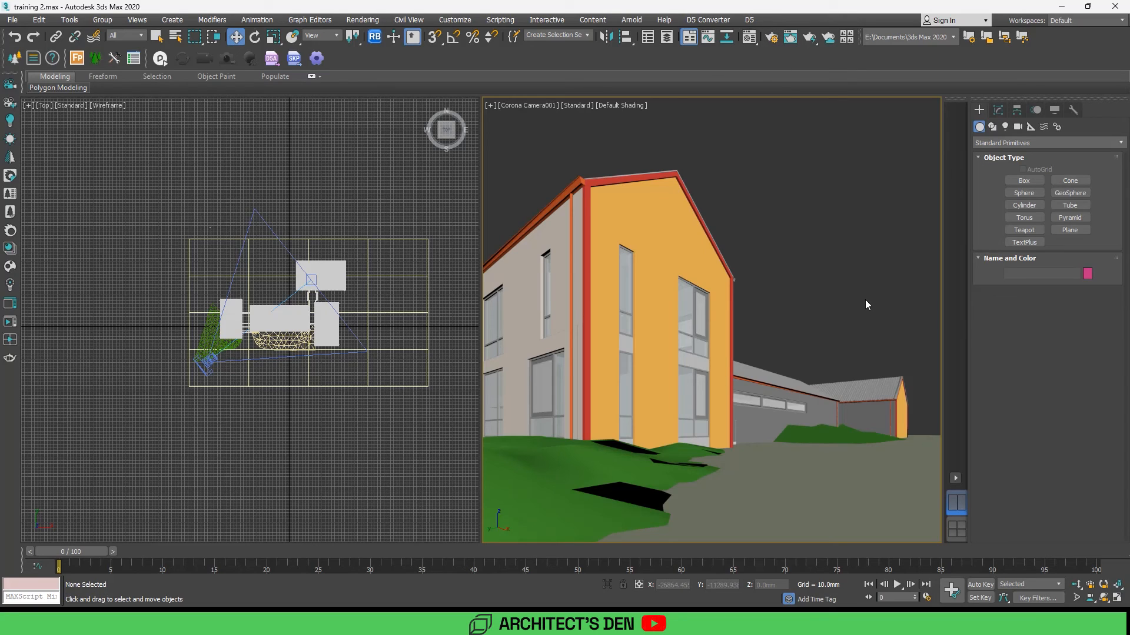
Step: Start the D5 live link from the 3ds Max scene
click(749, 22)
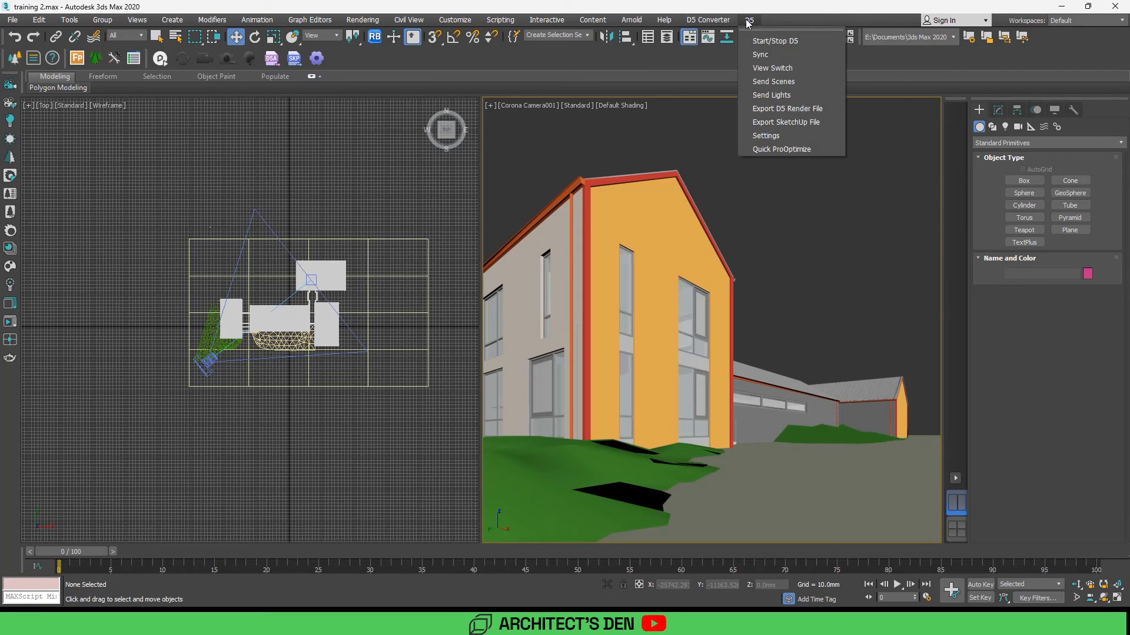
click(749, 22)
click(752, 23)
click(761, 41)
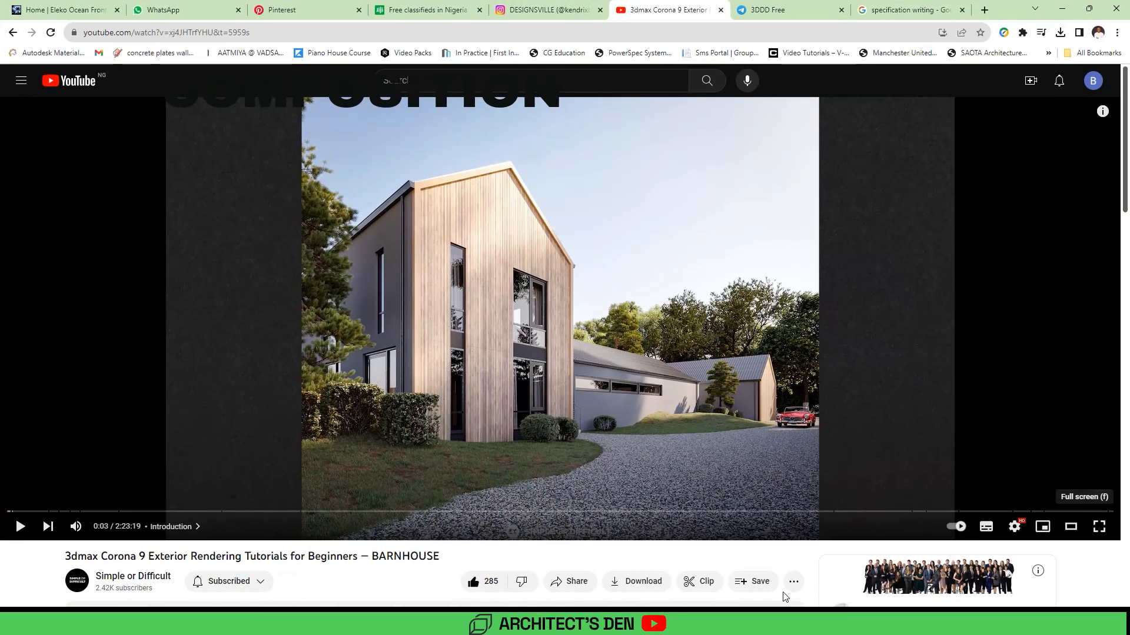
Step: View the reference barnhouse render full screen and exit full screen
click(1098, 528)
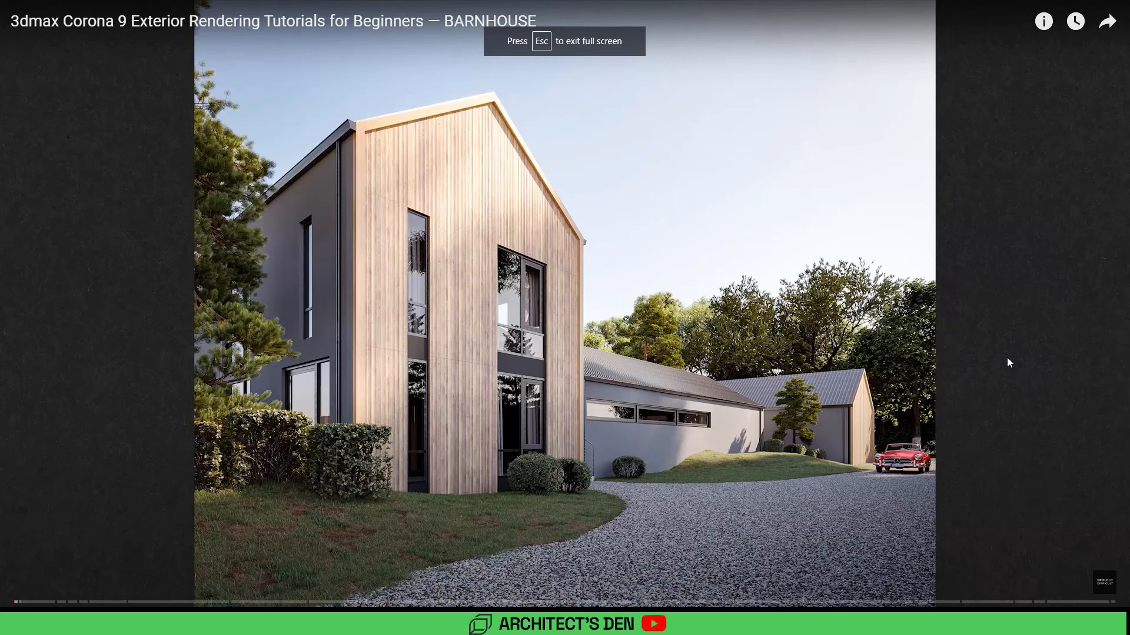
key(Escape)
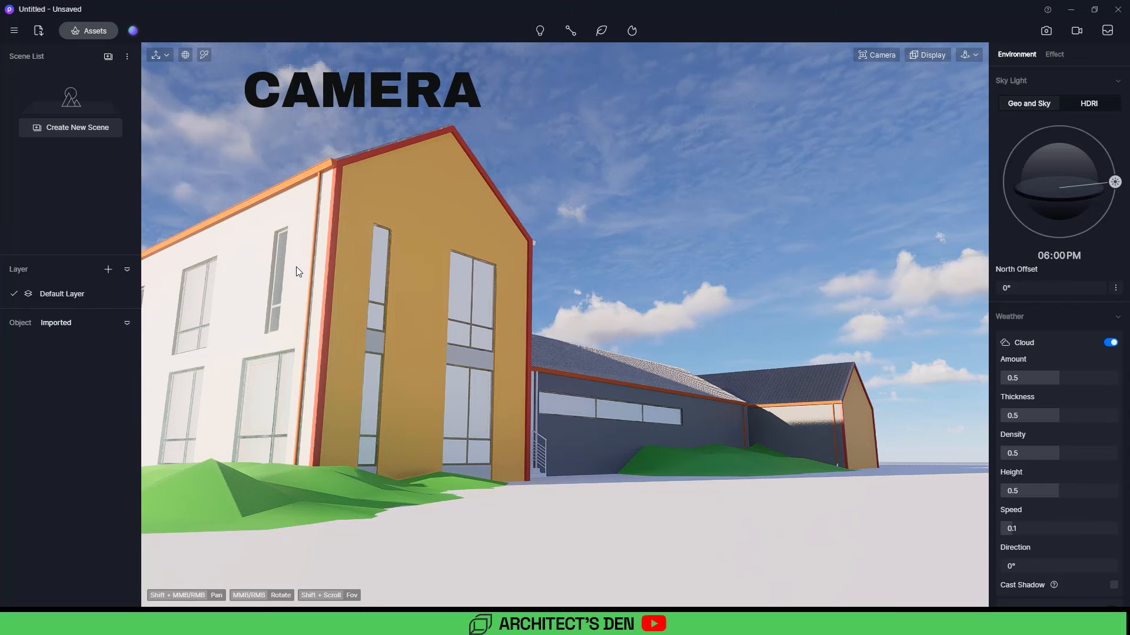
Step: Set the camera focal length to 28 mm
key(p)
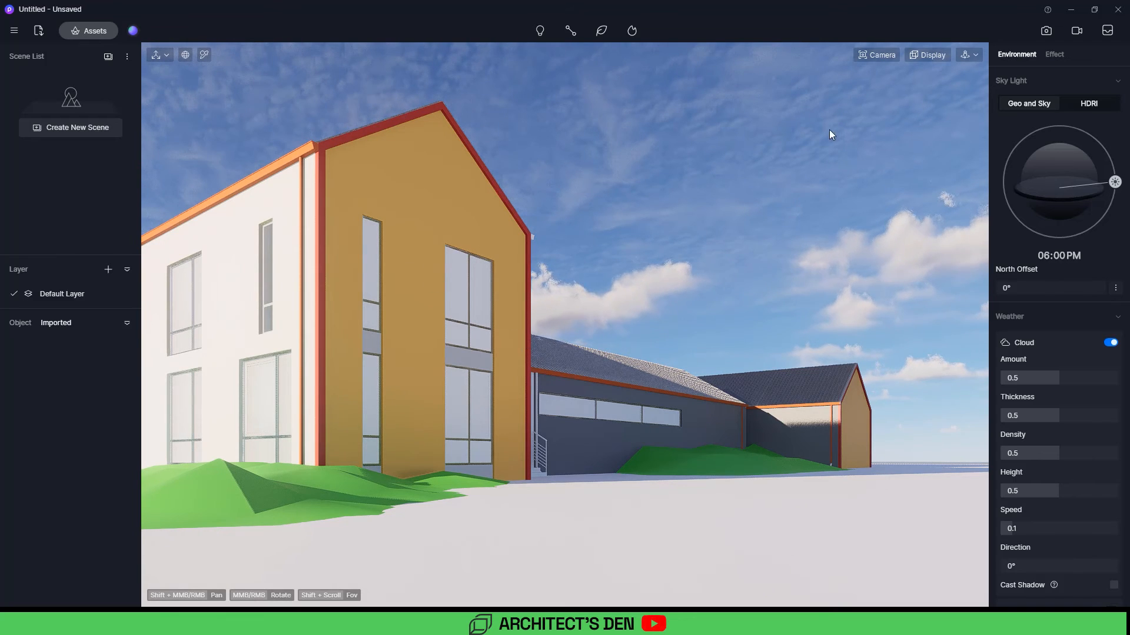
click(884, 54)
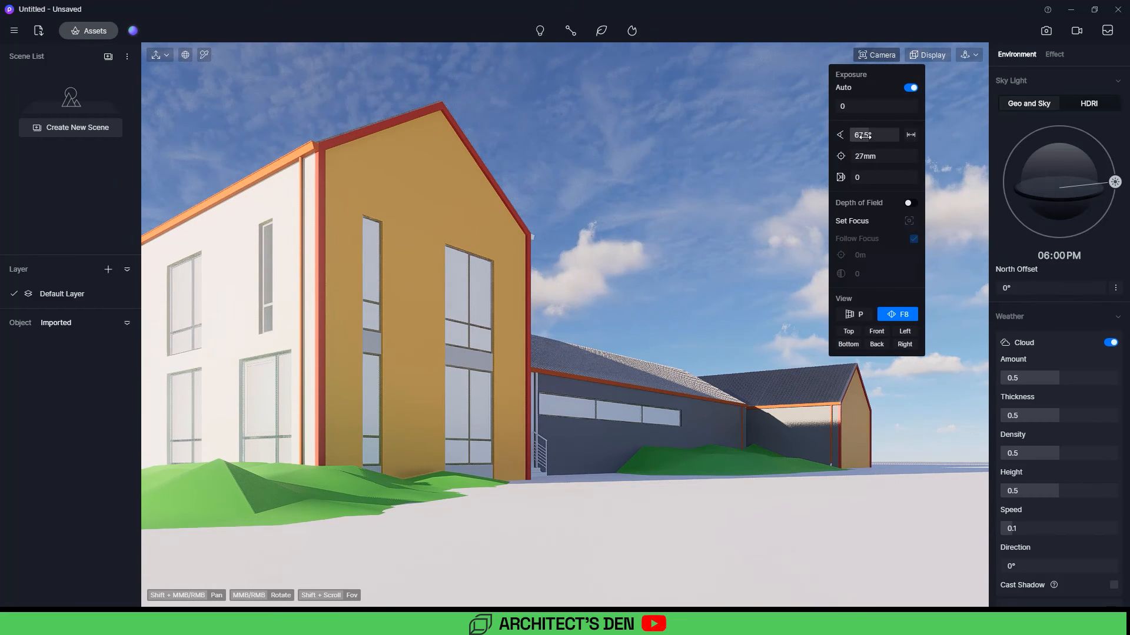
click(863, 157)
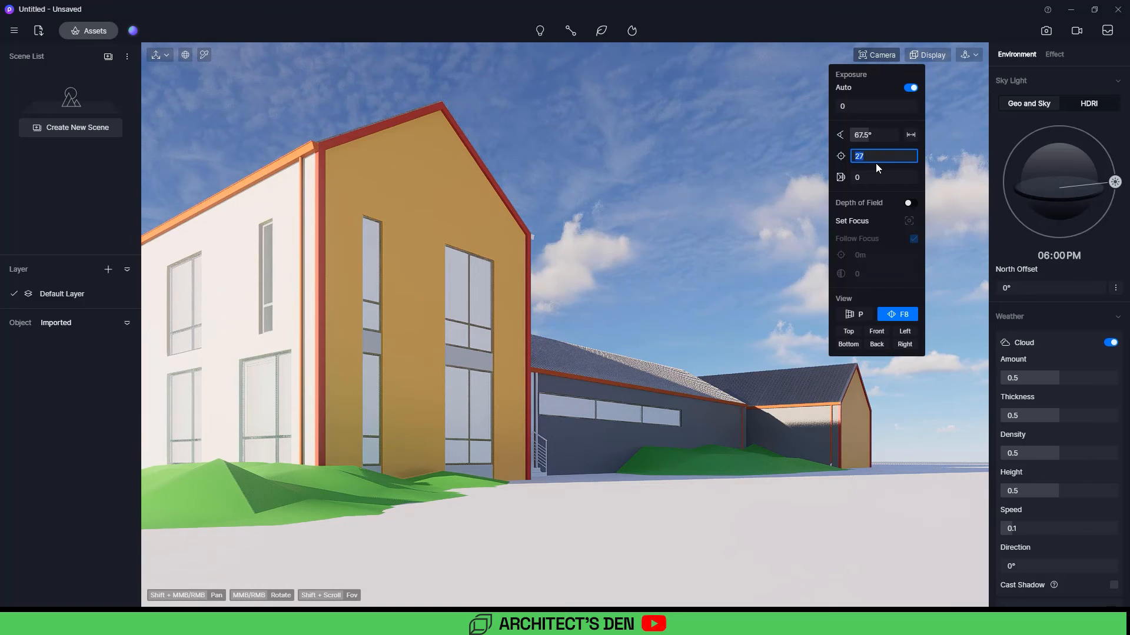
text(28)
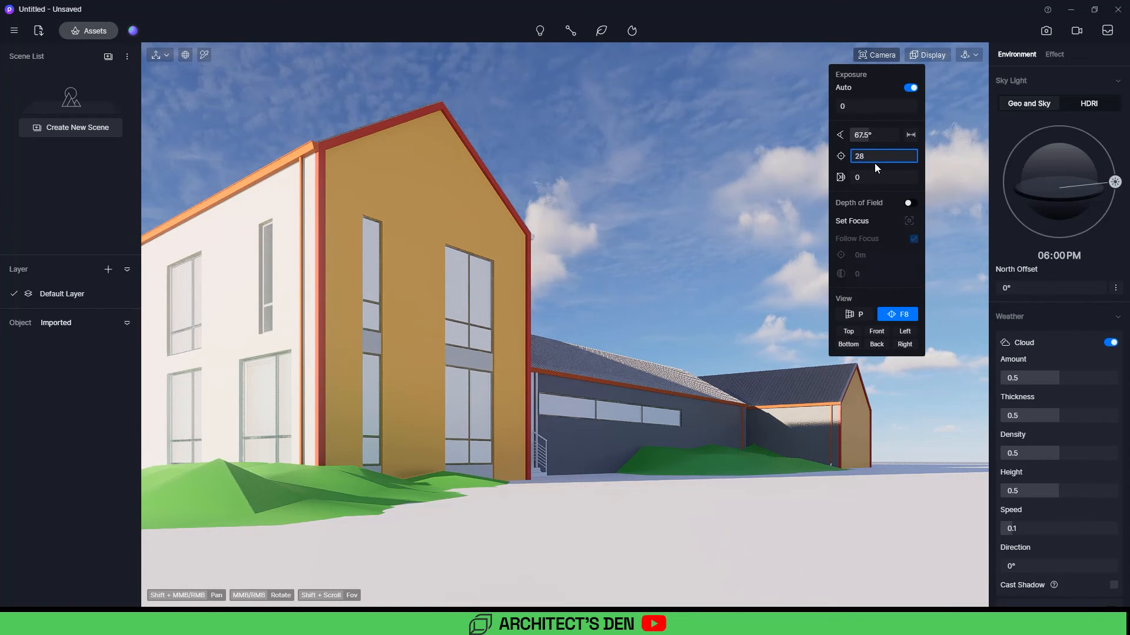
key(Return)
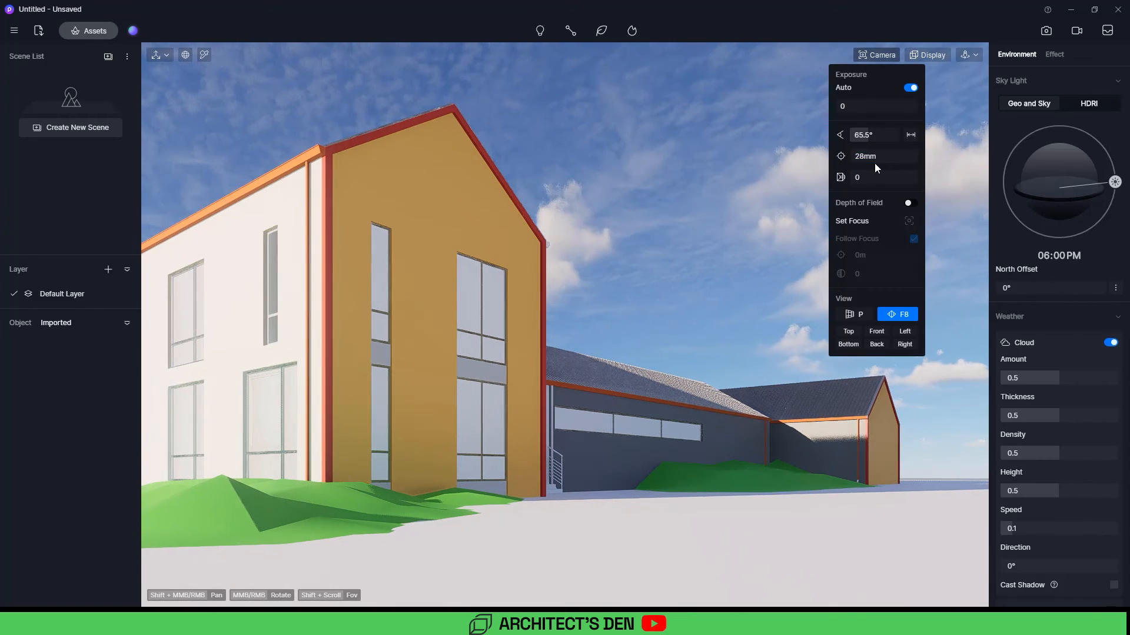
click(663, 226)
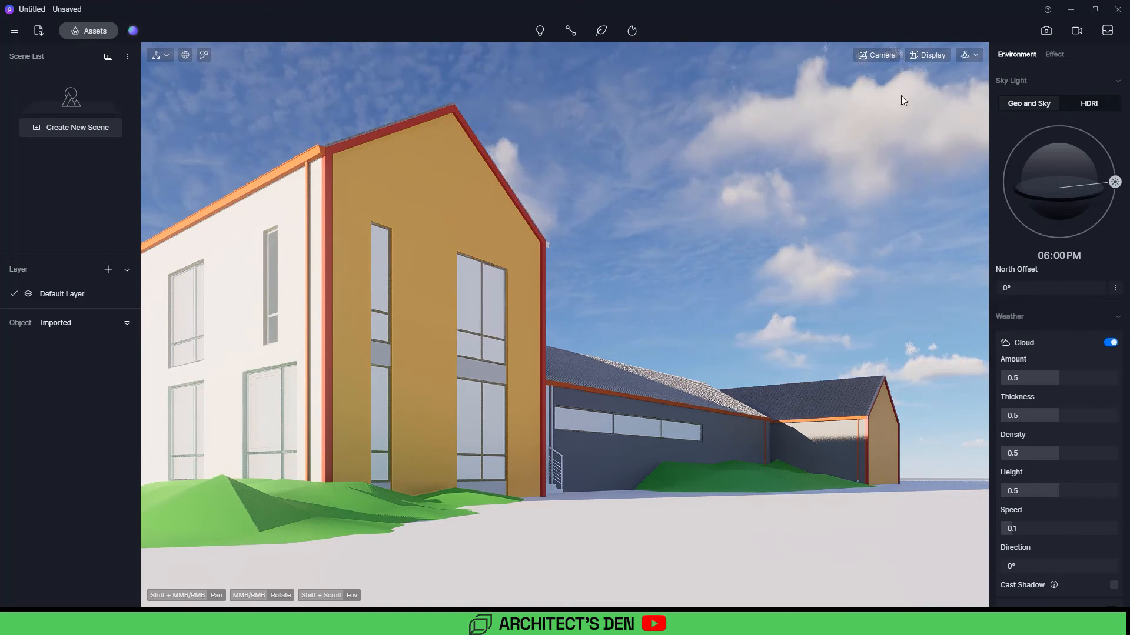
Step: Switch navigation to Fly mode and move the camera around the building
click(967, 56)
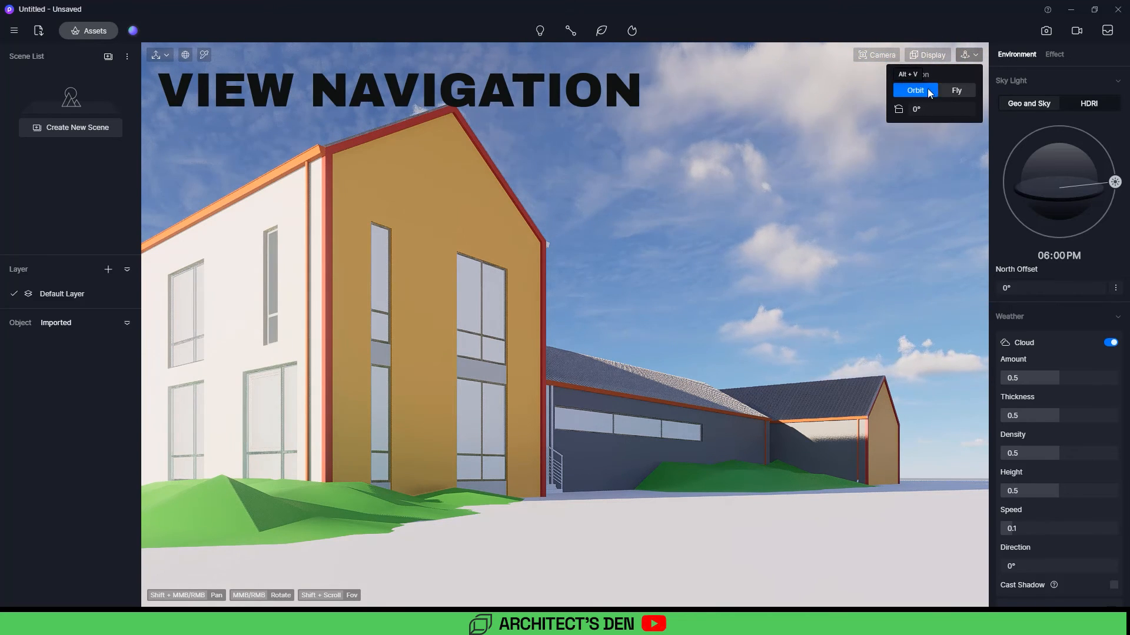
click(959, 90)
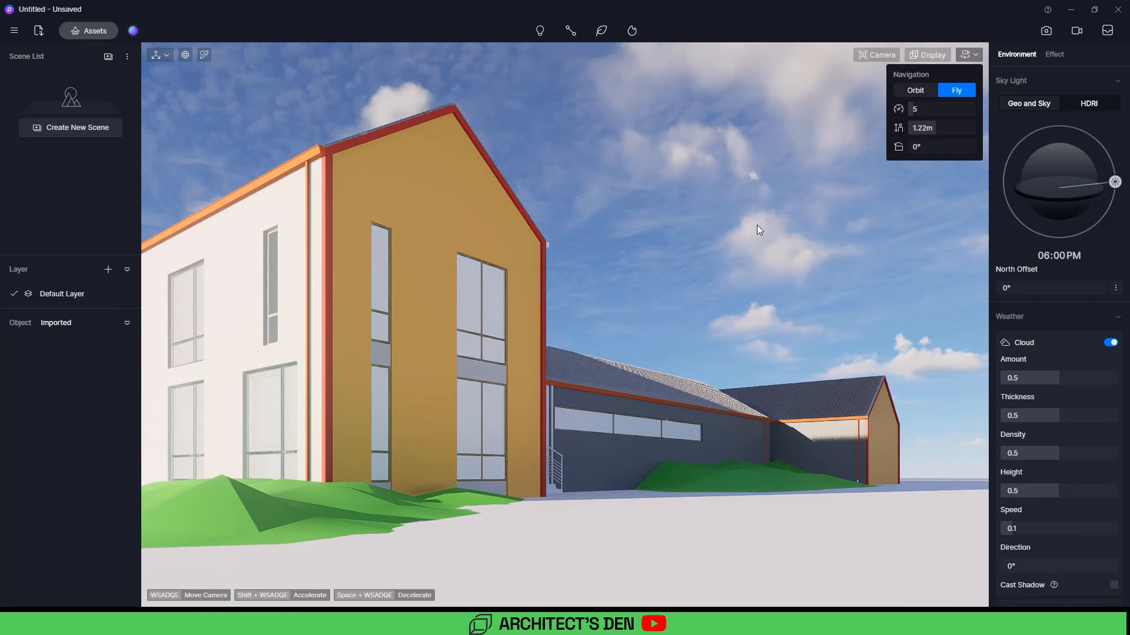
key(s)
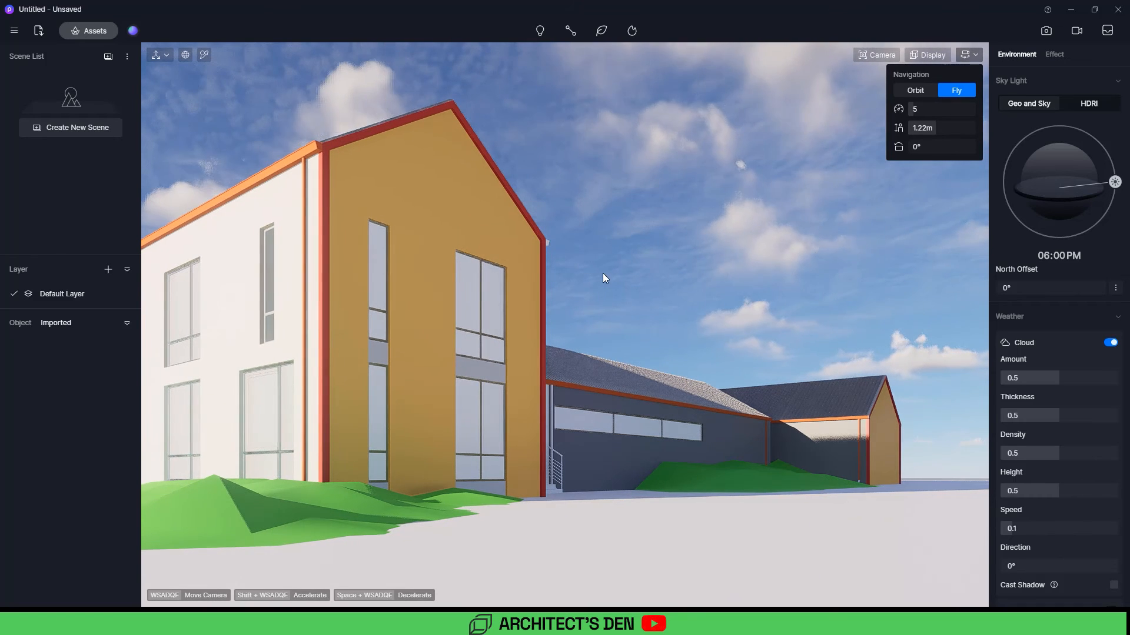
key(s)
key(d)
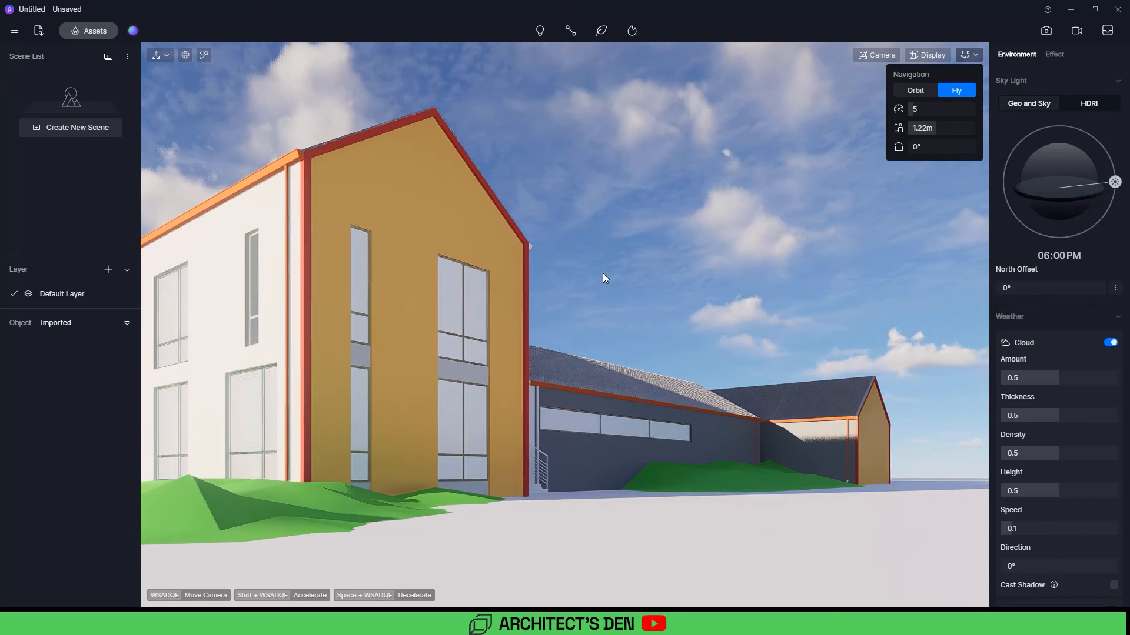
key(a)
key(q)
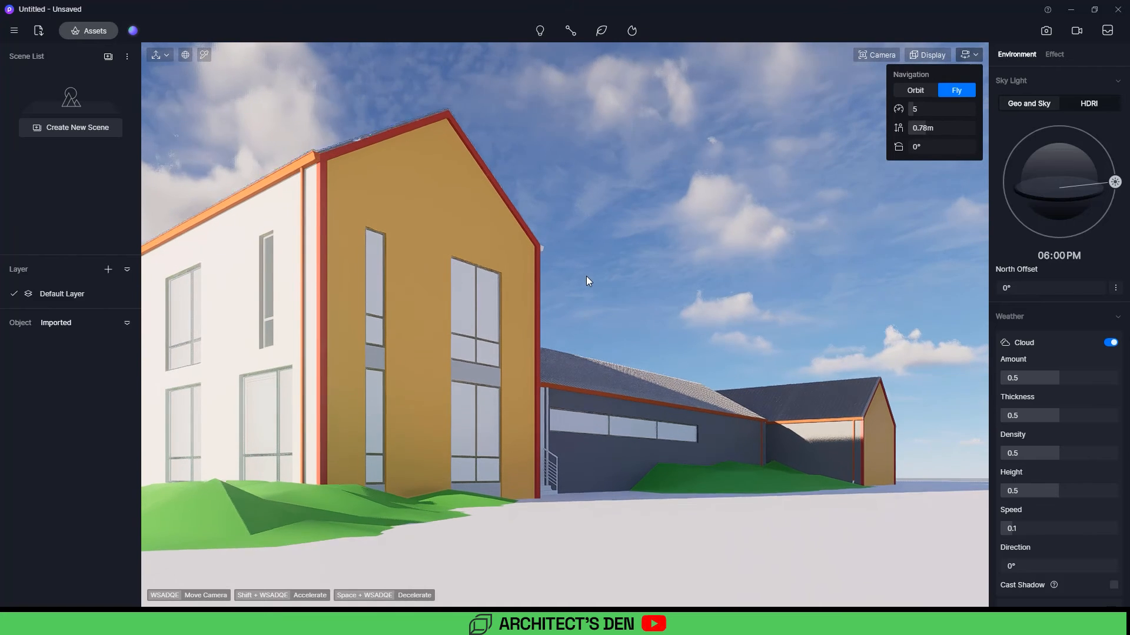
key(e)
click(592, 245)
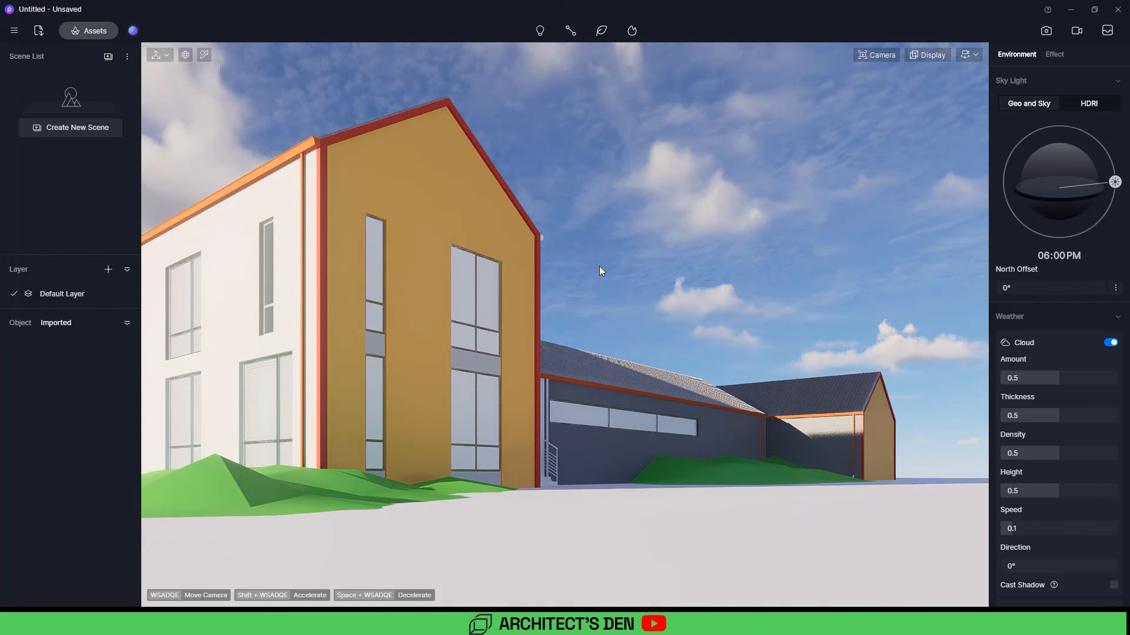
right_drag(600, 255, 581, 232)
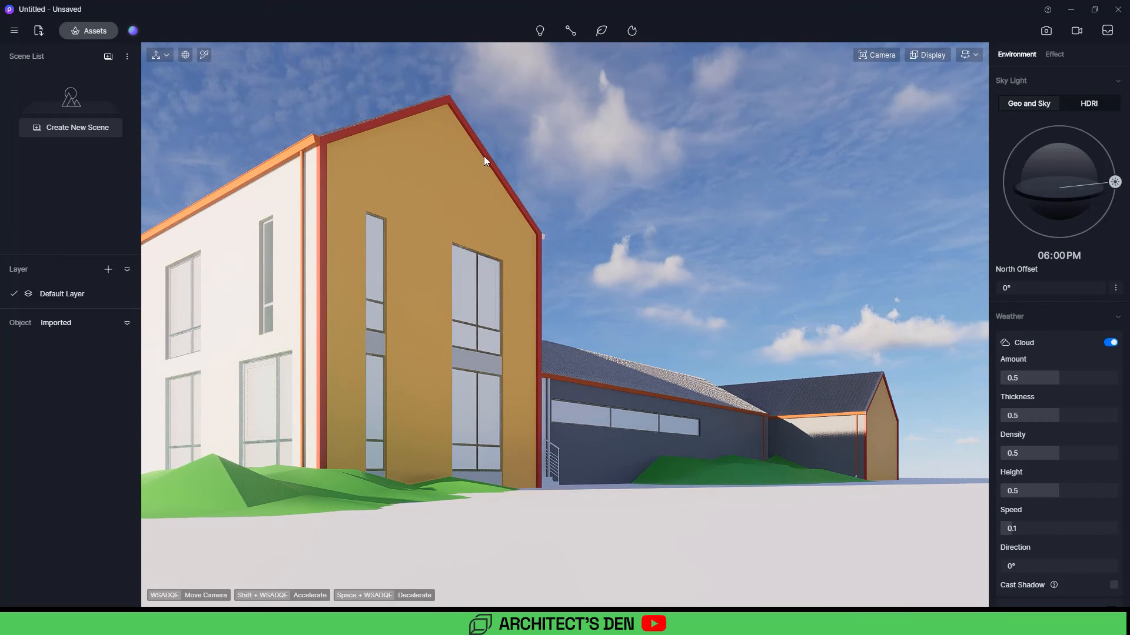
Step: Return to Orbit navigation, frame the building, and create a new scene from the view
click(968, 56)
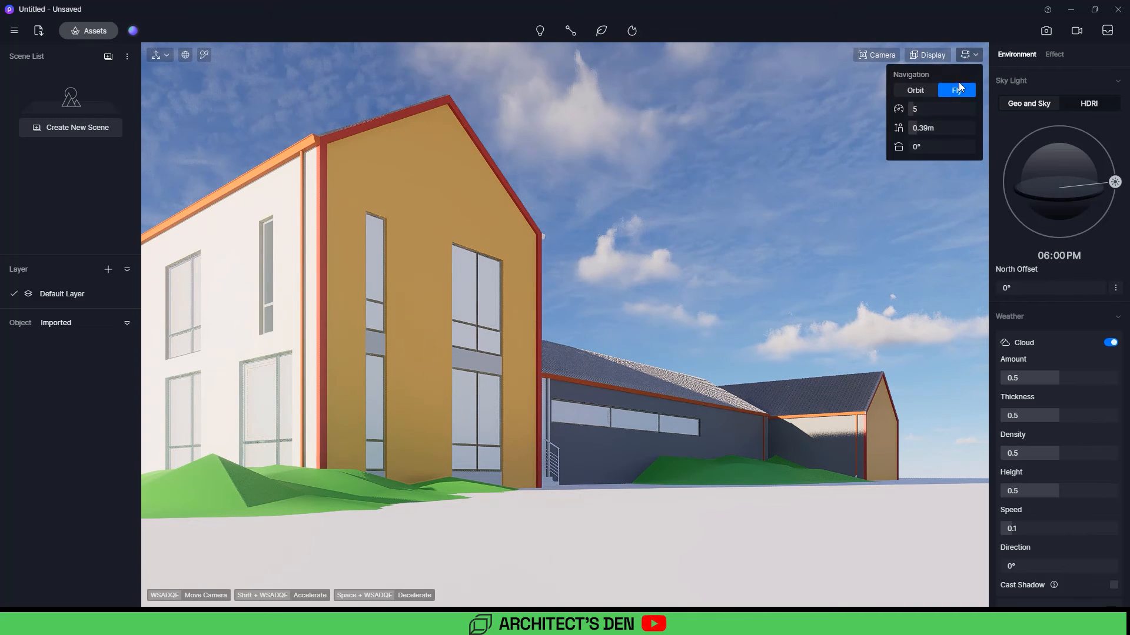
click(913, 91)
scroll(510, 211, up, 5)
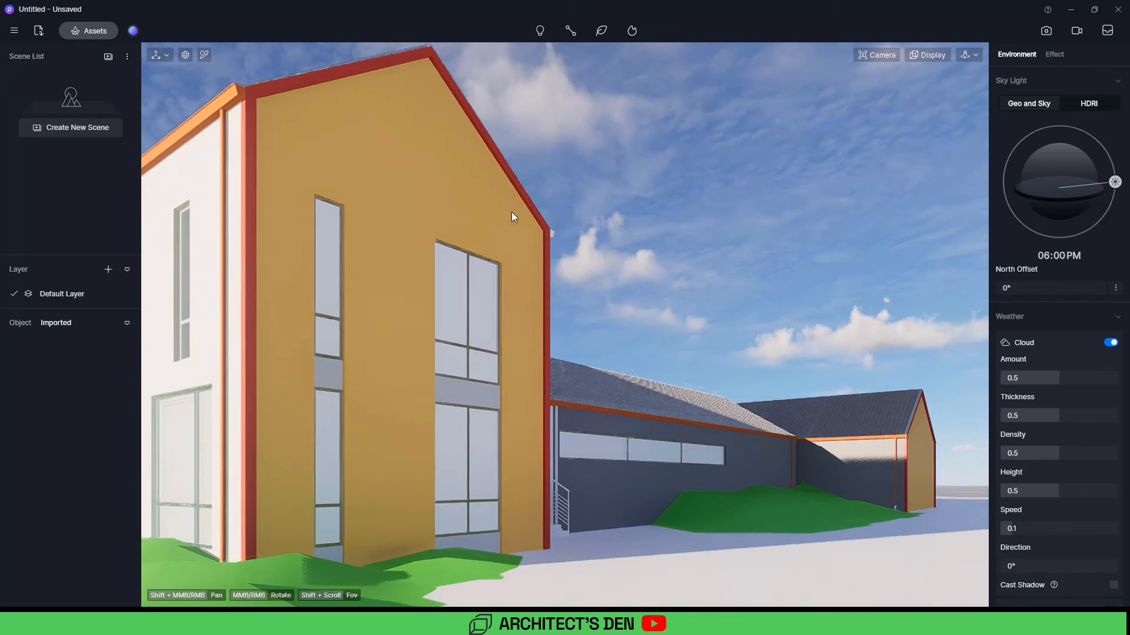
scroll(512, 223, down, 8)
scroll(524, 241, up, 8)
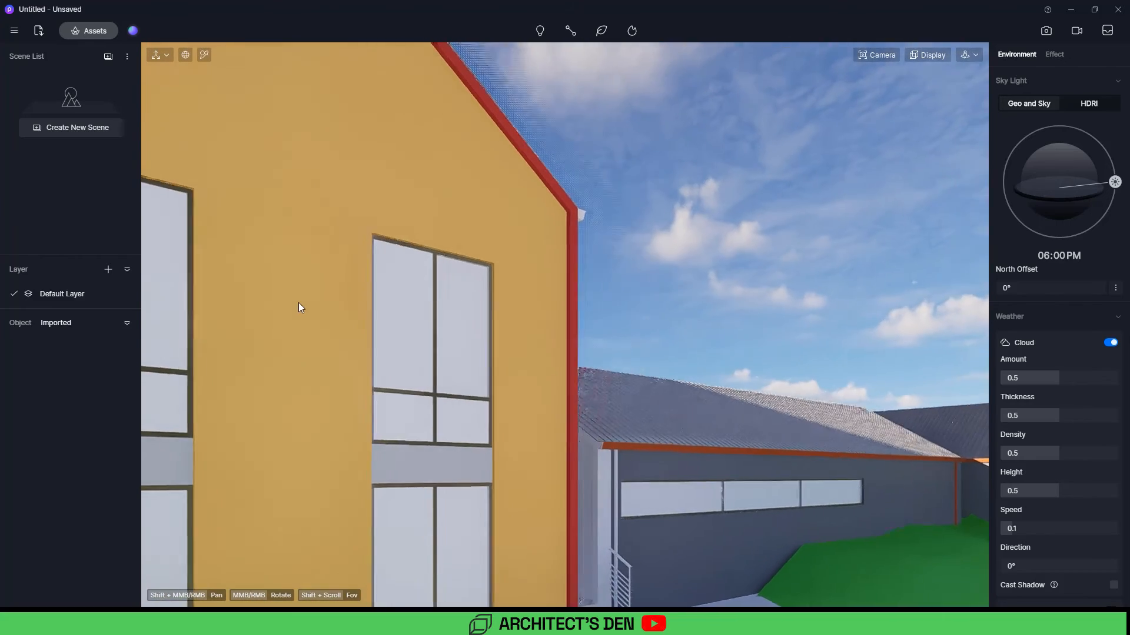
scroll(552, 296, down, 3)
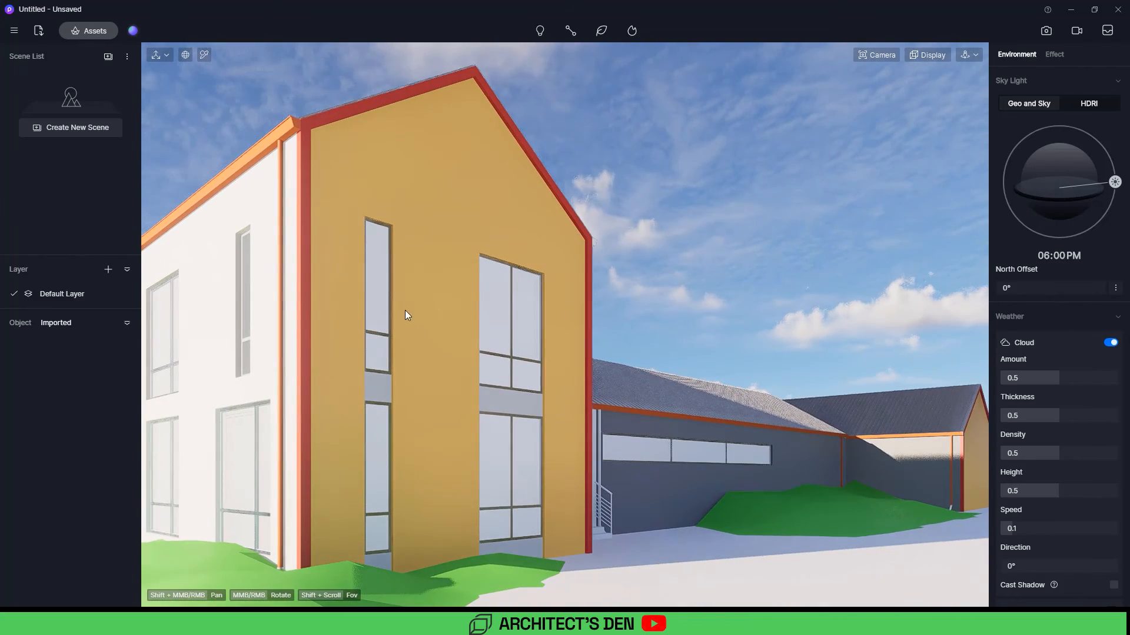
middle_drag(484, 316, 622, 267)
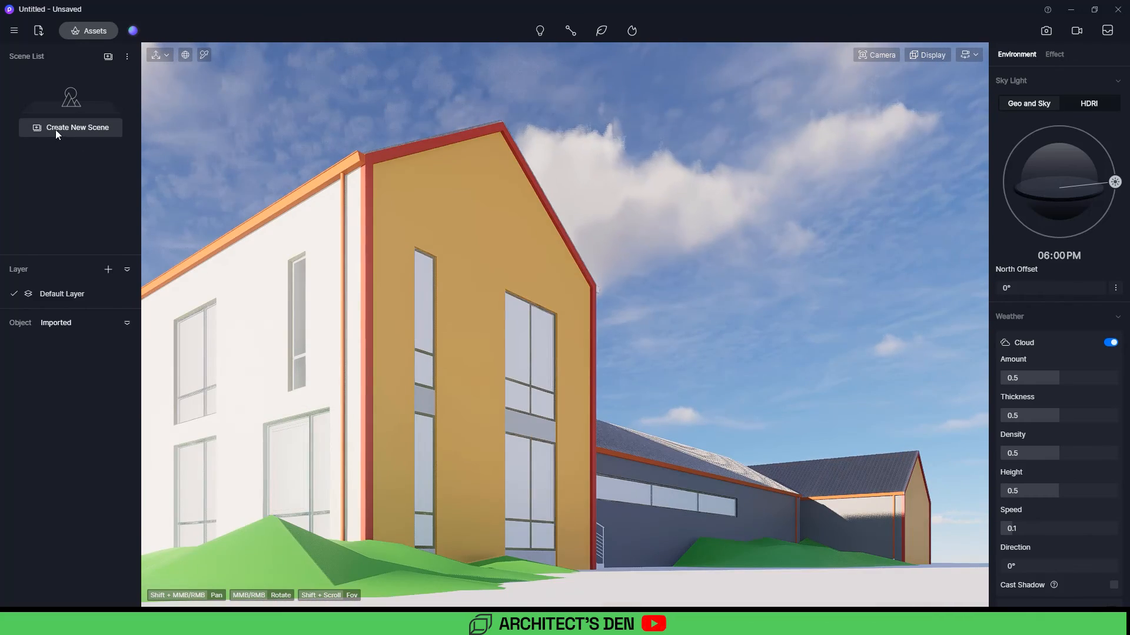
click(36, 126)
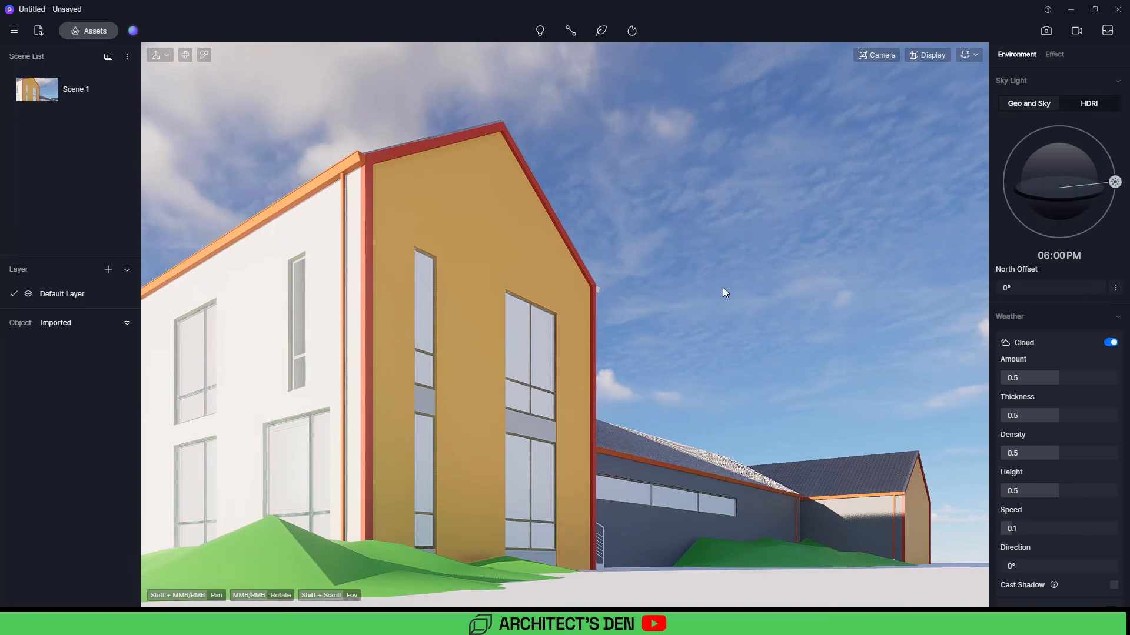
Step: Update Scene 1 with the adjusted camera view
key(d)
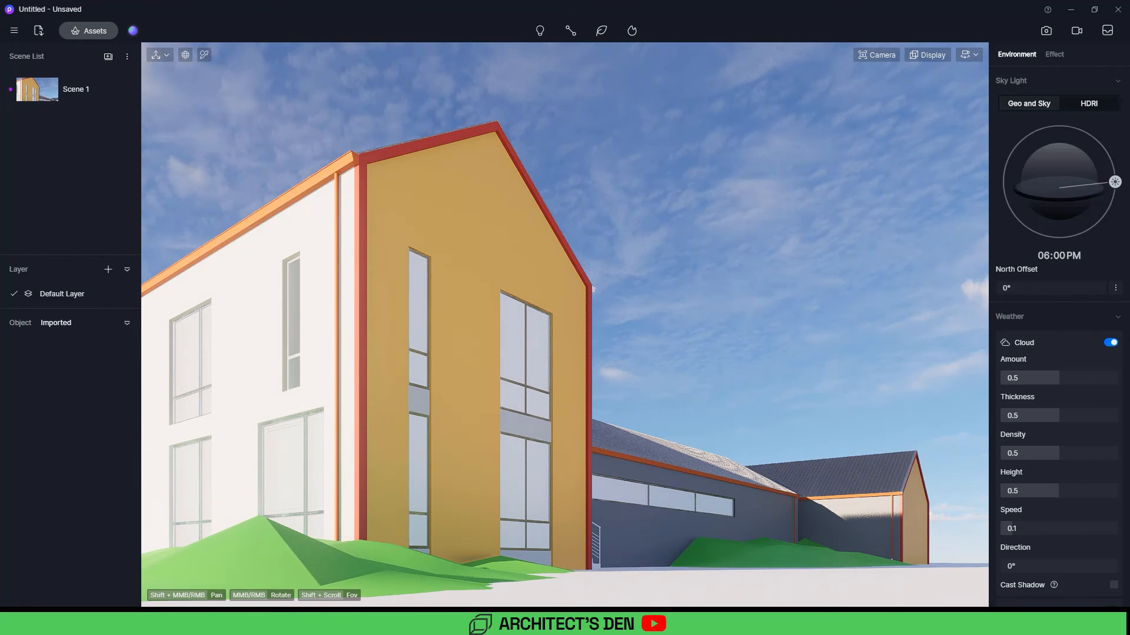
mouse_move(628, 286)
right_down()
mouse_move(619, 294)
mouse_move(637, 300)
right_up()
key(d)
key(d)
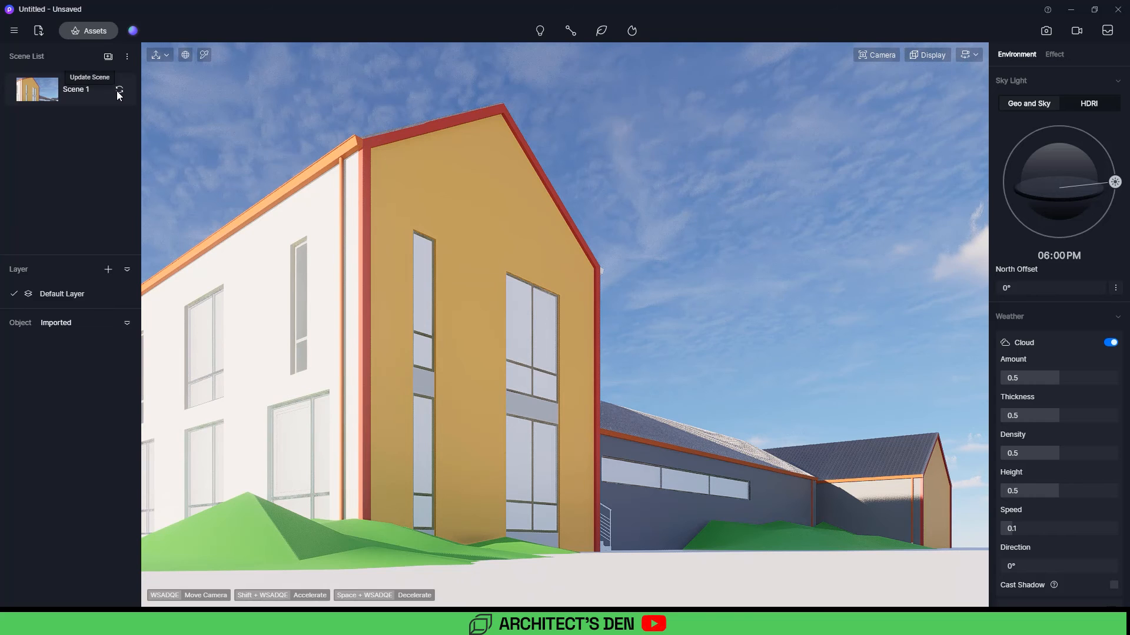
click(120, 91)
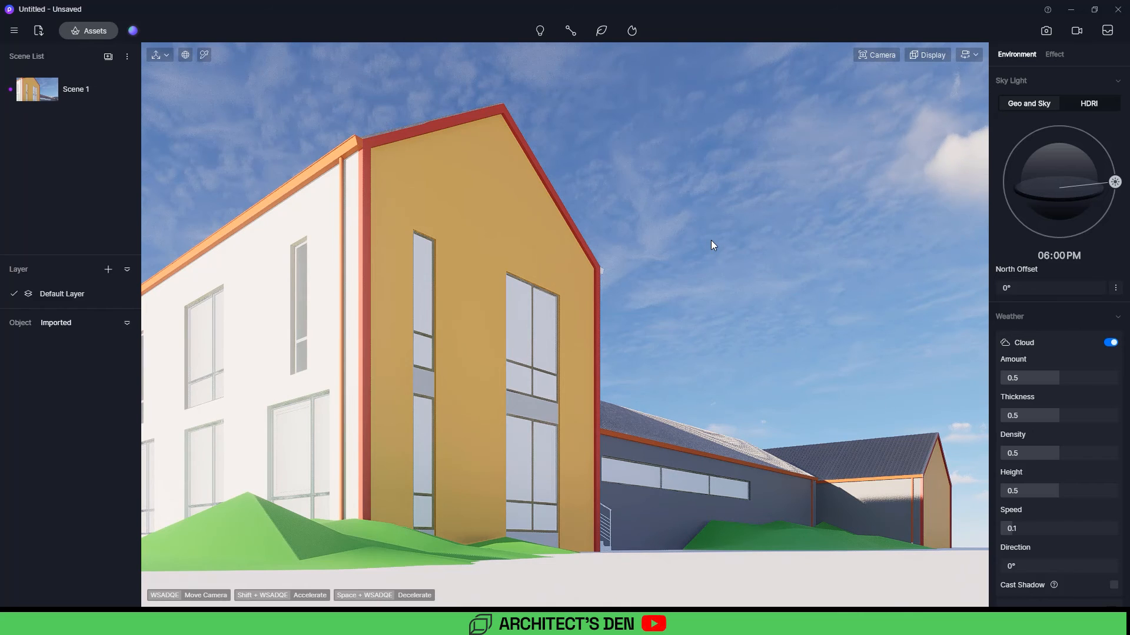
Step: Open image render mode and set the focal length to 25 mm
click(1050, 35)
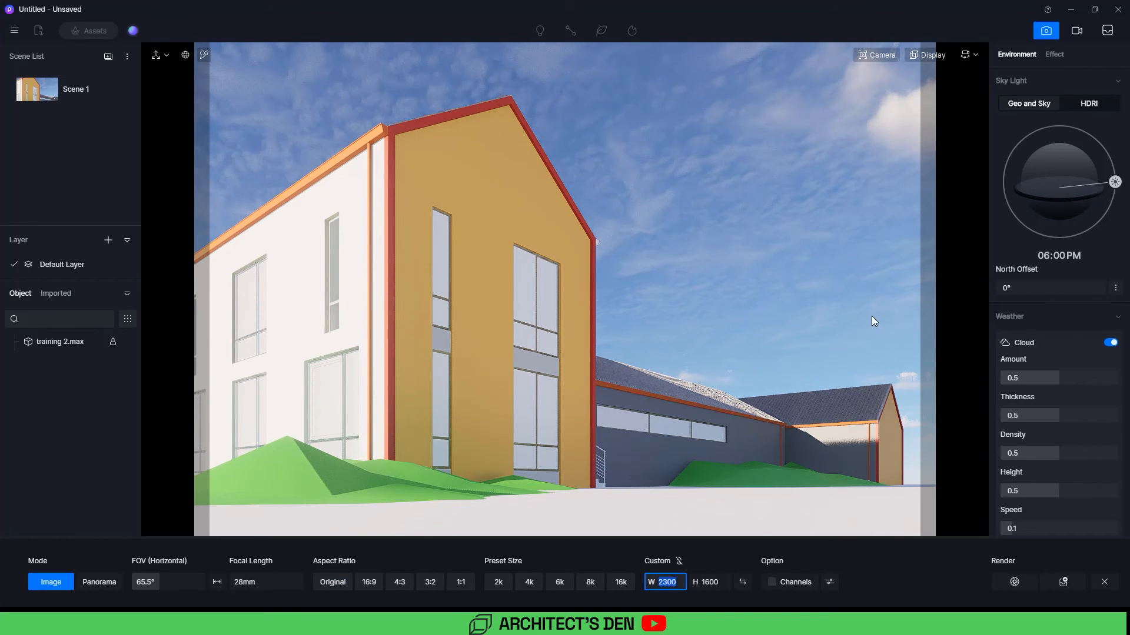
click(241, 584)
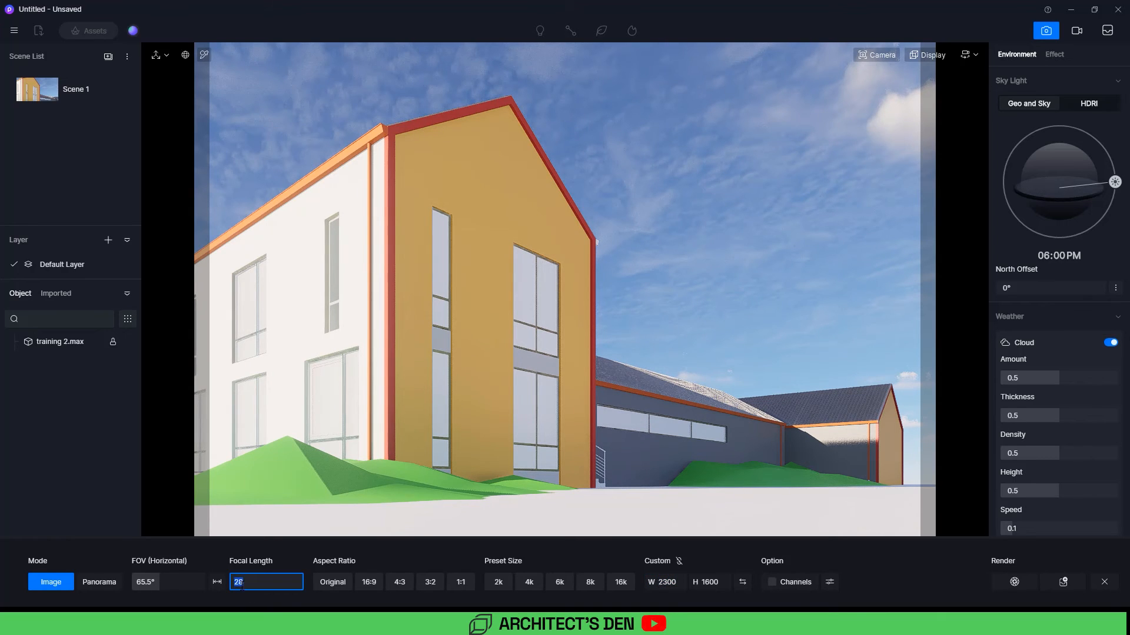
key(Return)
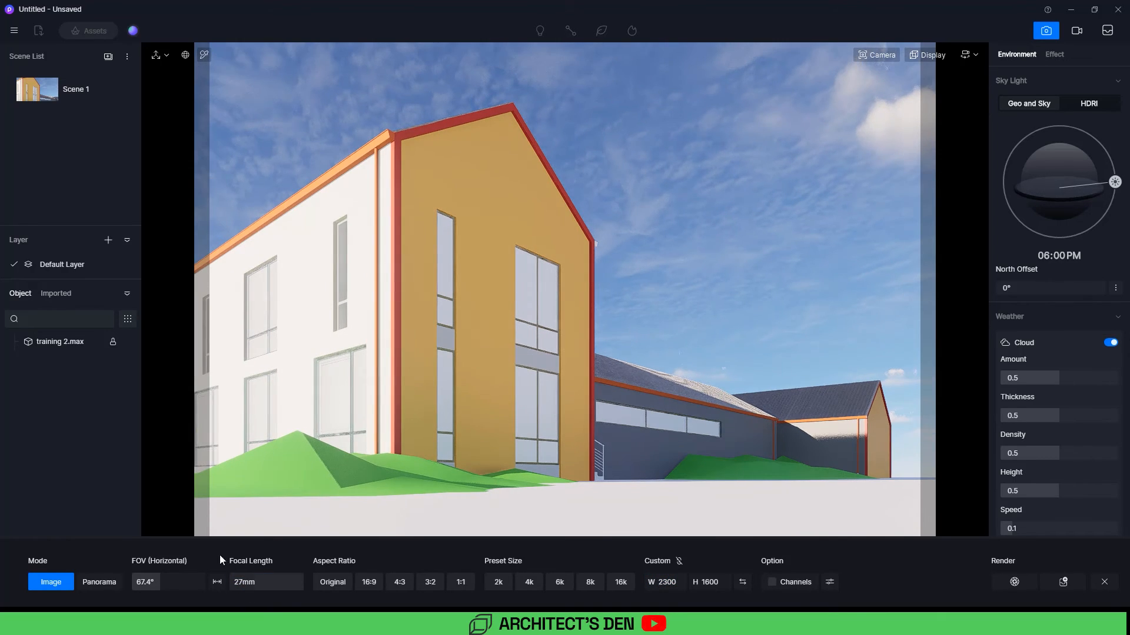
click(241, 583)
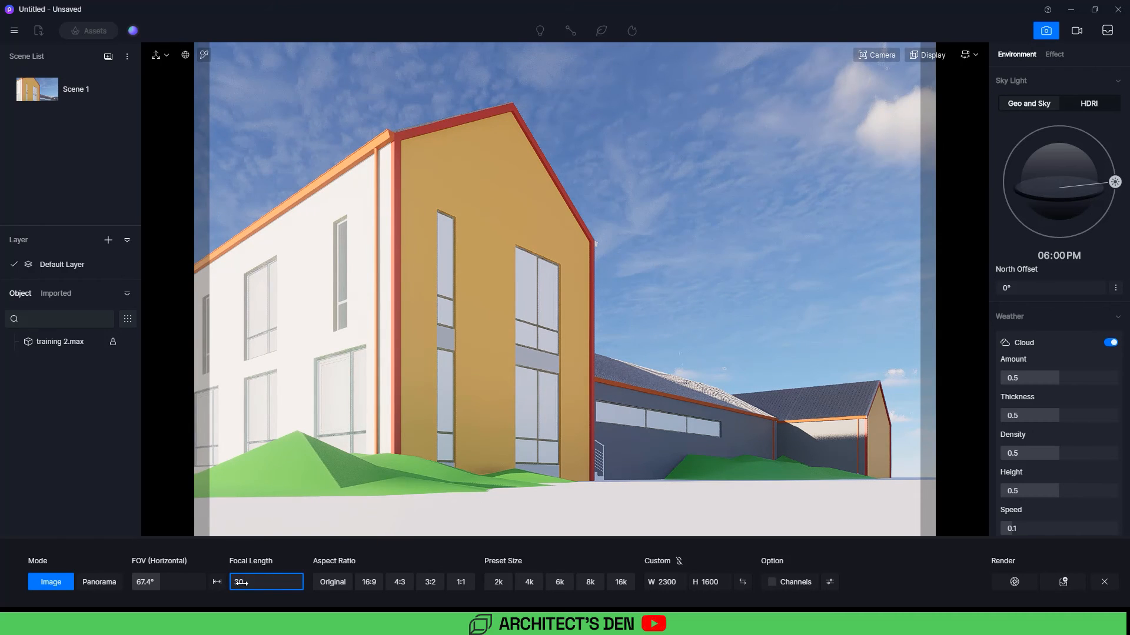
key(Return)
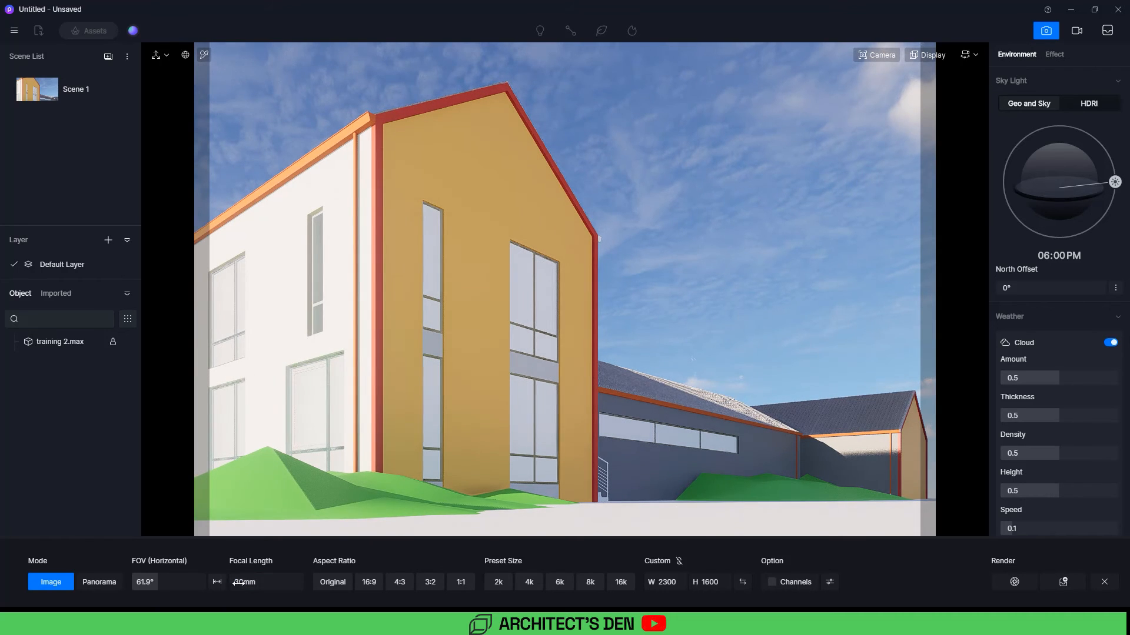
click(239, 582)
key(Return)
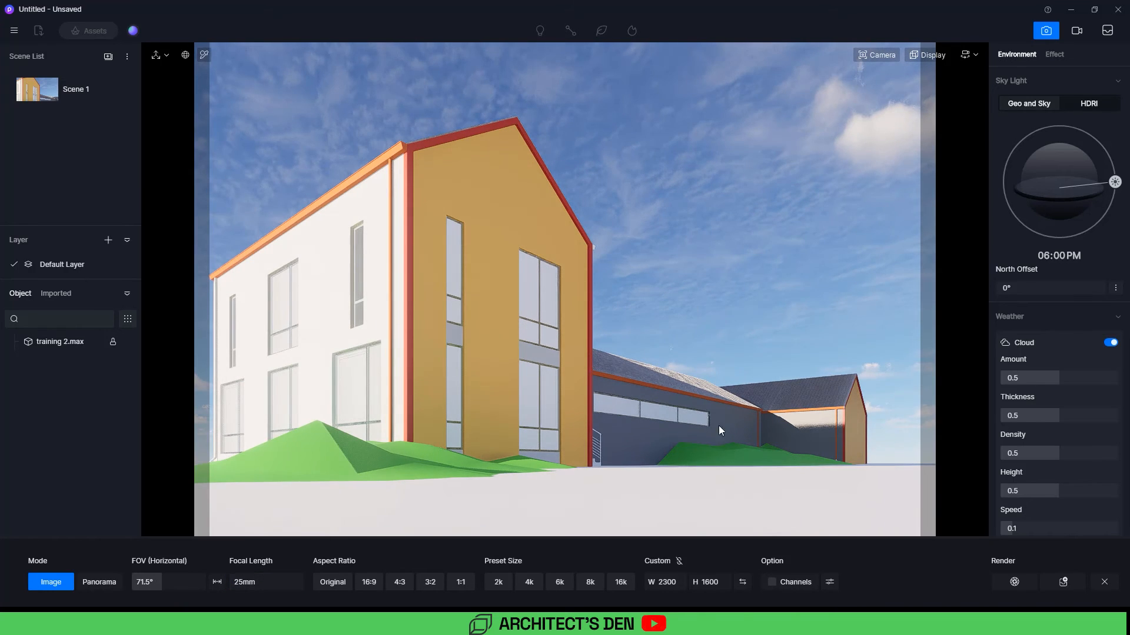
Step: Lock the image aspect ratio and set the custom render width to 2400 pixels
scroll(806, 408, up, 3)
scroll(852, 402, up, 4)
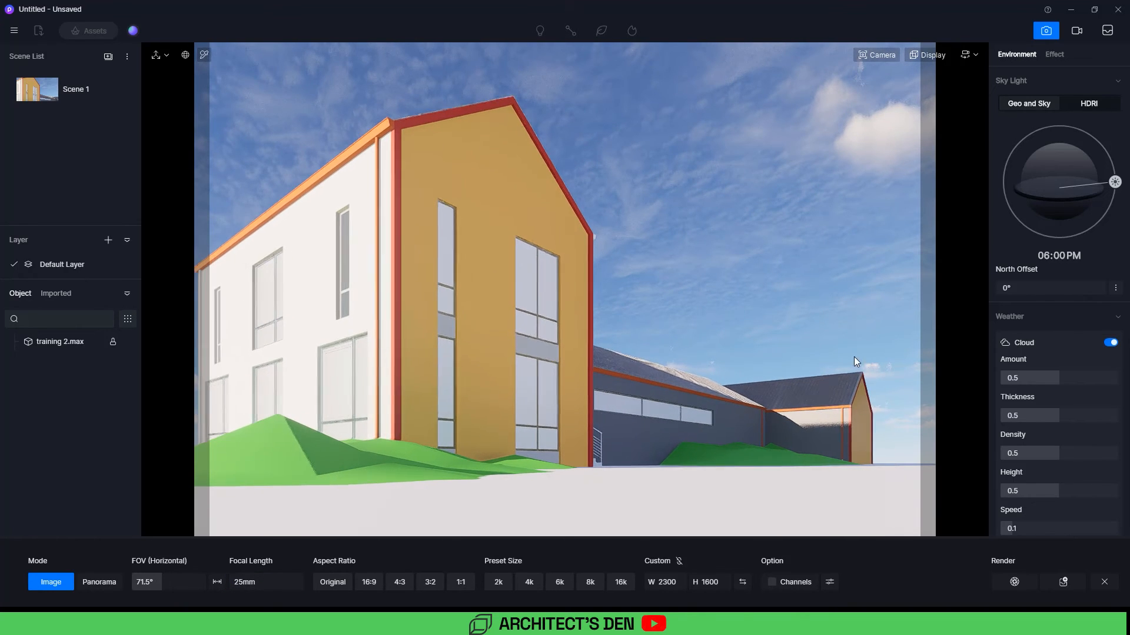
scroll(849, 310, up, 1)
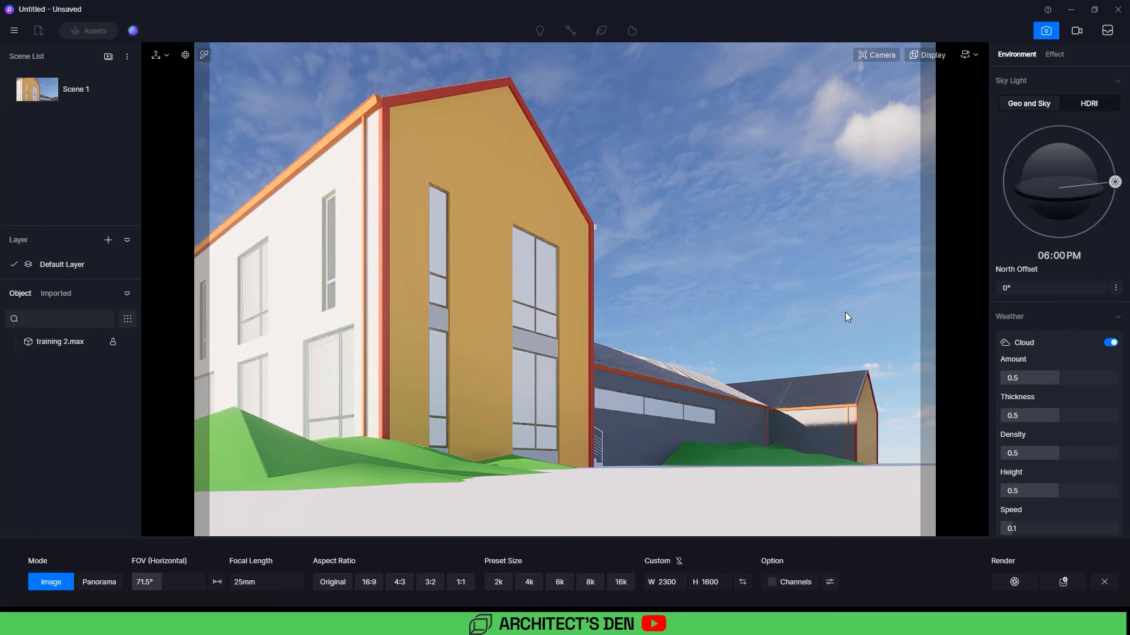
mouse_move(819, 318)
right_down()
mouse_move(818, 303)
mouse_move(835, 311)
mouse_move(813, 302)
right_up()
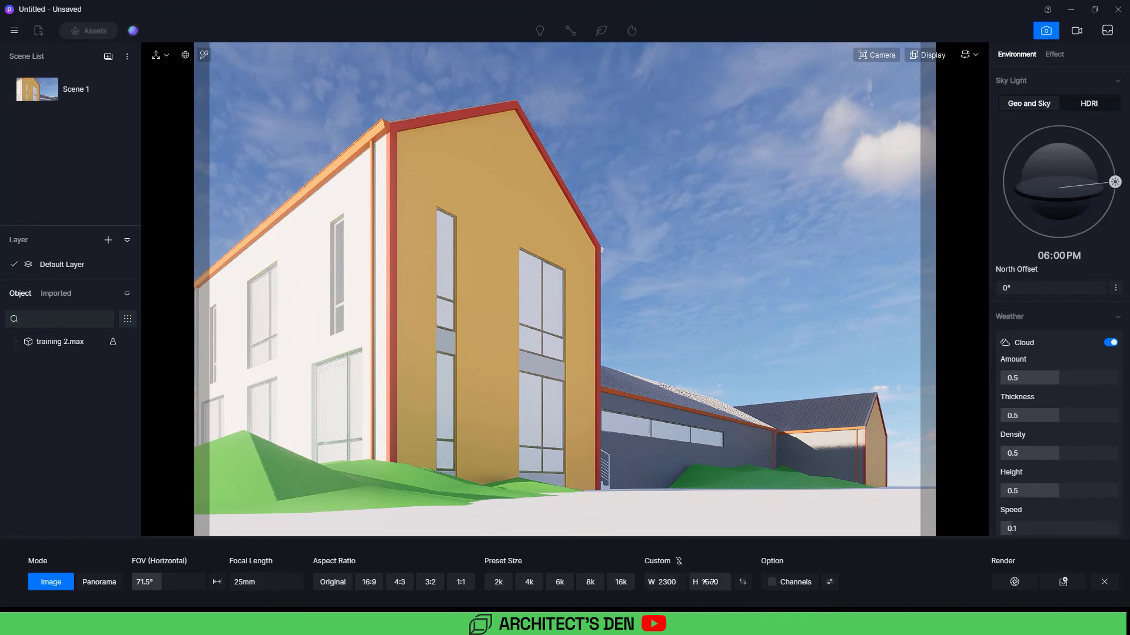
click(679, 560)
click(665, 583)
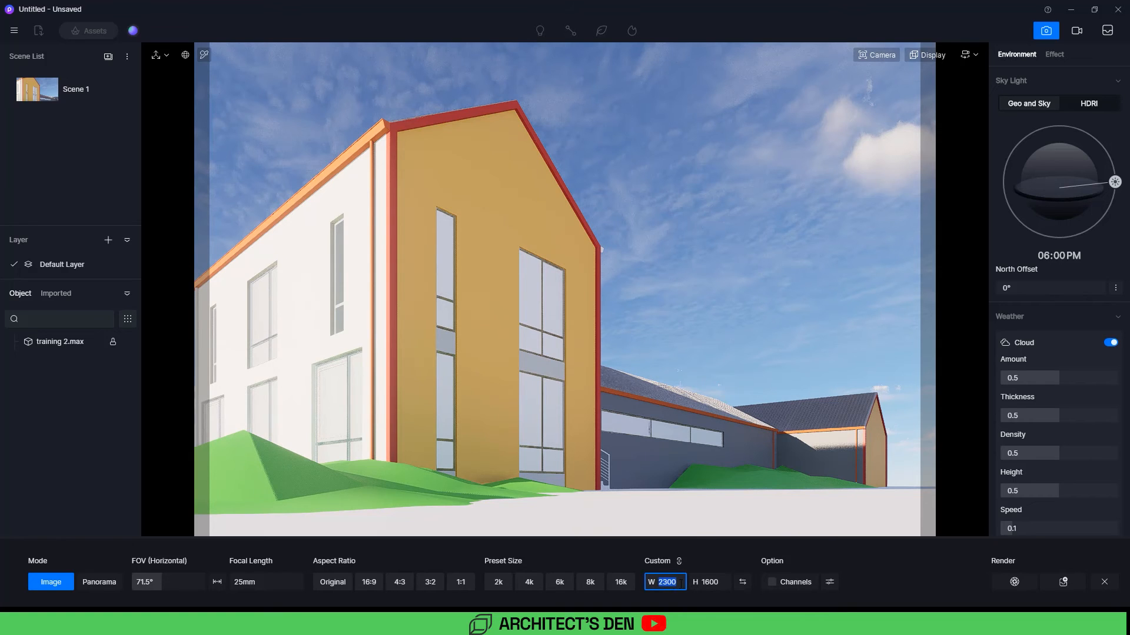
text(240)
key(Return)
click(669, 584)
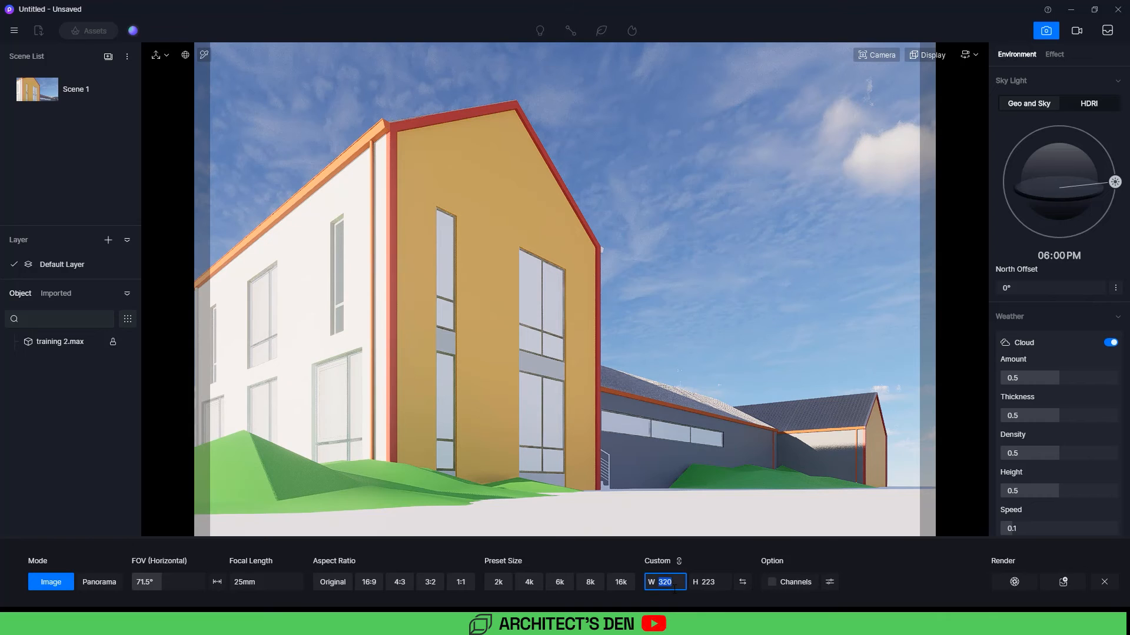
text(2400)
key(Return)
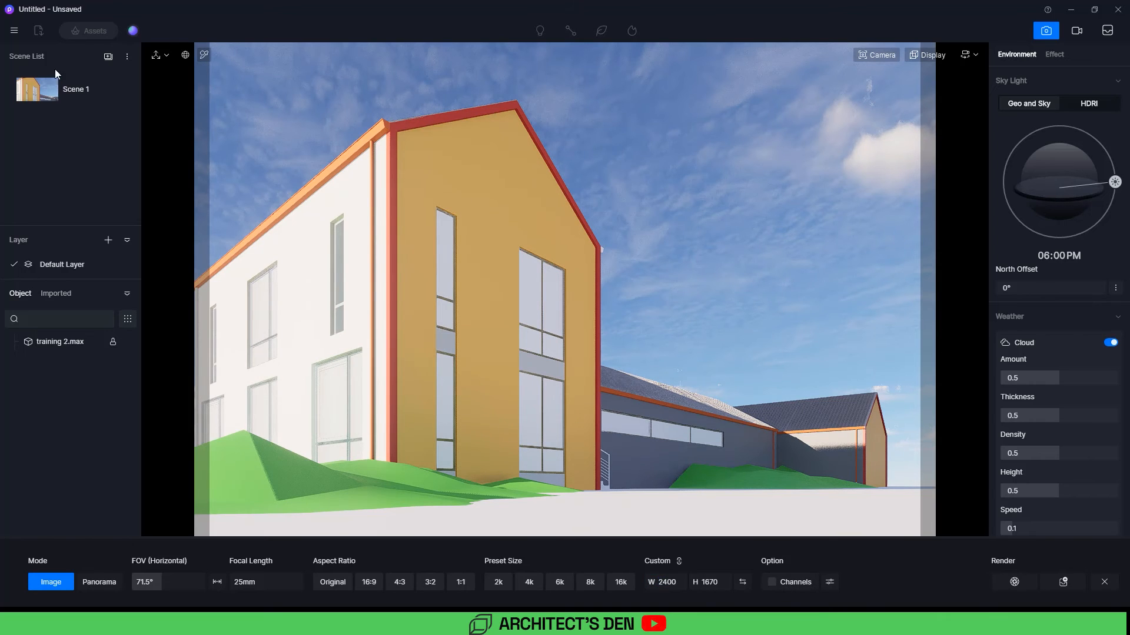
Step: Switch the viewport display mode to Clay Model
click(120, 92)
click(925, 54)
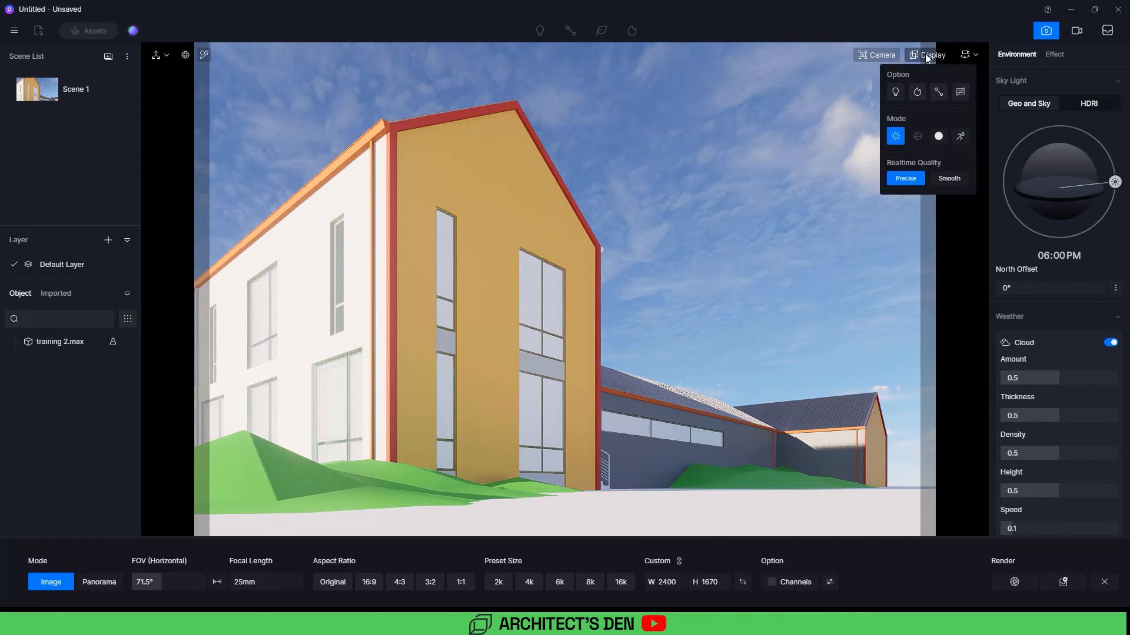
click(939, 136)
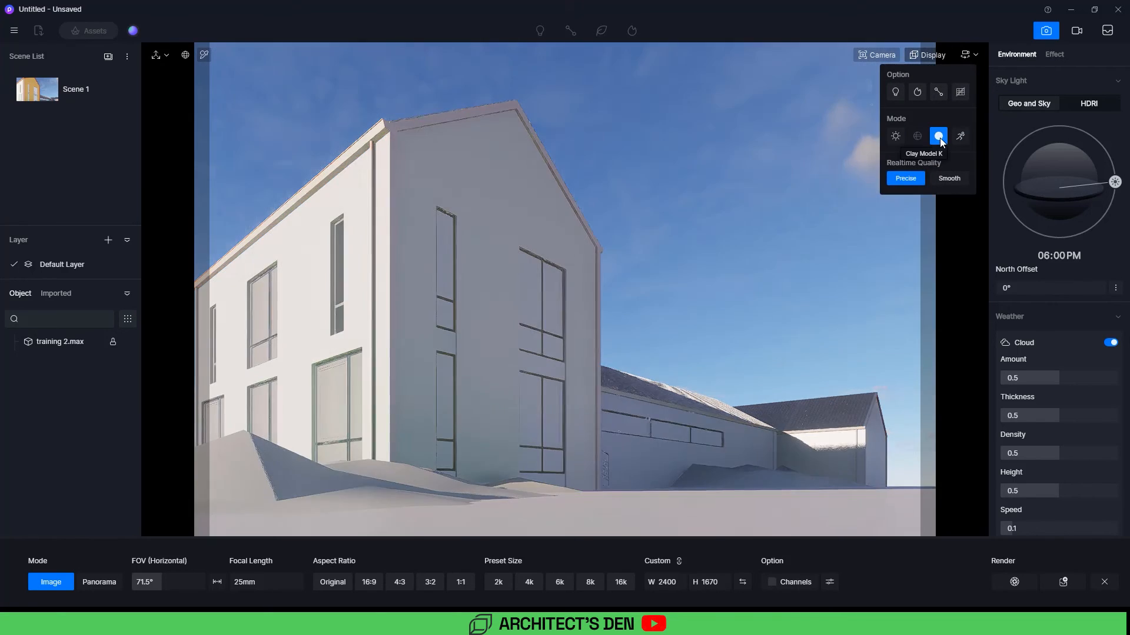
click(734, 237)
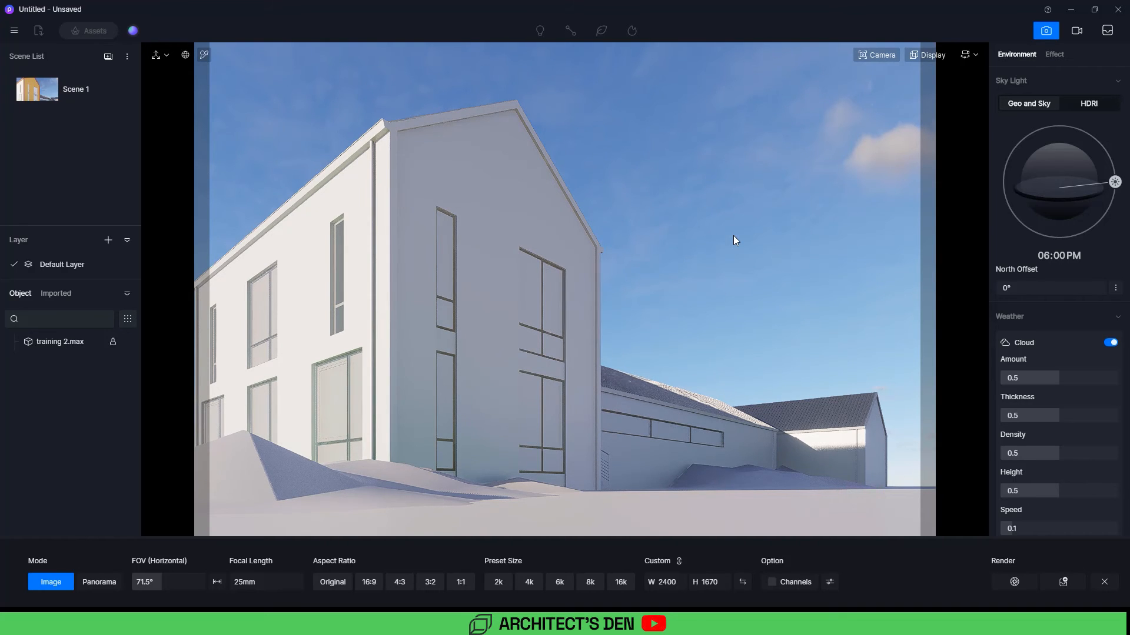
Step: Switch to the browser to study the barnhouse reference render on YouTube, and return to D5 Render
mouse_move(787, 623)
click(788, 597)
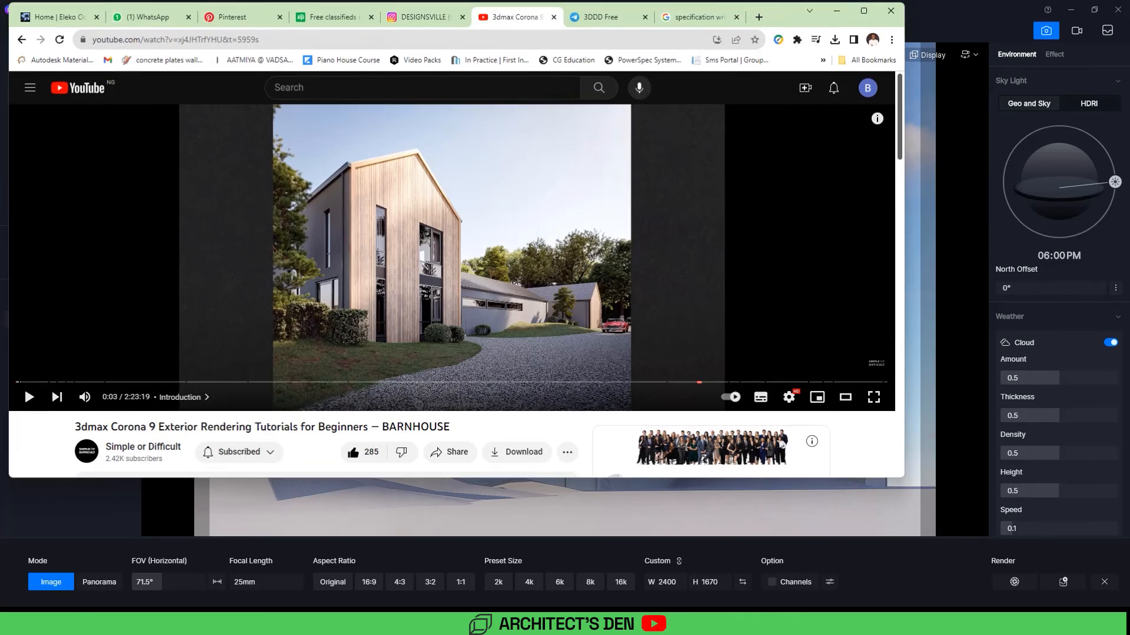
click(862, 10)
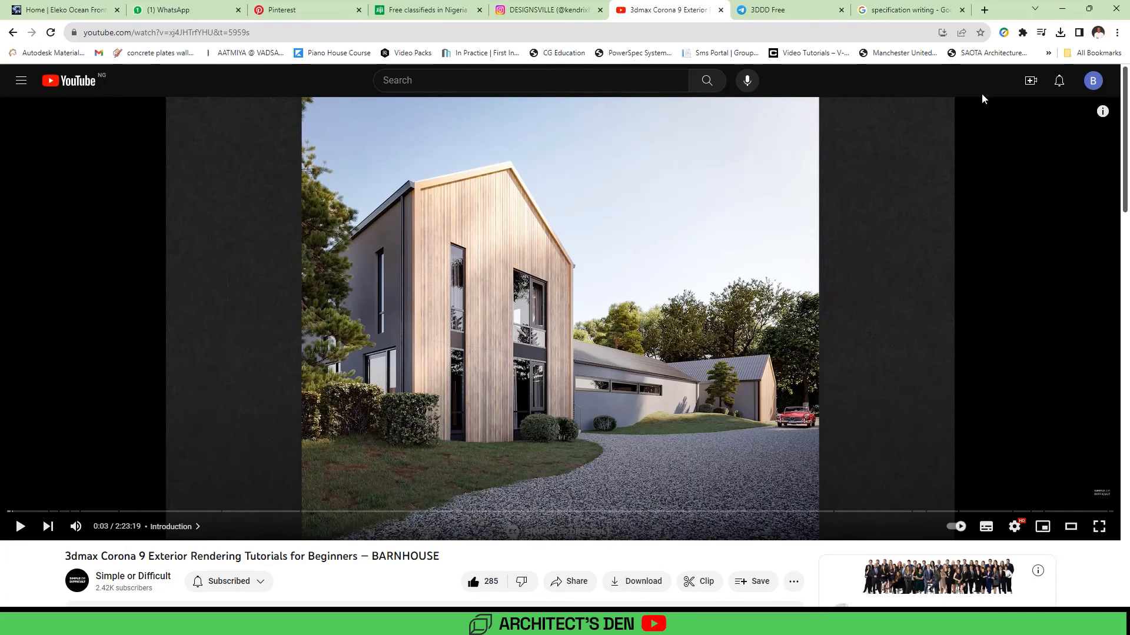
click(1064, 10)
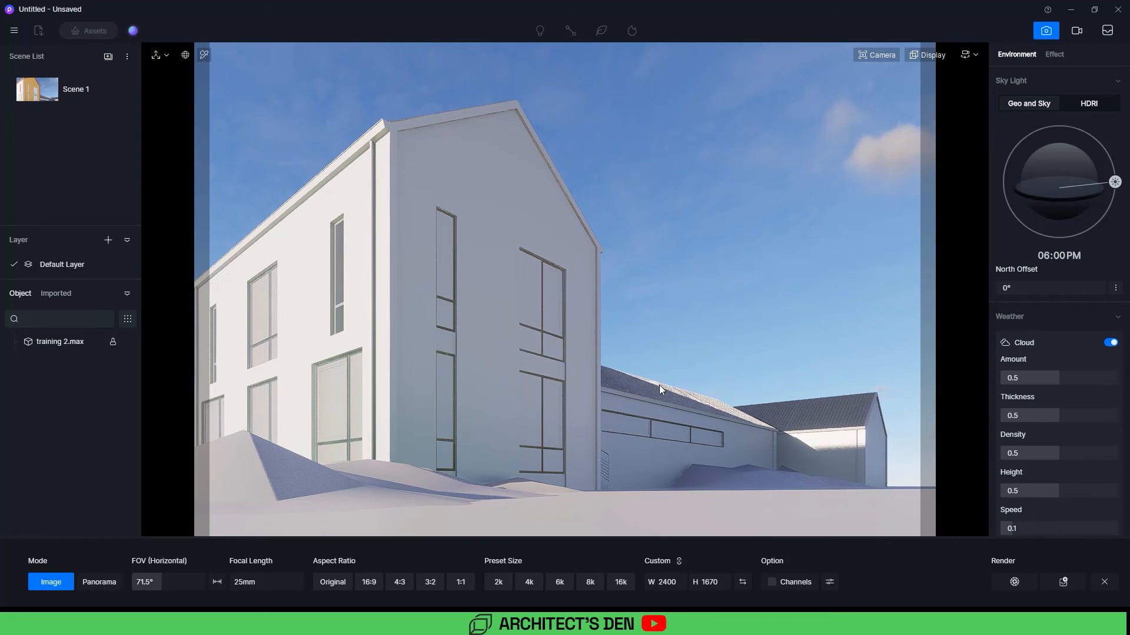
Step: Exit image mode and place a Cinnamomum japonicum 01_L low-poly tree from the asset library left of the building
click(1045, 32)
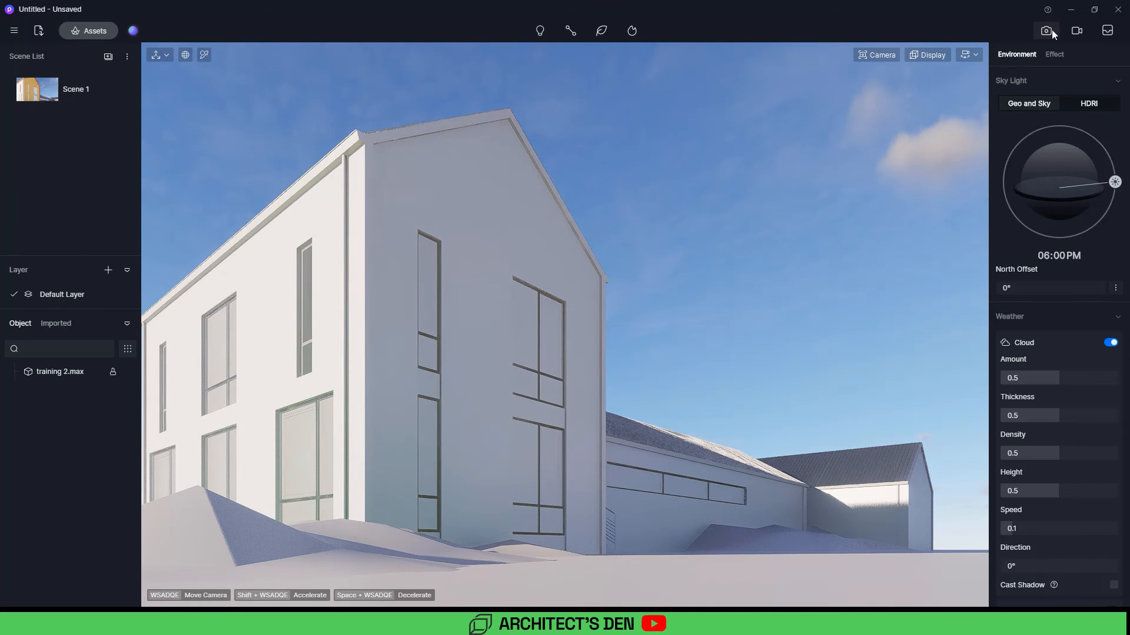
key(m)
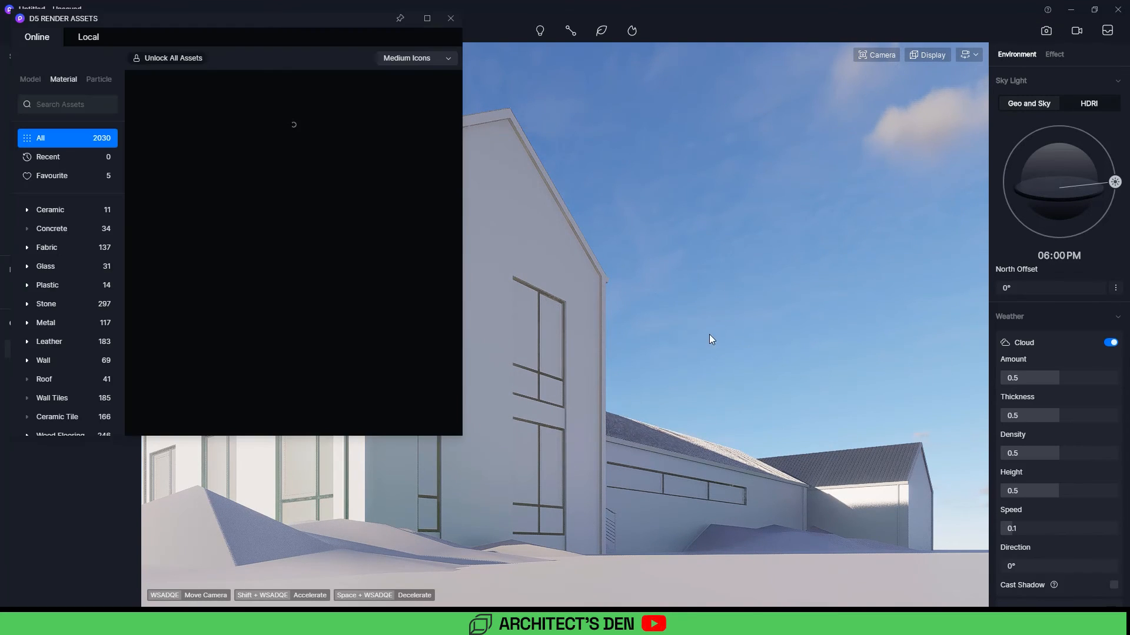
click(428, 18)
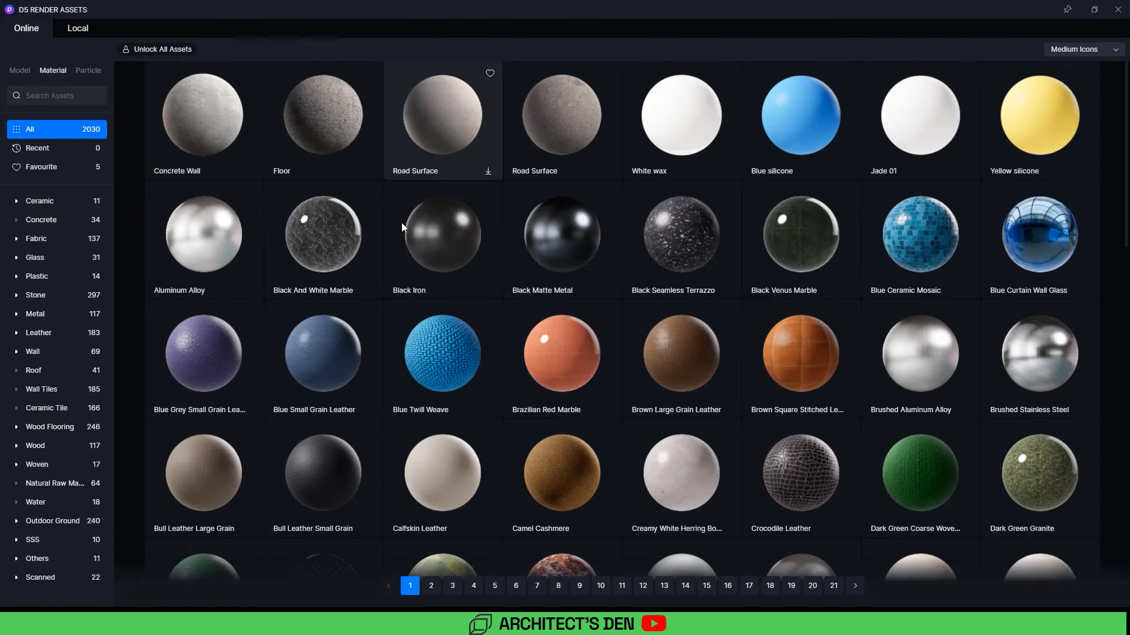
click(18, 71)
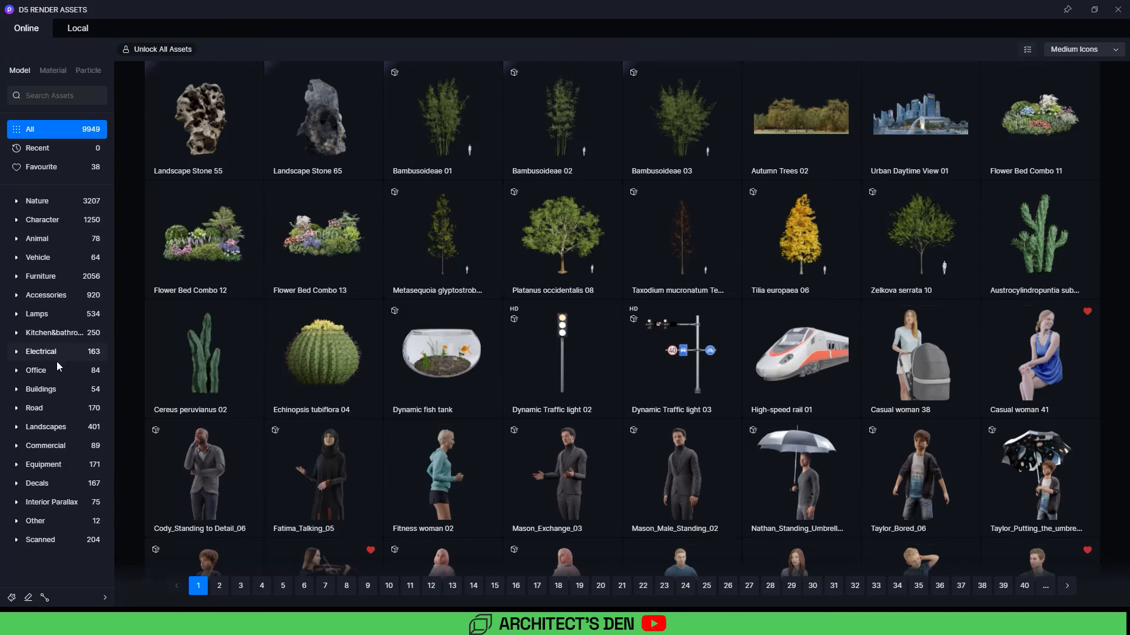
click(17, 202)
scroll(69, 529, down, 2)
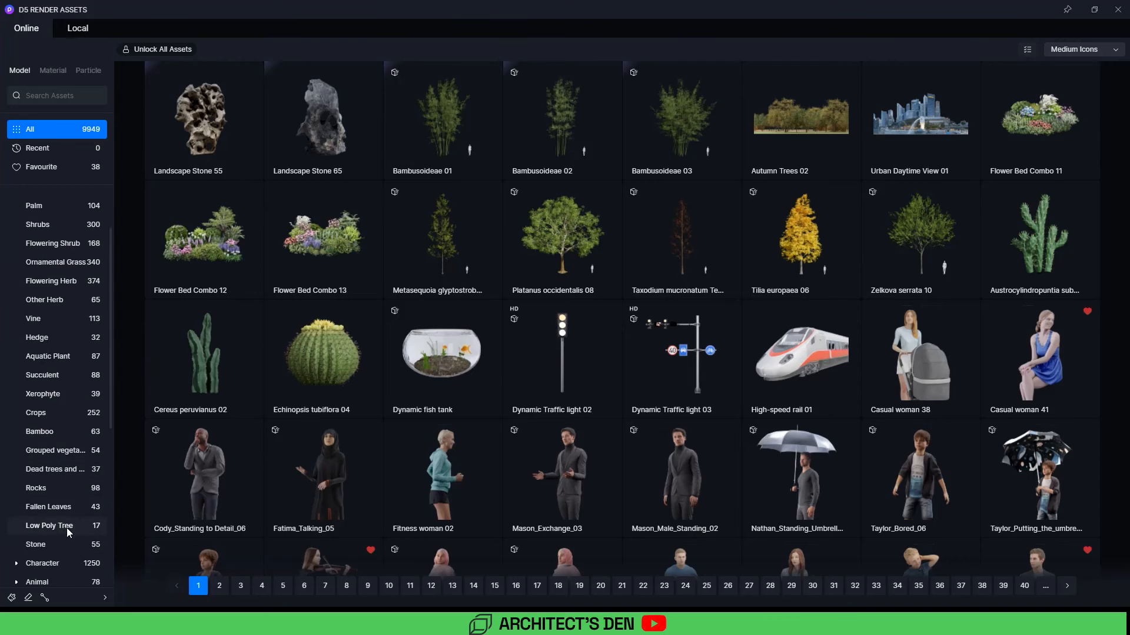
scroll(67, 531, down, 1)
click(48, 492)
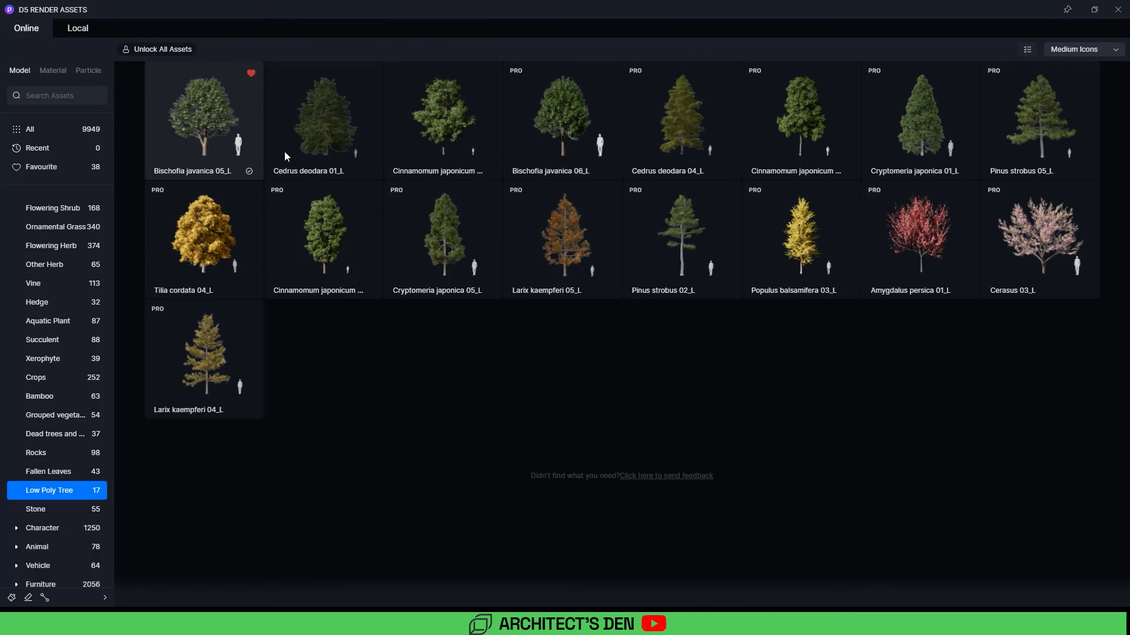
click(457, 149)
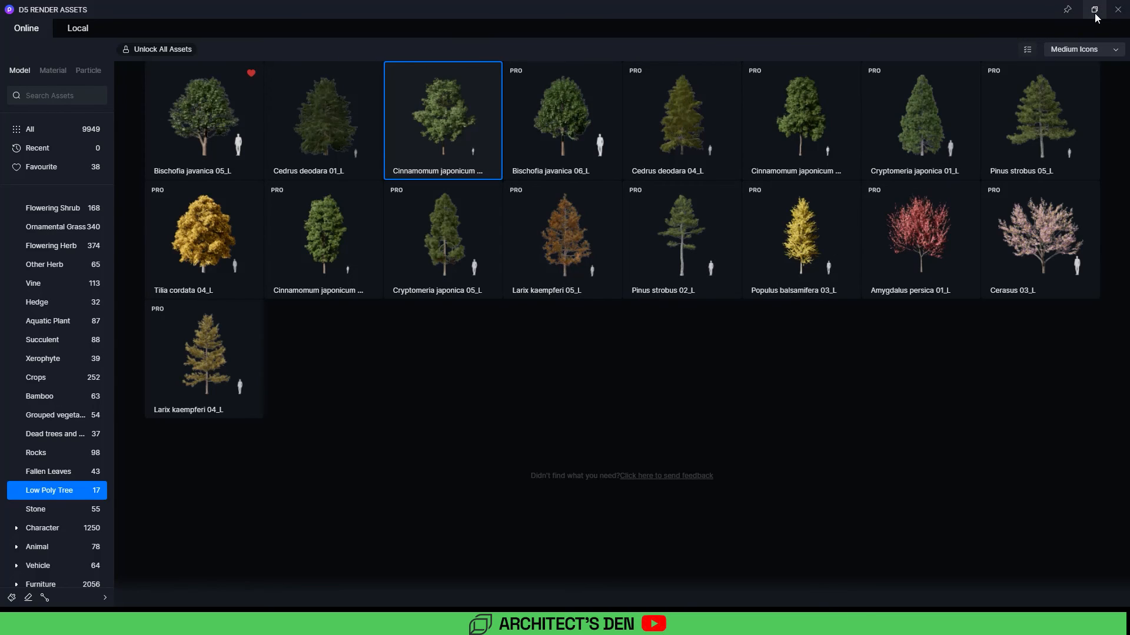
click(1118, 9)
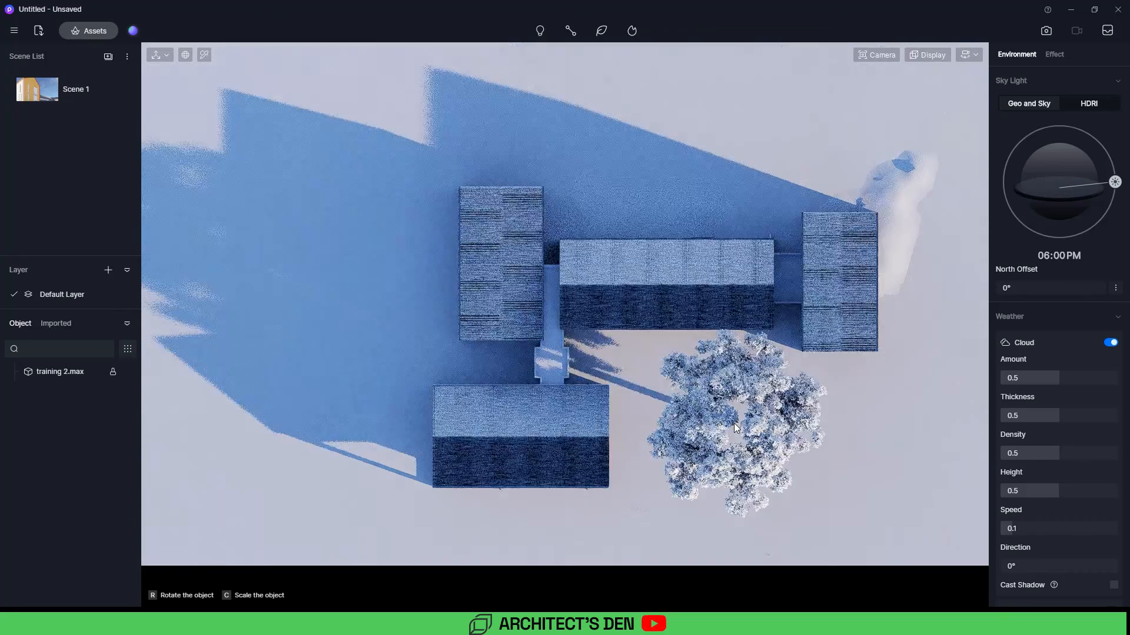
middle_drag(355, 319, 400, 318)
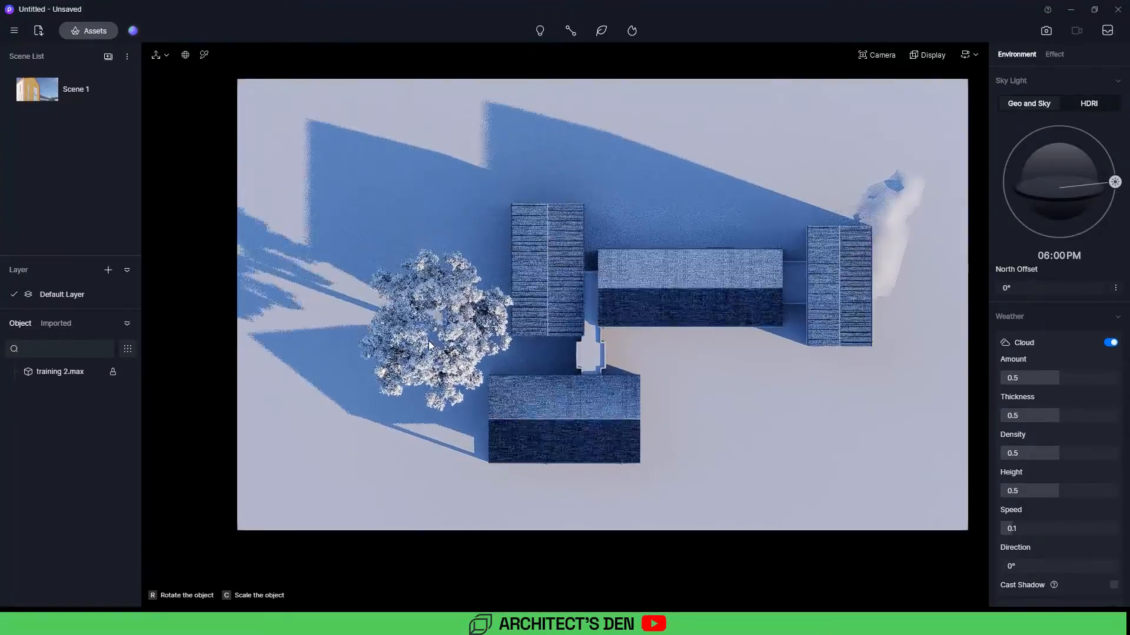
click(408, 377)
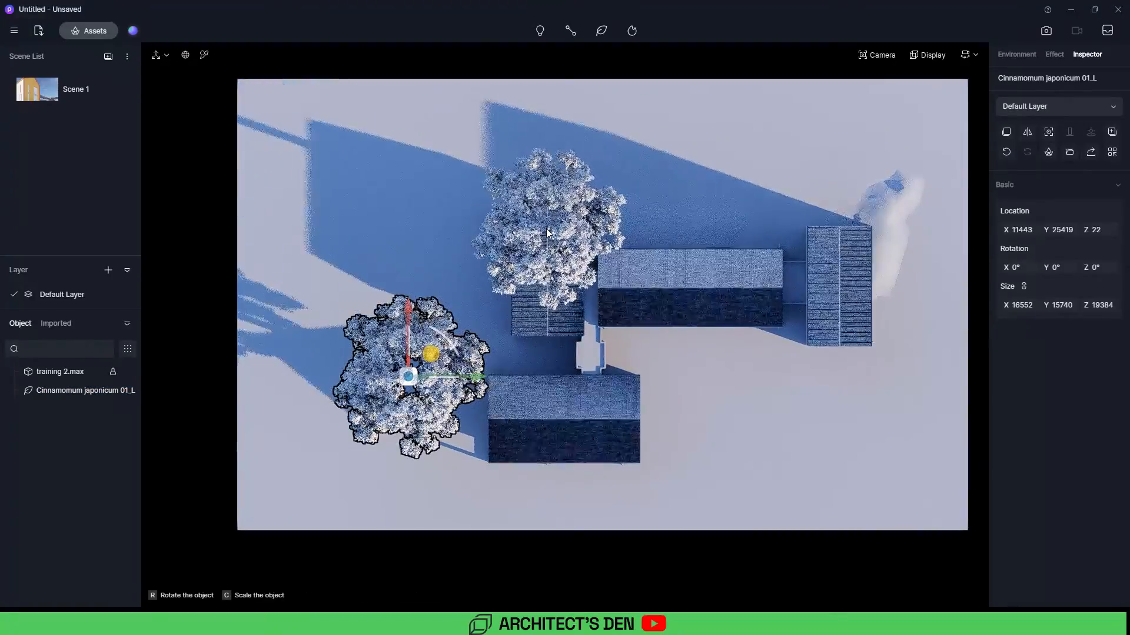
Step: Place a second copy of the tree and undo that placement
click(452, 210)
key(Escape)
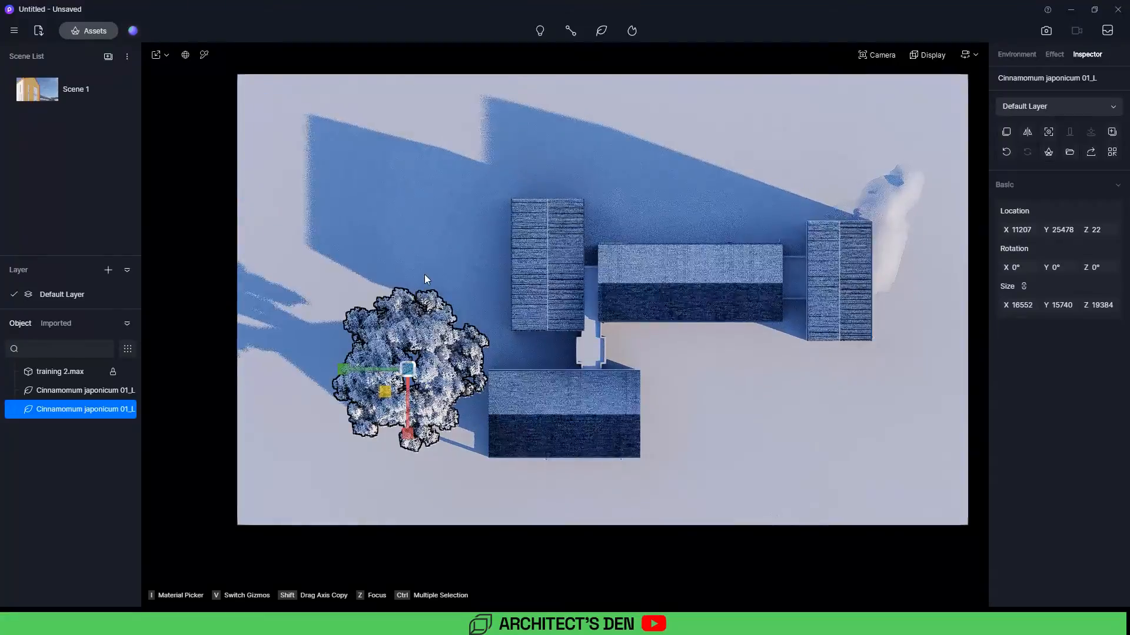
middle_drag(374, 372, 431, 357)
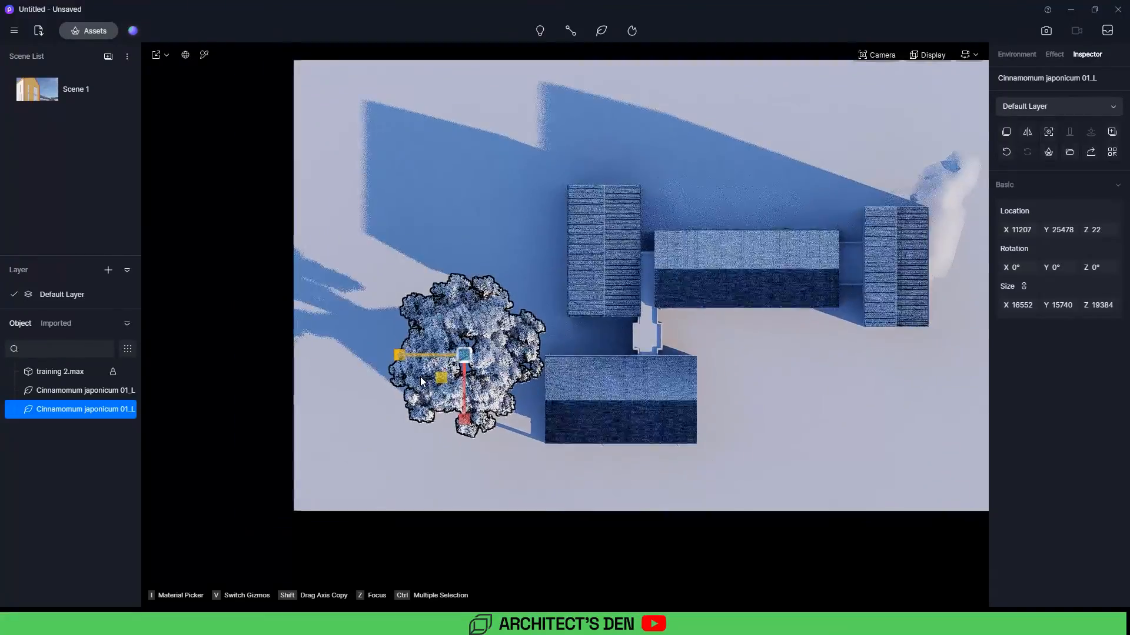
scroll(427, 360, up, 2)
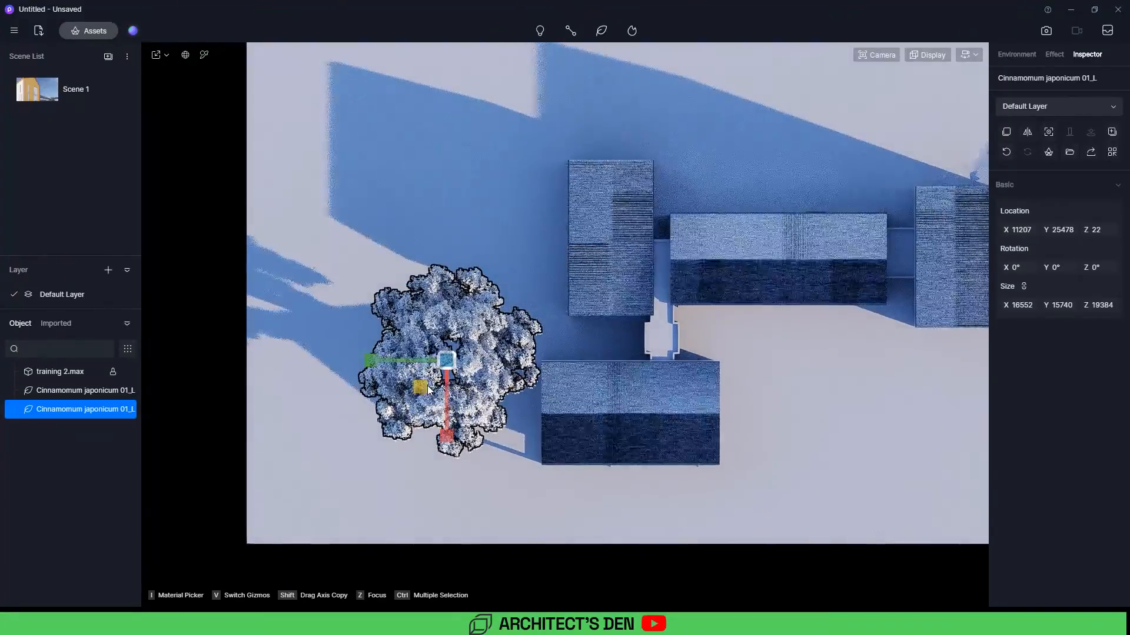
key(v)
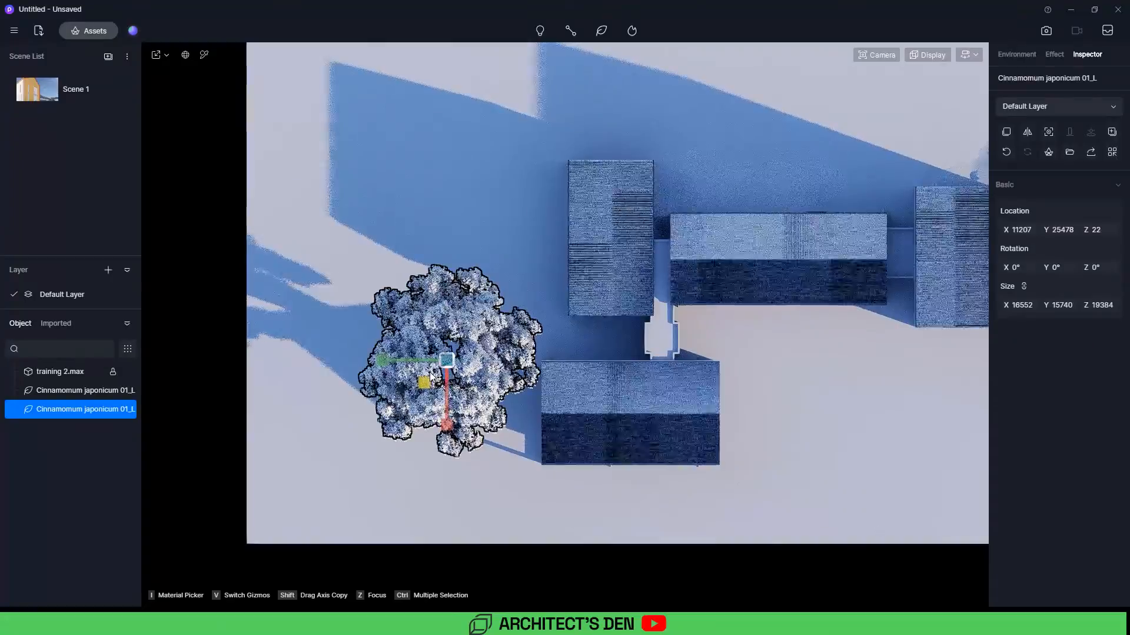
key(ctrl+z)
Step: Move the tree beside the lower wing of the building and duplicate it
mouse_move(470, 348)
mouse_down()
mouse_move(395, 340)
mouse_move(465, 328)
mouse_move(470, 344)
mouse_up()
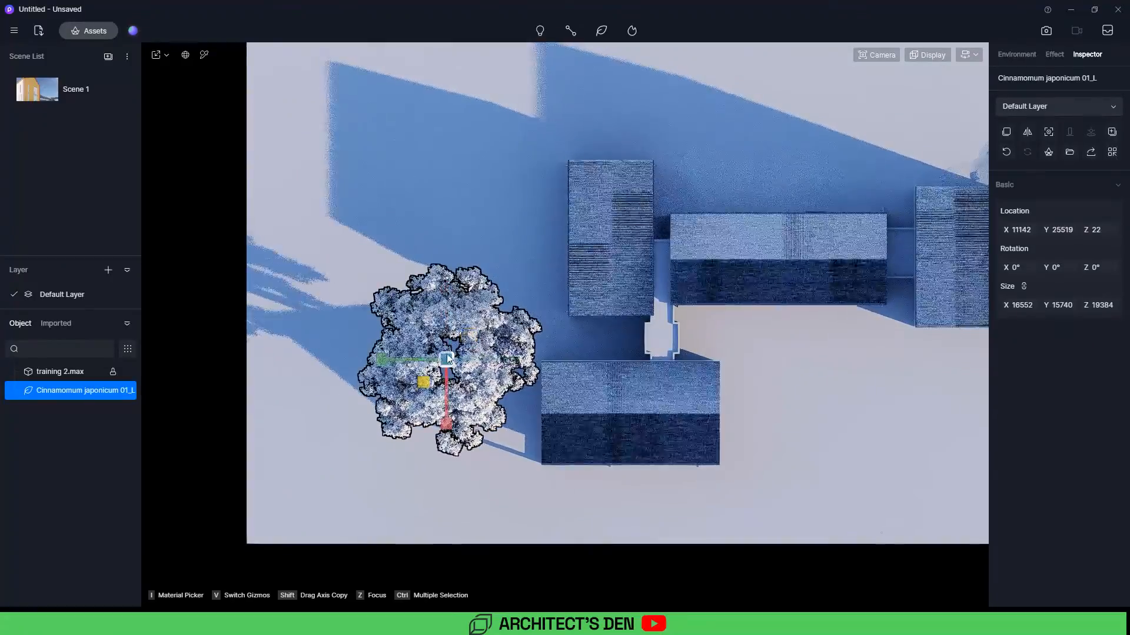
drag(420, 382, 418, 370)
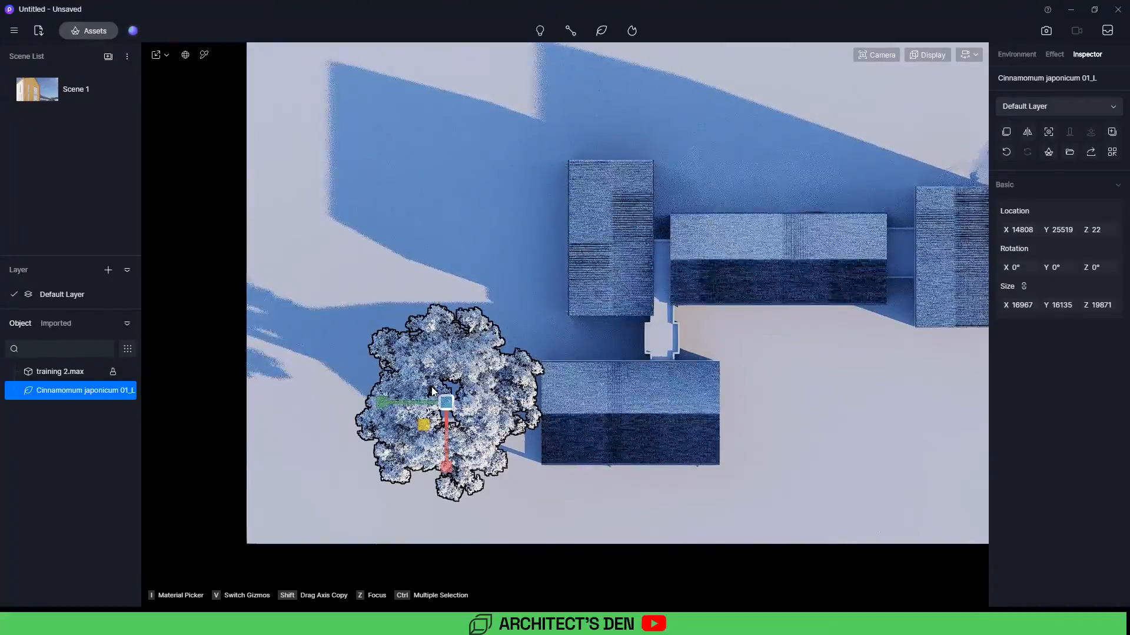
key(ctrl+c)
key(ctrl+v)
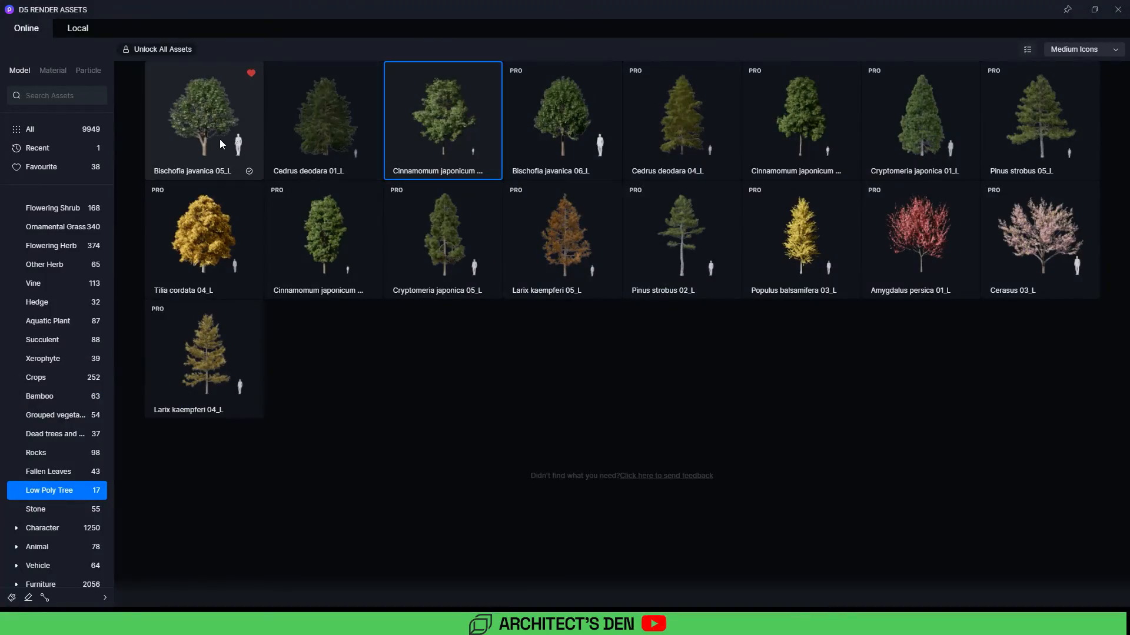
Step: Place a Bischofia javanica 05_L low-poly tree between the two Cinnamomum trees
click(211, 140)
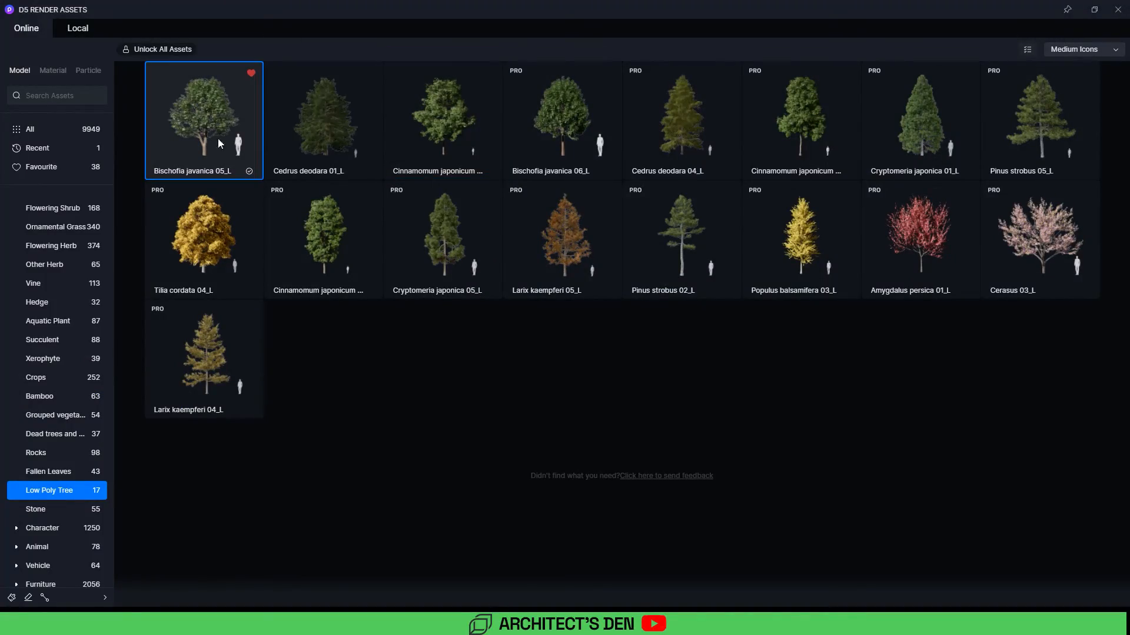
click(1117, 10)
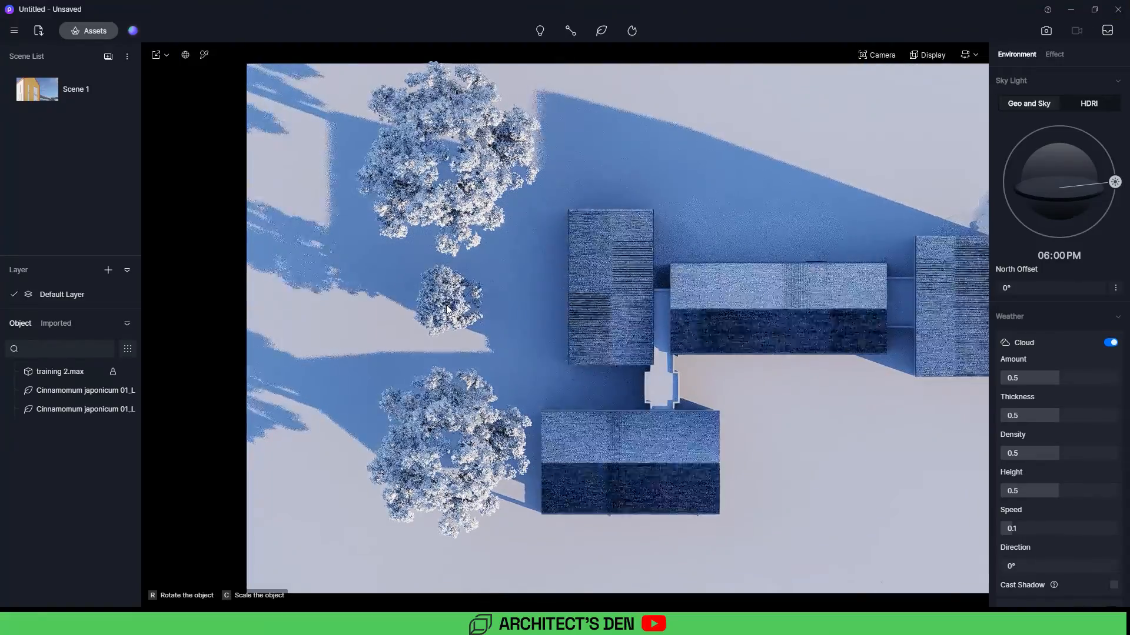
click(447, 307)
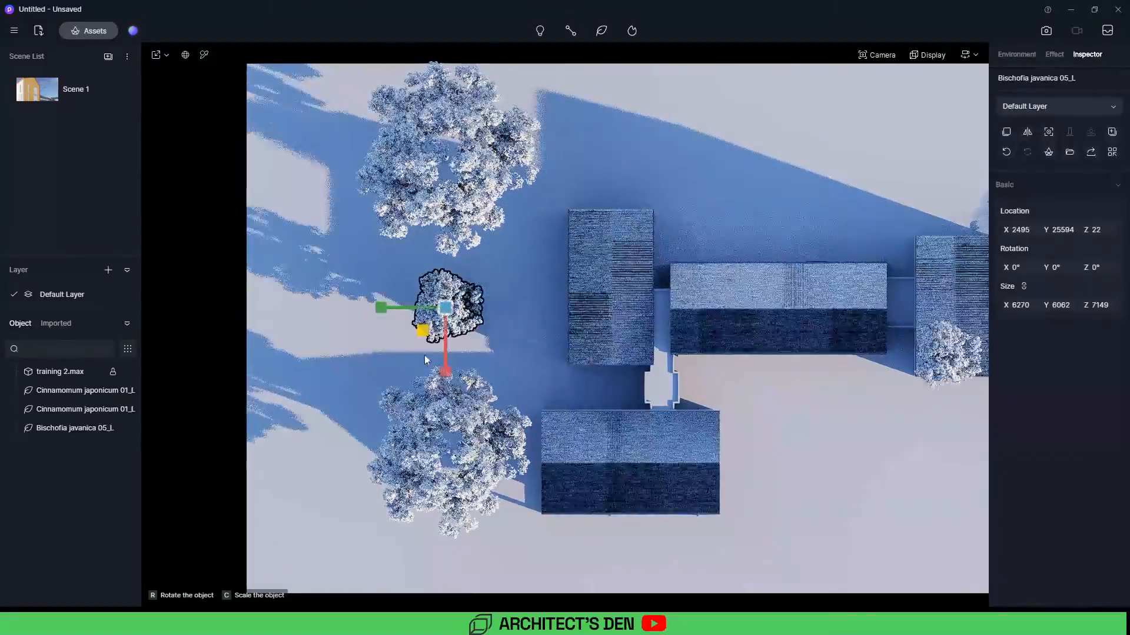
Step: Scale the Bischofia javanica tree up to about 13800 × 13300 × 15700
click(463, 342)
key(v)
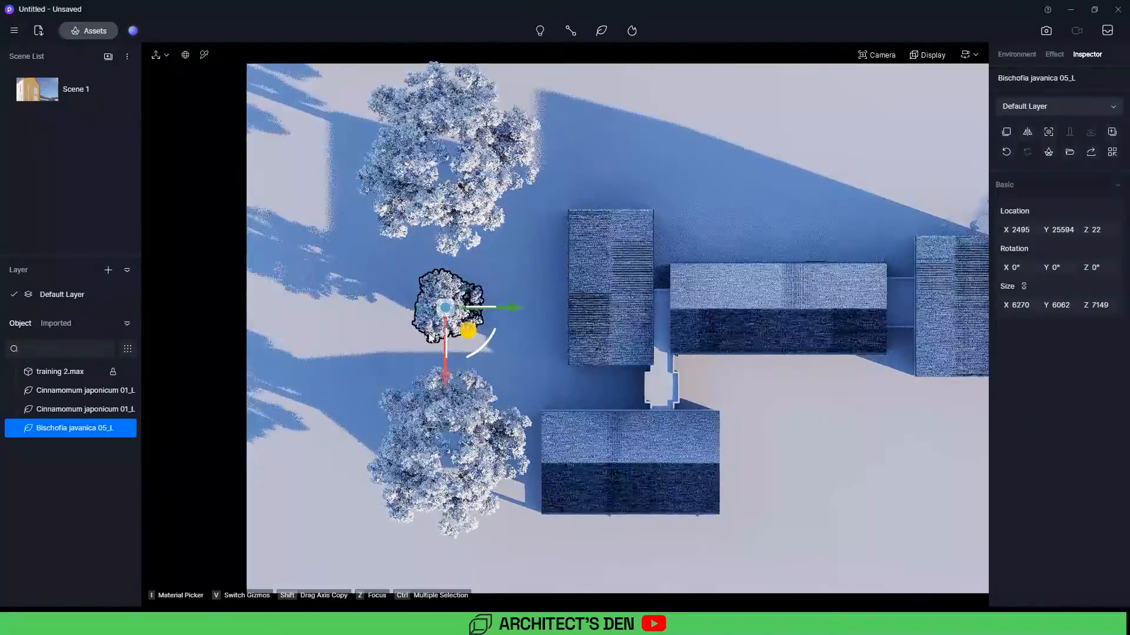
key(v)
drag(424, 332, 445, 340)
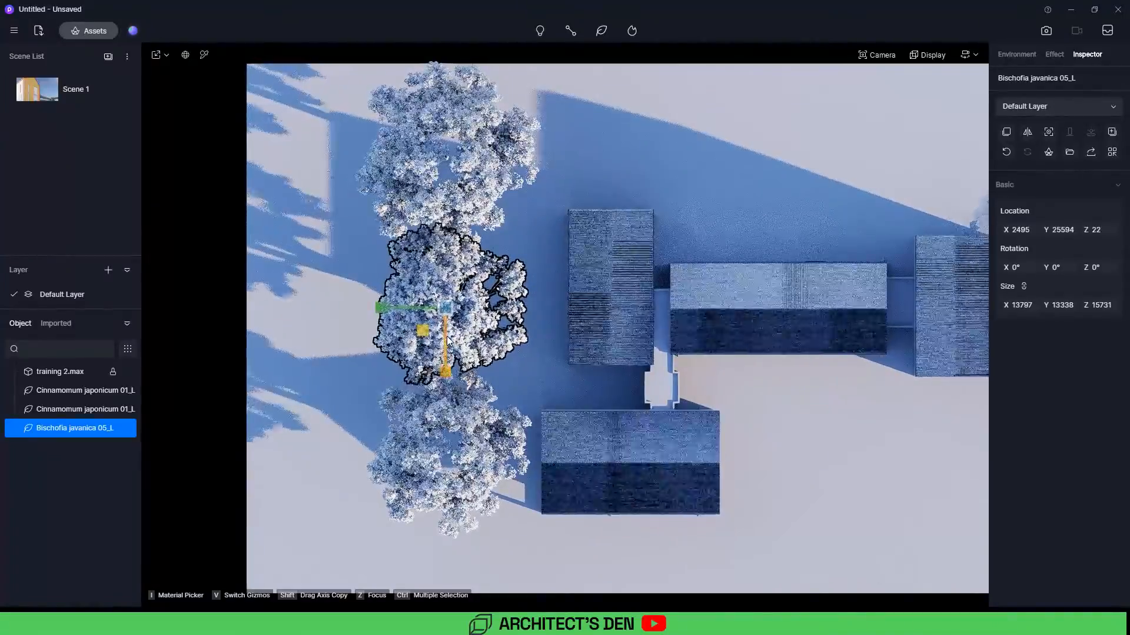
key(ctrl+v)
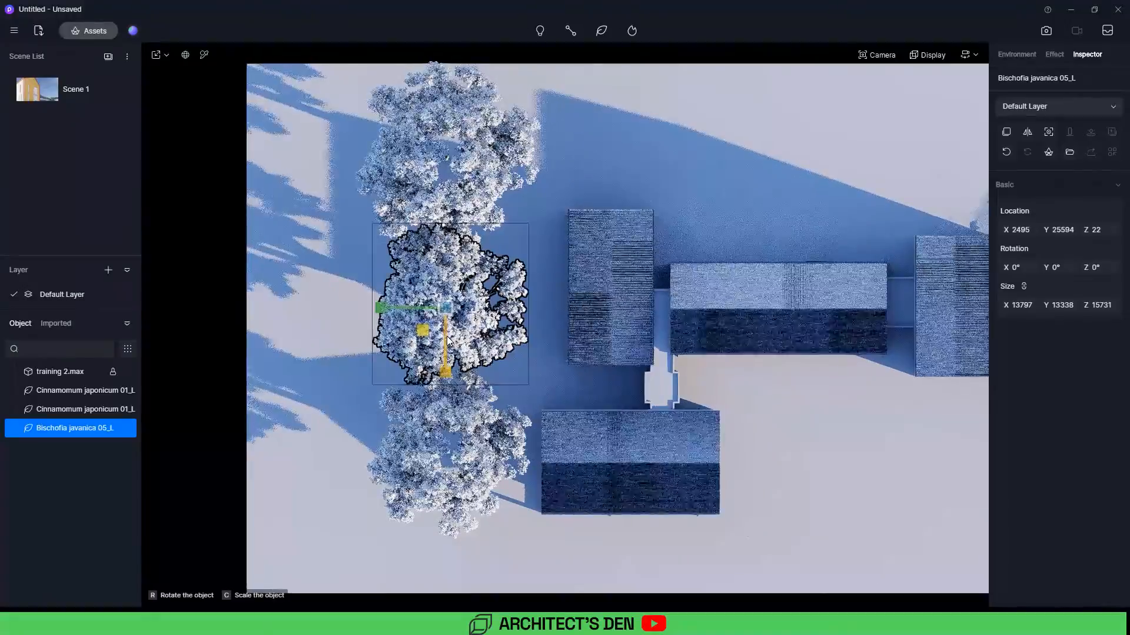
Step: Move the large Bischofia javanica tree closer to the building's upper wing
middle_drag(418, 285, 581, 281)
click(478, 342)
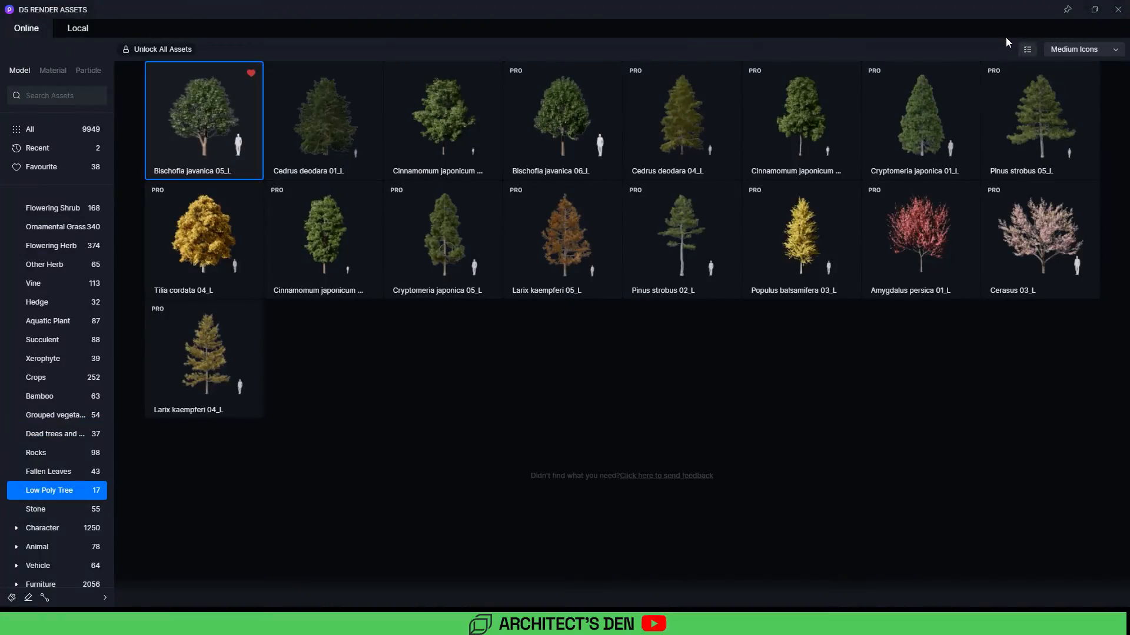
click(1116, 10)
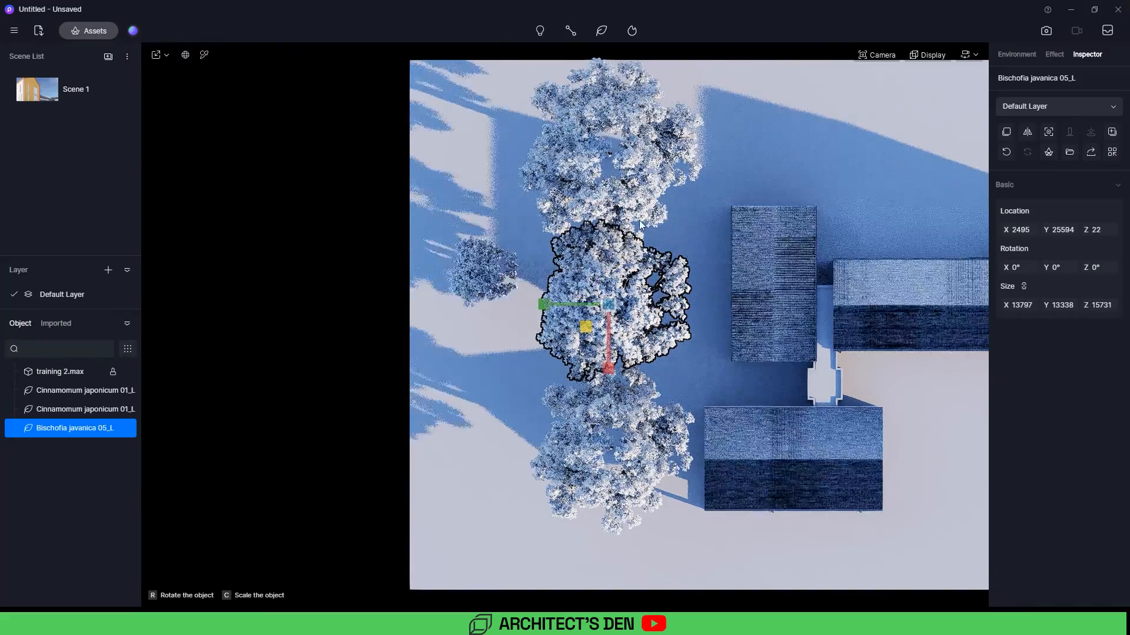
Step: Place two smaller Bischofia javanica trees beside the upper wing's left end
click(692, 201)
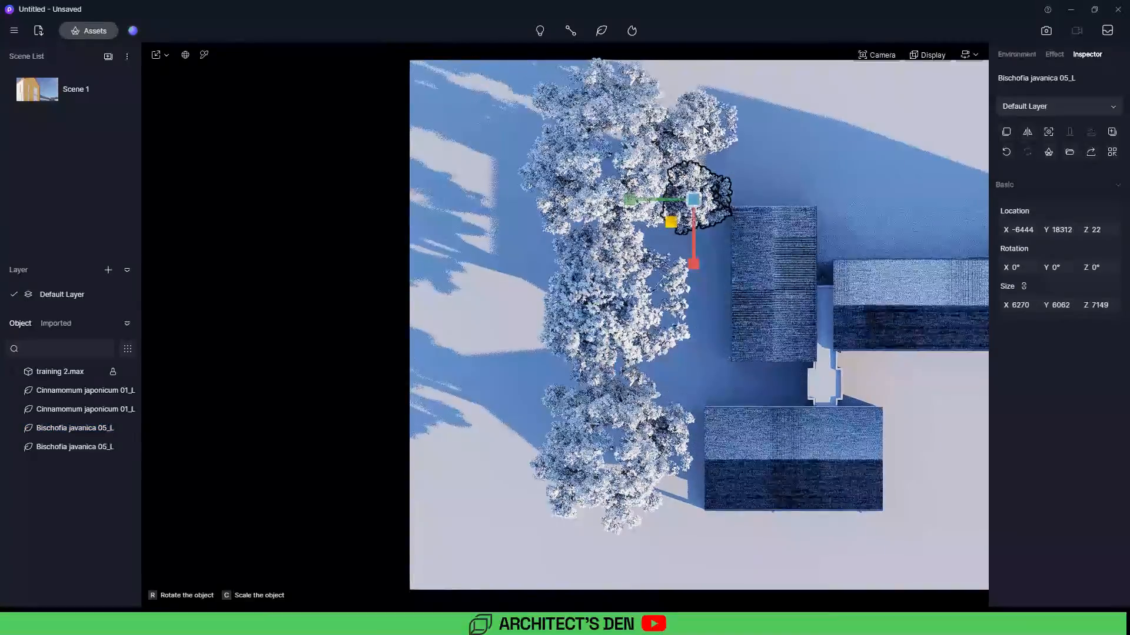
click(702, 125)
key(Escape)
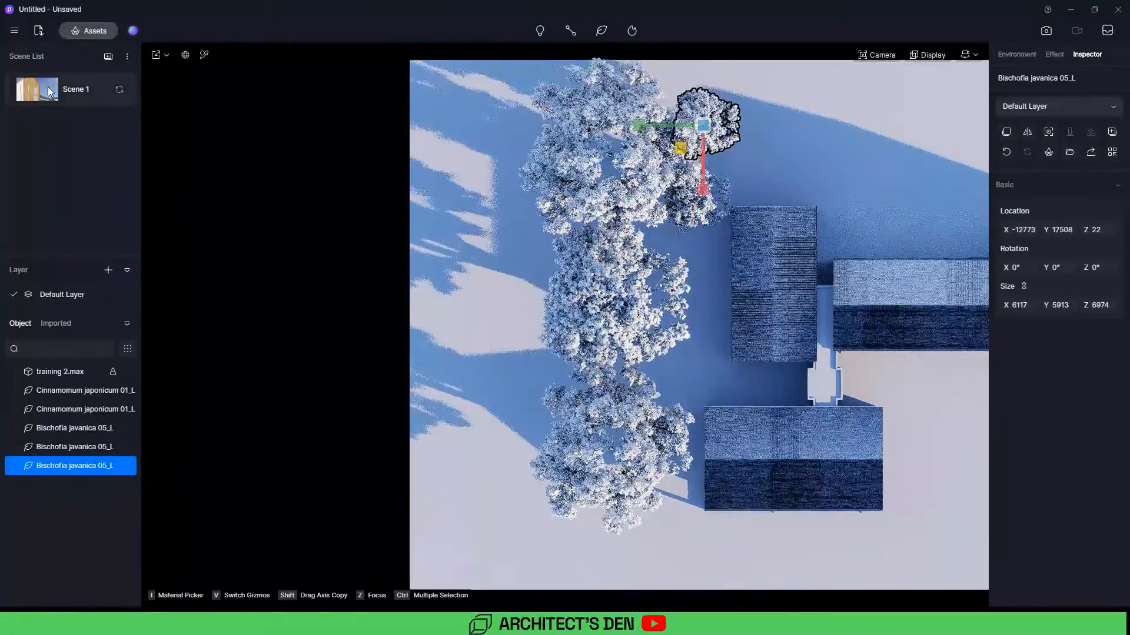
Step: Switch to the Scene 1 view in clay display mode and update the saved scene view
click(48, 86)
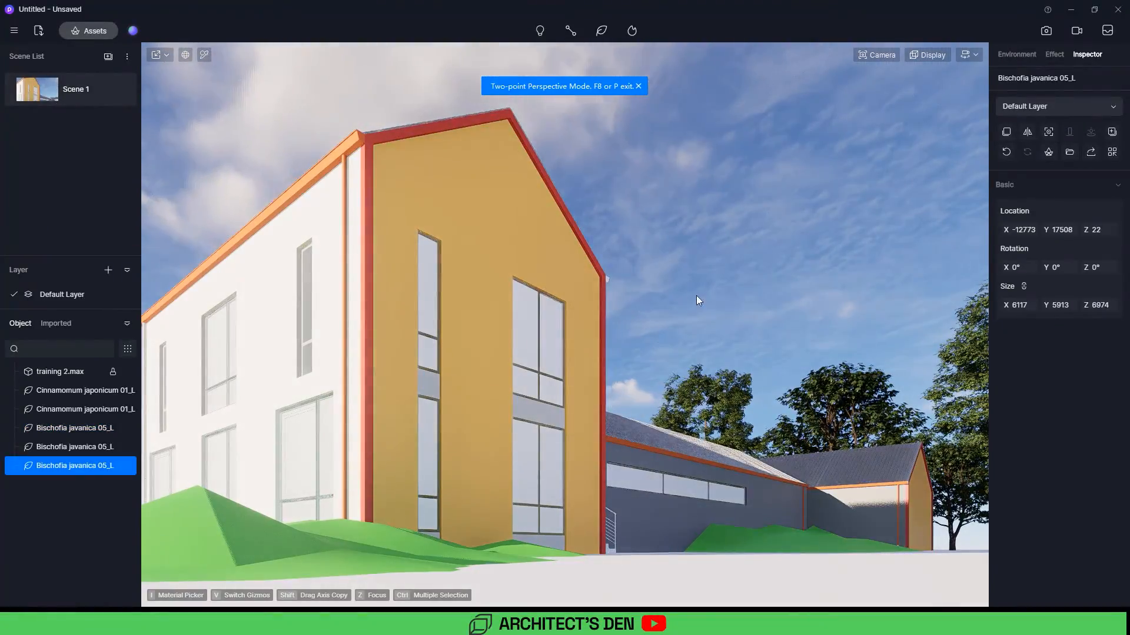
click(663, 295)
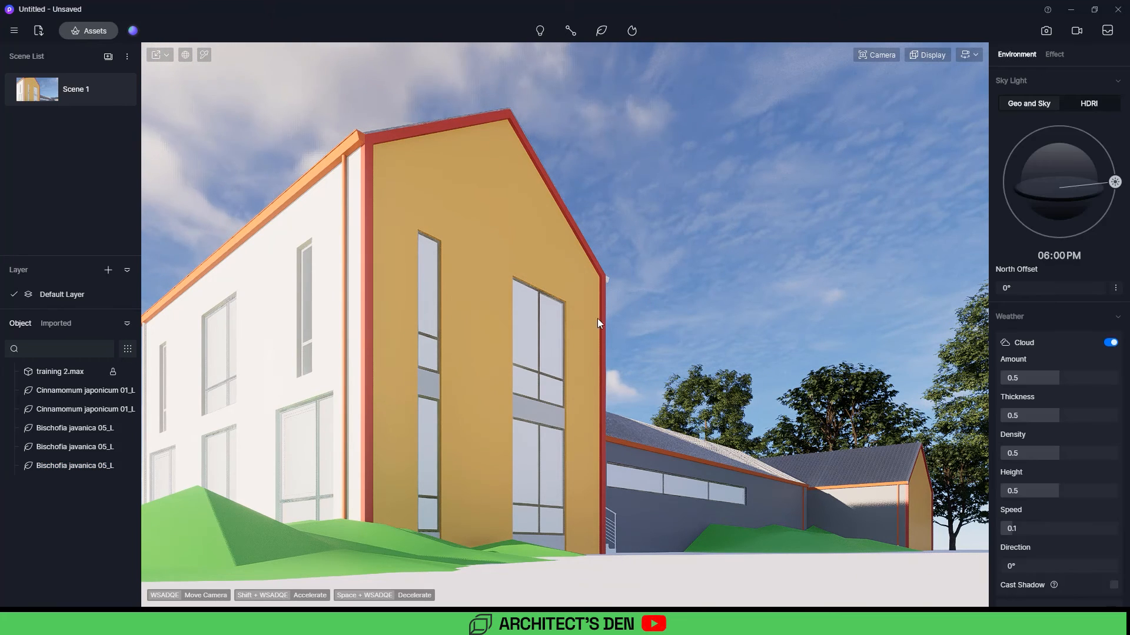
click(927, 54)
click(938, 136)
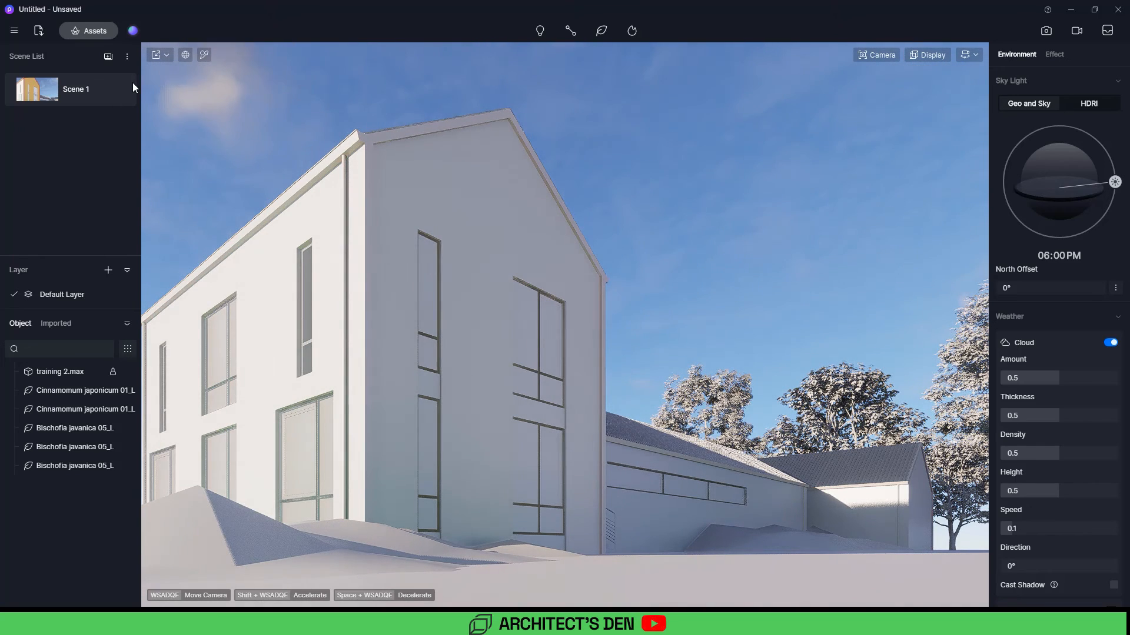
click(119, 90)
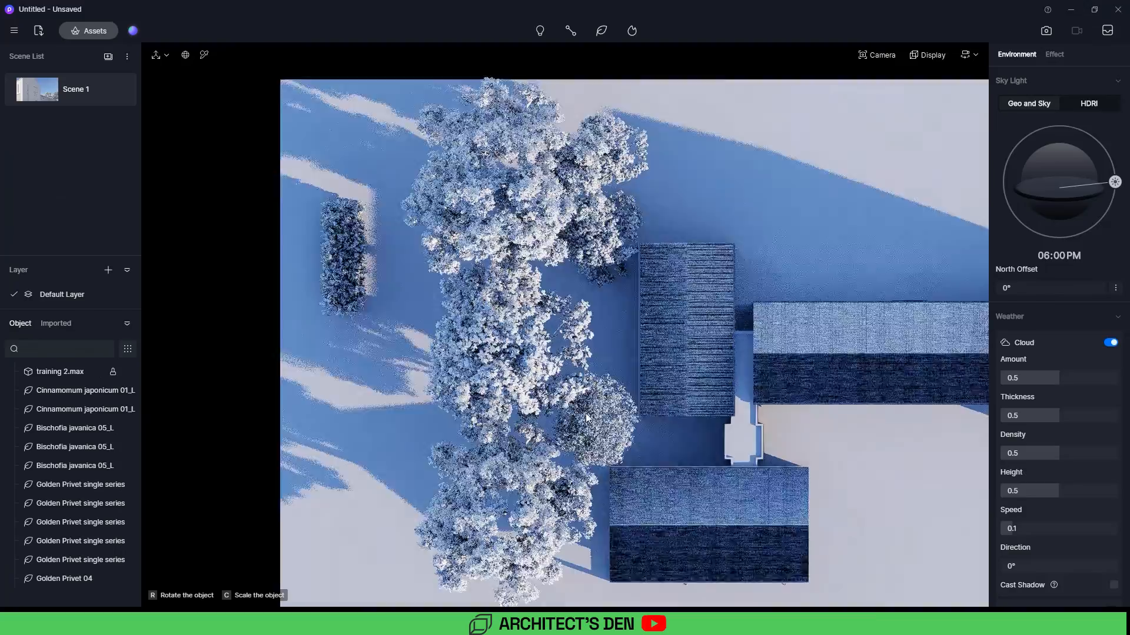
Step: Place a Cinnamomum camphora bush 04 beside the building and a Tilia europaea 06 tree before the lower wing
click(585, 413)
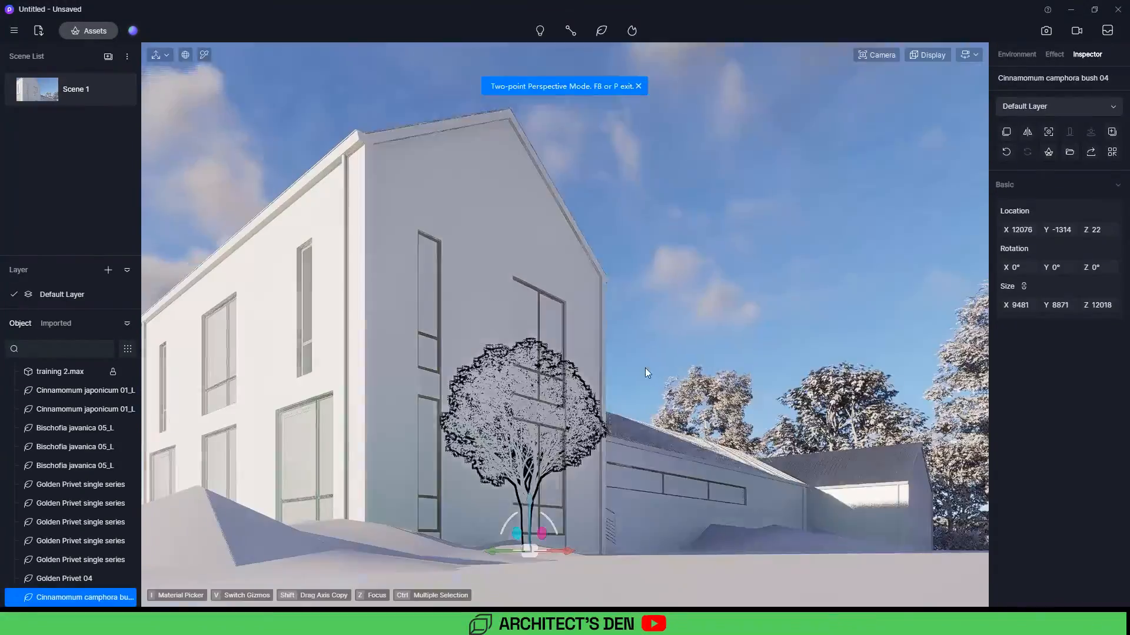
click(647, 373)
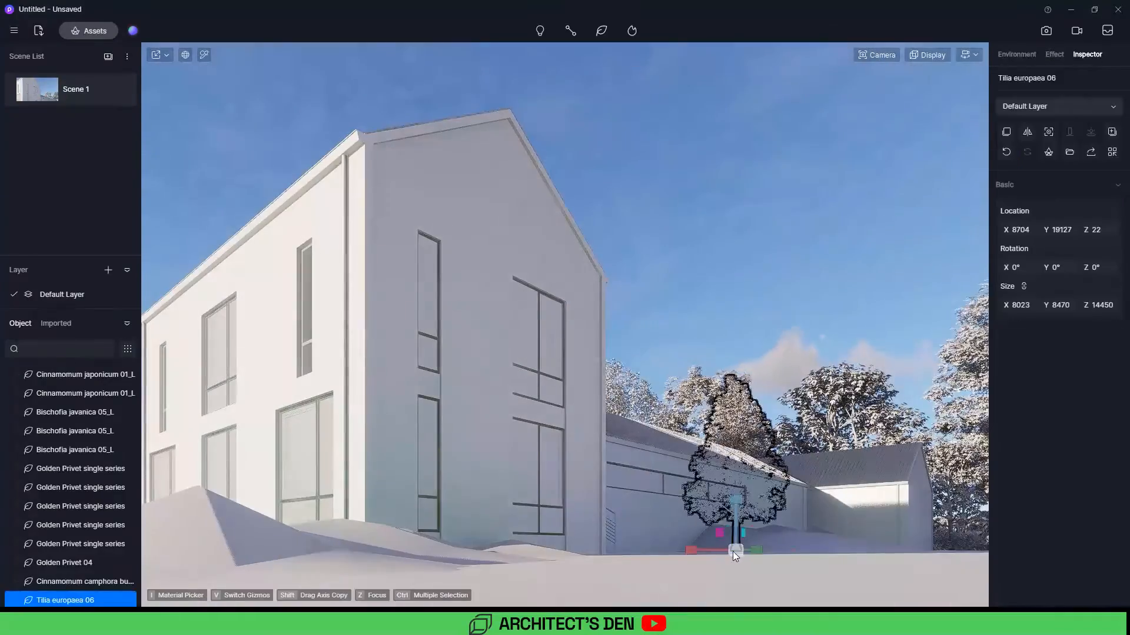
Step: Place Metasequoia and Cedrus libani 02 conifers and Sabina chinensis shrubs around the building's front
click(793, 316)
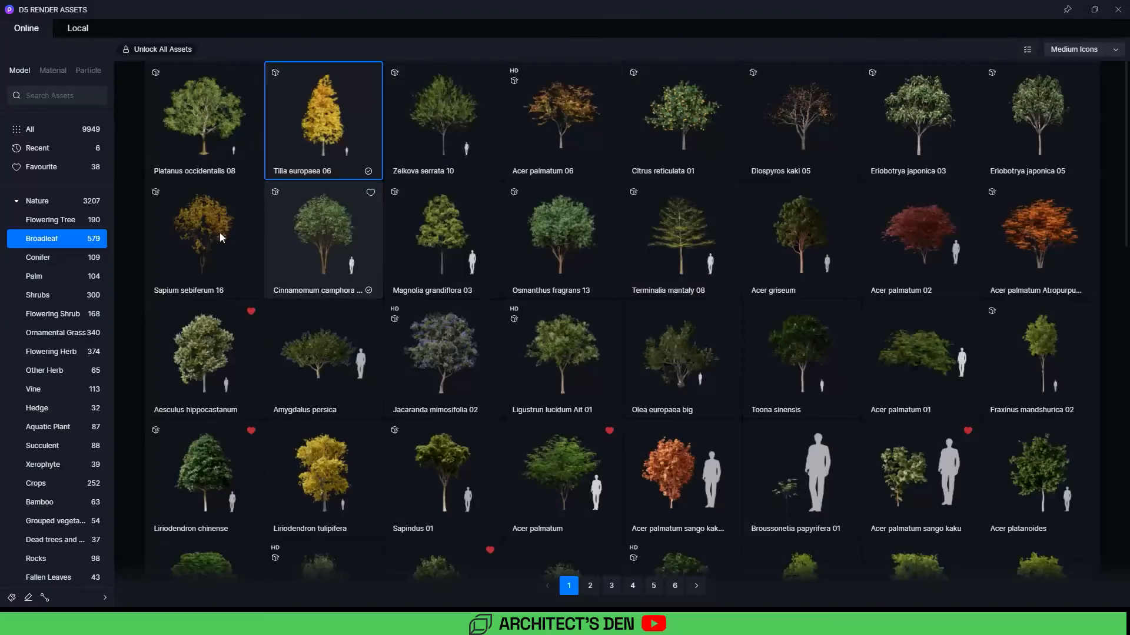
click(38, 257)
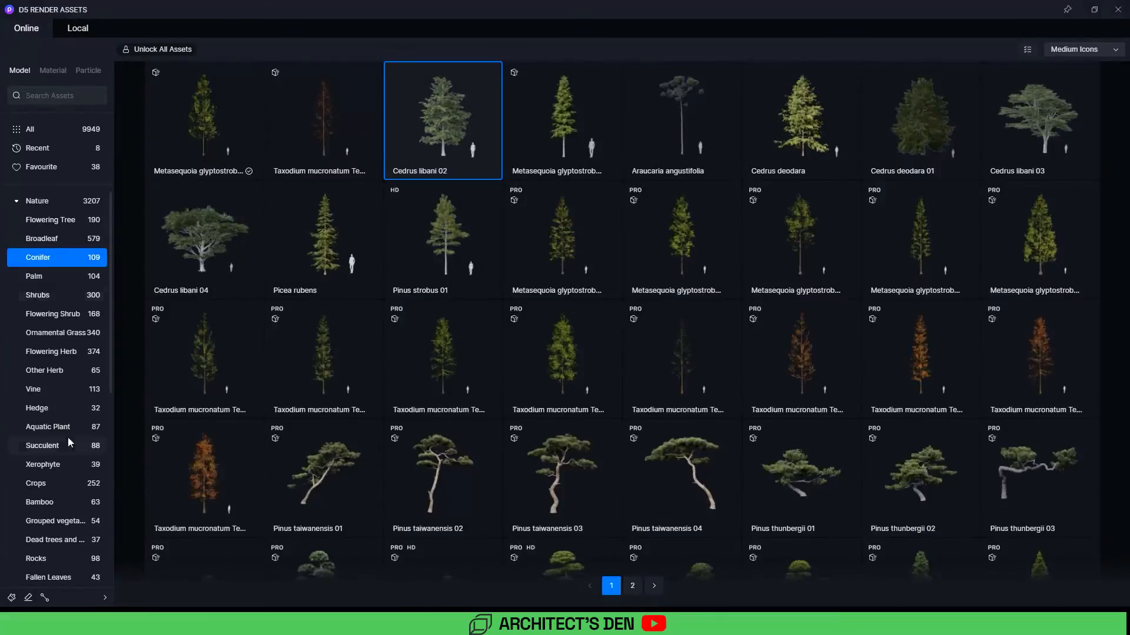
click(72, 296)
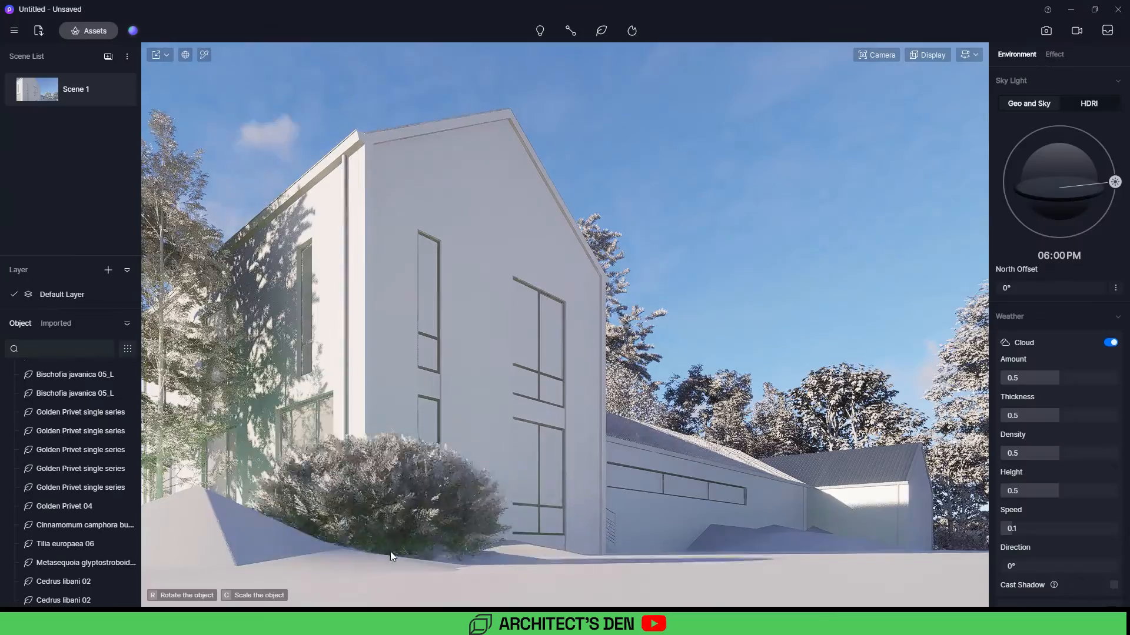
click(584, 556)
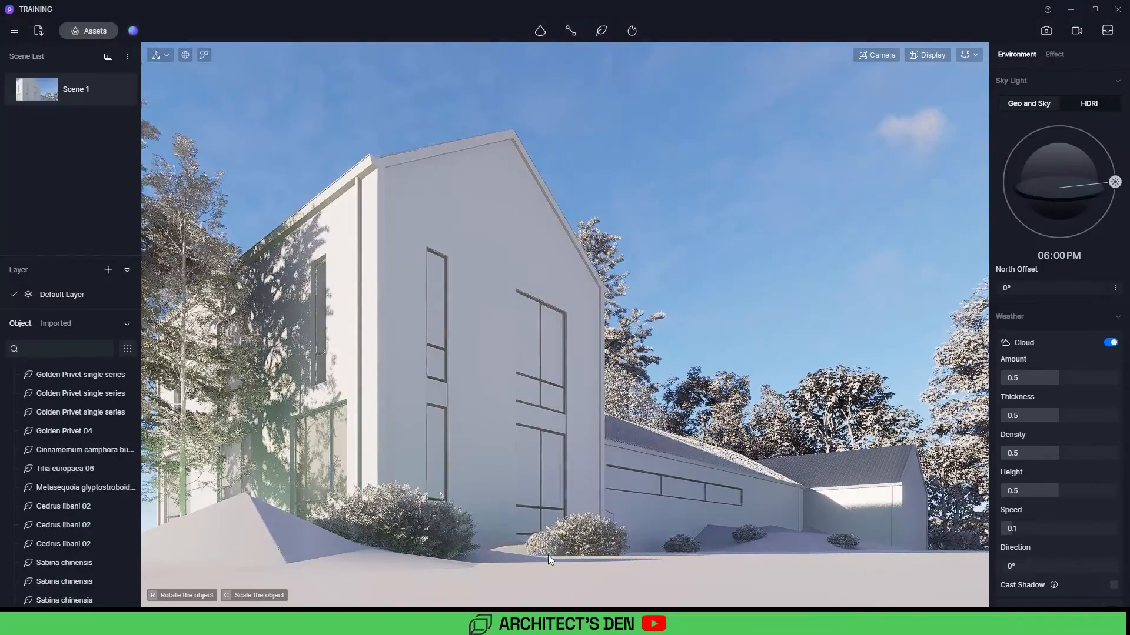
Step: Move, rotate to about 143° and enlarge the Golden Privet 04 hedge to about 1716 × 713 × 755 at the front-left corner
click(548, 556)
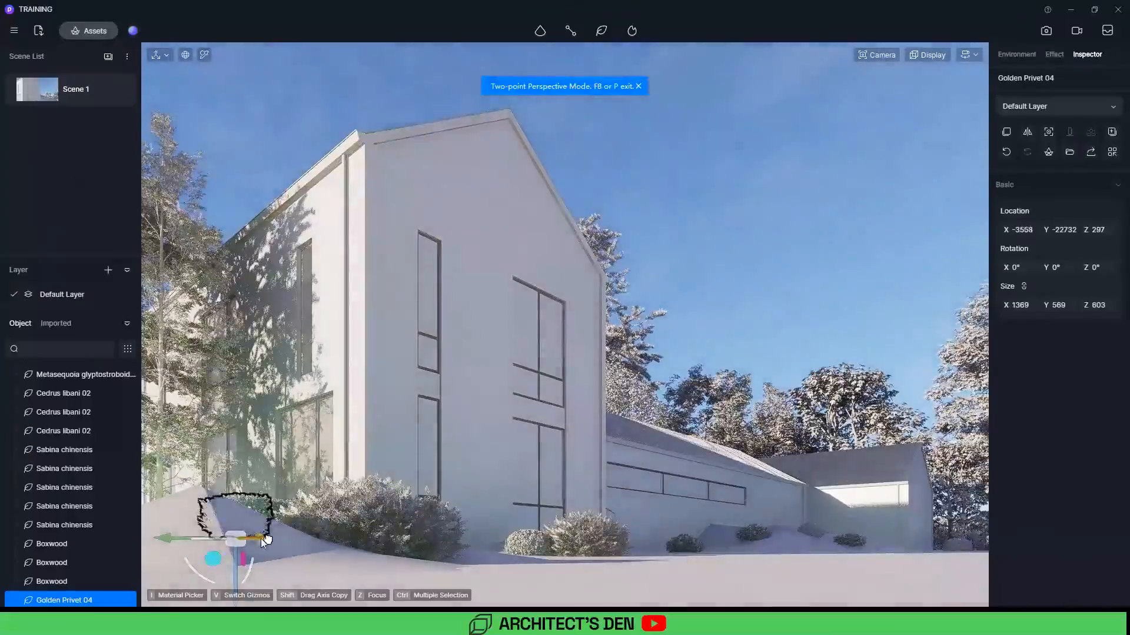
drag(260, 539, 182, 511)
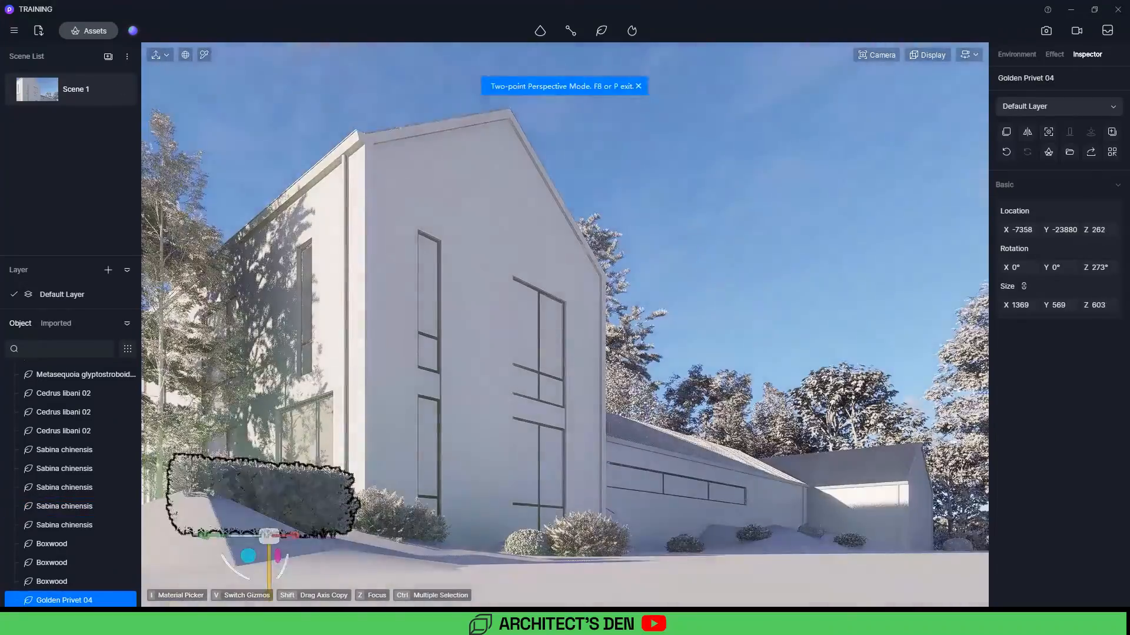
drag(286, 566, 322, 505)
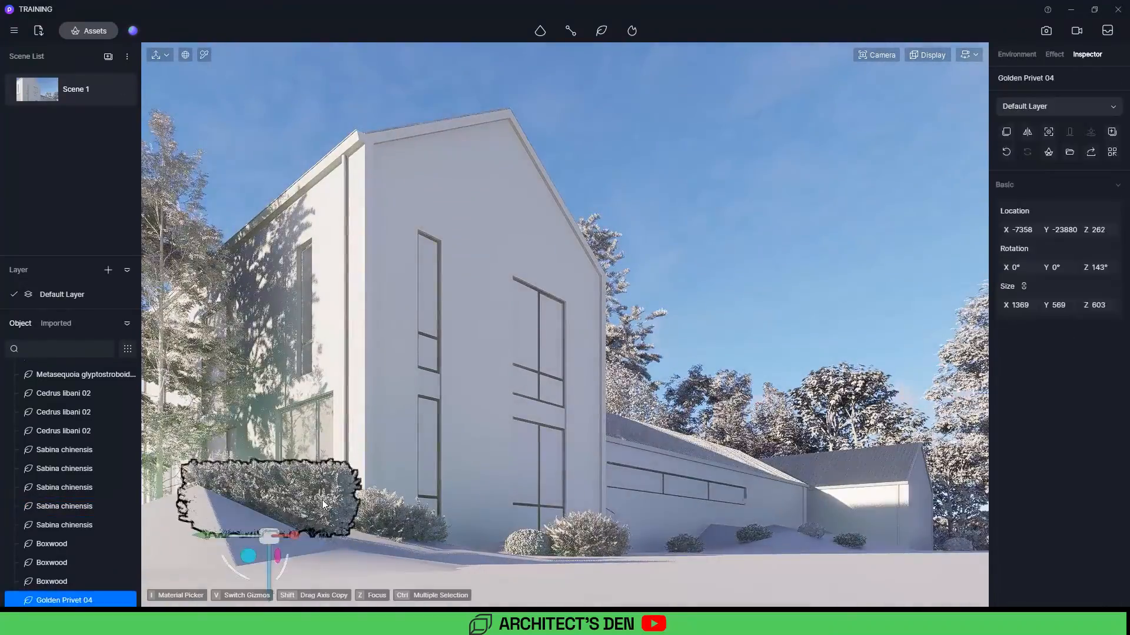
drag(295, 563, 211, 561)
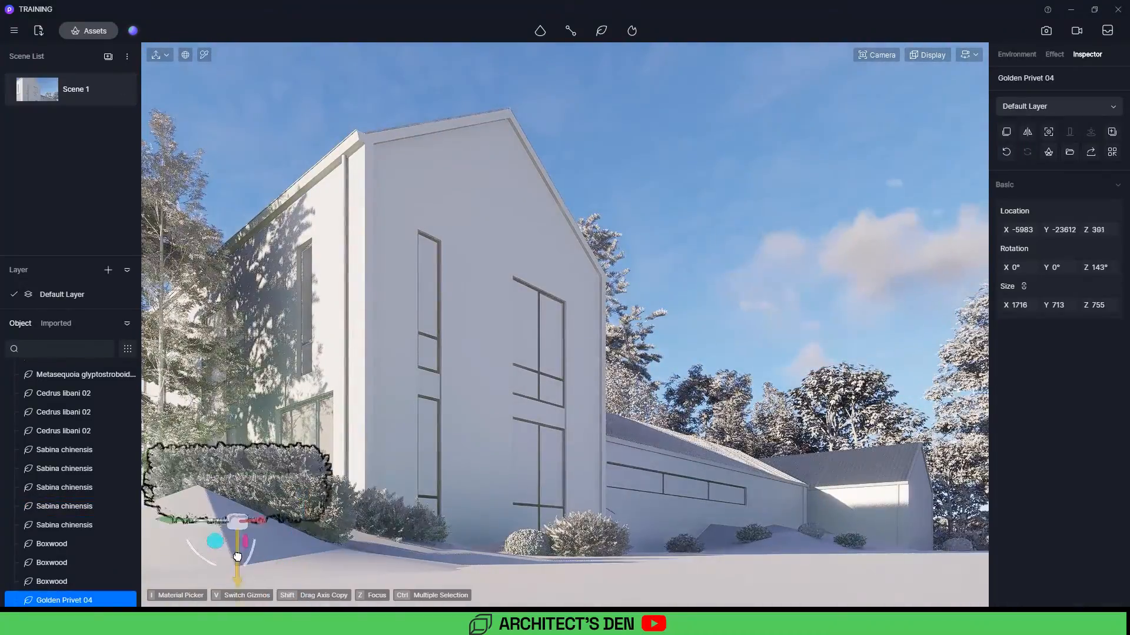
Step: Place a Pinus strobus 01 tree near the lower wing's gable end and preview the image render framing
click(687, 178)
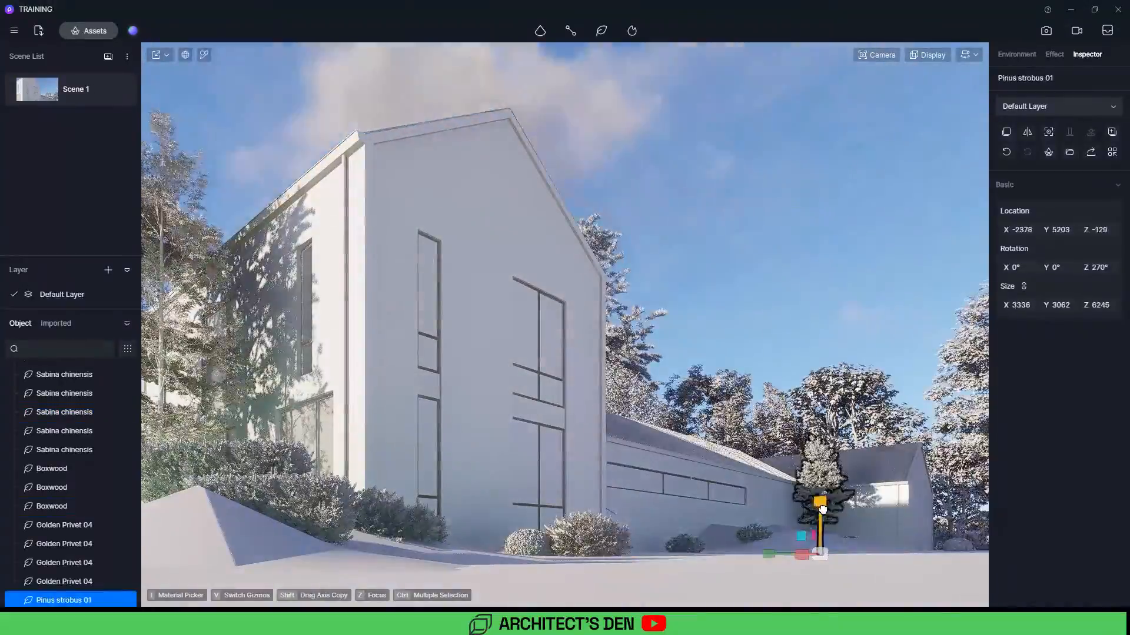
click(794, 270)
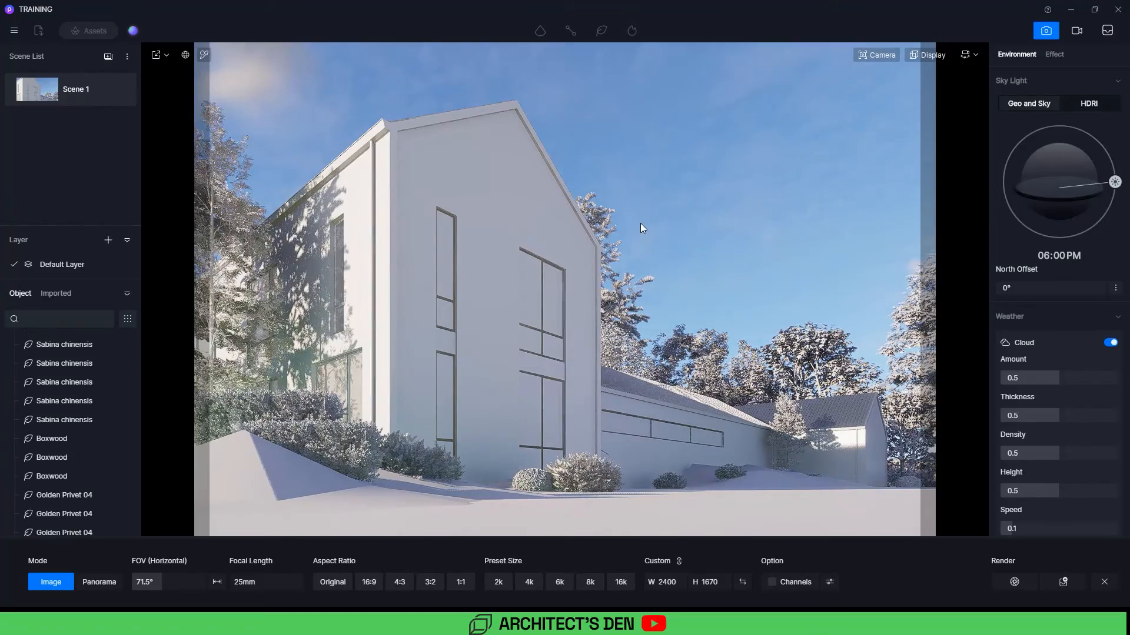
click(853, 499)
click(897, 480)
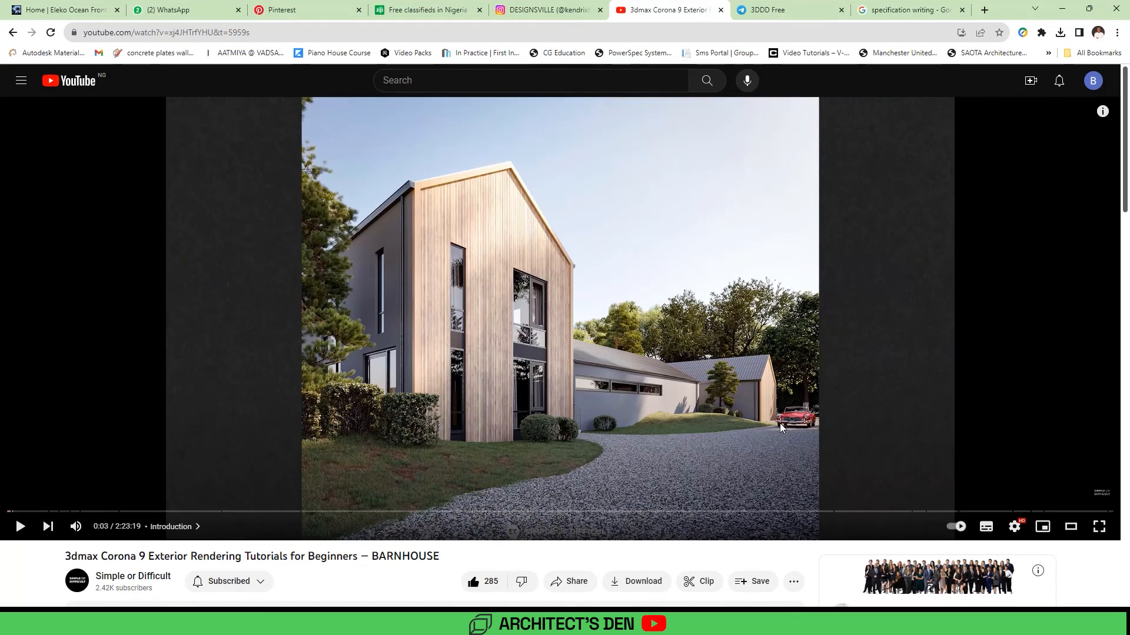
Step: Return to the viewport and switch the display back to clay mode
click(1060, 10)
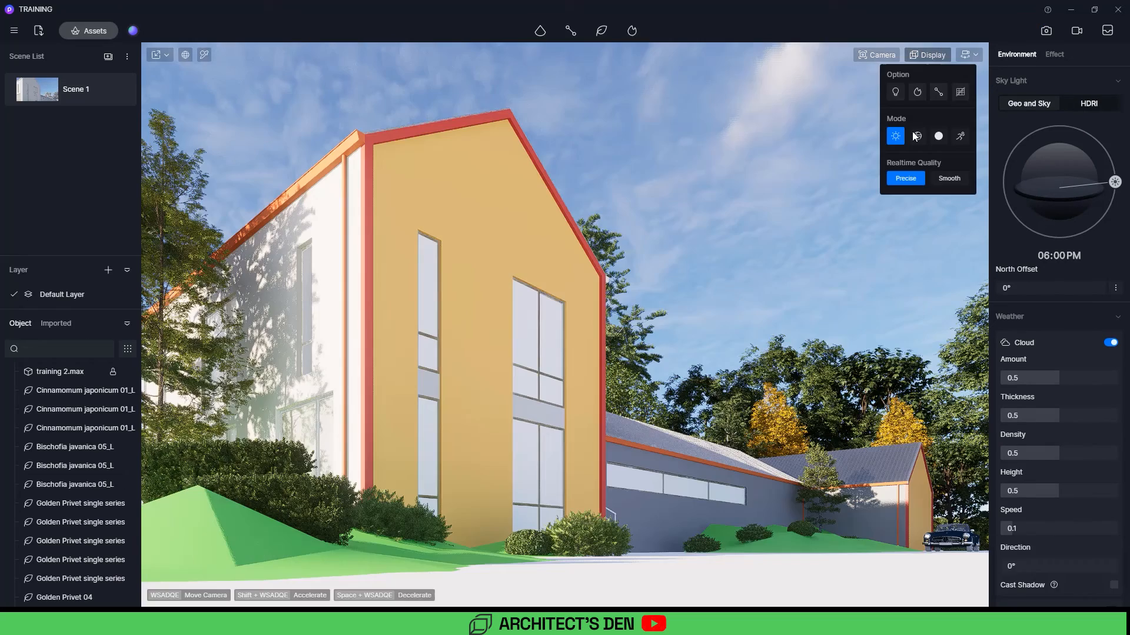
click(938, 136)
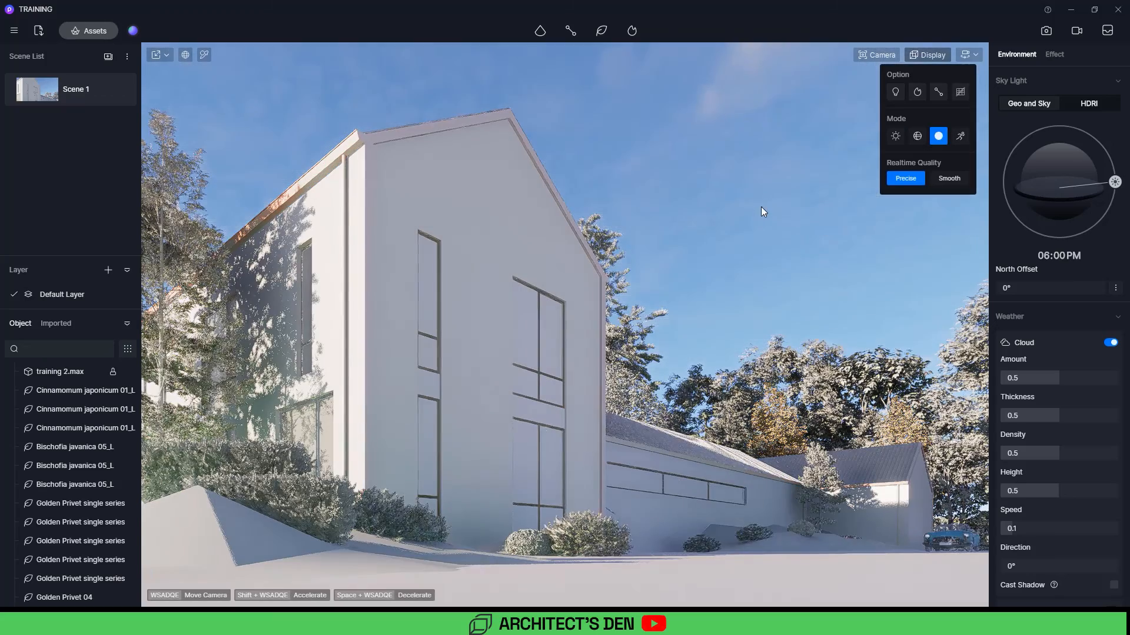
click(753, 193)
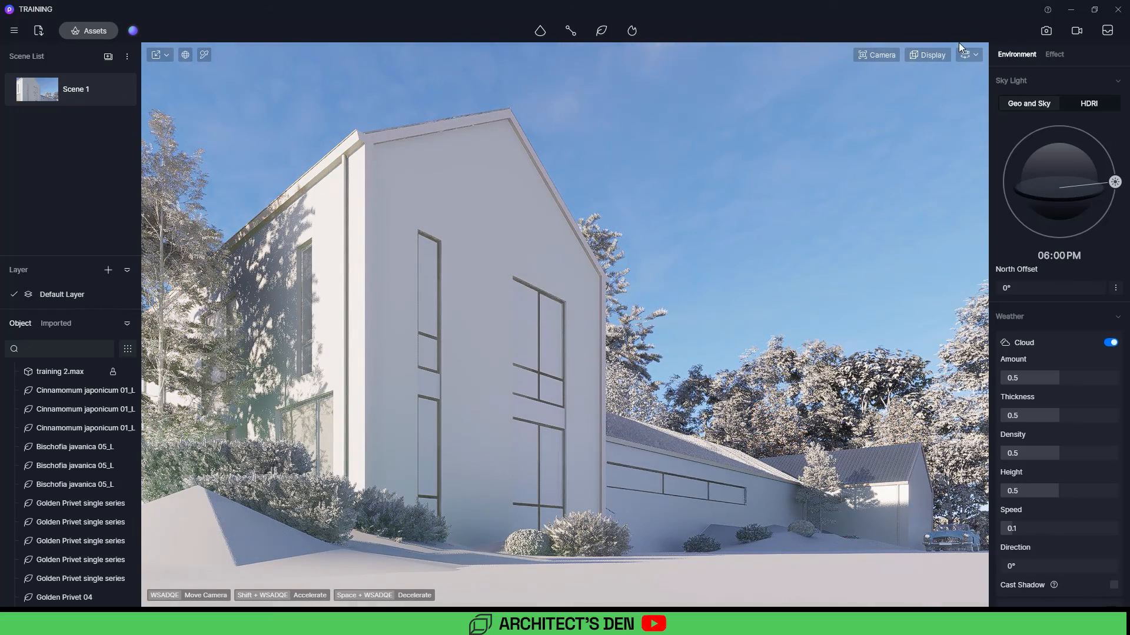
Step: Compare the scene with the barnhouse reference render in the browser
click(1046, 31)
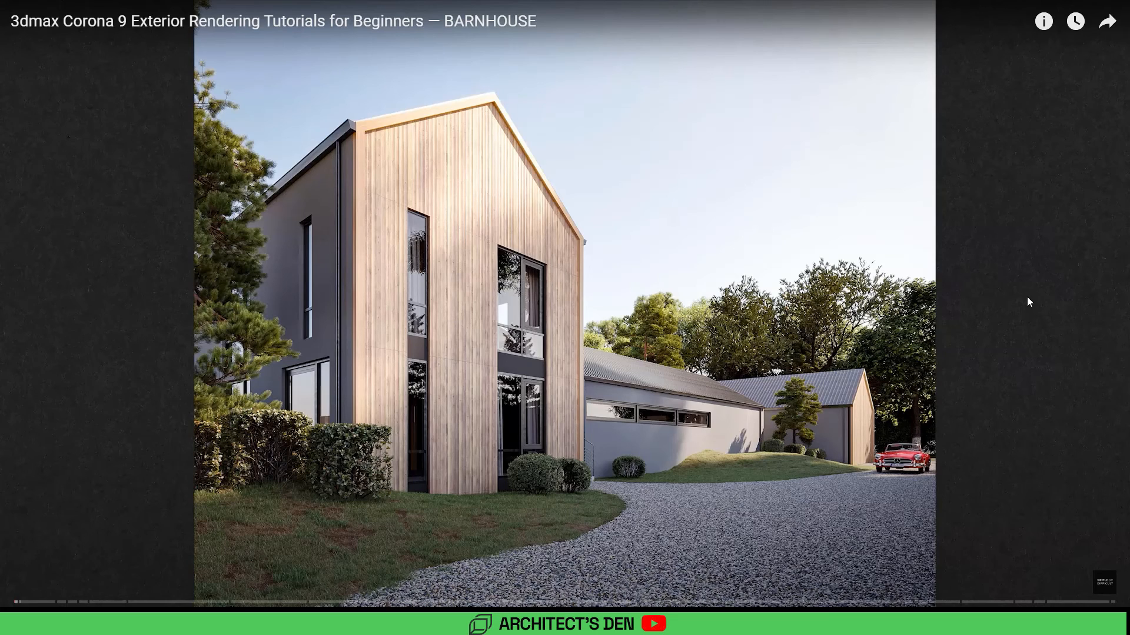
key(Escape)
click(1061, 9)
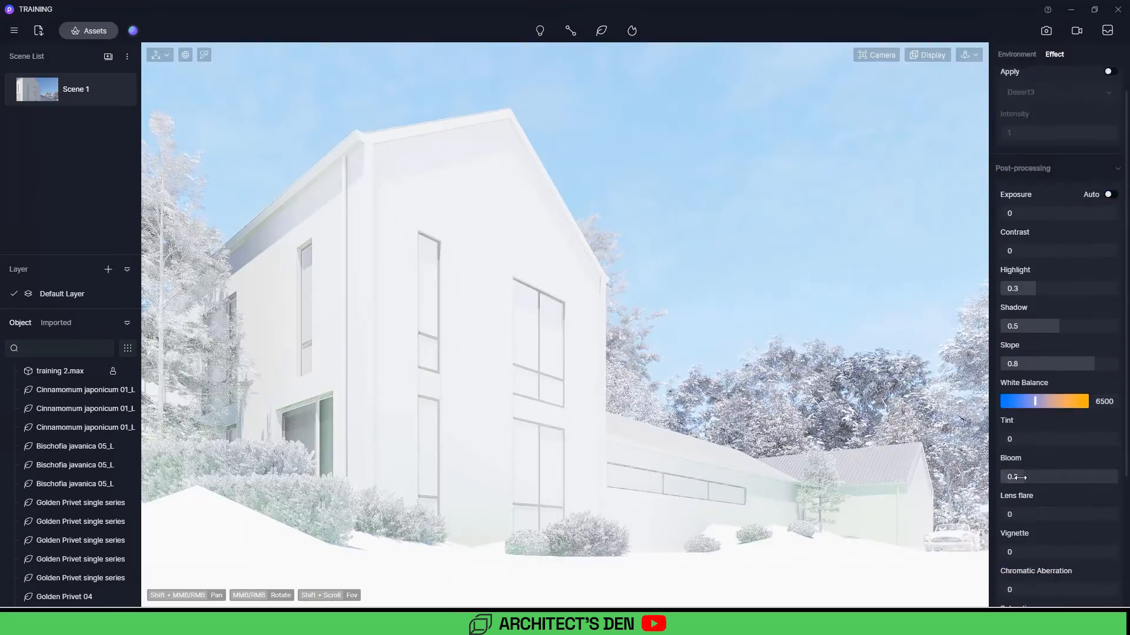
scroll(1044, 479, down, 2)
scroll(1030, 388, up, 3)
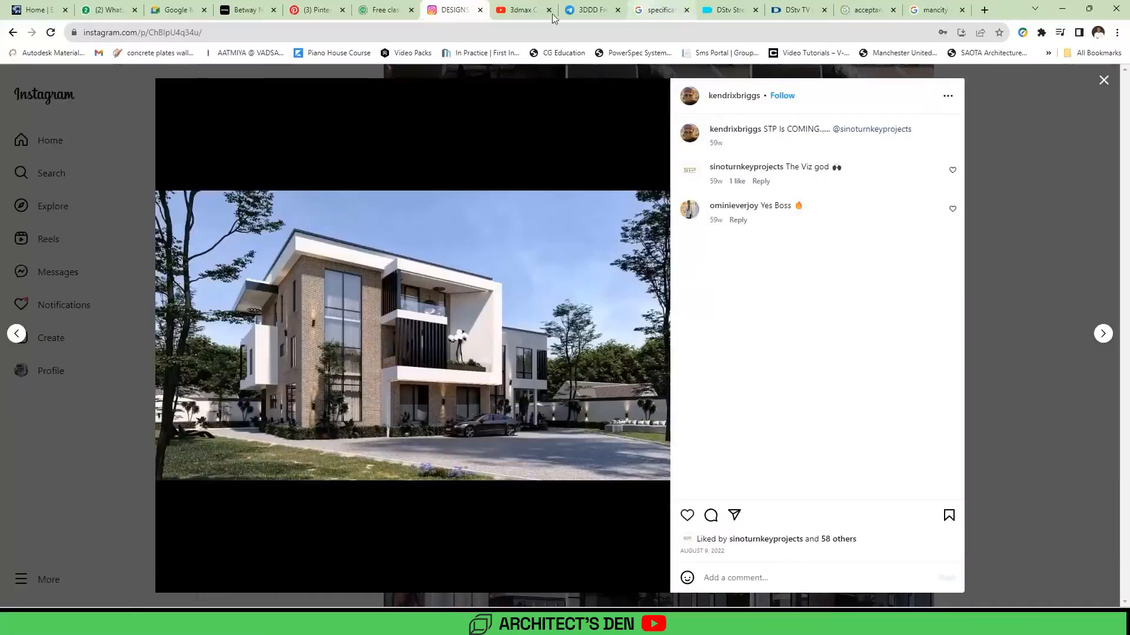
key(ctrl+Tab)
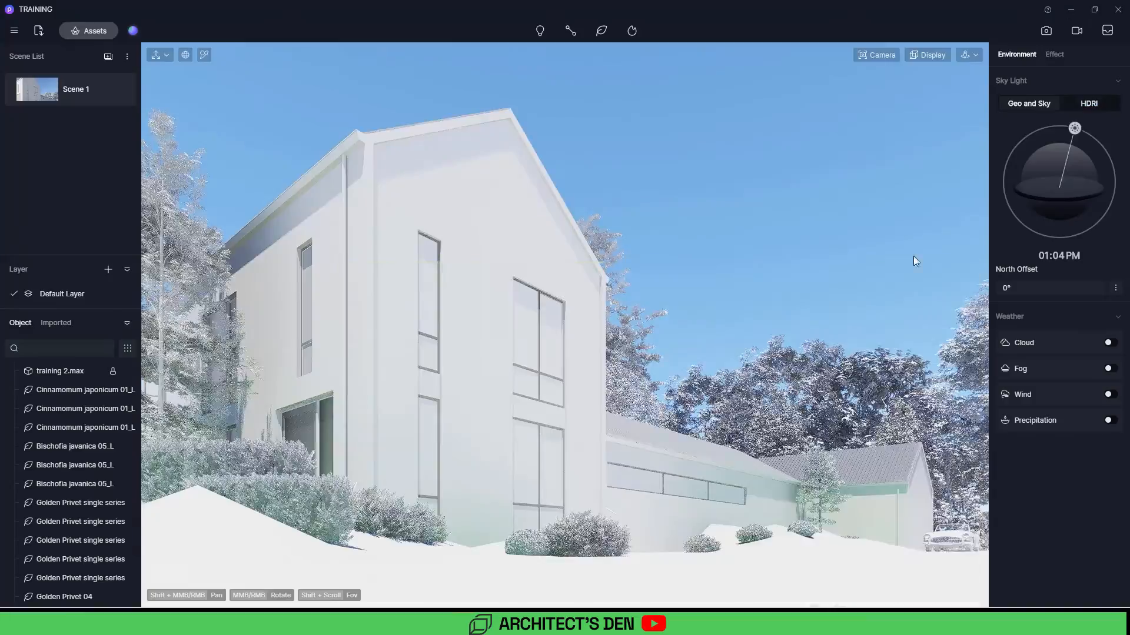
Step: Drag the sun to about 10:49 AM and set the north offset to about 86.2°
drag(1059, 126, 1042, 128)
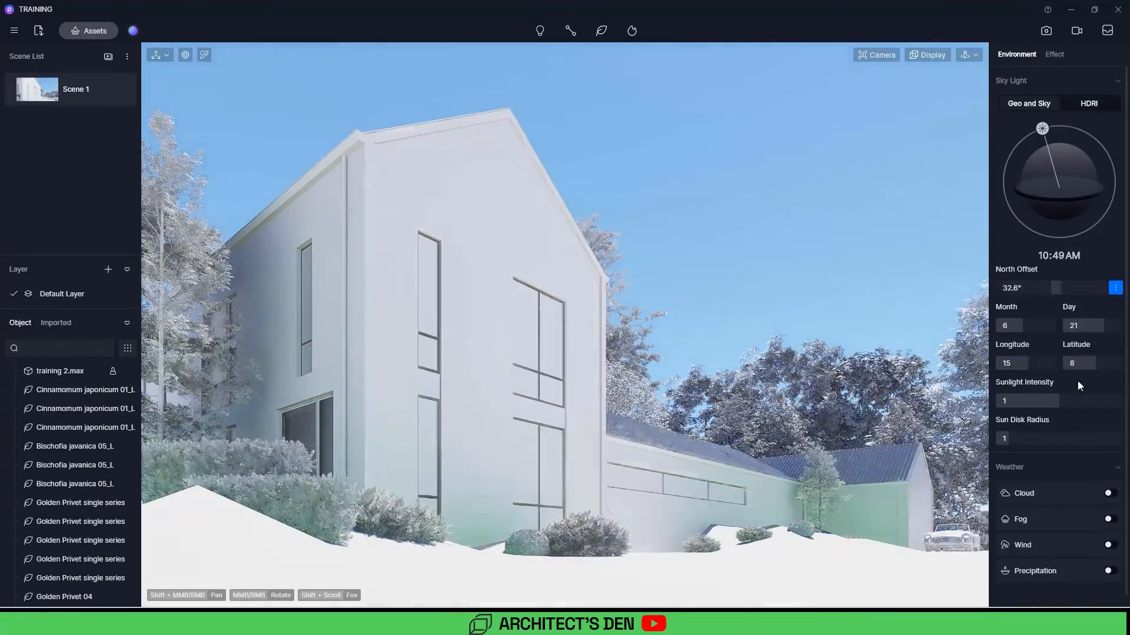
mouse_move(1061, 288)
mouse_down()
mouse_move(1013, 288)
mouse_move(1077, 289)
mouse_up()
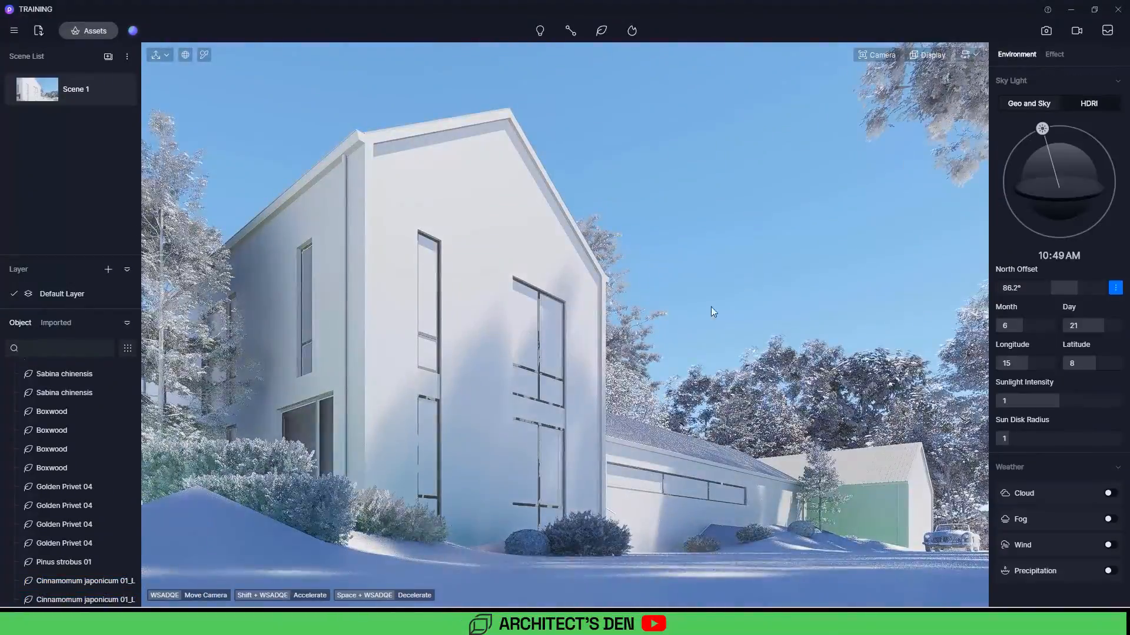
click(533, 315)
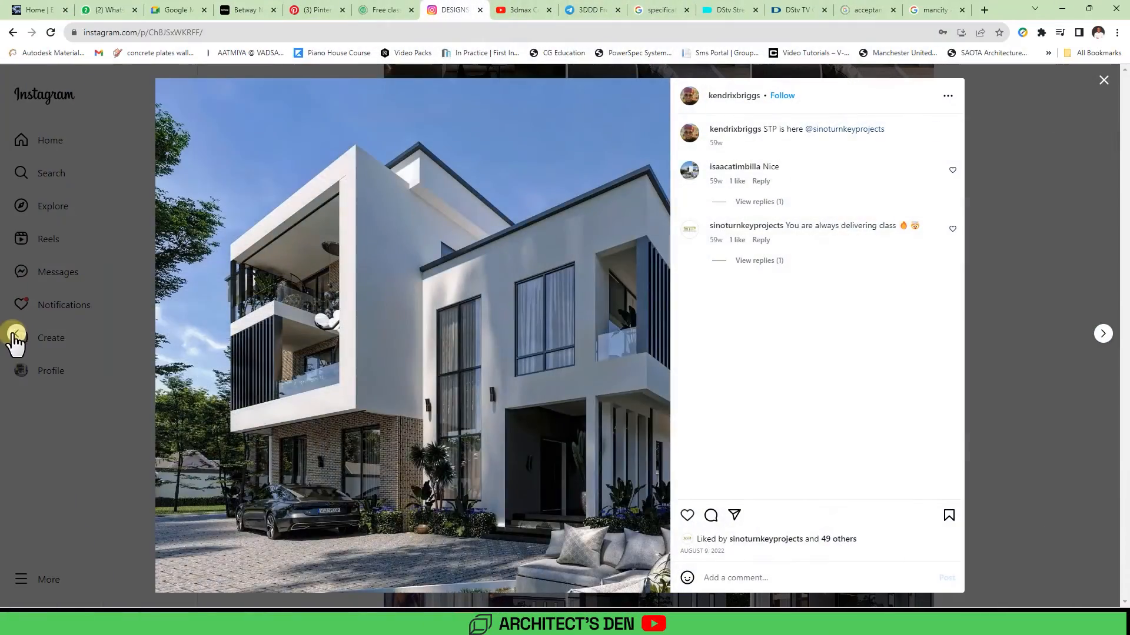
Step: Browse the Instagram reference renders for lighting ideas
click(17, 334)
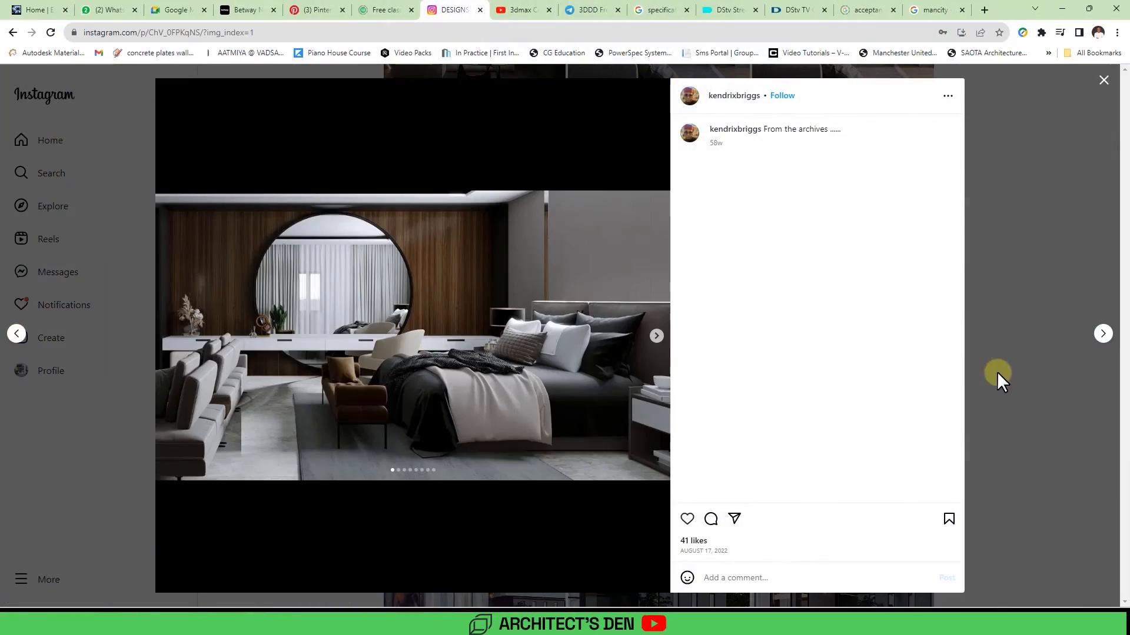
click(1103, 333)
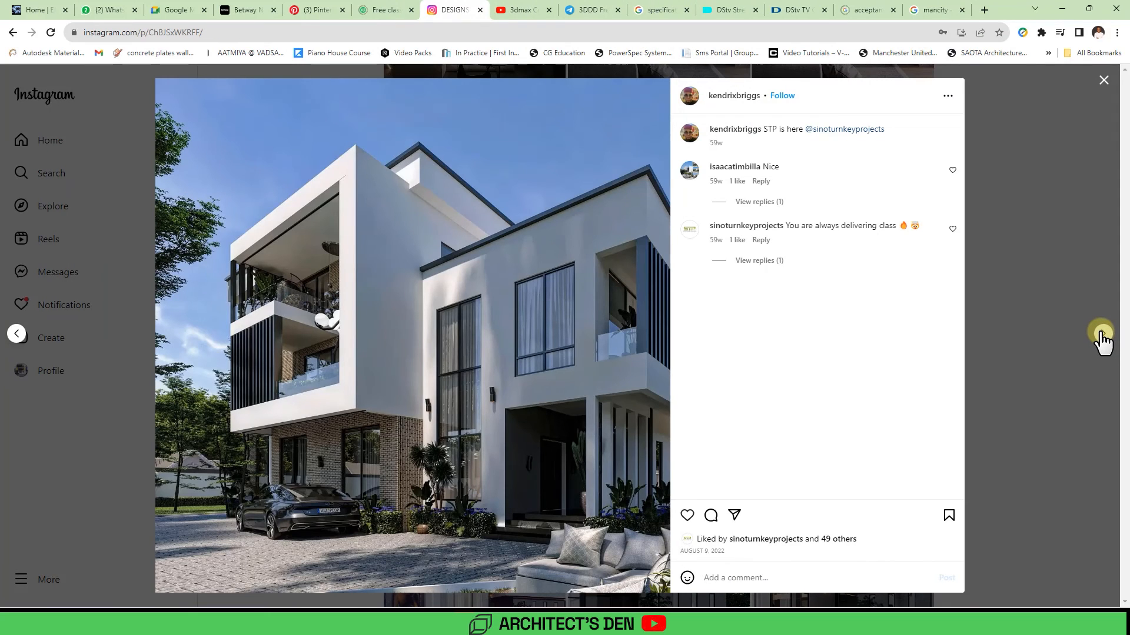
click(1102, 334)
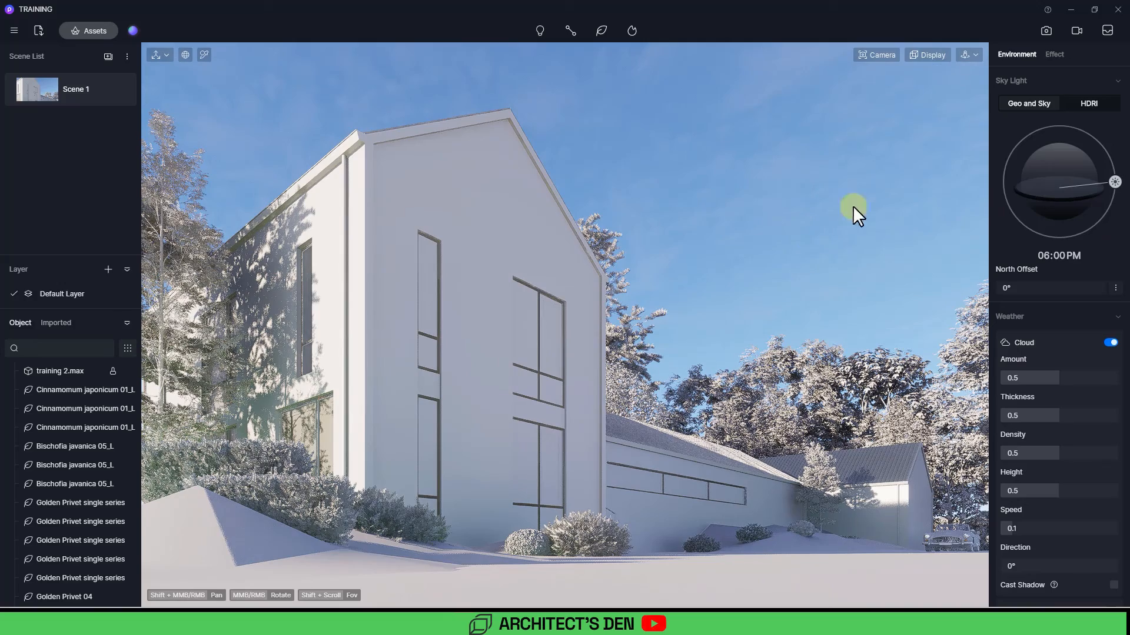
Step: Switch the sky light to HDRI and back to Geo and Sky
click(1085, 104)
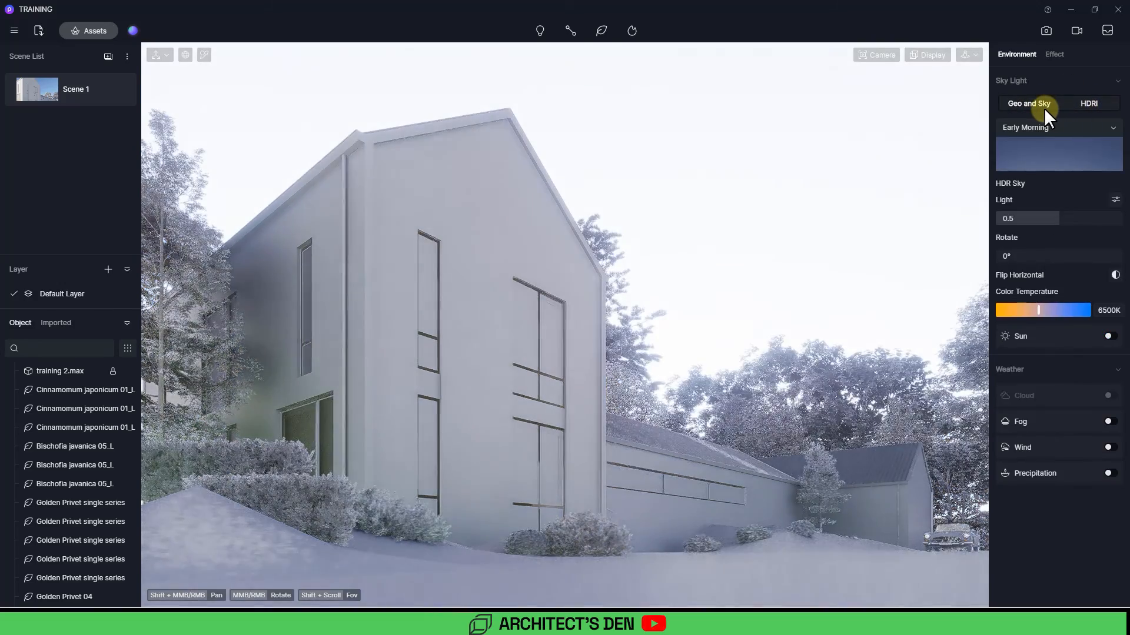
click(1036, 103)
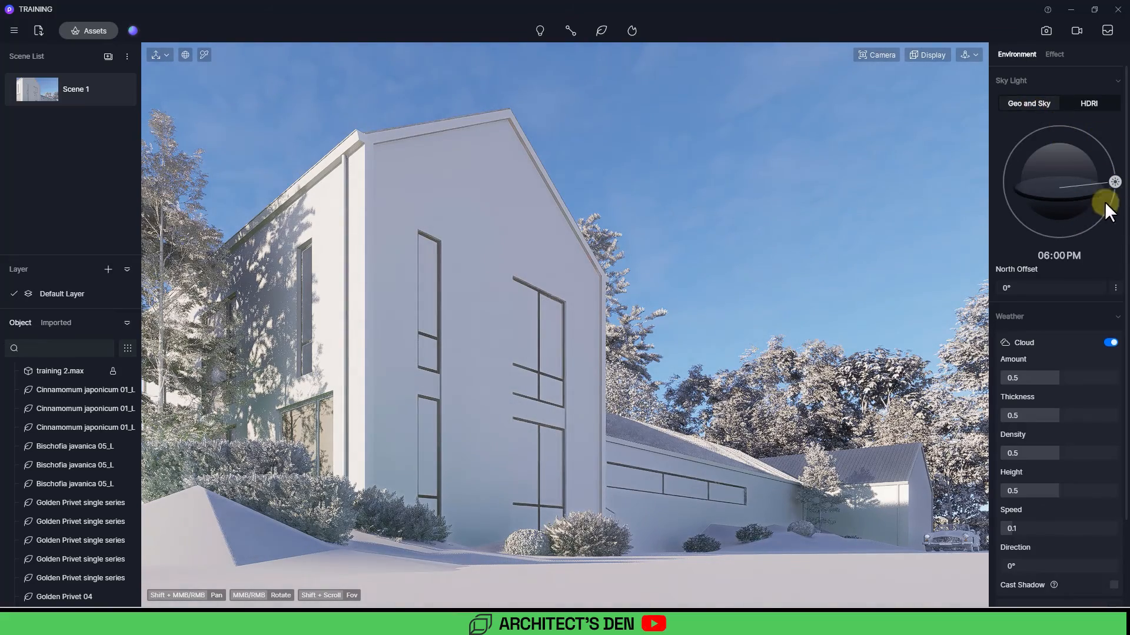
Step: Move the sun to about 1:04 PM and turn off automatic exposure in the post-processing effects
drag(1105, 203, 1059, 57)
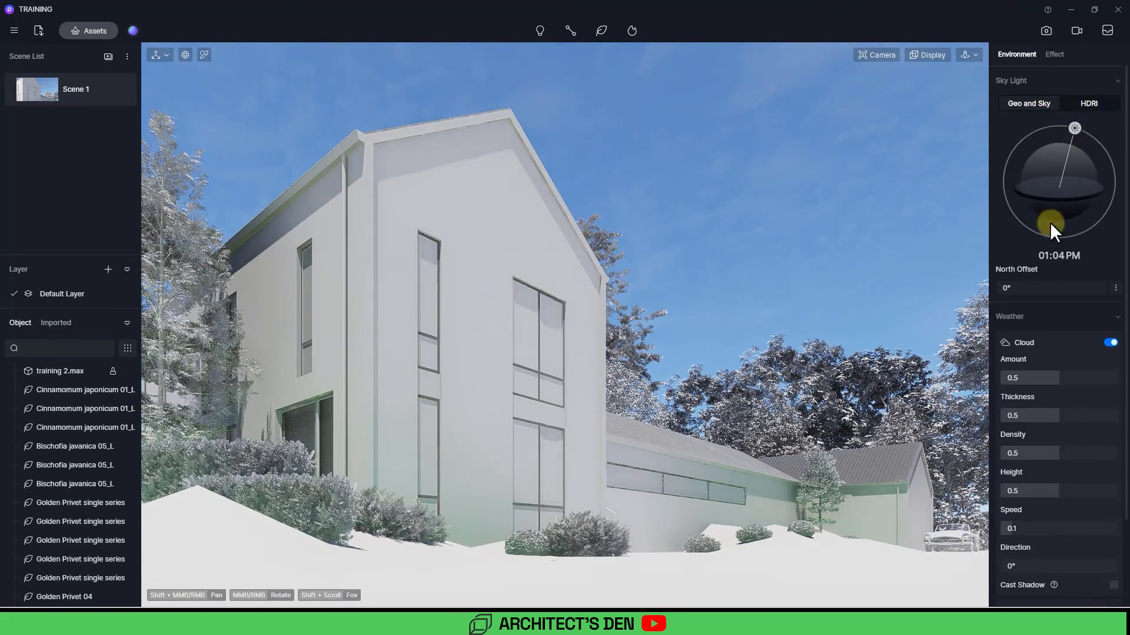
click(1052, 54)
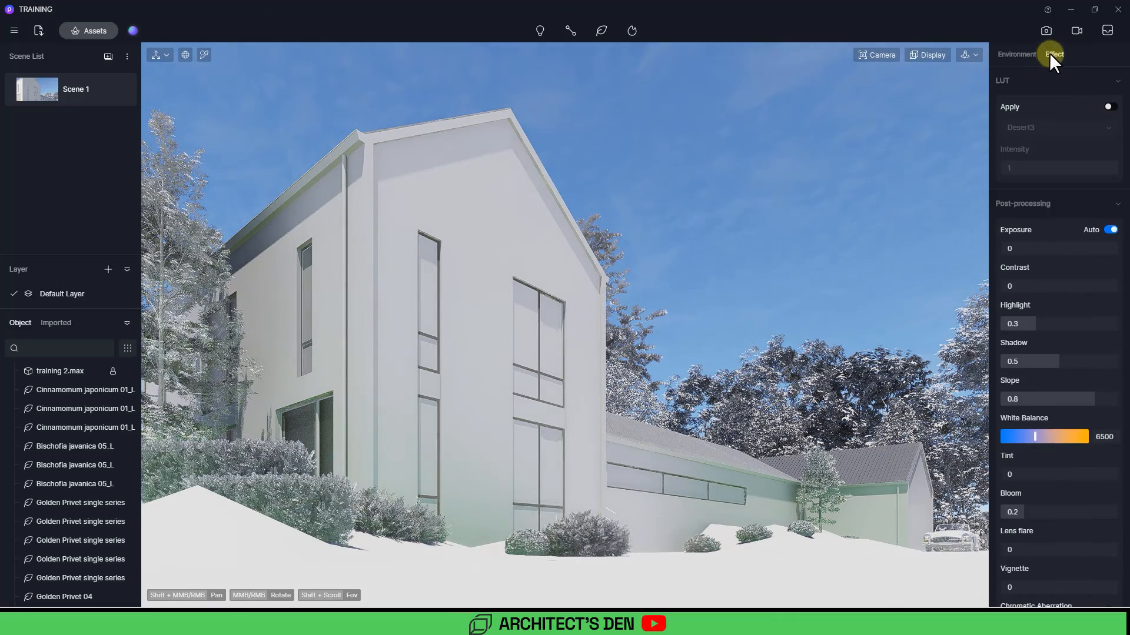
click(1110, 230)
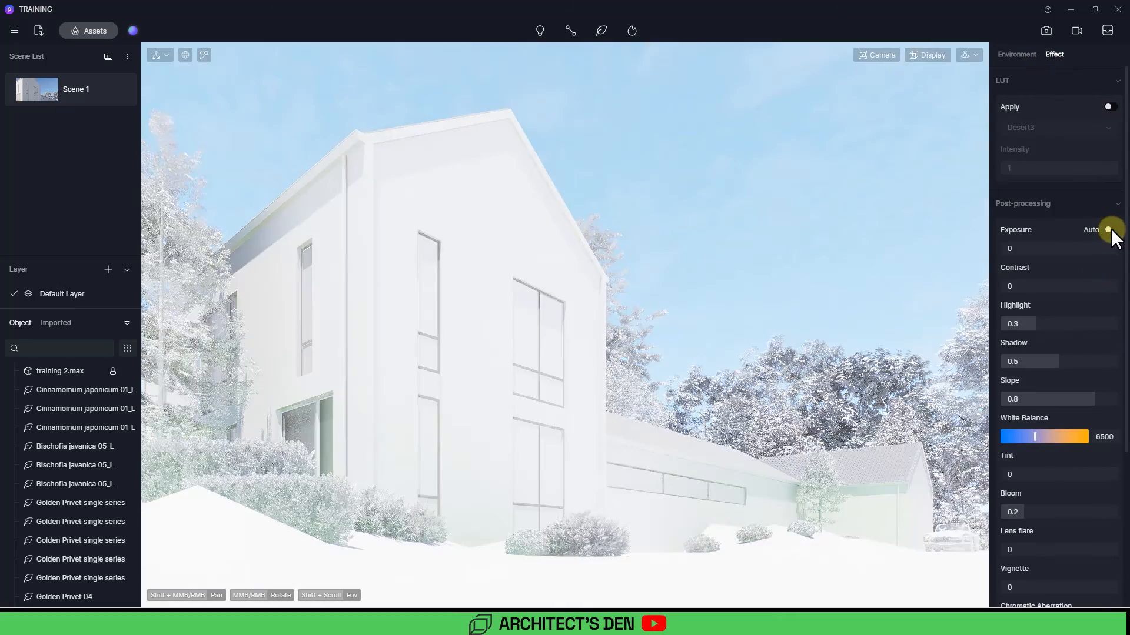
Step: Set the post-processing bloom to 0
click(913, 54)
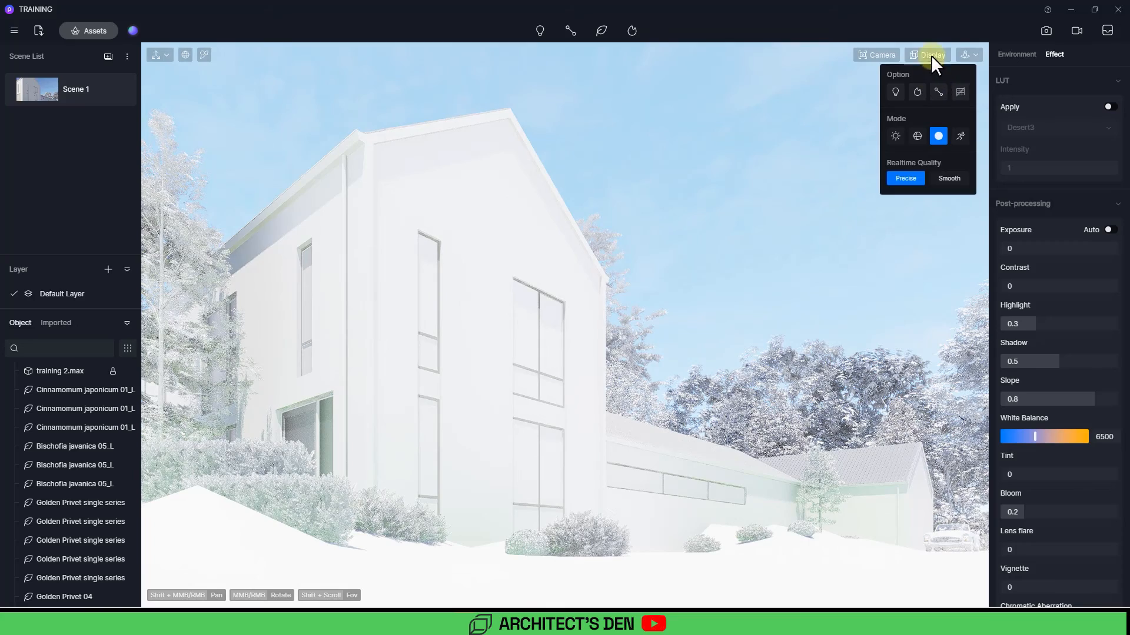
click(931, 55)
scroll(1103, 226, down, 1)
click(1015, 507)
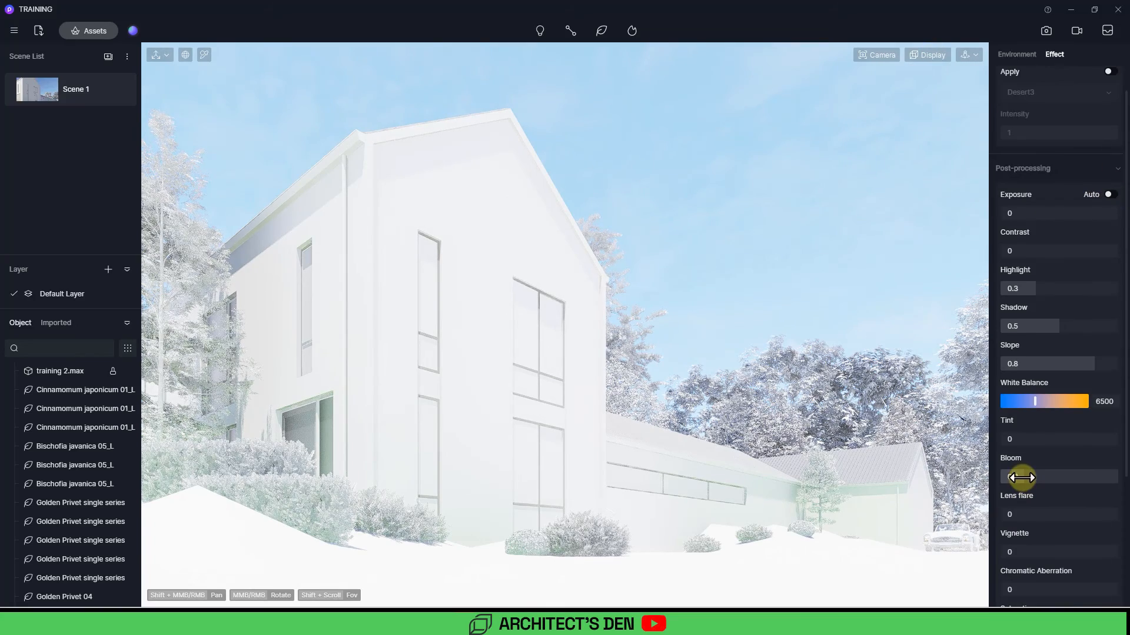
drag(997, 475, 995, 476)
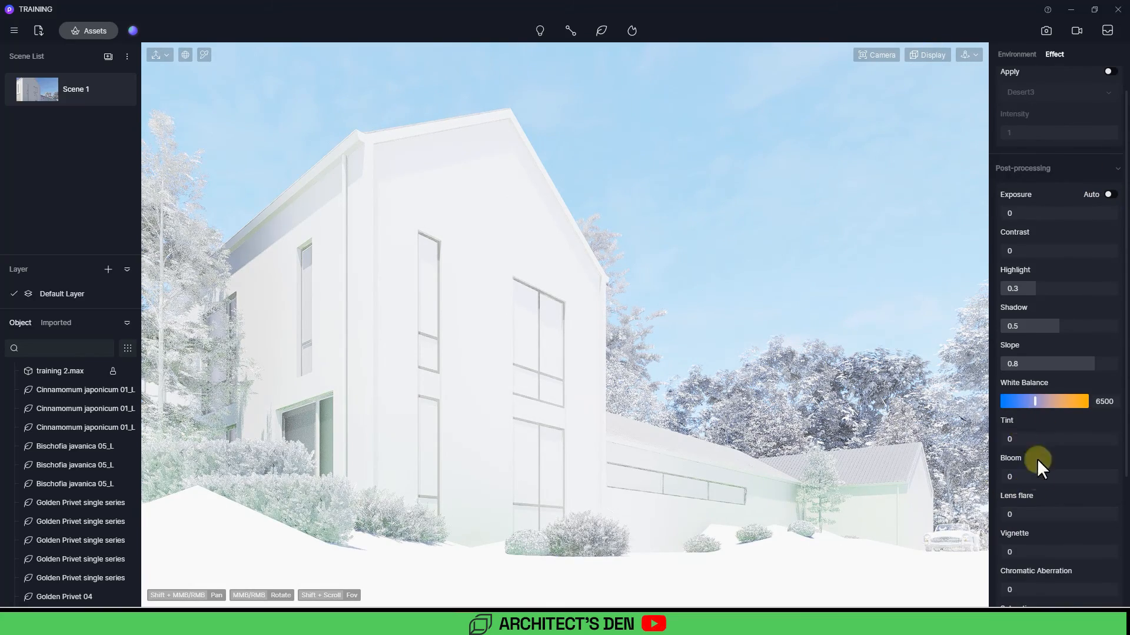
Step: Review the post-processing values for exposure, contrast, highlights and other effects
scroll(1040, 471, down, 4)
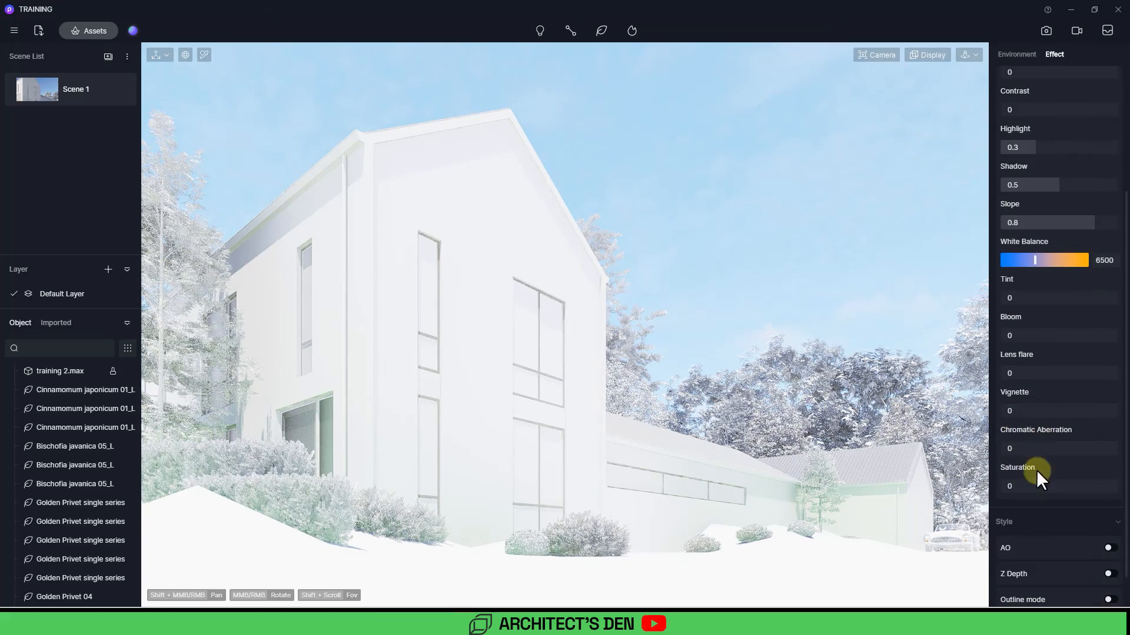
scroll(1048, 383, up, 4)
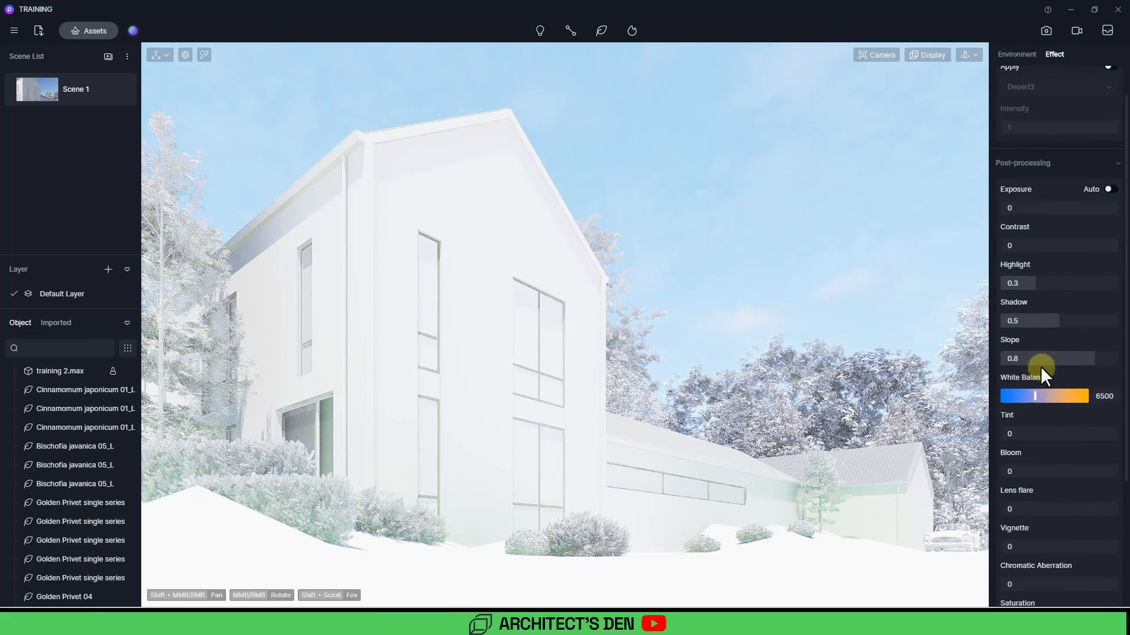
scroll(1047, 370, up, 1)
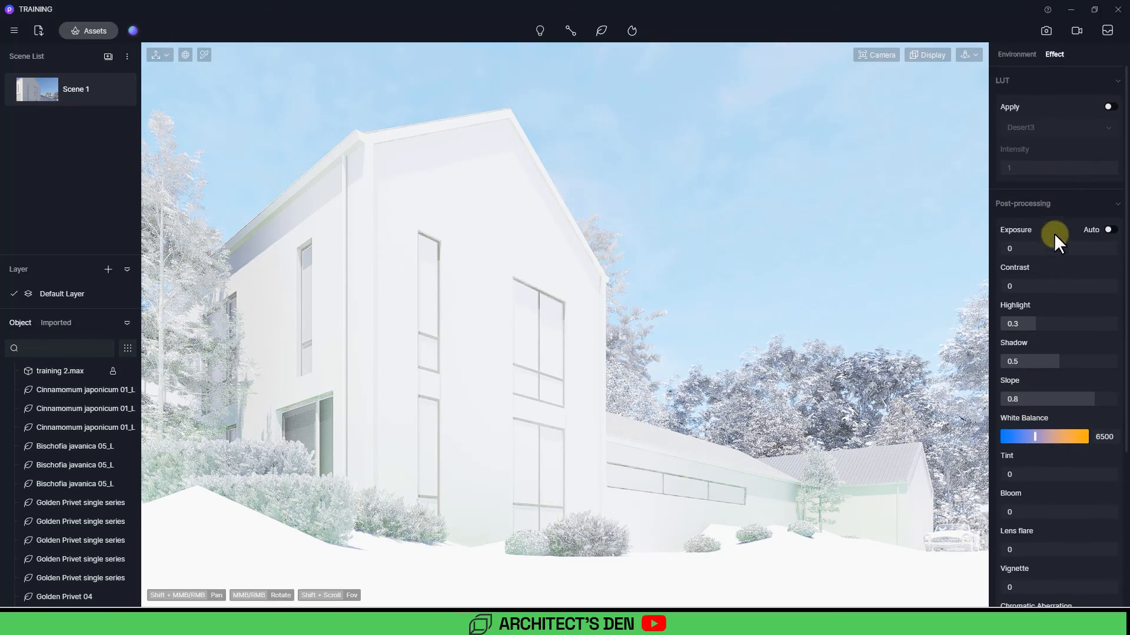
scroll(1057, 363, down, 8)
scroll(1046, 525, up, 6)
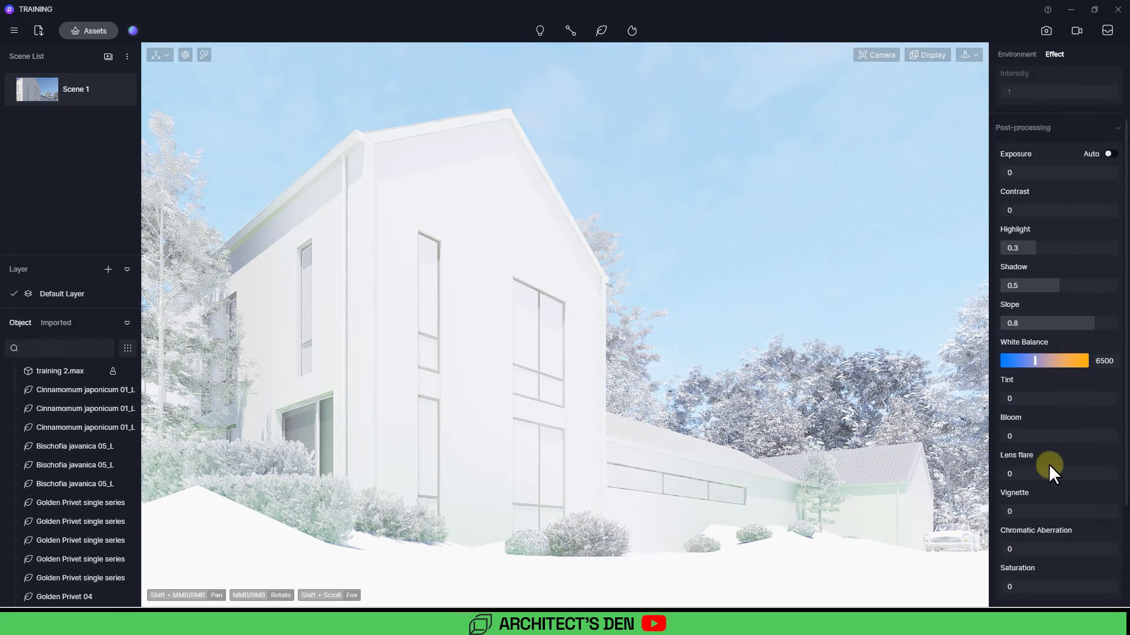
scroll(1049, 465, up, 2)
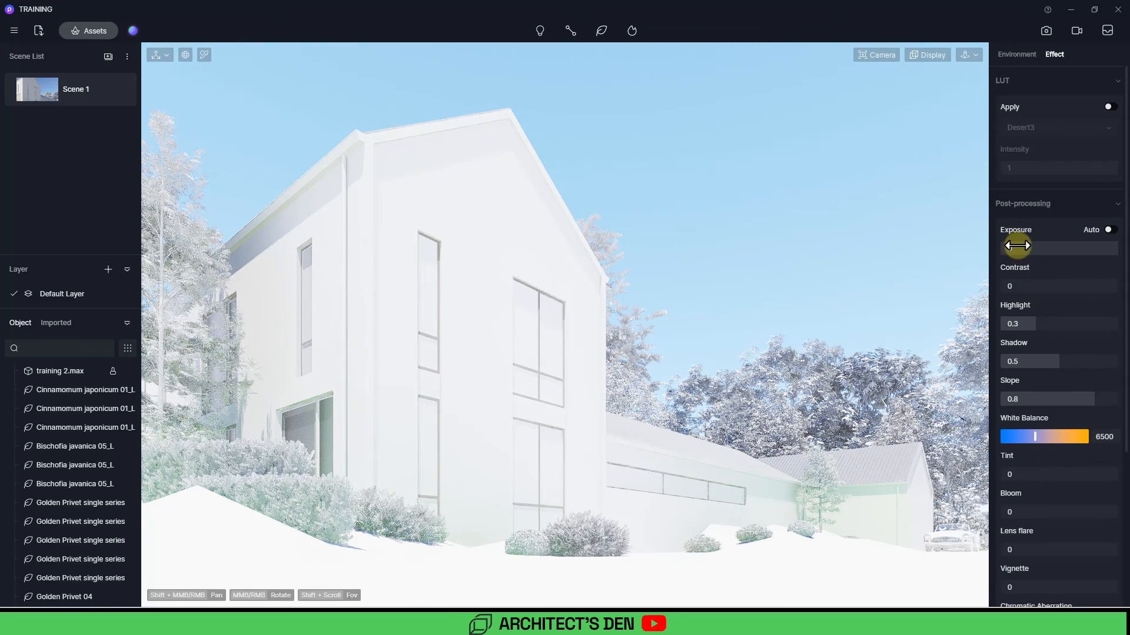
drag(1016, 248, 1024, 250)
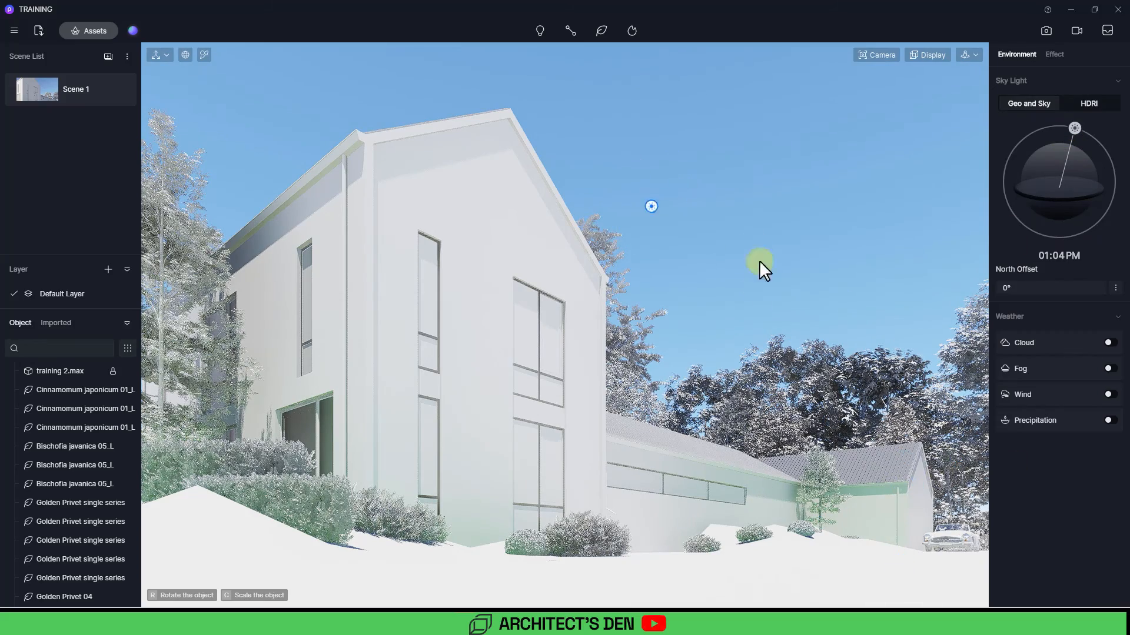
Step: Check the barnhouse reference render in the browser
click(733, 302)
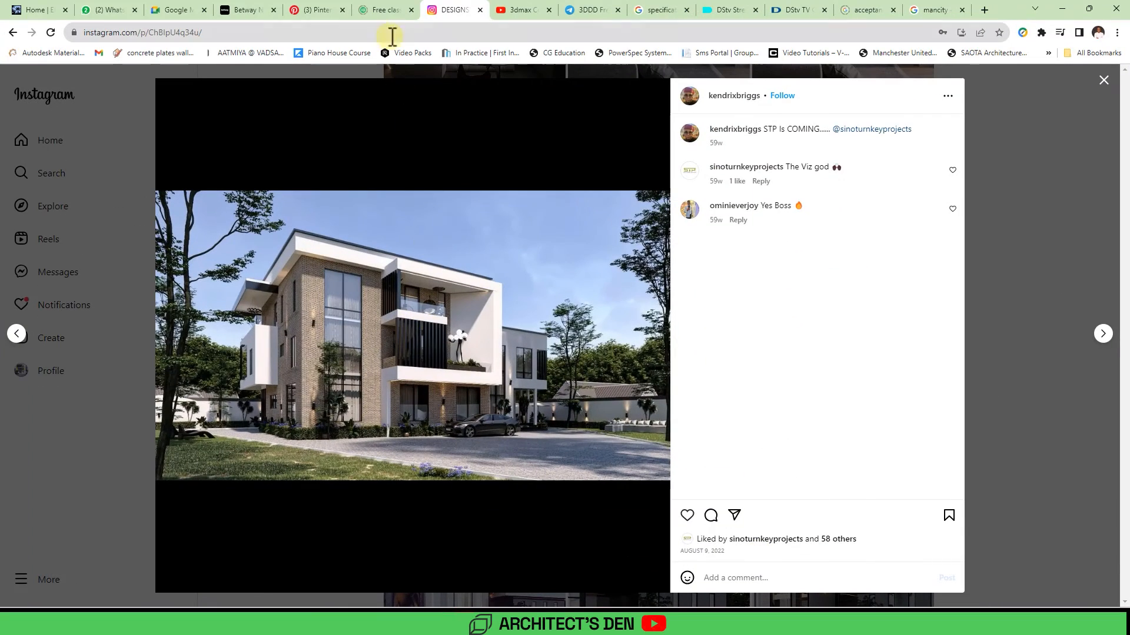
click(520, 10)
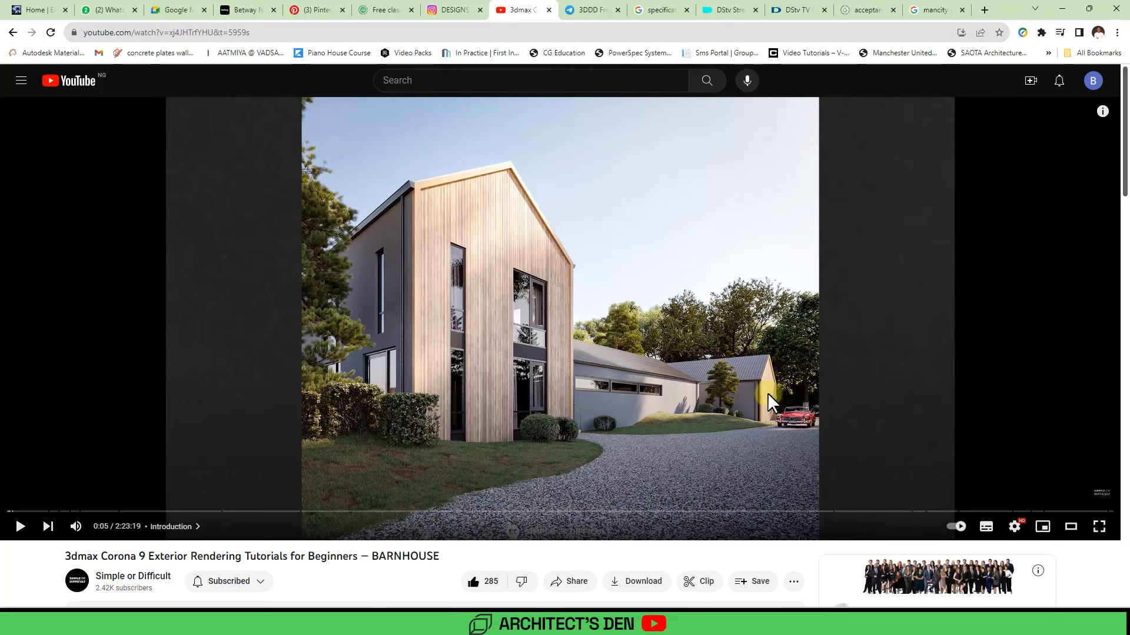
click(1062, 10)
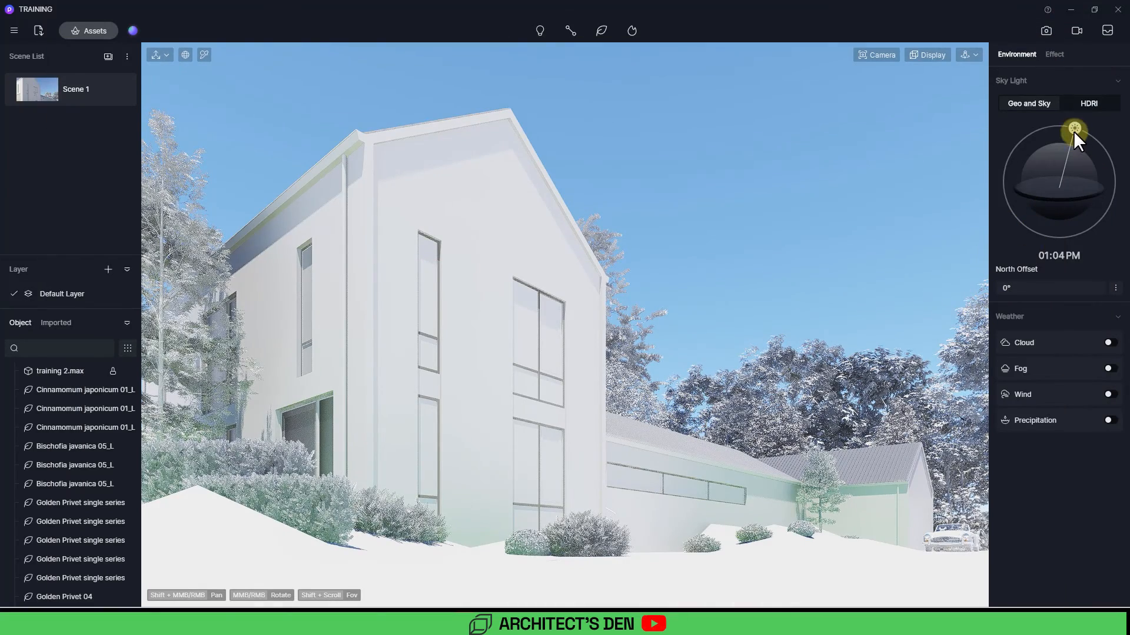
Step: Drag the sun to about 10:49 AM and the north offset to about 32.6°
mouse_move(1075, 126)
mouse_down()
mouse_move(1040, 137)
mouse_move(1035, 159)
mouse_move(1083, 157)
mouse_move(1054, 125)
mouse_up()
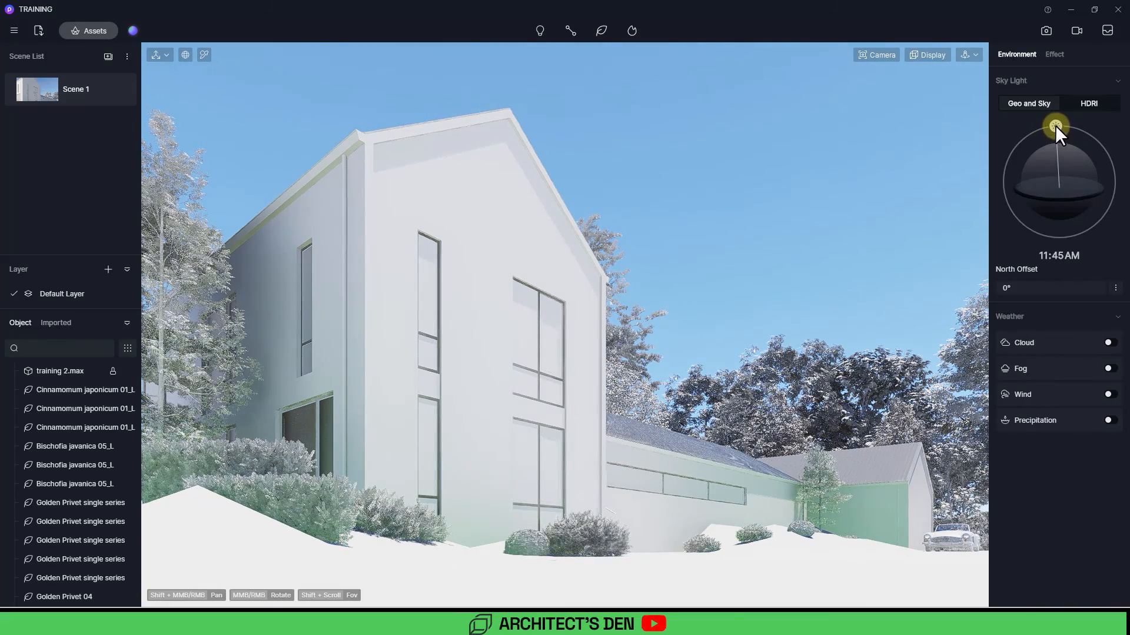
drag(1009, 288, 1060, 283)
mouse_move(1056, 126)
mouse_down()
mouse_move(1074, 132)
mouse_move(1032, 128)
mouse_move(1040, 123)
mouse_up()
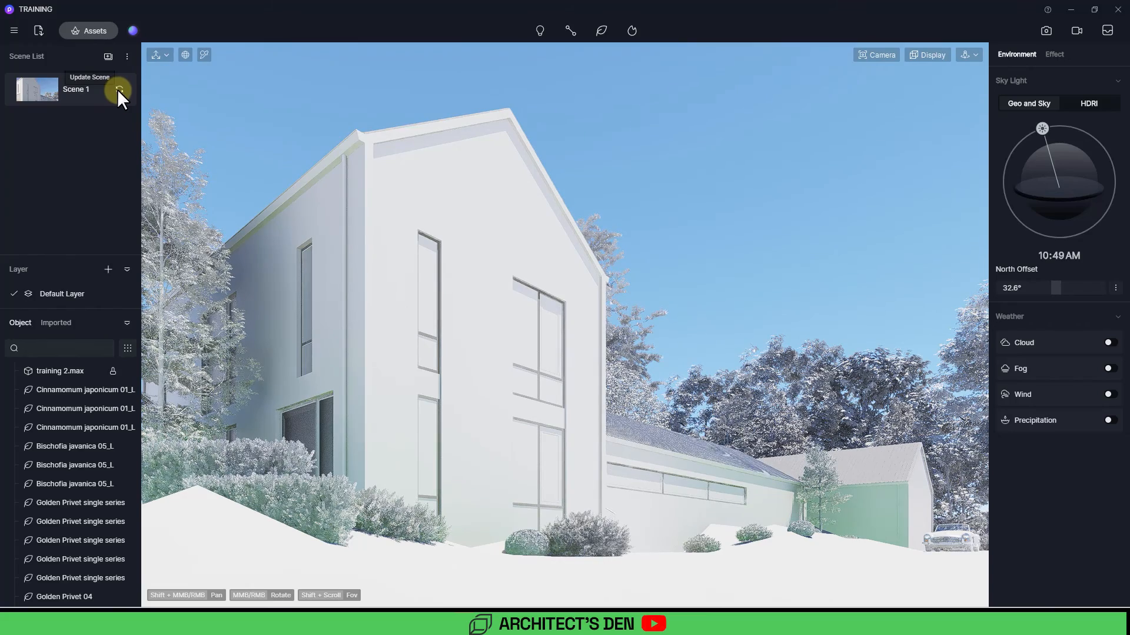
Step: Update Scene 1 and set the sun's longitude to 15 and latitude to 8
click(119, 89)
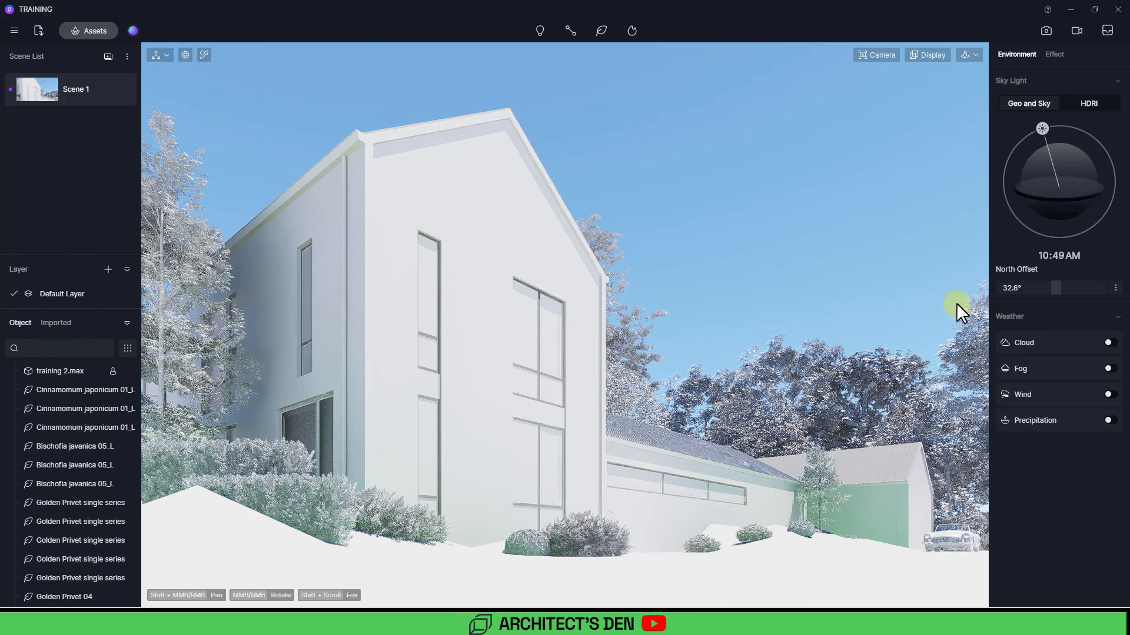
click(1115, 288)
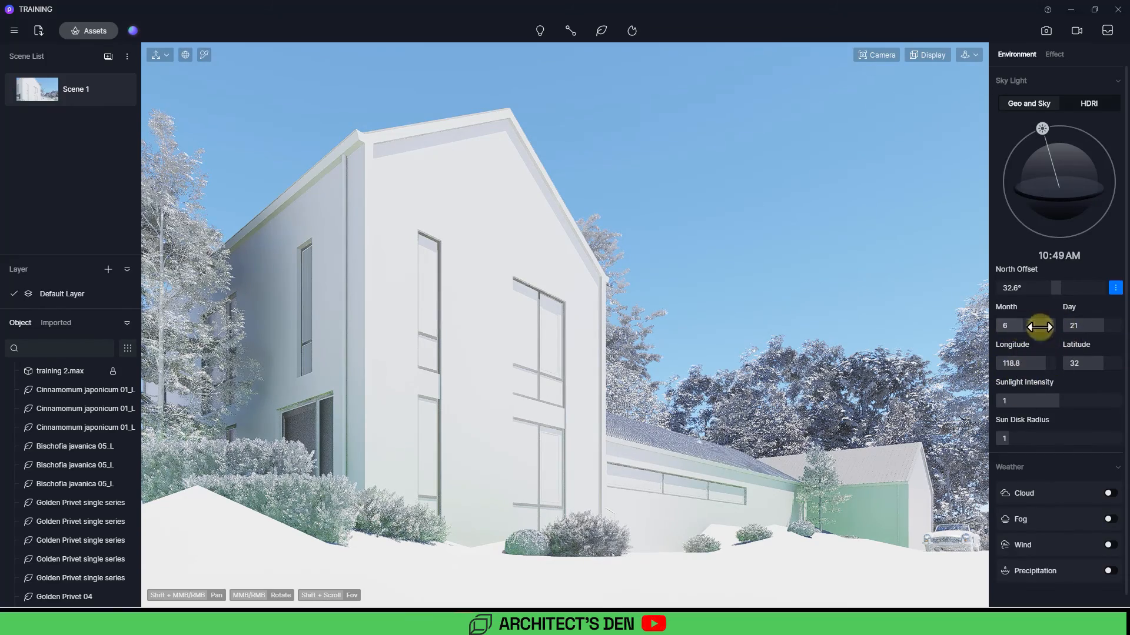
click(1014, 364)
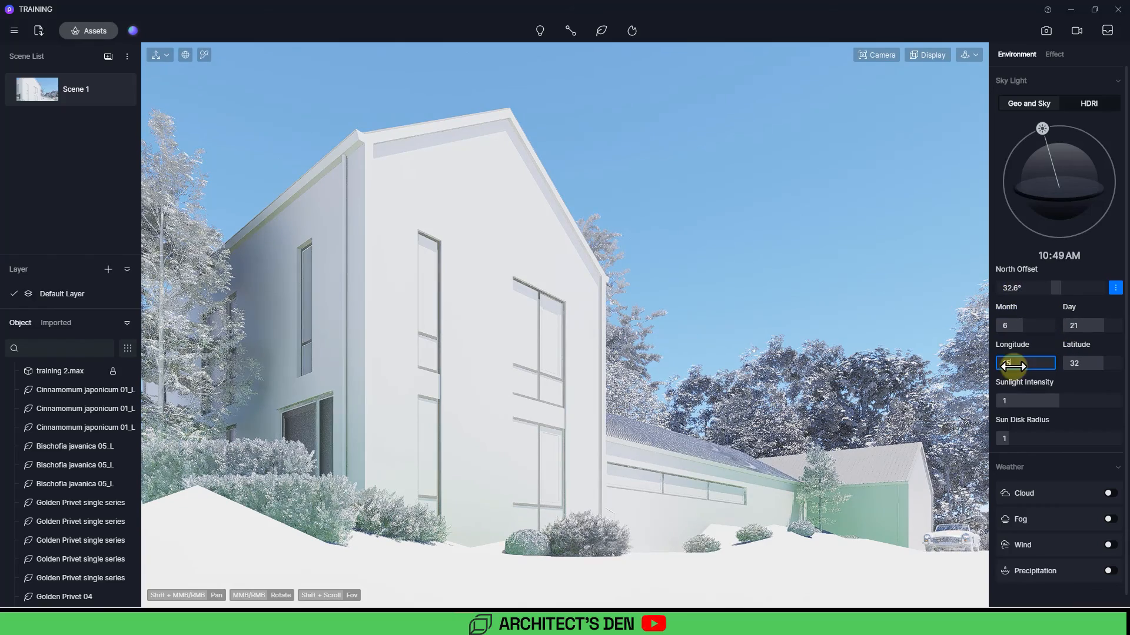
text(15)
click(1076, 364)
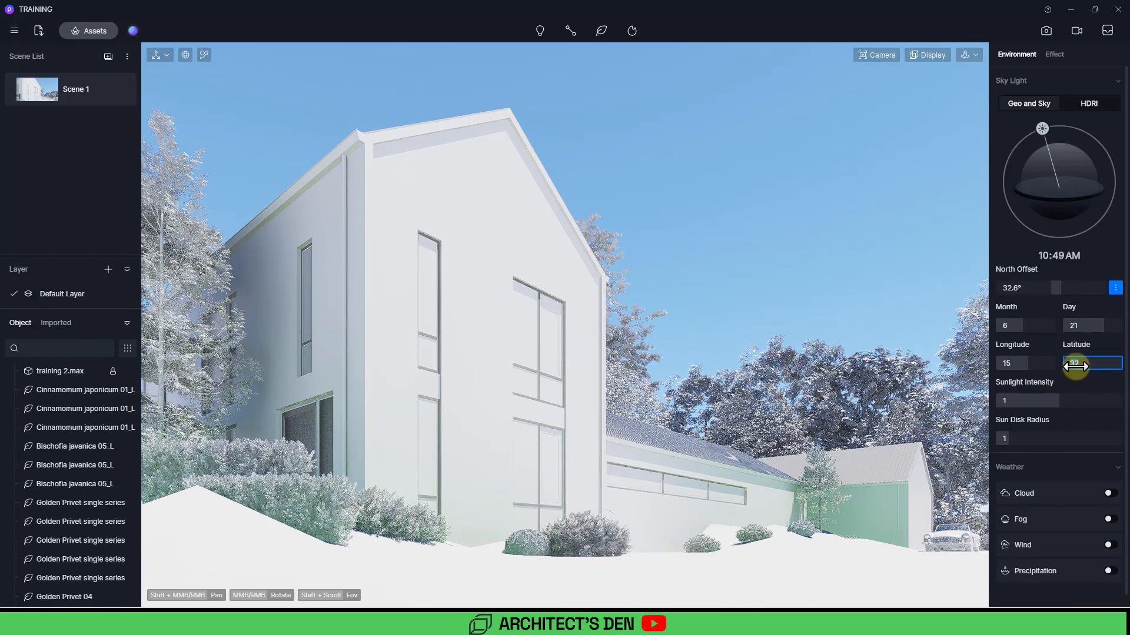
text(8)
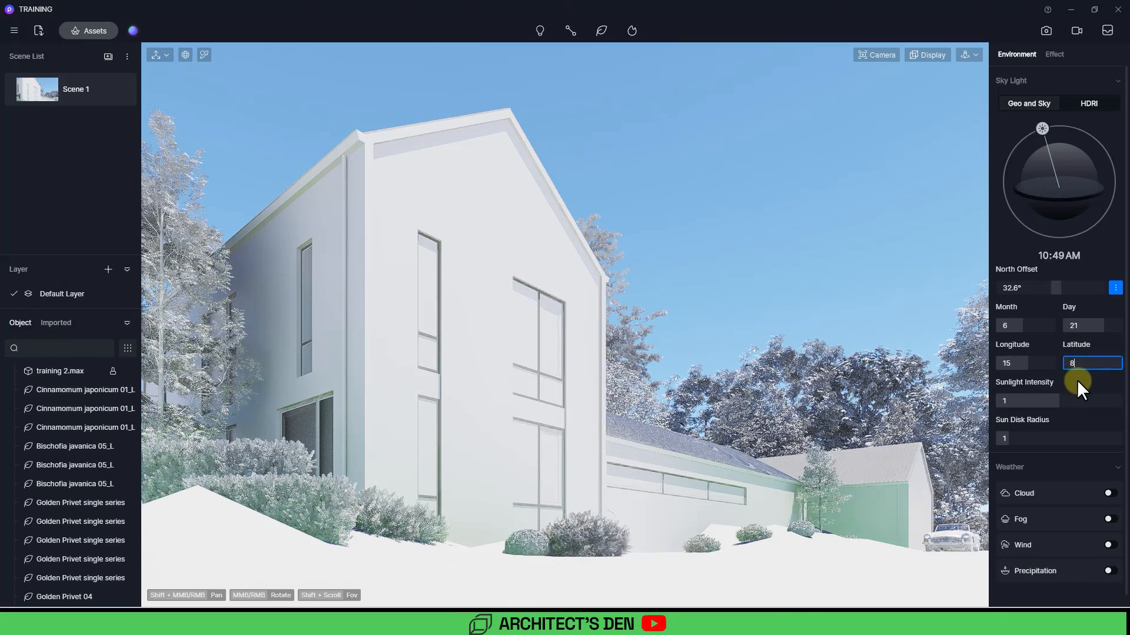
key(Return)
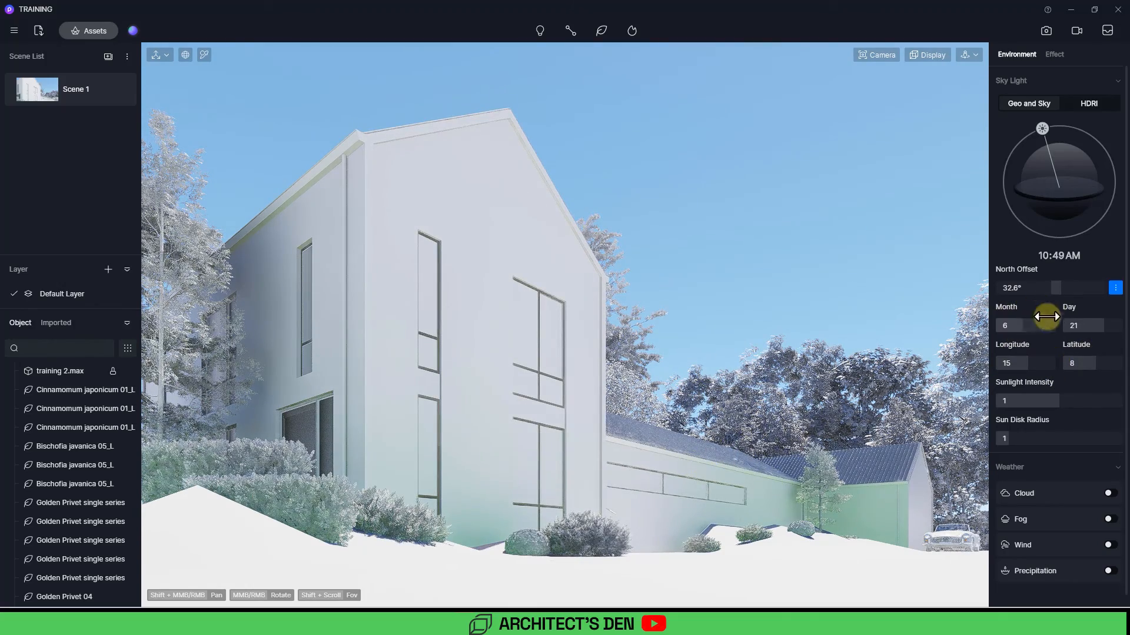
Step: Set the north offset to about 86.2°
click(1059, 287)
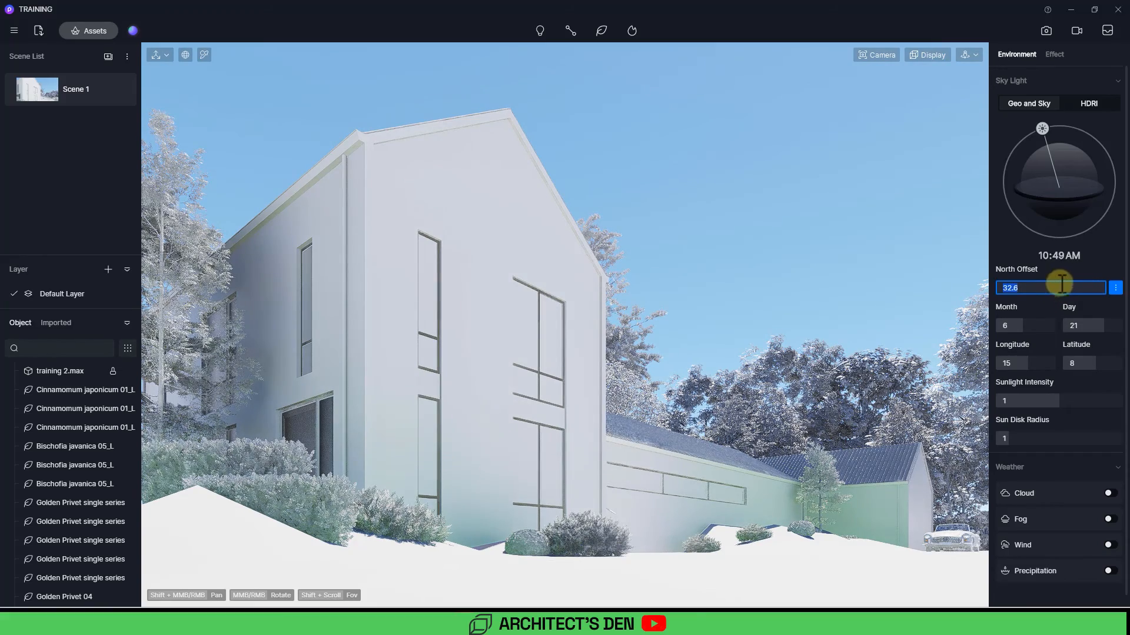
click(1052, 275)
drag(1053, 288, 1079, 285)
drag(1074, 284, 1077, 285)
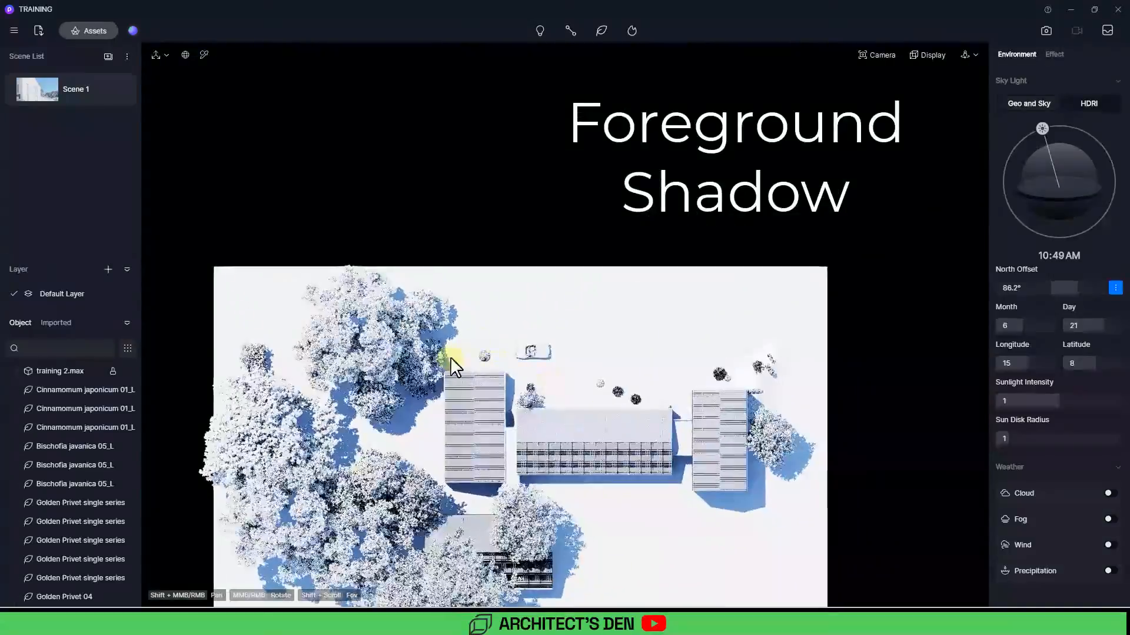
Step: Place a Cinnamomum japonicum 01_L tree from the recent model assets at the top of the site in plan view
shift+middle_drag(557, 366, 536, 421)
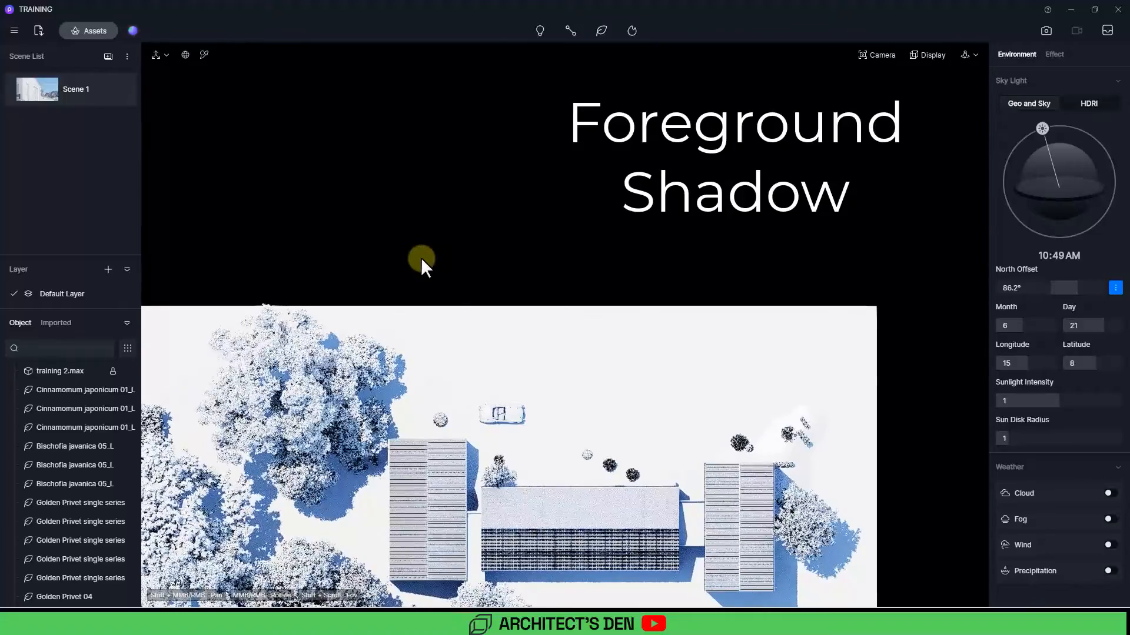
key(m)
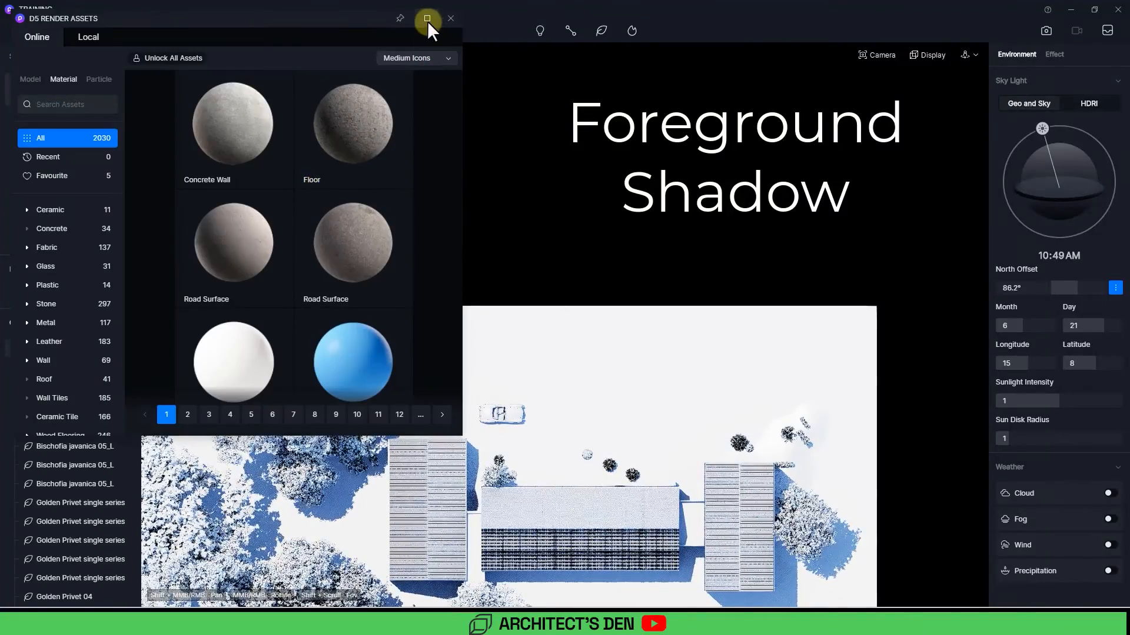
click(427, 18)
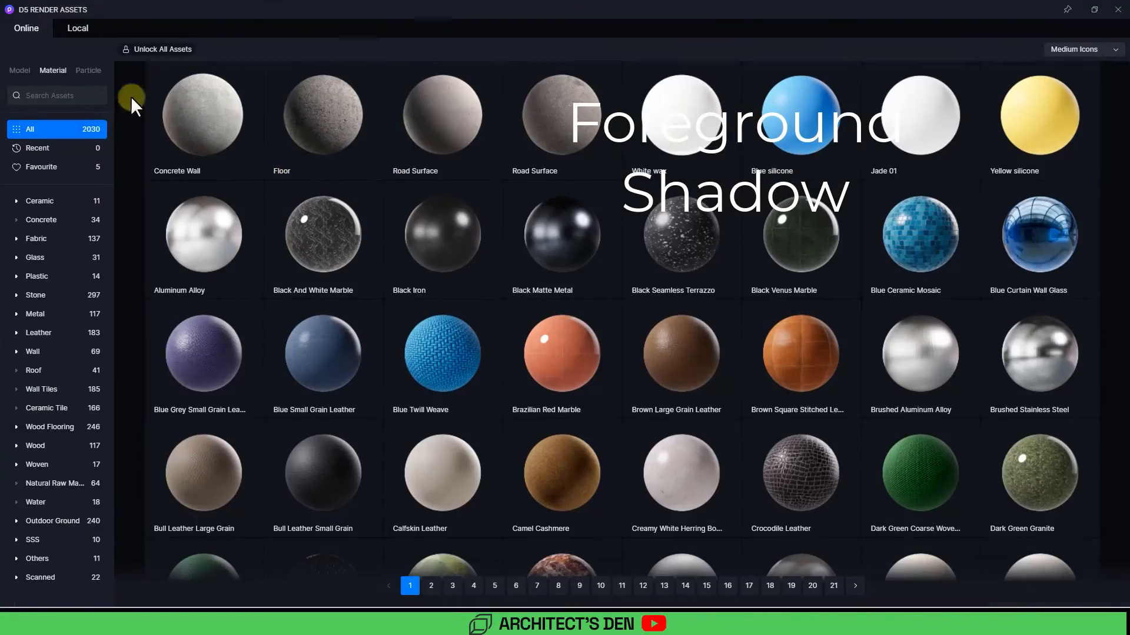
click(21, 70)
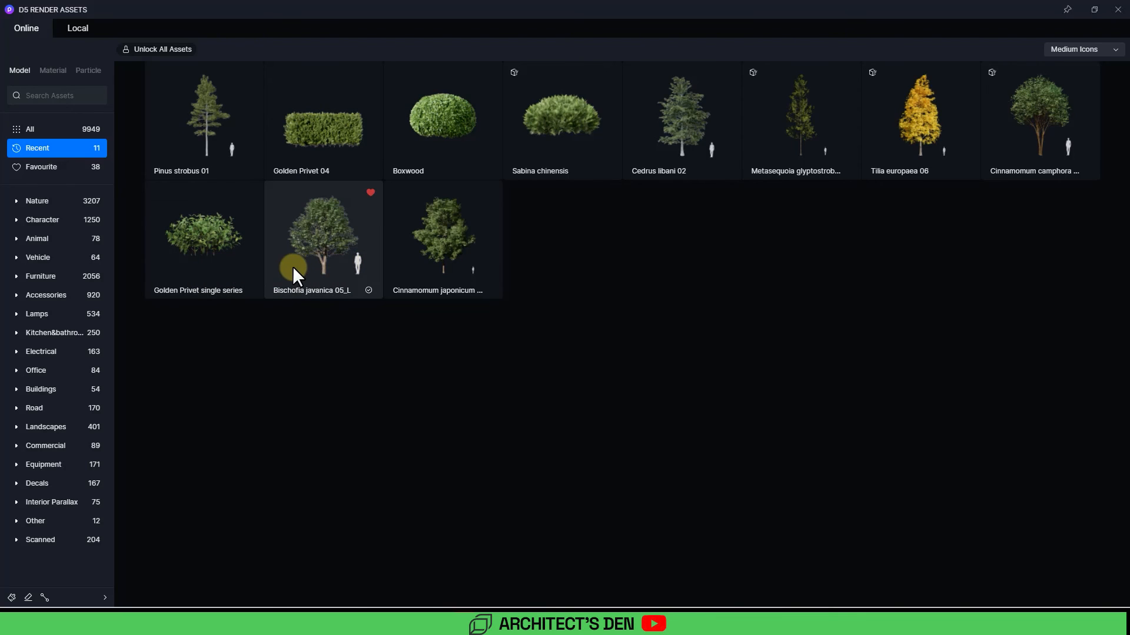
click(308, 262)
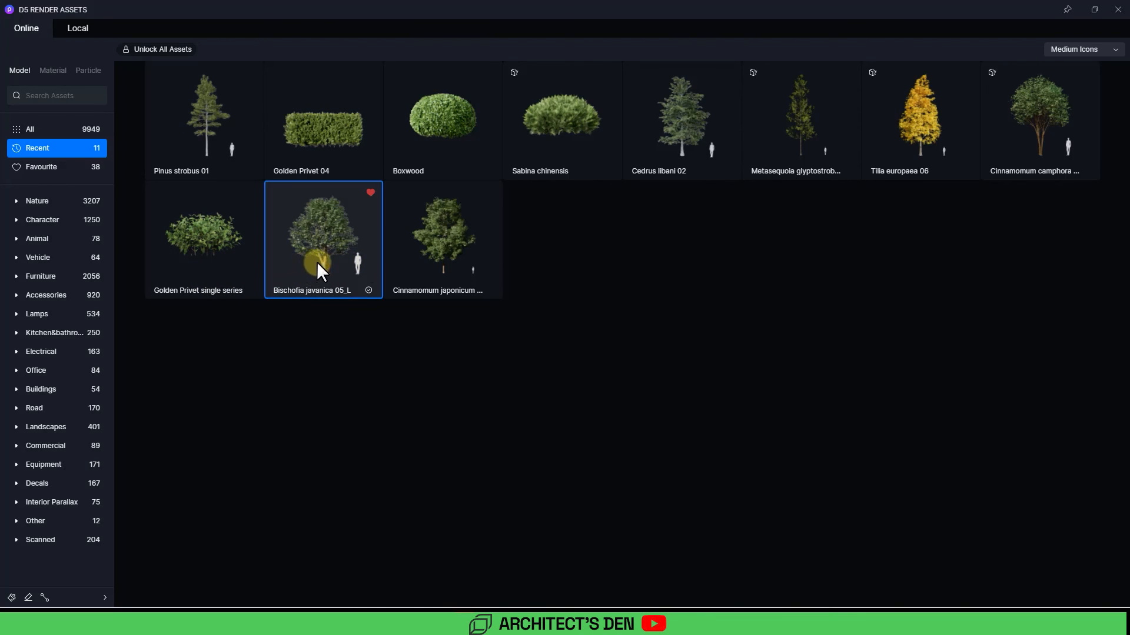
click(461, 275)
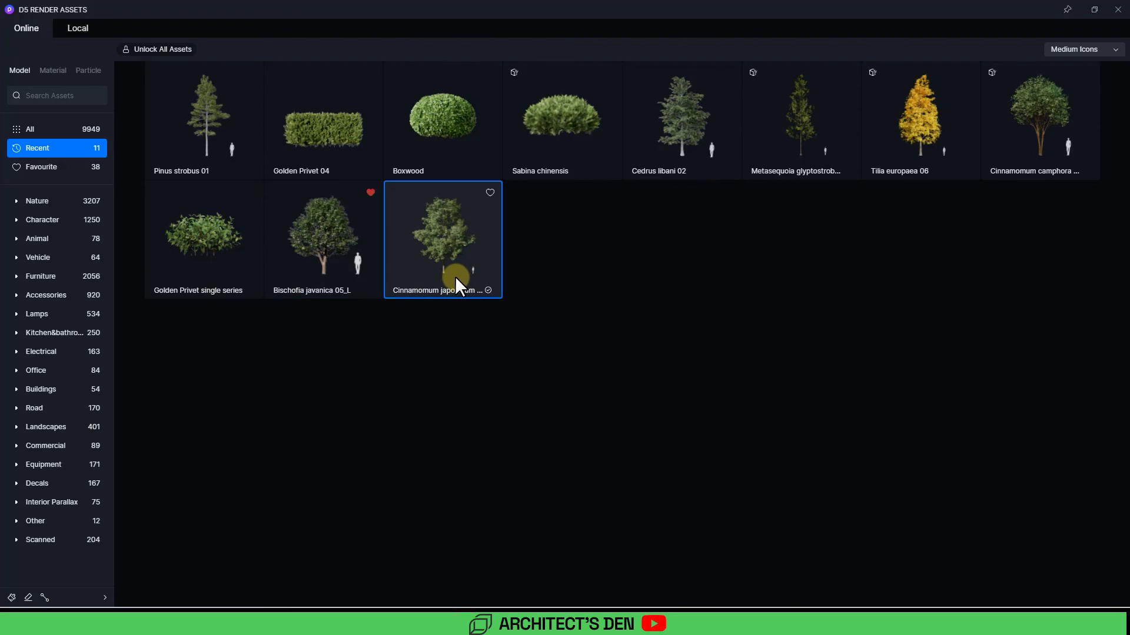
click(1094, 10)
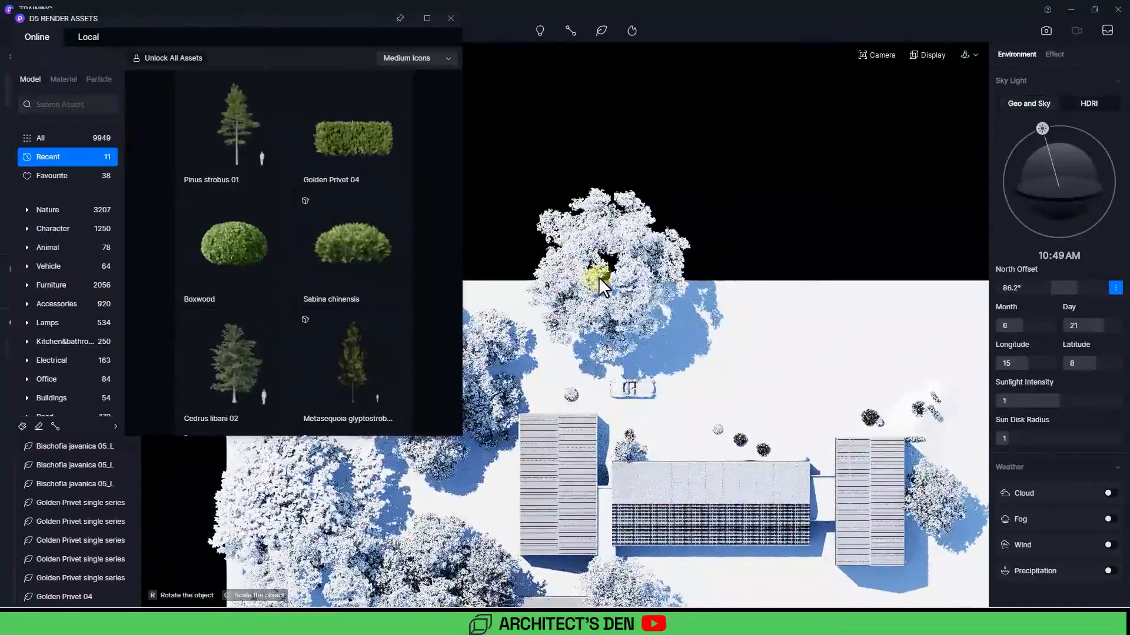
click(597, 280)
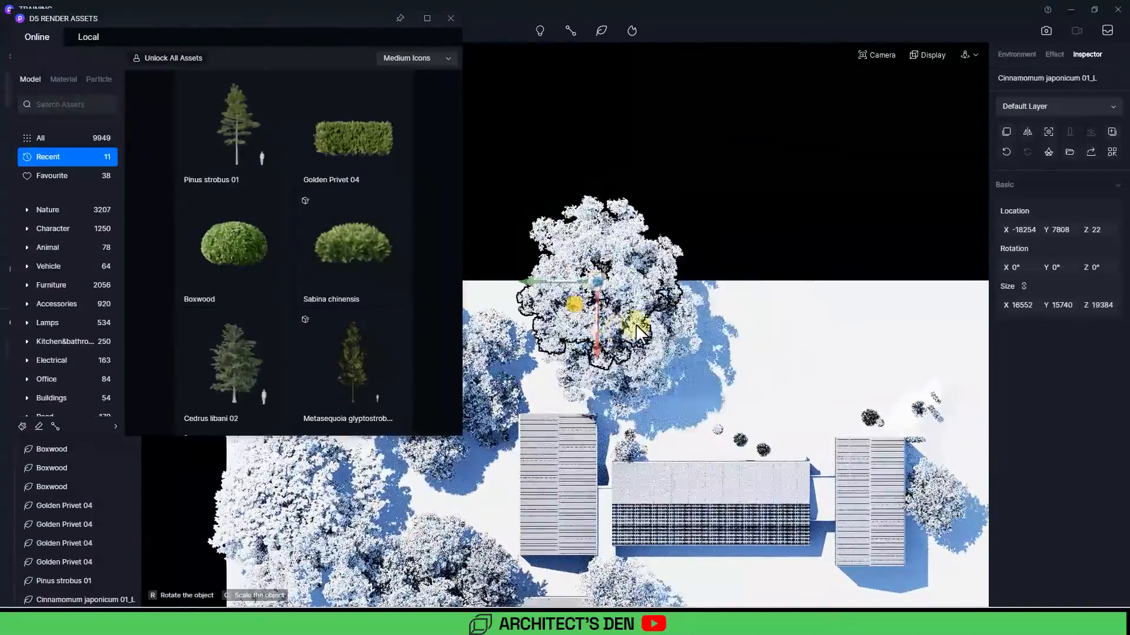
Step: Place a Cinnamomum camphora bush 04 beside the japonicum tree at the top of the site and scale it up to about 17425 × 16303 × 22088
scroll(342, 333, down, 5)
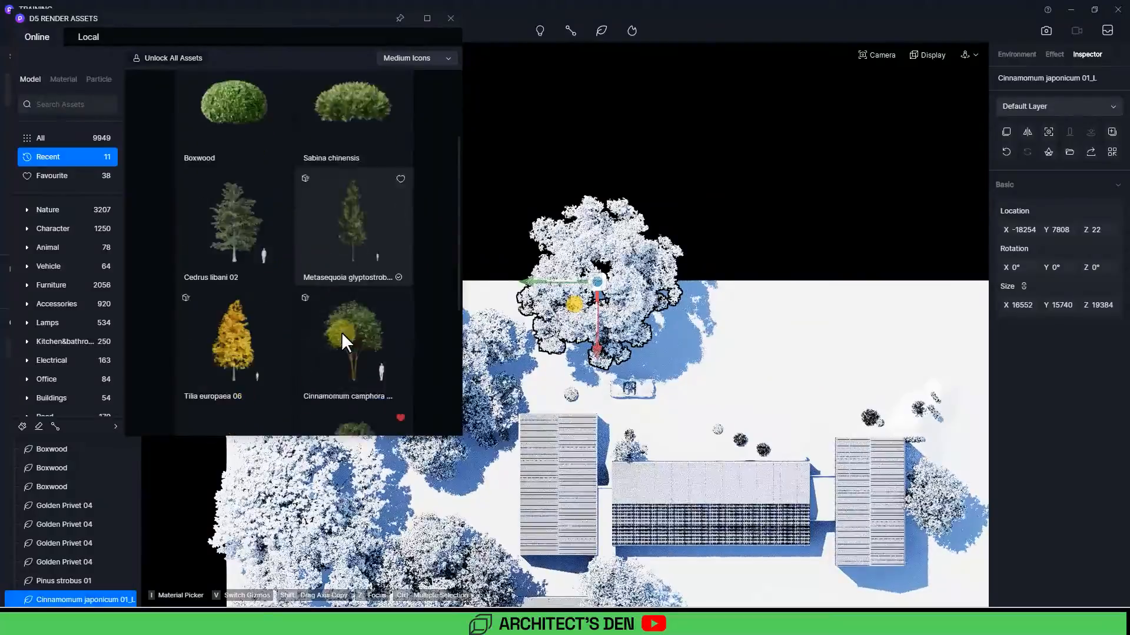
click(377, 224)
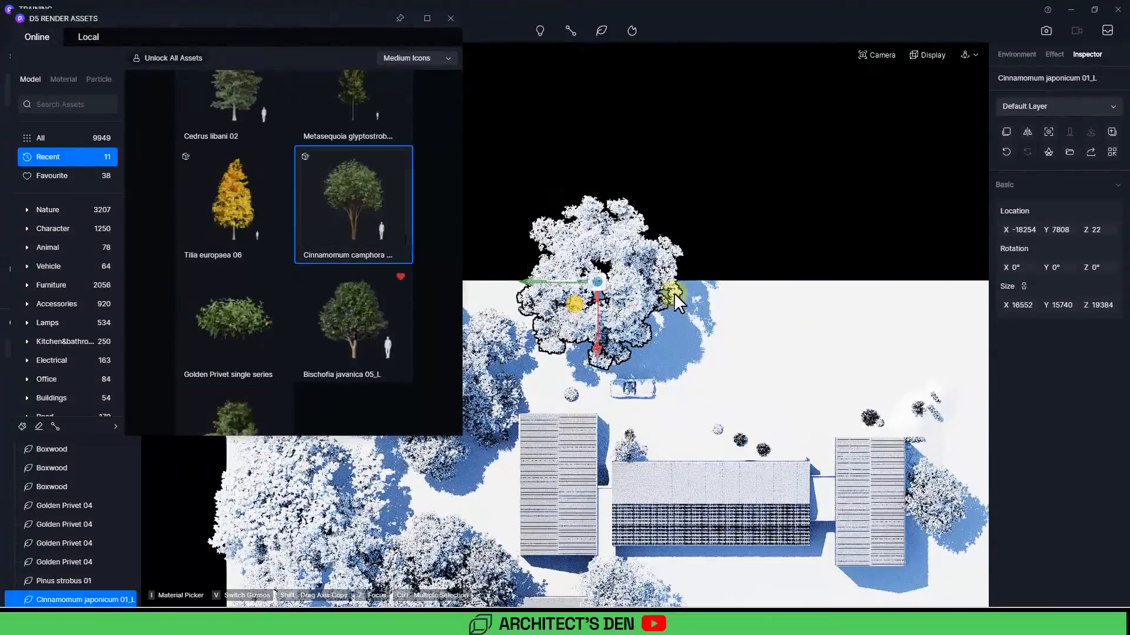
click(738, 292)
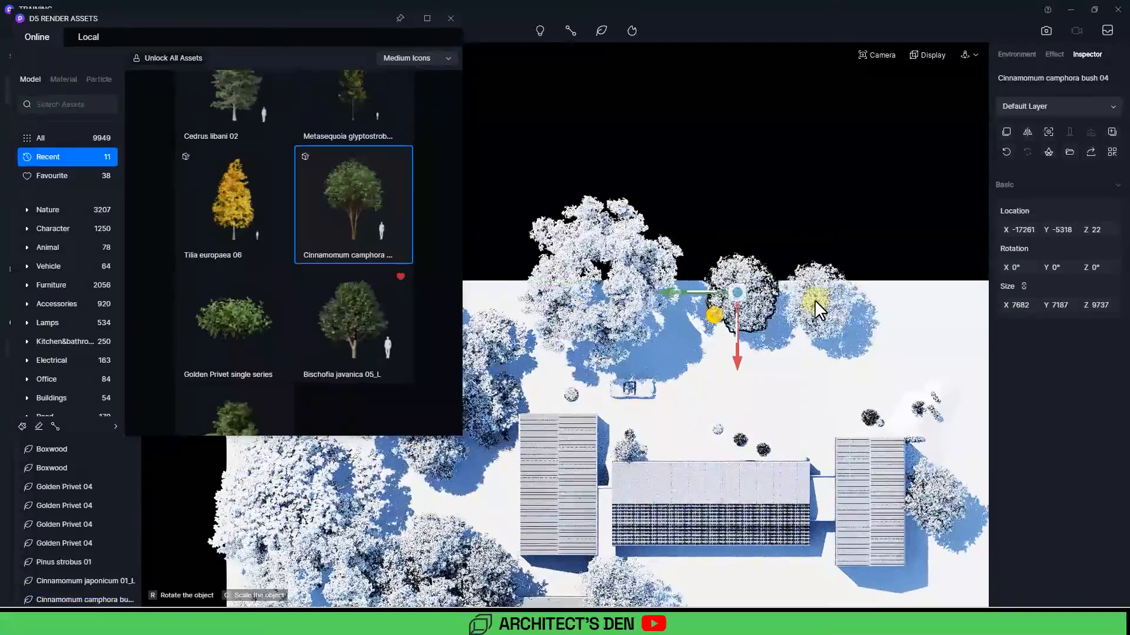
click(715, 313)
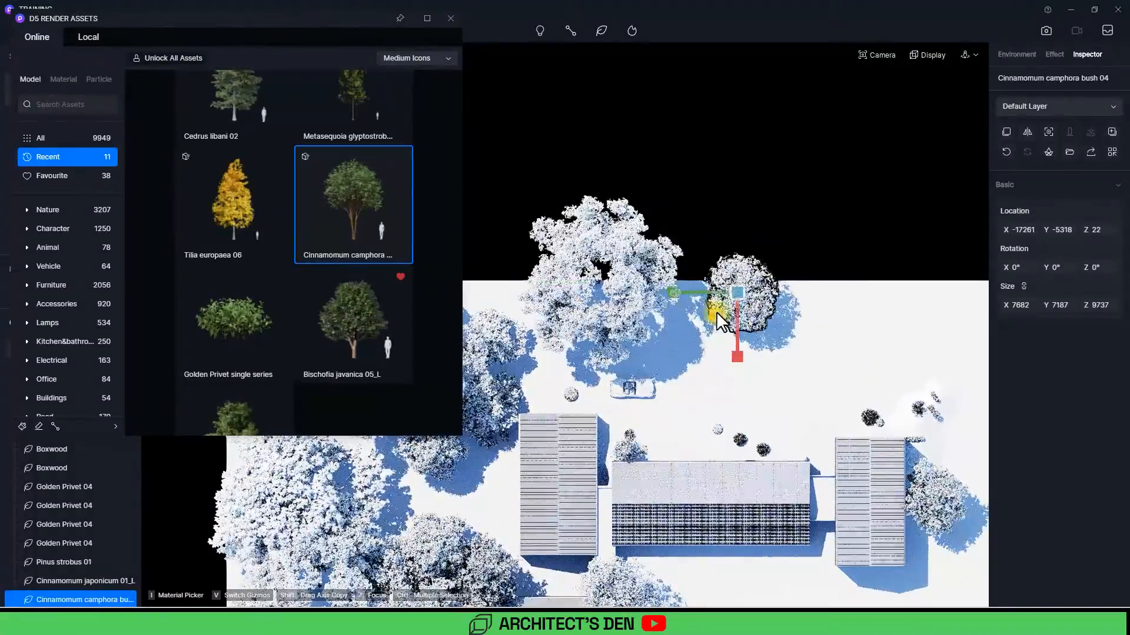
drag(715, 313, 627, 294)
Step: Move the Cinnamomum japonicum tree slightly down and to the right in plan view
click(622, 303)
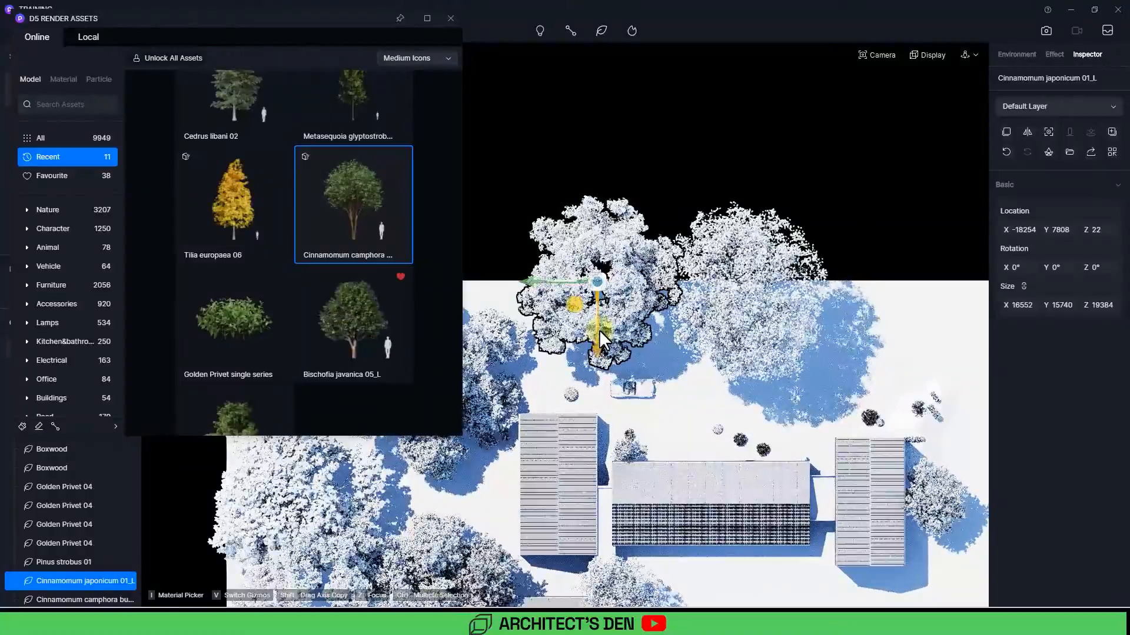
drag(599, 329, 599, 368)
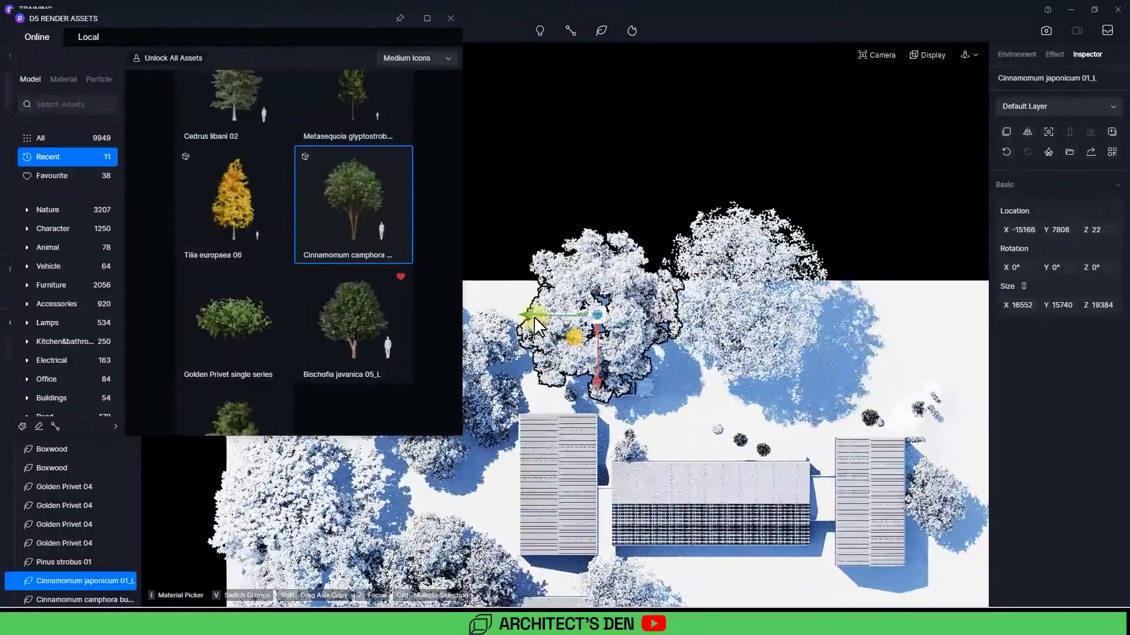
drag(533, 315, 554, 316)
Step: Shift the camphora bush slightly left and close the asset library
click(743, 328)
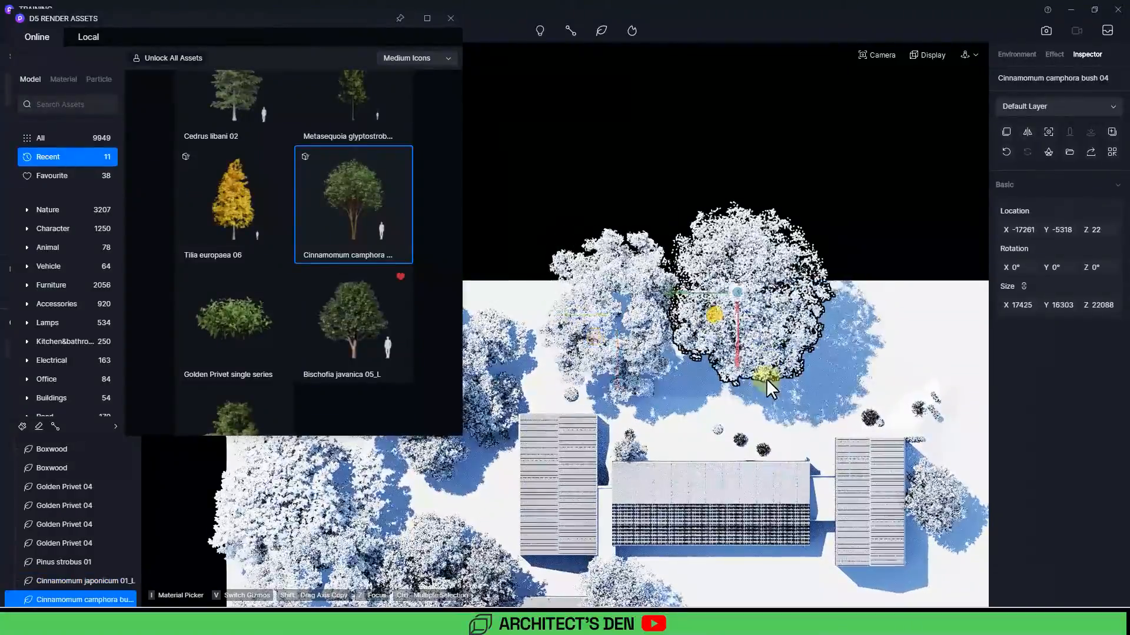
drag(744, 367, 715, 379)
click(450, 19)
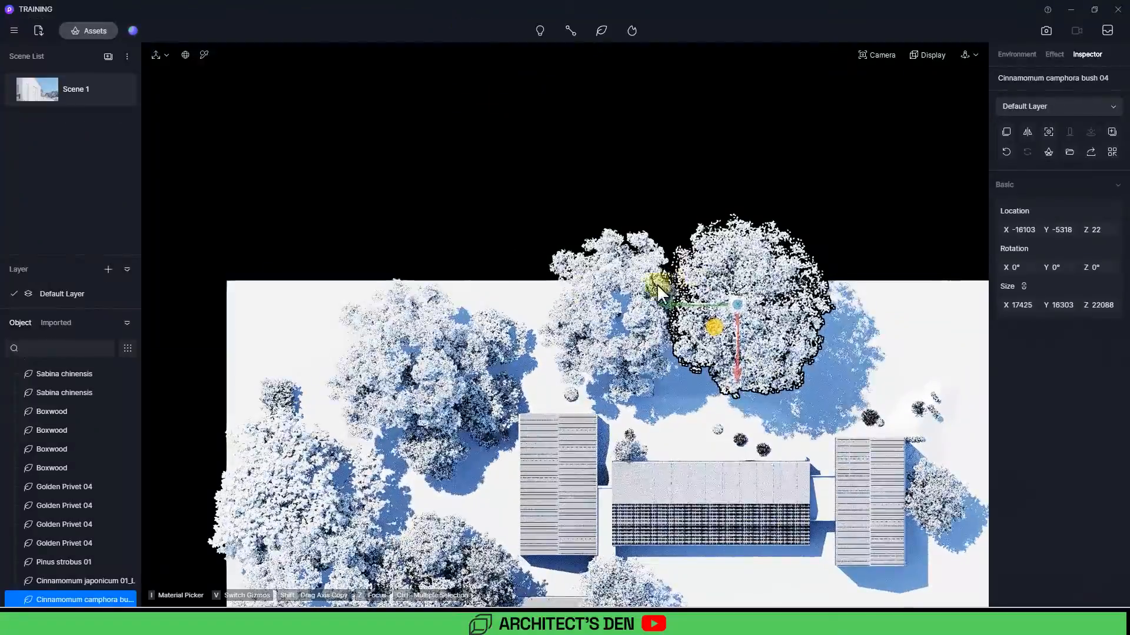
Step: Select both new trees and raise them to about Z 11458 in the elevation view
click(605, 312)
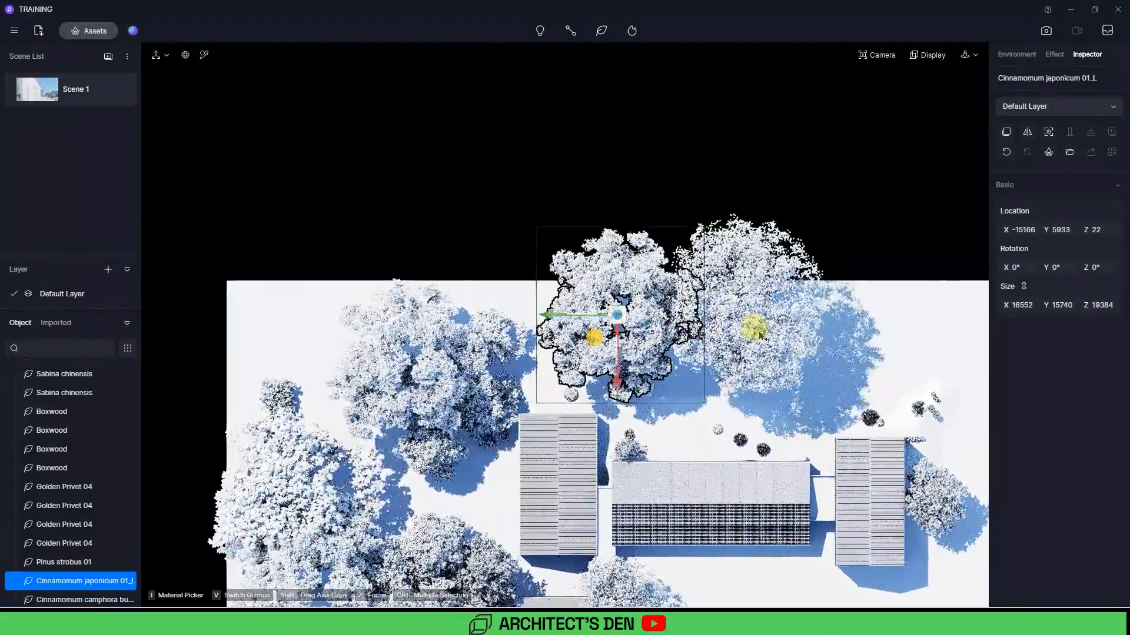
ctrl+click(760, 327)
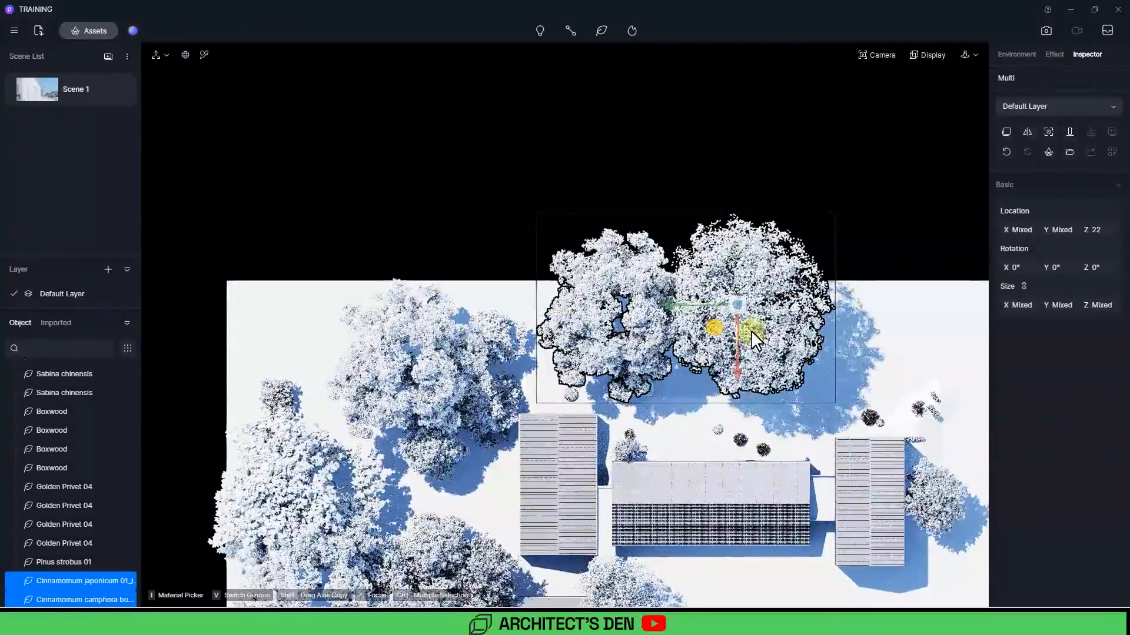
key(1)
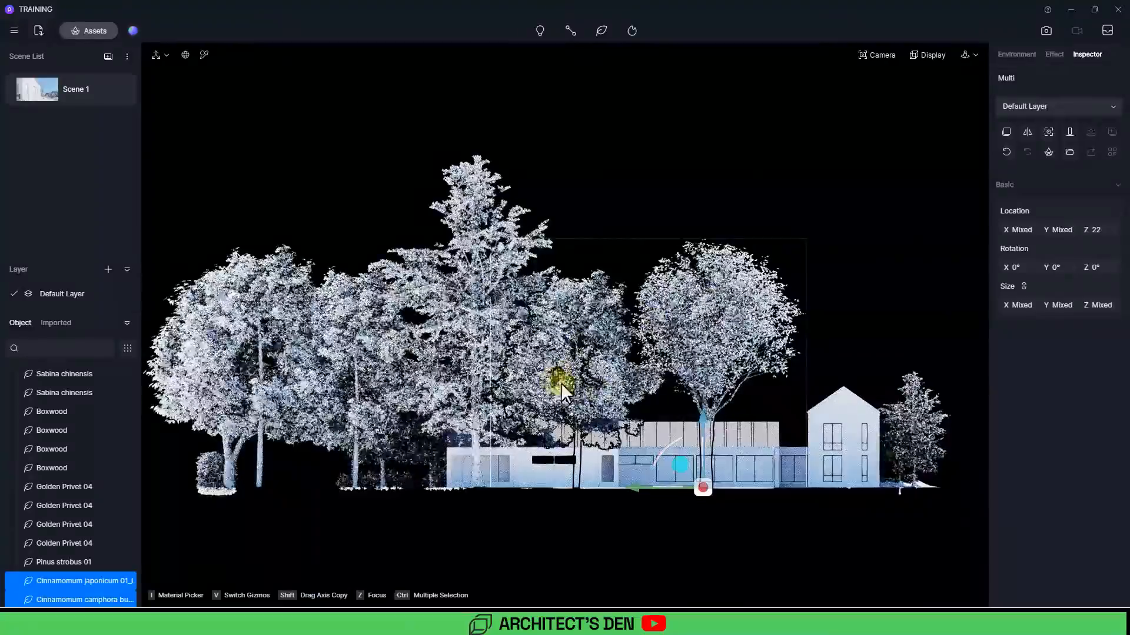
scroll(692, 412, down, 2)
drag(691, 412, 671, 284)
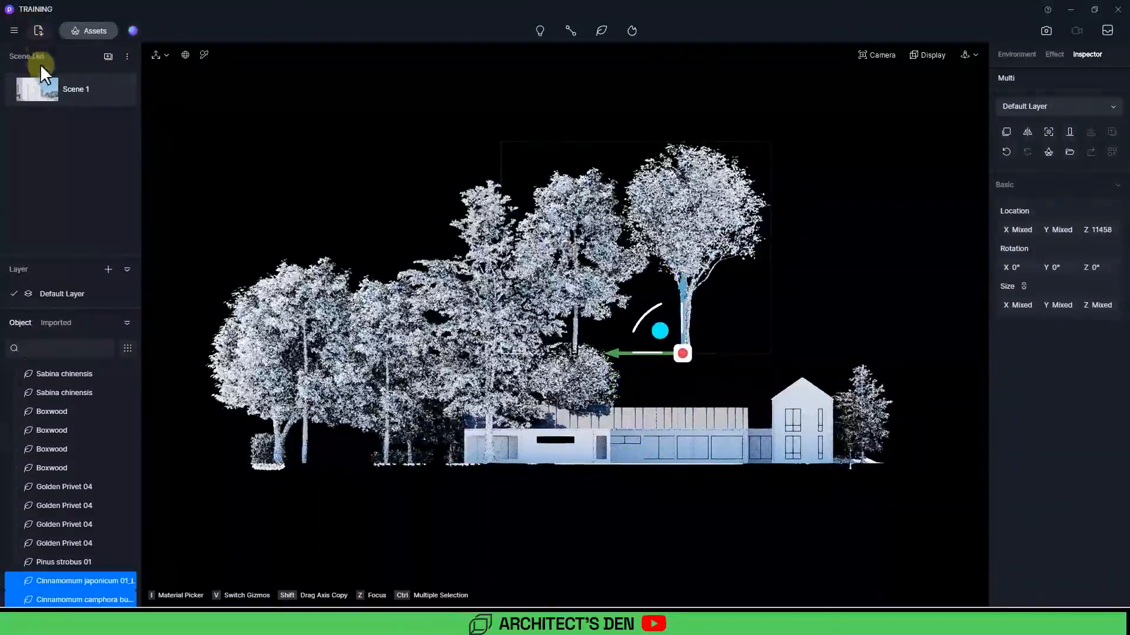
Step: From the Scene 1 camera, reposition the camphora bush to about X -17773, Y -7025
click(41, 92)
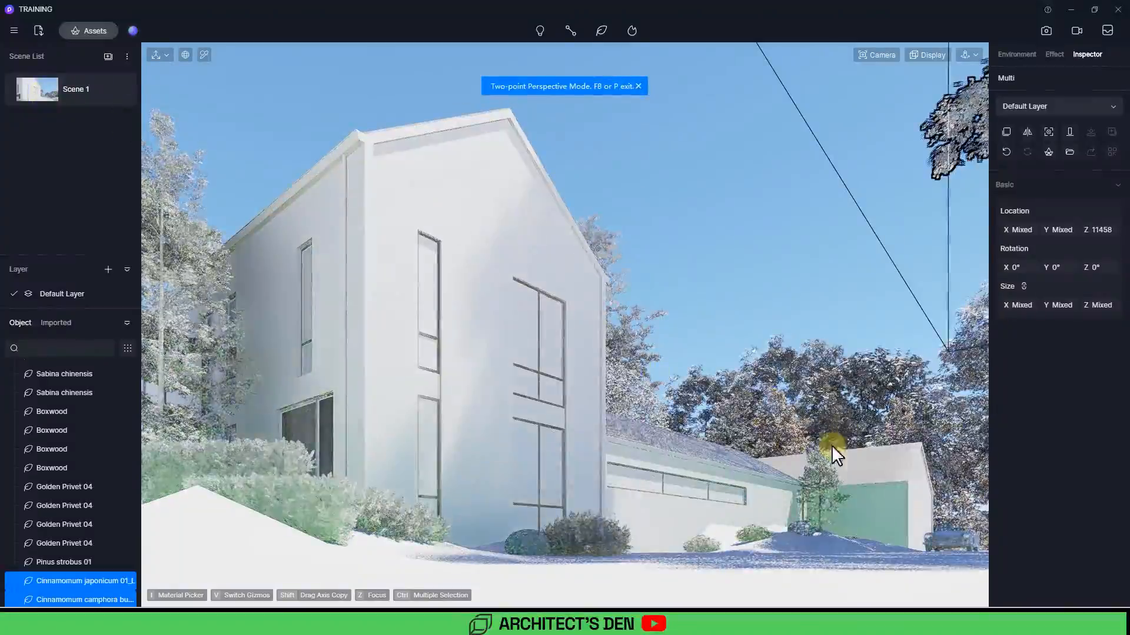
click(743, 265)
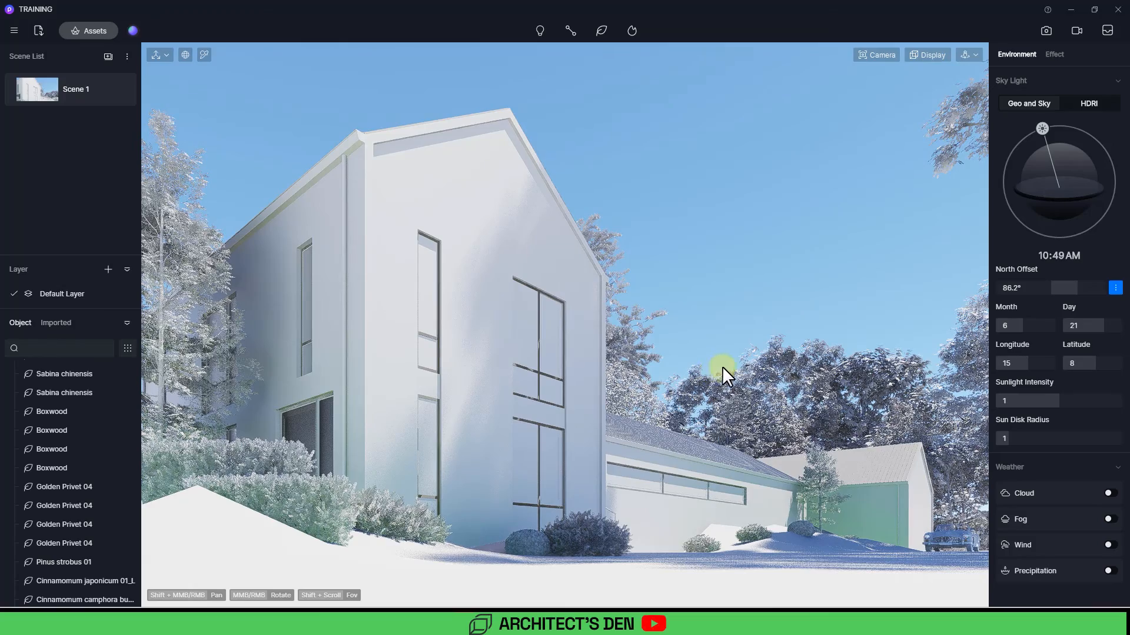
mouse_move(722, 366)
middle_down()
mouse_move(732, 368)
mouse_move(718, 372)
middle_up()
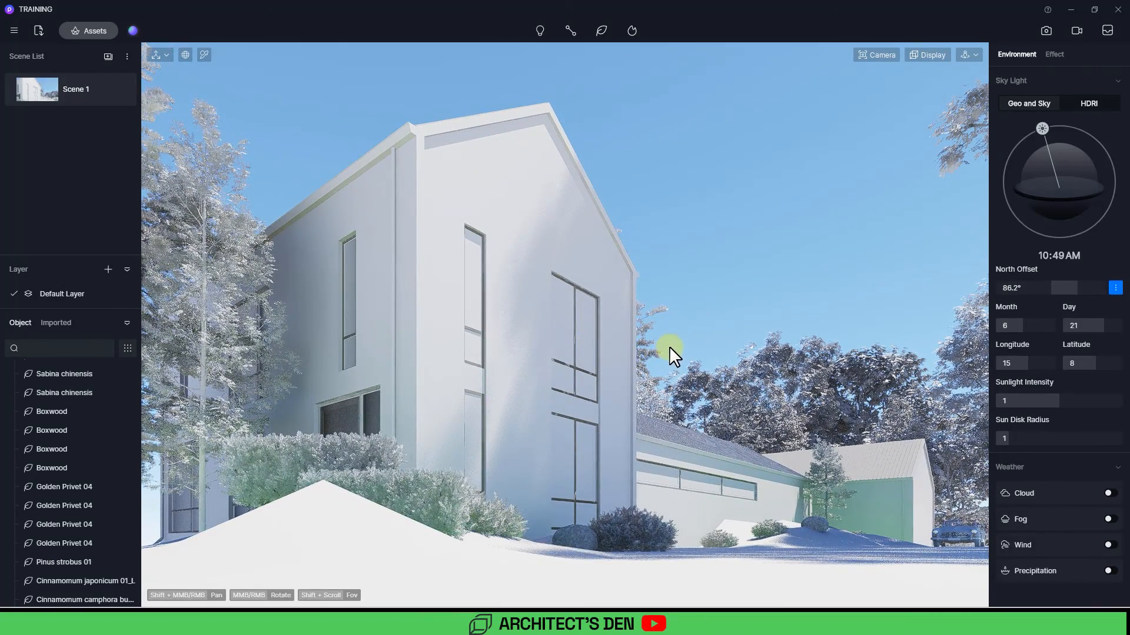
middle_drag(910, 358, 887, 337)
click(867, 182)
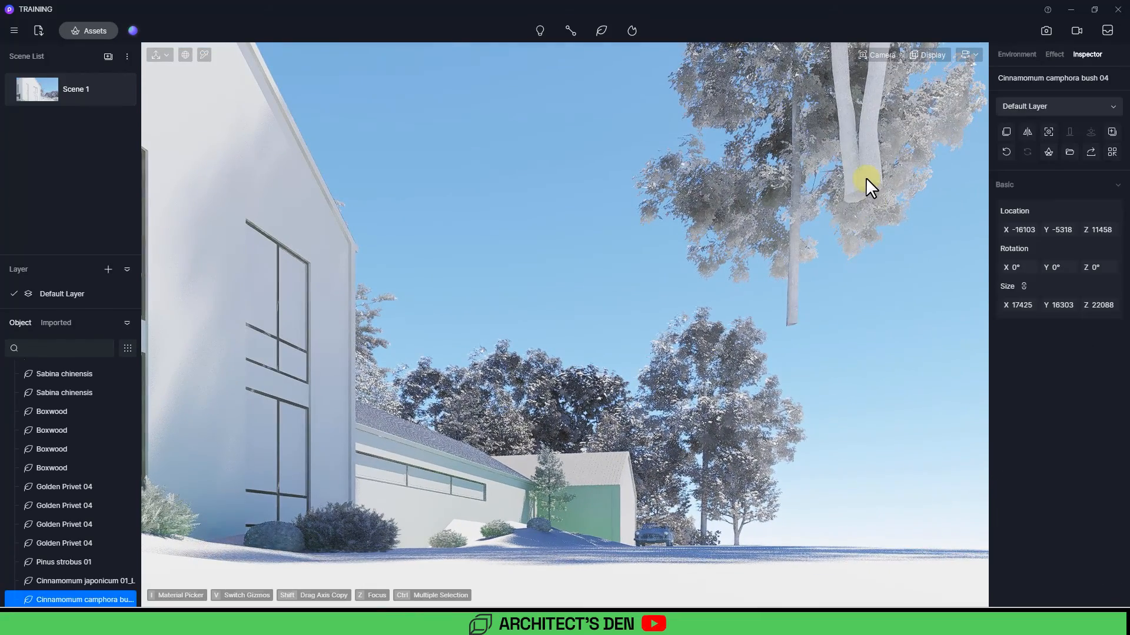
drag(798, 204, 829, 209)
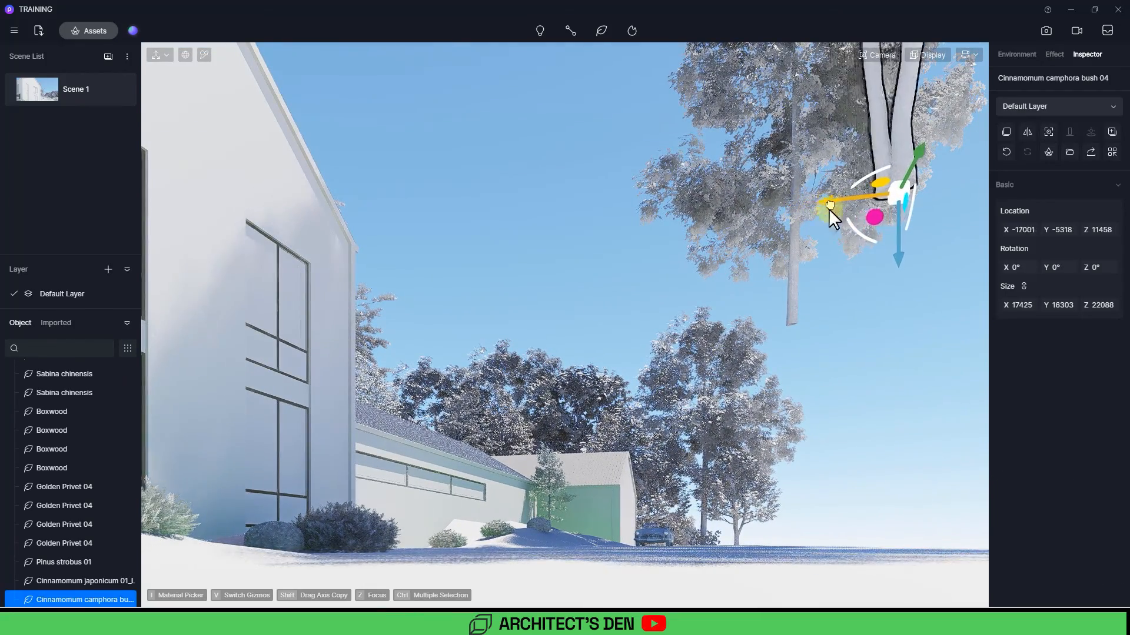
drag(922, 150, 936, 120)
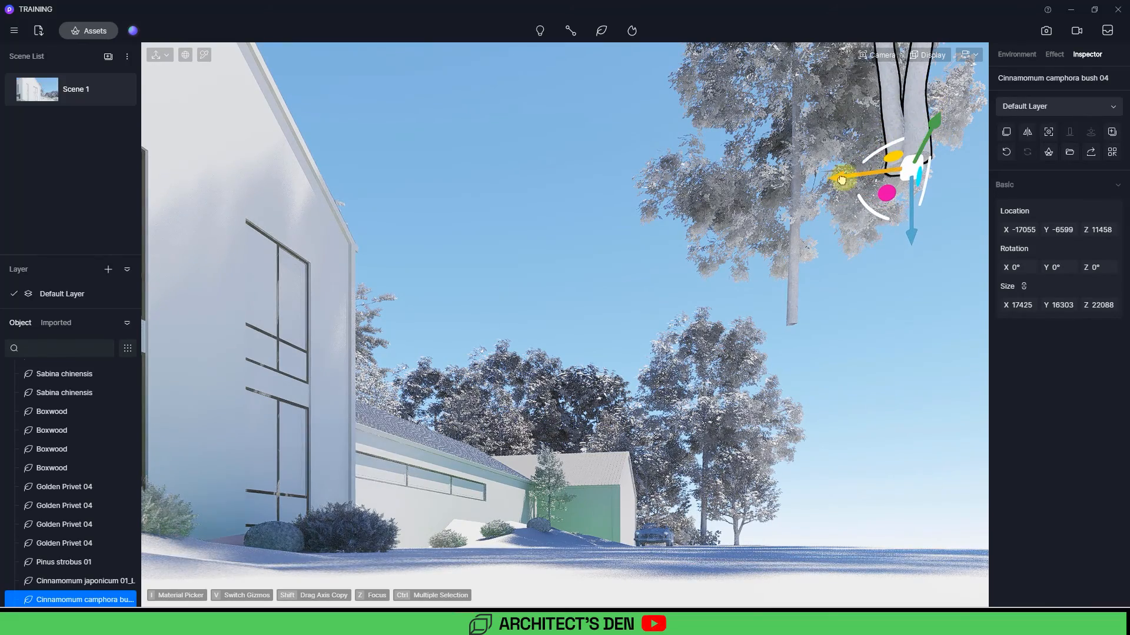
drag(842, 180, 867, 176)
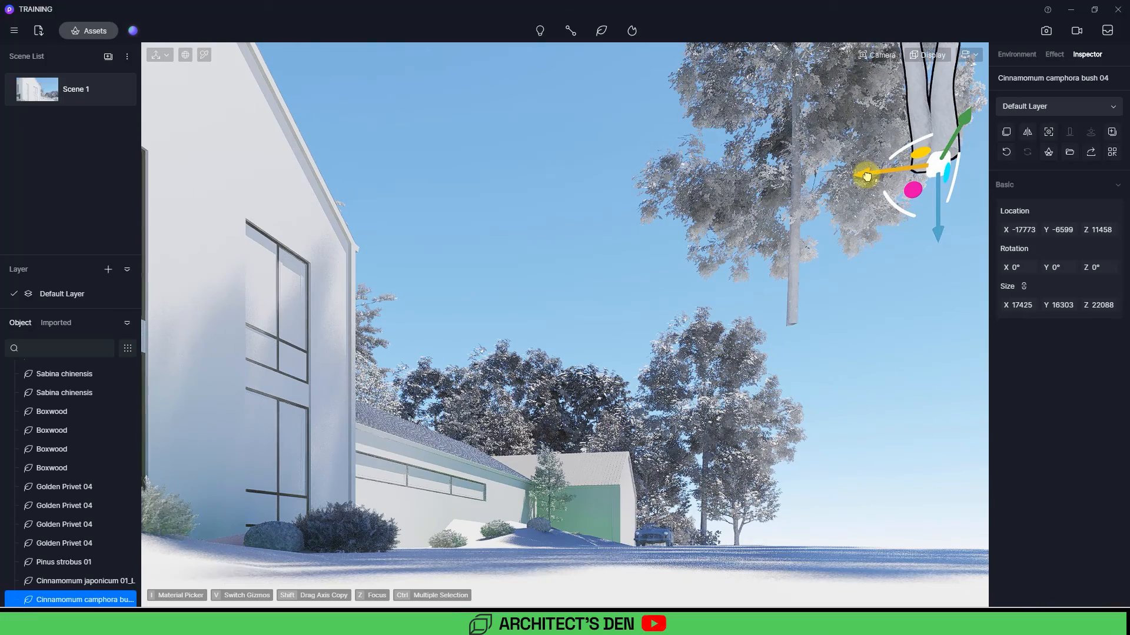
drag(962, 126, 972, 105)
Step: Move the japonicum tree to about X -12746, Y 3832 and raise it to Z 13094, checking from Scene 1
click(794, 269)
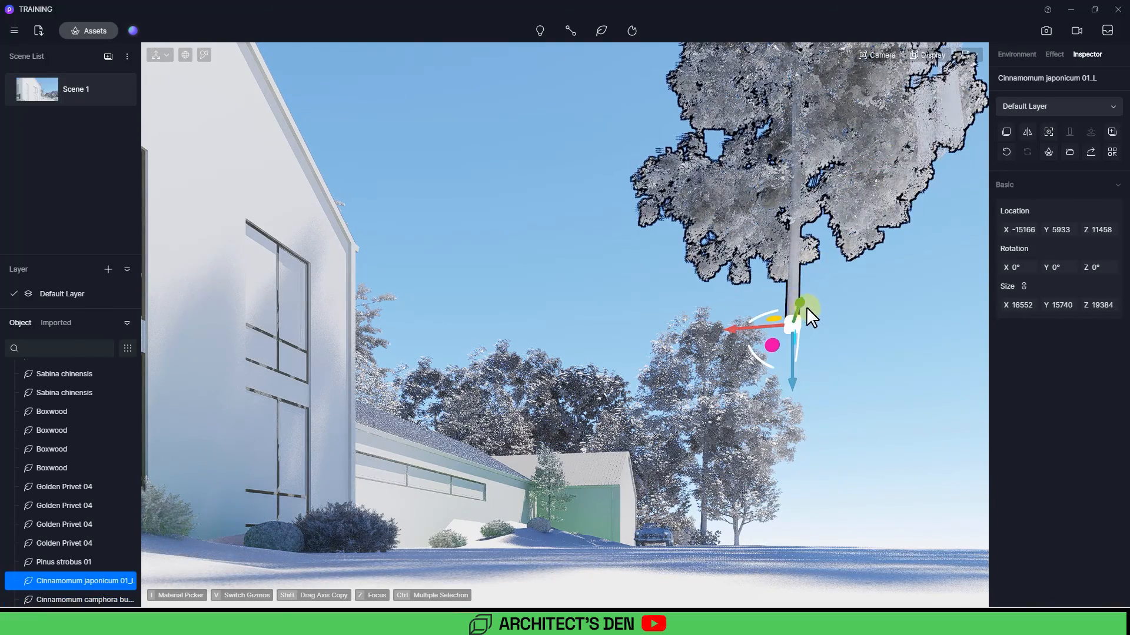
drag(799, 303, 687, 319)
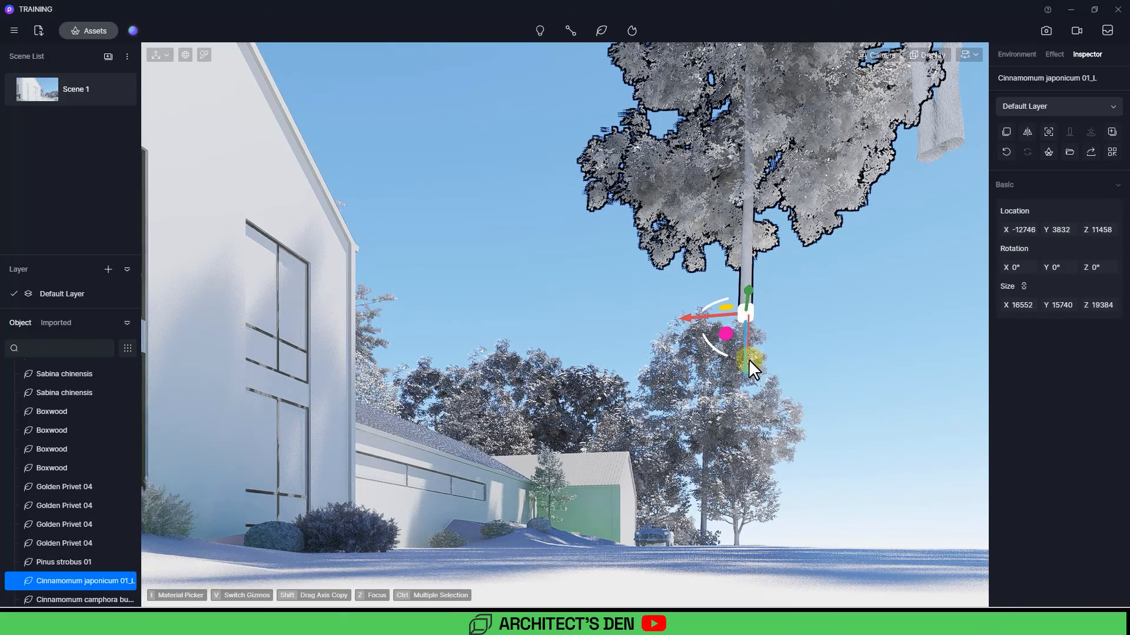
drag(751, 369, 748, 331)
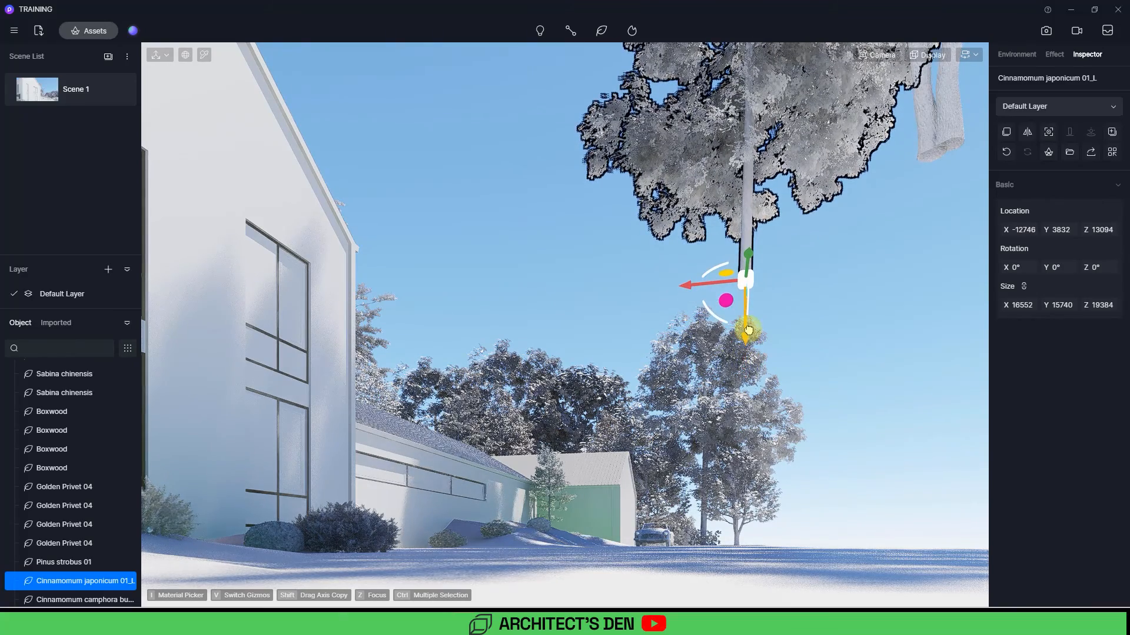
click(39, 93)
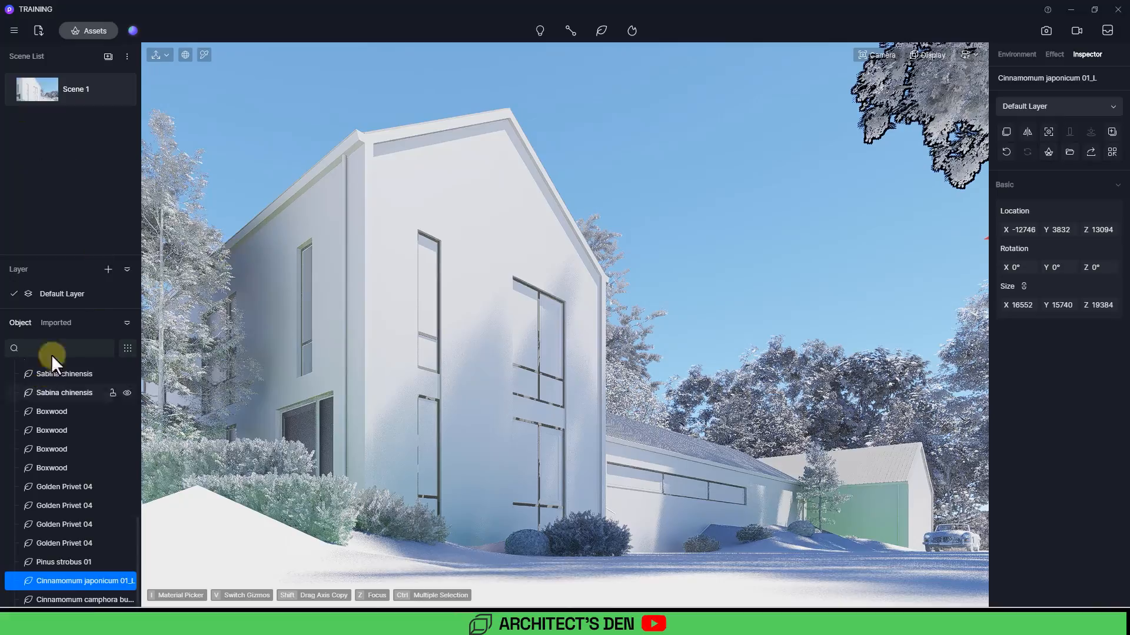
click(674, 161)
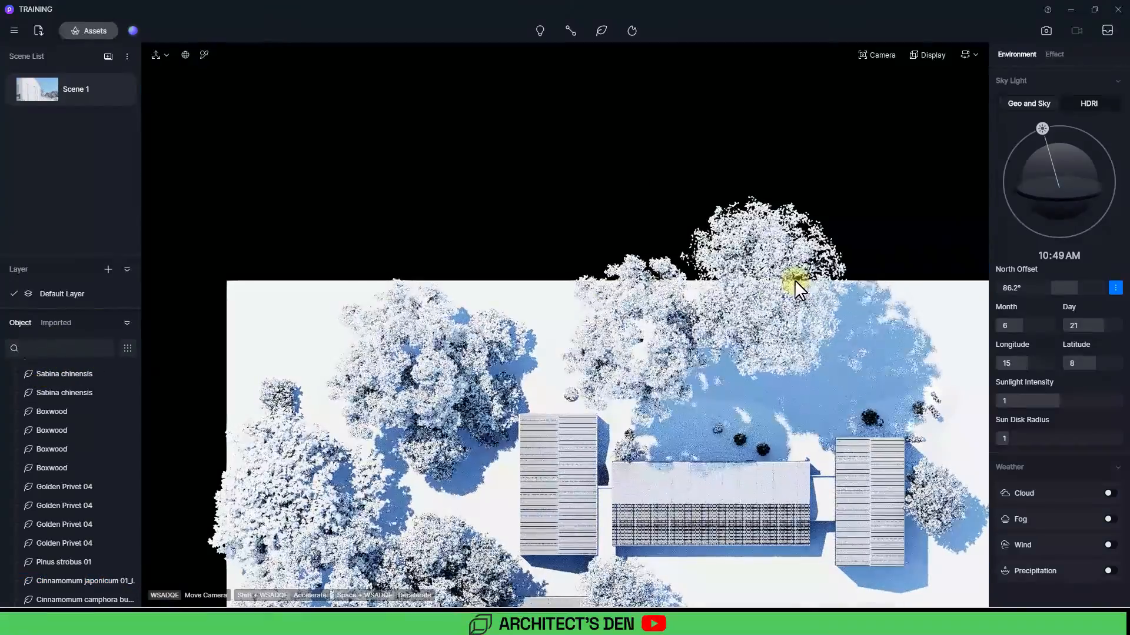
Step: Move the japonicum tree in plan view to about X -21901, Y -17015
click(794, 280)
key(z)
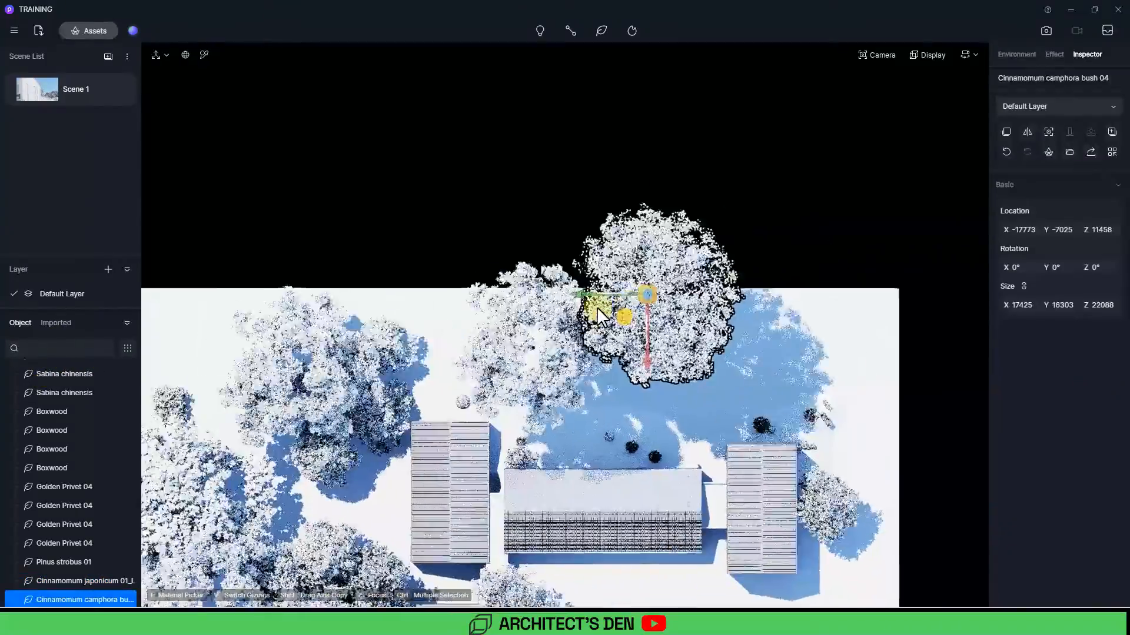
click(393, 359)
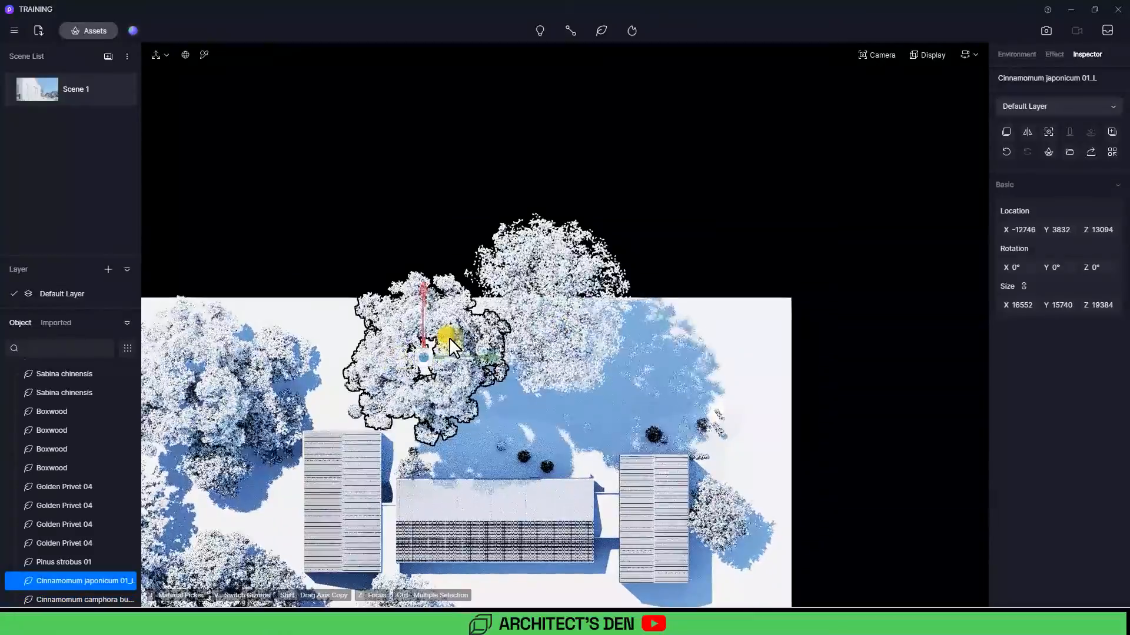
drag(445, 337, 681, 247)
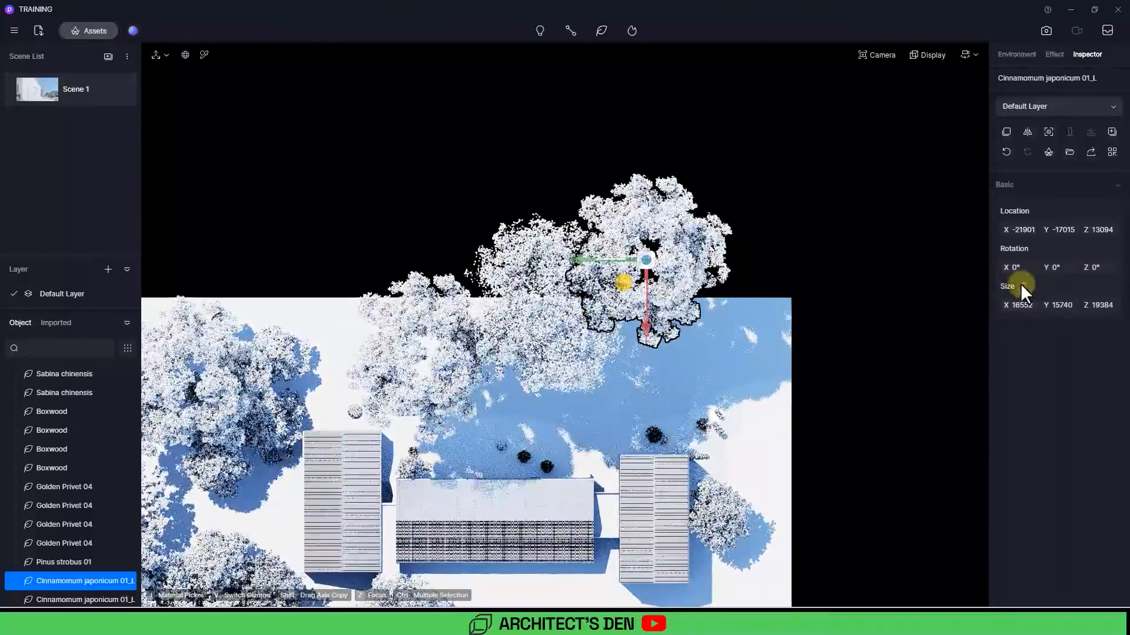
Step: Scale the japonicum tree to about 14993 × 14258 × 17559 and nudge it to about X -21239, Y -19718
mouse_move(1017, 305)
mouse_down()
mouse_move(1067, 305)
mouse_move(1030, 306)
mouse_up()
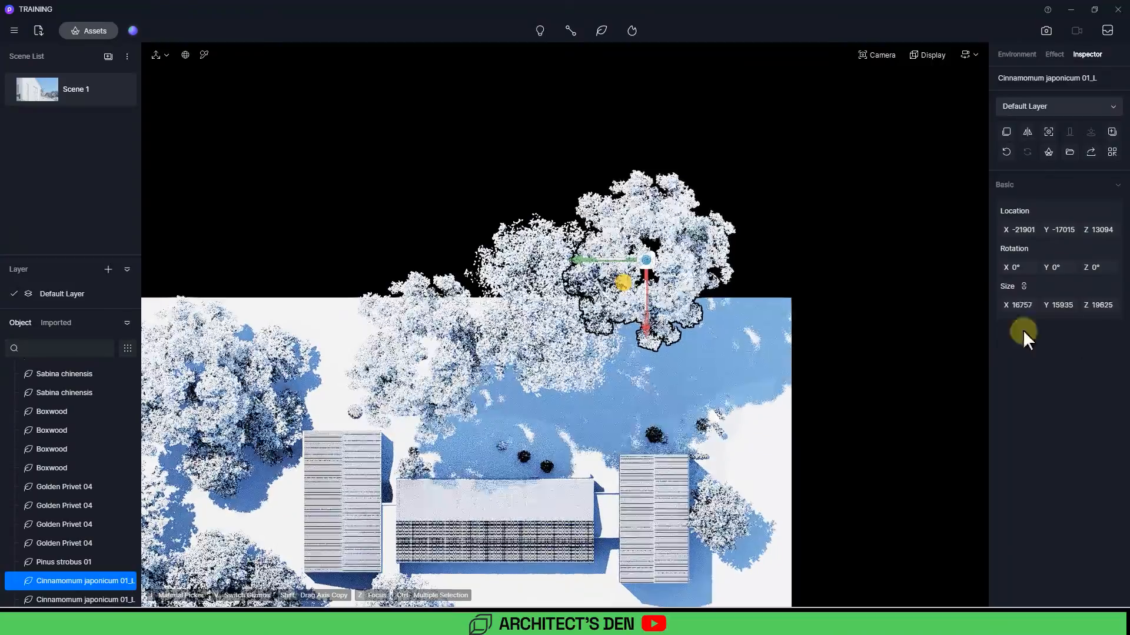
drag(0, 100, 248, 133)
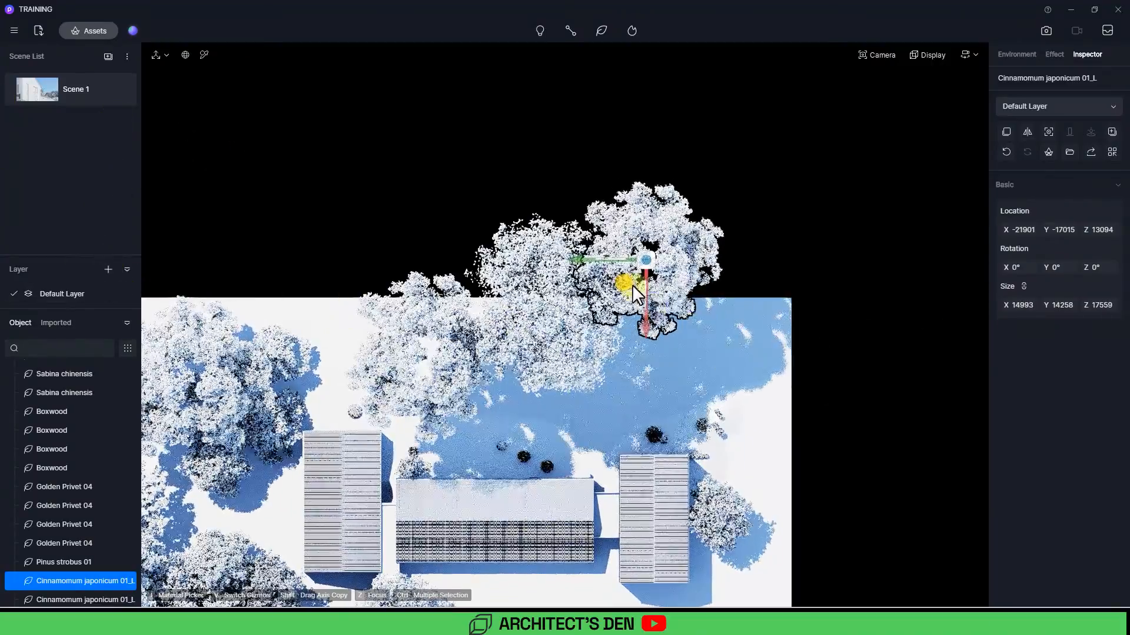
drag(632, 284, 651, 289)
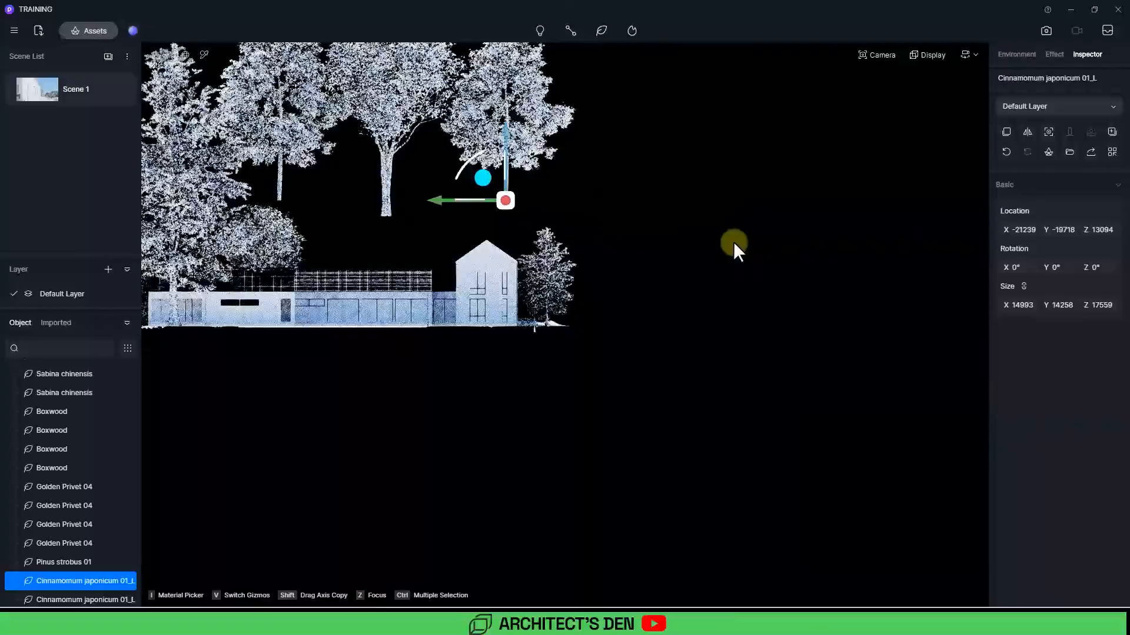
Step: Raise the japonicum tree to about Z 18069 in elevation and review it from the Scene 1 camera
scroll(572, 283, down, 3)
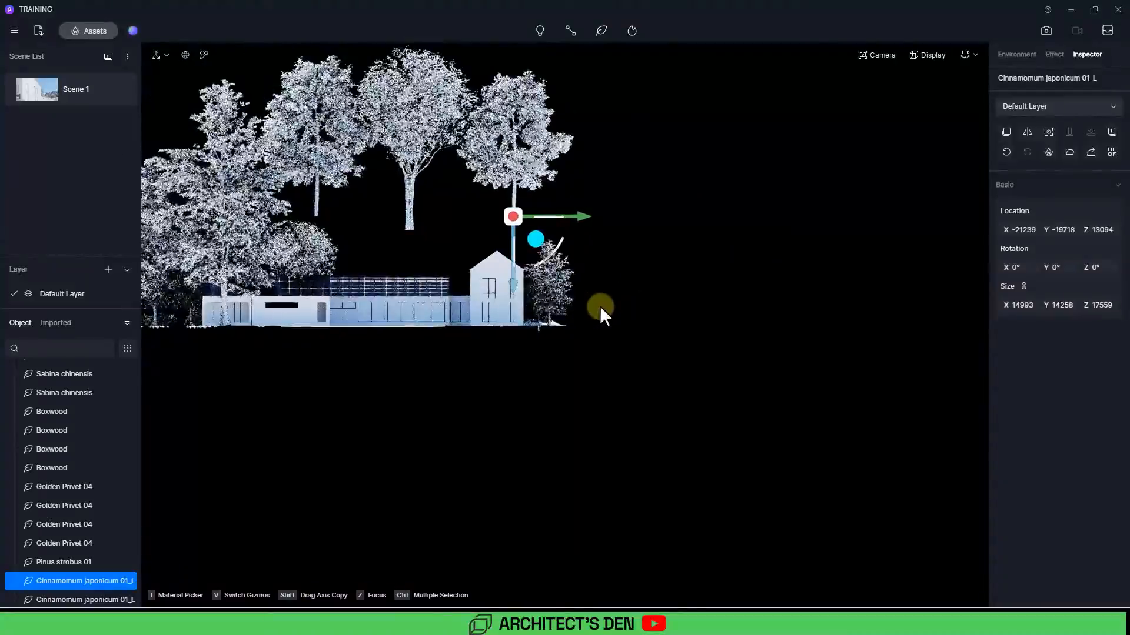
key(z)
scroll(602, 308, down, 6)
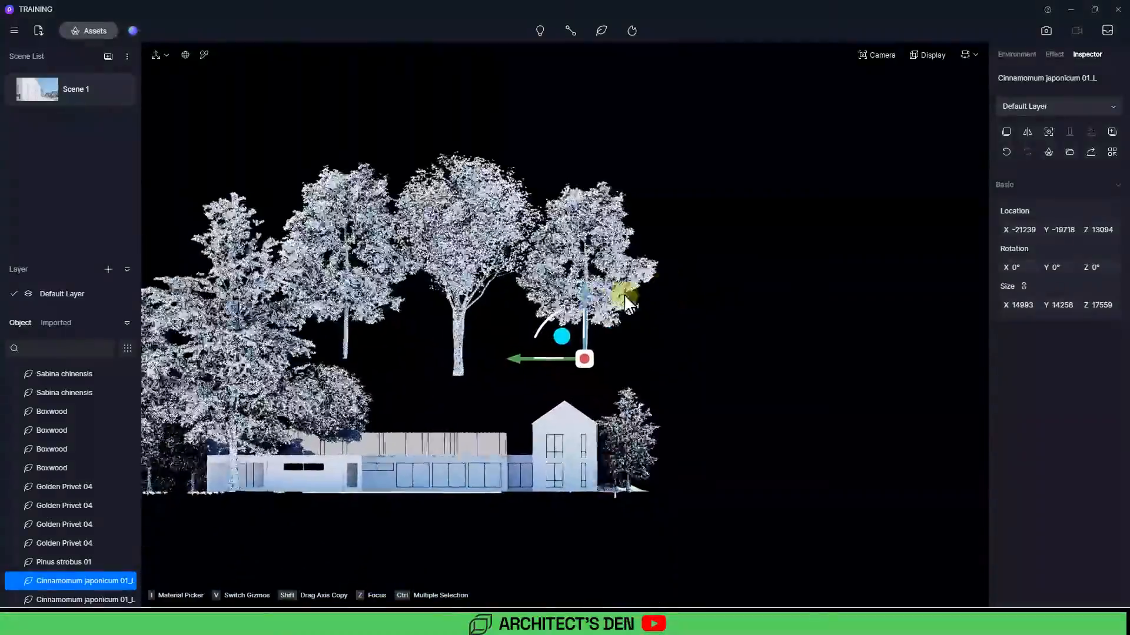
drag(585, 287, 587, 227)
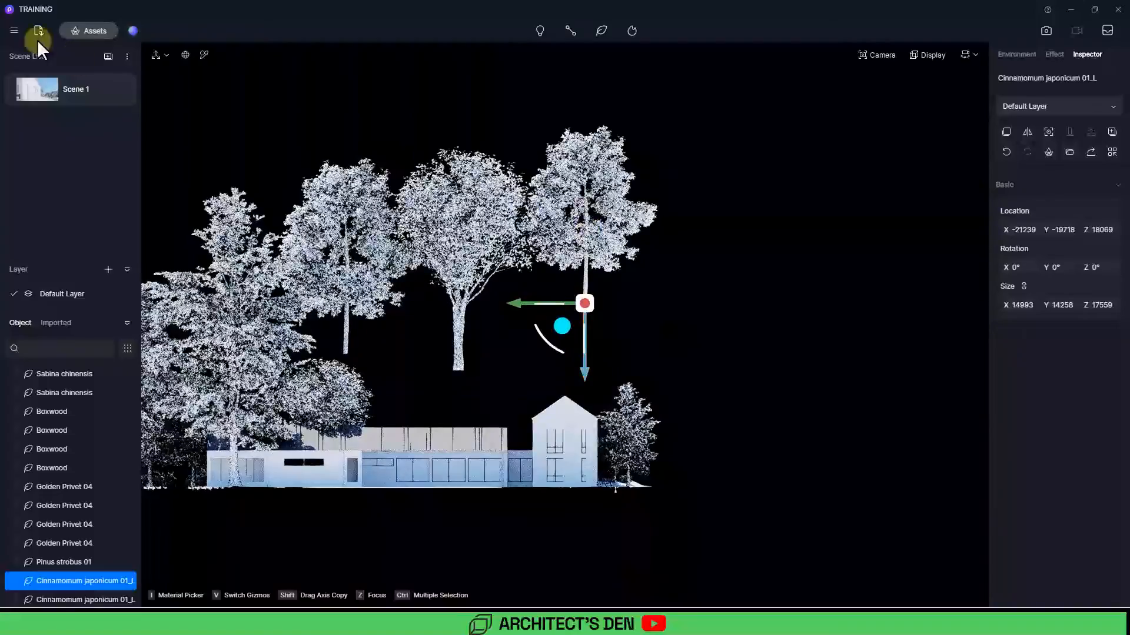
click(40, 84)
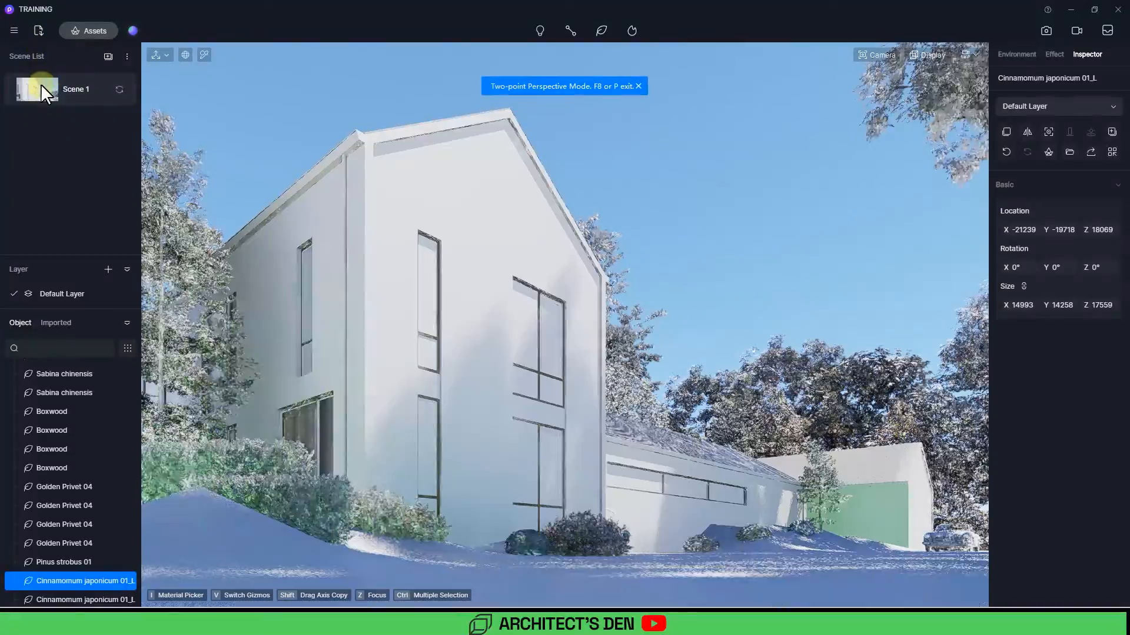
click(687, 222)
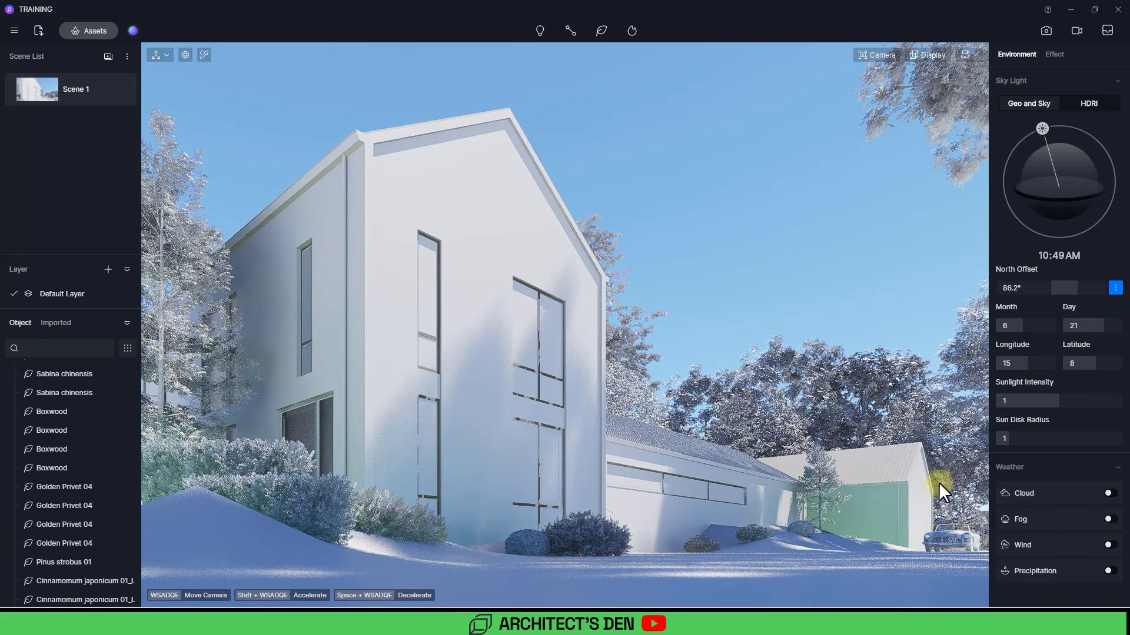
click(954, 88)
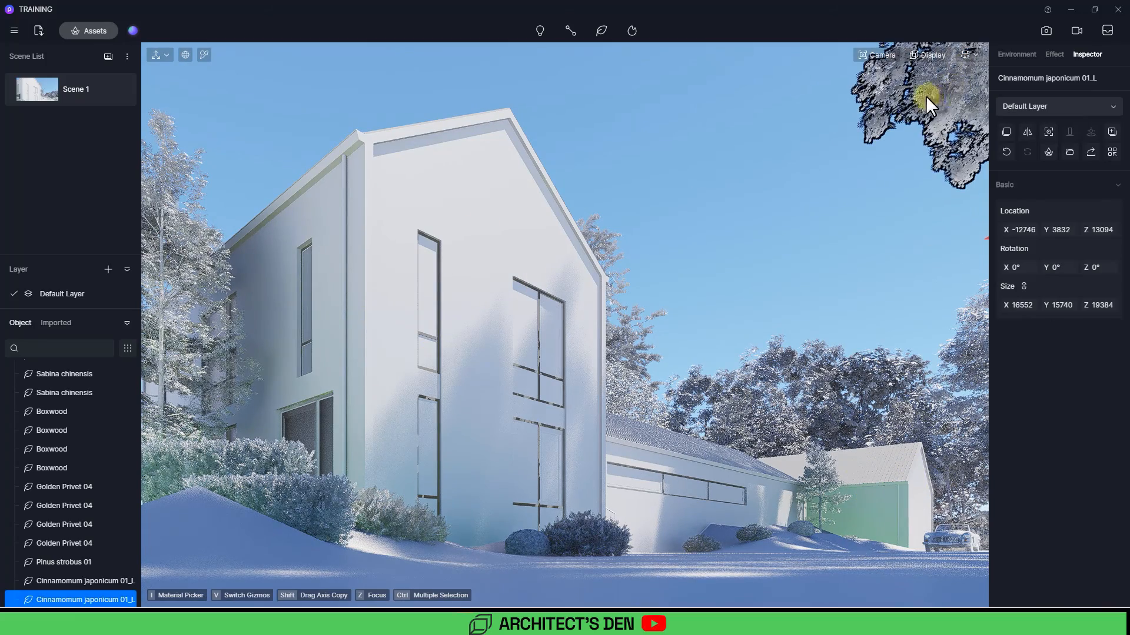
click(930, 98)
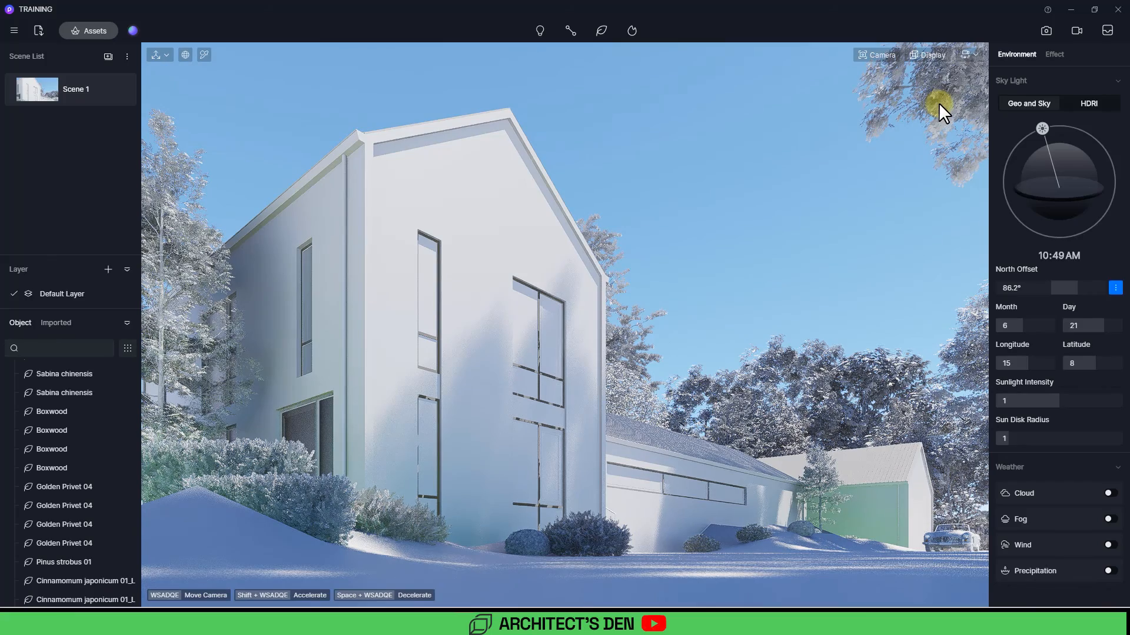
click(938, 103)
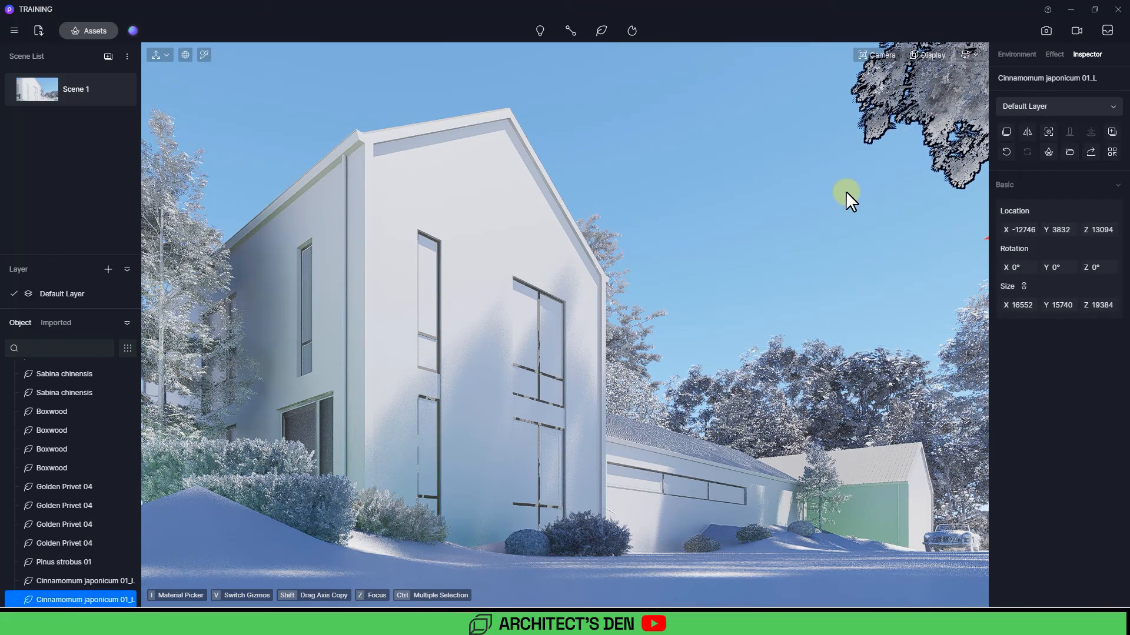
click(775, 262)
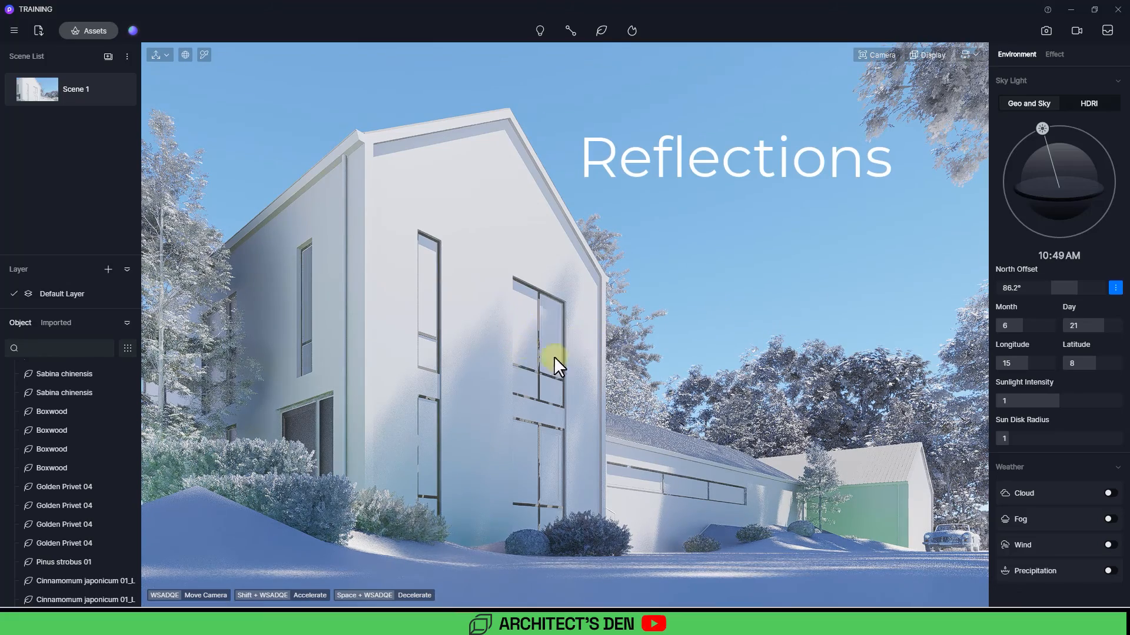
Step: Pick the gable window glass material and switch its material template to Transparent
click(204, 54)
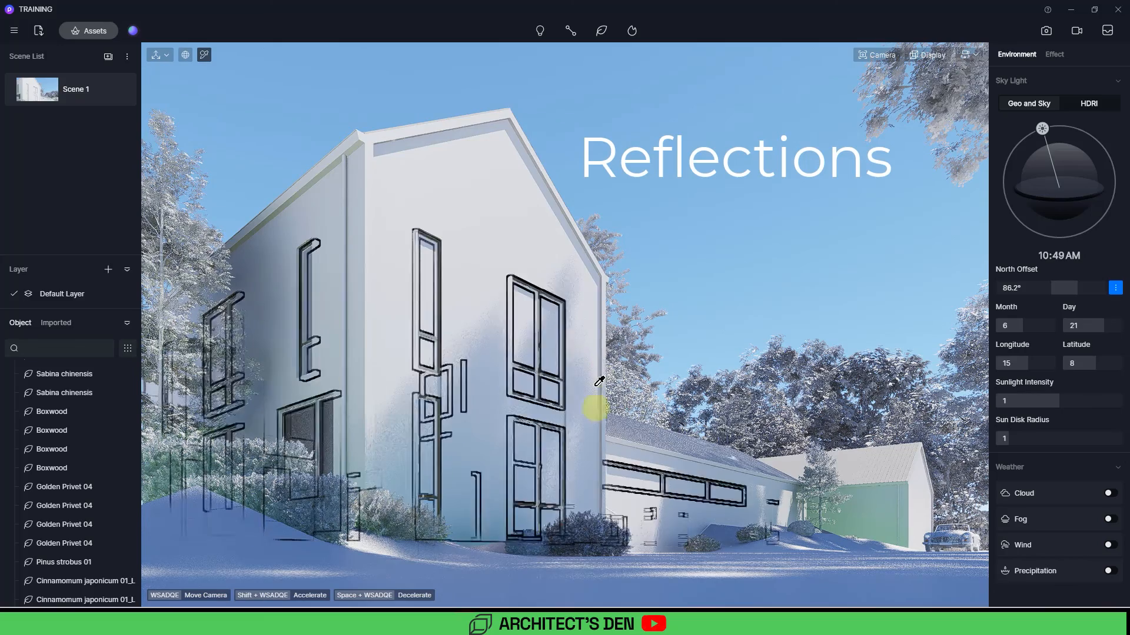
click(533, 316)
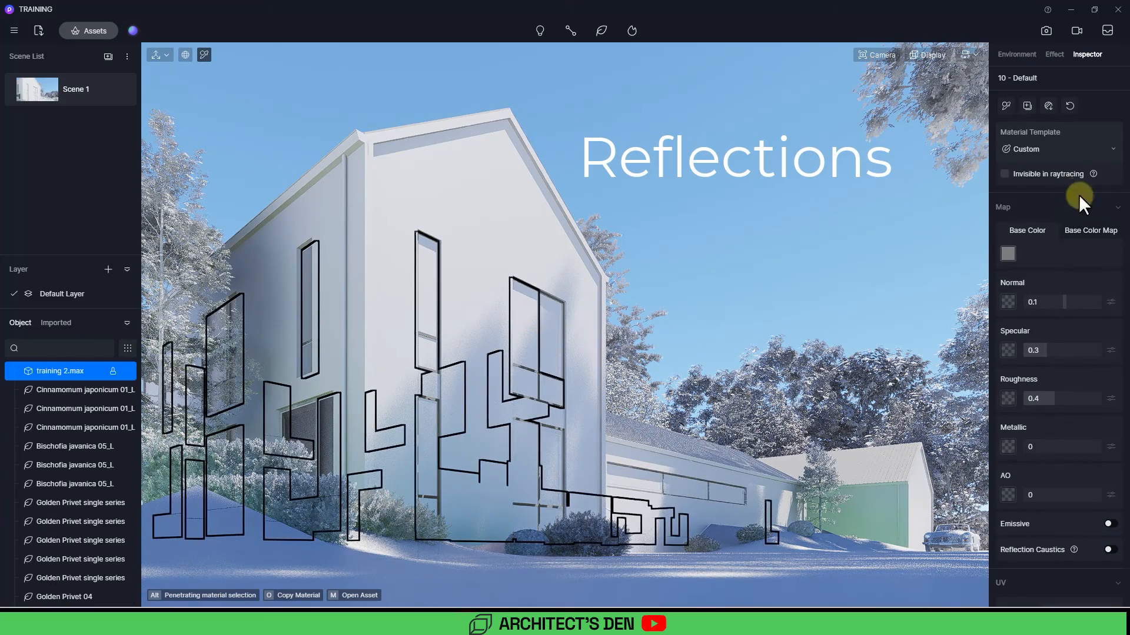
click(1049, 148)
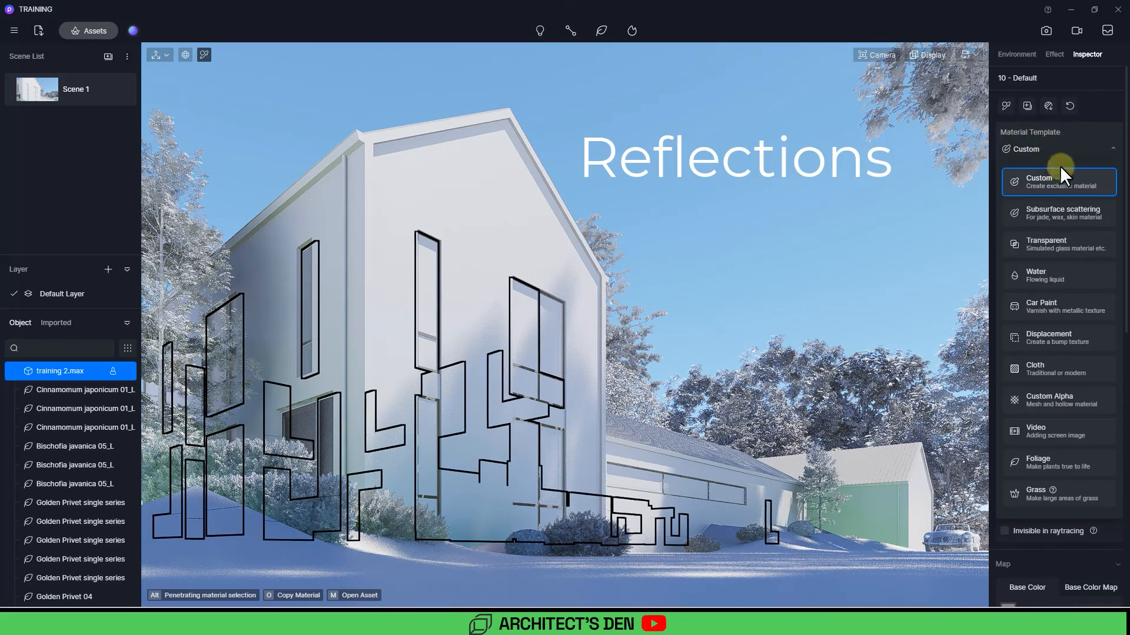
click(1054, 243)
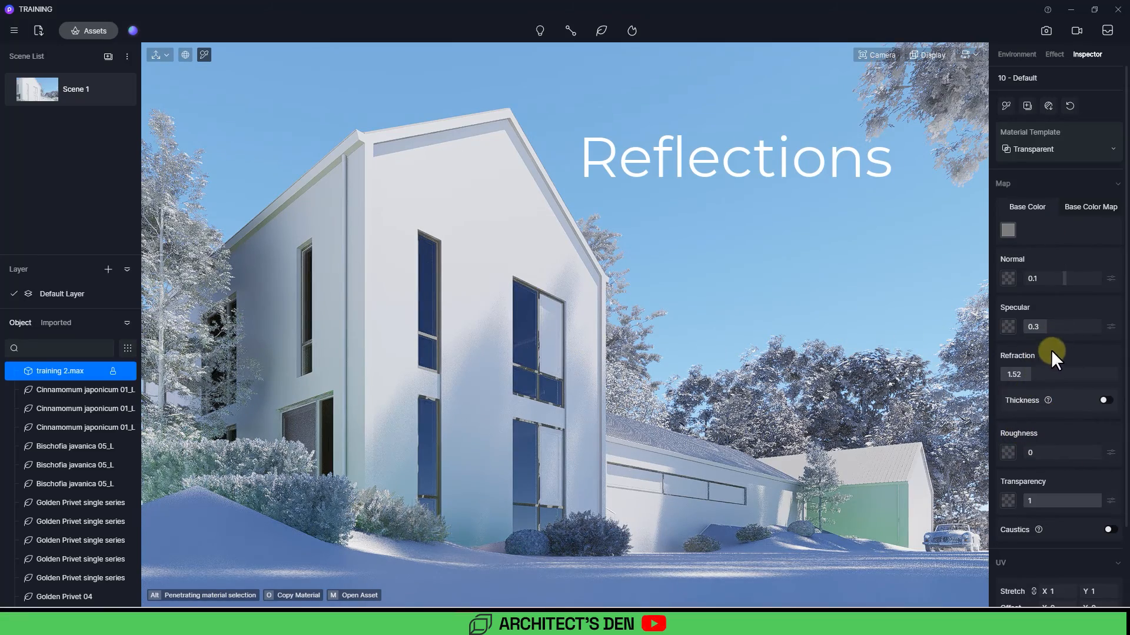
Step: Adjust the window glass base color in the color picker and leave the material picker
scroll(1057, 354, down, 1)
click(1008, 194)
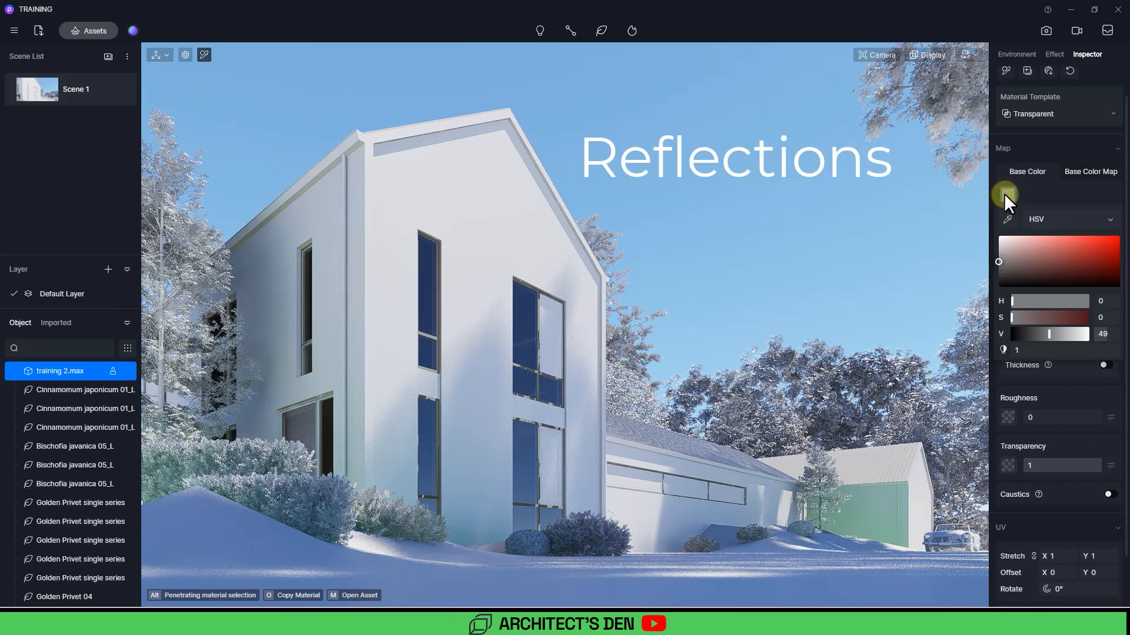
drag(998, 263, 999, 267)
click(1053, 390)
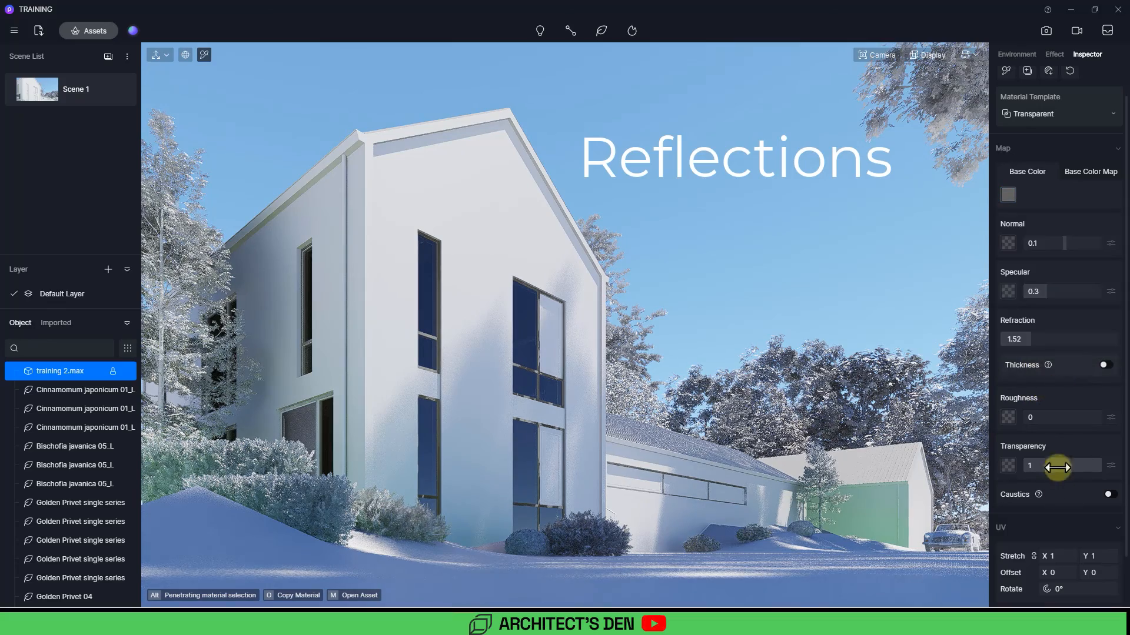
click(534, 293)
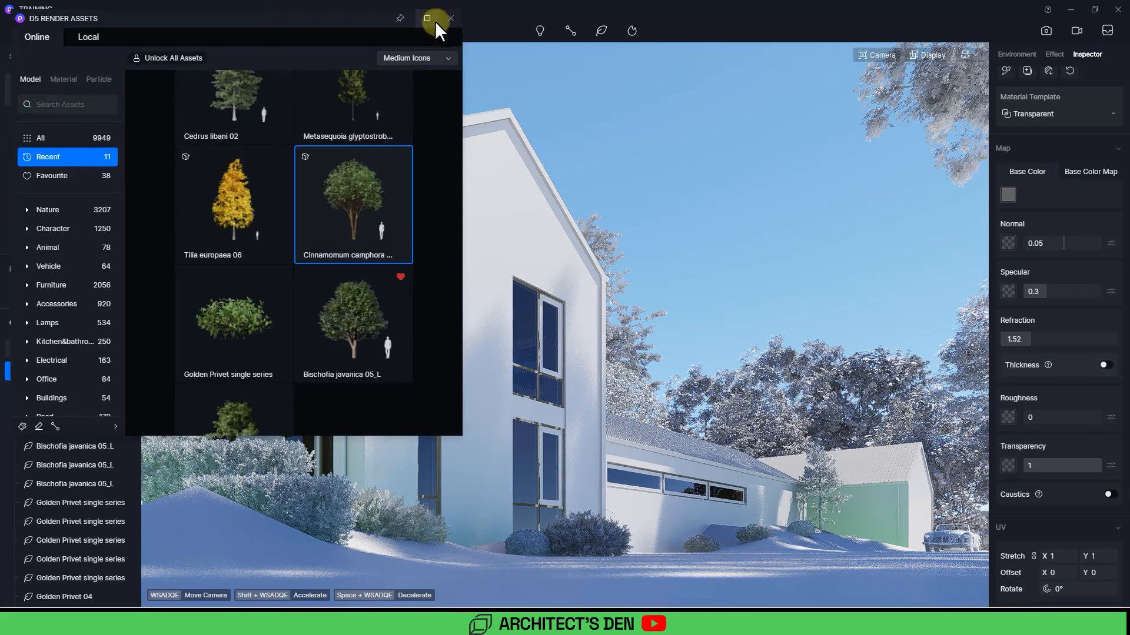
Step: Search the asset library for curtain and place a Curtain 02_Wind in the gable's upper left window
click(69, 105)
text(curtain)
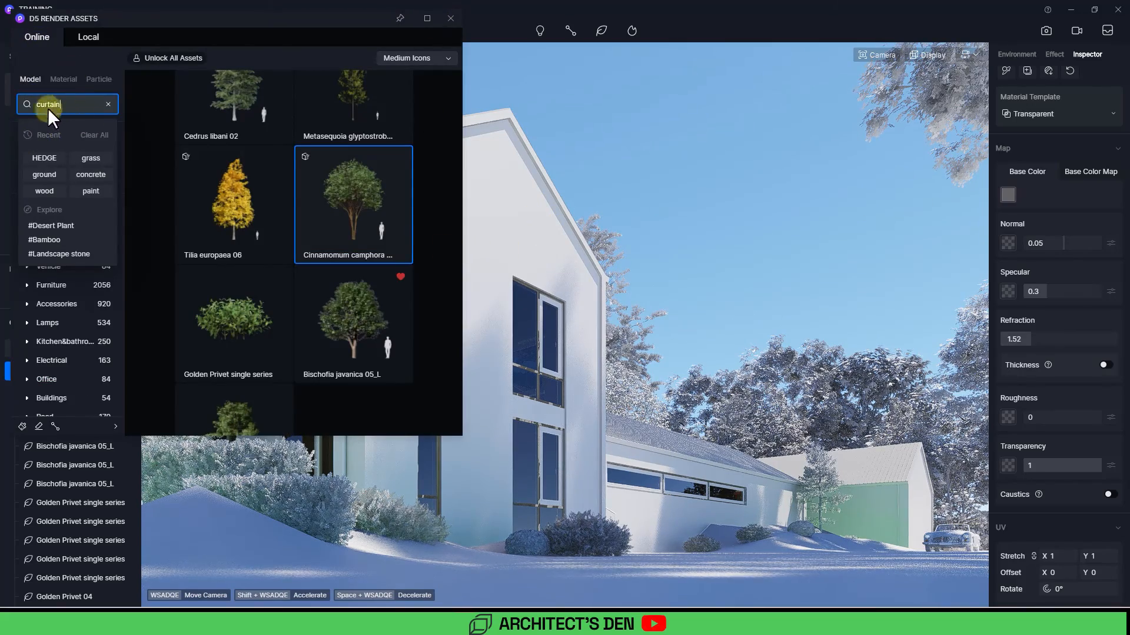
click(135, 246)
click(26, 100)
click(66, 101)
click(427, 18)
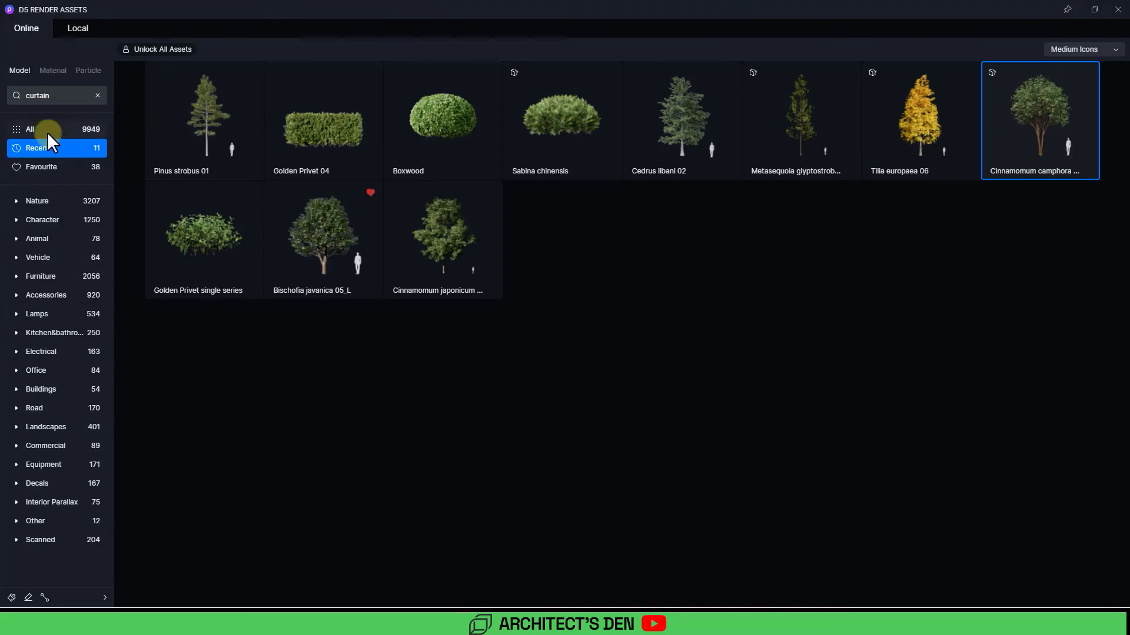
click(45, 129)
click(56, 97)
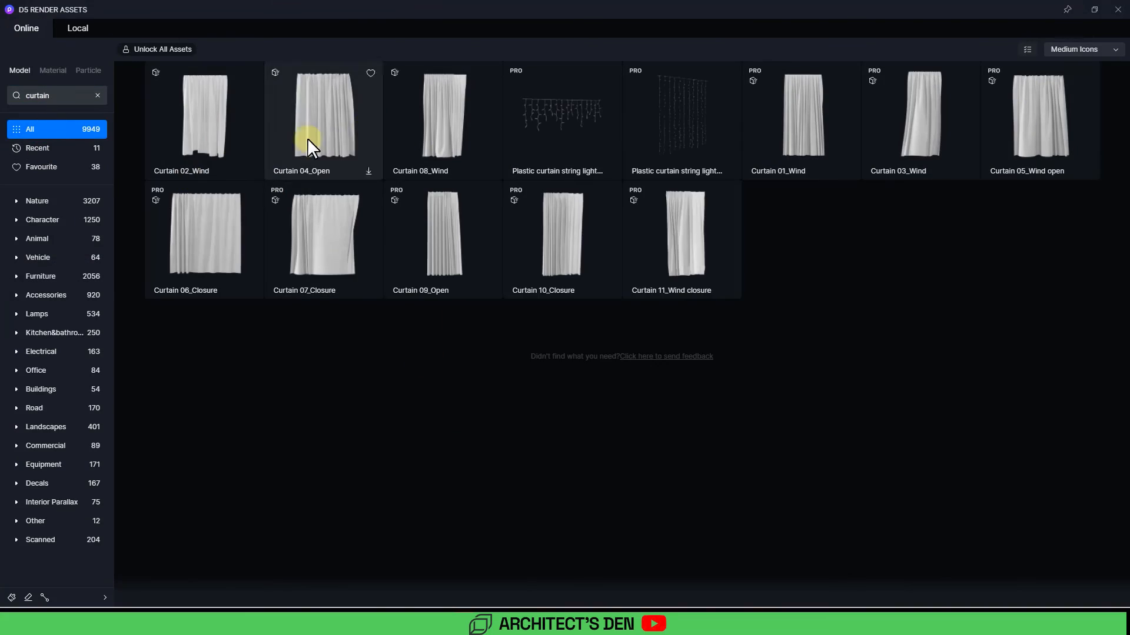
click(220, 121)
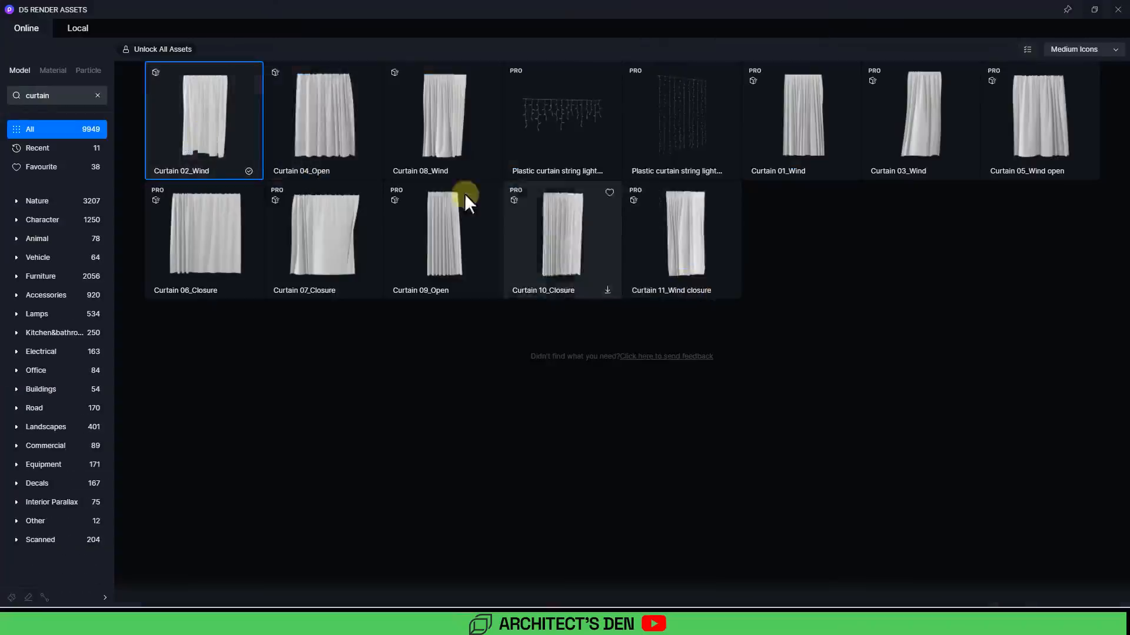
click(1095, 11)
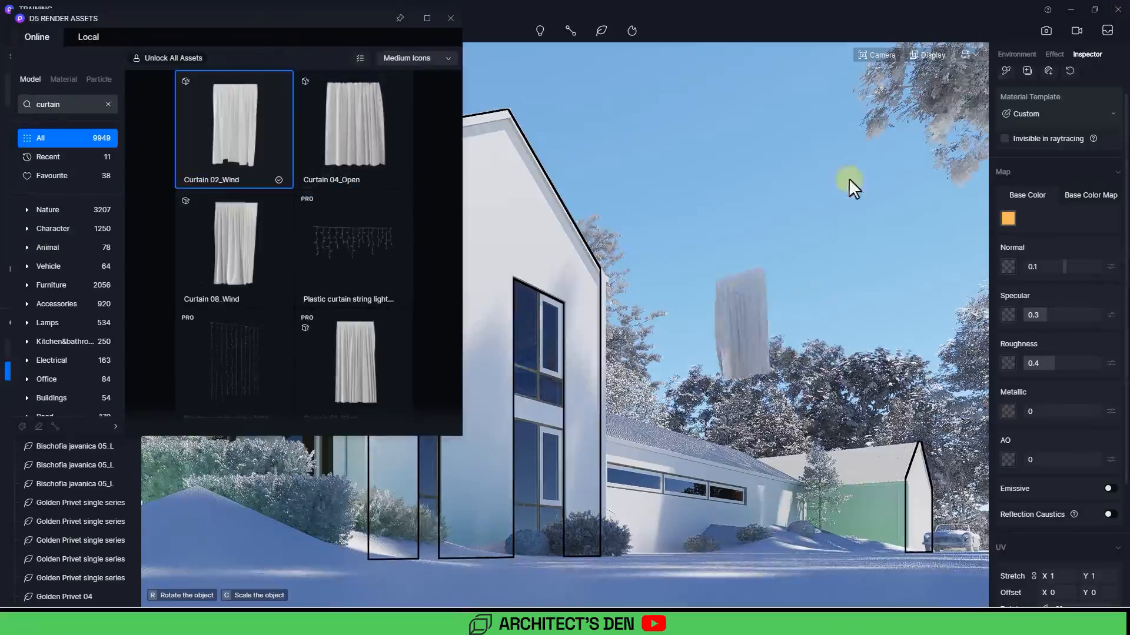
click(444, 243)
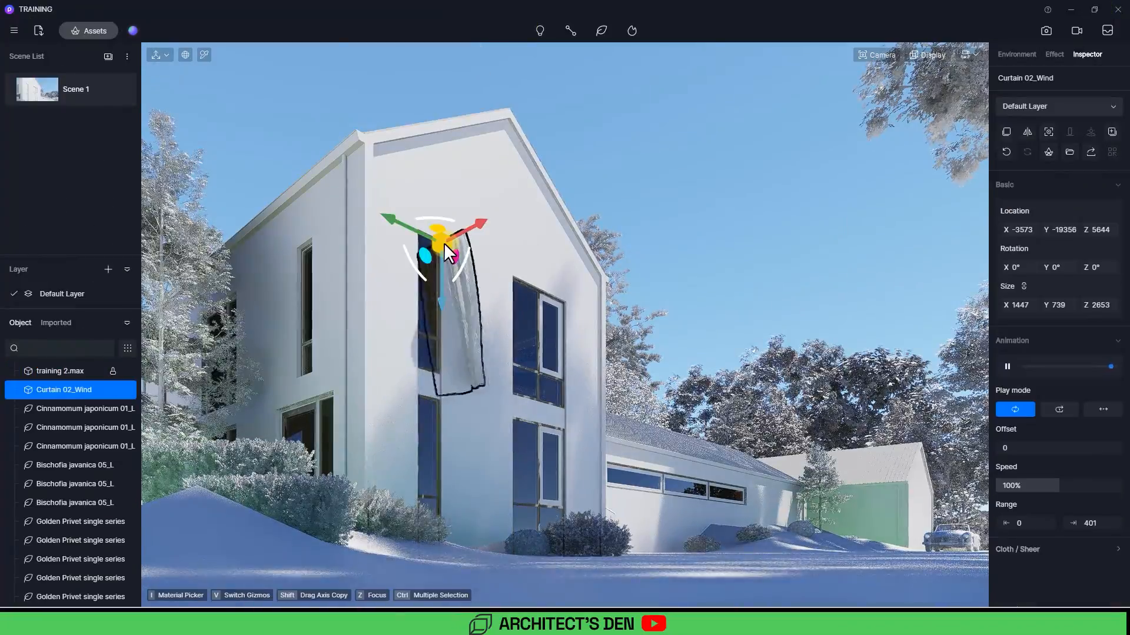
Step: Switch to top view with wireframe display and rotate the curtain to 270° about Z
key(t)
scroll(639, 454, up, 5)
middle_drag(639, 454, 552, 408)
scroll(552, 412, up, 5)
click(924, 54)
click(912, 136)
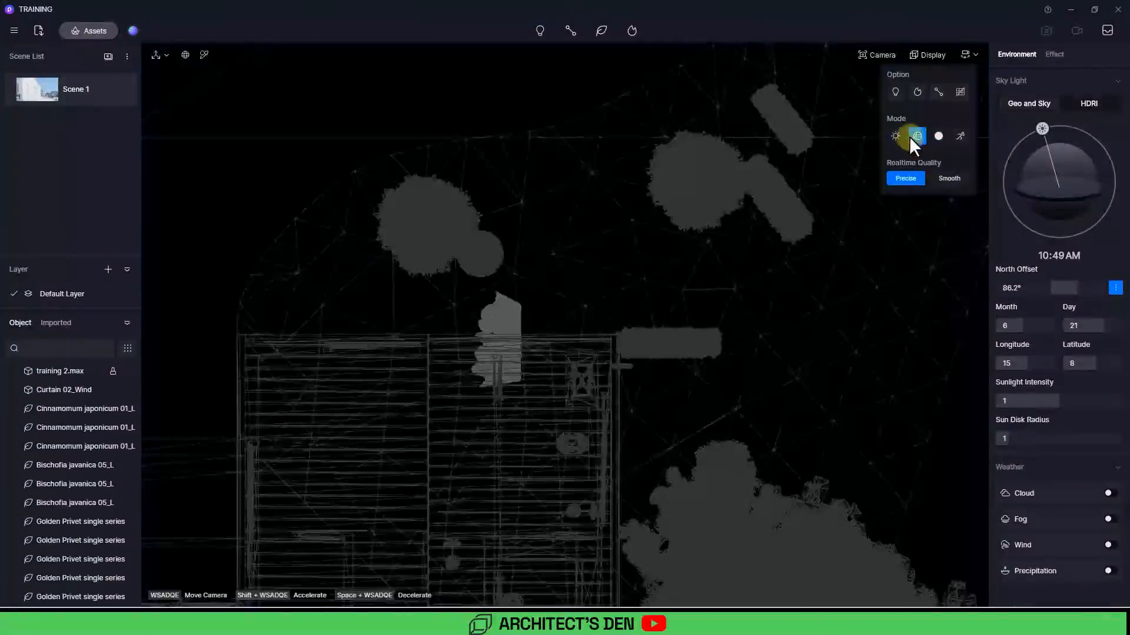
scroll(570, 323, up, 3)
click(493, 346)
drag(546, 315, 455, 280)
Step: Set the curtain animation speed to 111%, play mode to Rewind and range end to 385
click(1008, 366)
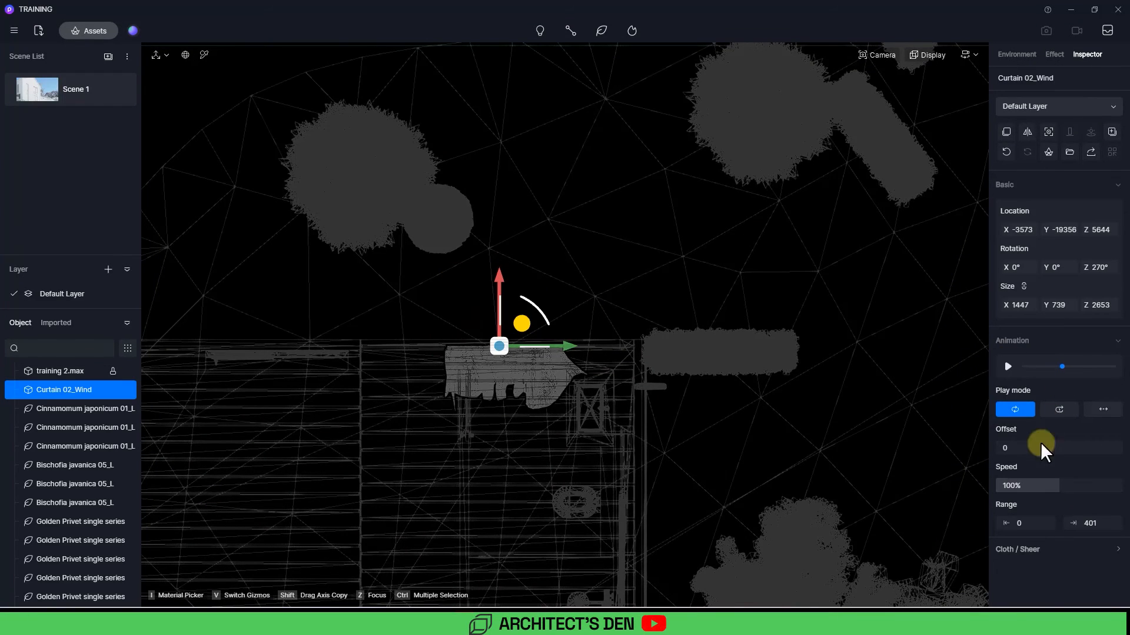
drag(1034, 485, 1067, 485)
drag(1054, 449, 994, 449)
click(1060, 415)
click(1102, 414)
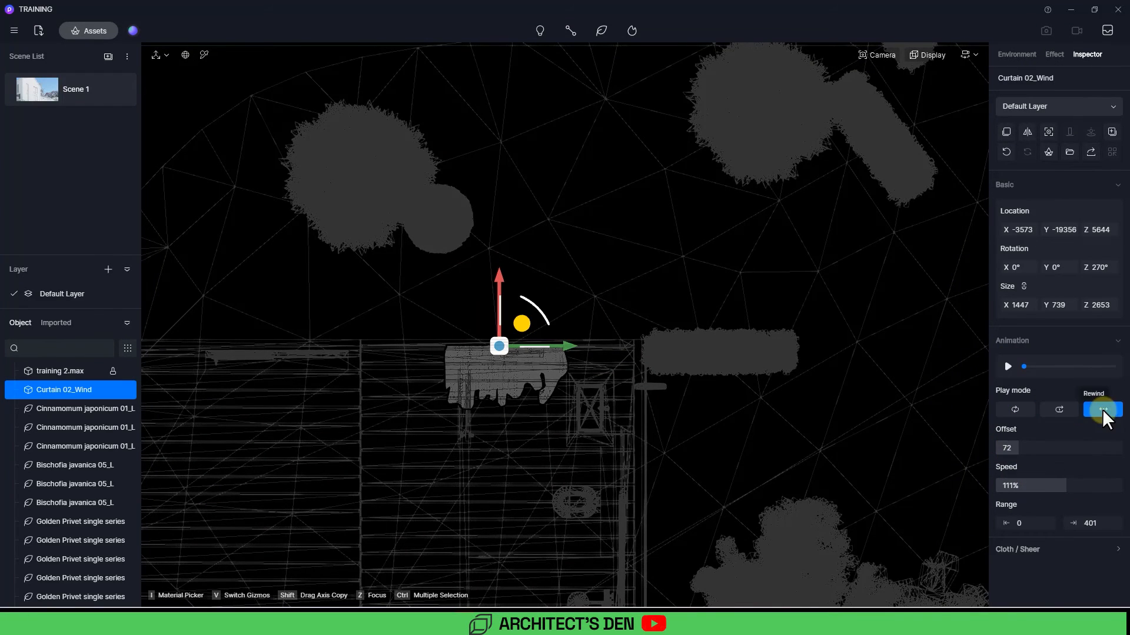
drag(1035, 528, 1049, 528)
drag(1097, 527, 1092, 528)
Step: Pick a white sheer cloth preset for the curtain and set the animation range start to 82
click(1088, 550)
scroll(1071, 530, down, 3)
click(1009, 518)
scroll(1041, 447, down, 3)
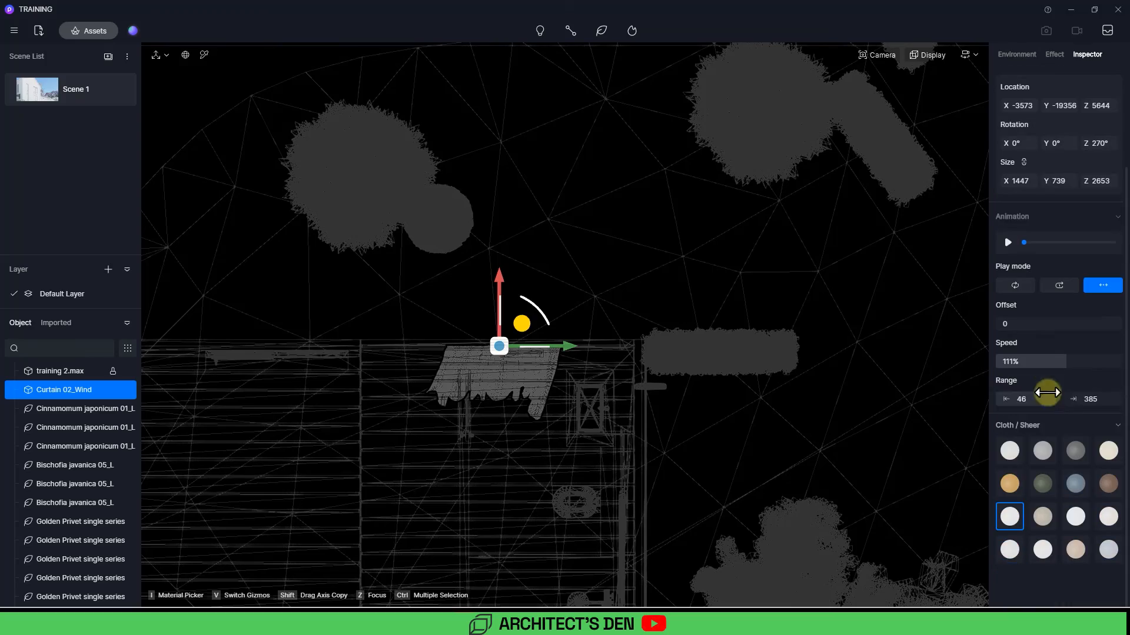
drag(1033, 404, 1055, 403)
Step: Unlock the curtain's proportional scaling and set its X size to about 750
drag(499, 278, 497, 285)
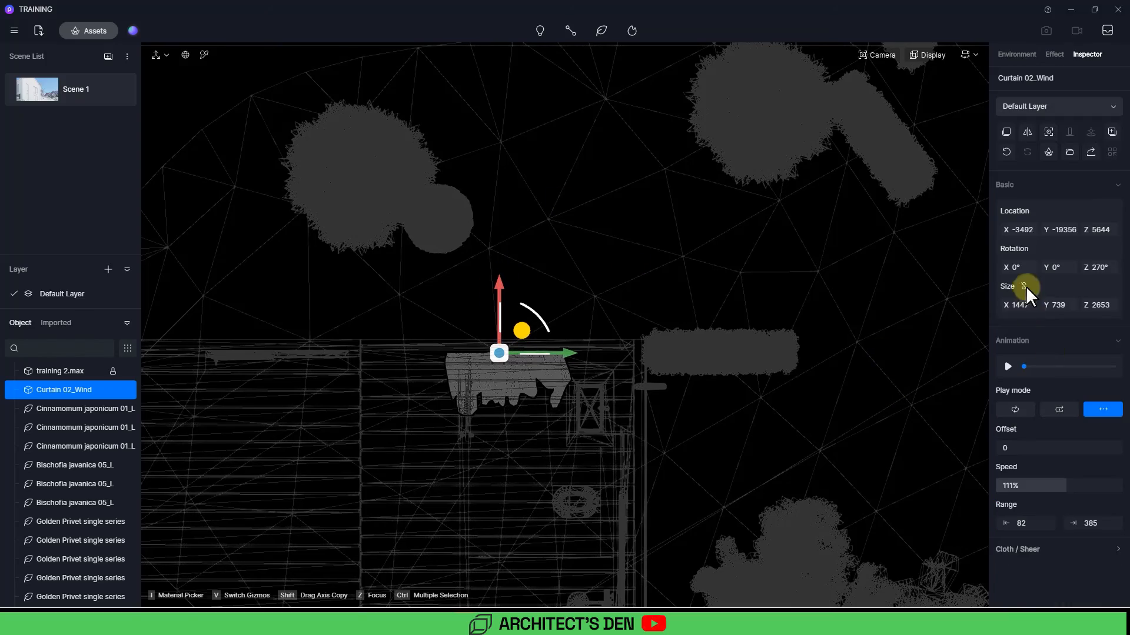
click(1024, 287)
drag(1018, 305, 1054, 308)
Step: Reposition the curtain to about X -3492, Y -19705 inside the window, checking from Scene 1
drag(579, 354, 620, 354)
click(37, 93)
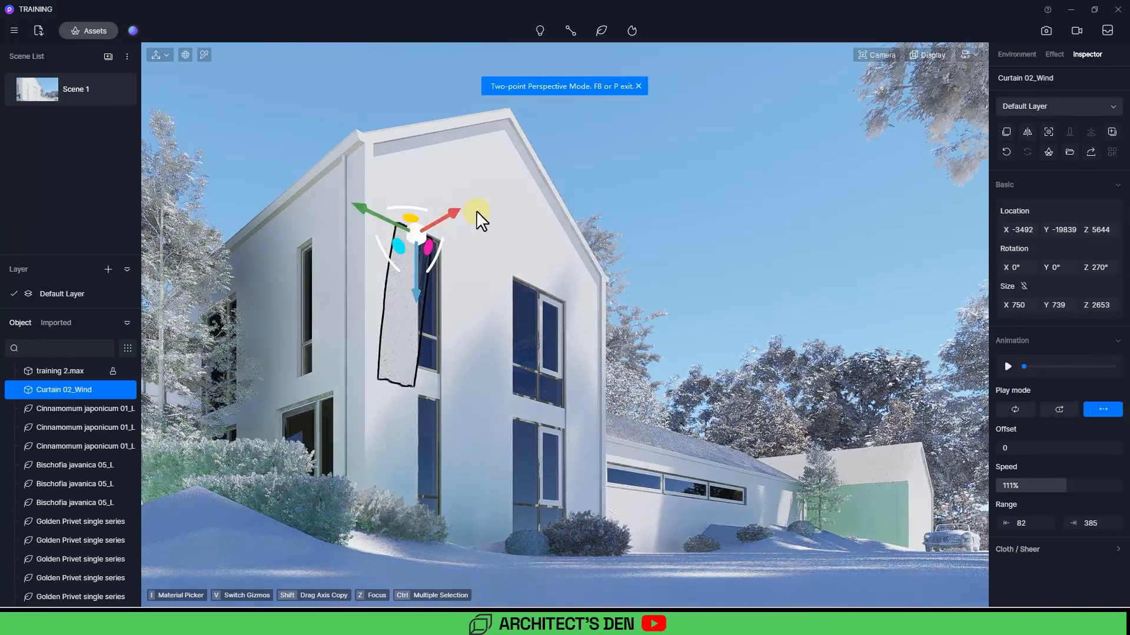
click(476, 211)
click(61, 391)
drag(360, 207, 369, 210)
Step: Place a Curtain 04_Open asset in the gable's upper right window
click(88, 30)
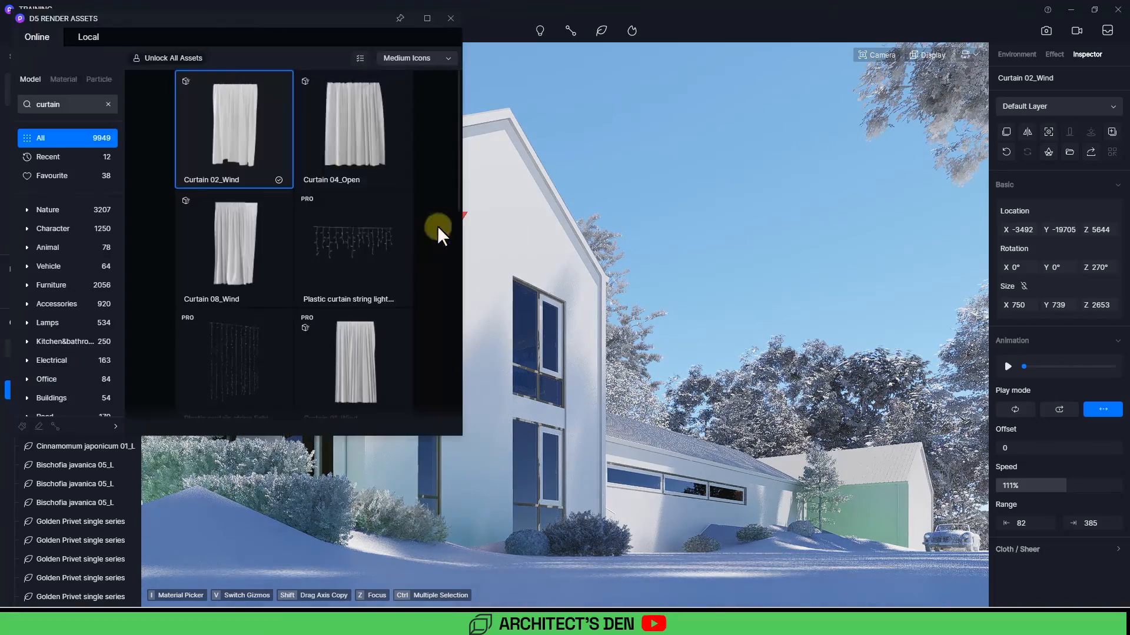
click(356, 132)
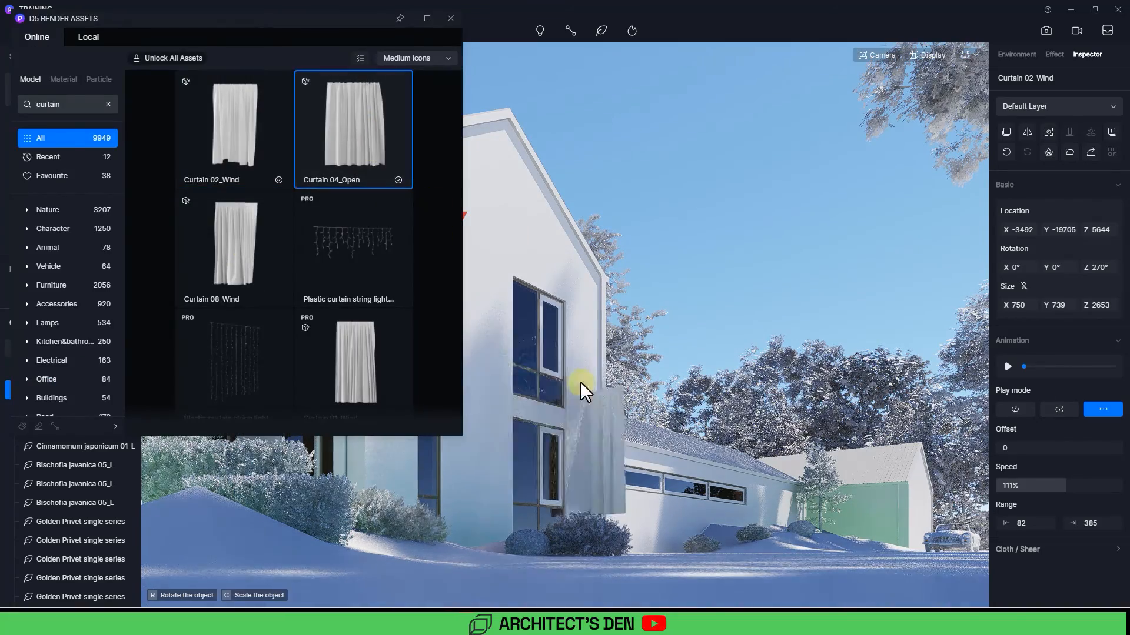
click(539, 286)
drag(549, 270, 474, 283)
click(587, 271)
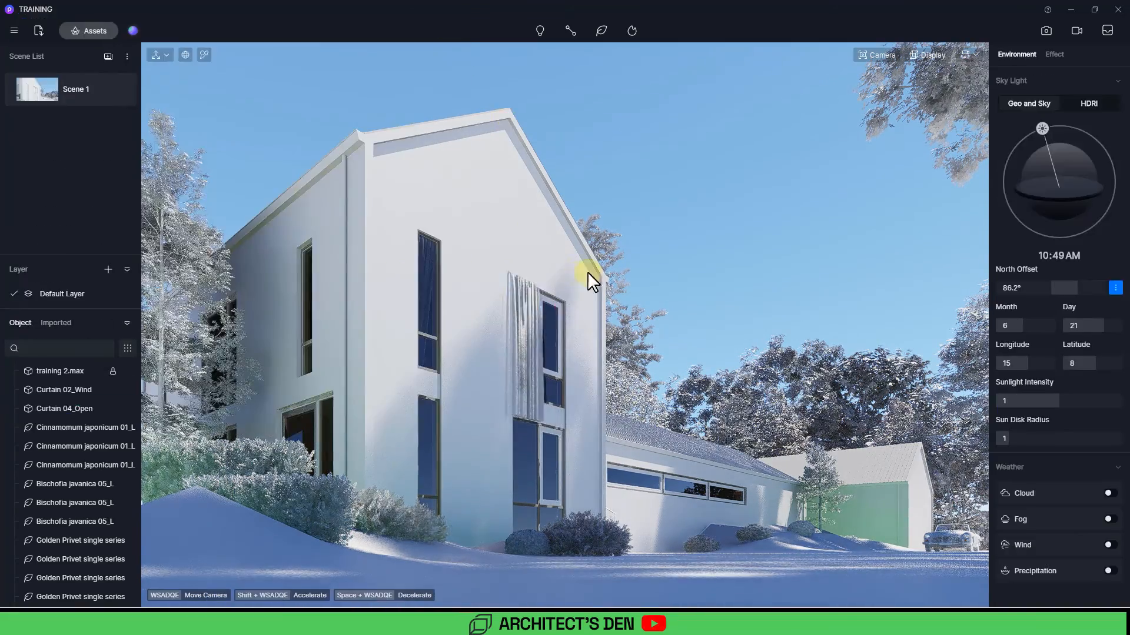
Step: Duplicate Curtain 04_Open and arrange the copies across the gable's other windows in wireframe top view
click(547, 295)
drag(575, 270, 433, 396)
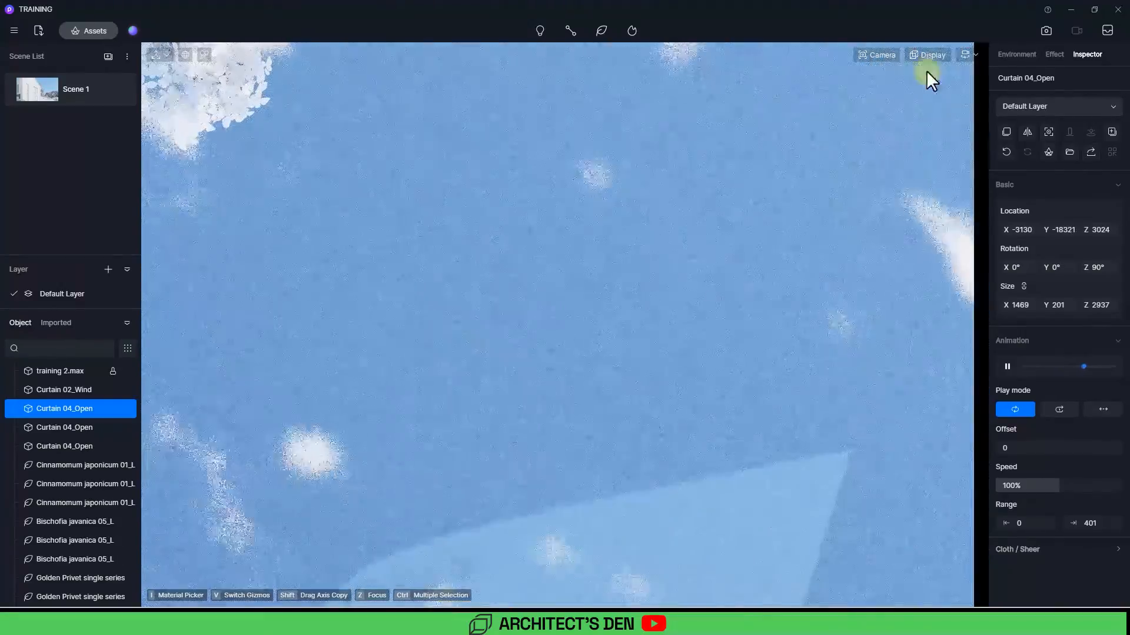
click(928, 56)
click(918, 135)
scroll(620, 334, down, 5)
middle_drag(329, 129, 448, 268)
shift+drag(523, 271, 577, 307)
scroll(542, 323, up, 2)
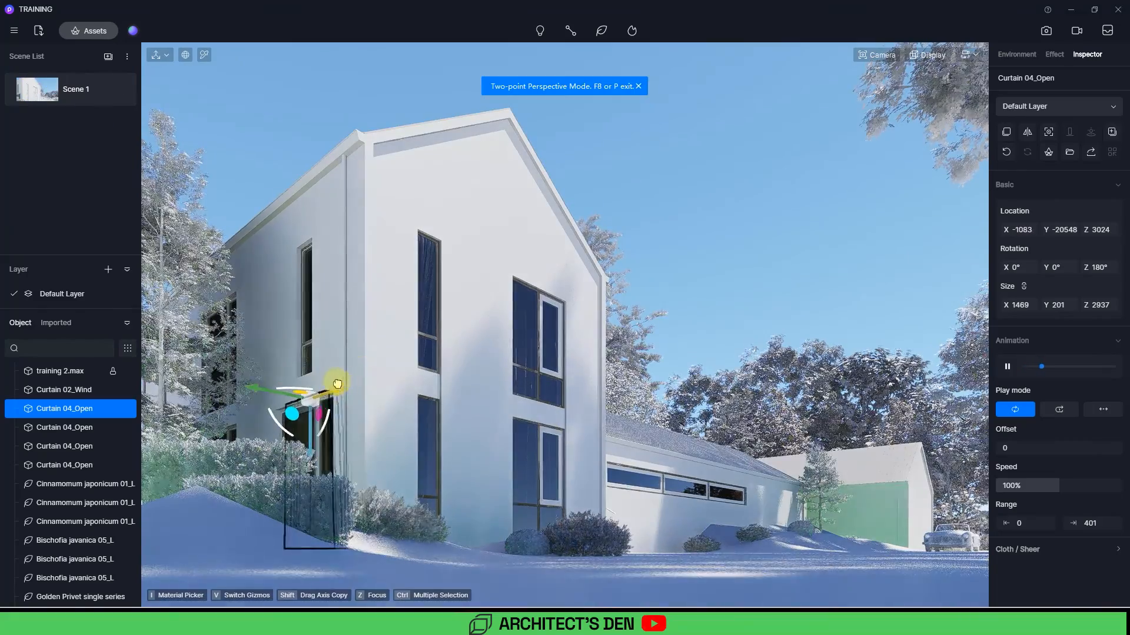
click(727, 244)
Step: Set the window glass base color brightness to 83 and its transparency to 0.8
key(i)
click(532, 318)
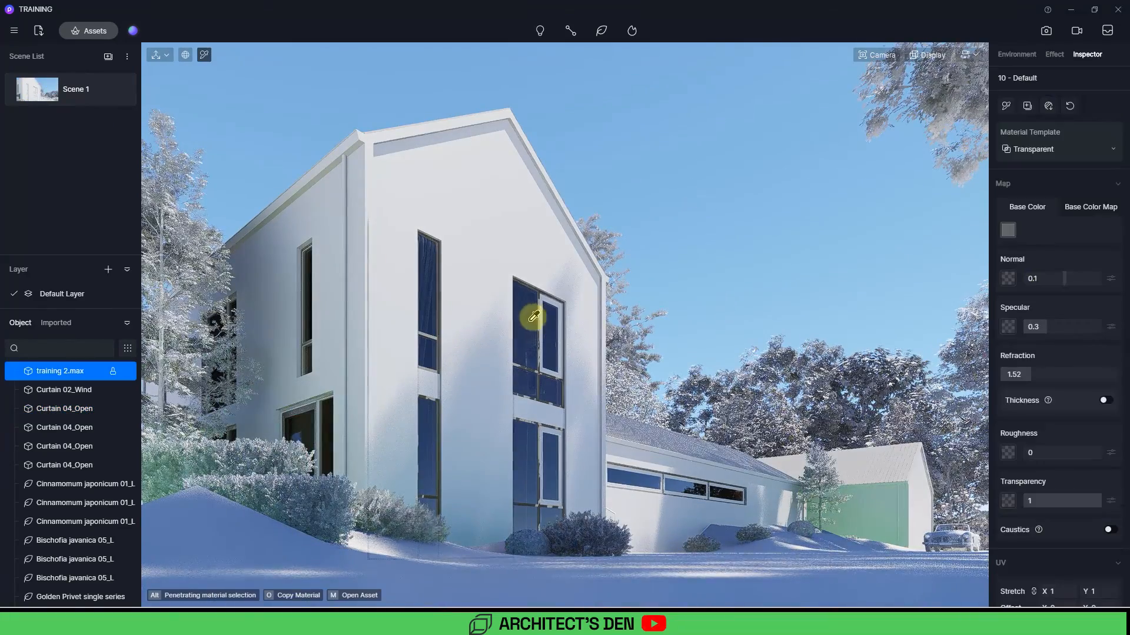
scroll(1062, 451, down, 3)
scroll(1062, 451, up, 3)
click(1010, 229)
mouse_move(1000, 276)
mouse_down()
mouse_move(991, 287)
mouse_move(983, 273)
mouse_move(987, 285)
mouse_up()
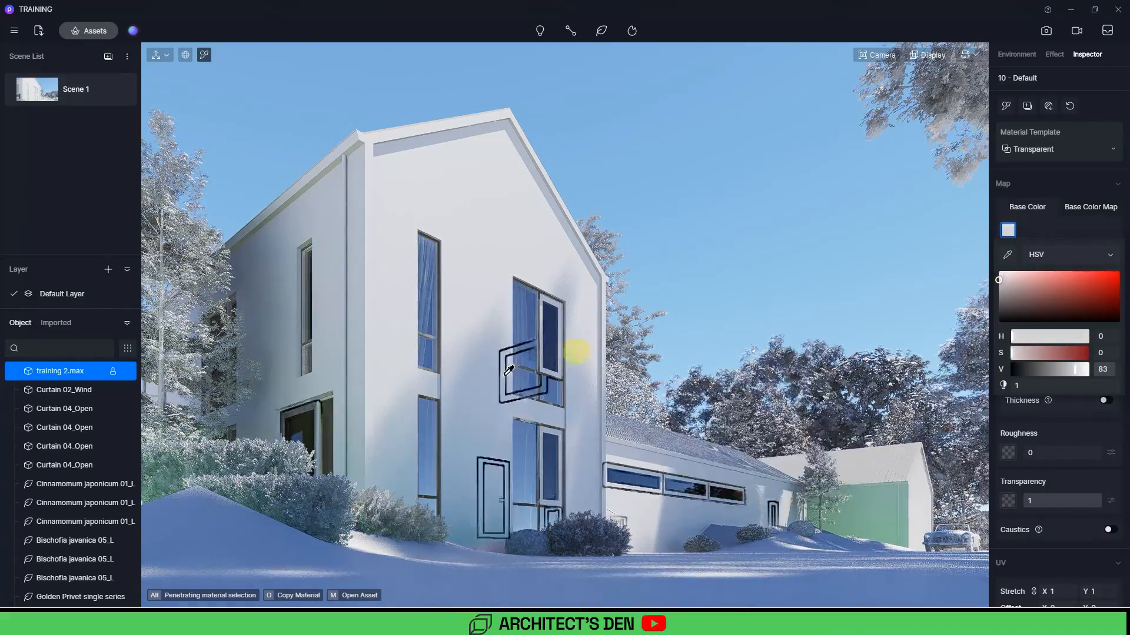
drag(1086, 501, 1084, 499)
click(1008, 230)
click(998, 276)
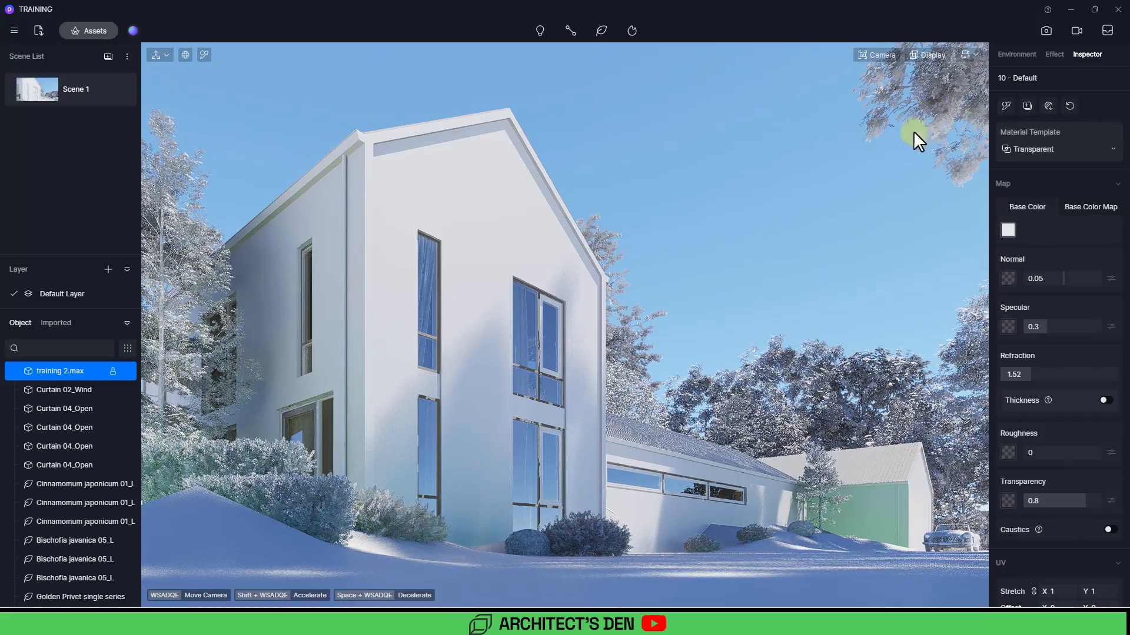
Step: Try lowering two Cinnamomum japonicum trees in front view, then undo the move
scroll(566, 330, down, 5)
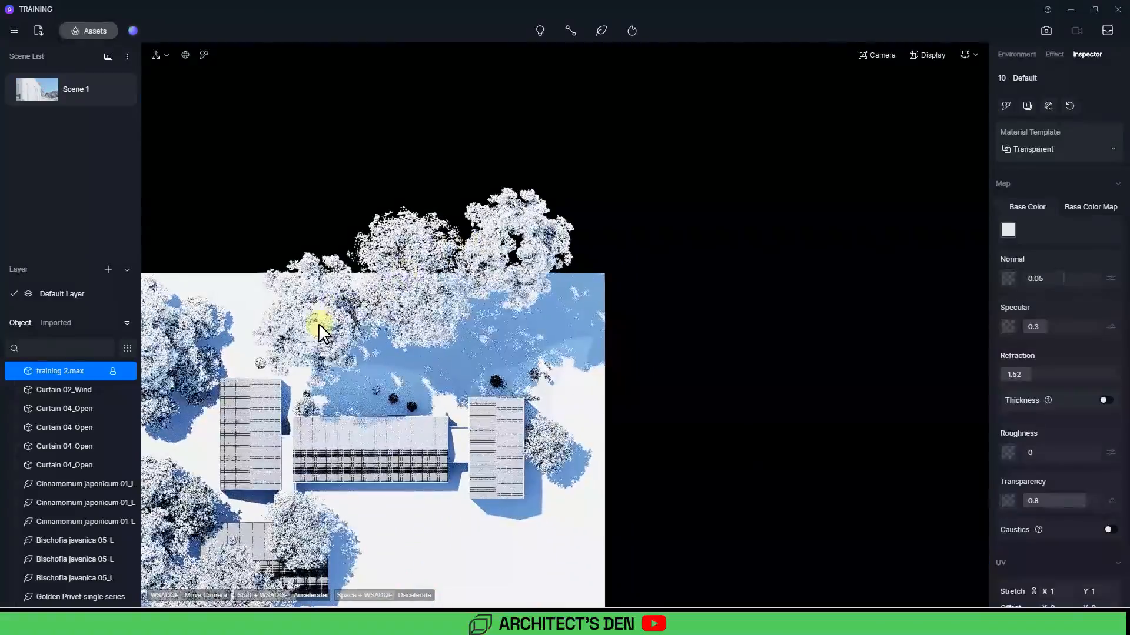
click(319, 324)
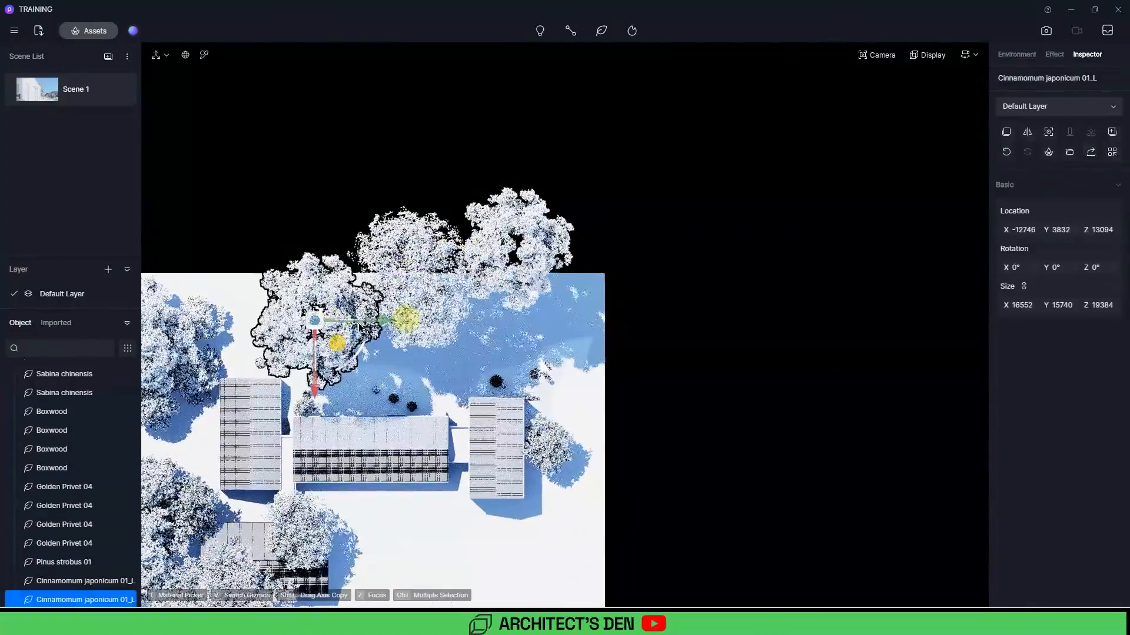
ctrl+click(534, 264)
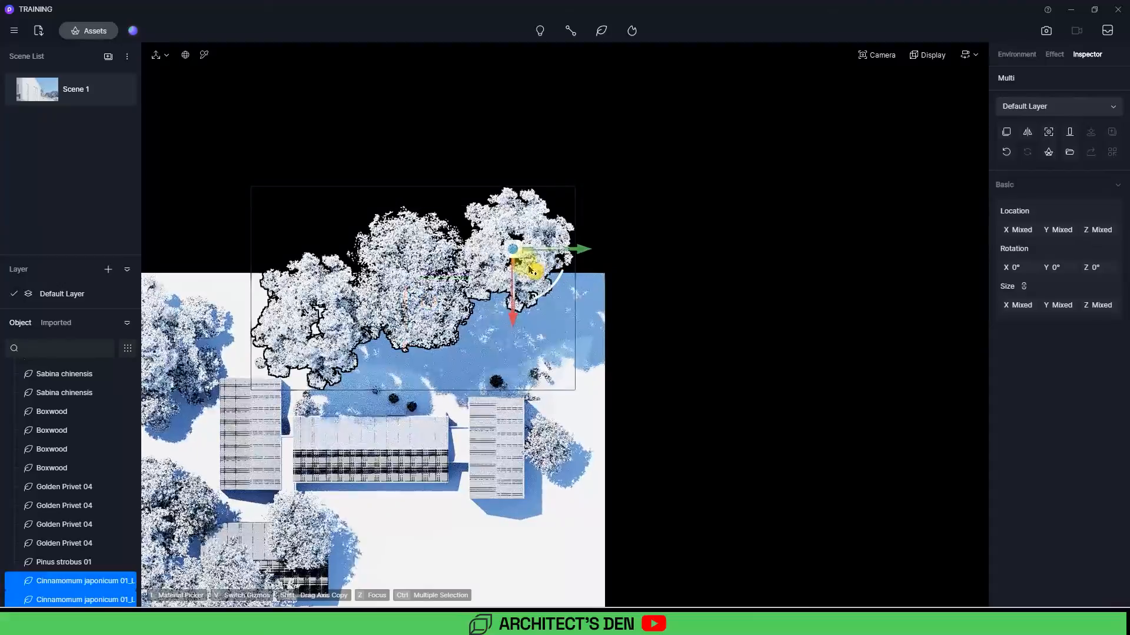
key(F3)
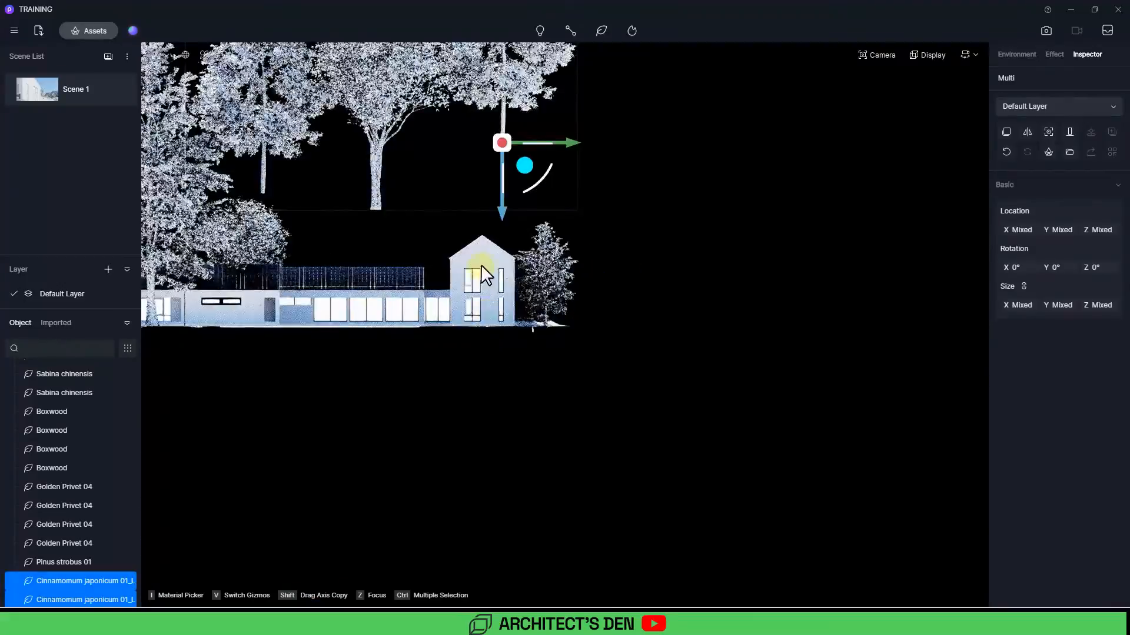
scroll(509, 286, down, 4)
middle_drag(534, 320, 627, 324)
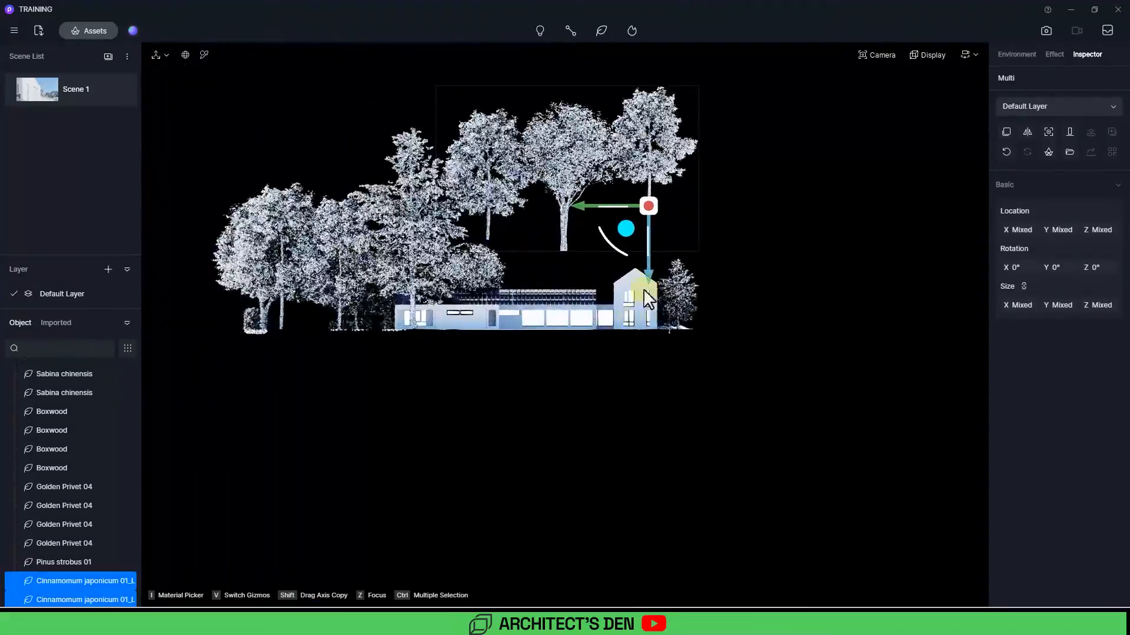
drag(647, 276, 651, 432)
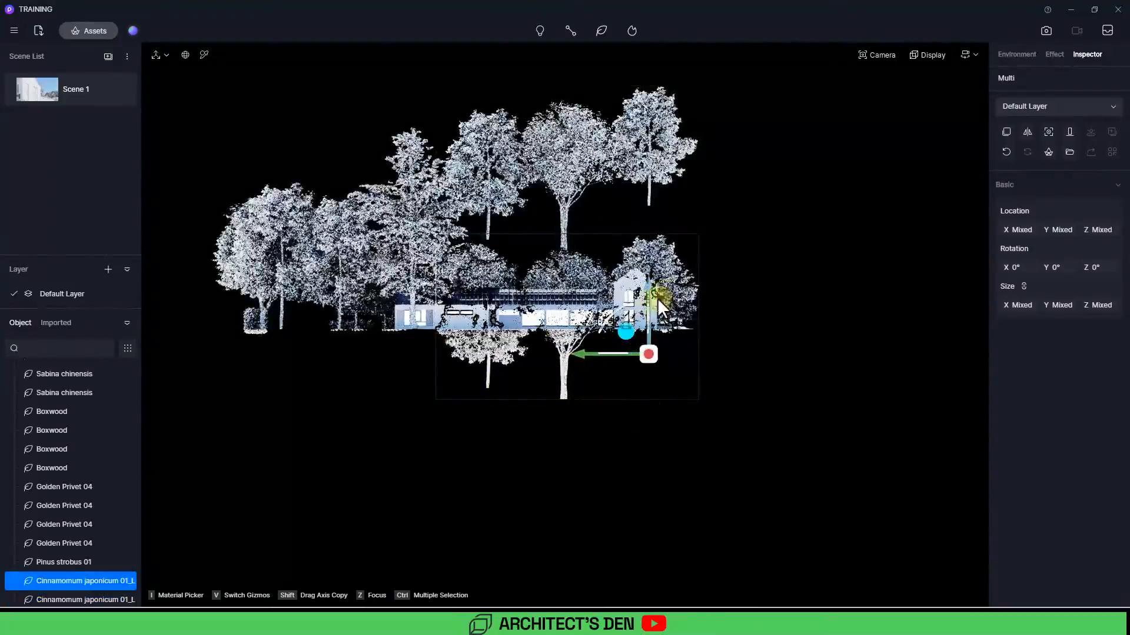
drag(647, 280, 647, 277)
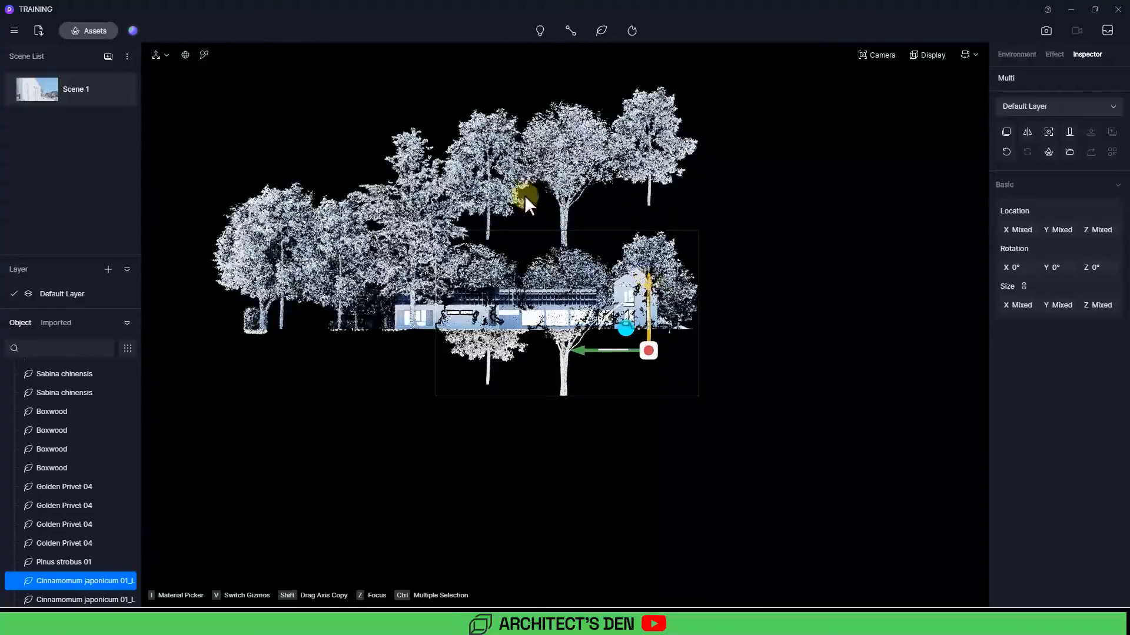
click(35, 94)
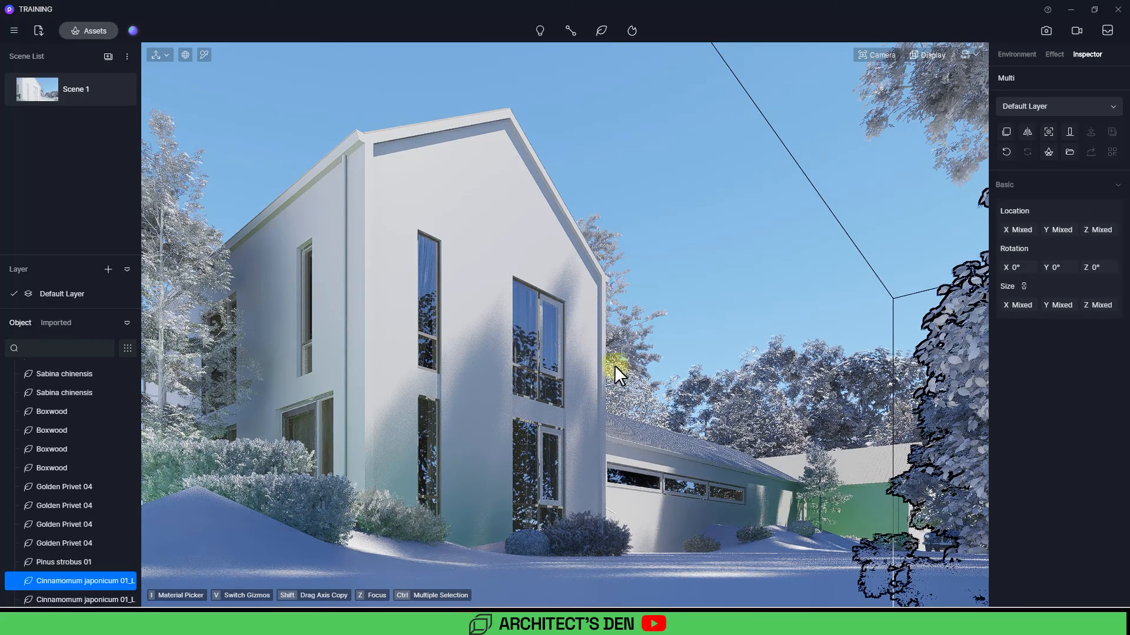
key(ctrl+z)
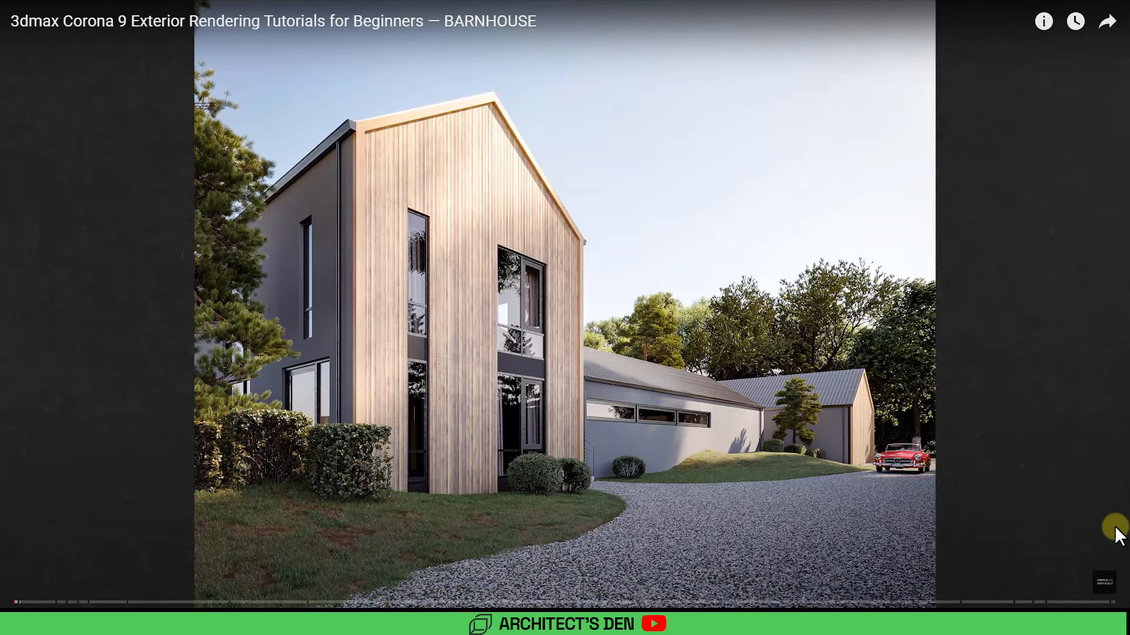
Step: Review the reference barnhouse exterior render in the browser, then return to D5 Render
key(Escape)
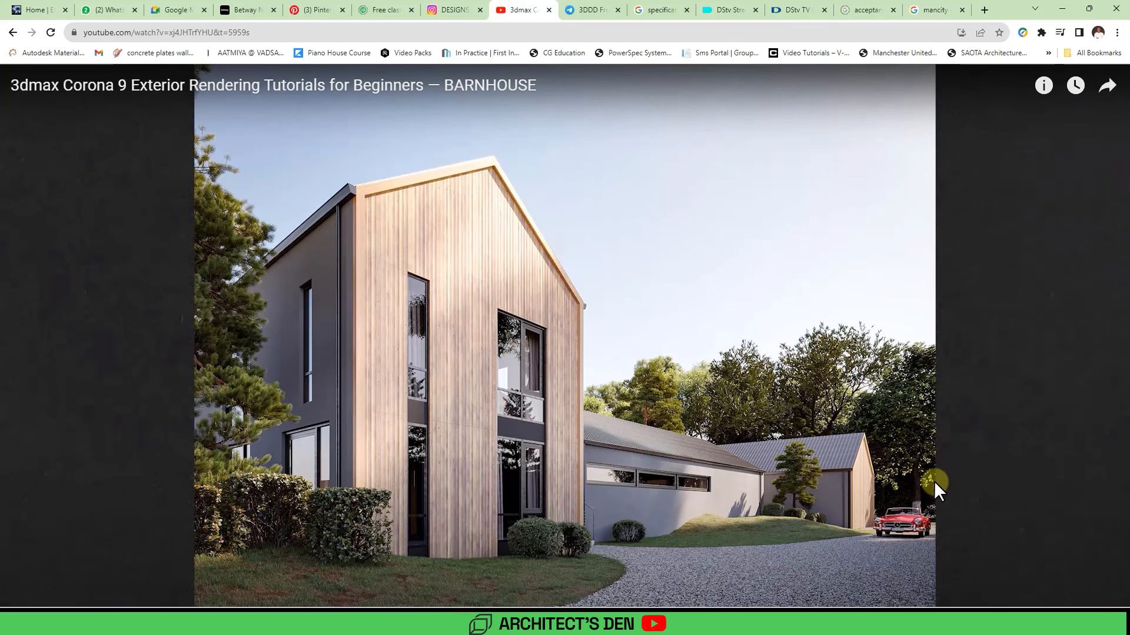
click(1062, 9)
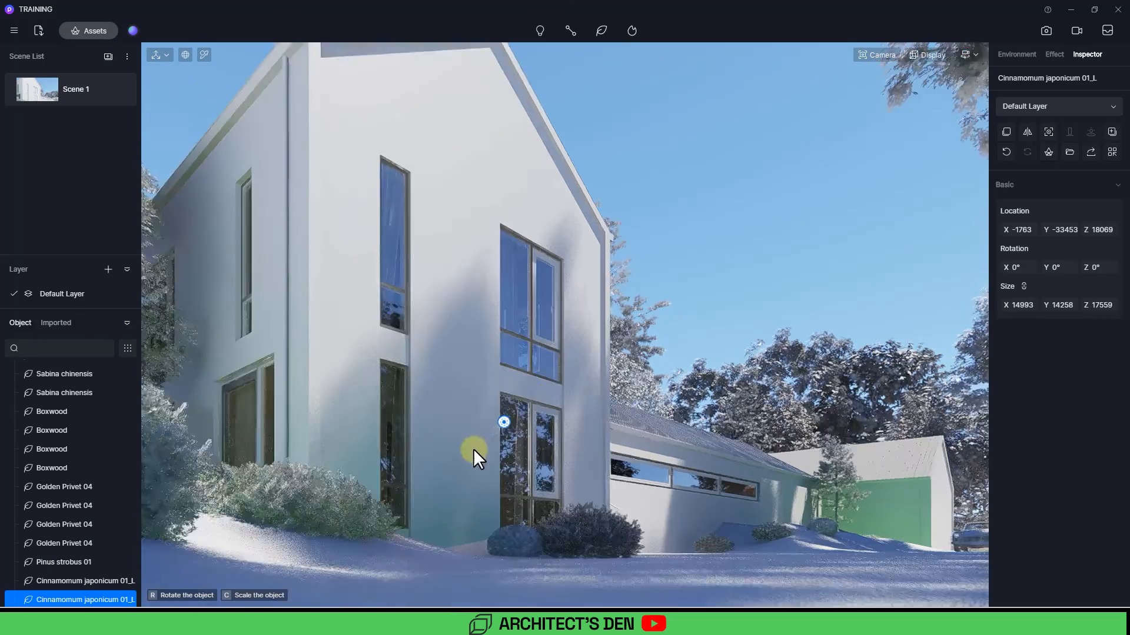
Step: Add a point light inside the ground-floor room behind the gable's lower window, at about Z 2899
scroll(473, 436, up, 4)
scroll(478, 397, up, 3)
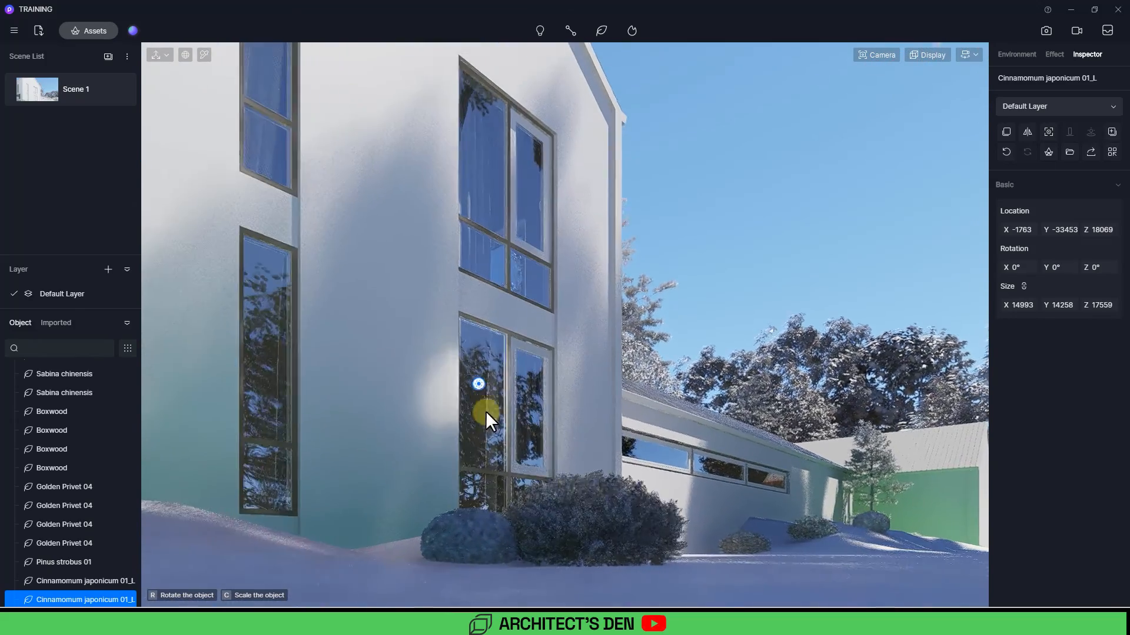
right_drag(485, 410, 413, 406)
scroll(441, 404, up, 2)
scroll(457, 383, up, 4)
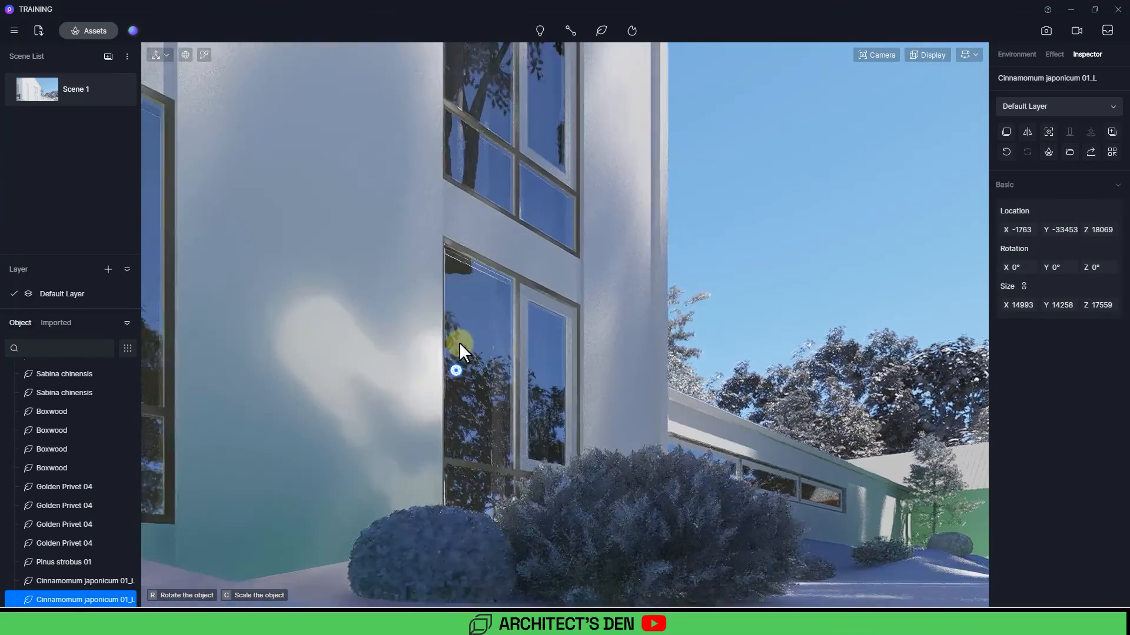
right_drag(448, 344, 408, 288)
click(443, 301)
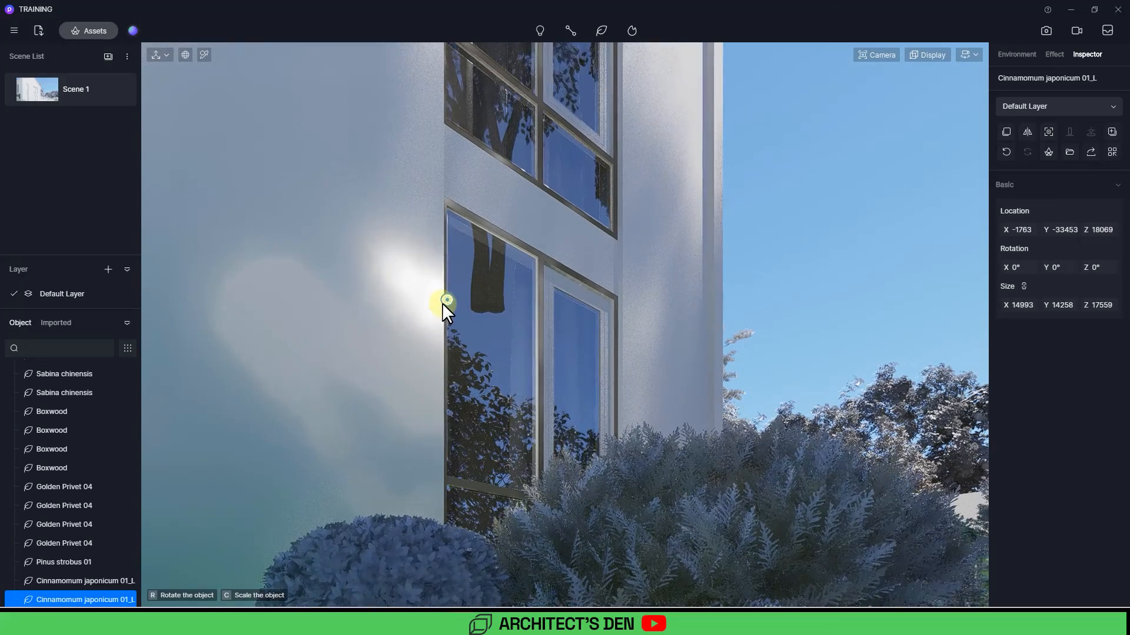
scroll(453, 276, up, 3)
scroll(464, 430, up, 7)
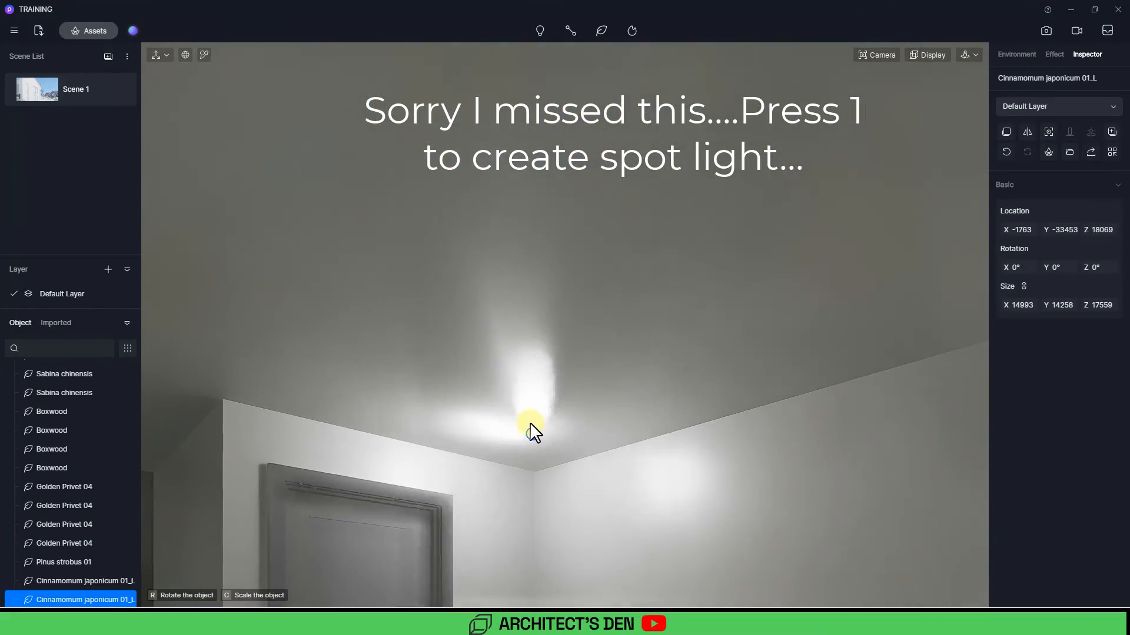
click(535, 471)
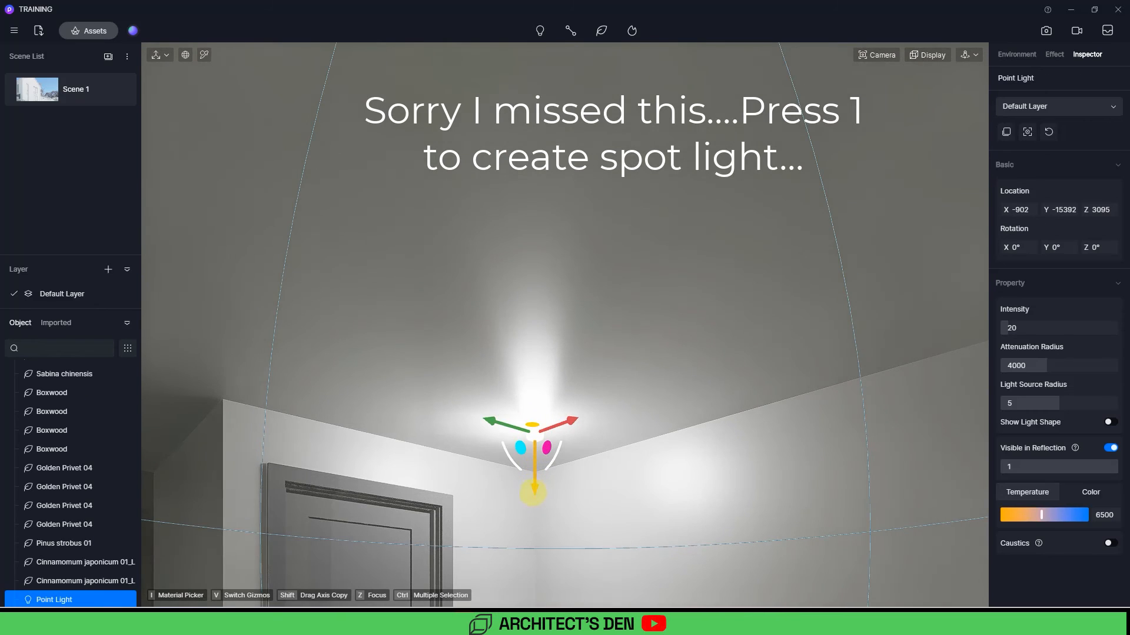
drag(533, 494, 534, 536)
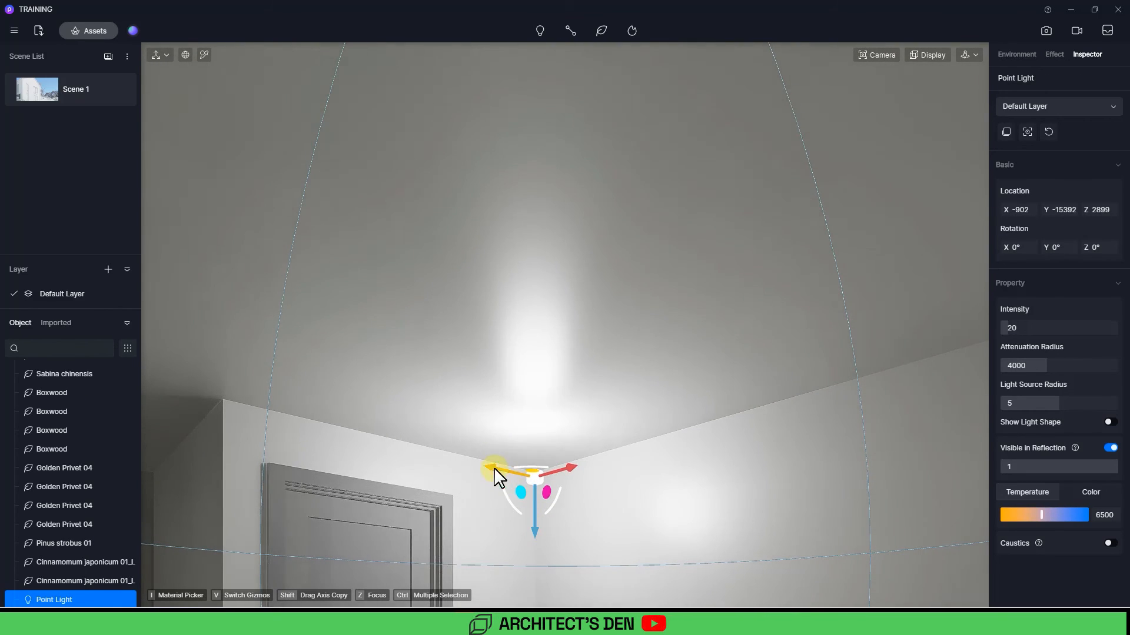
drag(494, 470, 515, 480)
click(47, 85)
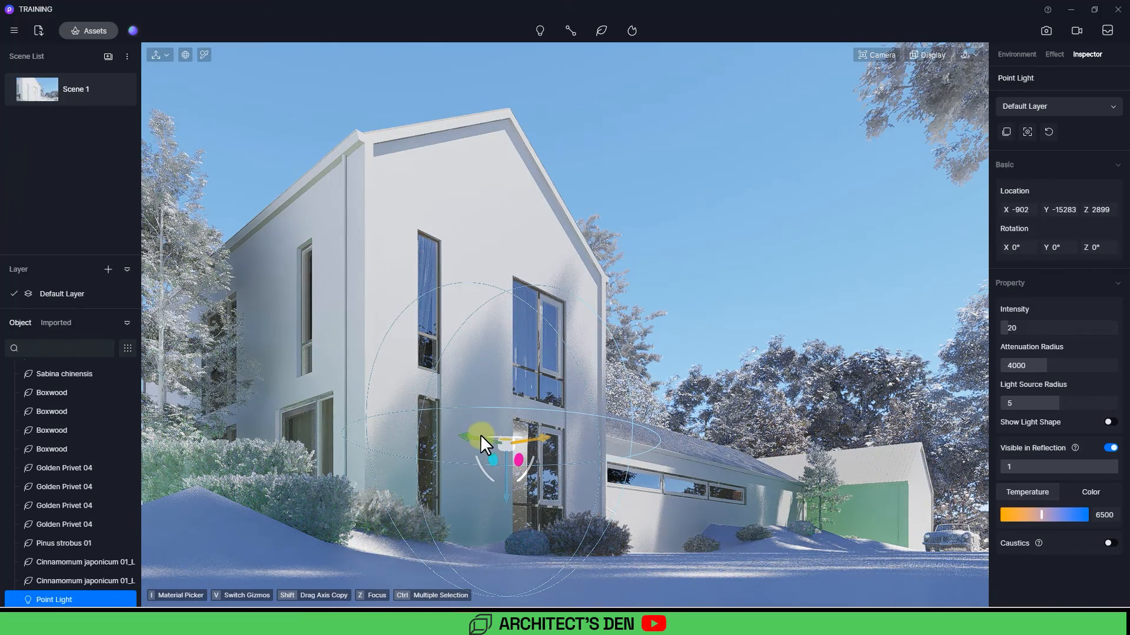
drag(469, 435, 478, 440)
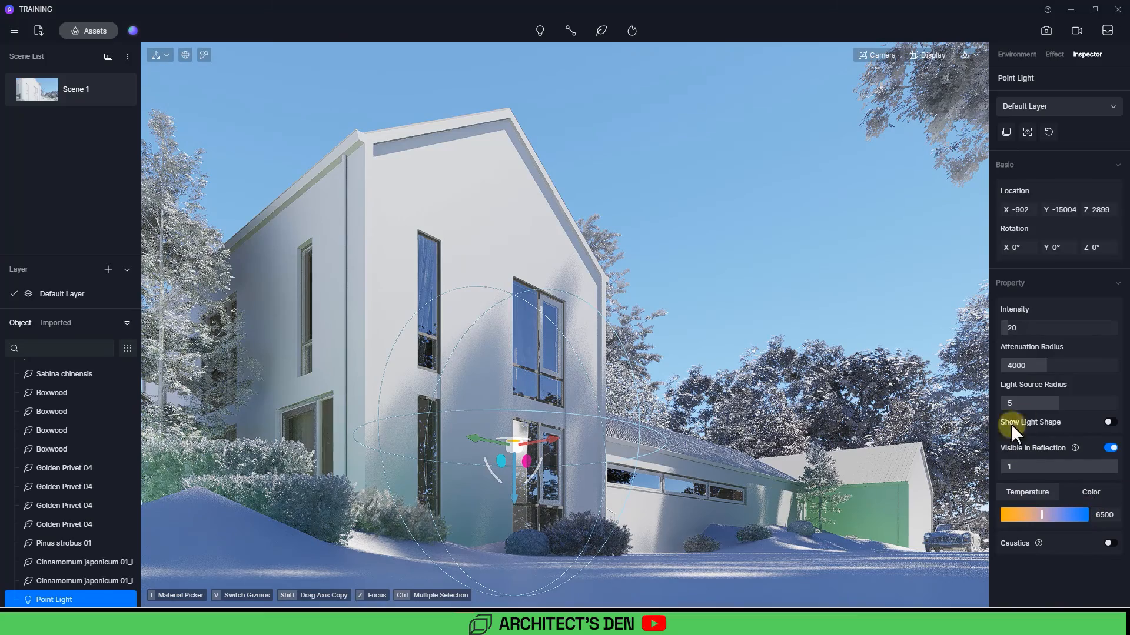
Step: Set the point light's attenuation radius to 1915, temperature to 3300 and intensity to 9
drag(1053, 370, 1017, 369)
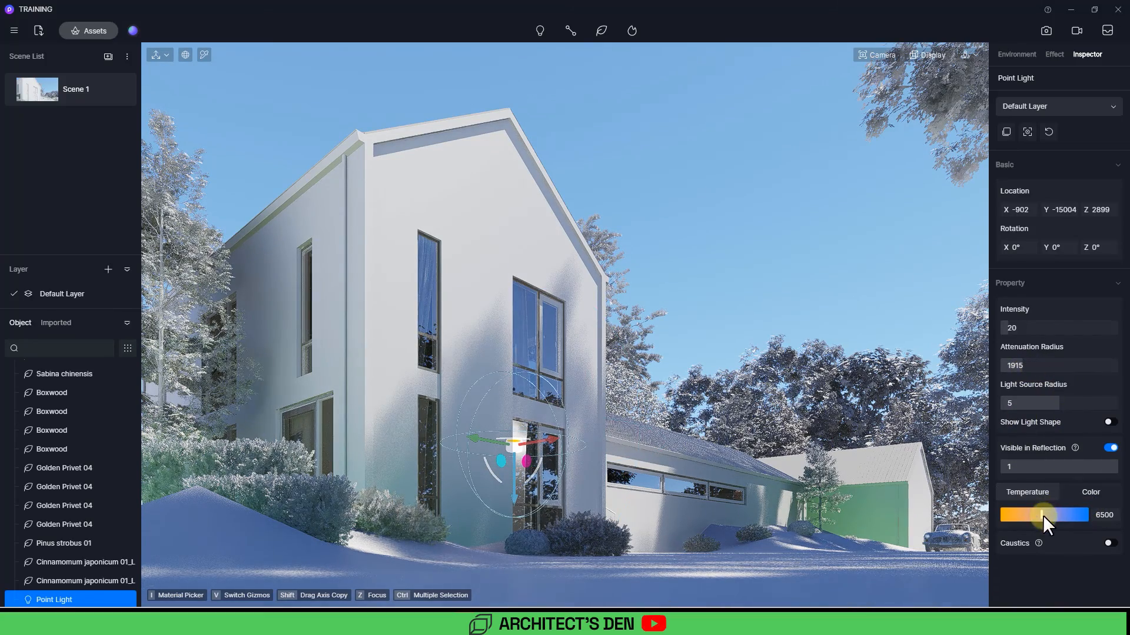
drag(1036, 515, 999, 514)
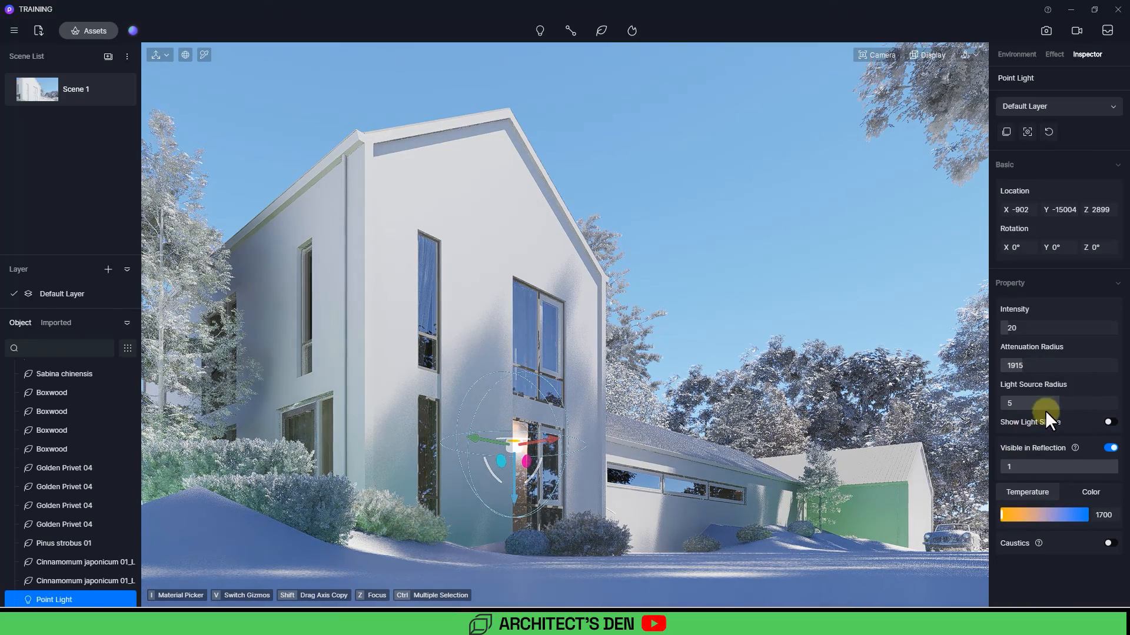
drag(1007, 333, 999, 332)
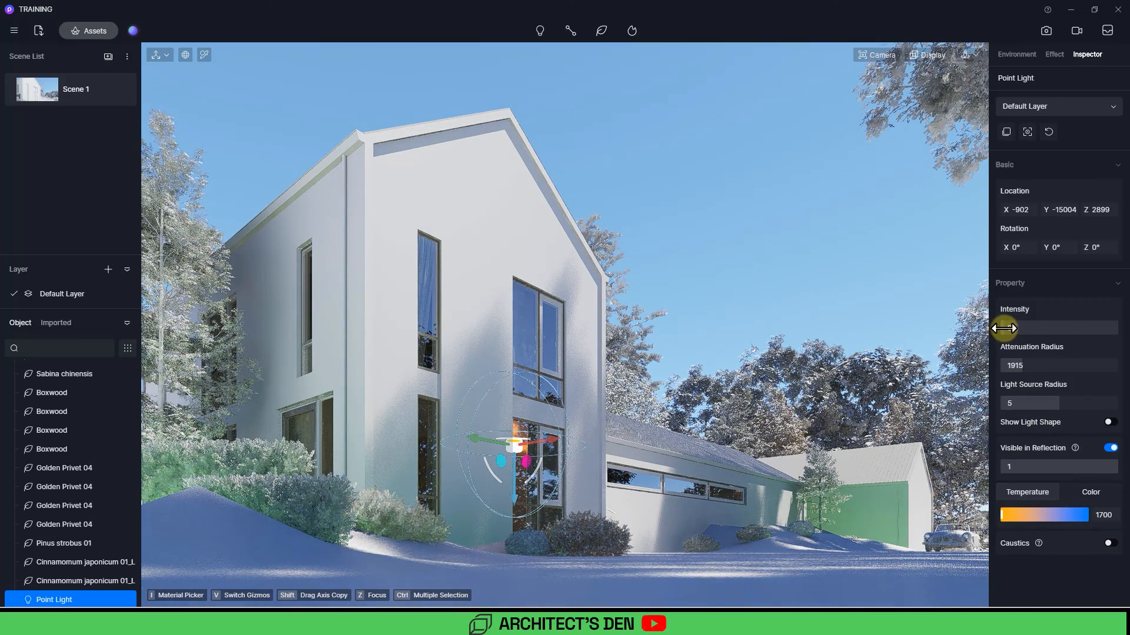
key(Escape)
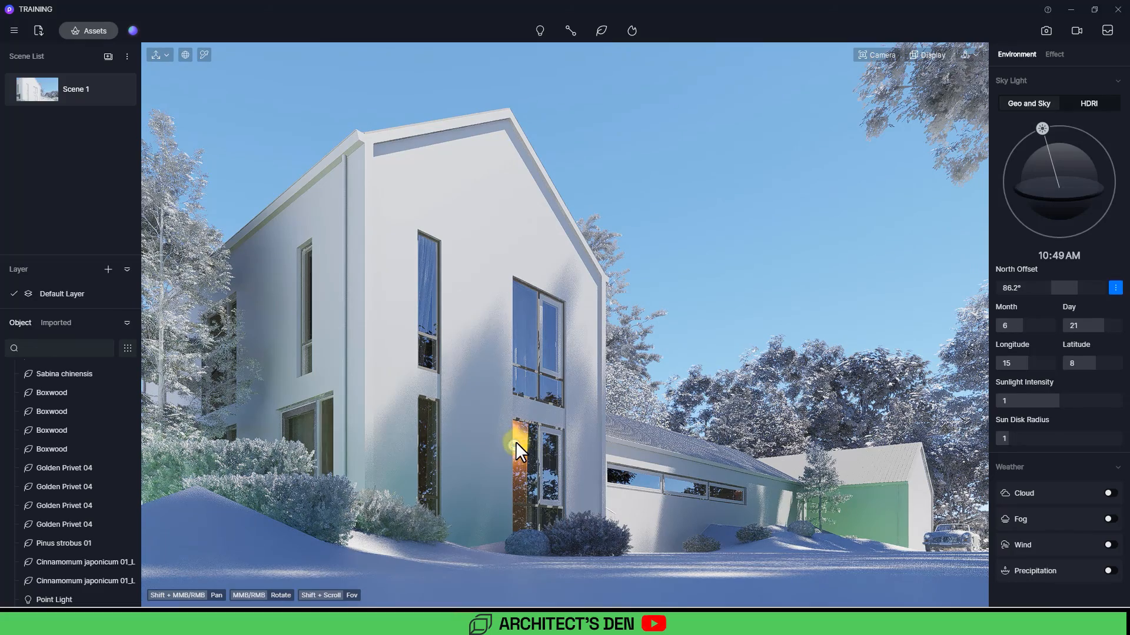
click(514, 443)
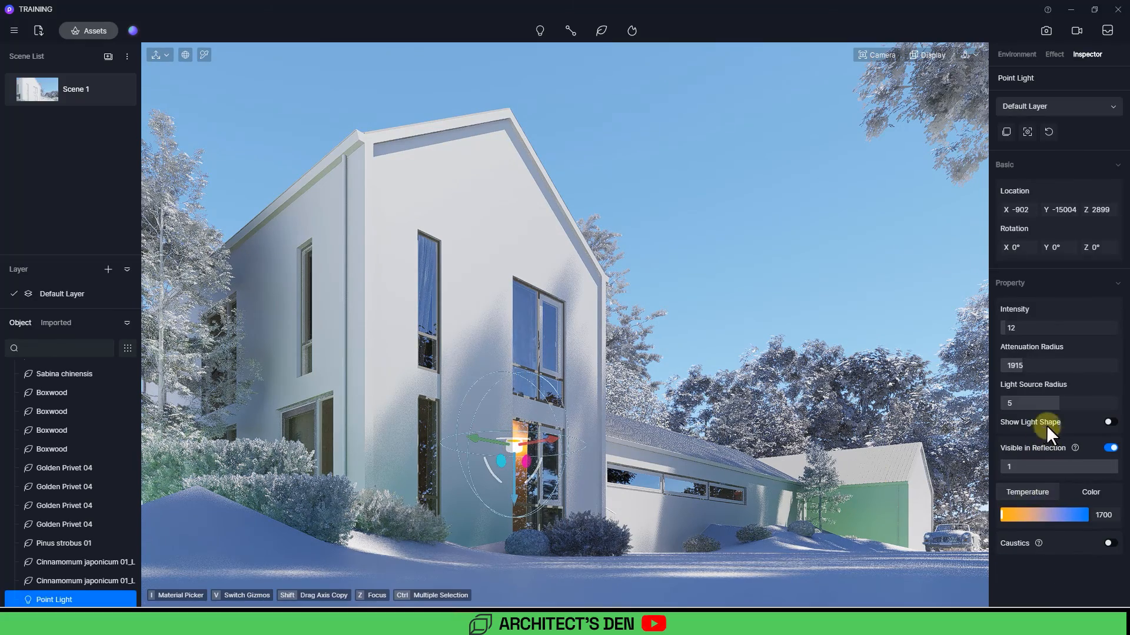
drag(1009, 515, 1012, 515)
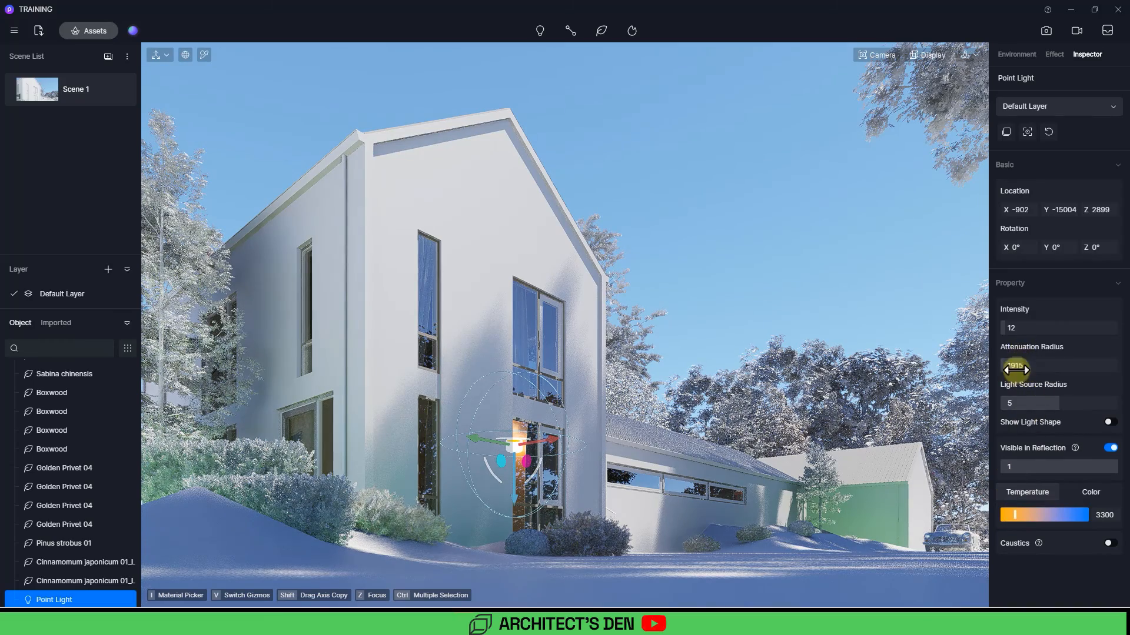
drag(1001, 327, 1004, 328)
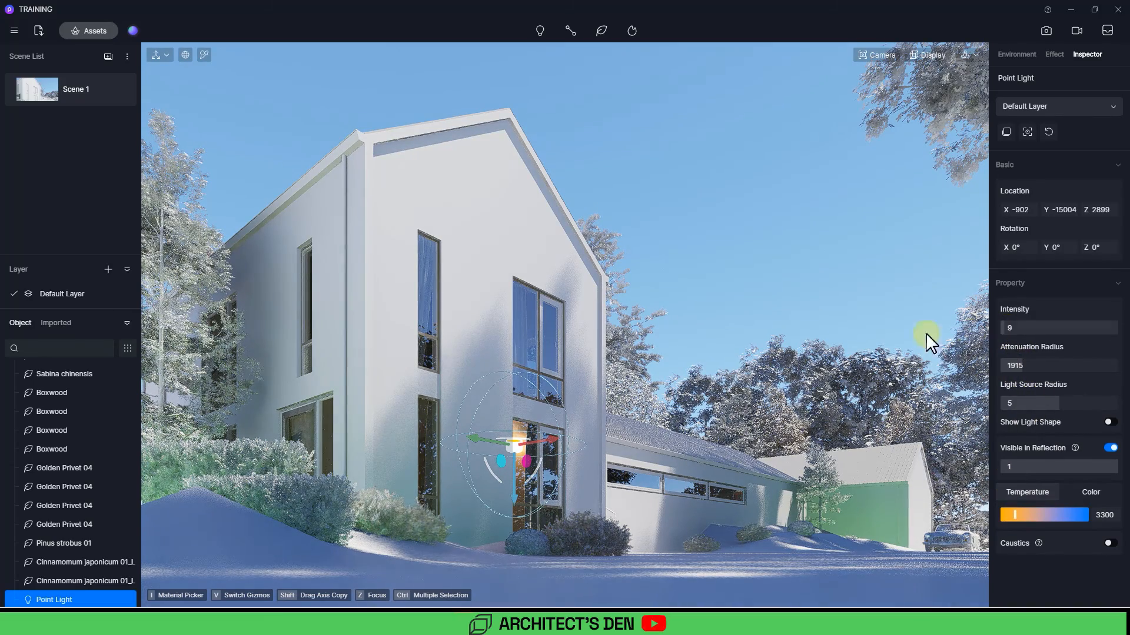
click(741, 279)
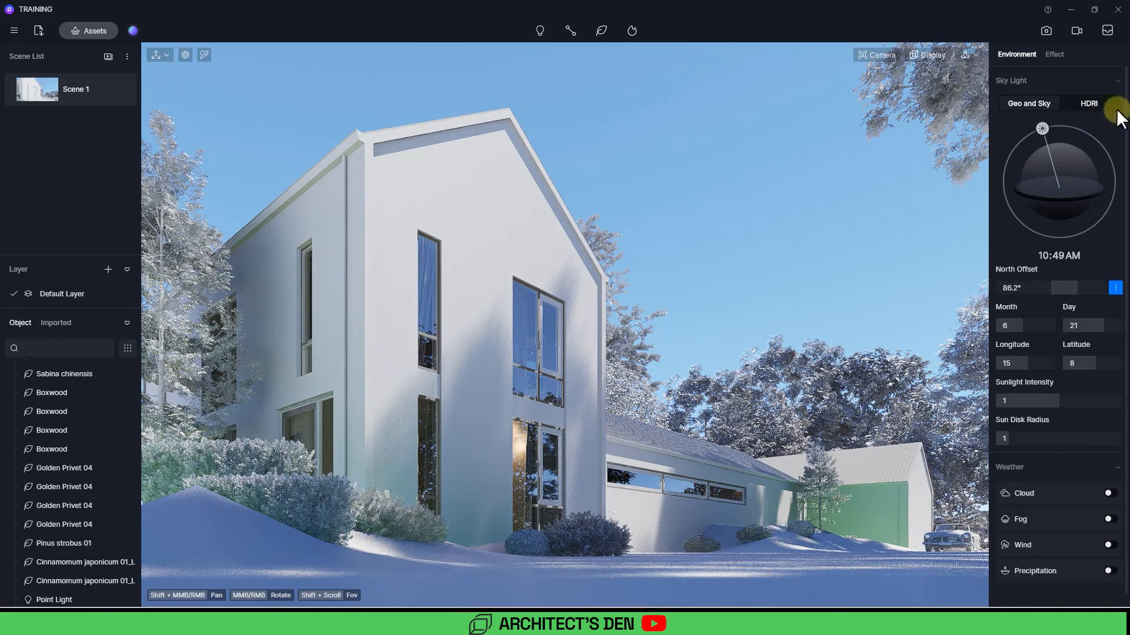
Step: Inspect the post-processing exposure setting in the effect settings
click(1055, 54)
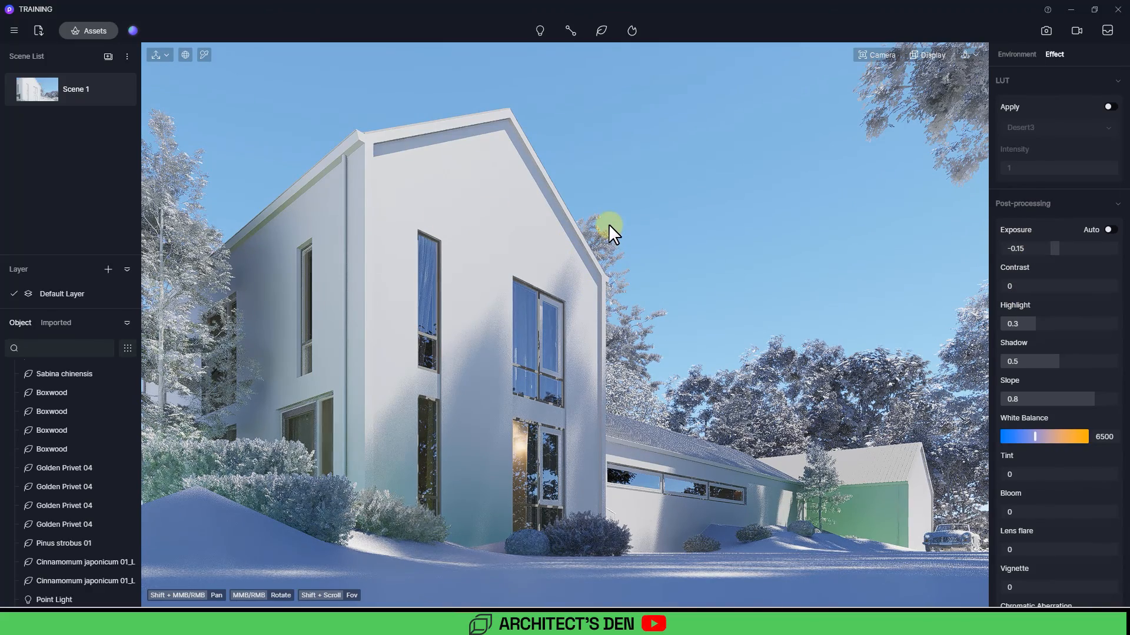
click(1018, 249)
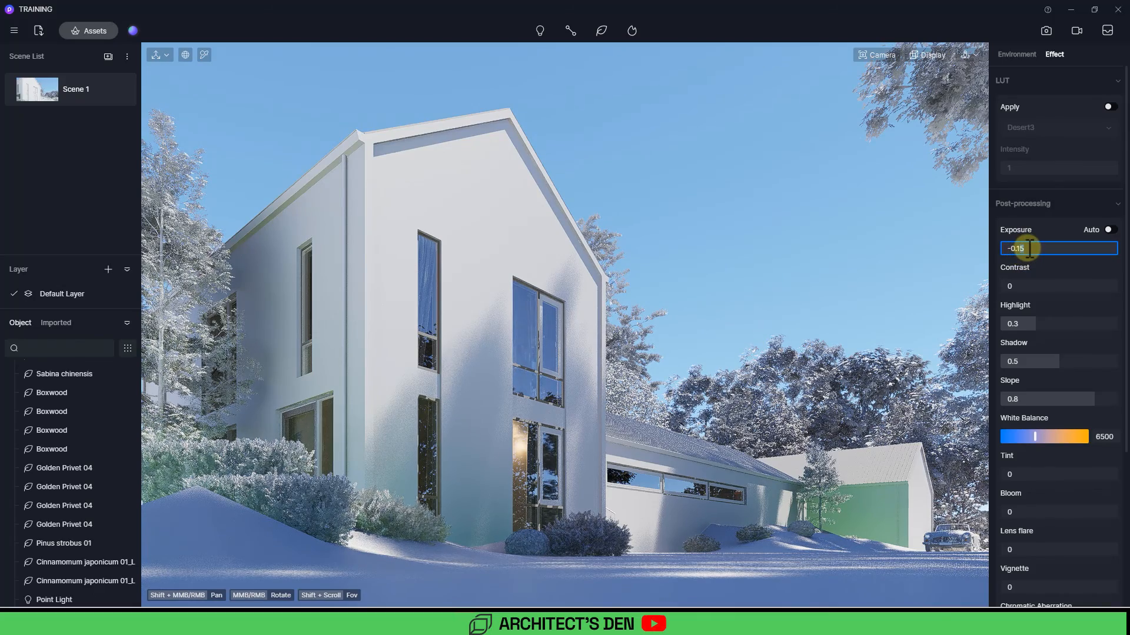
key(Return)
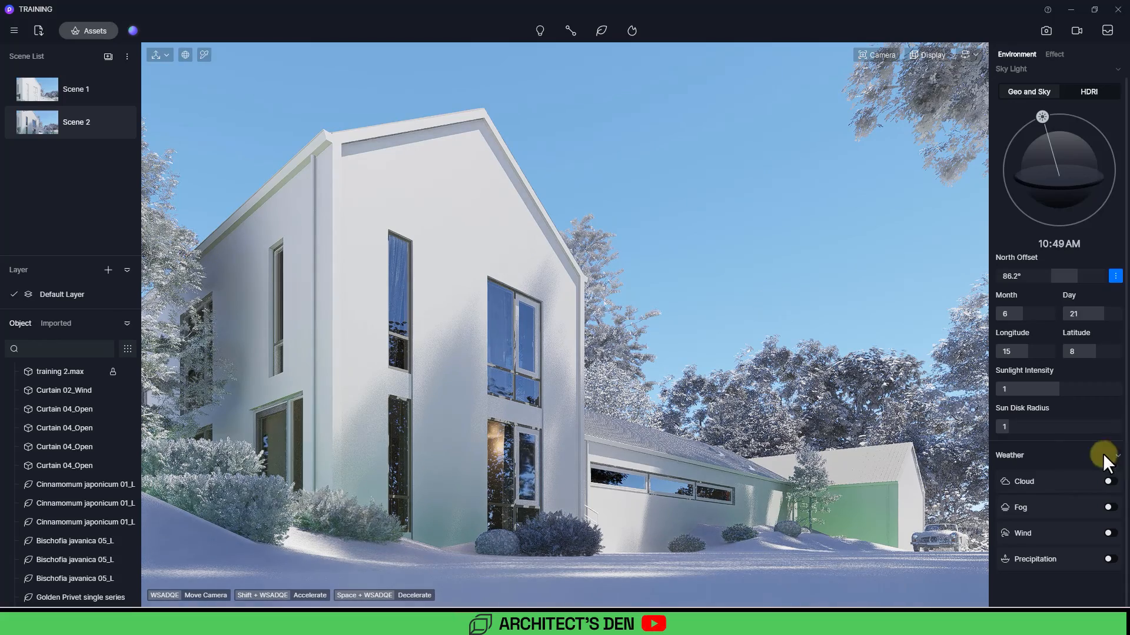
Step: Enable clouds and set amount 0.75, thickness 0.11, density 0.24 and height 0.08
click(1109, 482)
scroll(1112, 485, down, 3)
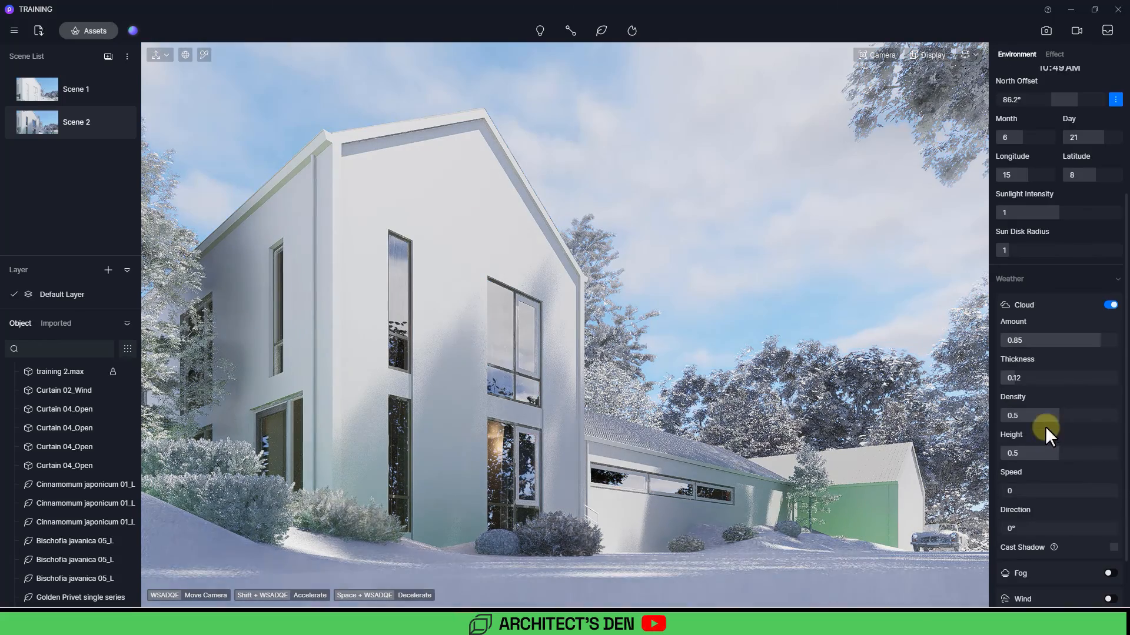
scroll(1074, 471, down, 2)
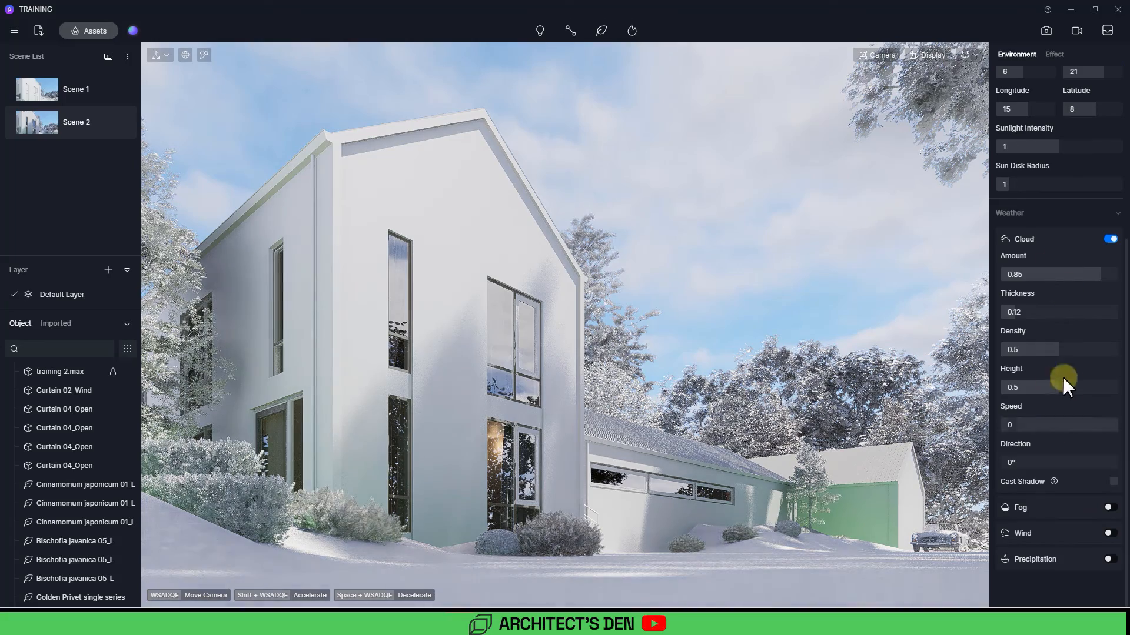
mouse_move(1020, 423)
mouse_down()
mouse_move(1036, 423)
mouse_move(1001, 425)
mouse_up()
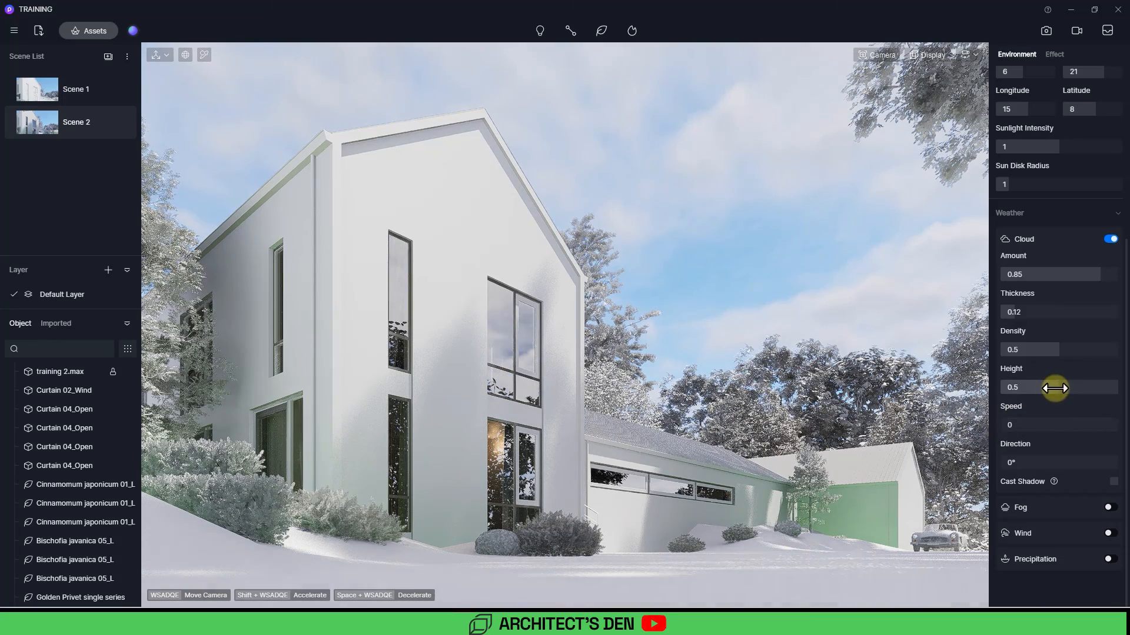
drag(1054, 386, 1005, 387)
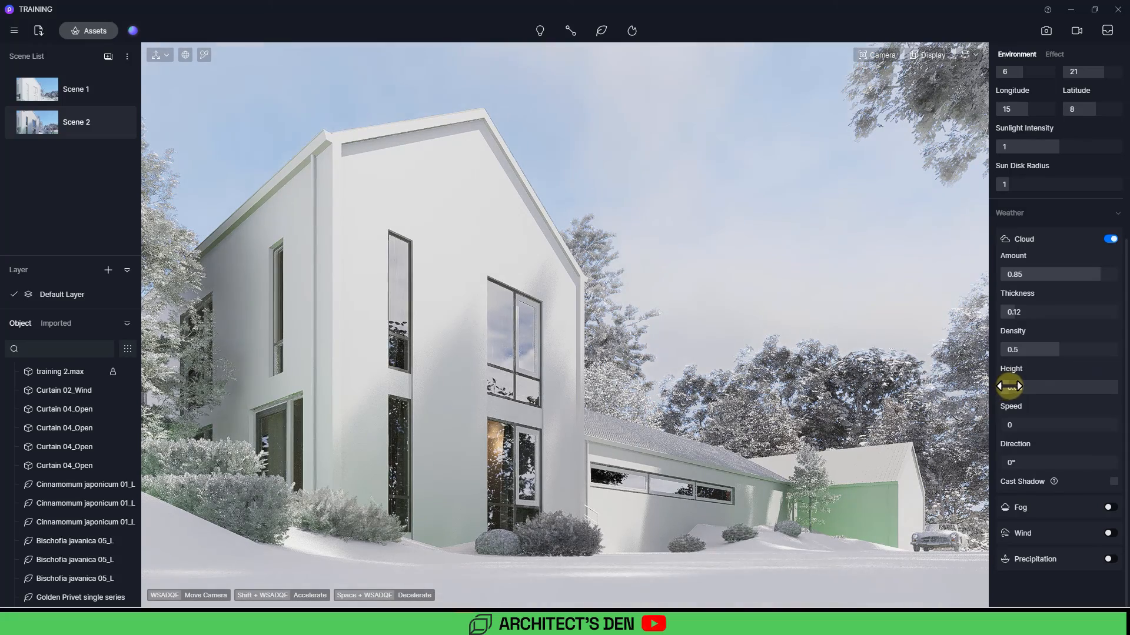
drag(1053, 351, 1030, 349)
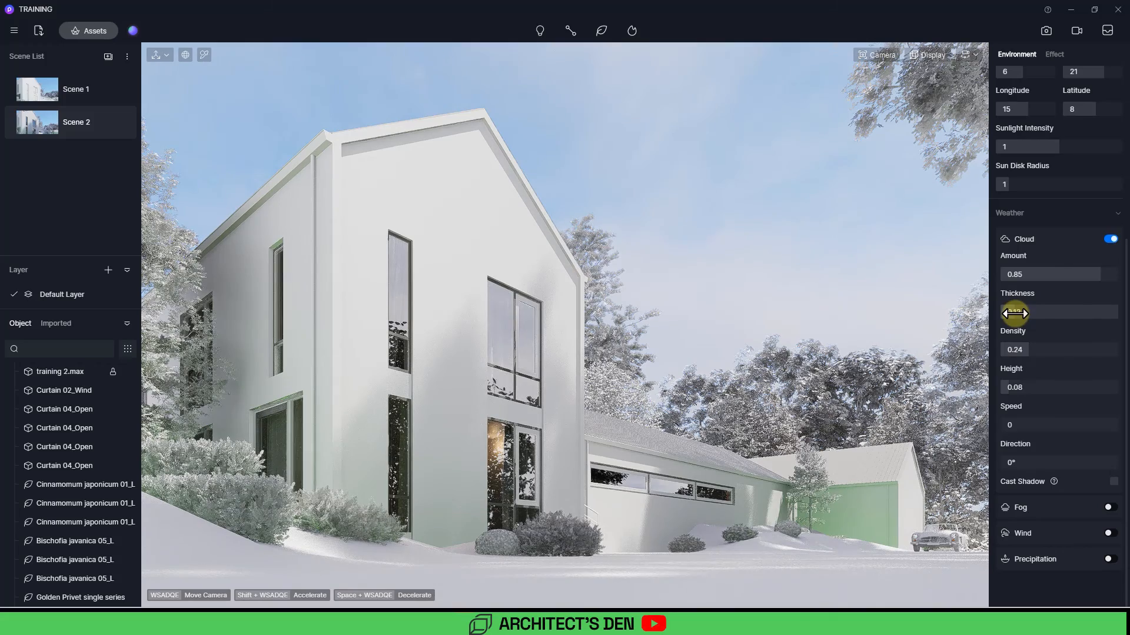
mouse_move(1014, 313)
mouse_down()
mouse_move(1129, 313)
mouse_move(1012, 315)
mouse_up()
mouse_move(1075, 273)
mouse_down()
mouse_move(1124, 276)
mouse_move(1066, 275)
mouse_move(1089, 273)
mouse_move(1079, 279)
mouse_up()
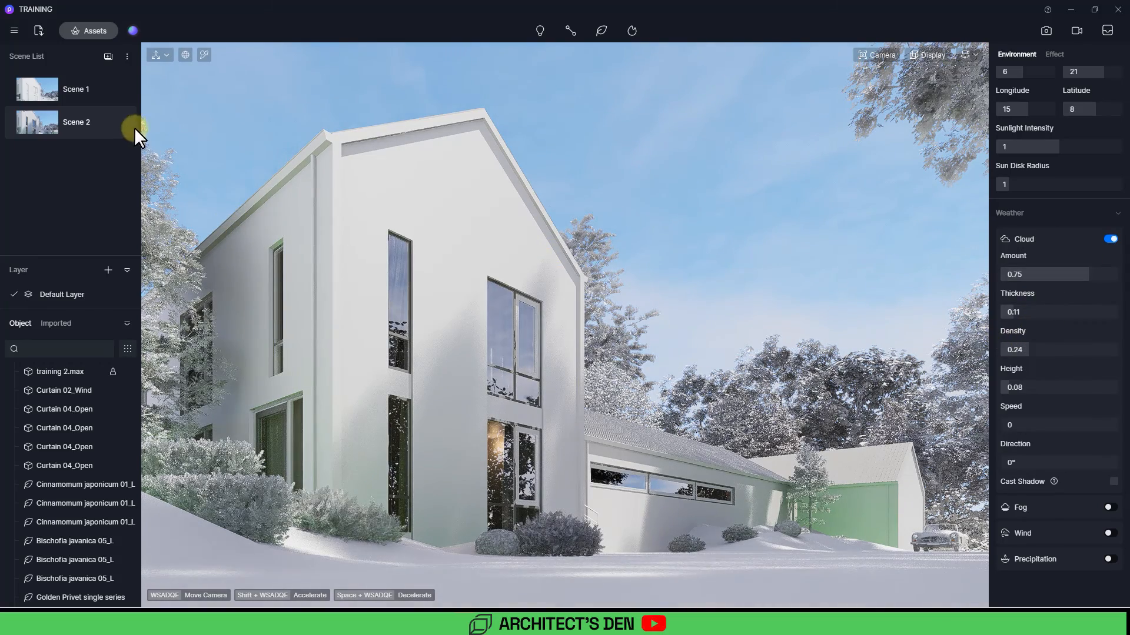
Step: Switch between Scene 1 and Scene 2 to compare their skies
click(119, 122)
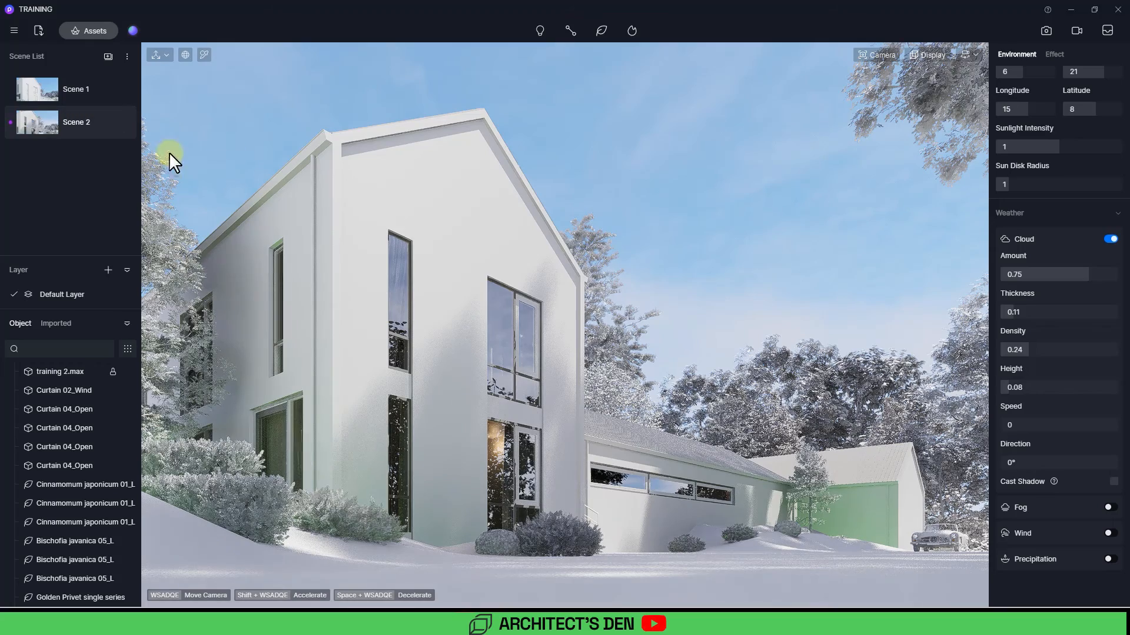
click(76, 93)
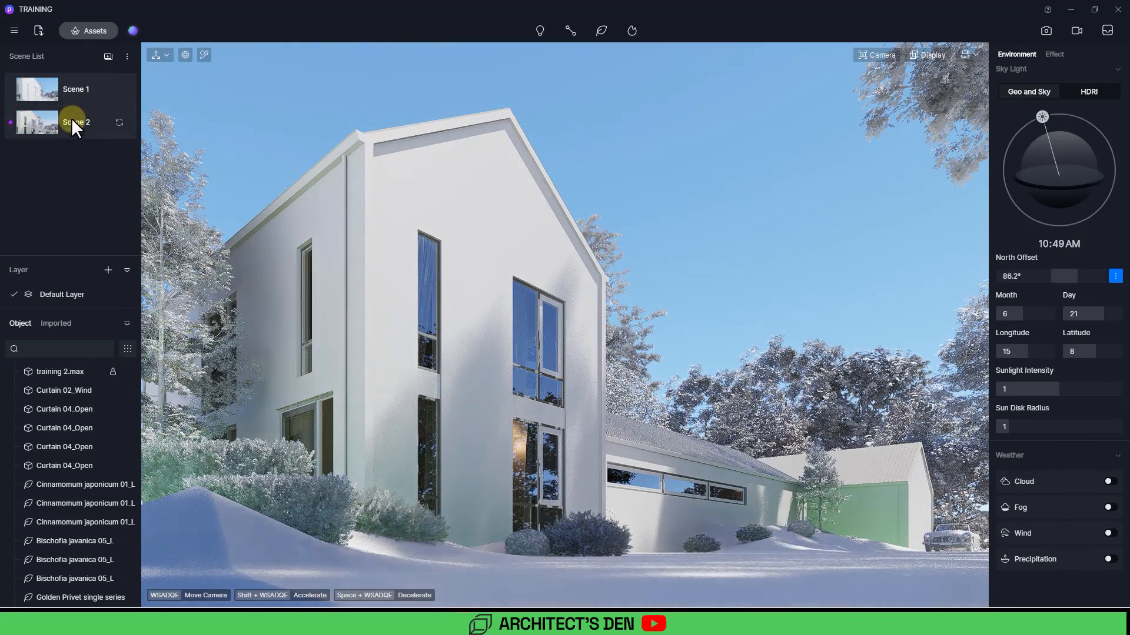
click(72, 118)
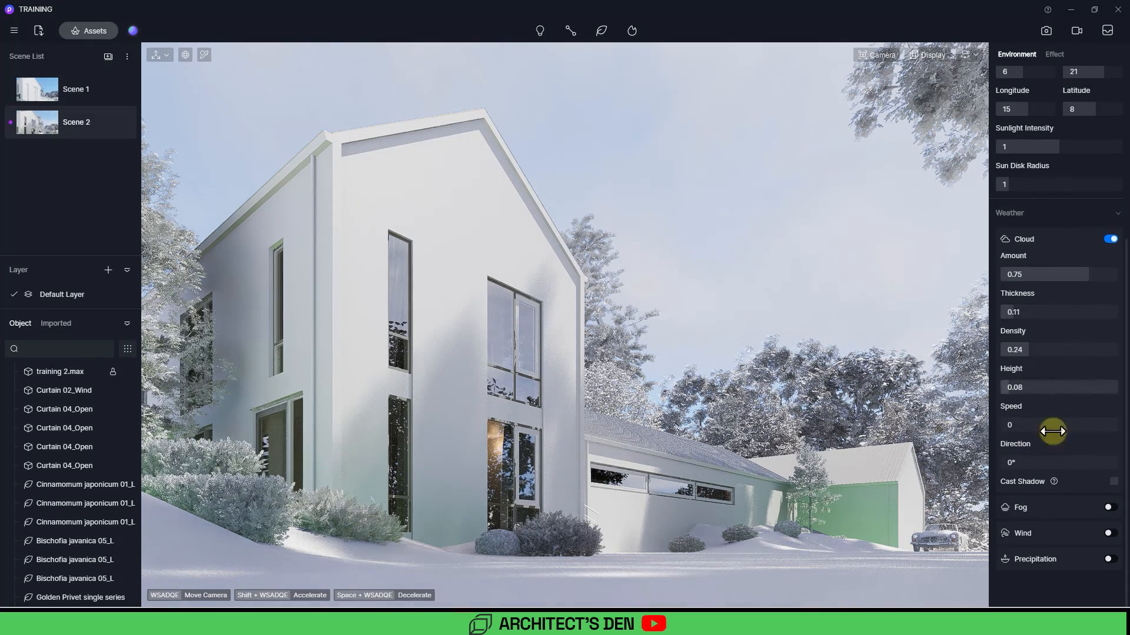
Step: Enable cloud cast shadows and set the cloud direction to 181.8°
click(1114, 482)
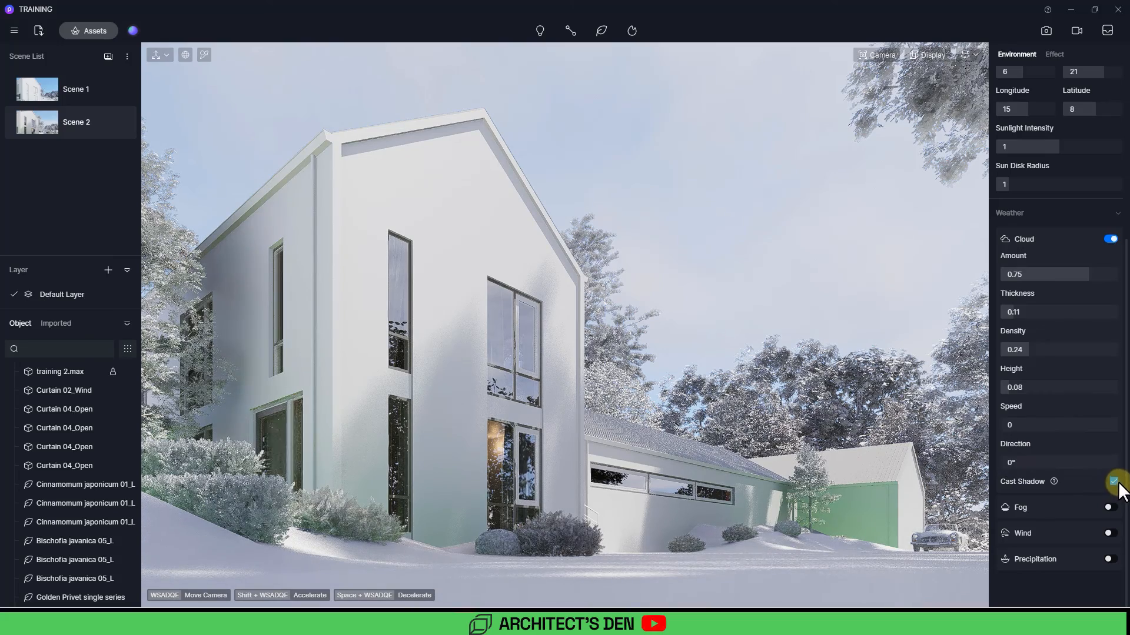
mouse_move(1033, 468)
mouse_down()
mouse_move(1011, 465)
mouse_move(1129, 469)
mouse_move(1047, 472)
mouse_up()
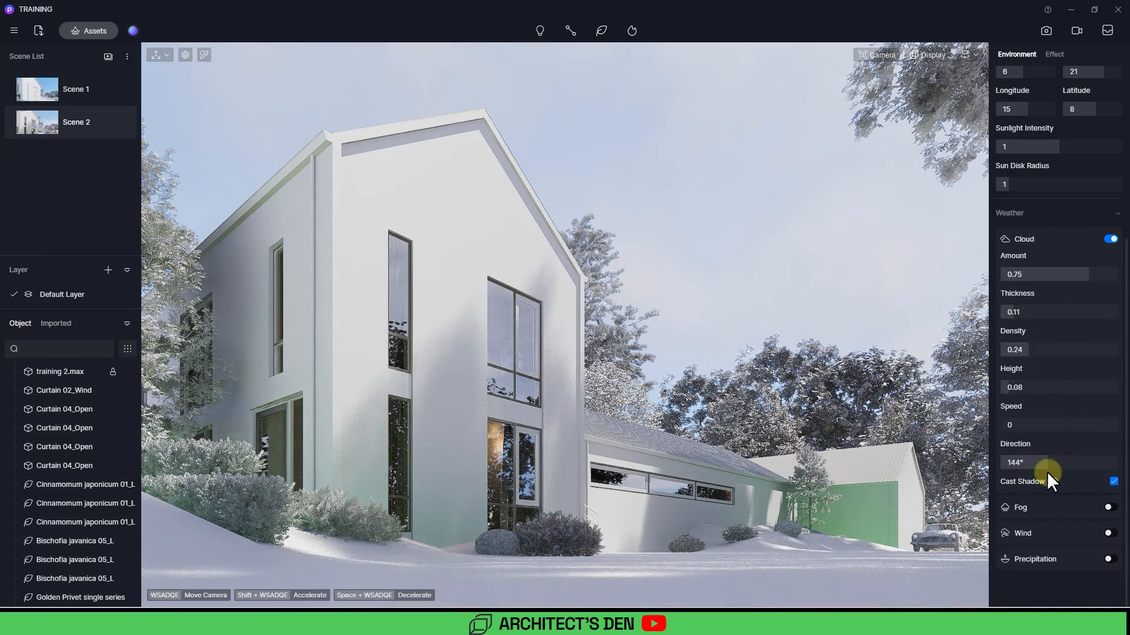
click(1059, 466)
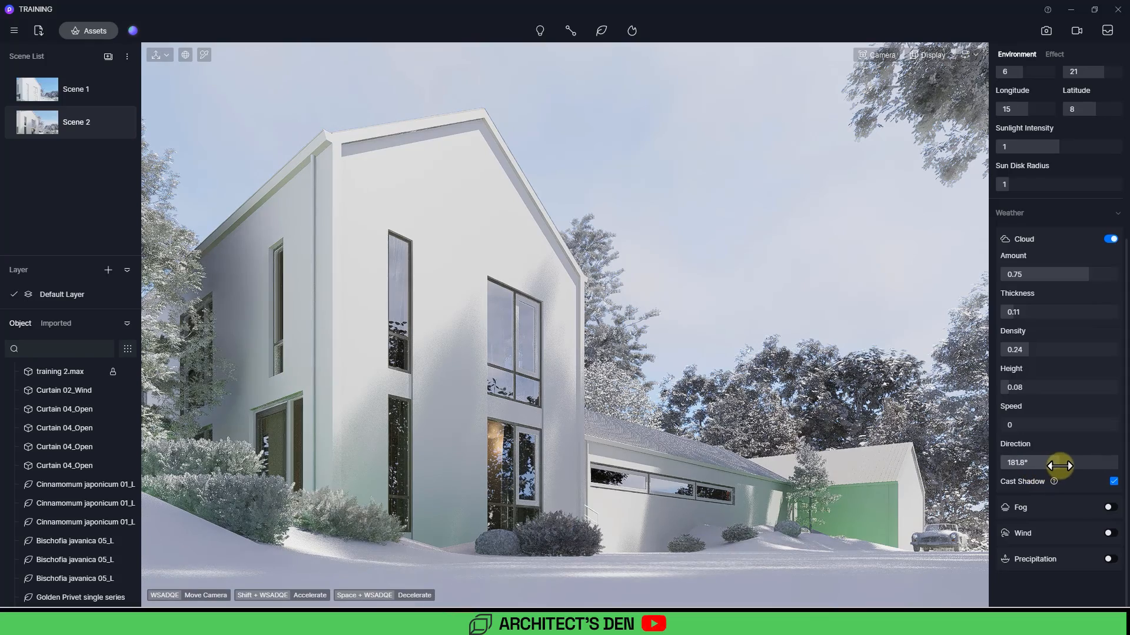
Step: Set cloud amount to 0.52, thickness 0.34, density 0.55 and height 0.07, and compare with Scene 1
drag(1082, 277, 1065, 345)
drag(1039, 274, 1061, 274)
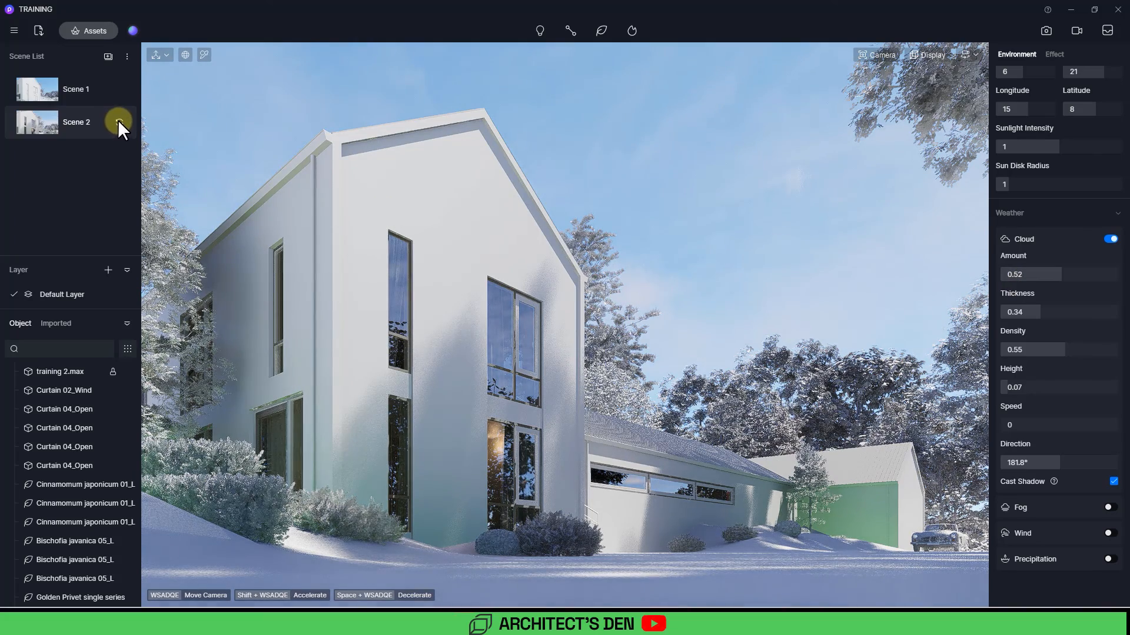
click(83, 102)
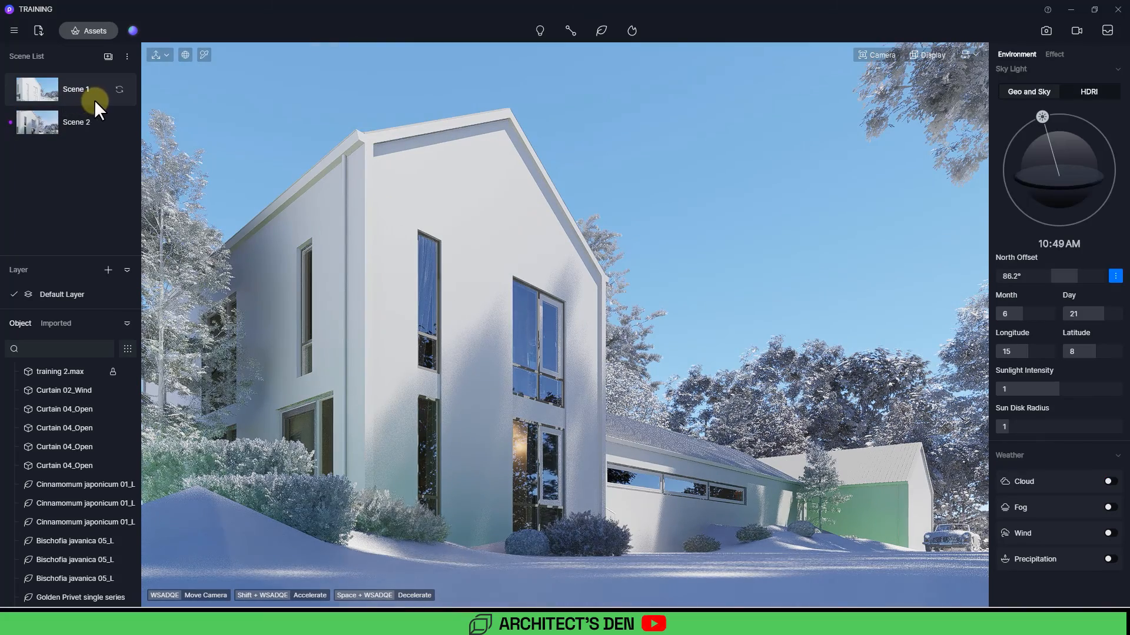
click(83, 120)
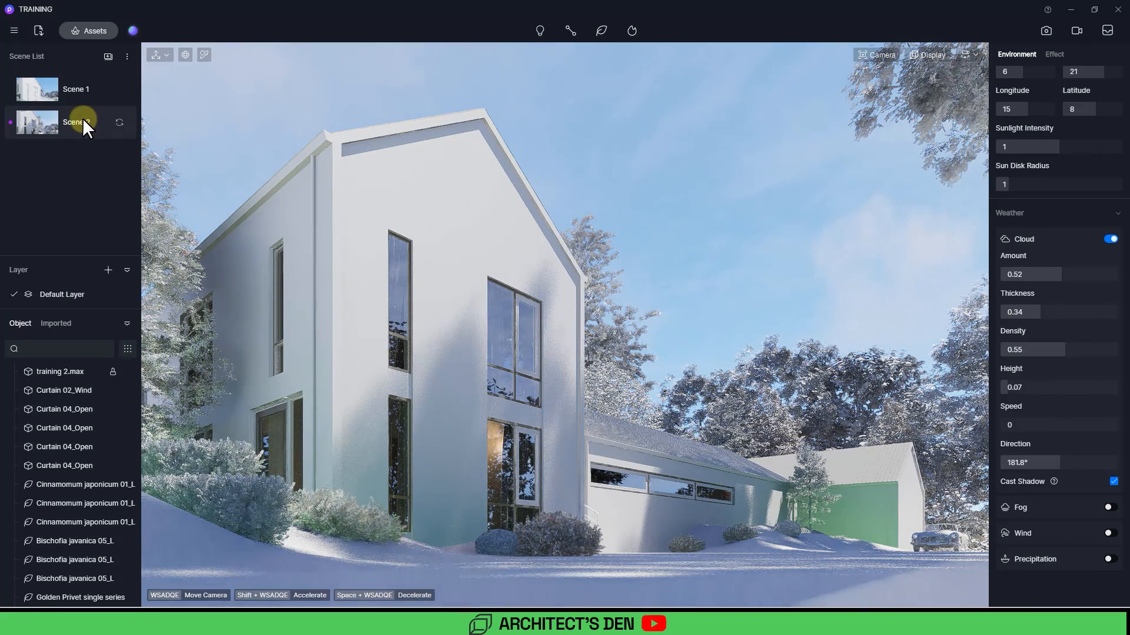
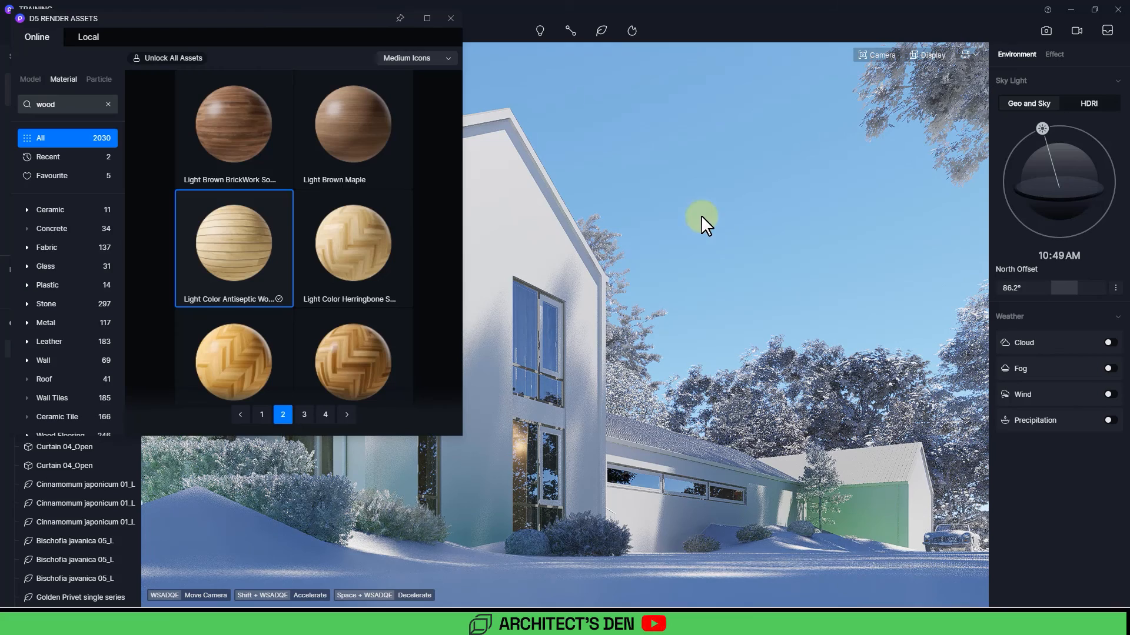
click(427, 18)
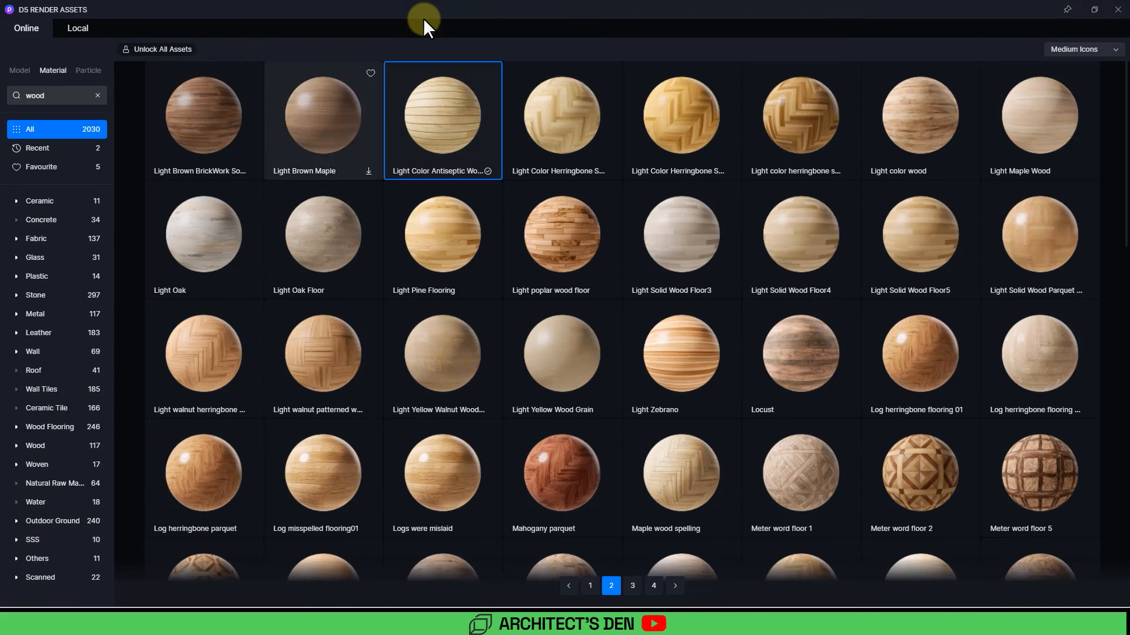
click(97, 94)
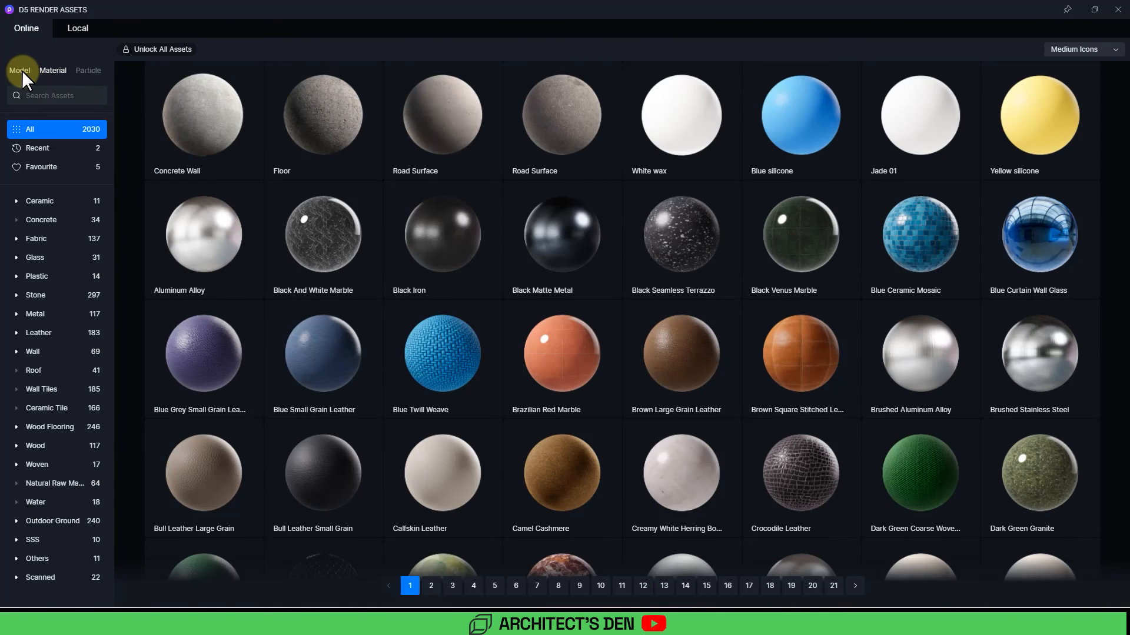
click(23, 70)
click(50, 68)
click(87, 68)
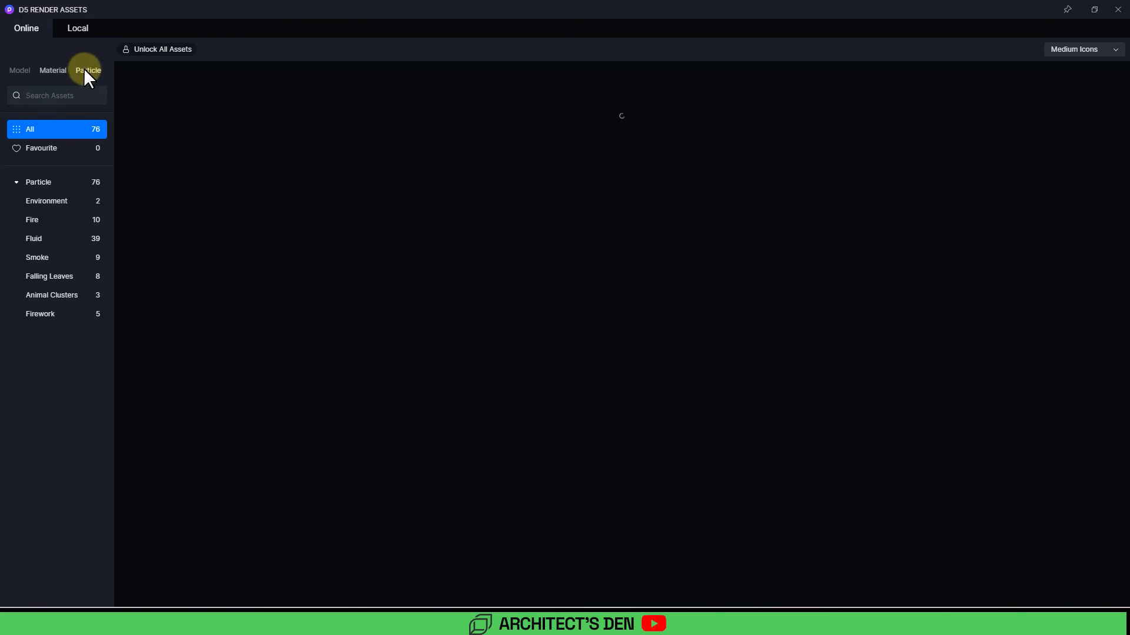
click(54, 69)
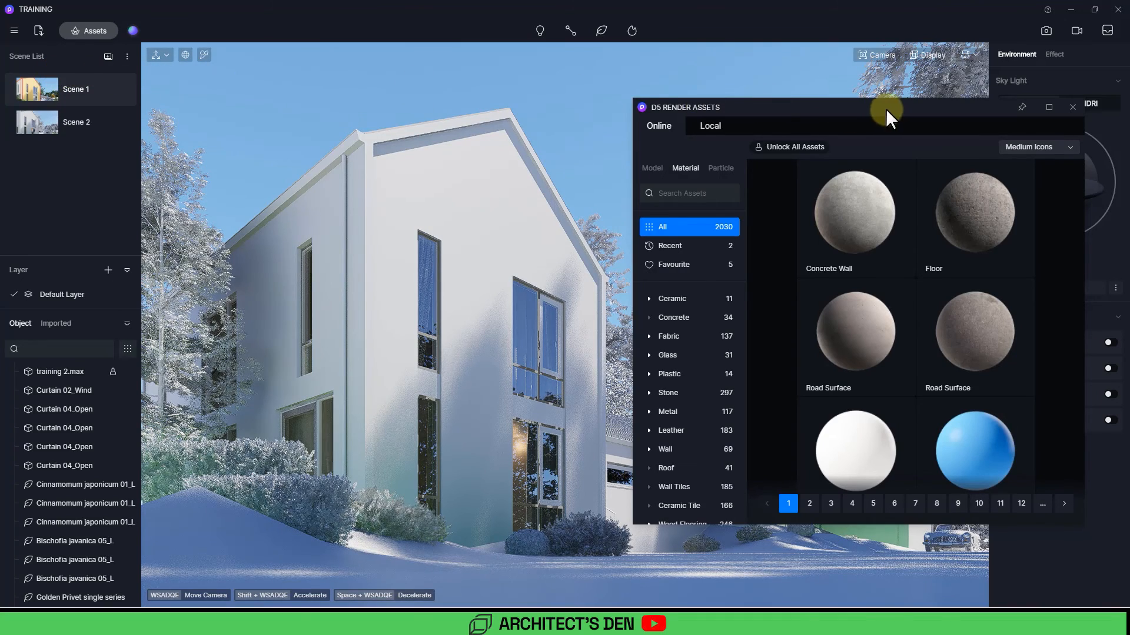
drag(885, 108, 672, 5)
click(817, 9)
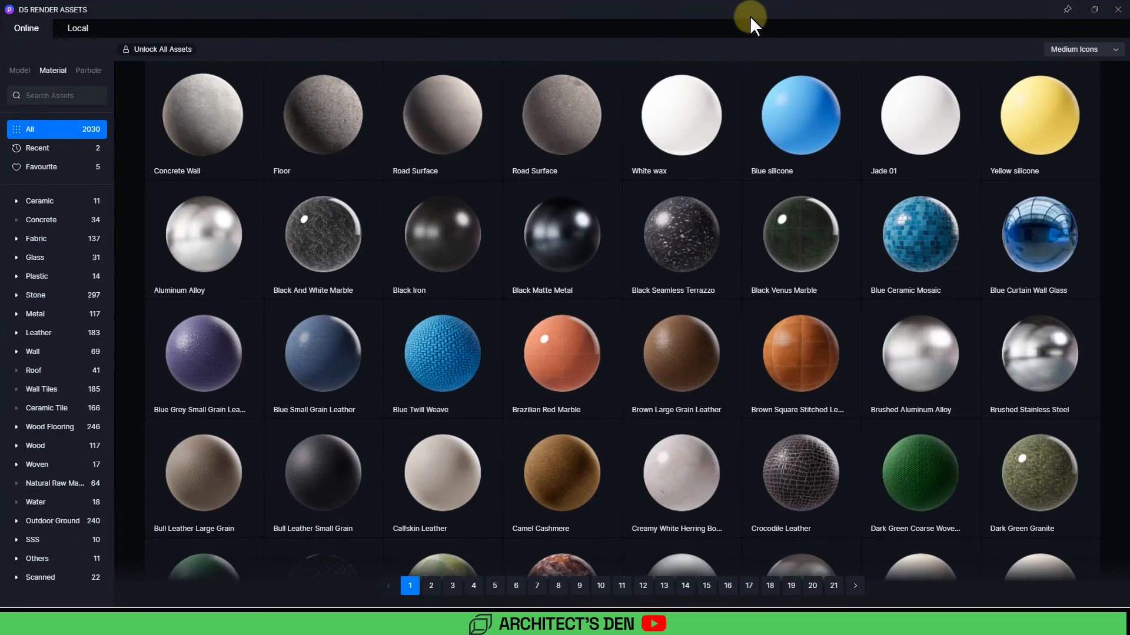
Step: Search the material library for wood and apply Light Color Antiseptic Wood to the front gable wall
click(42, 94)
text(wood)
key(Return)
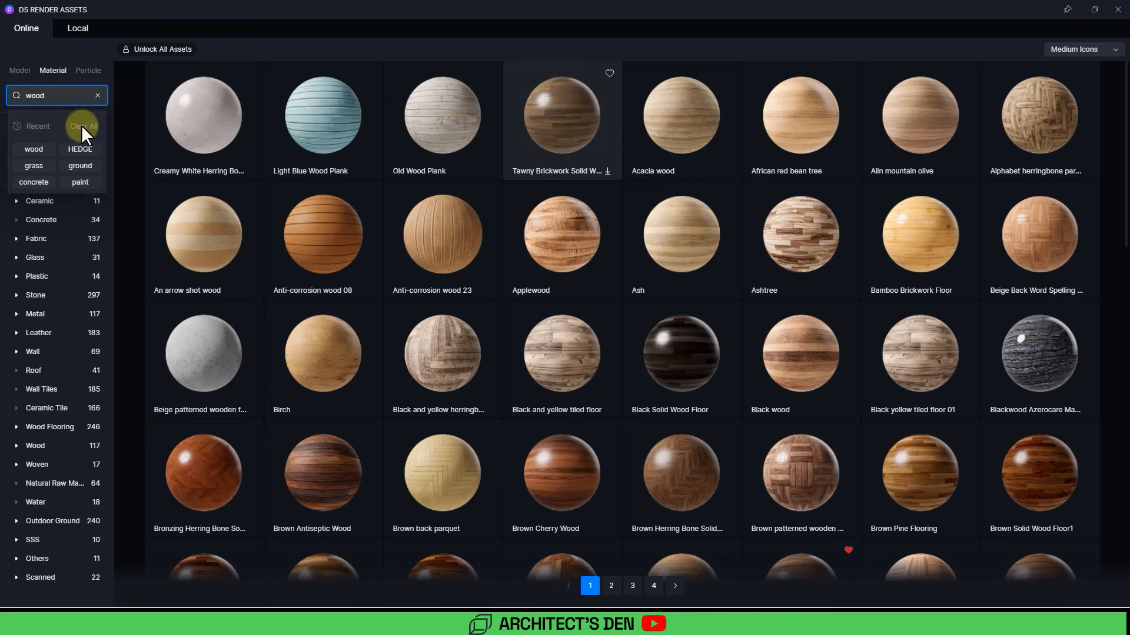
scroll(437, 383, down, 1)
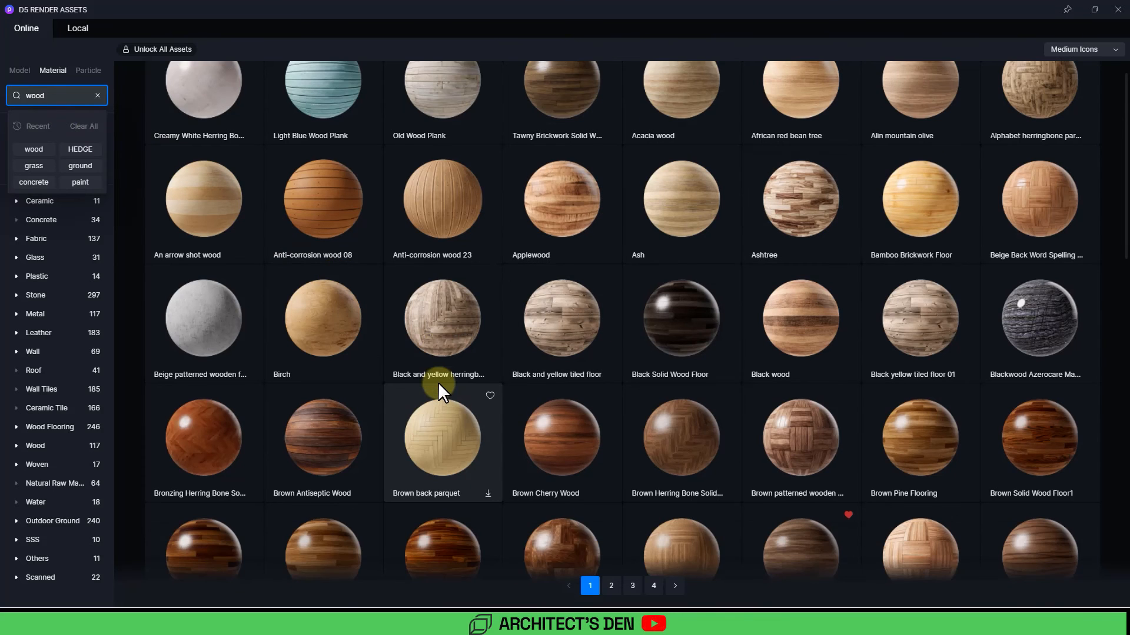
scroll(438, 383, down, 5)
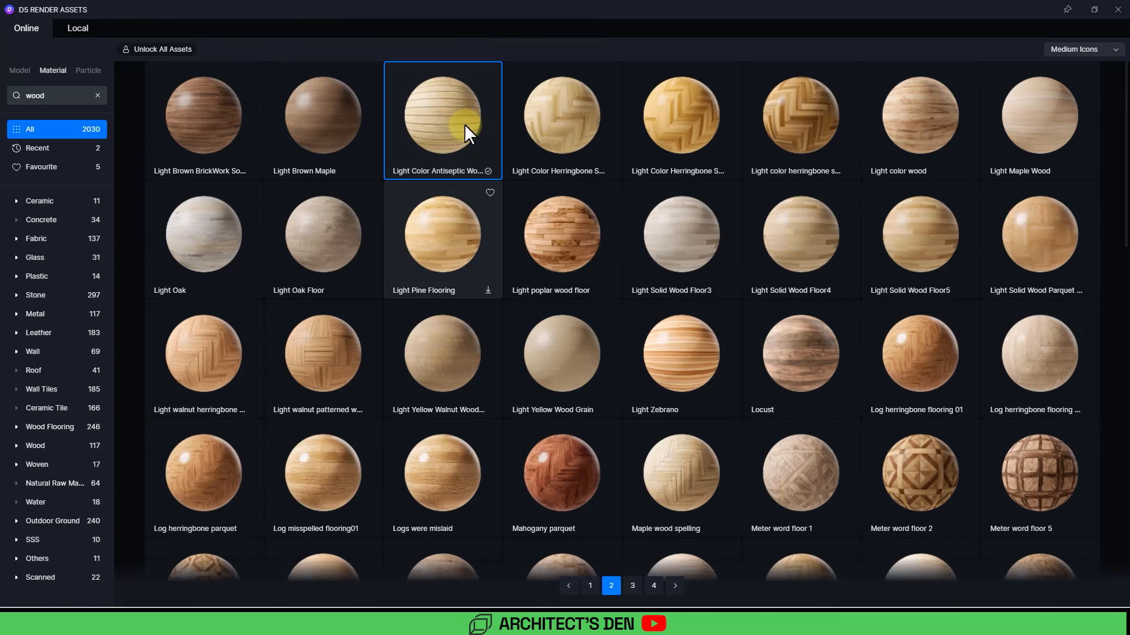
click(1112, 17)
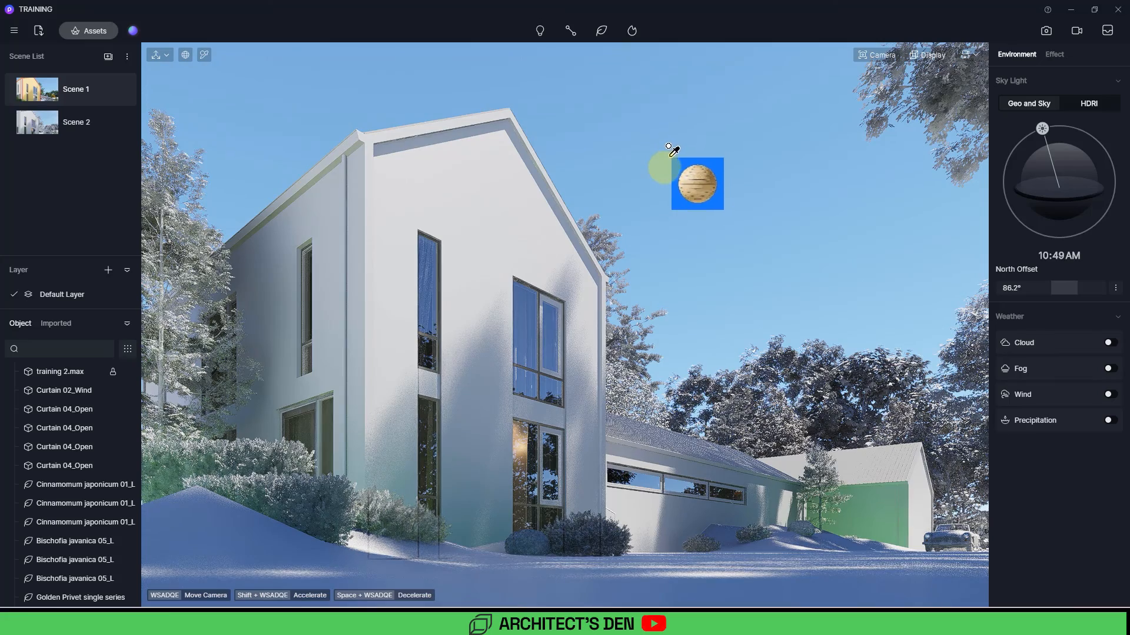
click(481, 174)
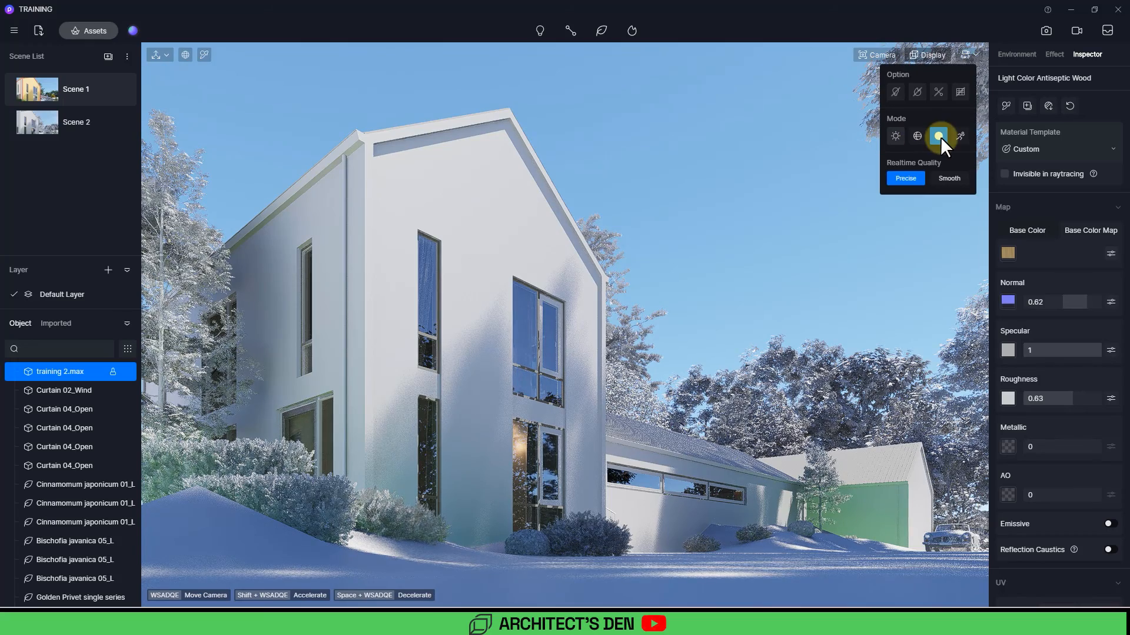
Step: Switch the viewport display mode to show the scene with full materials and lighting
click(893, 136)
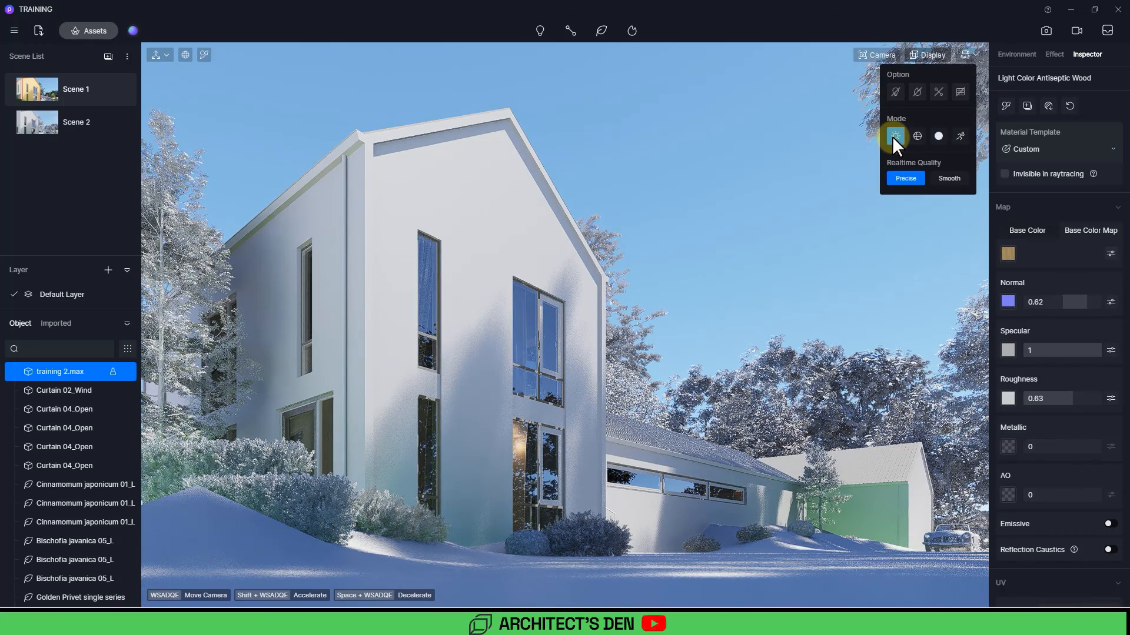
click(831, 143)
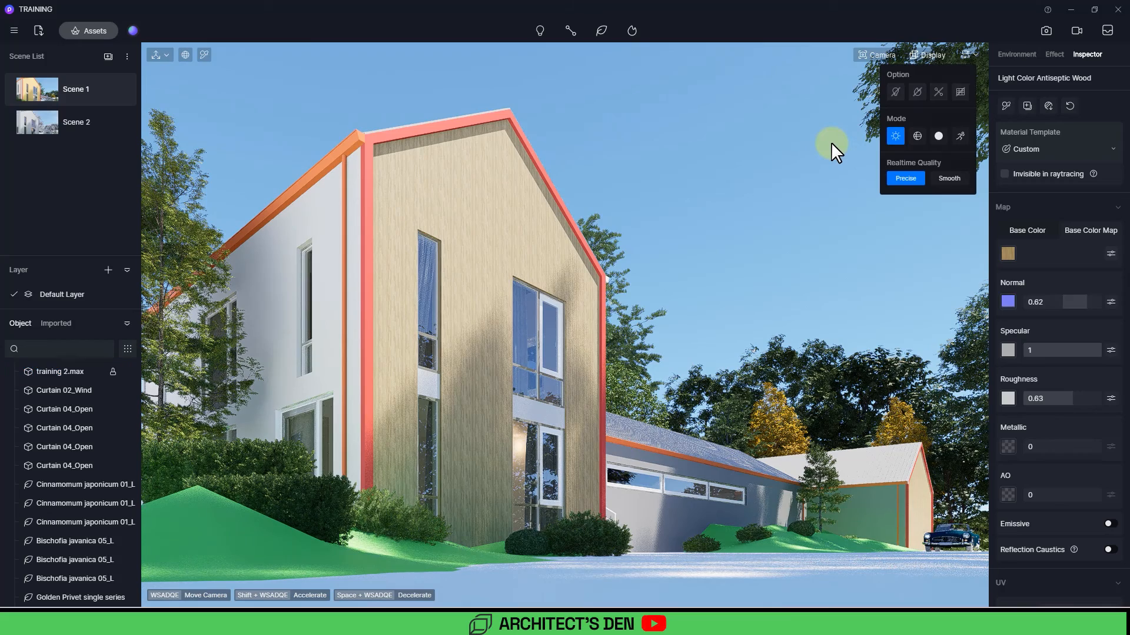
click(839, 108)
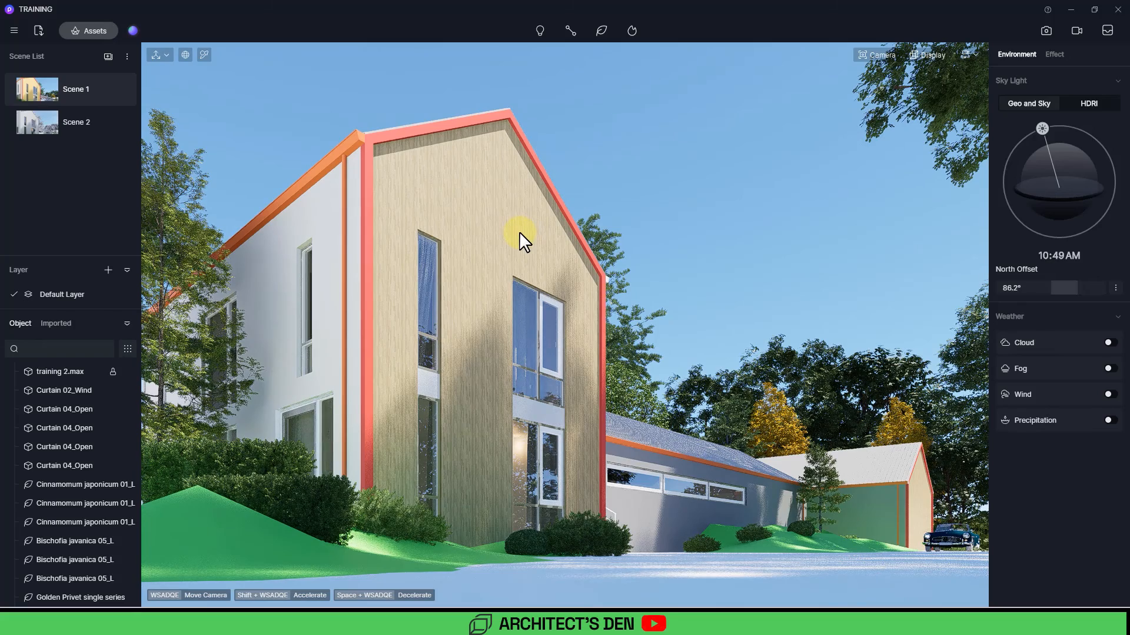
Step: Pick the gable wall's wood material, enable Triplanar and set its UV stretch to 0.27
key(i)
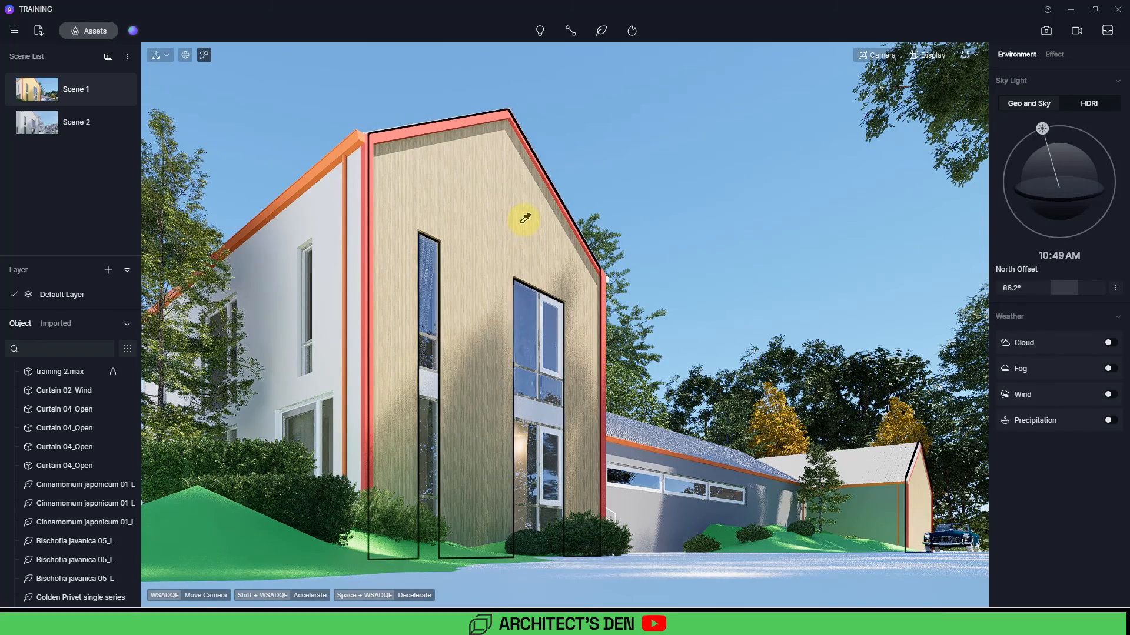
click(524, 219)
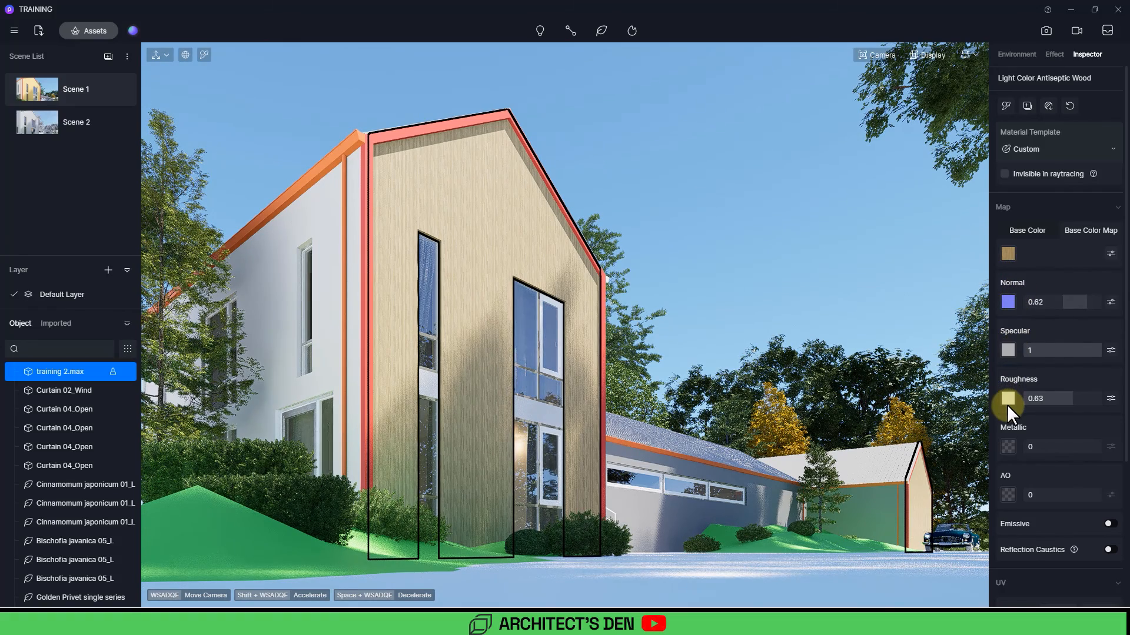
scroll(1007, 405, down, 3)
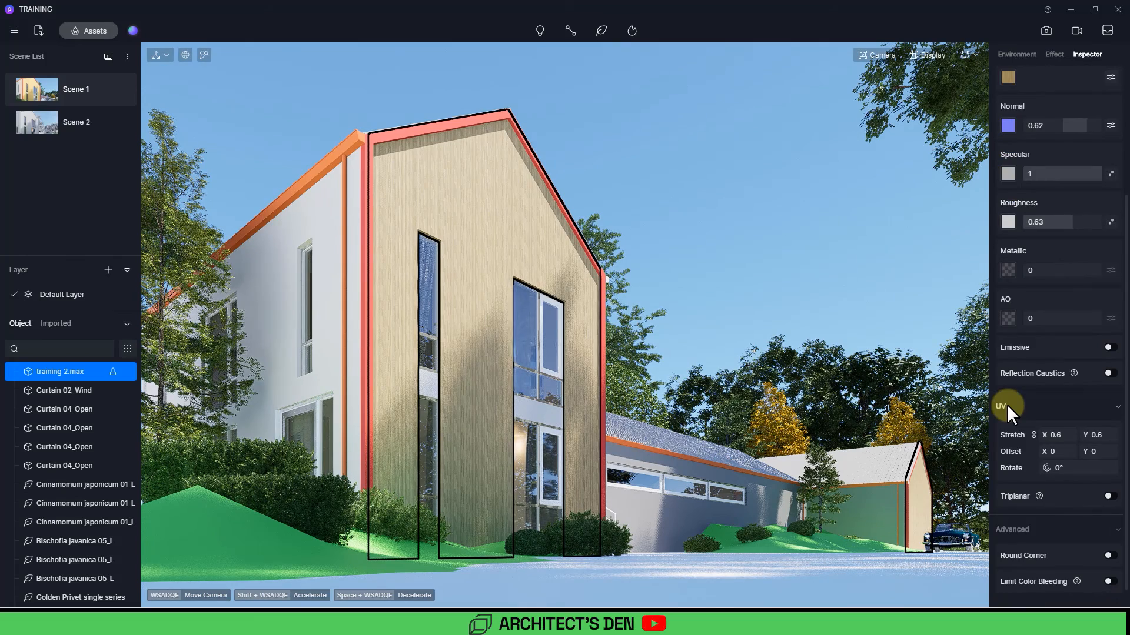
scroll(1008, 404, up, 3)
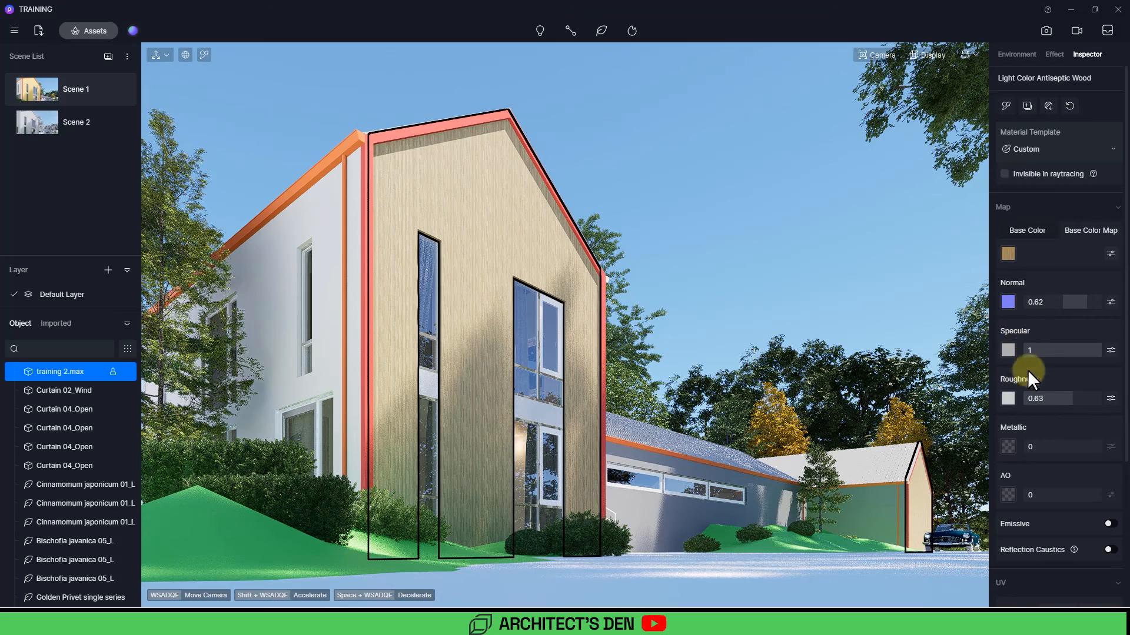
scroll(1043, 447, down, 1)
scroll(1042, 448, down, 1)
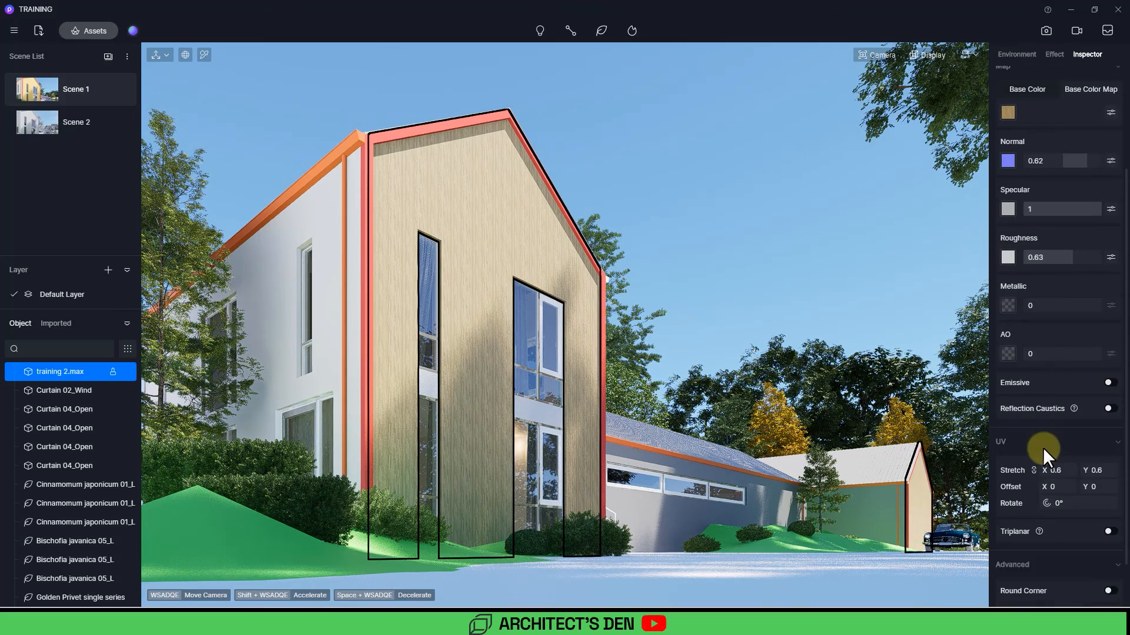
click(1110, 530)
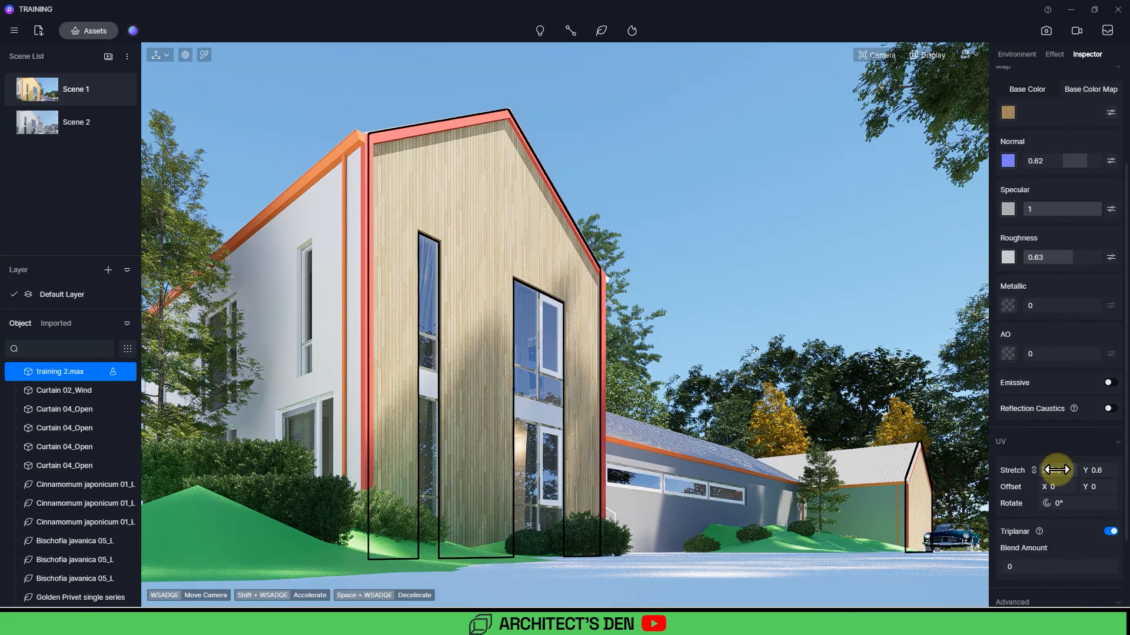
drag(1057, 470, 1040, 469)
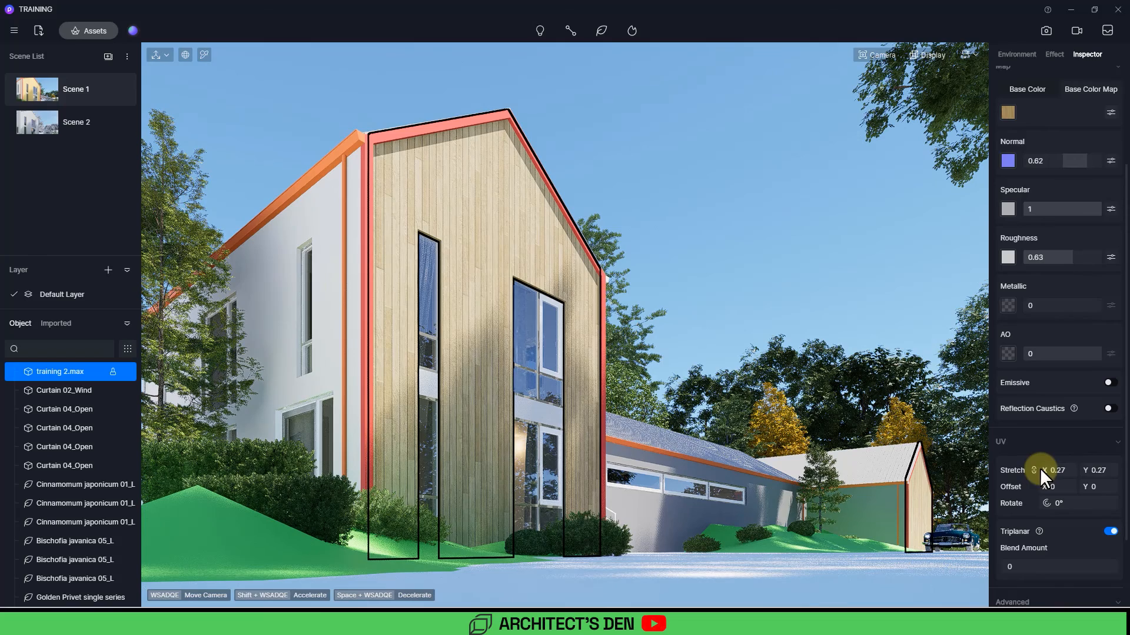
Step: Set the wood material's base color to HSV 0, 4, 94
scroll(1039, 468, up, 3)
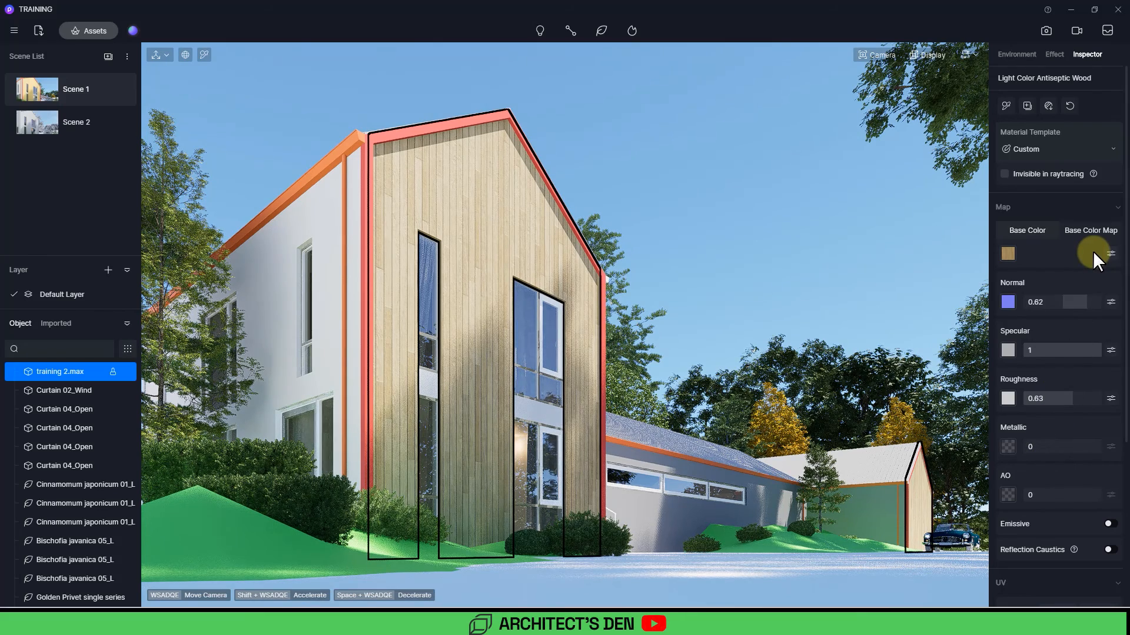
click(1026, 228)
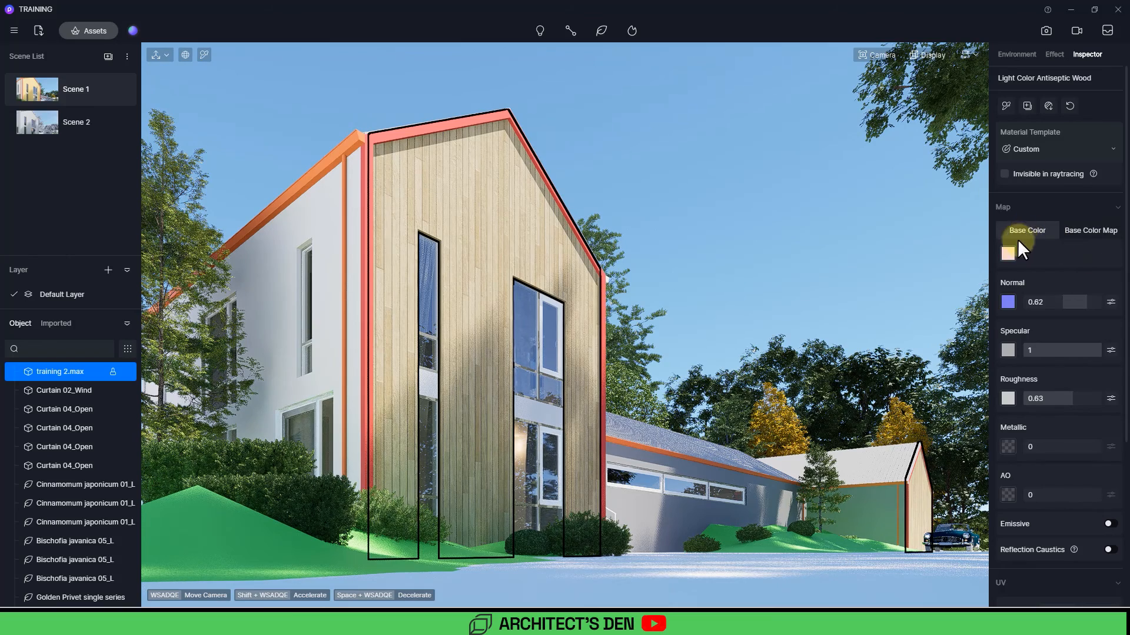
click(1008, 255)
click(1015, 297)
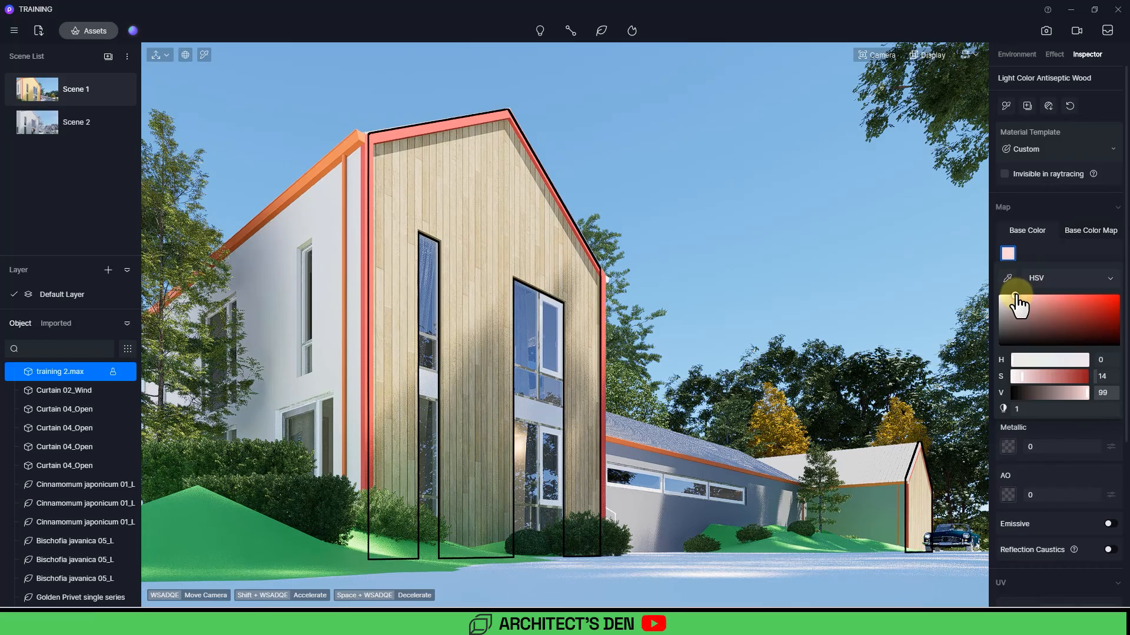
drag(1017, 296, 999, 295)
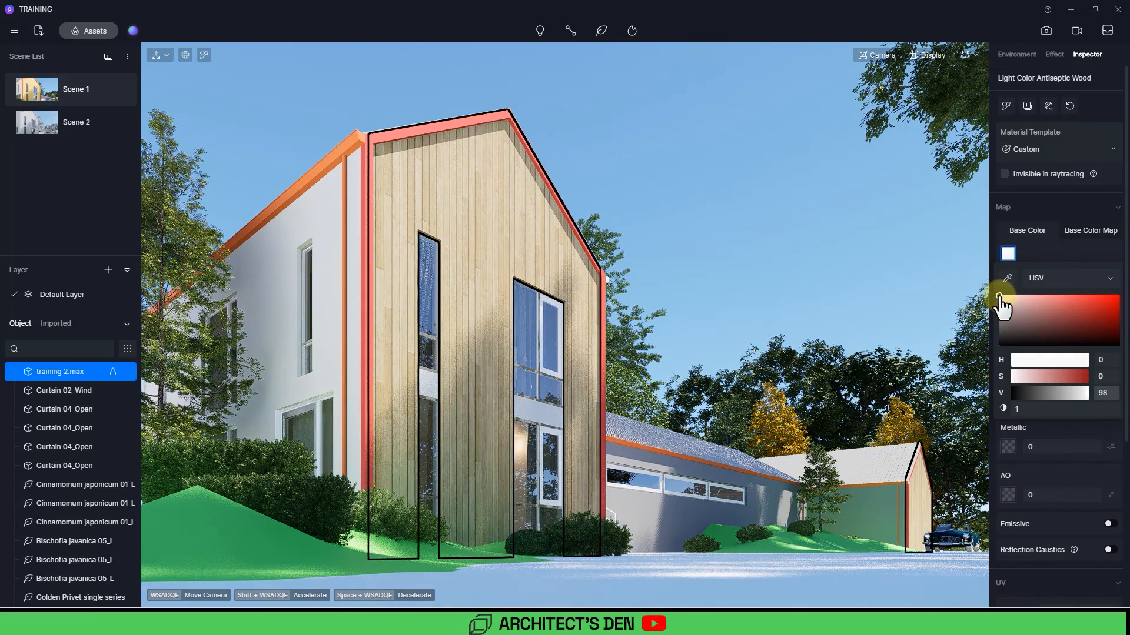
mouse_move(1000, 298)
mouse_down()
mouse_move(1061, 310)
mouse_move(1041, 318)
mouse_move(1002, 304)
mouse_up()
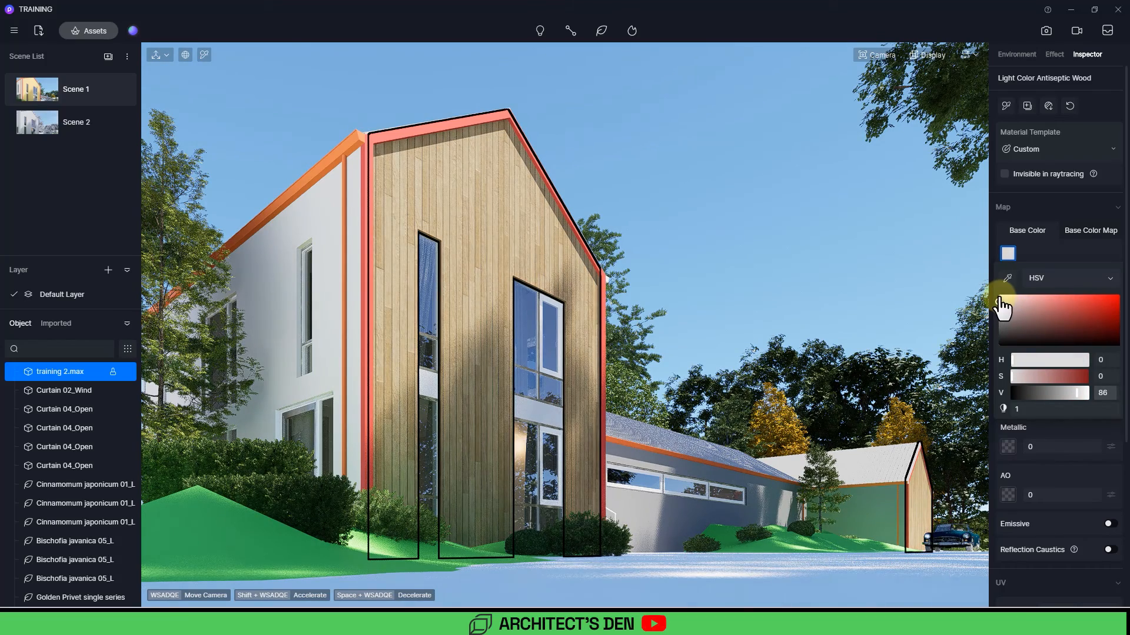
drag(1003, 301, 1004, 312)
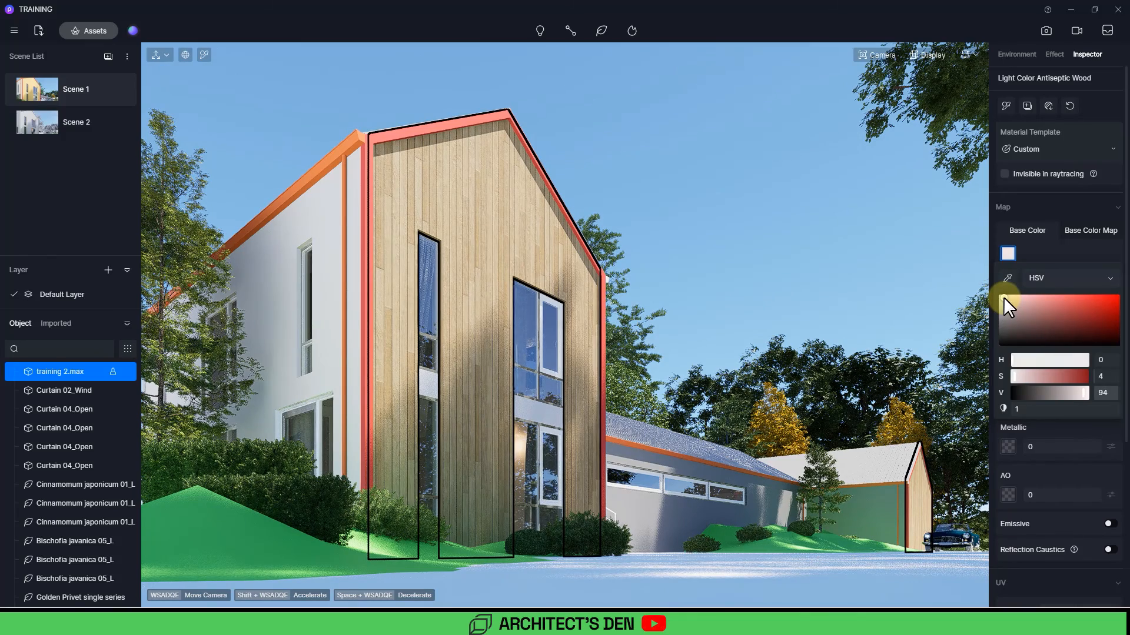
click(772, 222)
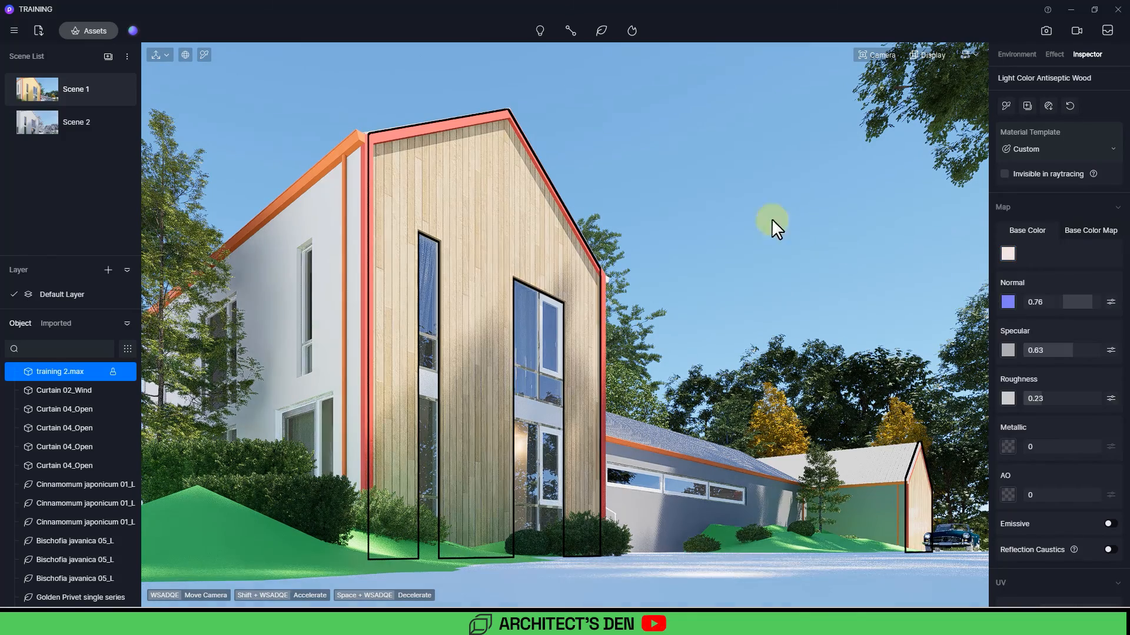
Step: Apply Red Brown Maple wood from the library to the gable's edge trim and enable Round Corner on it
click(674, 186)
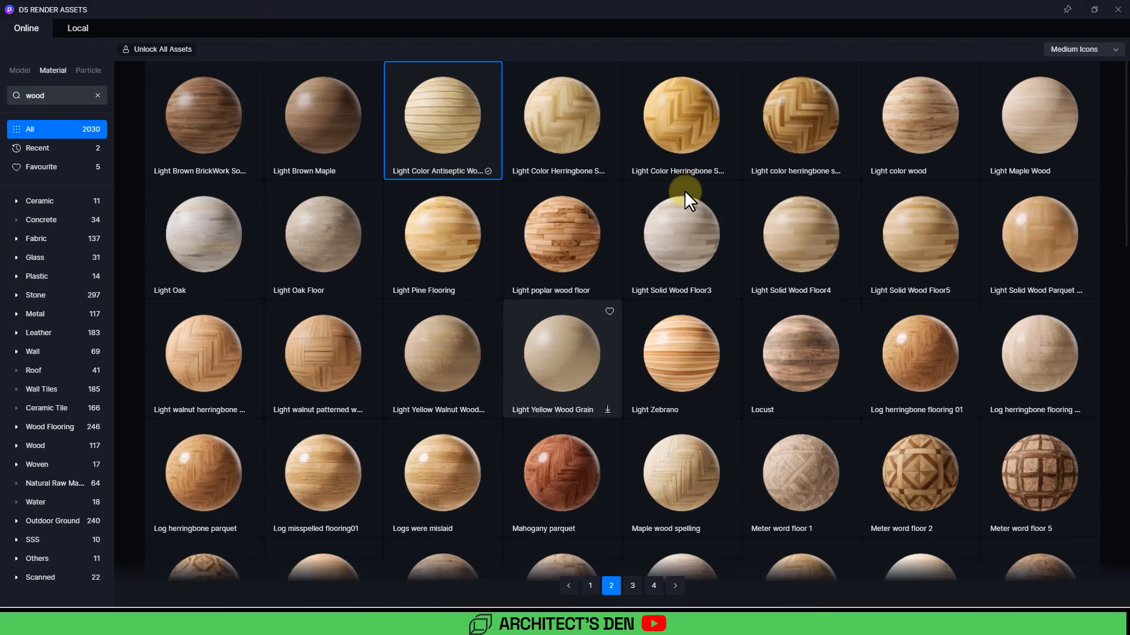
scroll(890, 288, down, 5)
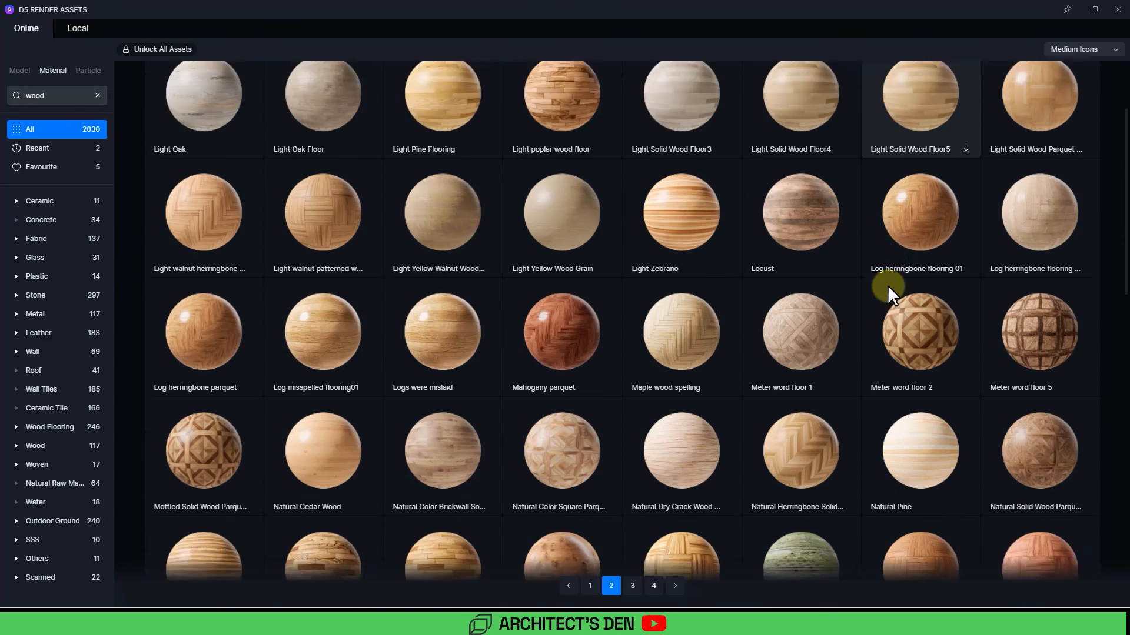
scroll(889, 287, down, 5)
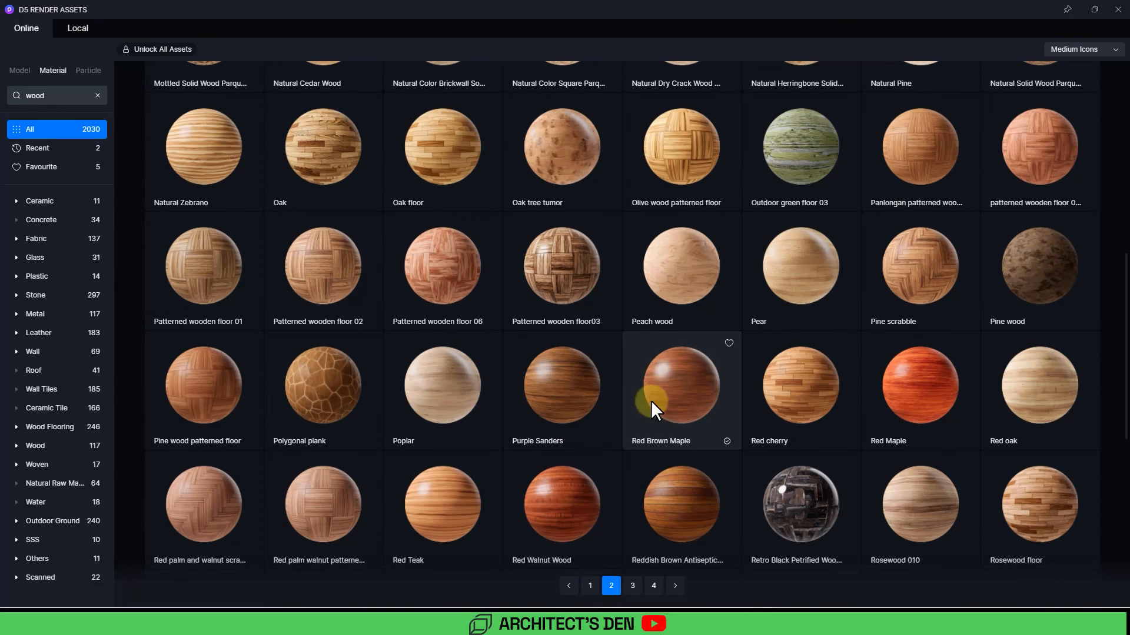
click(697, 405)
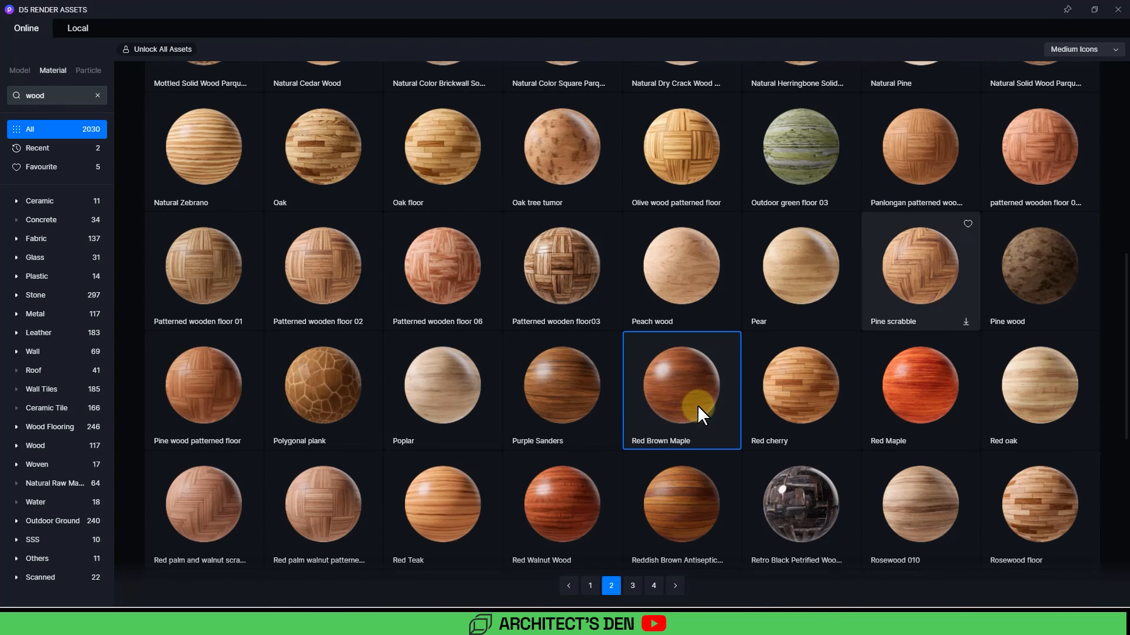
click(1117, 9)
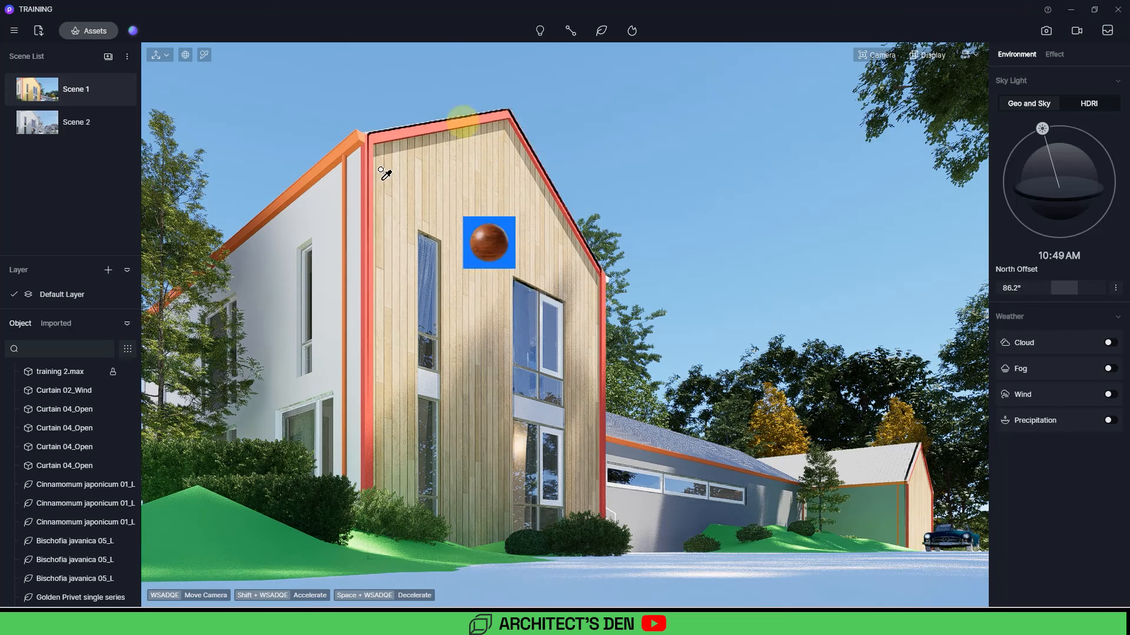
click(387, 129)
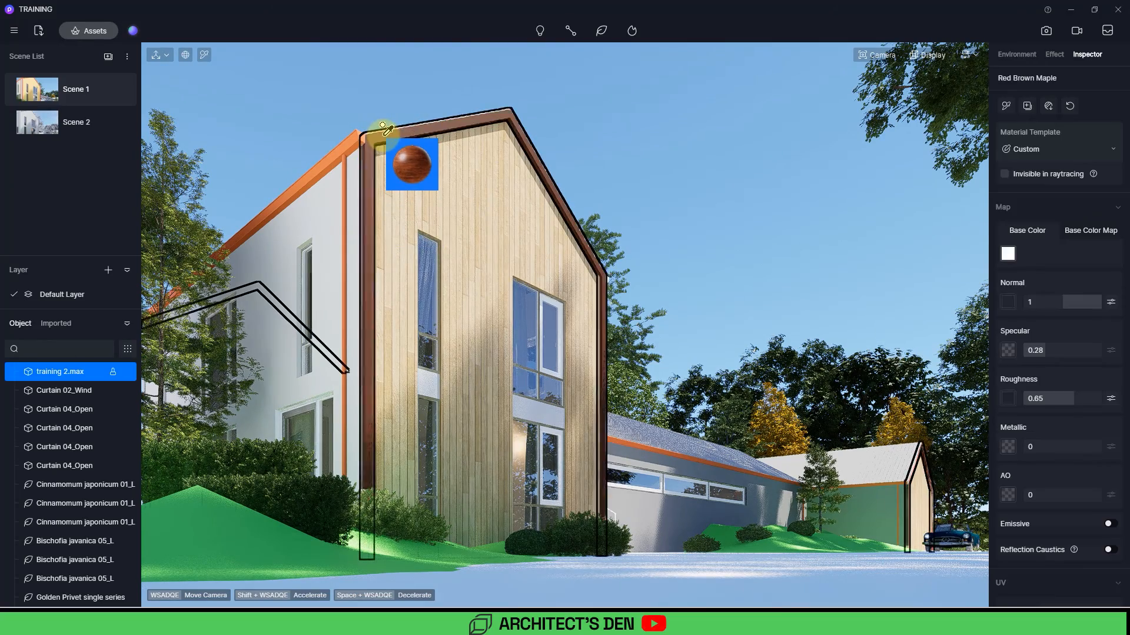
right_click(674, 143)
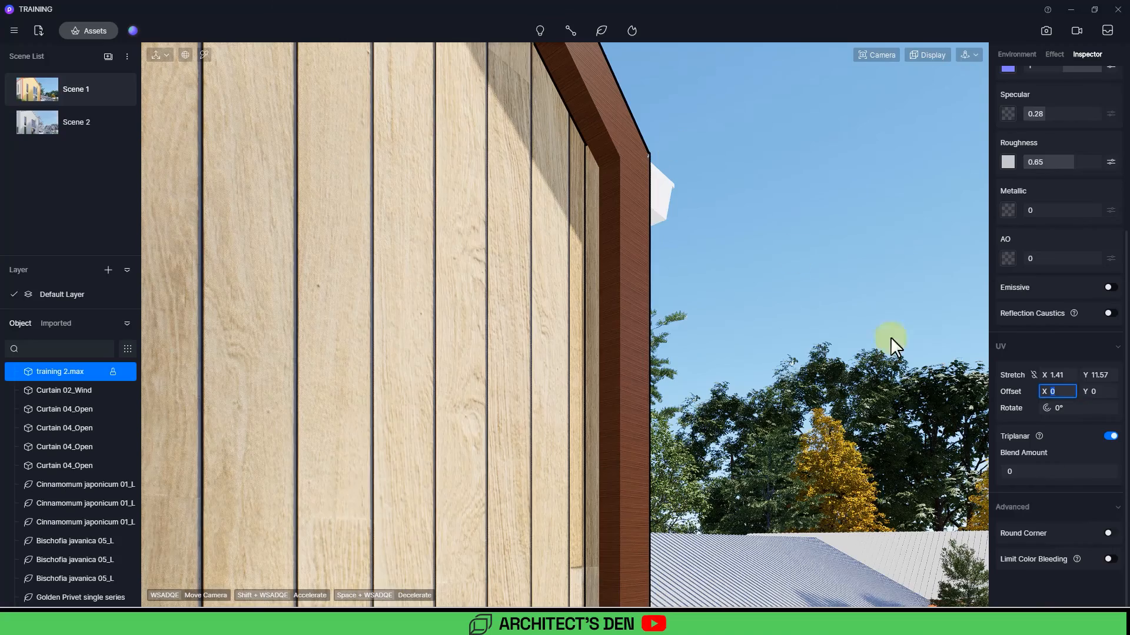
click(1110, 533)
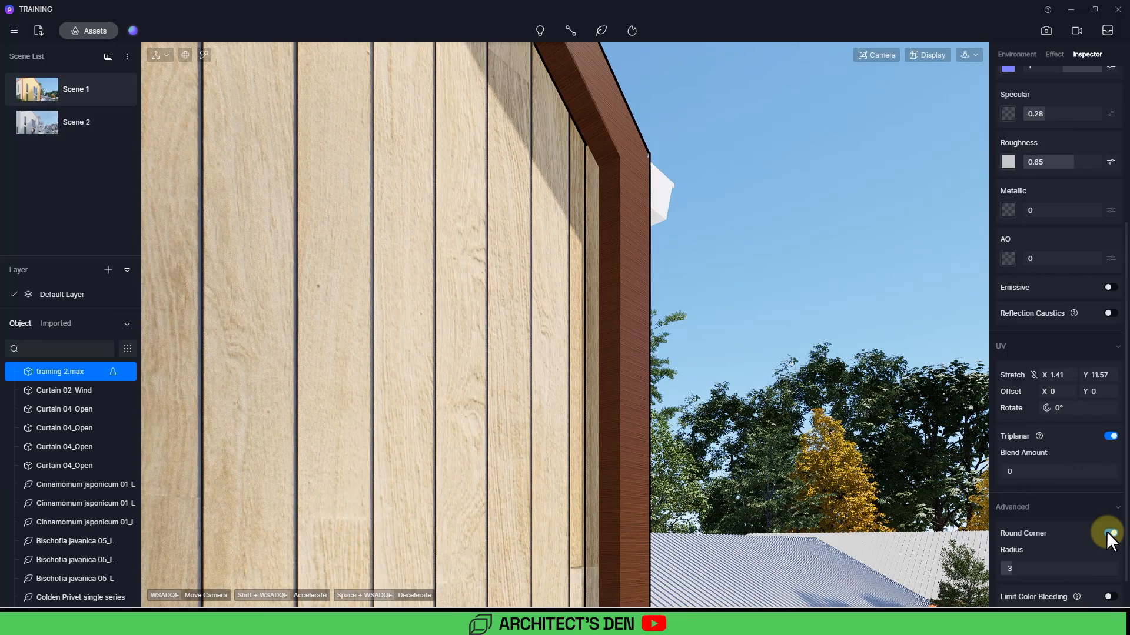
Step: Set the gable edge trim's Round Corner radius to 5.5
scroll(612, 457, up, 5)
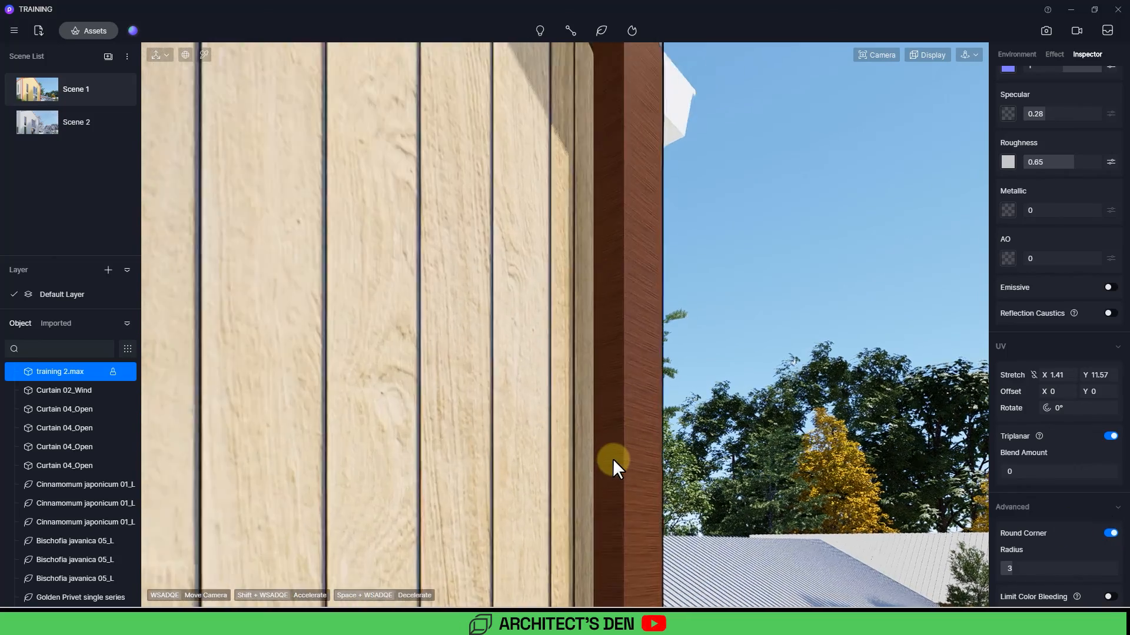
scroll(613, 457, up, 5)
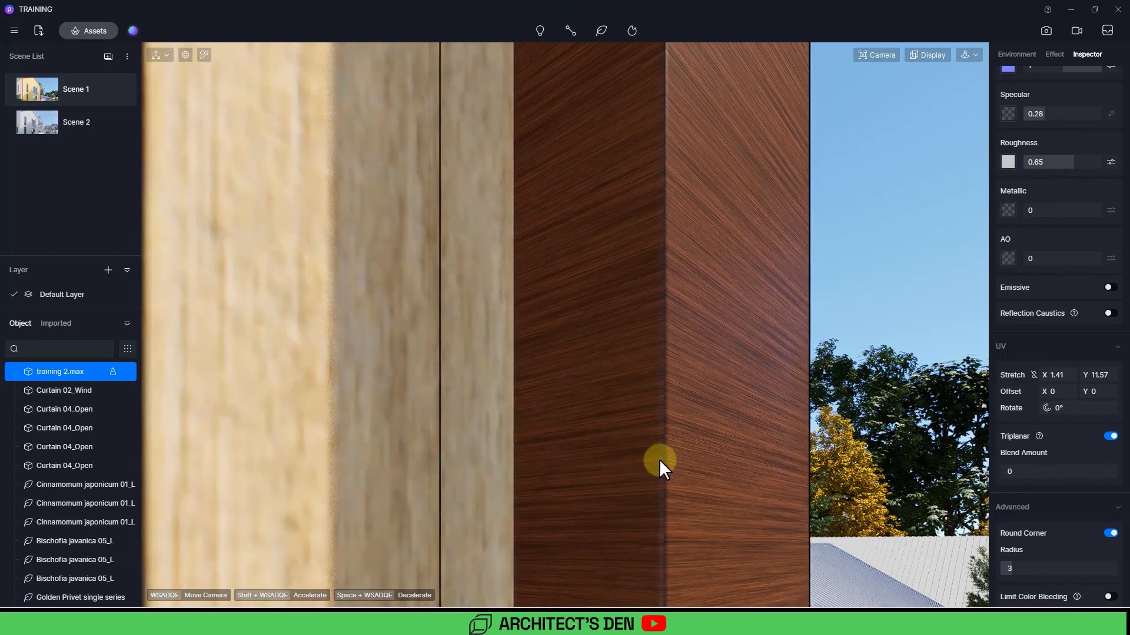
drag(1011, 564, 1059, 555)
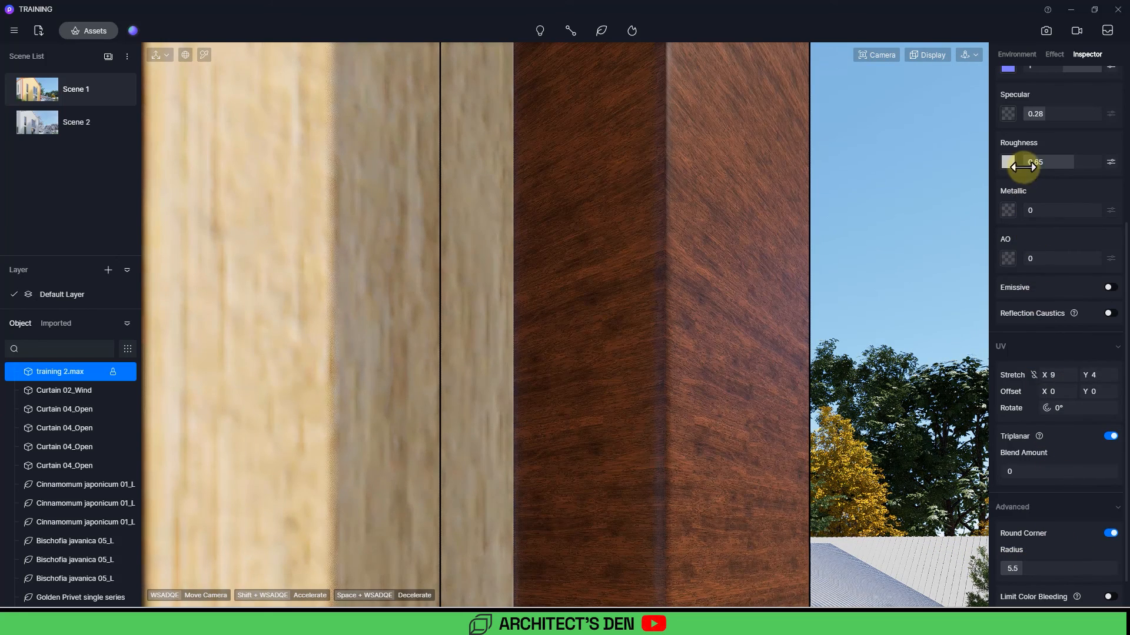
Step: Set the trim material's base color to HSV 0, 3, 100 with an intensity of 2
scroll(1034, 147, up, 4)
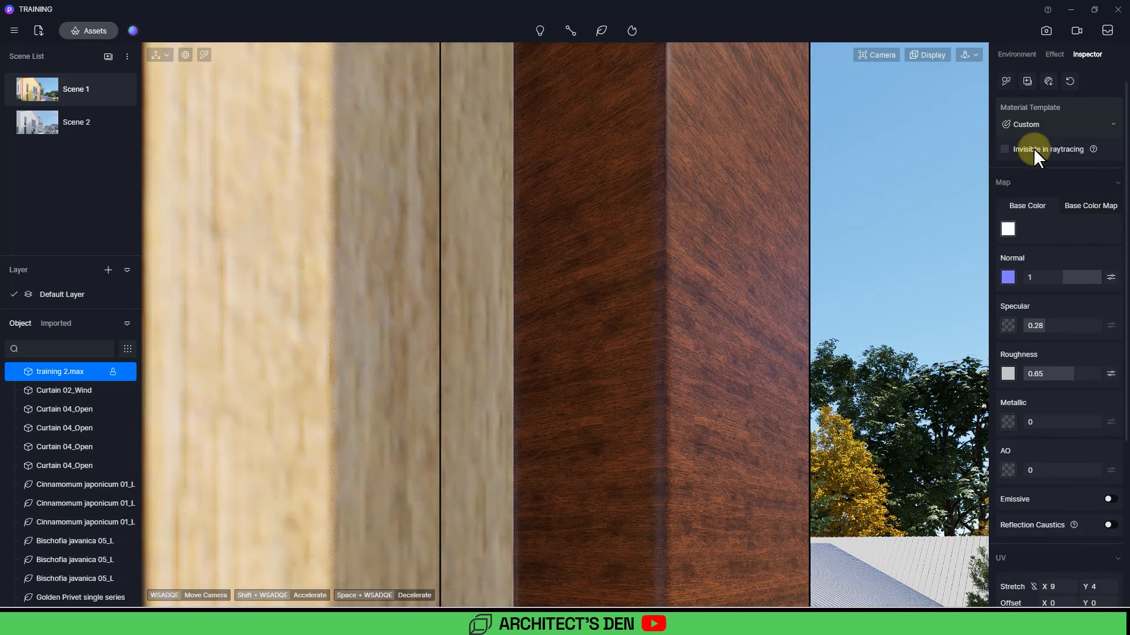
click(1007, 230)
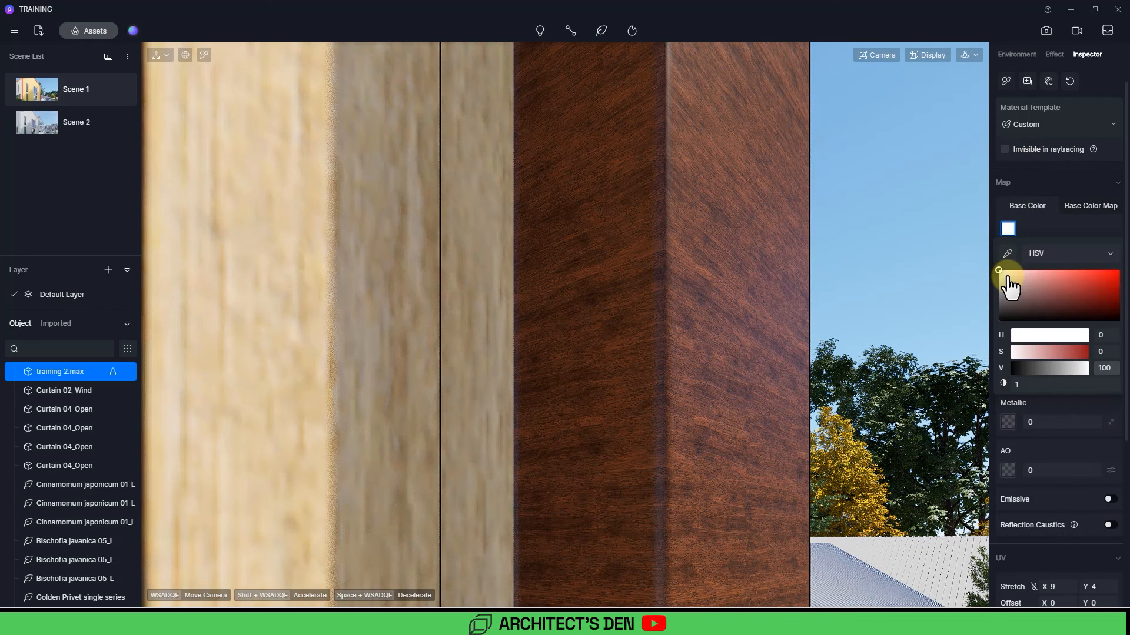
mouse_move(1008, 278)
mouse_down()
mouse_move(1015, 288)
mouse_move(1049, 275)
mouse_move(989, 272)
mouse_move(993, 288)
mouse_move(990, 269)
mouse_up()
drag(1017, 384, 1118, 386)
mouse_move(1005, 279)
mouse_down()
mouse_move(1019, 271)
mouse_move(1004, 279)
mouse_up()
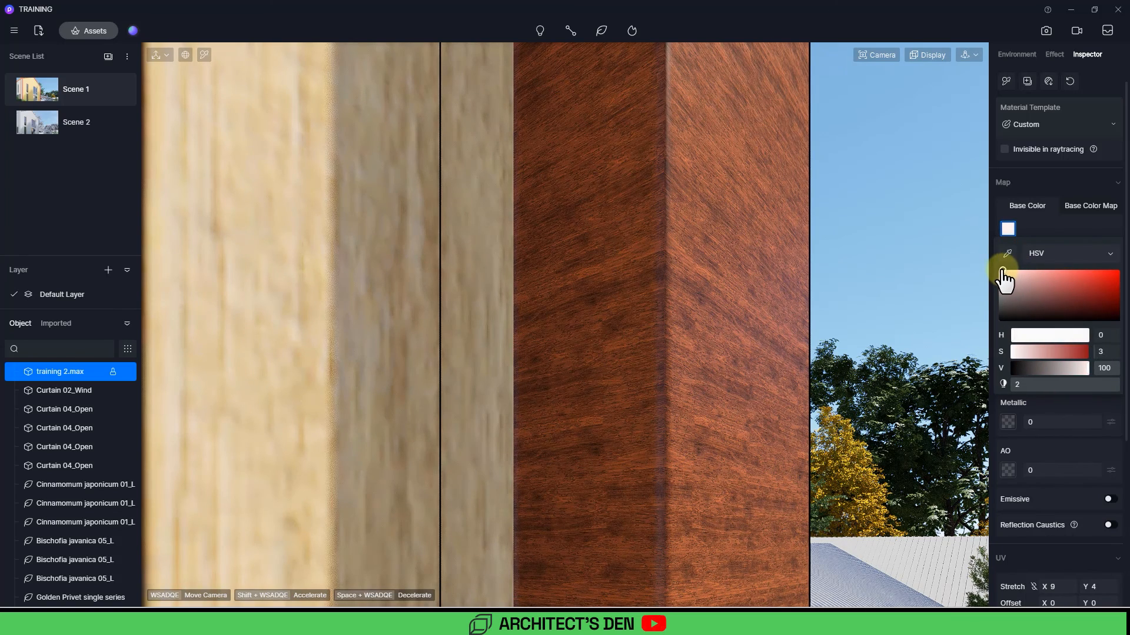
Step: Open the trim's base color map adjustments and set the map brightness to 1
click(1093, 200)
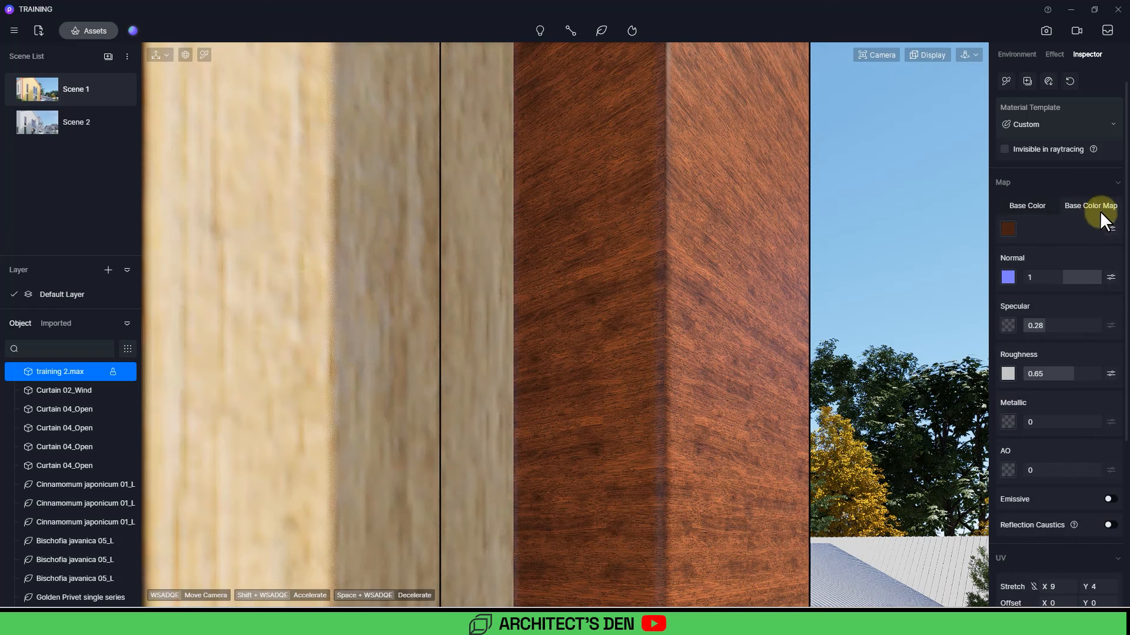
click(1110, 230)
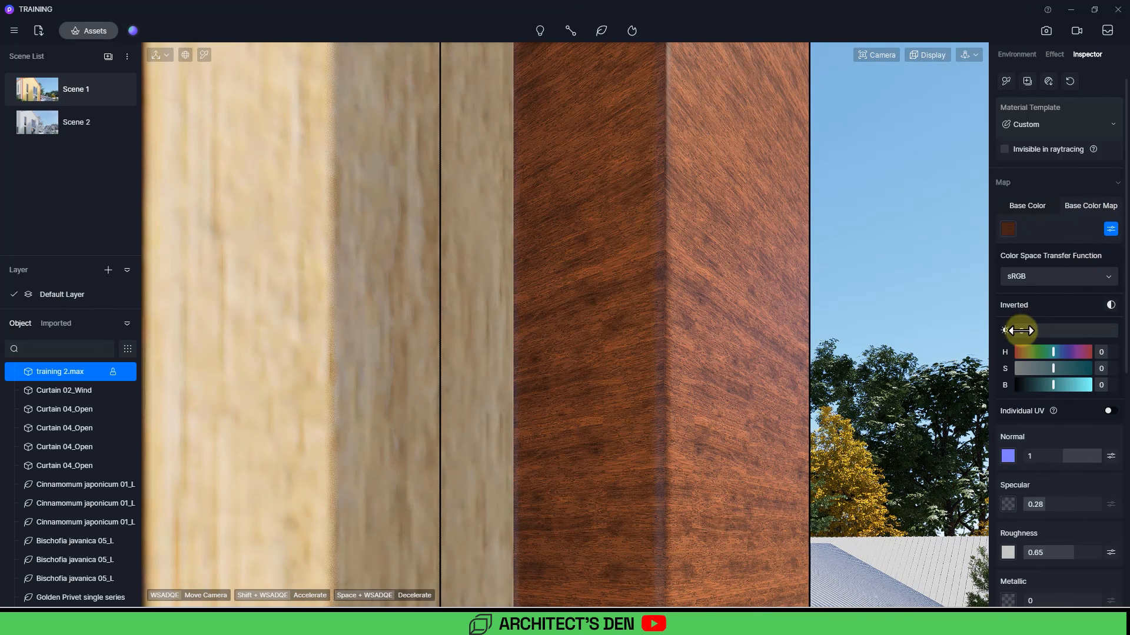
drag(1030, 328, 1068, 330)
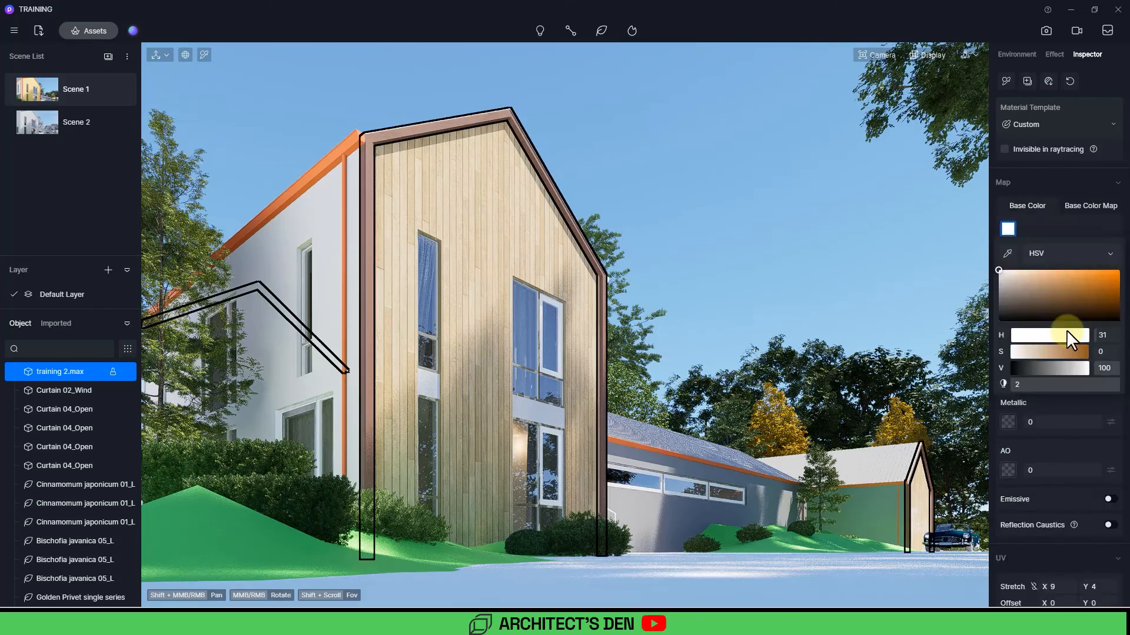
Step: Pick the panel material between the gable windows and set its base color to HSV 0, 0, 31
key(Escape)
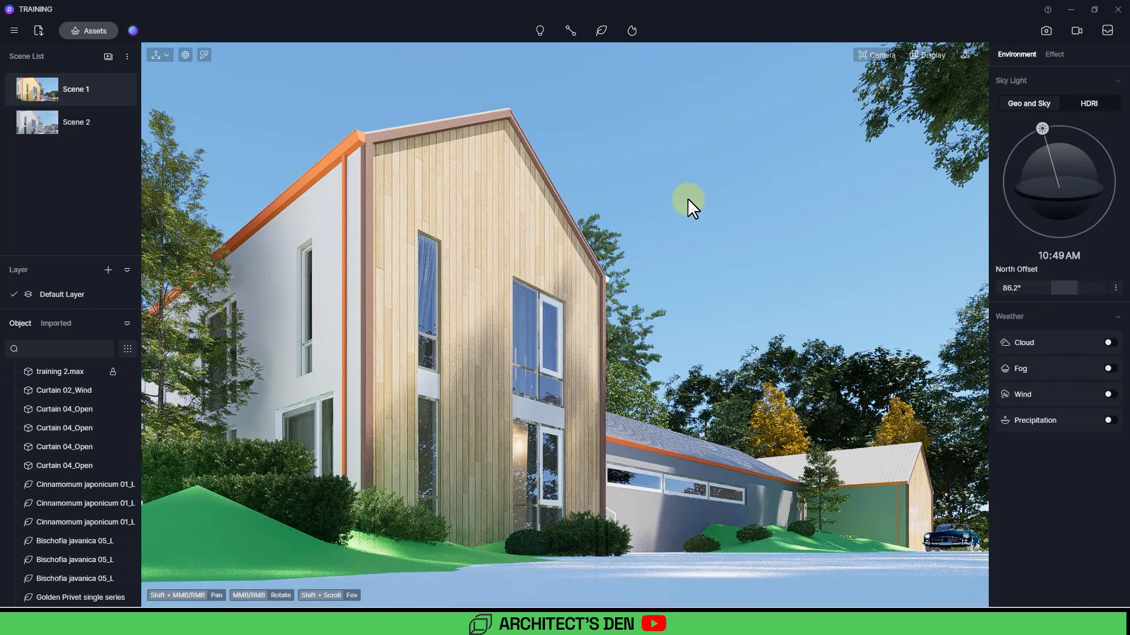
key(i)
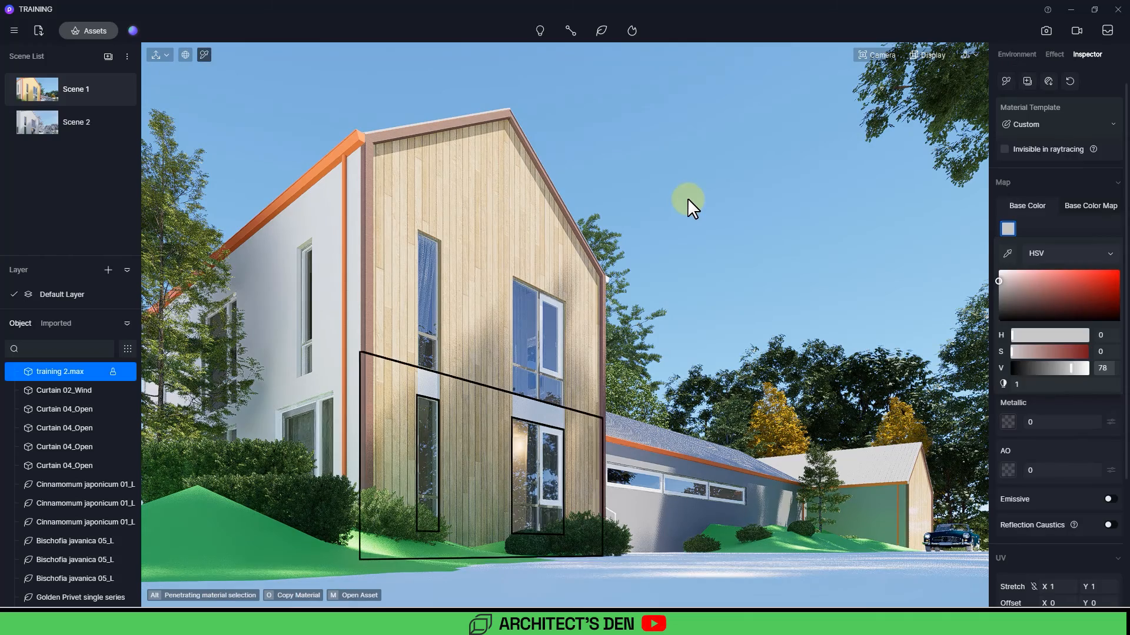
click(545, 405)
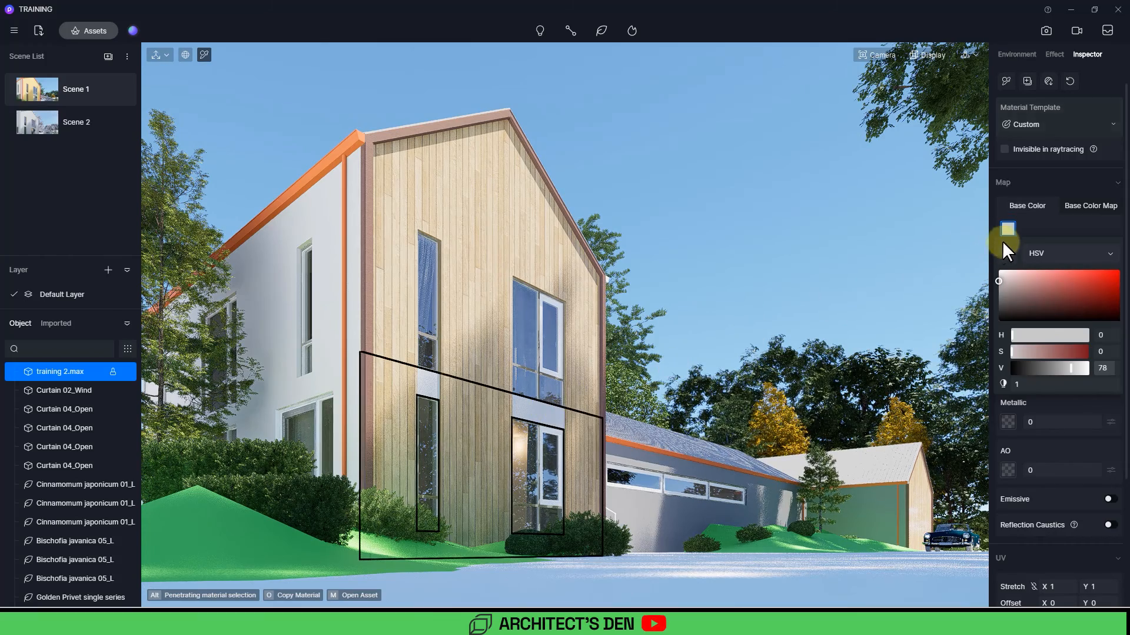
click(1072, 209)
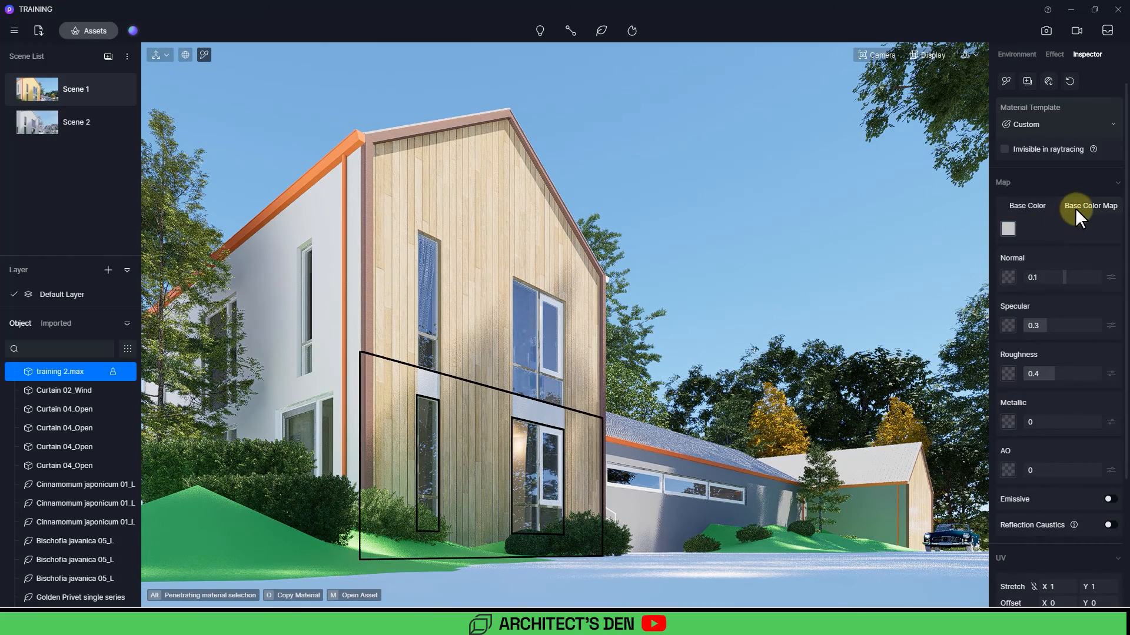
click(1026, 208)
click(1008, 229)
drag(1000, 285, 998, 306)
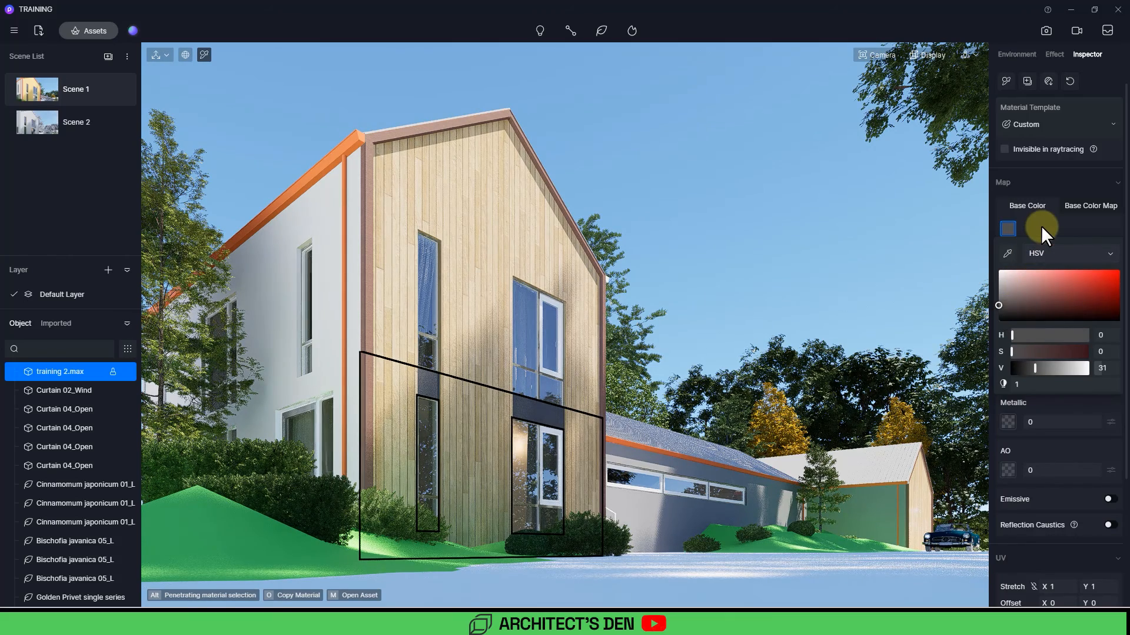
click(1041, 227)
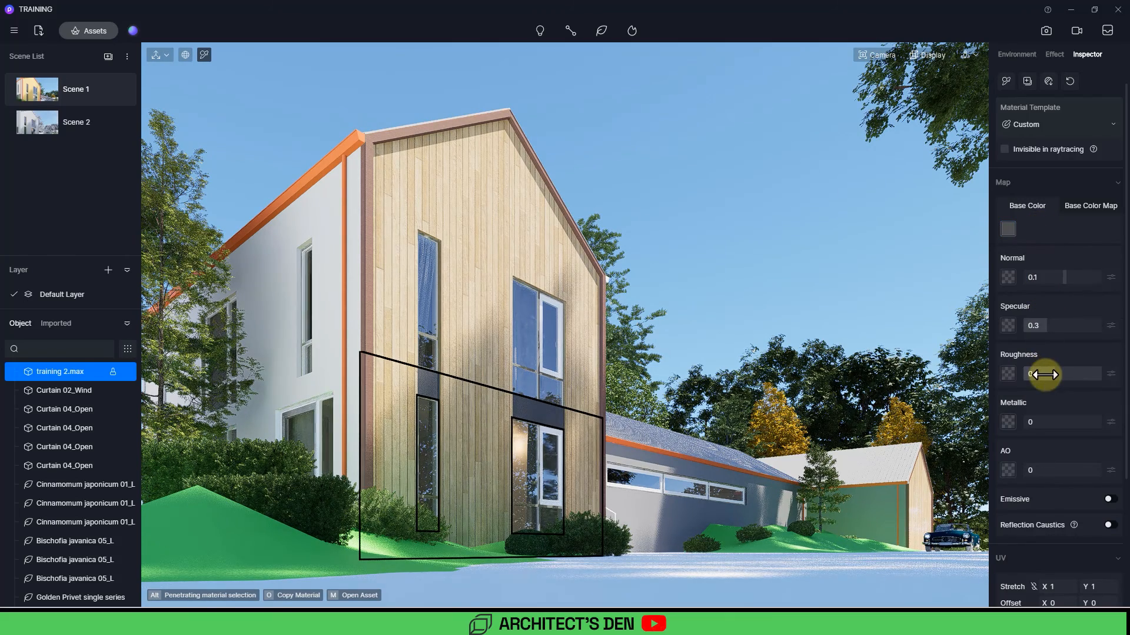
Step: Set the panel's roughness to 0.14 and darken its base color to HSV 0, 0, 21
drag(1044, 375, 1032, 374)
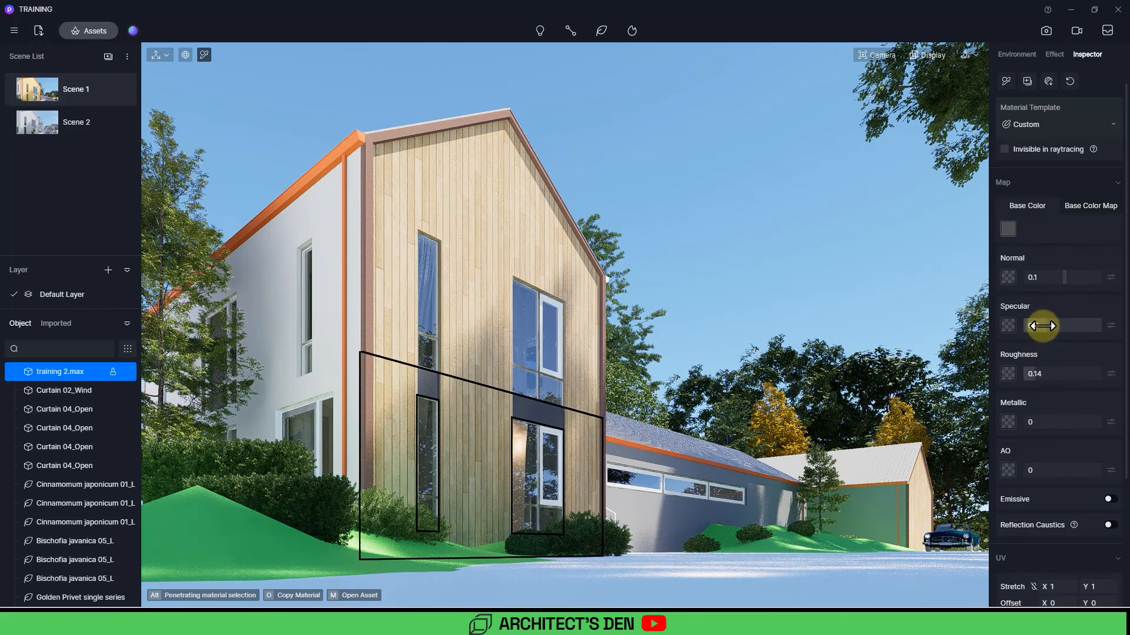
click(1008, 229)
drag(1000, 306, 999, 310)
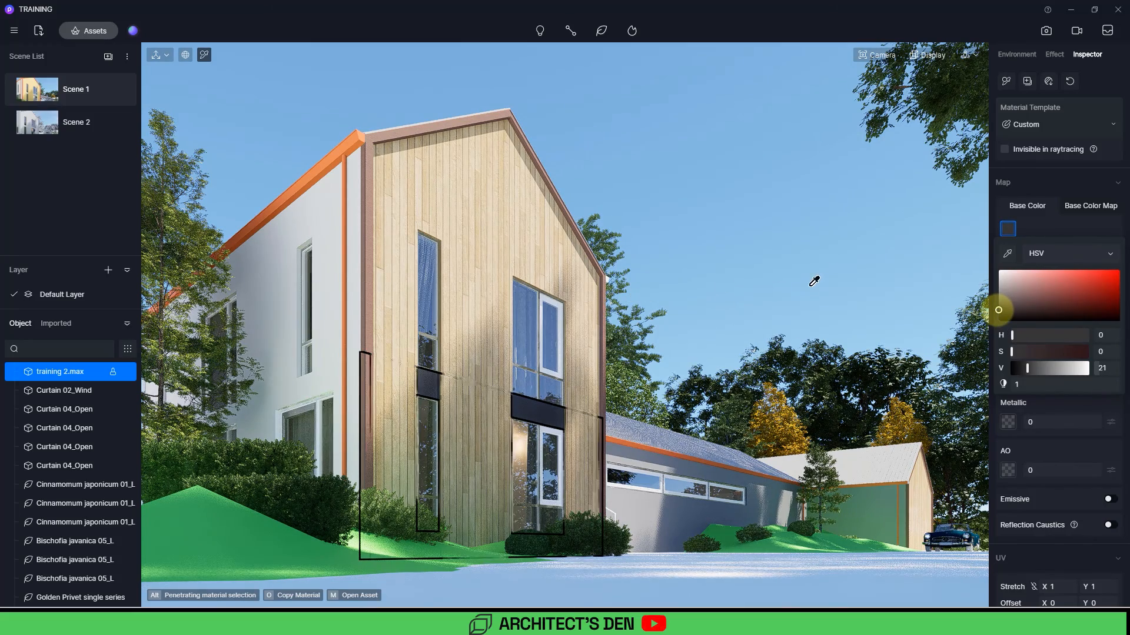
Step: Pick the orange roof fascia material and set its base color to HSV 15, 1, 24
click(685, 247)
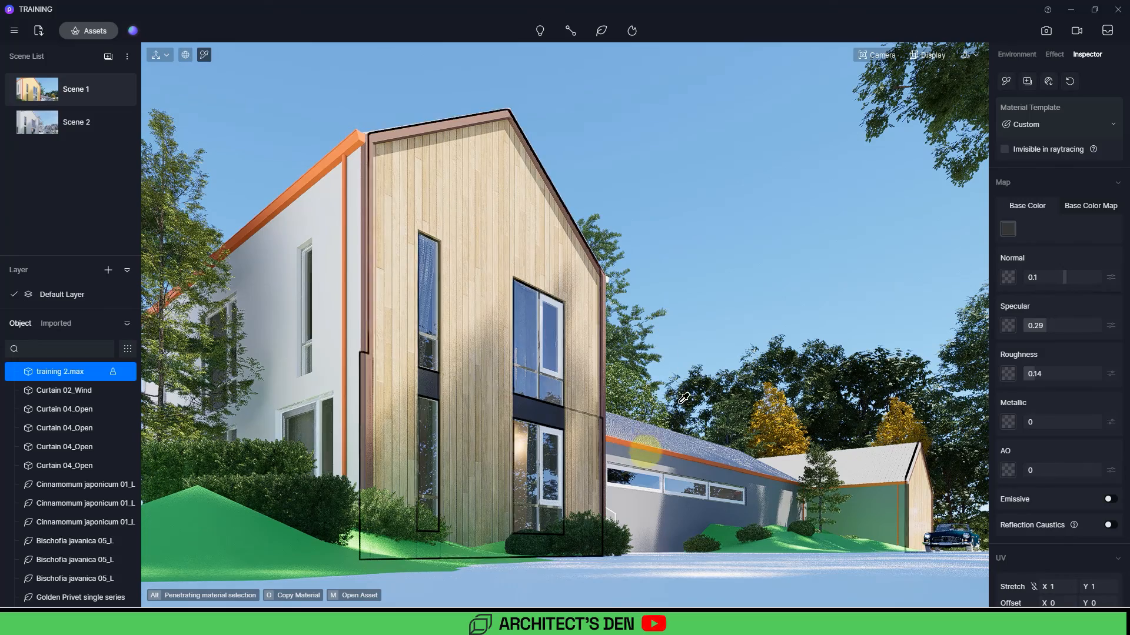
click(631, 439)
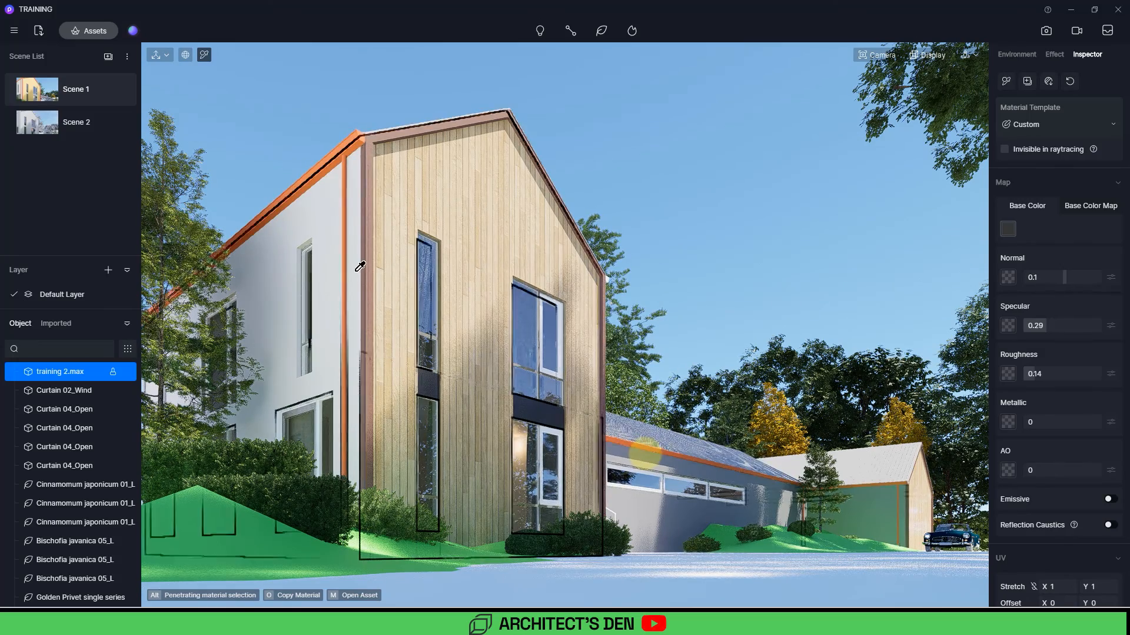
click(662, 461)
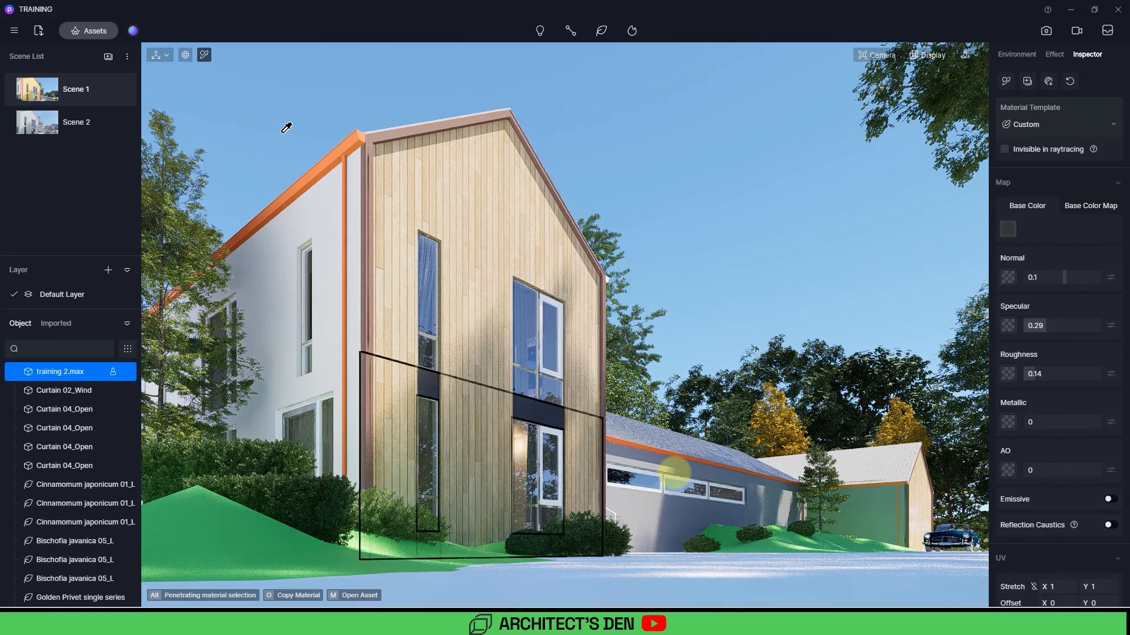
scroll(349, 150, up, 5)
scroll(429, 164, up, 5)
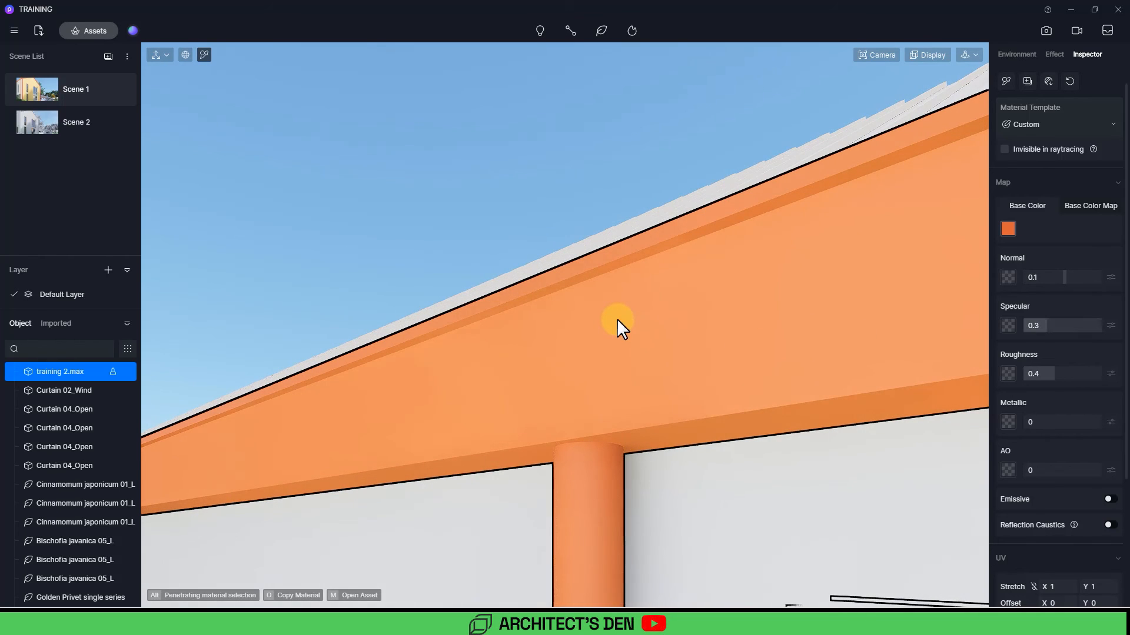
click(1028, 126)
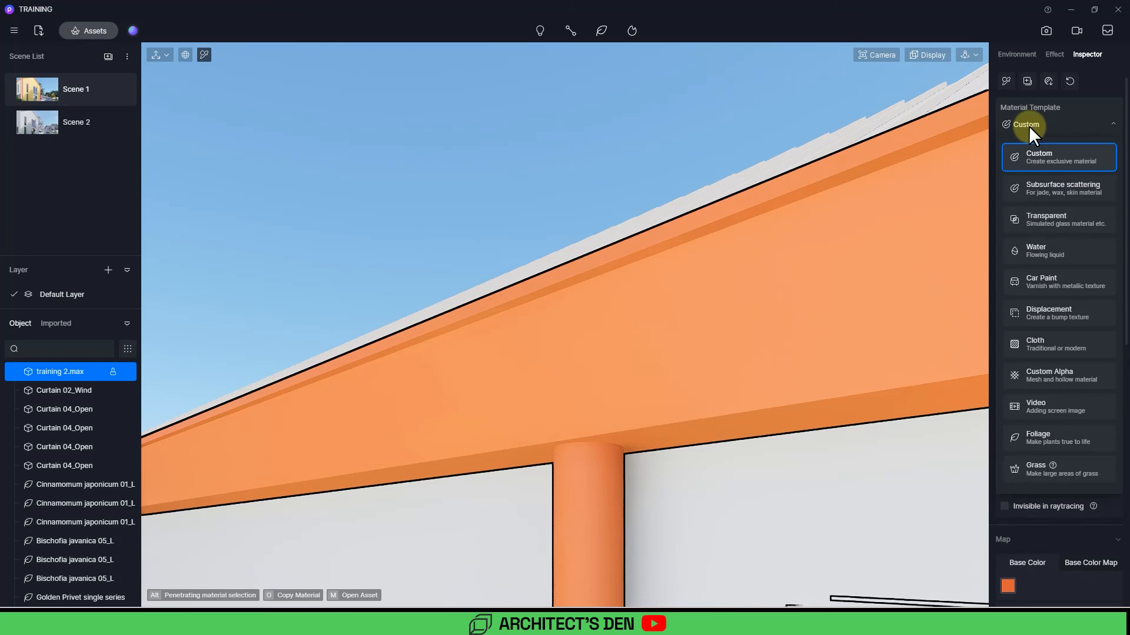
click(1029, 125)
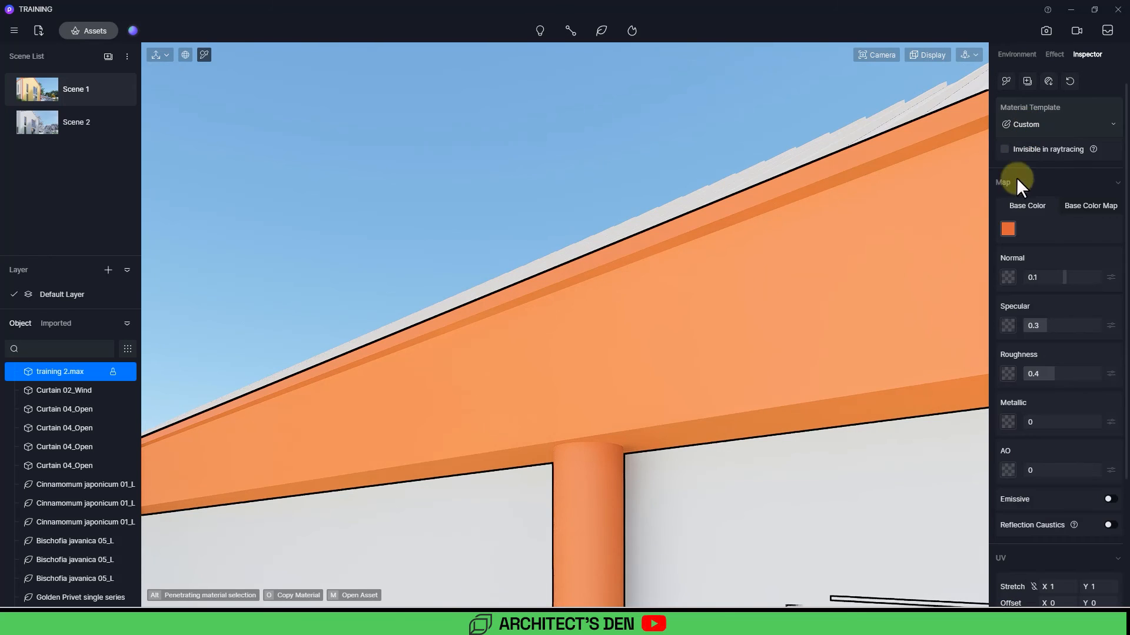
click(1006, 230)
click(1001, 307)
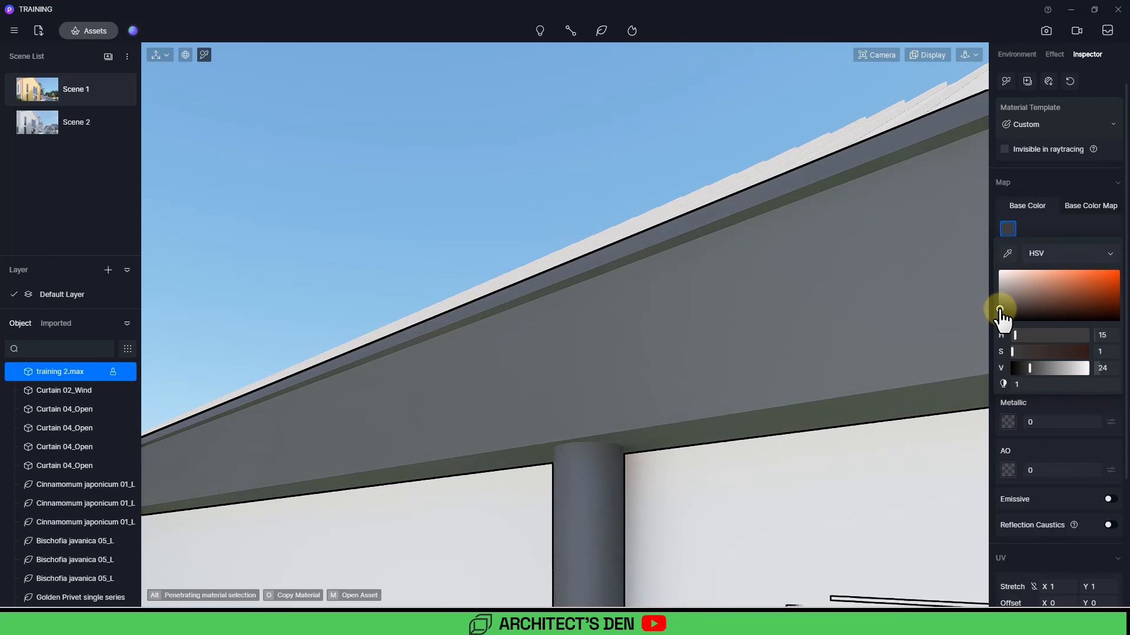
click(1057, 409)
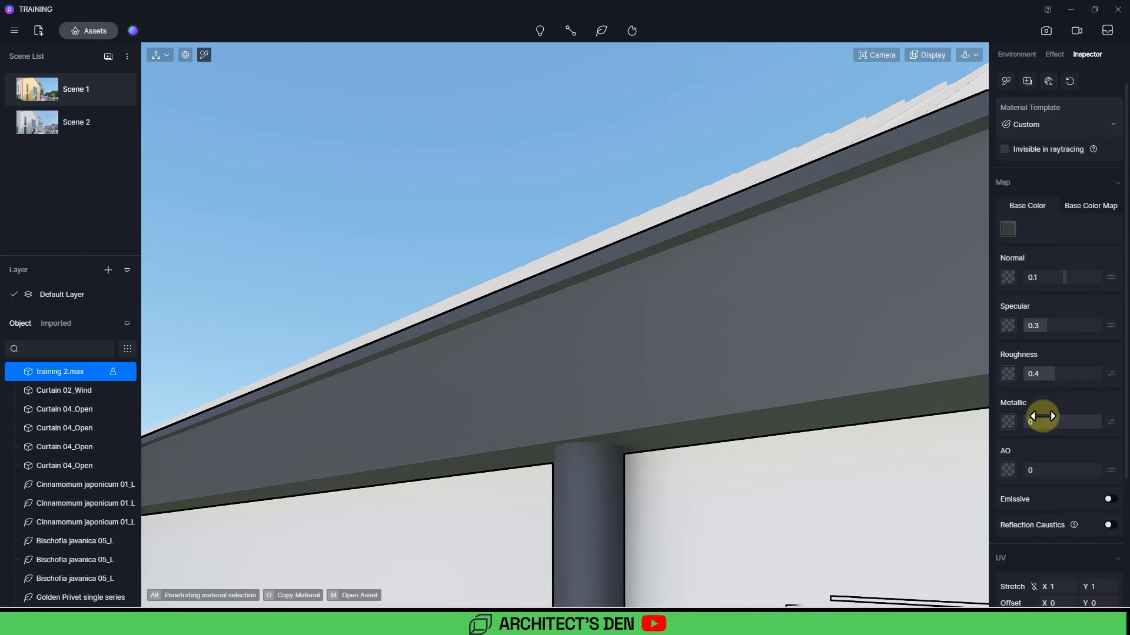
Step: Set the fascia's metallic to 0.62, specular to 0.56, roughness to 0.17, and enable Triplanar
drag(1031, 422, 1071, 420)
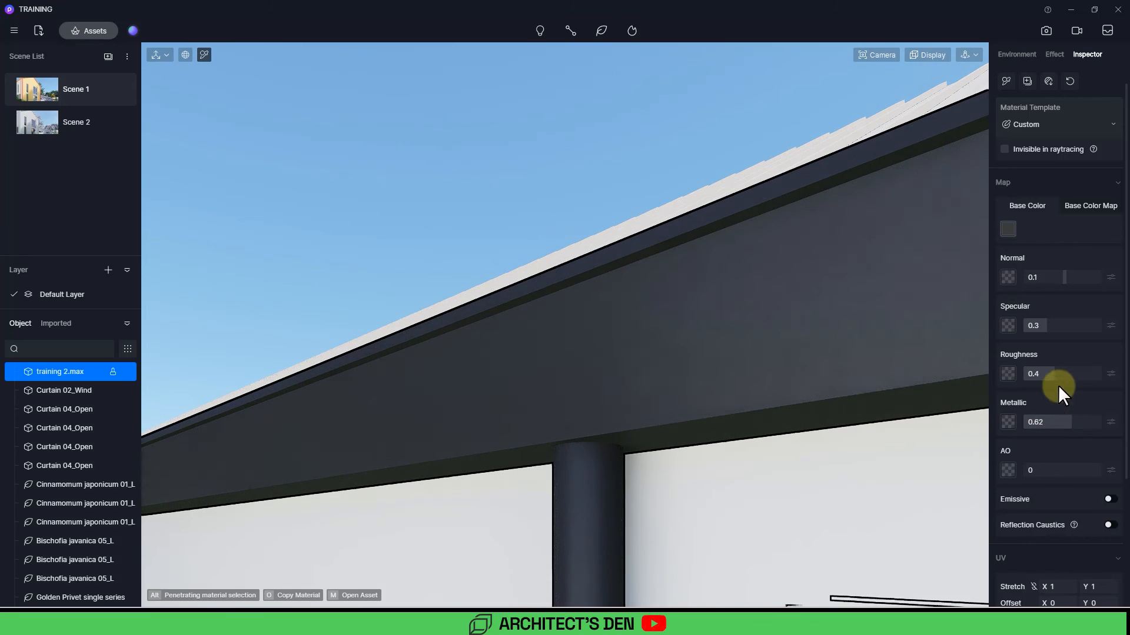
drag(1052, 370, 1041, 371)
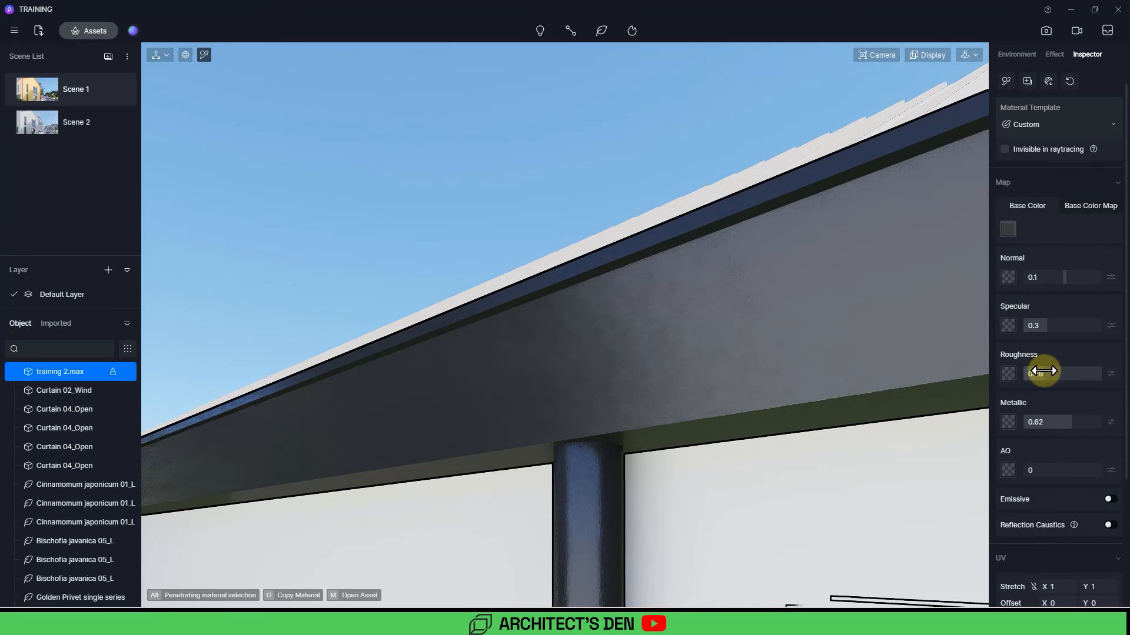
drag(1042, 327, 1066, 328)
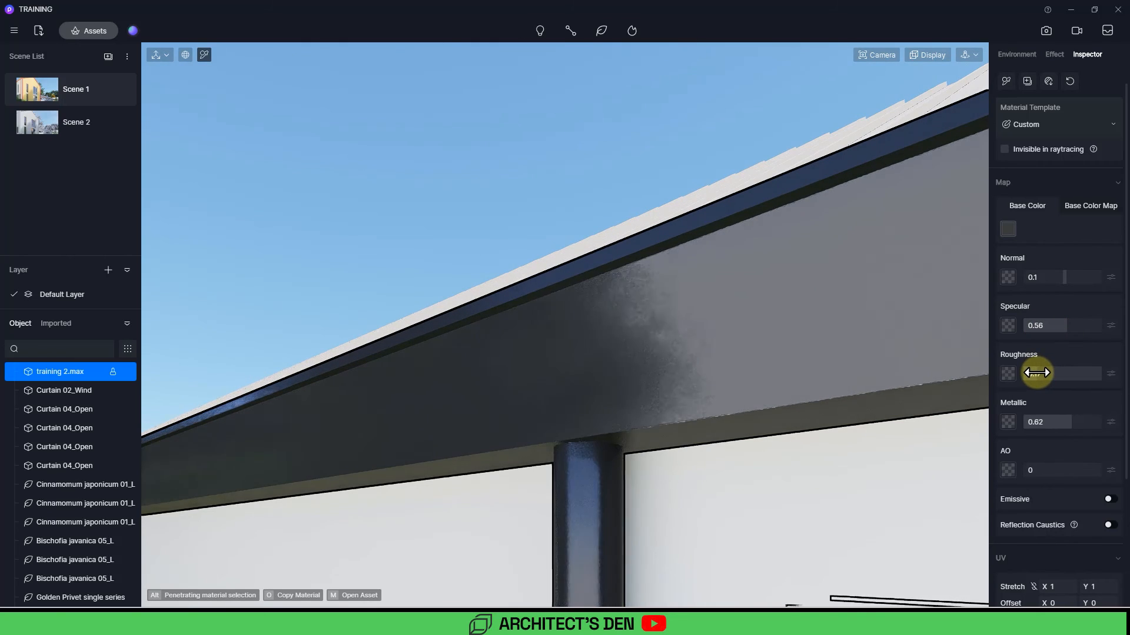
drag(1037, 372, 1036, 368)
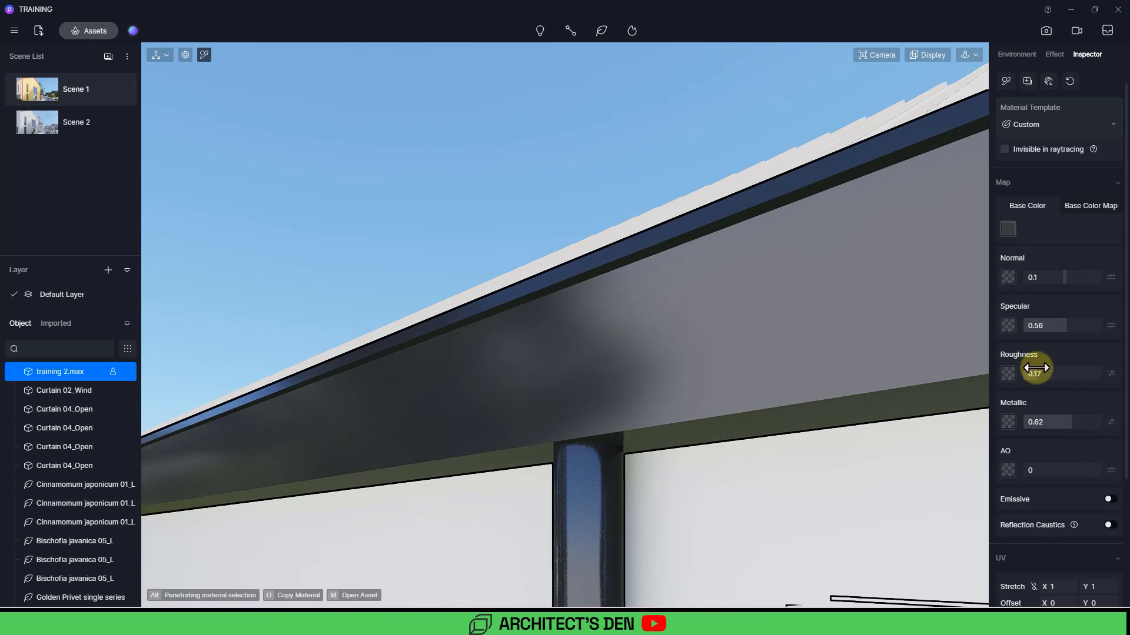
scroll(1065, 436, down, 3)
click(1113, 543)
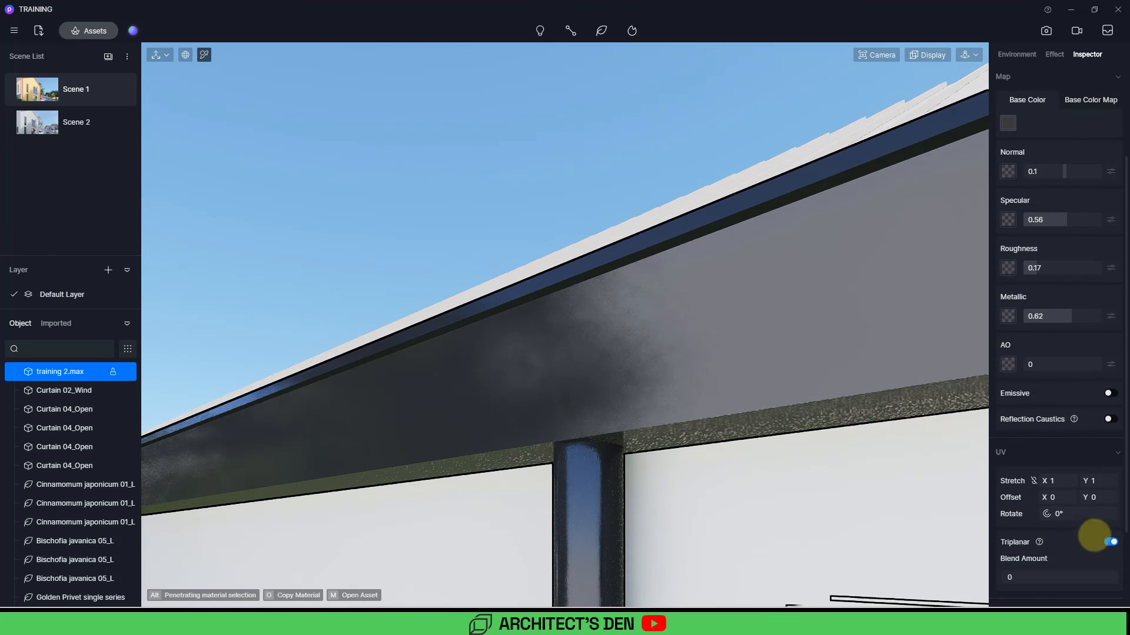
Step: Raise the fascia's specular to 0.86 and lower its roughness to 0.08
scroll(542, 342, down, 6)
scroll(548, 340, down, 10)
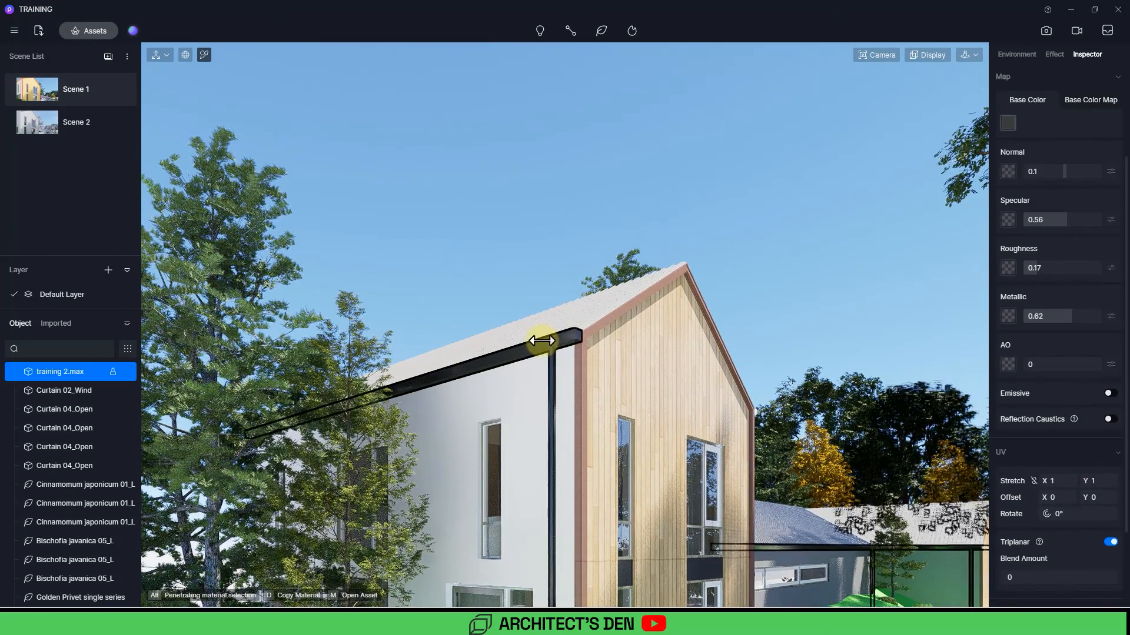
drag(1058, 222, 1083, 221)
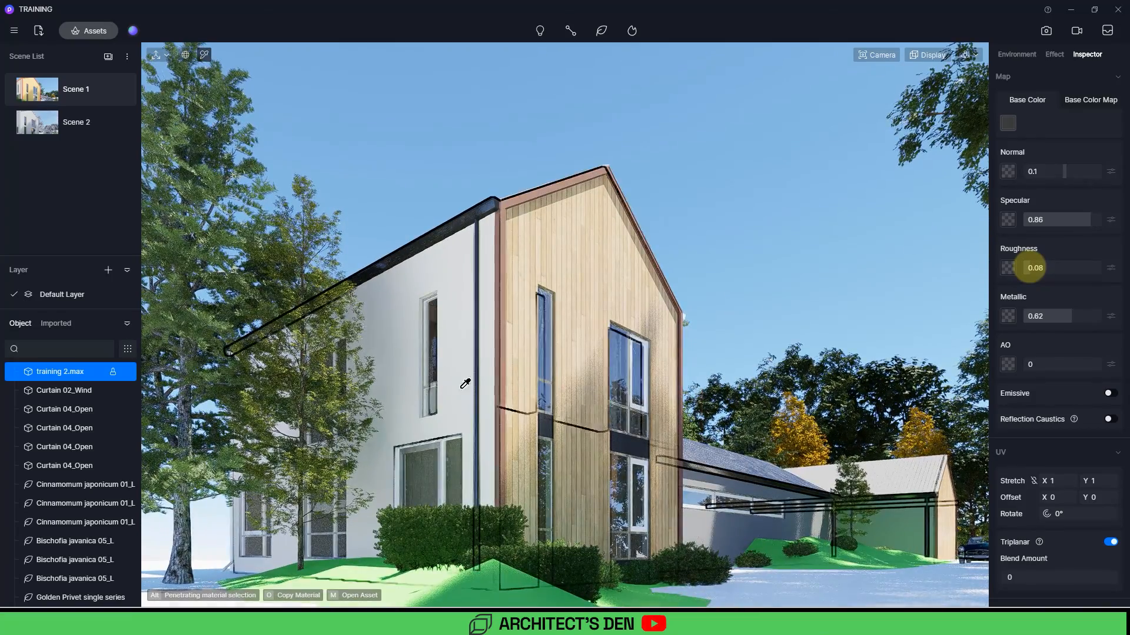
Step: Pick the dark window frame material and set its specular to 0.77, roughness 0.11 and metallic 0.87
scroll(453, 380, up, 4)
scroll(694, 408, up, 7)
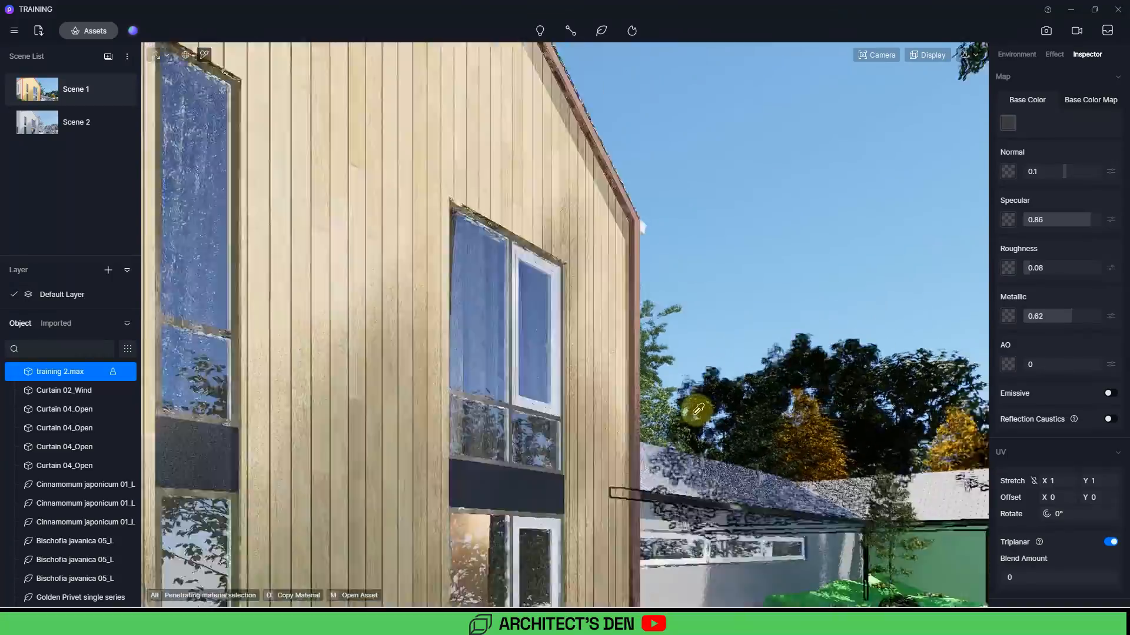
scroll(570, 411, up, 6)
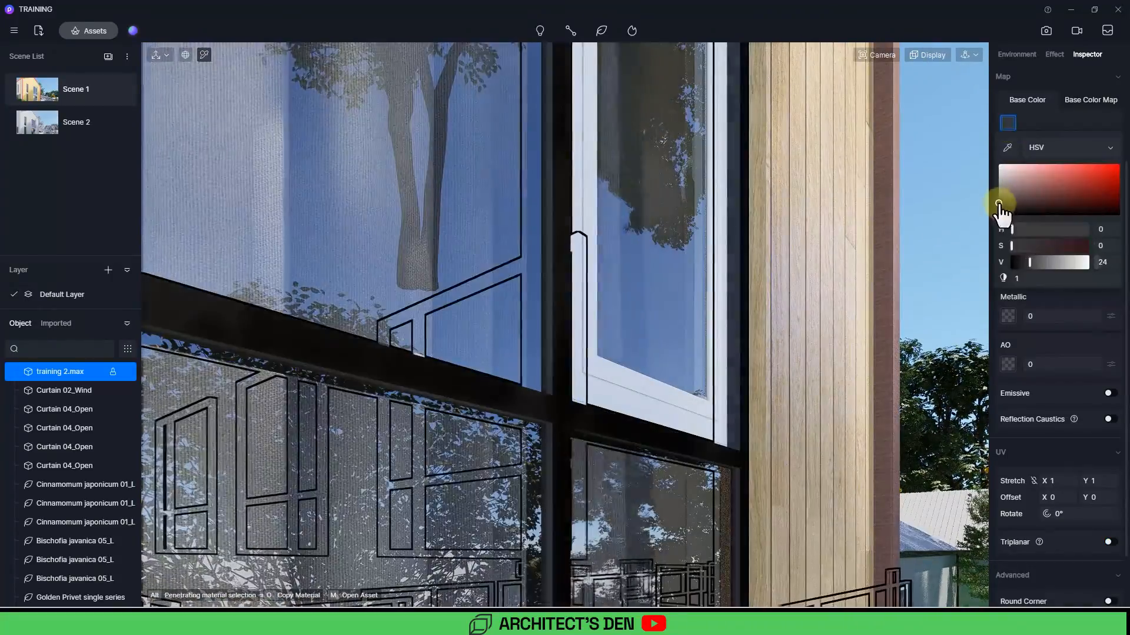
click(1086, 316)
click(1084, 221)
scroll(625, 356, down, 10)
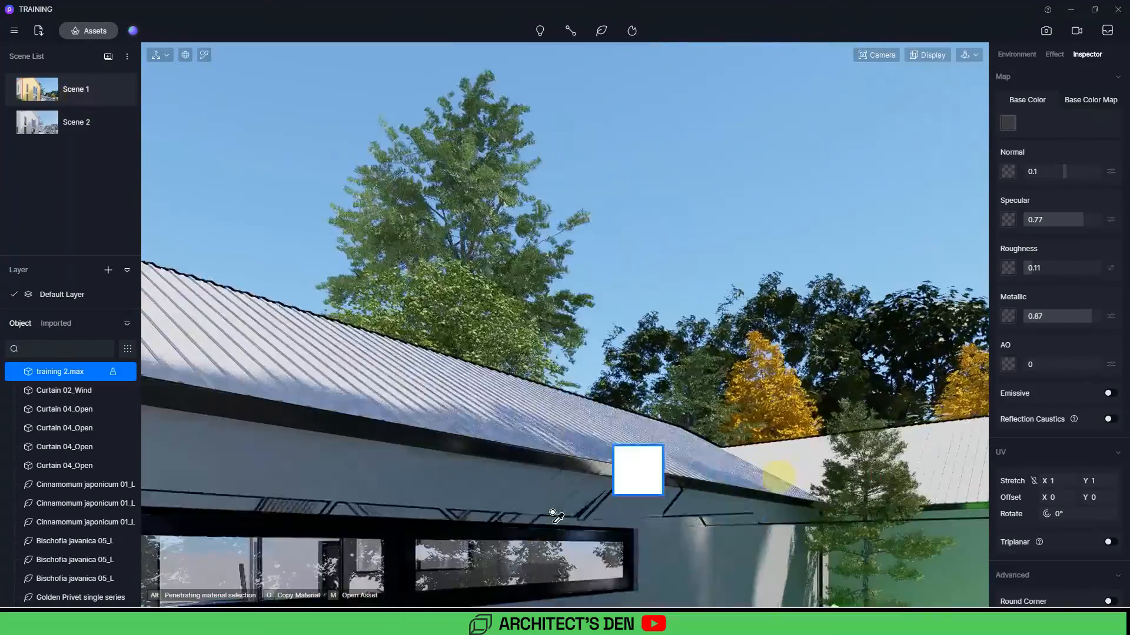
Step: Inspect the dark roof material's settings
click(582, 427)
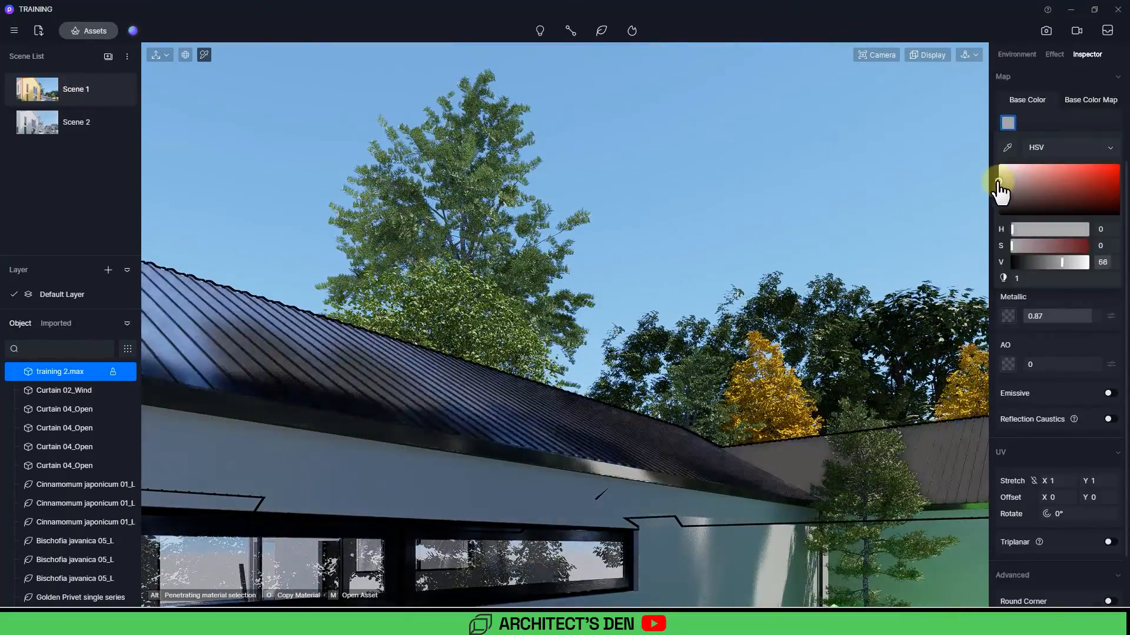
scroll(1071, 378, up, 2)
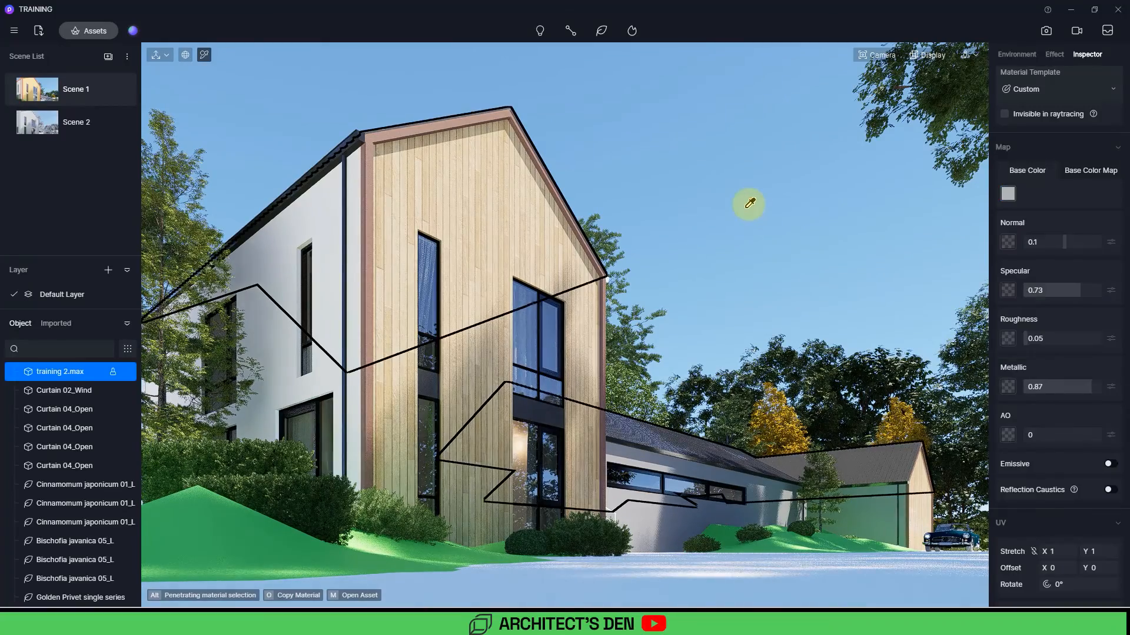
key(Escape)
Step: Pick the white wall material, tone its base color to a light grey and set its roughness to 0.5
click(323, 218)
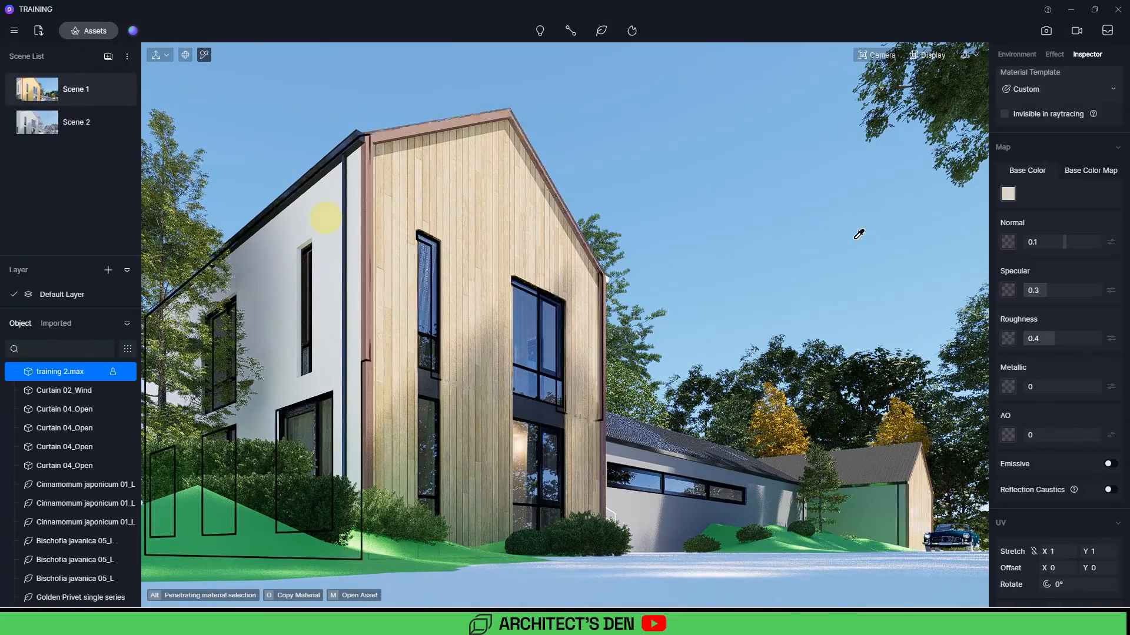
click(1008, 193)
click(1001, 264)
click(1040, 409)
drag(1056, 337, 1060, 337)
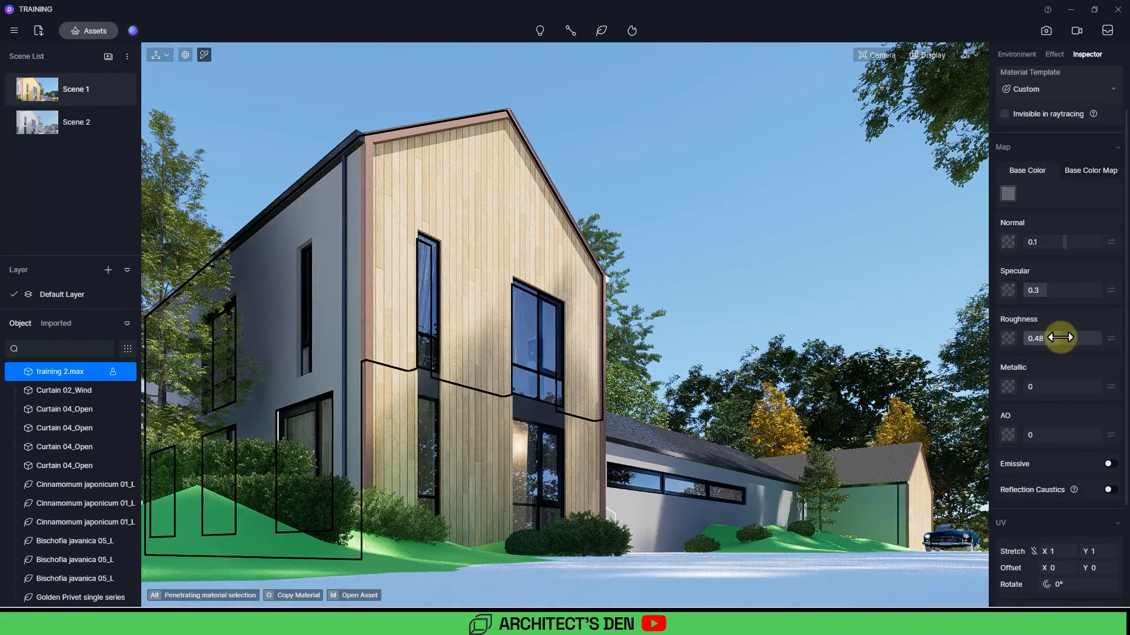
Step: Pick the garage wall material and set its base color to HSV 0, 8, 75
click(680, 506)
click(1008, 194)
drag(1008, 257, 1009, 247)
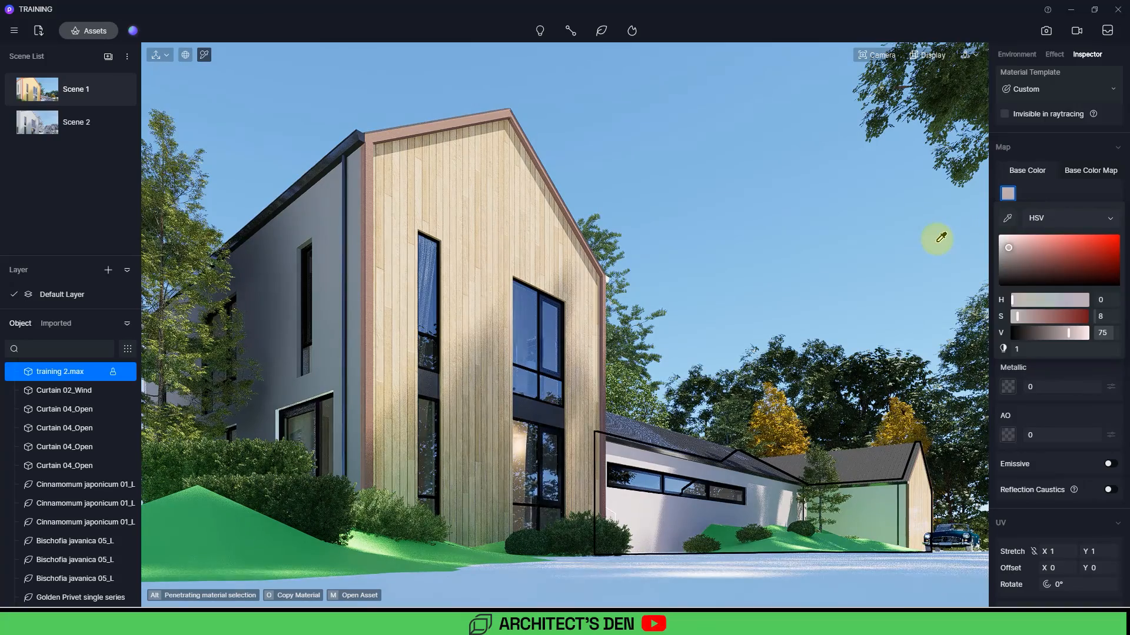
click(937, 237)
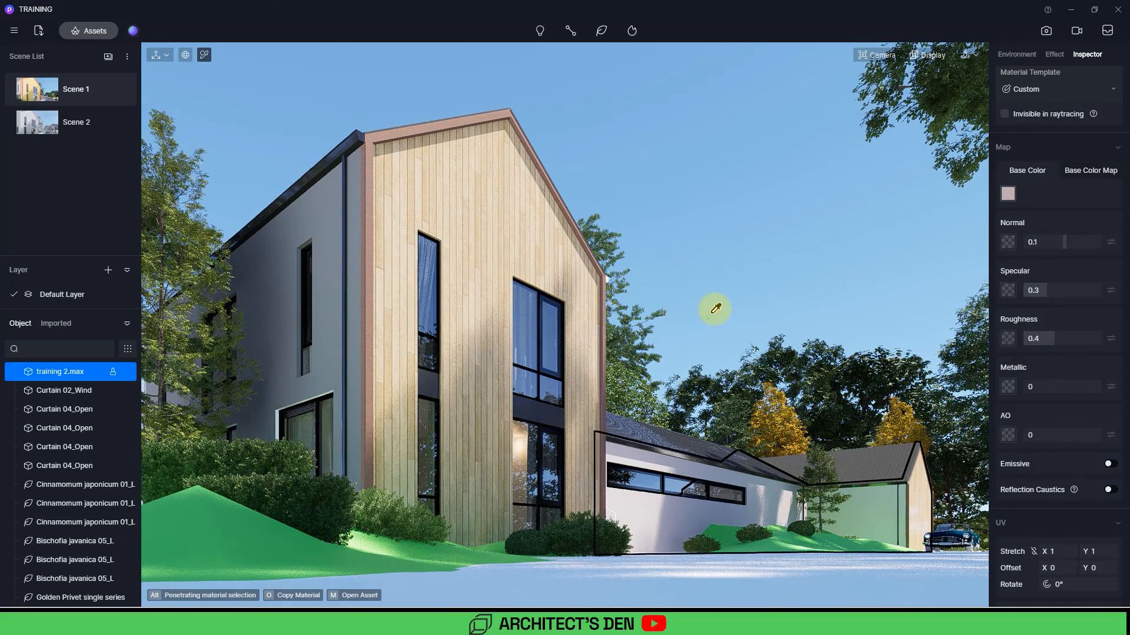
Step: Select the green ground material and change its material template to Grass
click(295, 545)
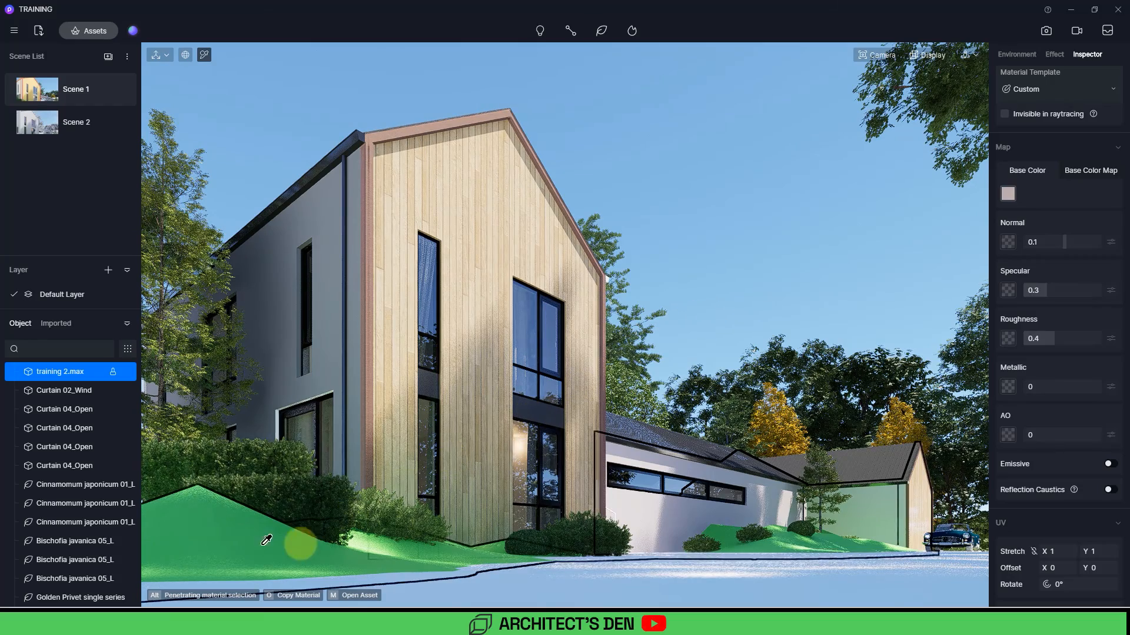
click(293, 547)
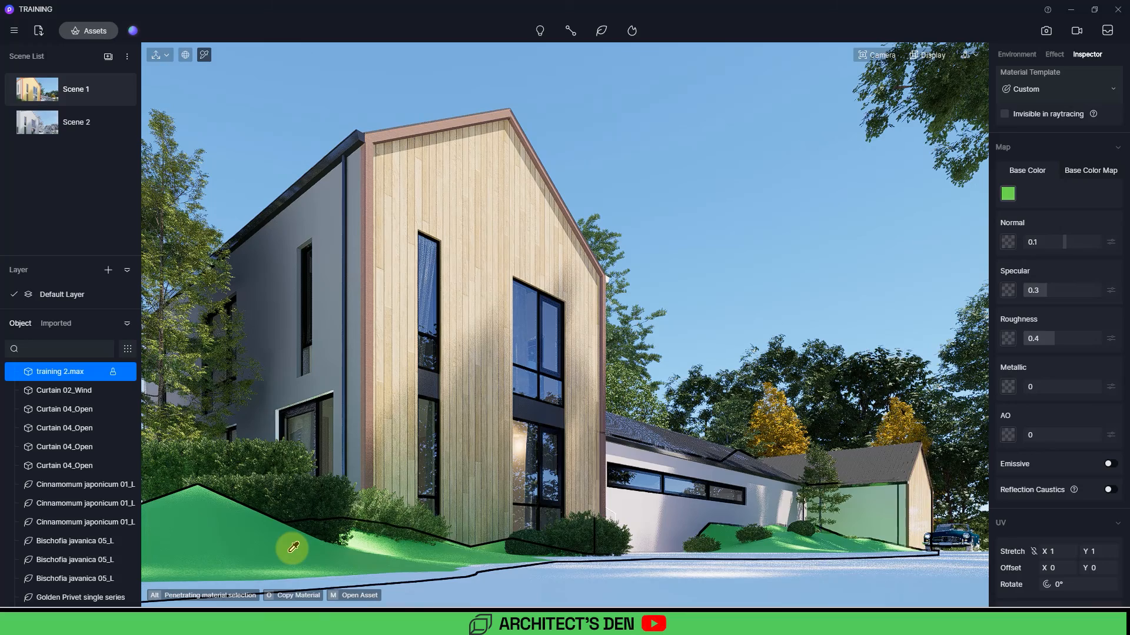
click(1051, 94)
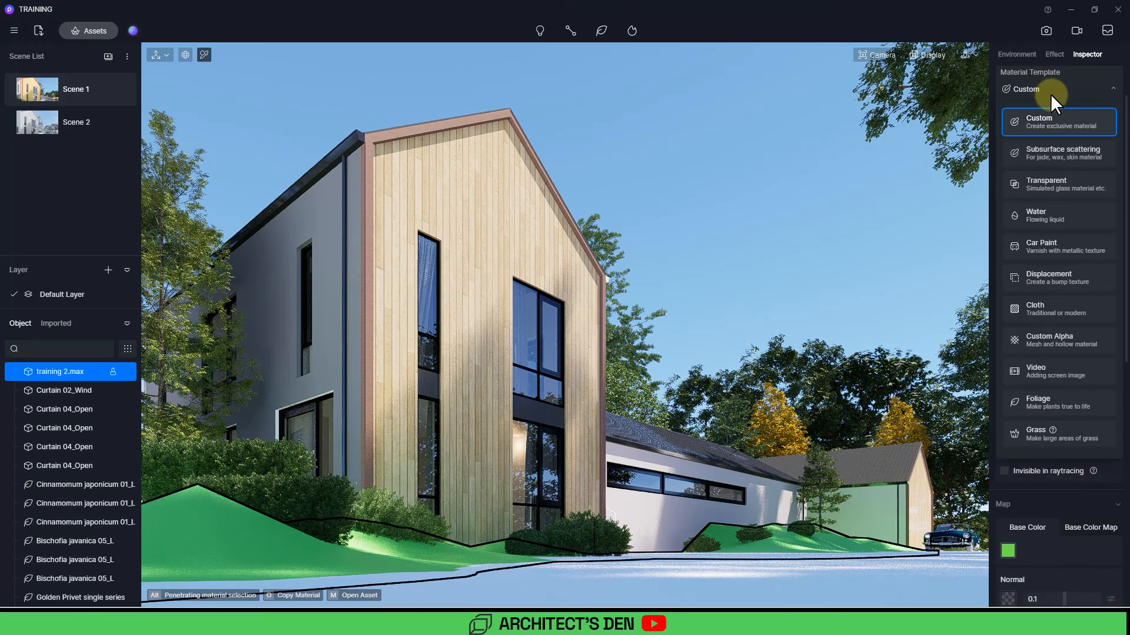
click(1058, 435)
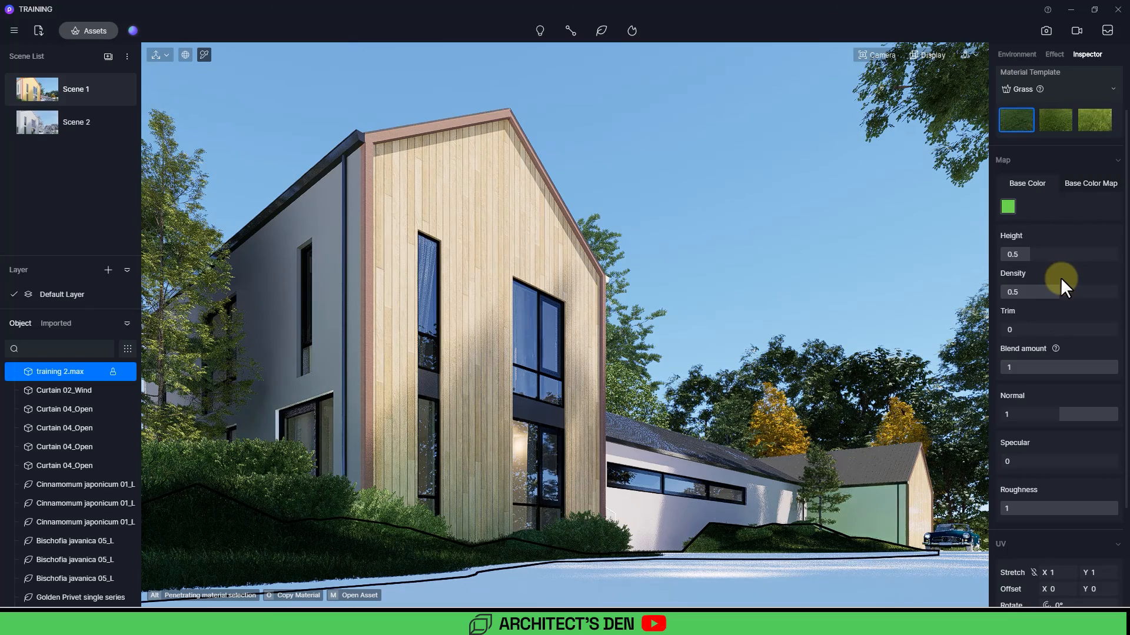
Step: Apply the first grass preset with height 0.07, trim 0.47 and roughness 0.64, and enable Random UV
click(1062, 120)
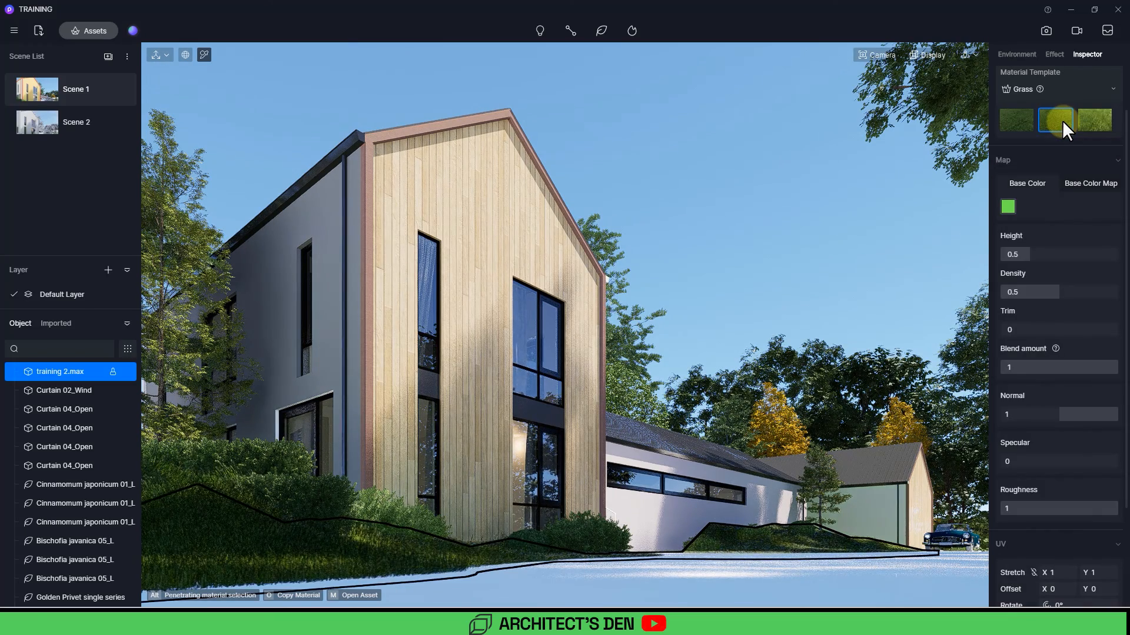
click(1017, 121)
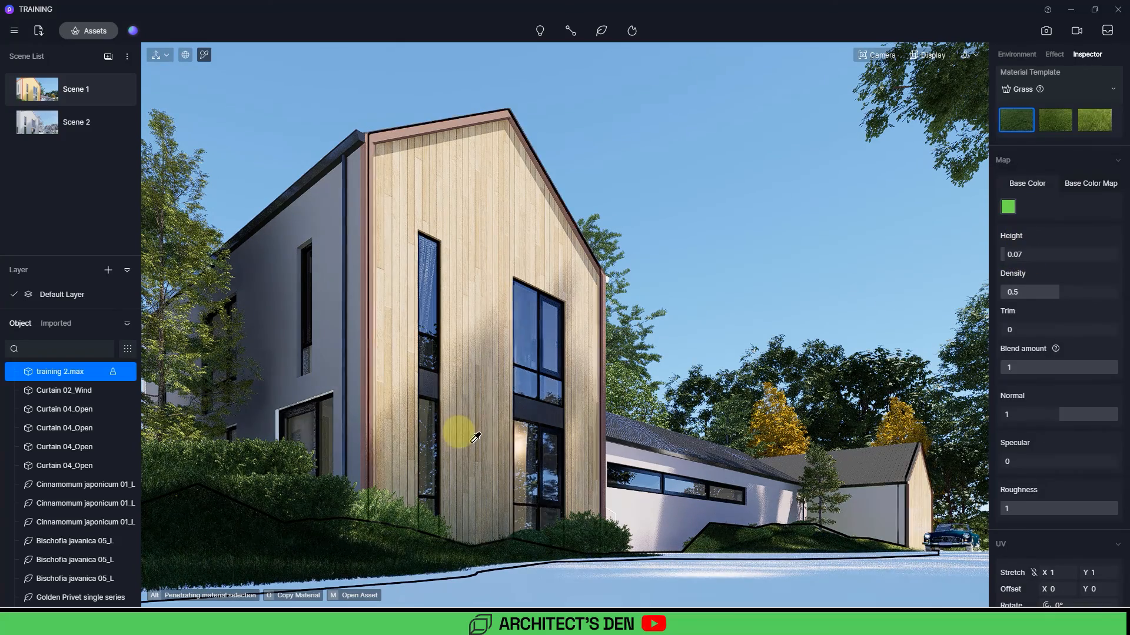
drag(1018, 328, 1053, 327)
scroll(1100, 441, down, 1)
drag(1100, 441, 1075, 442)
scroll(1078, 443, down, 1)
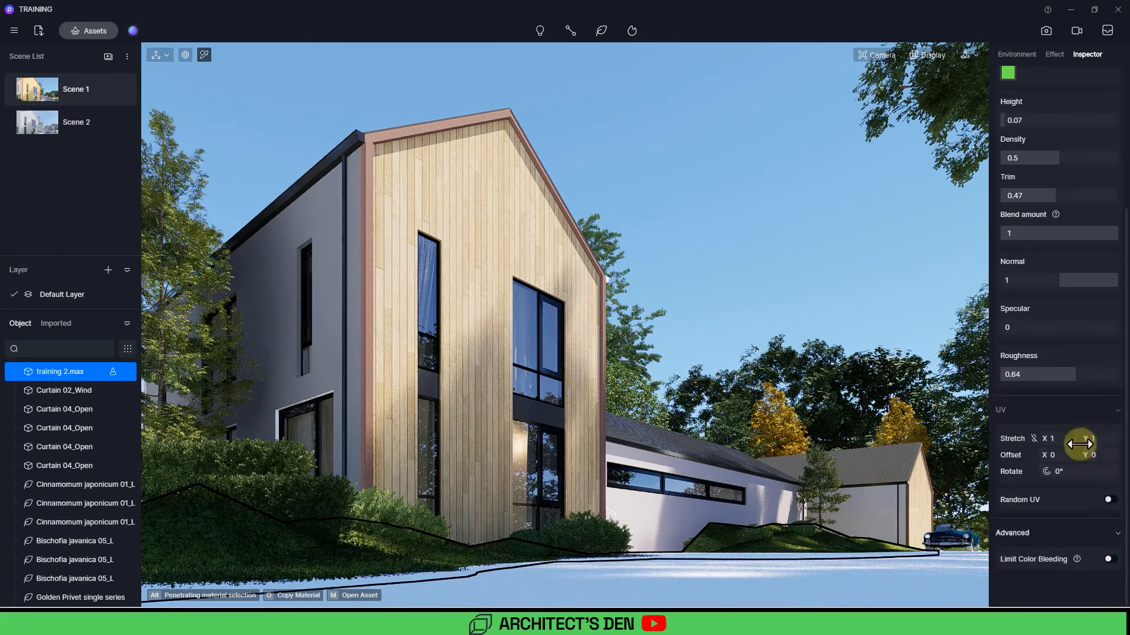
click(1109, 499)
Step: Switch the ground to the second grass preset and sample its base color from the grass in the viewport
scroll(1065, 498, up, 3)
click(1093, 180)
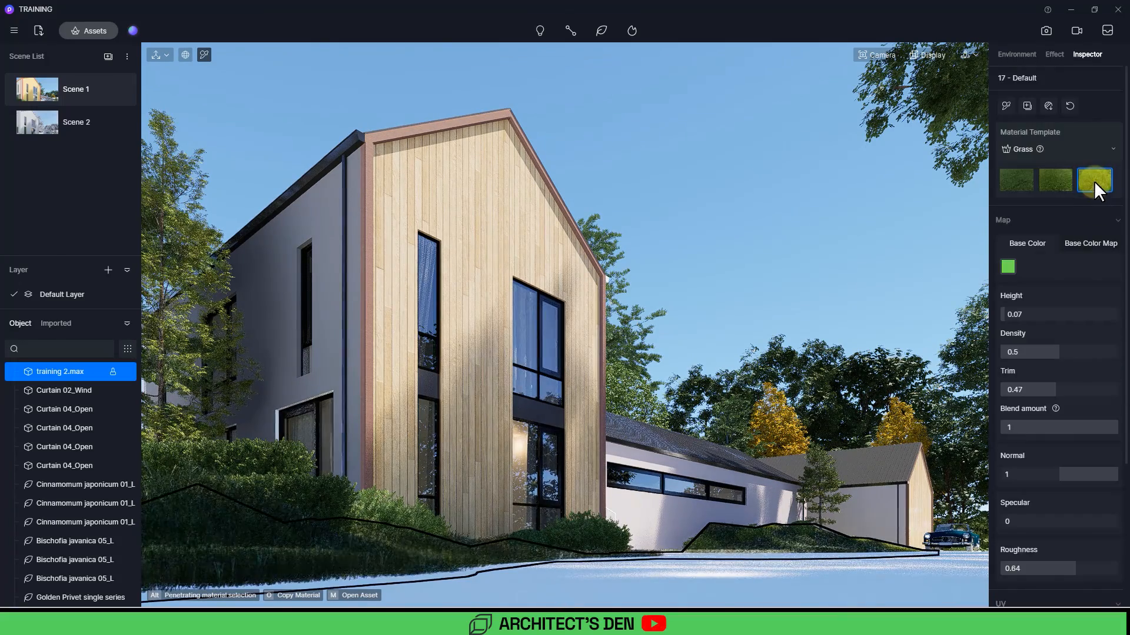
click(1053, 178)
click(1008, 267)
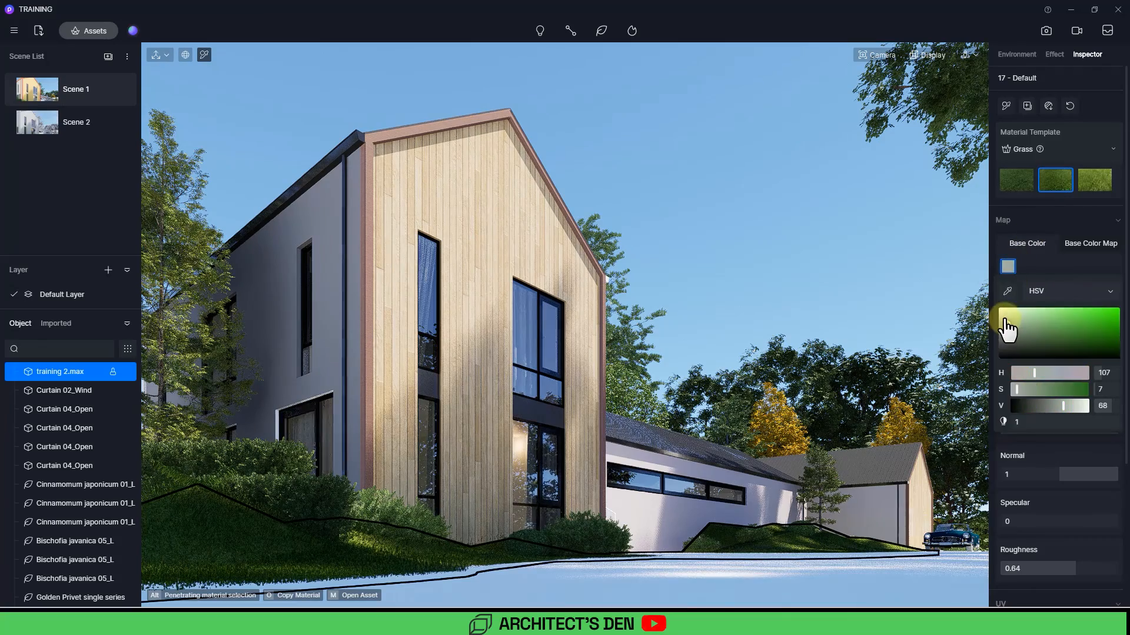
click(1005, 290)
click(386, 549)
Step: Adjust the grass base color map's brightness to -27 and its blue value to 5
click(1110, 267)
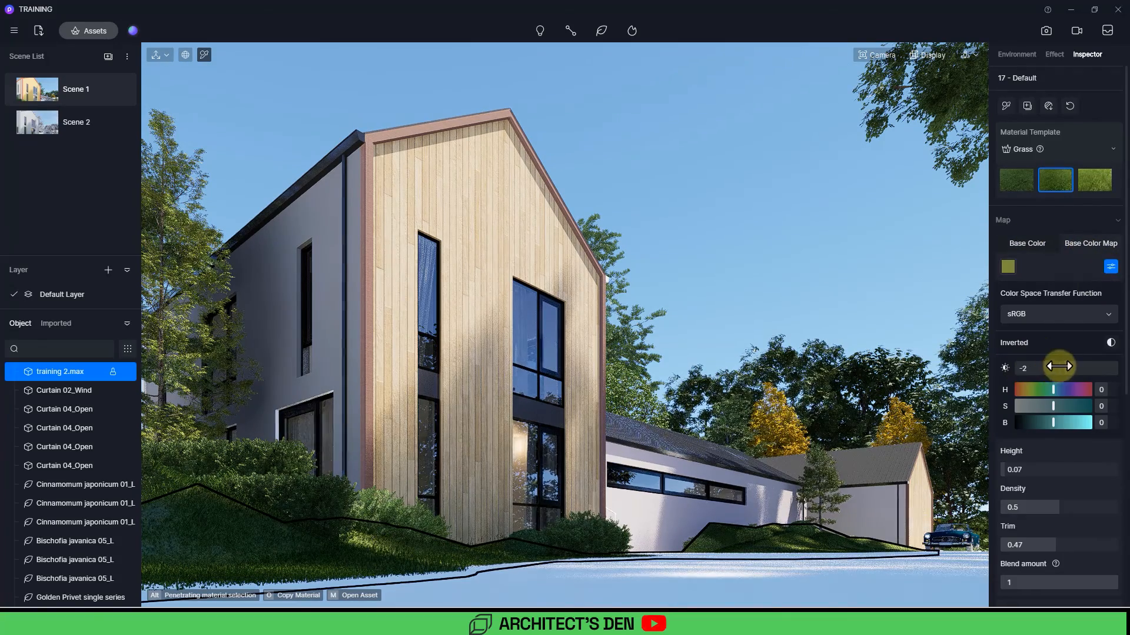
mouse_move(1042, 369)
mouse_down()
mouse_move(1084, 369)
mouse_move(1004, 369)
mouse_move(1051, 369)
mouse_up()
mouse_move(1053, 423)
mouse_down()
mouse_move(1084, 421)
mouse_move(1051, 421)
mouse_up()
click(757, 274)
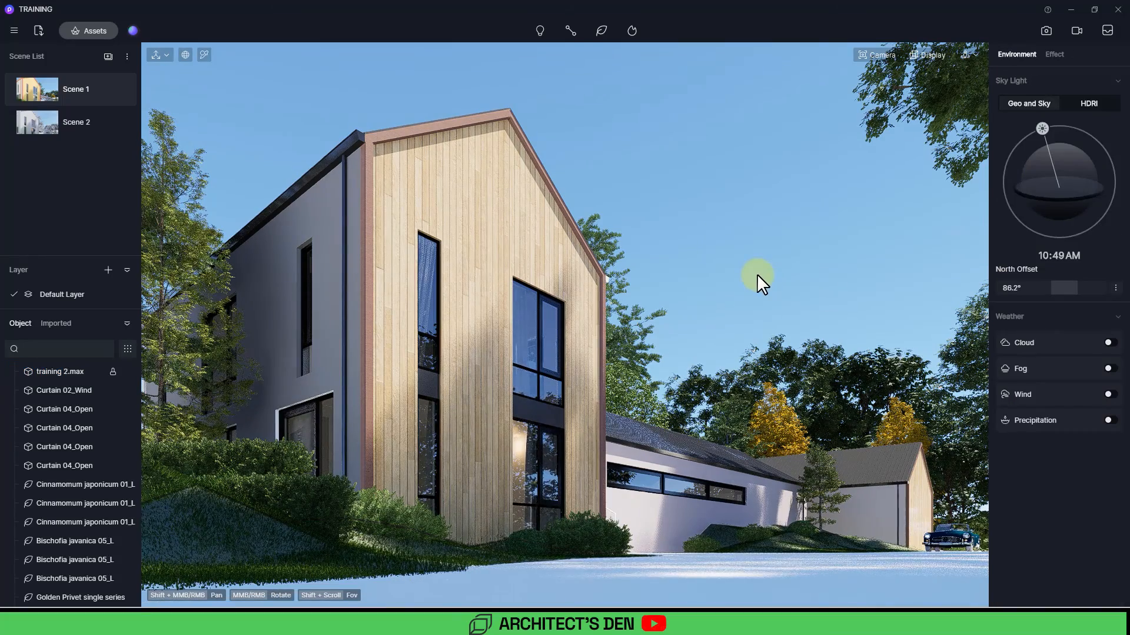
click(212, 521)
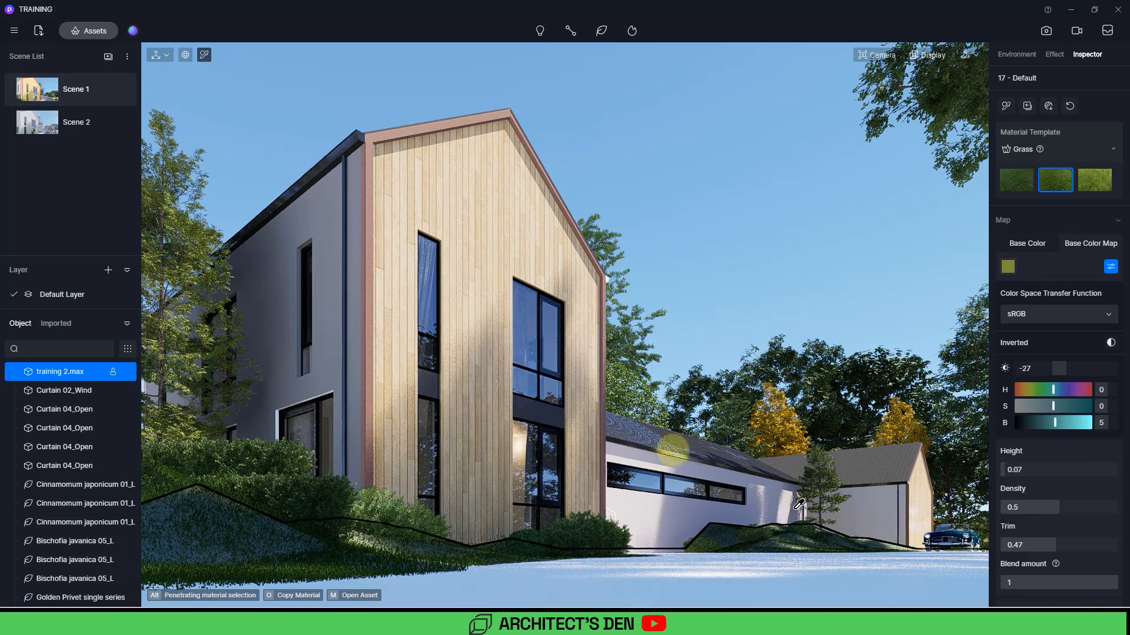
right_click(843, 248)
click(842, 246)
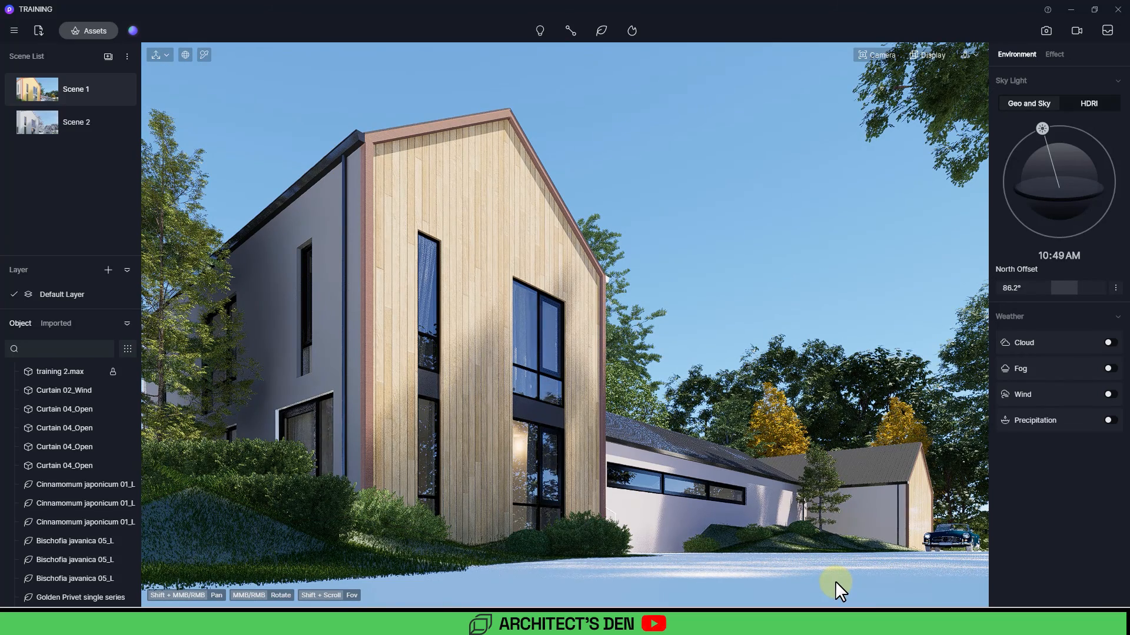
Step: Apply the Gravel Ground material from the asset library to the driveway
key(alt+Tab)
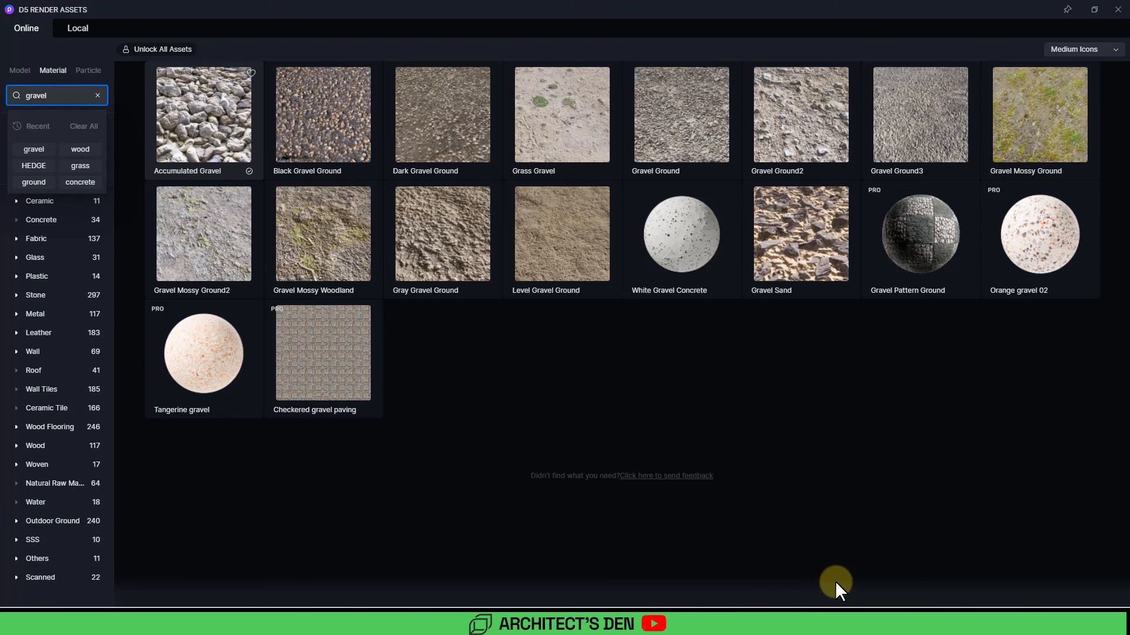
click(671, 125)
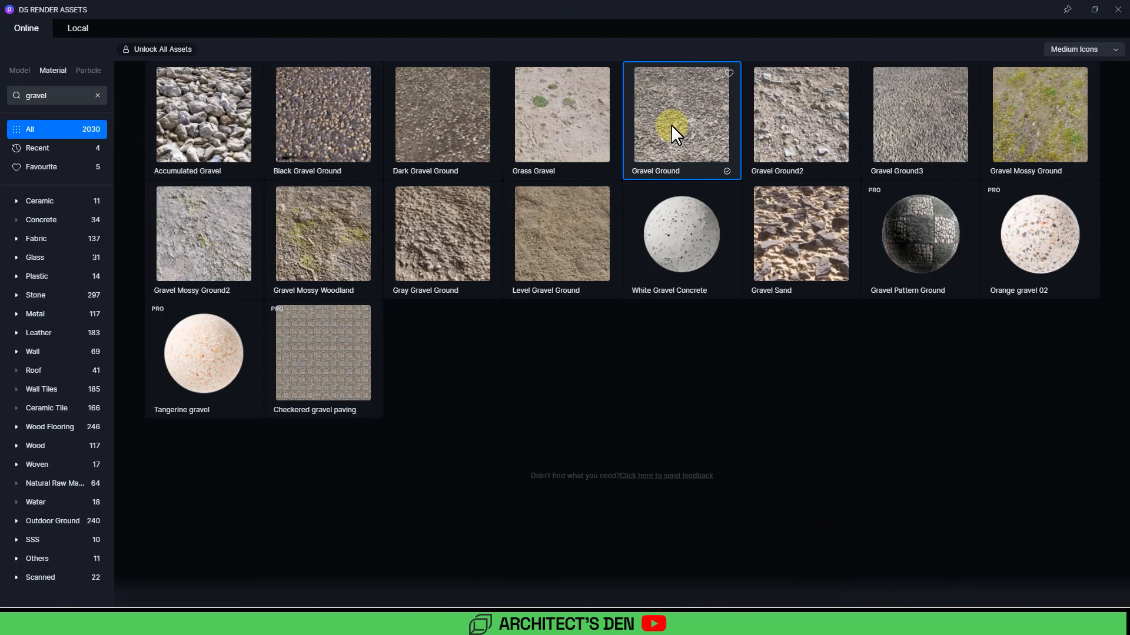
click(1117, 10)
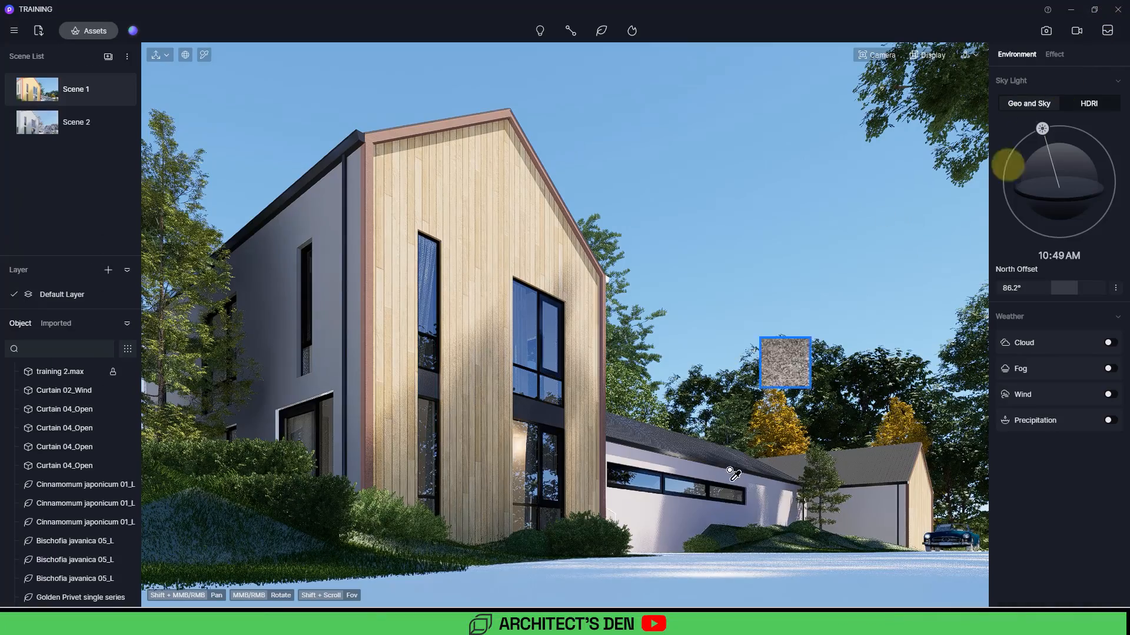
click(728, 563)
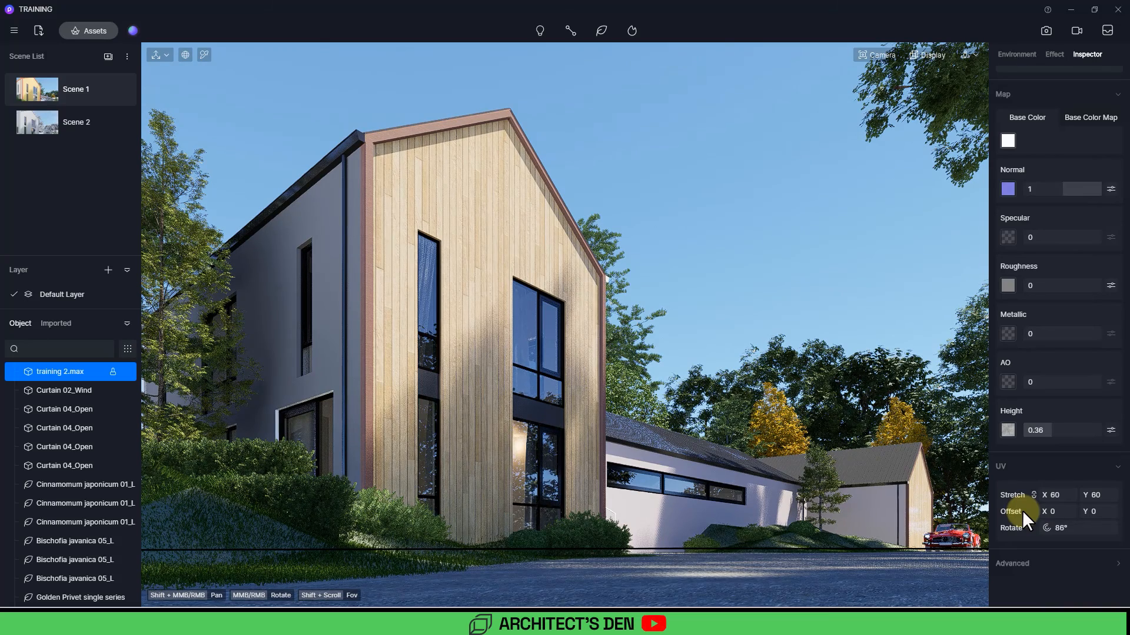
click(849, 295)
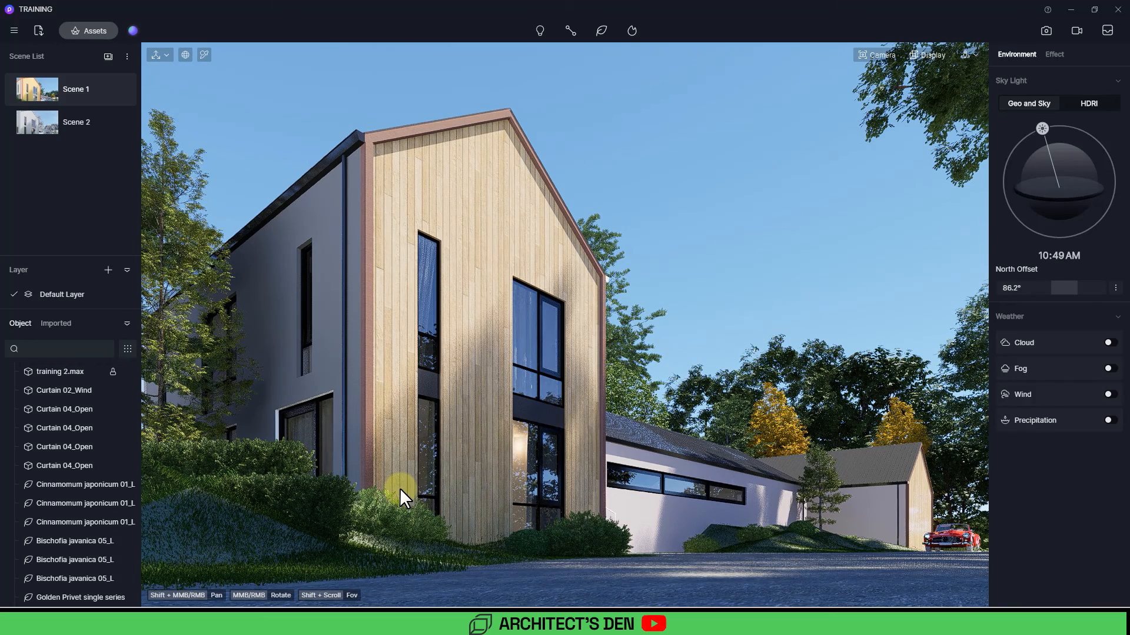
Step: Reselect the grass ground and open its material template options
click(269, 530)
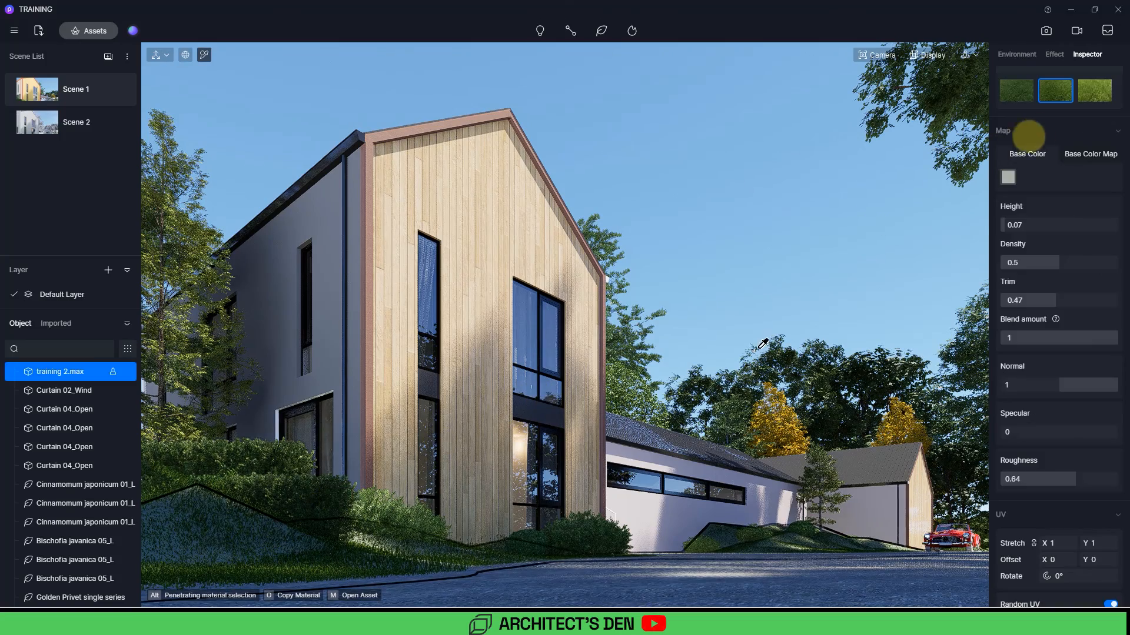
click(1040, 149)
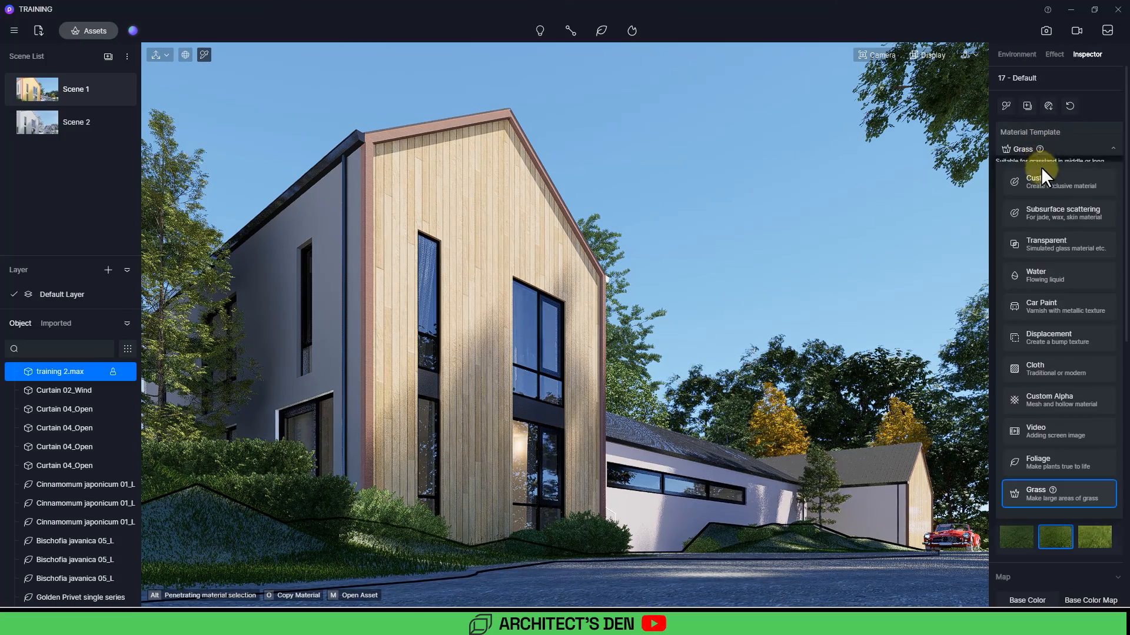
click(1043, 185)
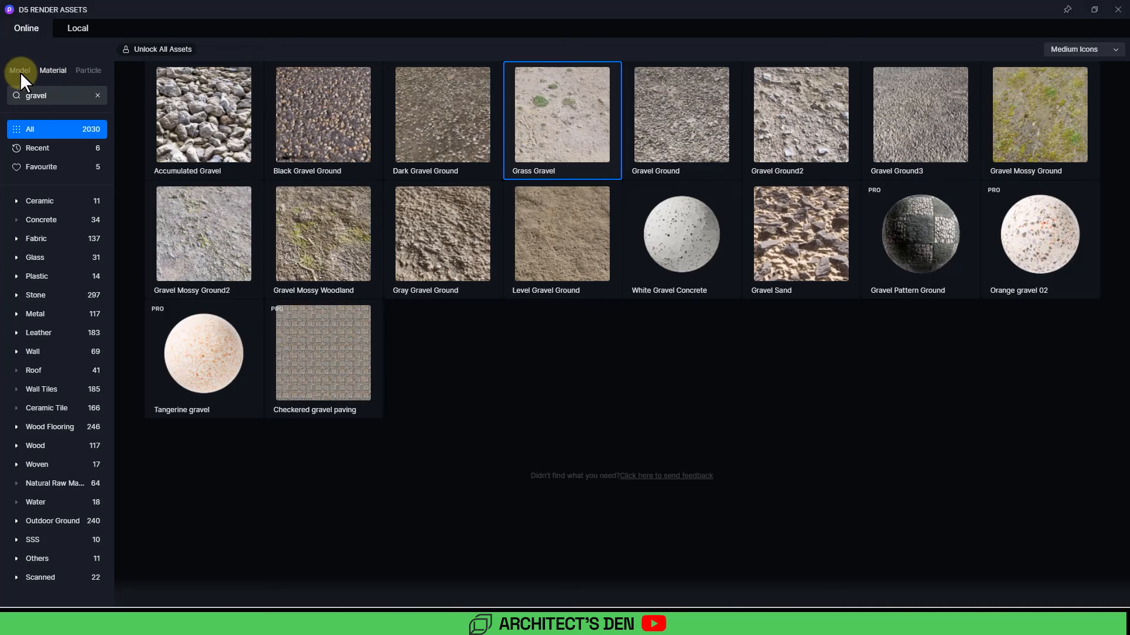
Step: Search the model library for grass and select the Grass04 Cluster model
click(20, 69)
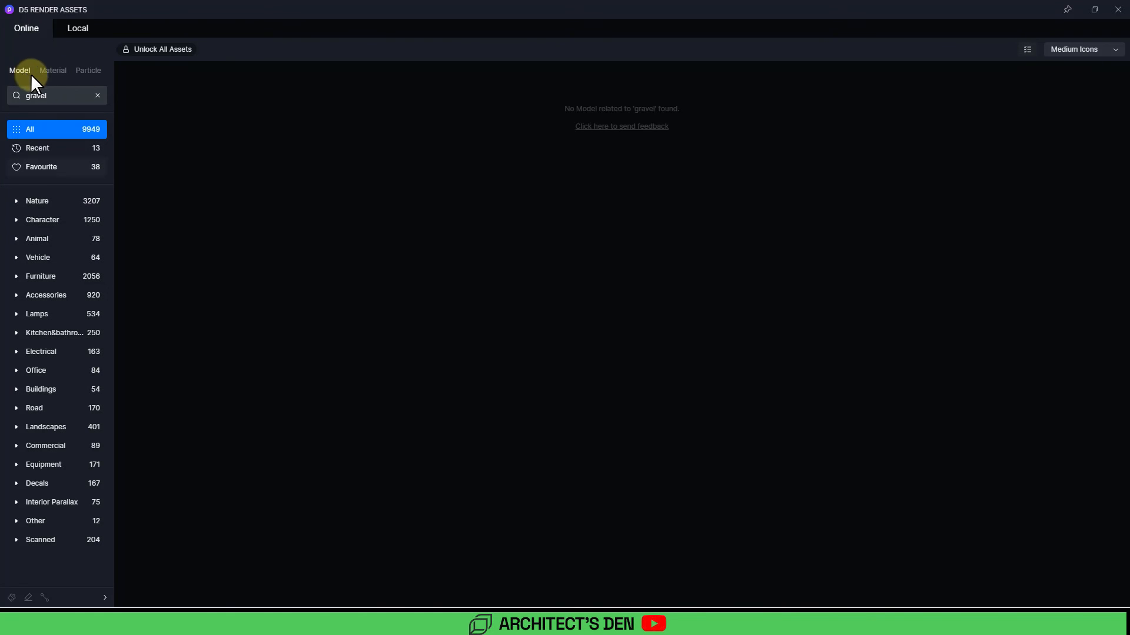
click(94, 95)
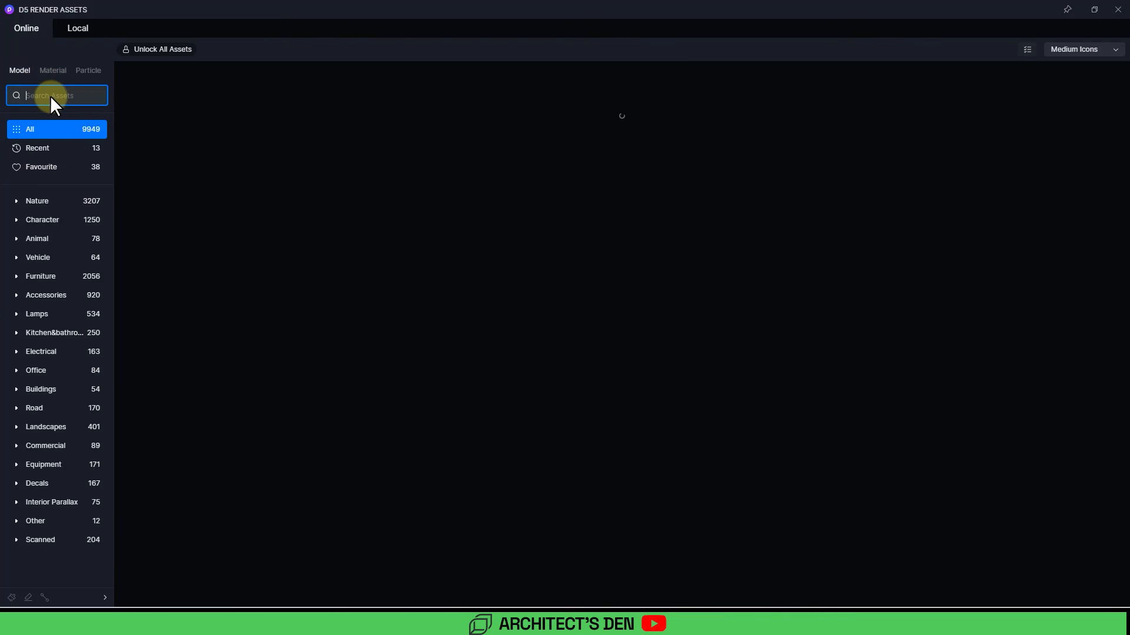
text(grass)
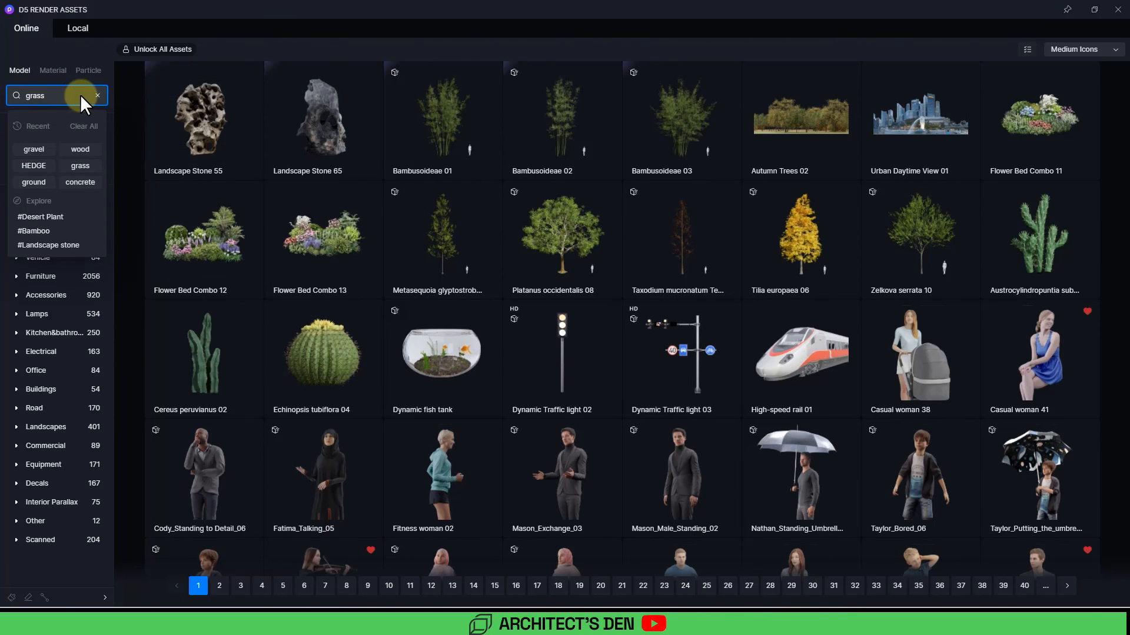
key(Return)
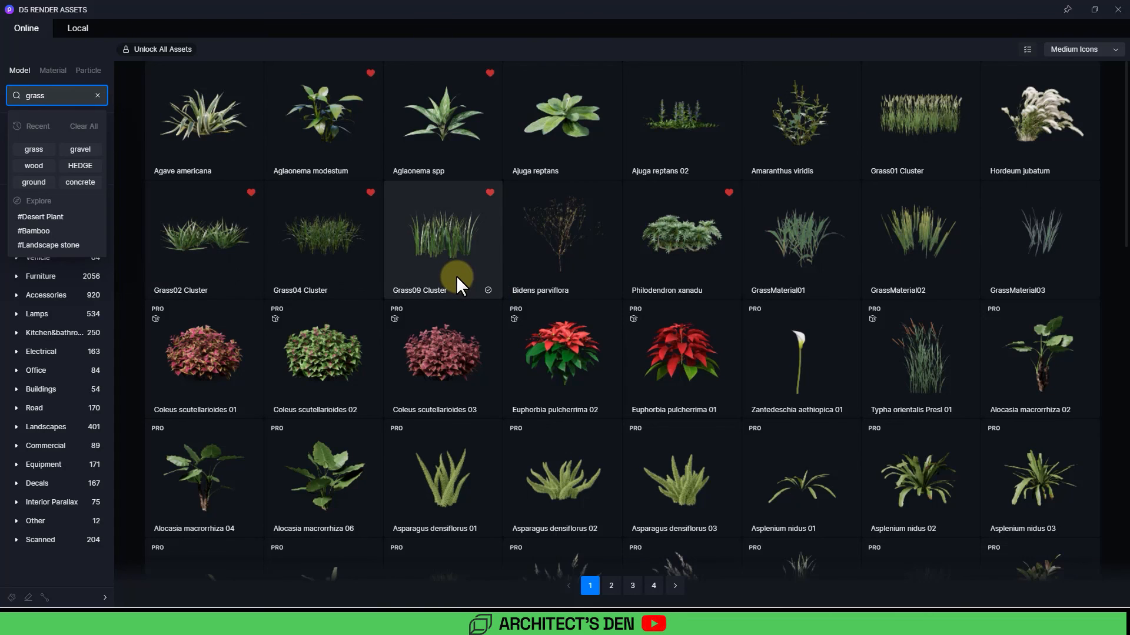
click(340, 270)
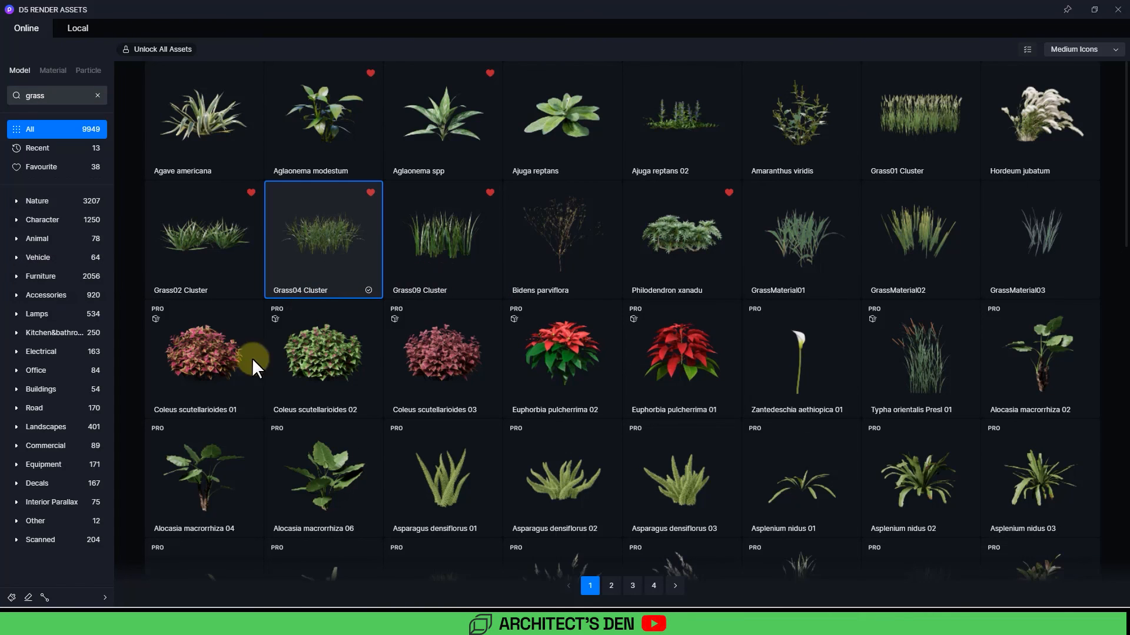
Step: Open the scatter brush for Grass04 Cluster and reduce its size, density and radius
click(12, 598)
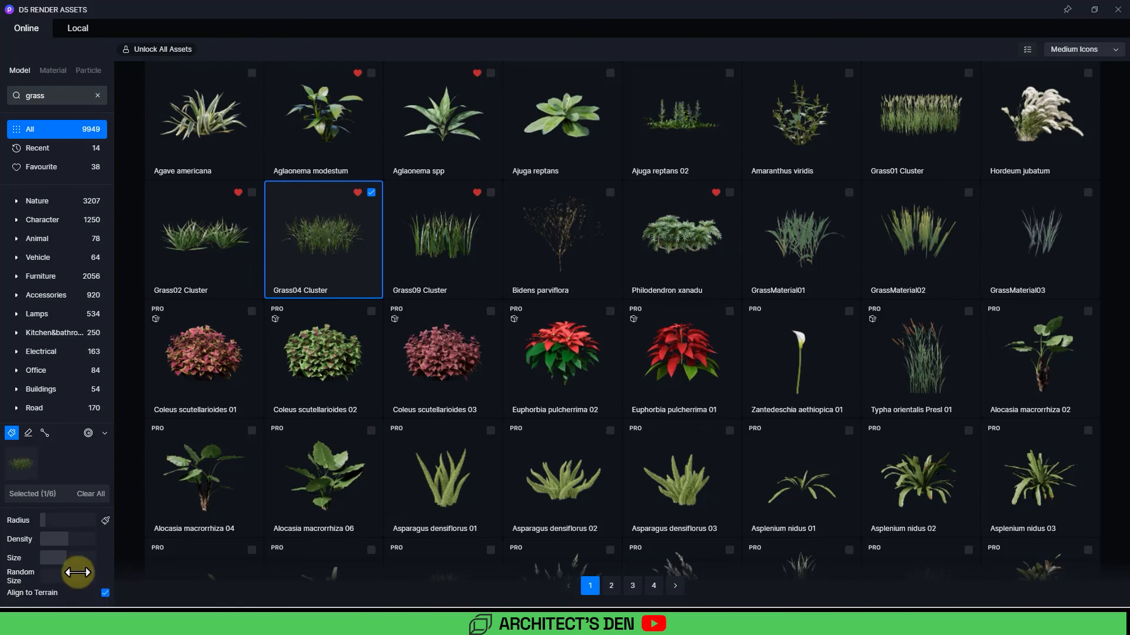
drag(63, 562, 46, 563)
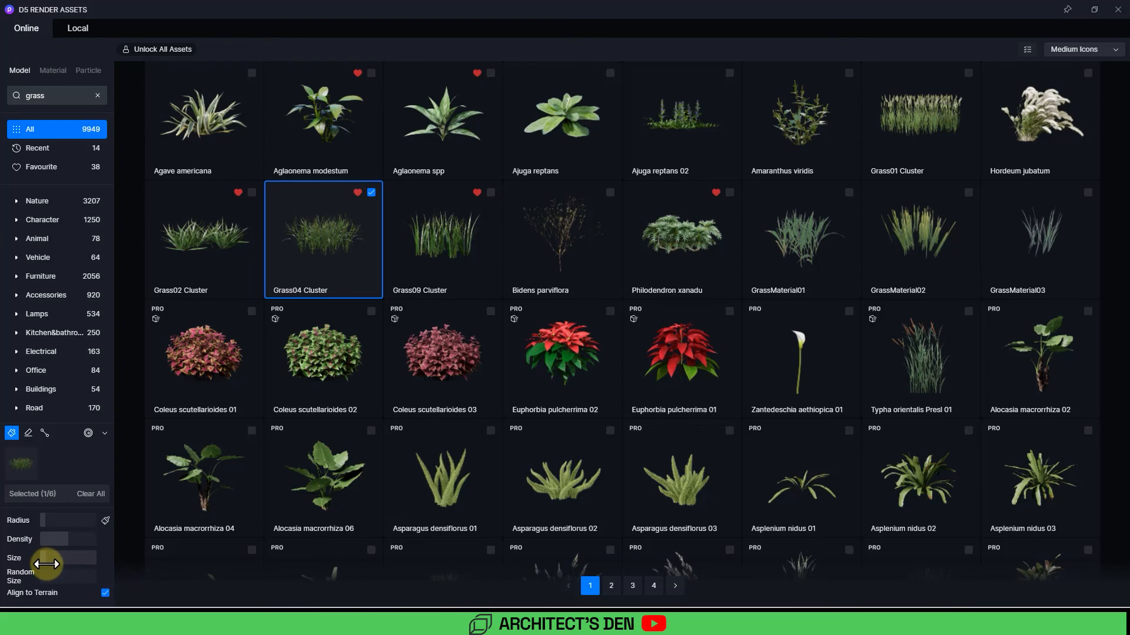
click(64, 542)
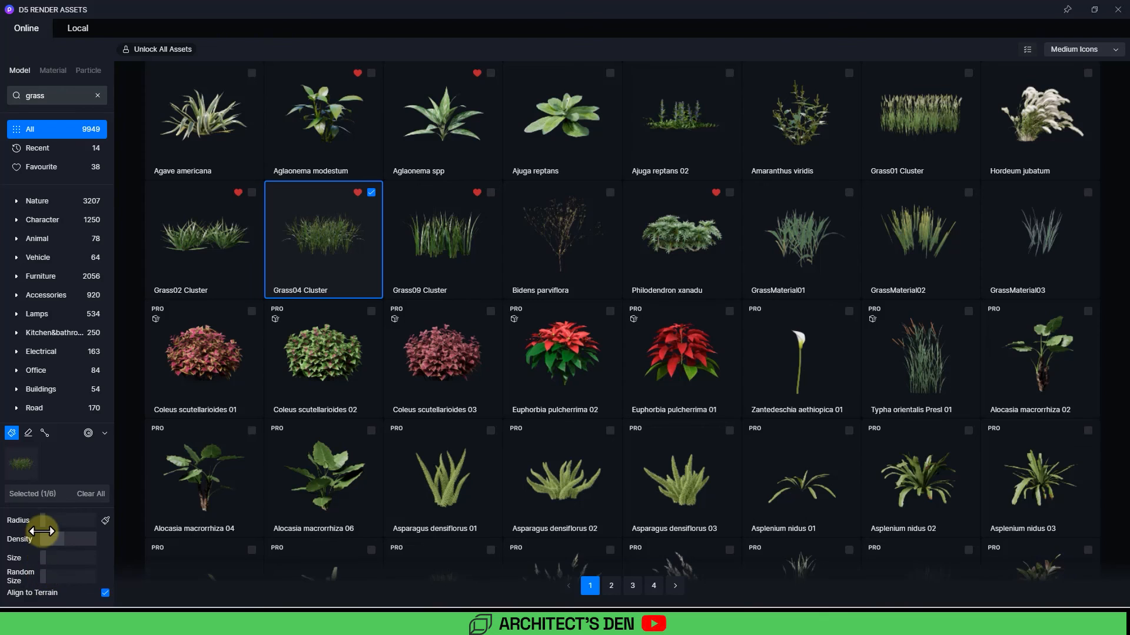
drag(50, 523, 56, 522)
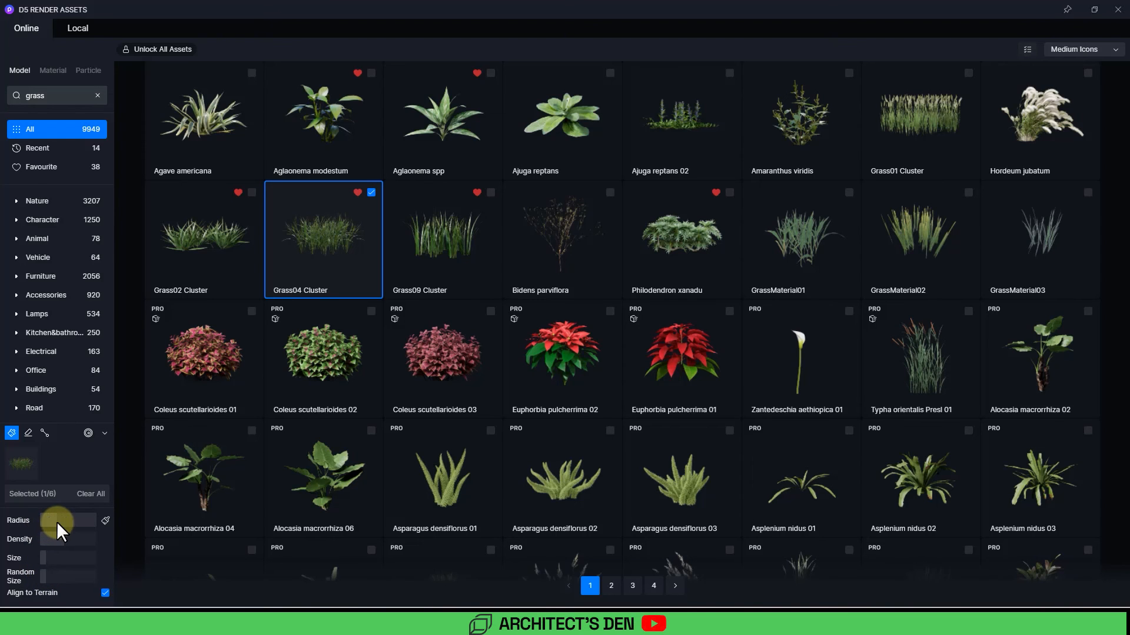
Step: Shrink the asset library window and paint Grass04 Cluster along the sloped ground beside the driveway
click(1094, 9)
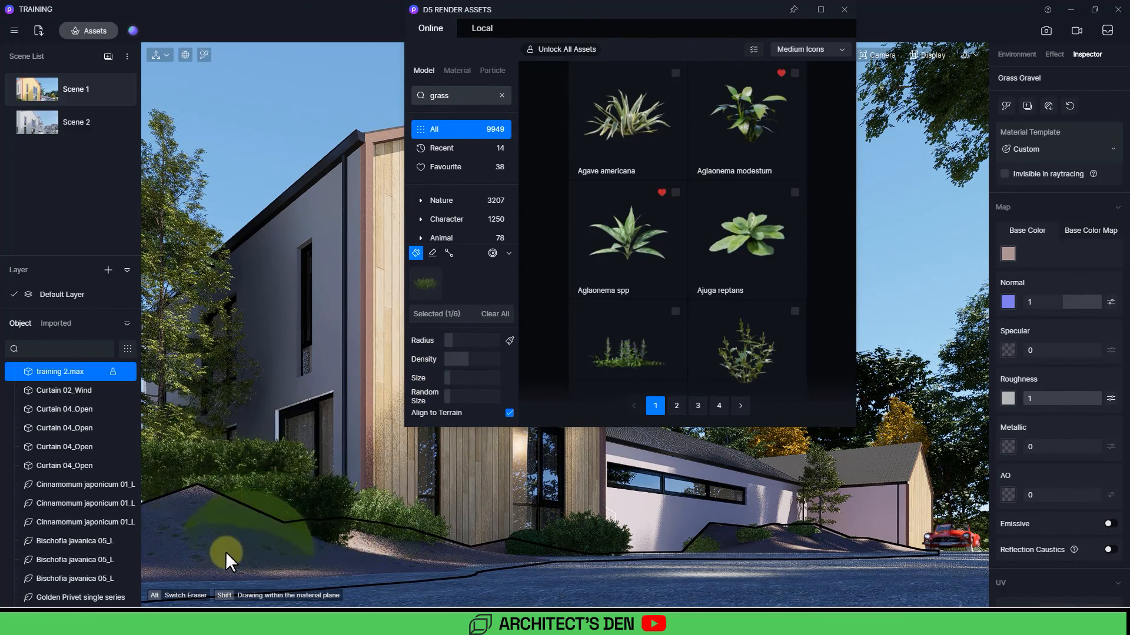
mouse_move(224, 552)
mouse_down()
mouse_move(265, 549)
mouse_move(222, 560)
mouse_move(203, 525)
mouse_up()
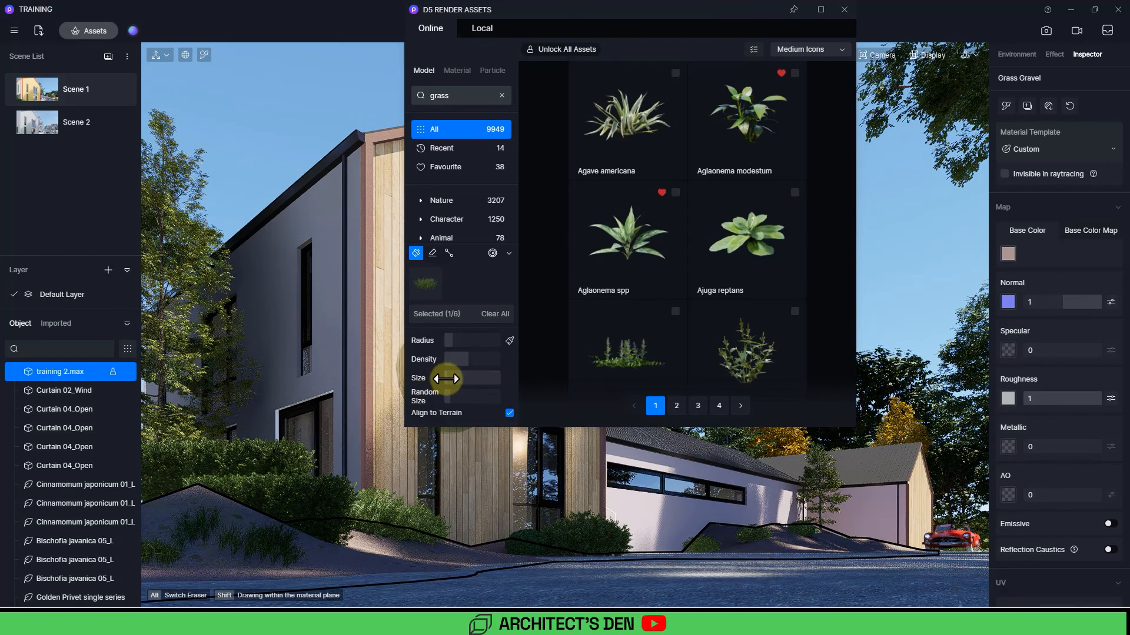
mouse_move(231, 542)
mouse_down()
mouse_move(203, 557)
mouse_move(322, 551)
mouse_move(183, 544)
mouse_move(212, 529)
mouse_move(264, 567)
mouse_move(179, 562)
mouse_move(402, 553)
mouse_move(414, 564)
mouse_move(331, 581)
mouse_move(181, 570)
mouse_move(432, 546)
mouse_move(414, 550)
mouse_up()
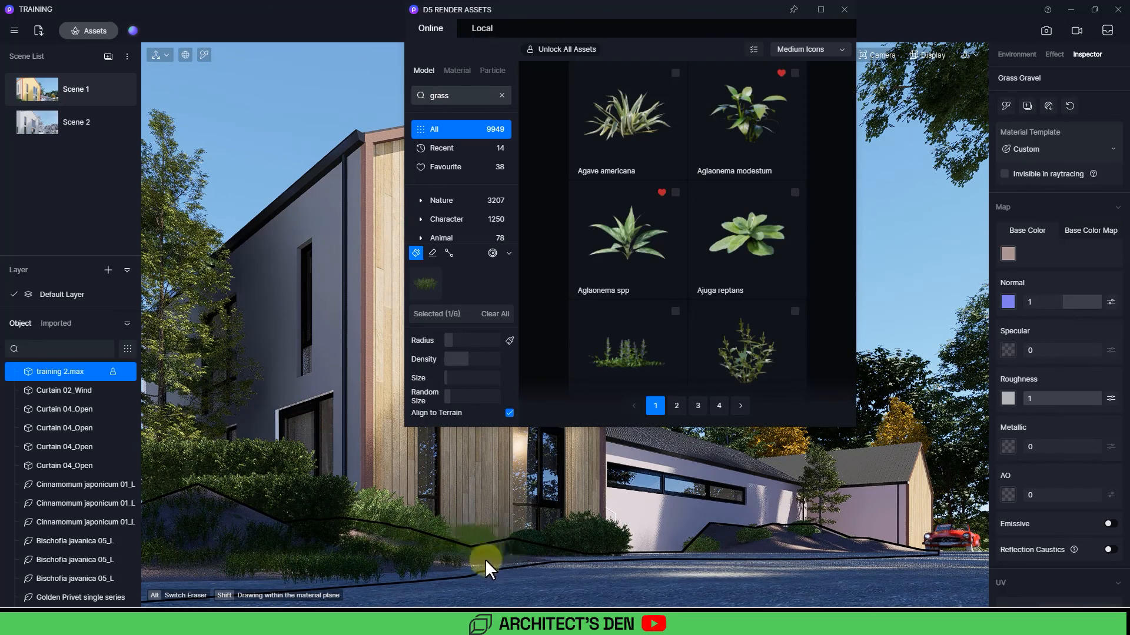
mouse_move(485, 559)
mouse_down()
mouse_move(519, 555)
mouse_move(253, 545)
mouse_move(224, 513)
mouse_move(175, 546)
mouse_move(179, 555)
mouse_up()
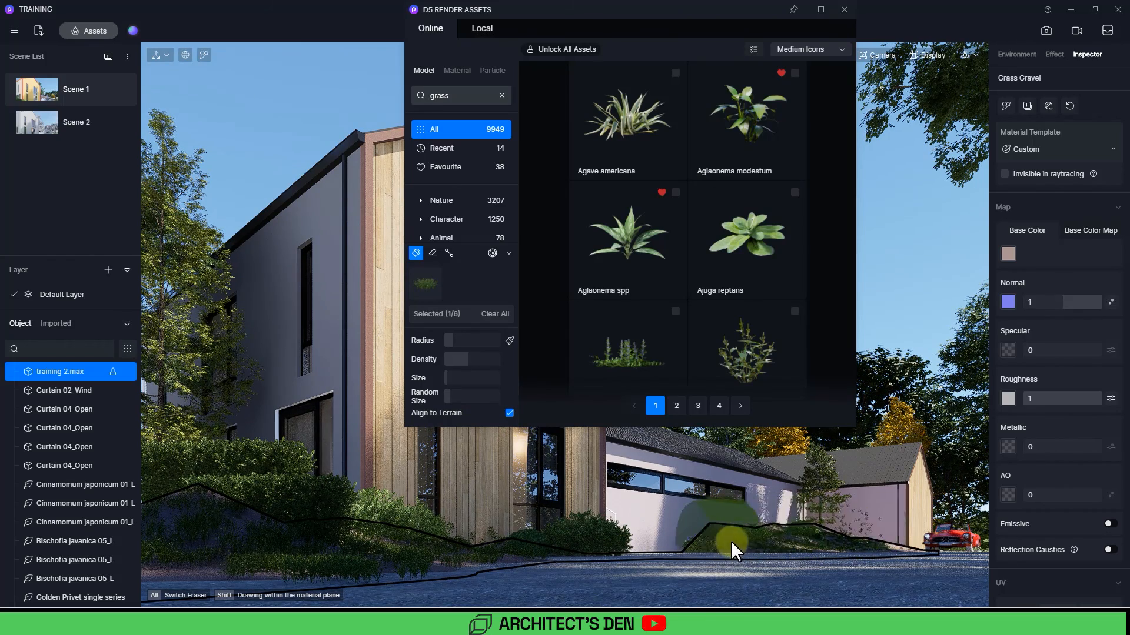
click(849, 542)
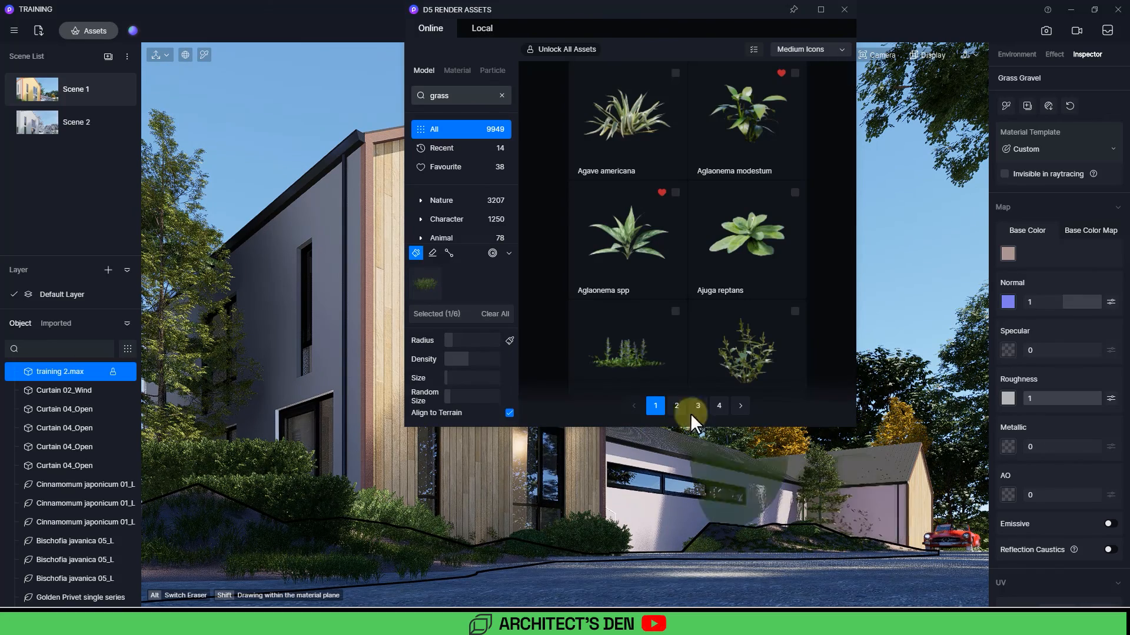
Step: Erase the painted grass along the front edge of the slope near the driveway
click(433, 254)
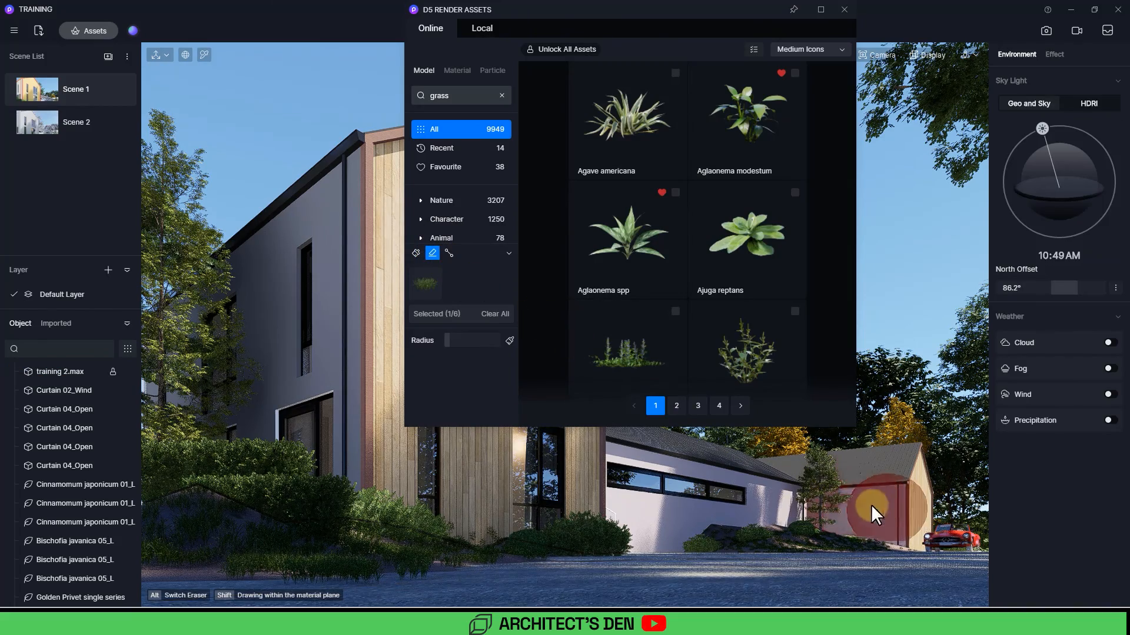
mouse_move(871, 503)
mouse_down()
mouse_move(782, 497)
mouse_move(422, 565)
mouse_up()
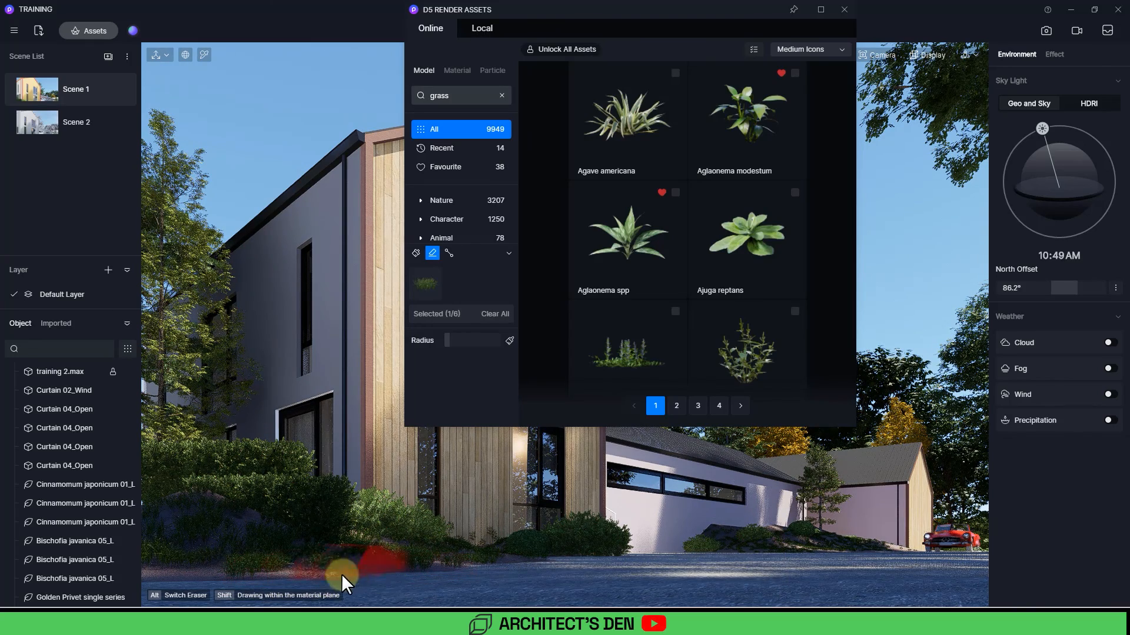
drag(341, 574, 533, 565)
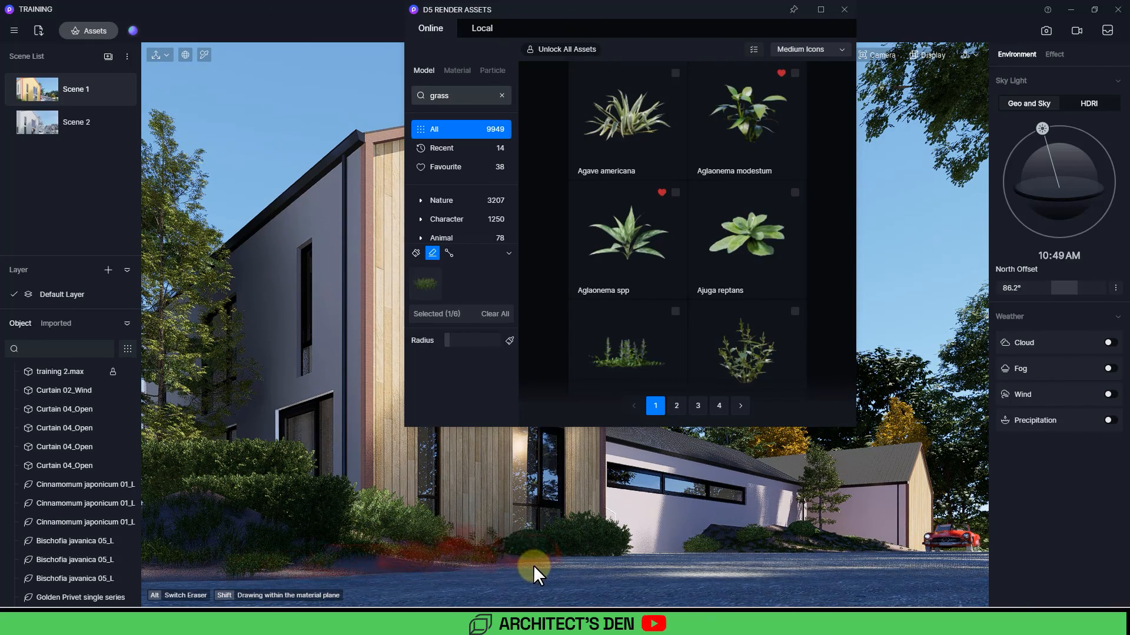
Step: Select Hordeum jubatum with the scatter brush and paint clumps of it along the slope's front edge
click(417, 253)
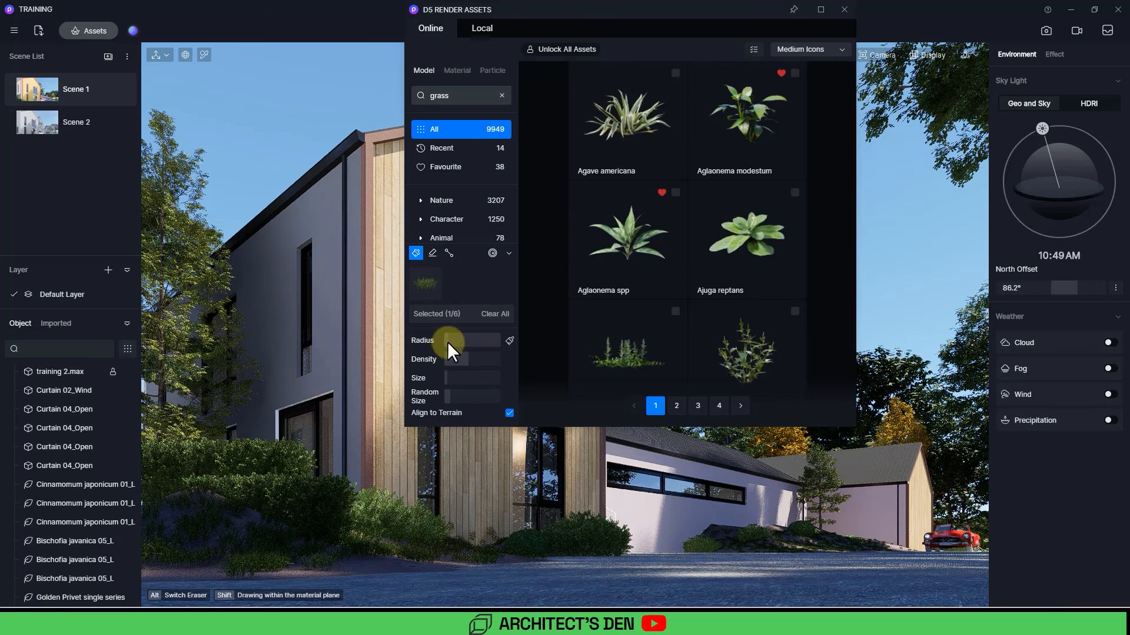
scroll(647, 188, down, 5)
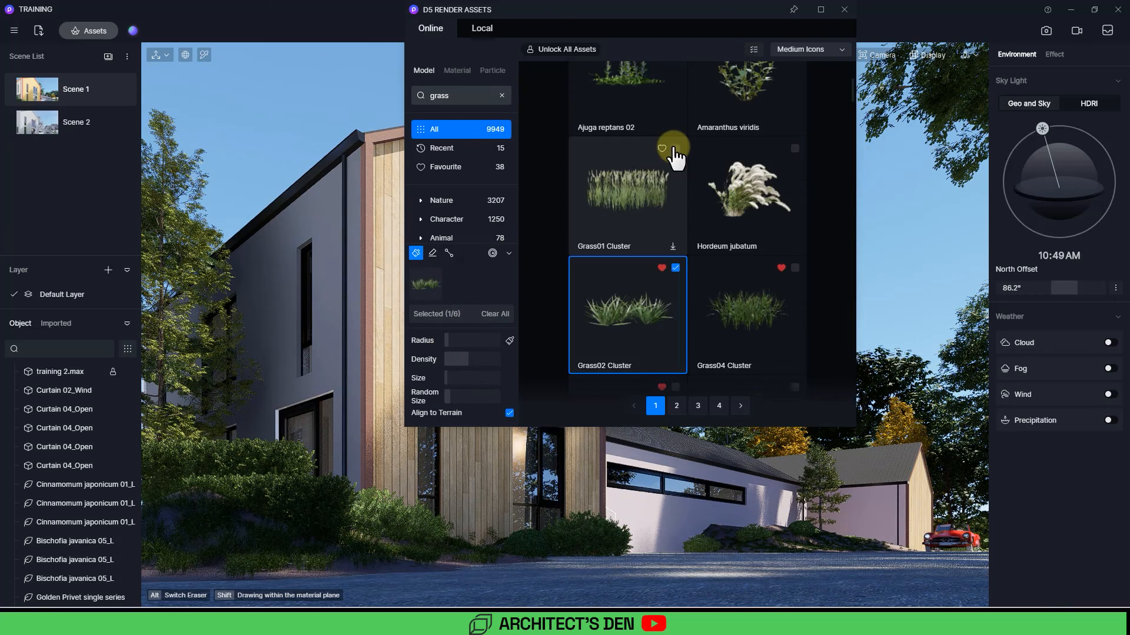
click(674, 147)
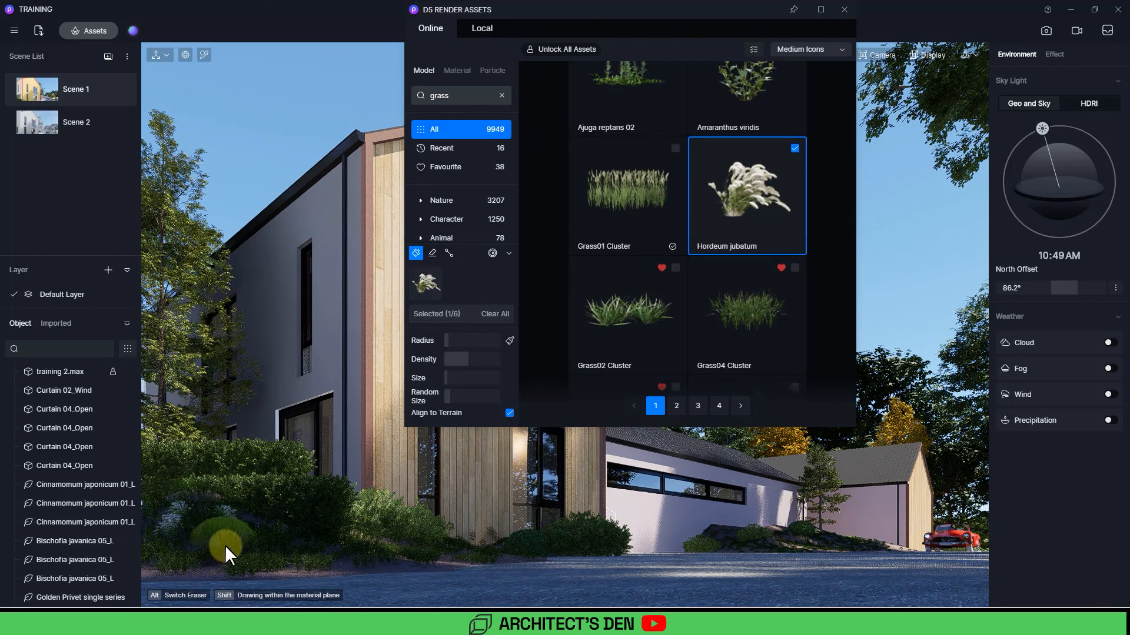
drag(310, 557, 363, 558)
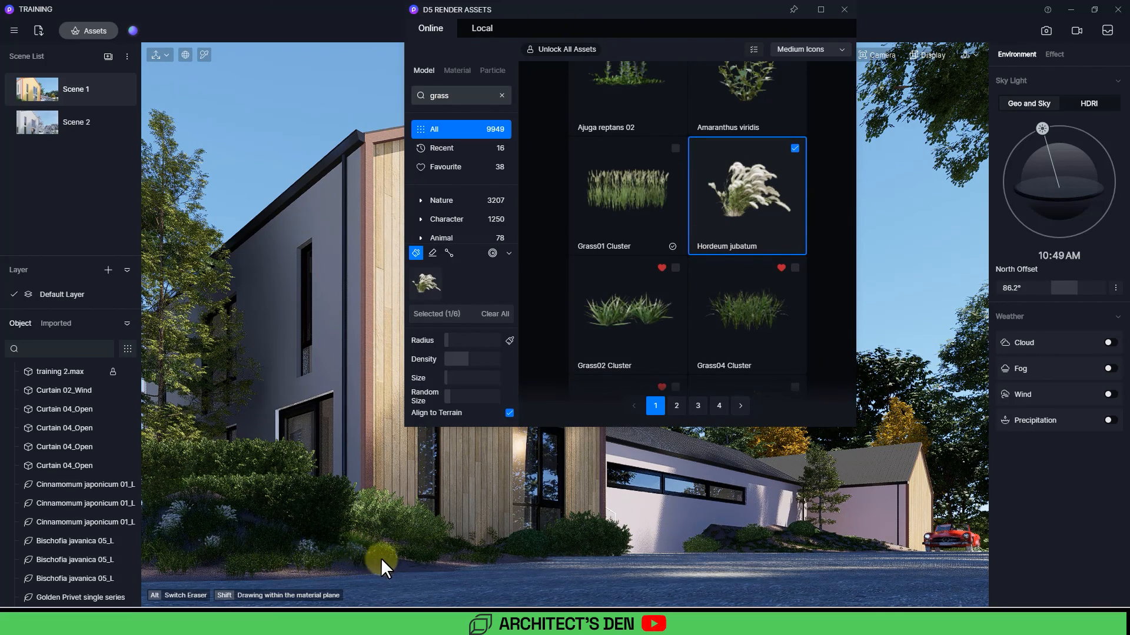
mouse_move(489, 560)
mouse_down()
mouse_move(534, 549)
mouse_move(406, 565)
mouse_up()
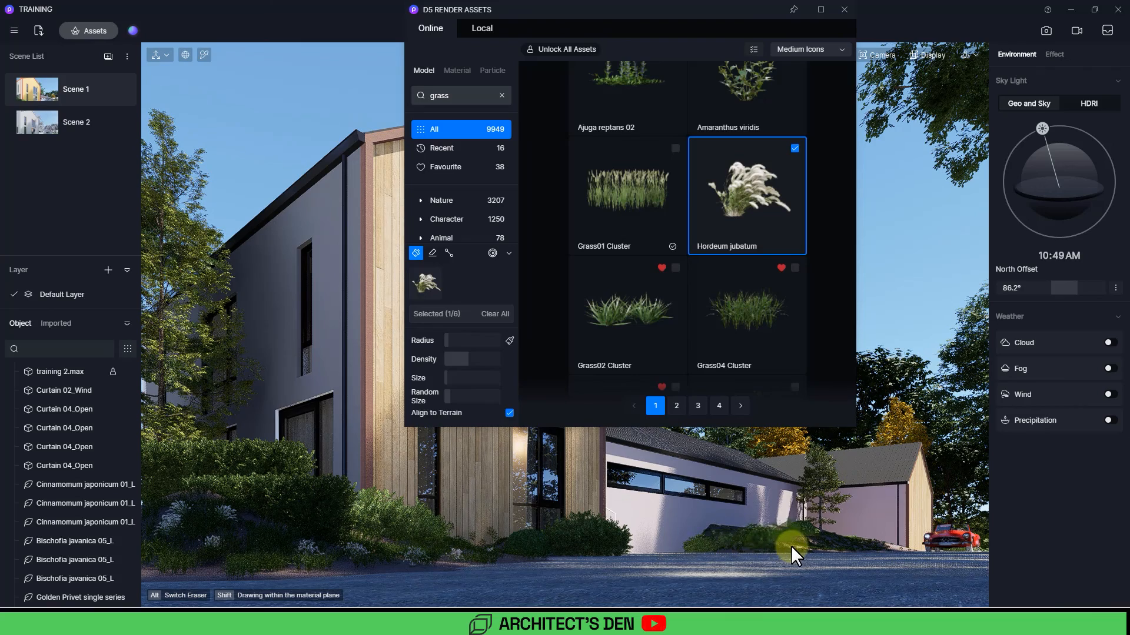
mouse_move(792, 546)
mouse_down()
mouse_move(759, 549)
mouse_move(824, 547)
mouse_up()
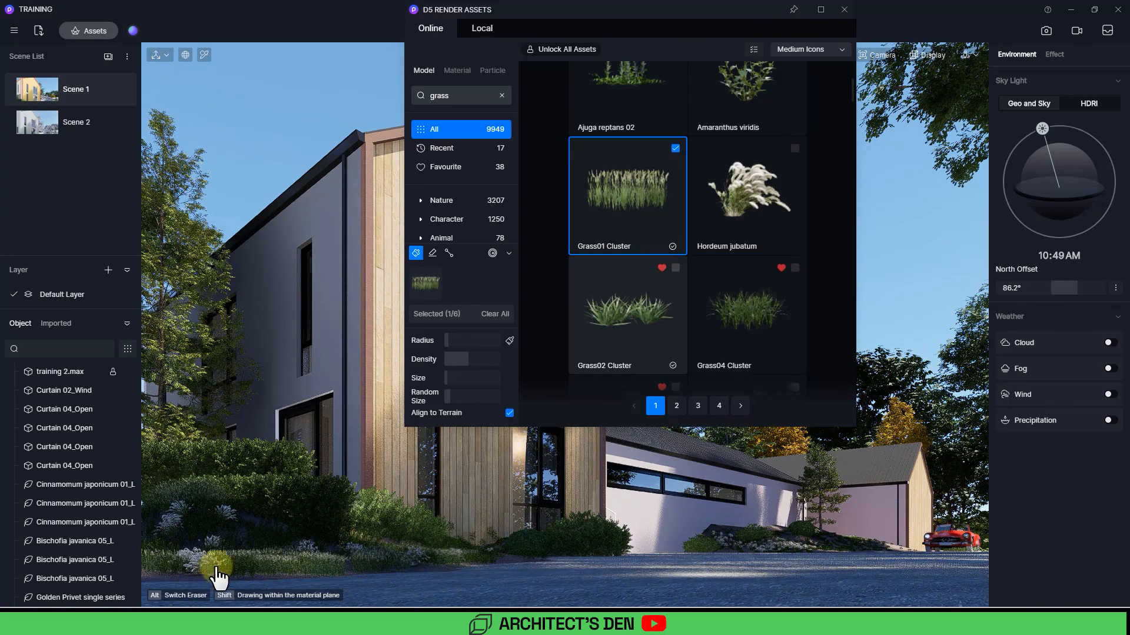
Step: Select only Grass02 Cluster and switch the scatter tool to path mode
click(676, 149)
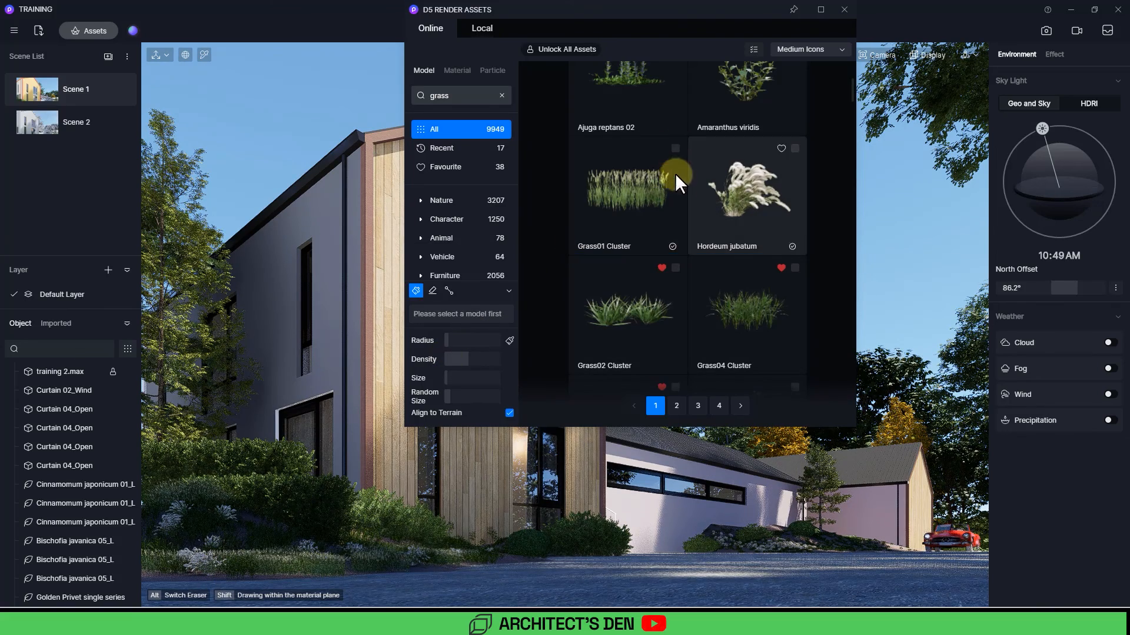
click(675, 269)
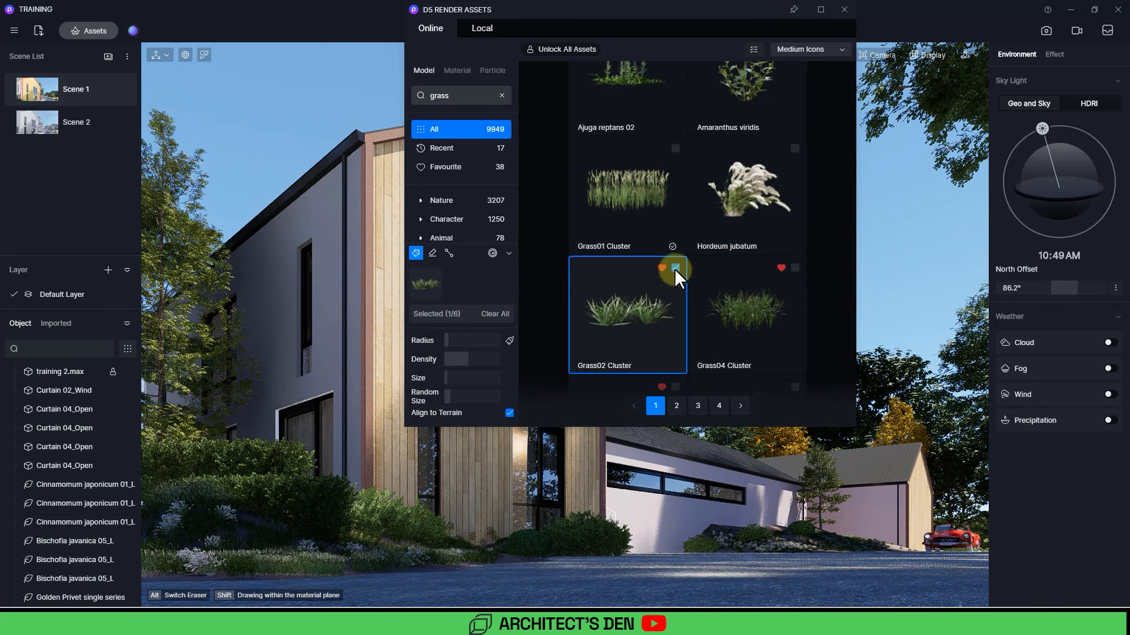
click(415, 253)
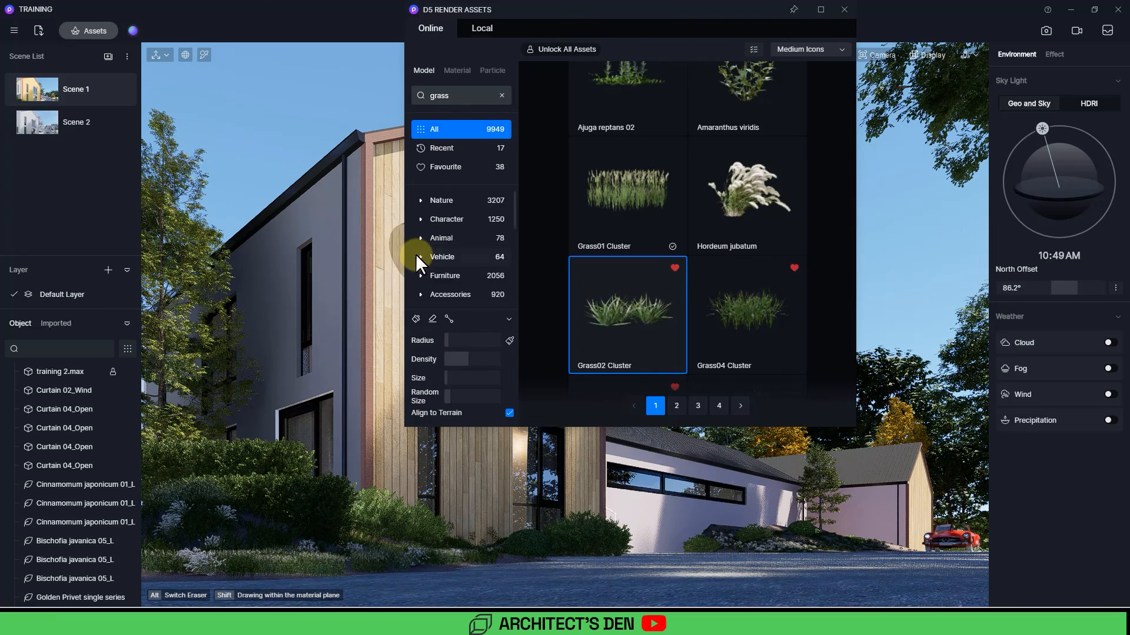
click(447, 318)
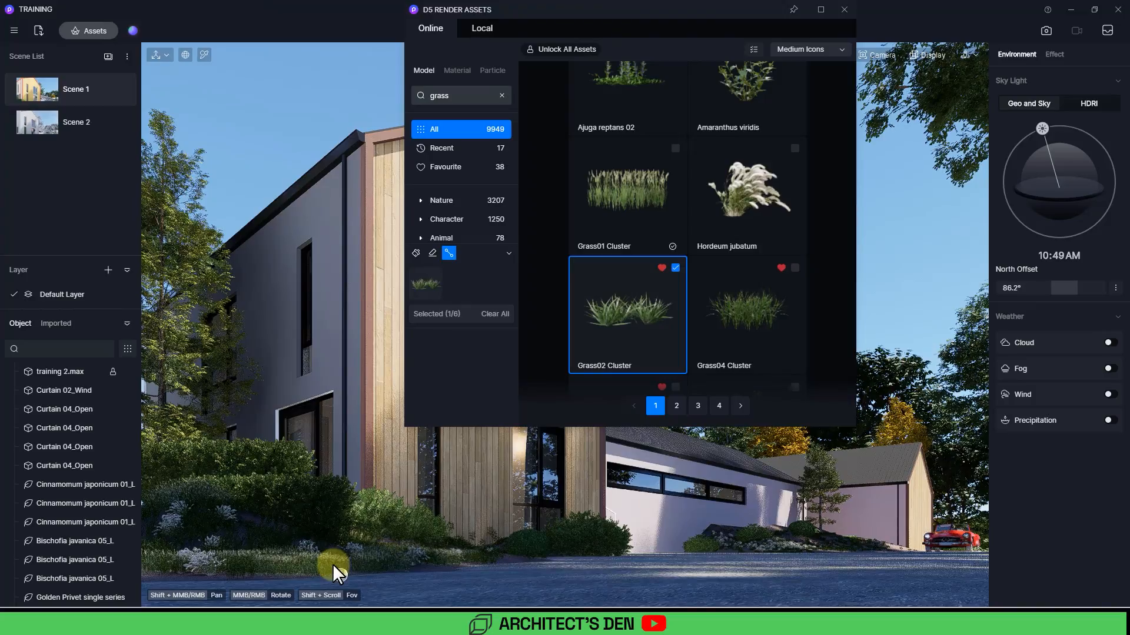
Step: In top view, draw a vegetation path of Grass02 Cluster along the upper edge of the slope beside the driveway
key(t)
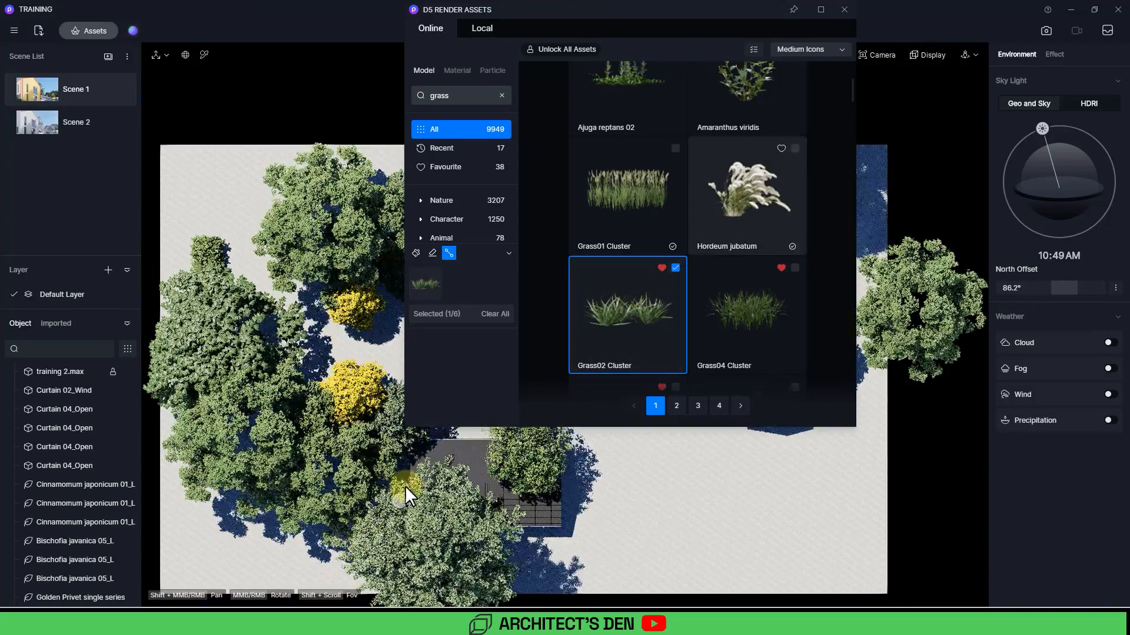
click(843, 10)
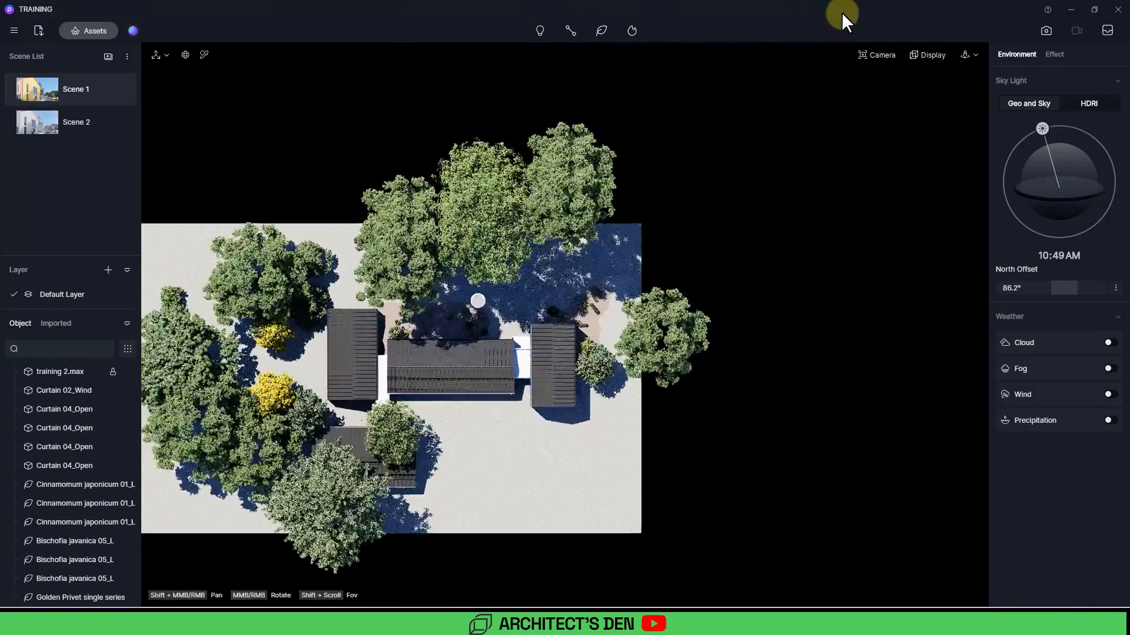
scroll(530, 294, up, 10)
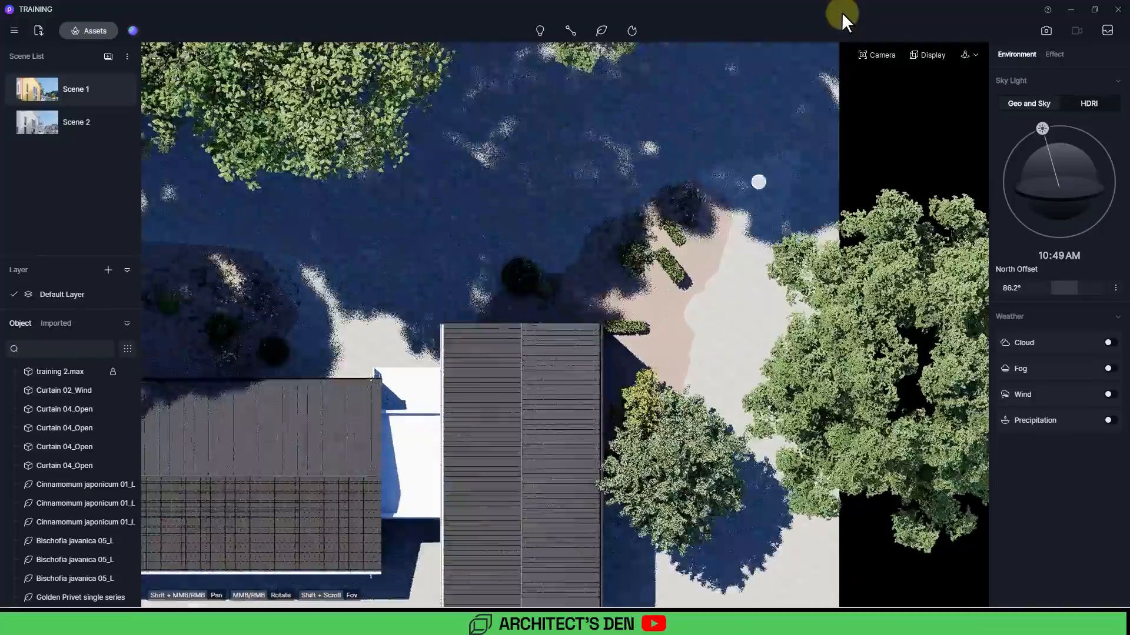
scroll(758, 182, up, 4)
shift+middle_drag(619, 232, 474, 318)
scroll(631, 213, up, 1)
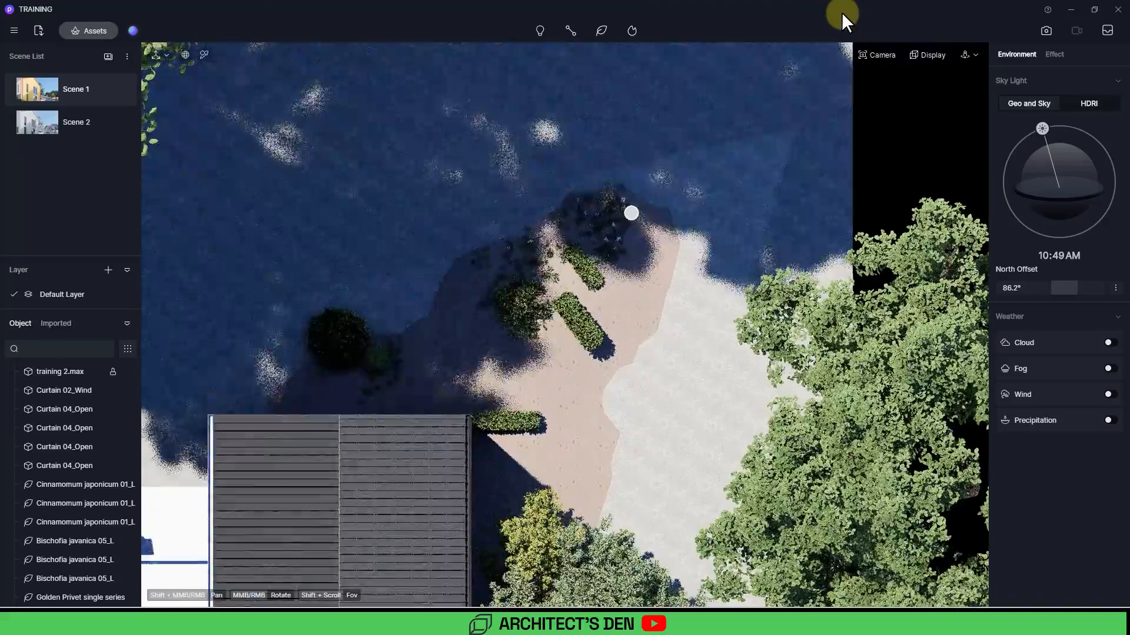
scroll(631, 213, up, 4)
shift+middle_drag(629, 175, 614, 285)
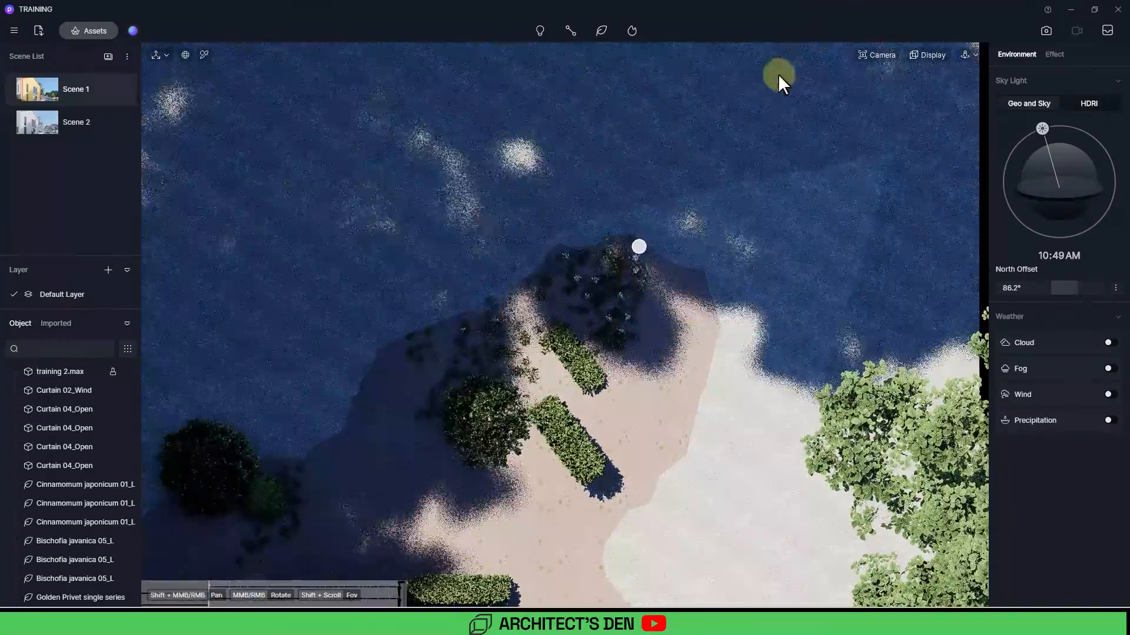
scroll(674, 175, up, 2)
click(673, 177)
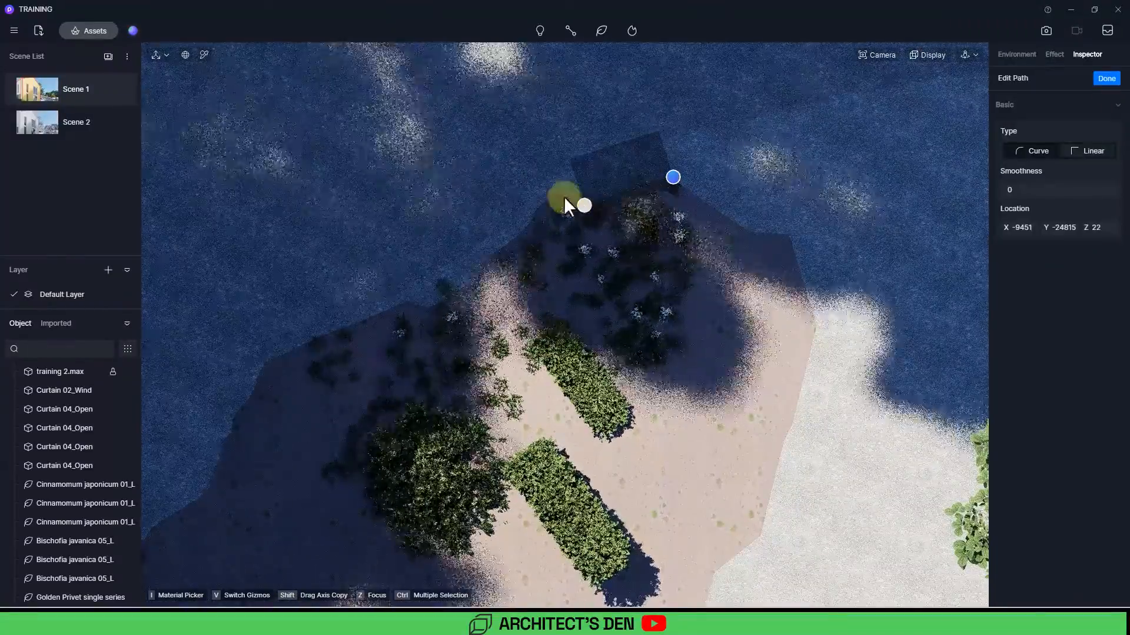
click(583, 205)
click(555, 193)
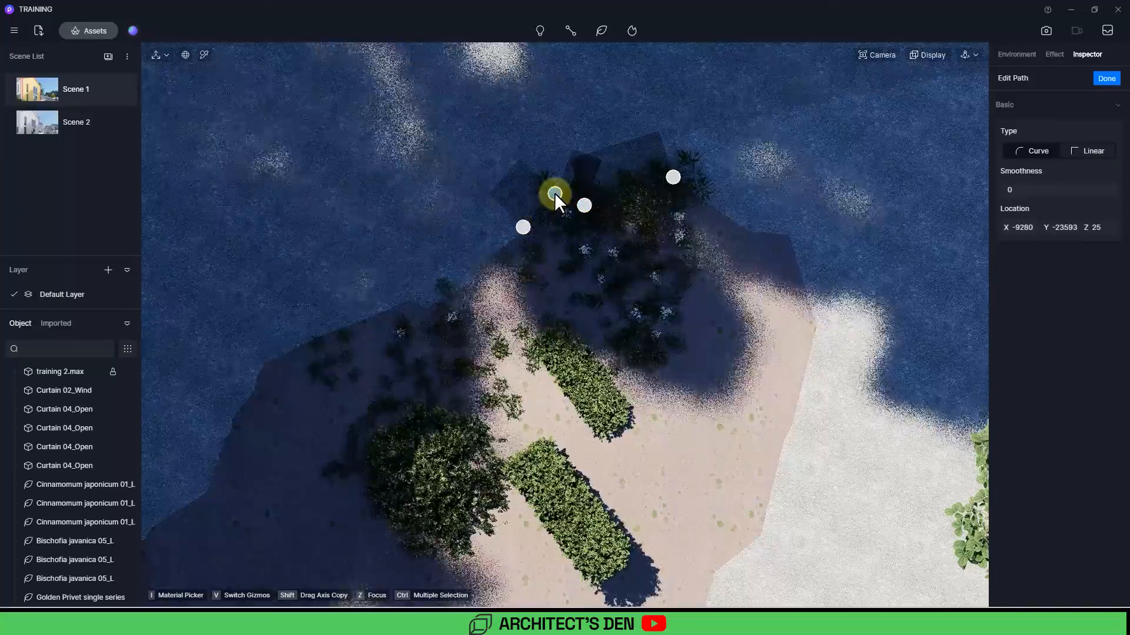
click(425, 311)
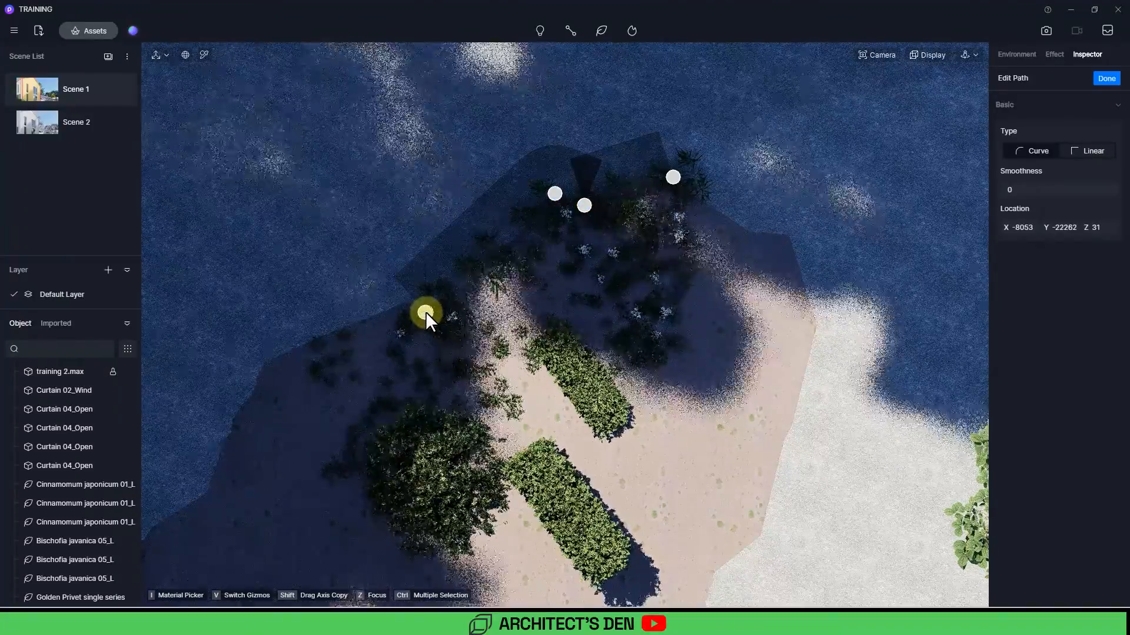
click(262, 366)
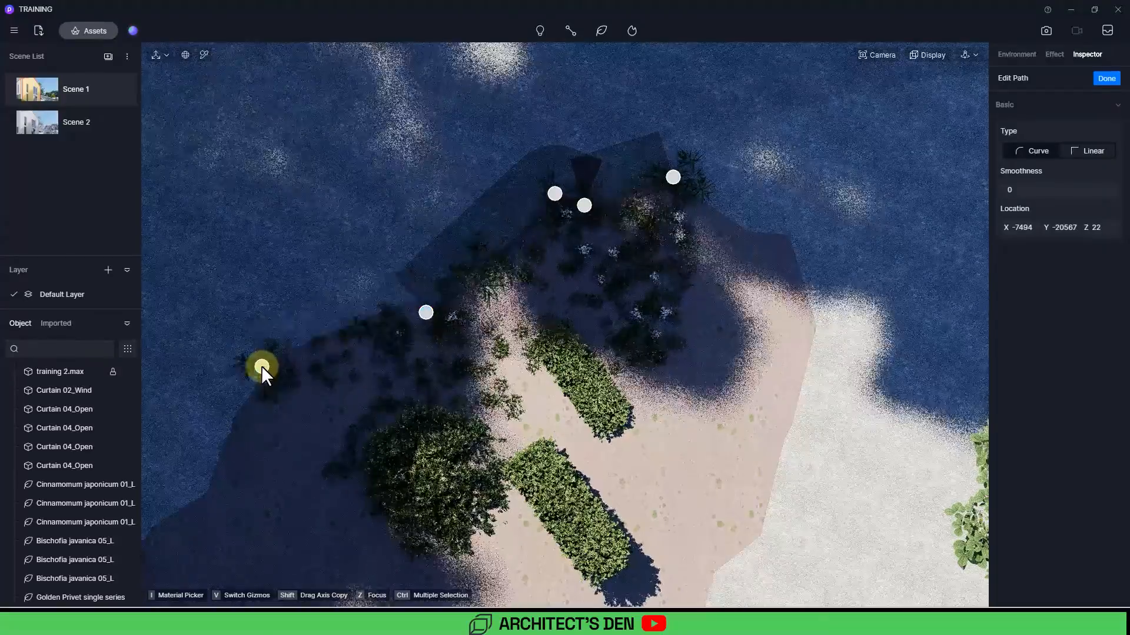
scroll(265, 369, down, 4)
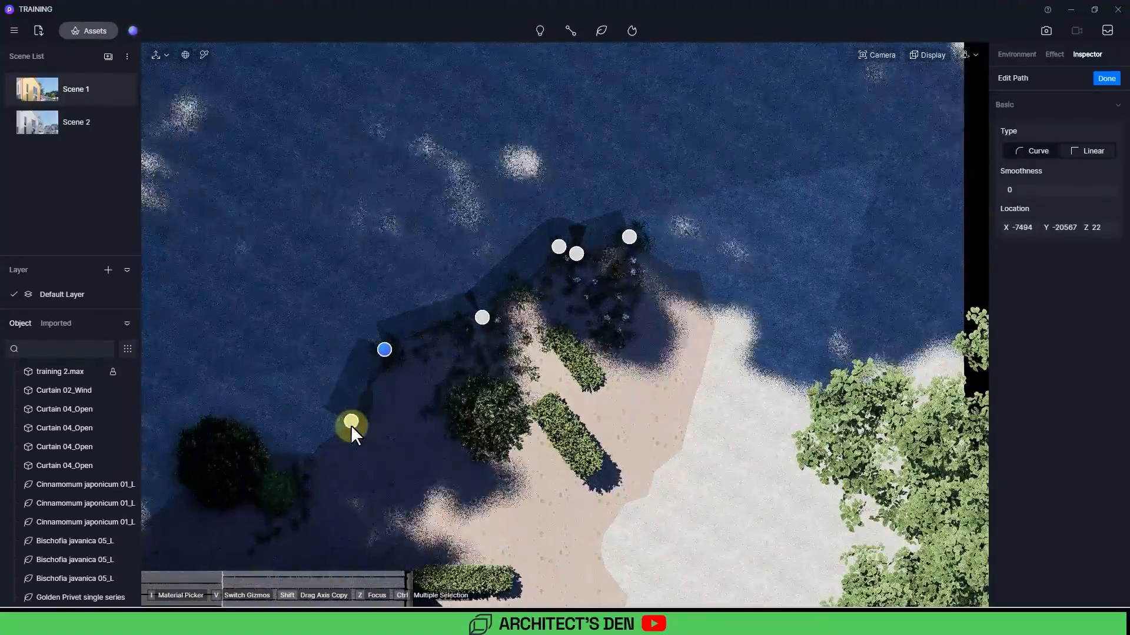
click(350, 426)
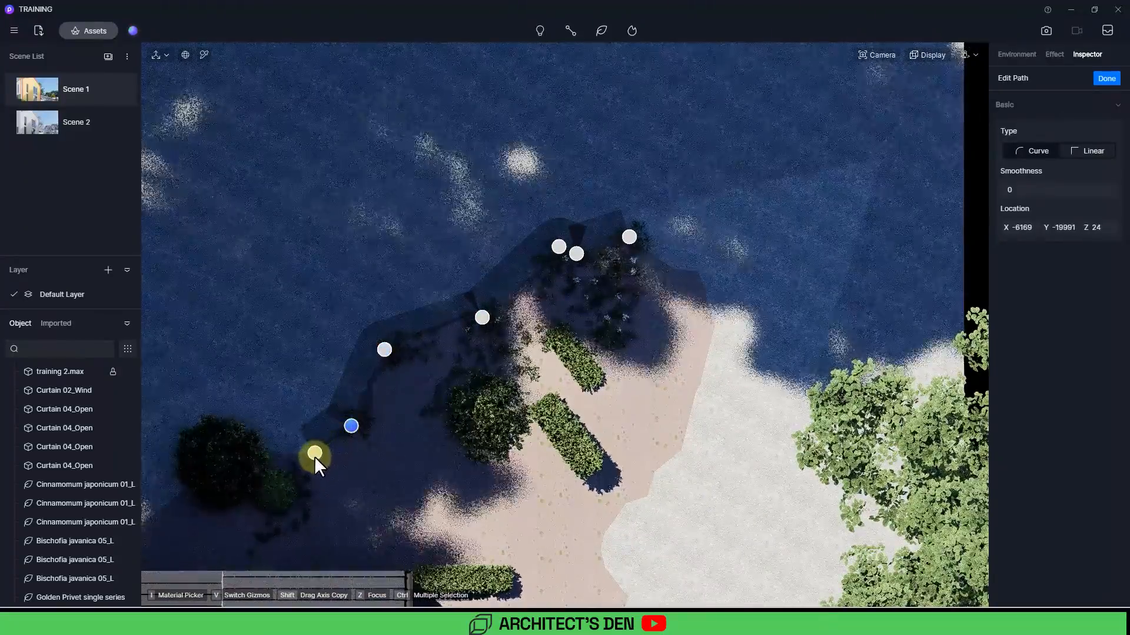
click(313, 457)
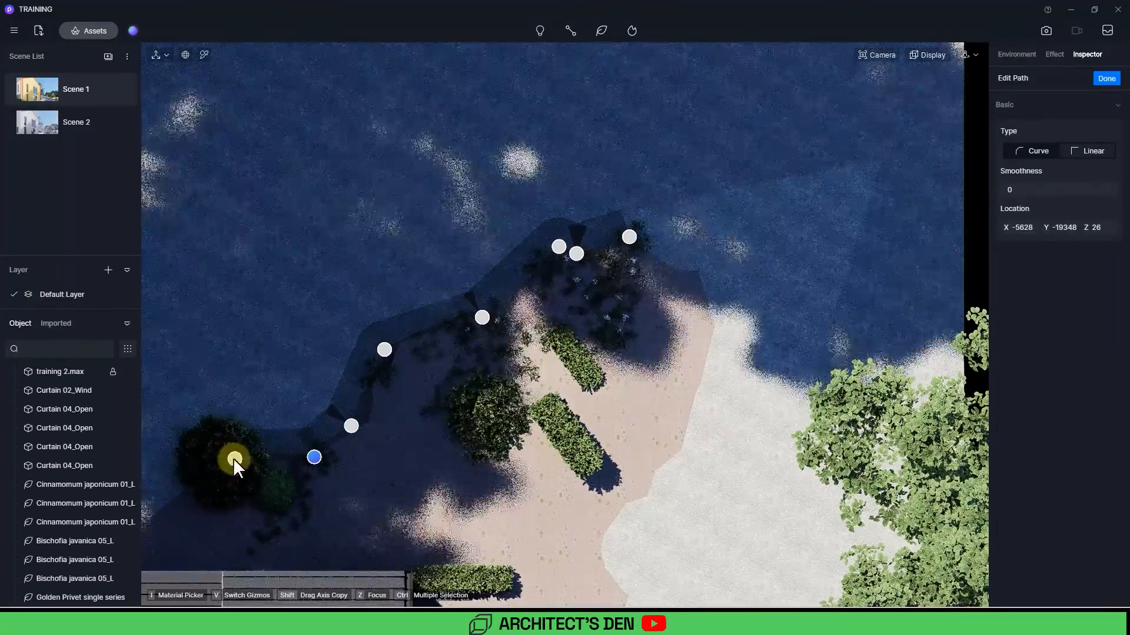
click(233, 458)
click(276, 448)
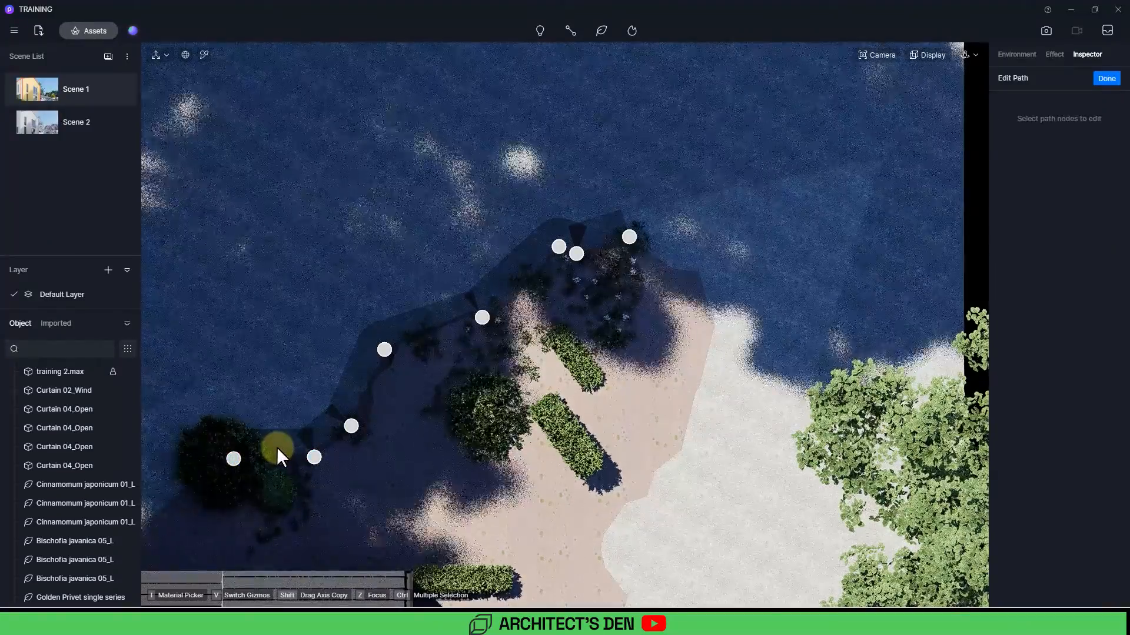
key(Escape)
key(Escape)
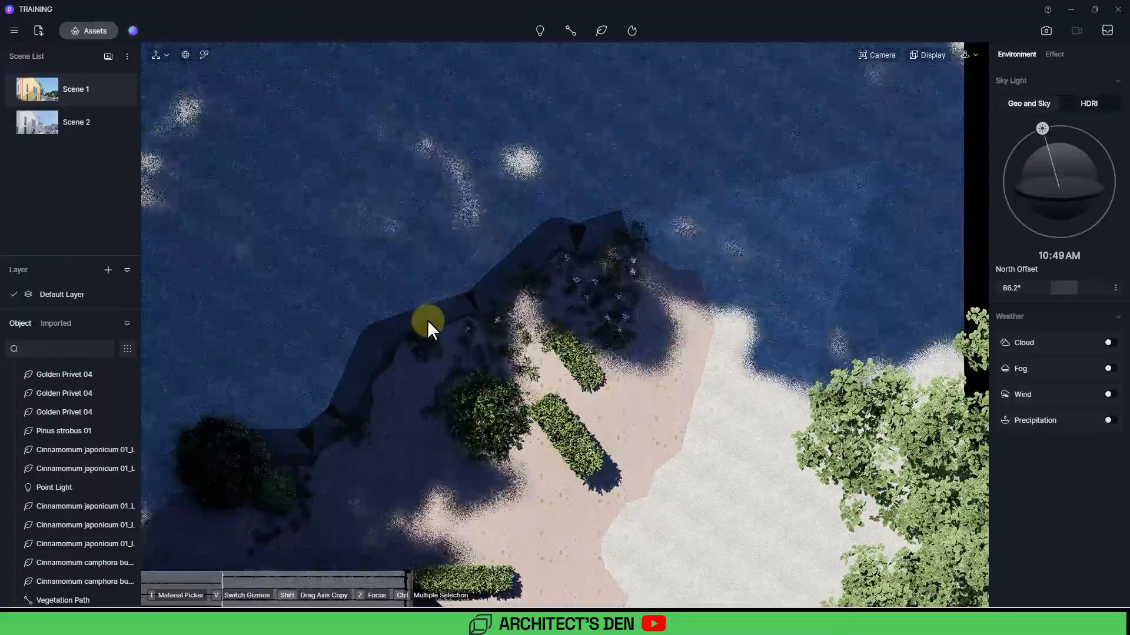
Step: Set the vegetation path's number to 48, size to 0.41, random direction to 0.16 and random spacing to 0.18
click(428, 319)
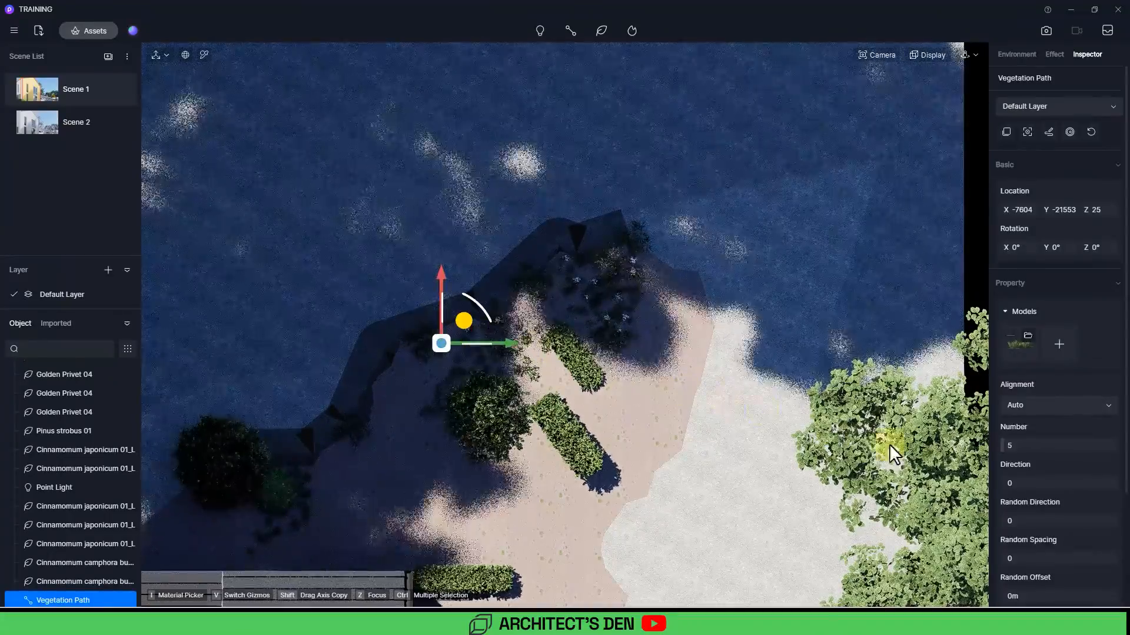
scroll(1017, 474, down, 1)
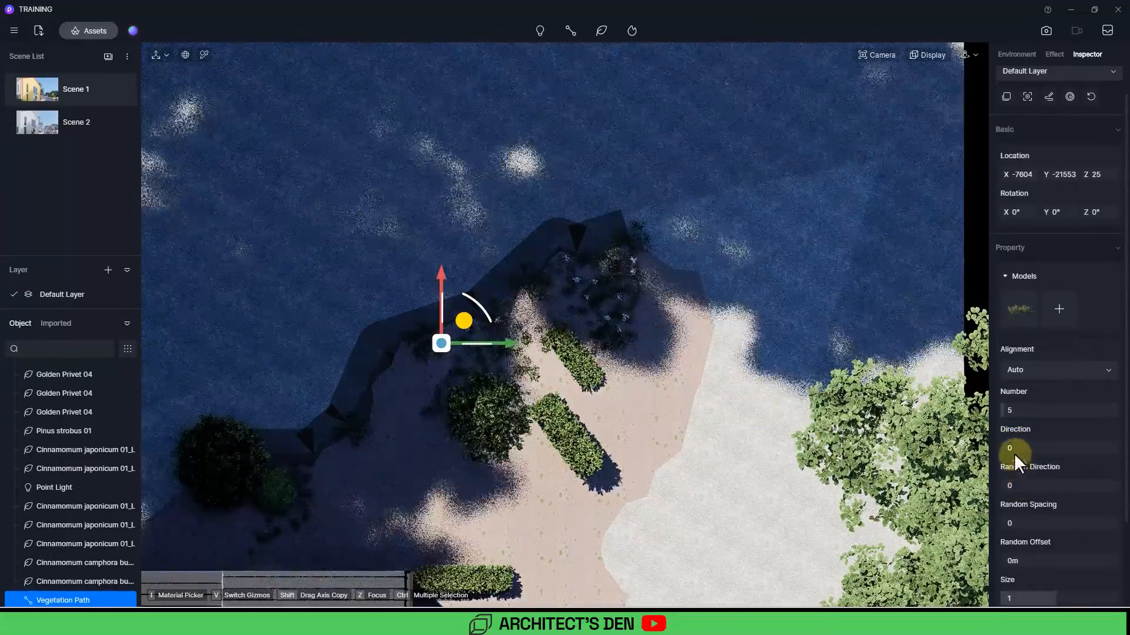
drag(1003, 411, 1059, 408)
scroll(1059, 476, down, 2)
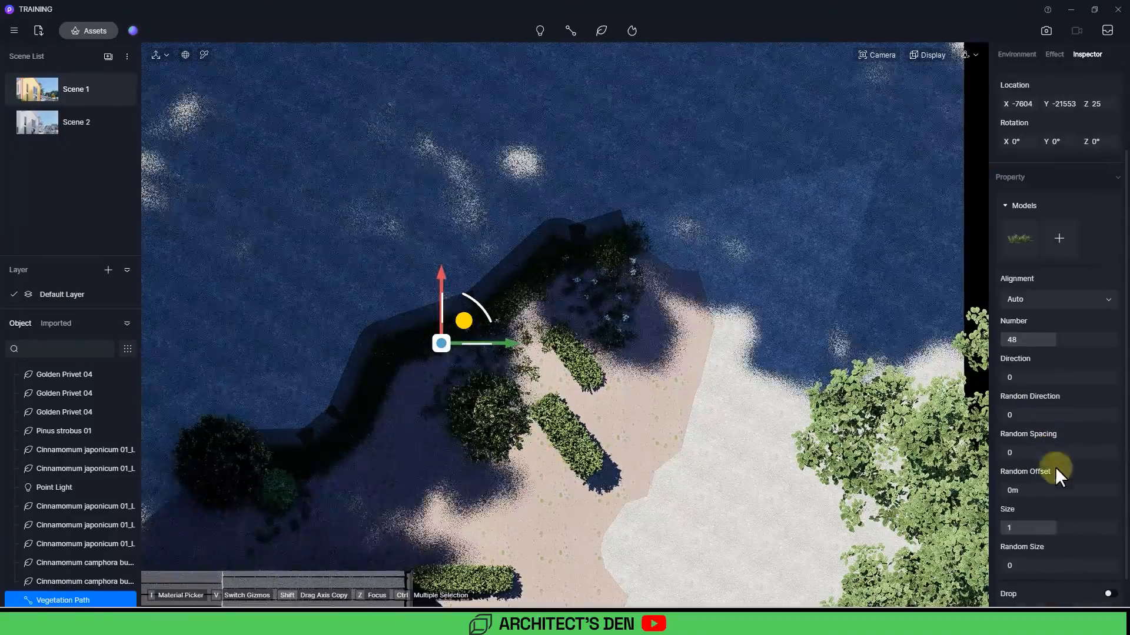
drag(1053, 530, 1018, 533)
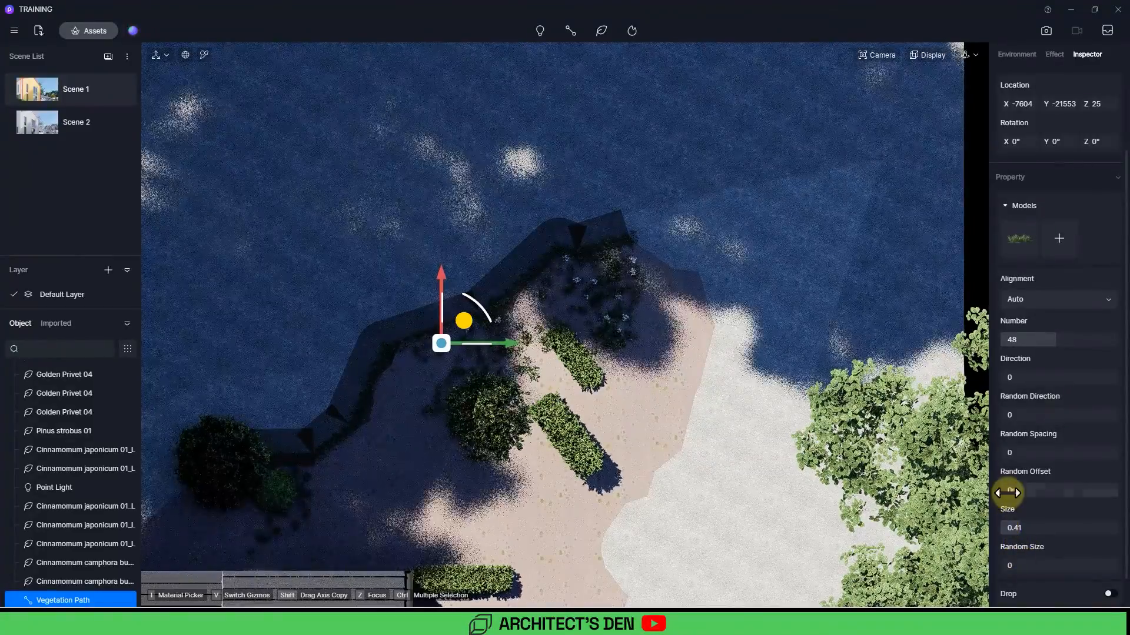
mouse_move(1009, 491)
mouse_down()
mouse_move(1036, 489)
mouse_move(994, 486)
mouse_up()
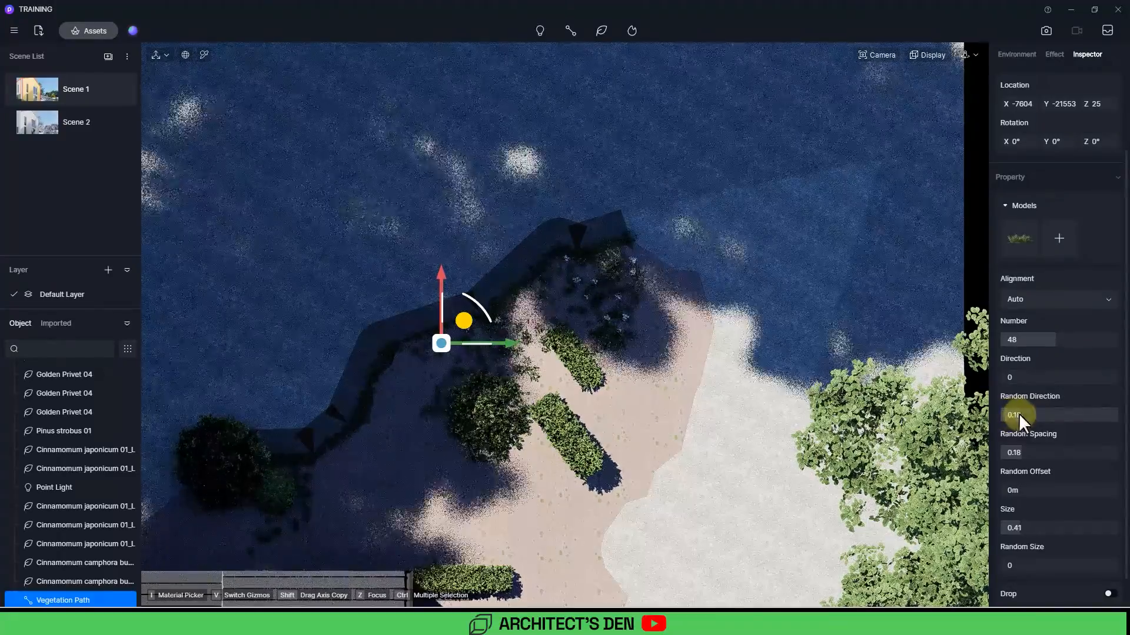
Step: Return to Scene 1's view and lower the vegetation path to about Z -5
click(37, 78)
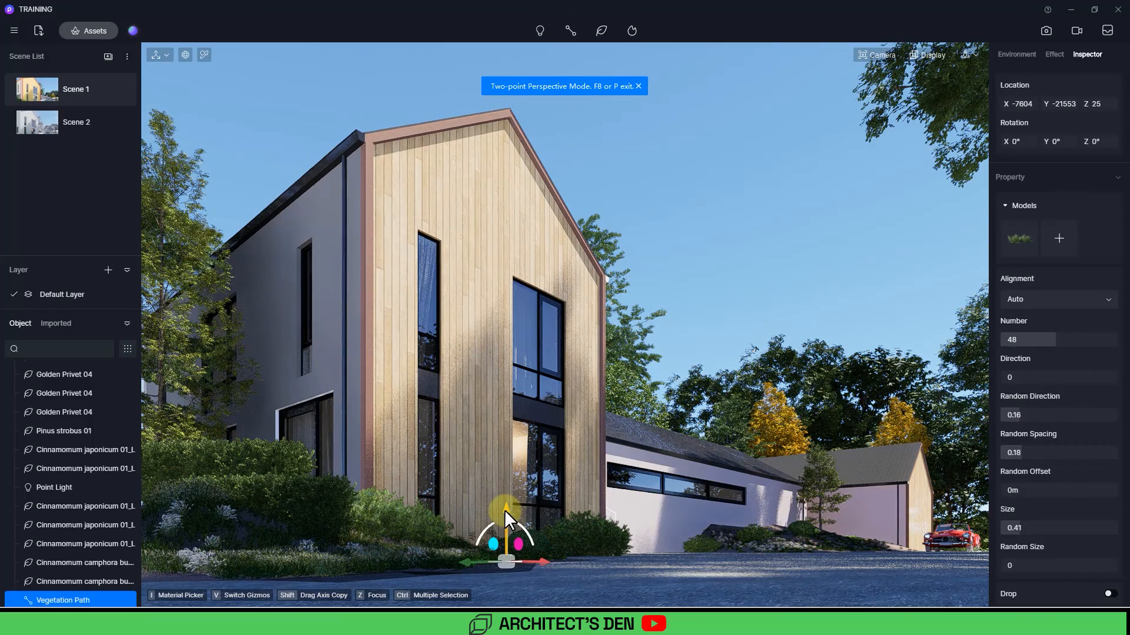
drag(504, 510, 502, 511)
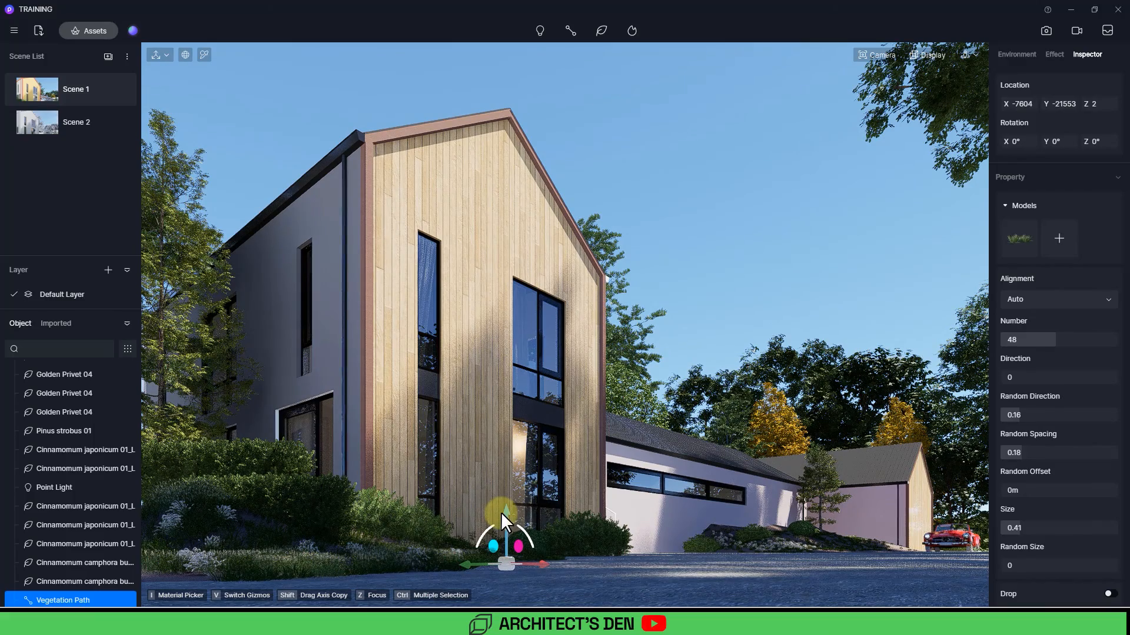
drag(505, 516, 508, 519)
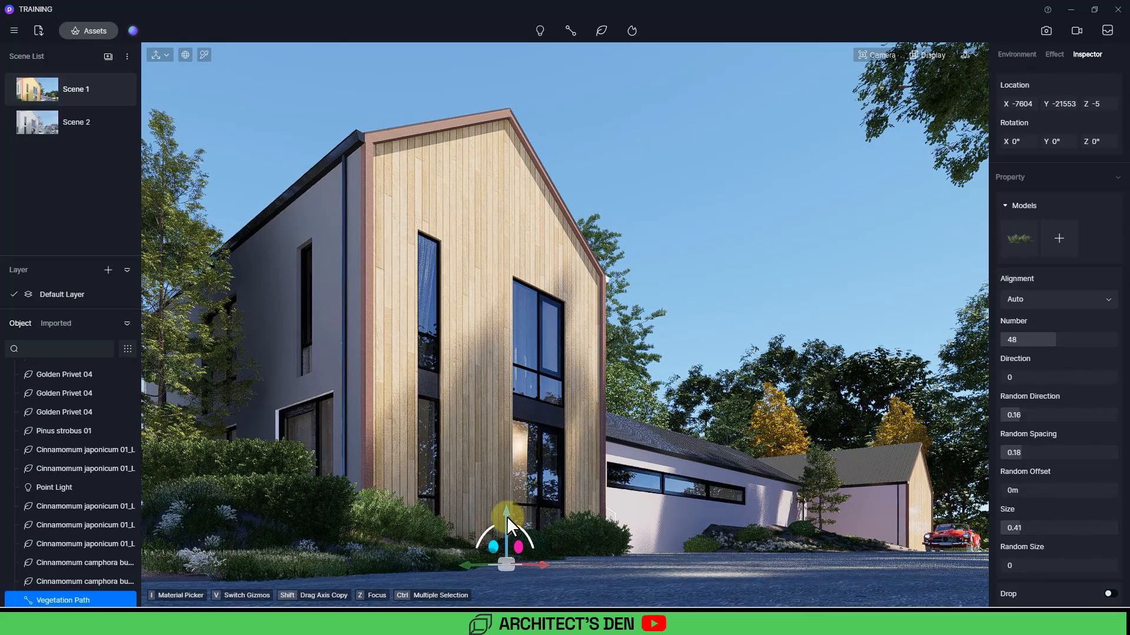
Step: In top view, edit the vegetation path's nodes, adjusting its far end node along the slope edge
key(t)
middle_drag(507, 516, 487, 499)
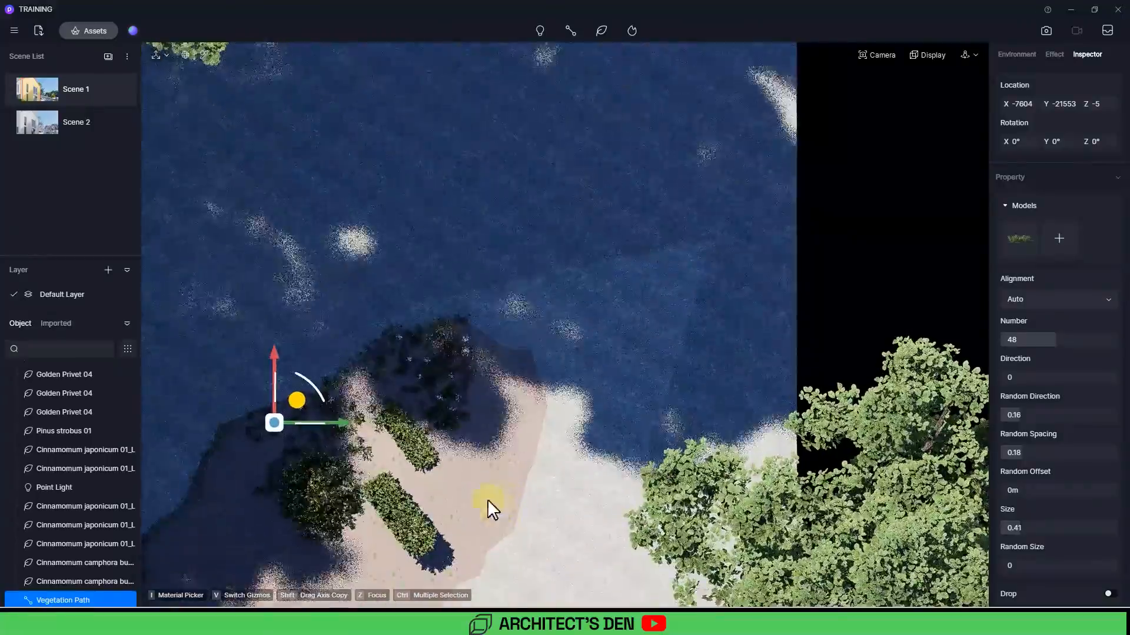
click(274, 406)
click(274, 406)
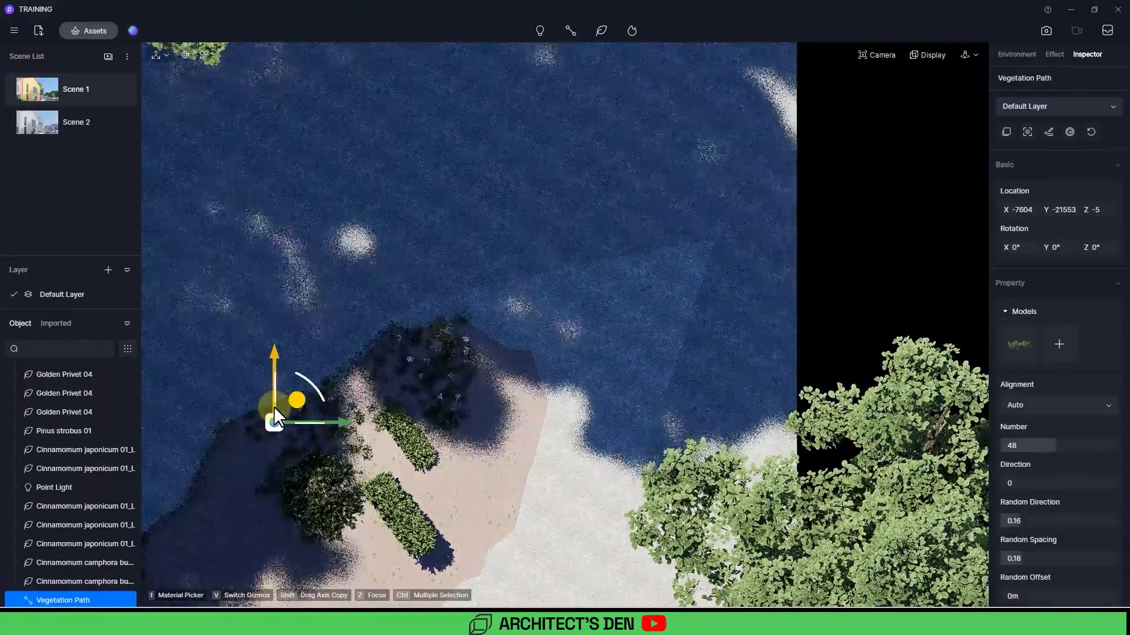
click(1047, 130)
drag(465, 315, 761, 217)
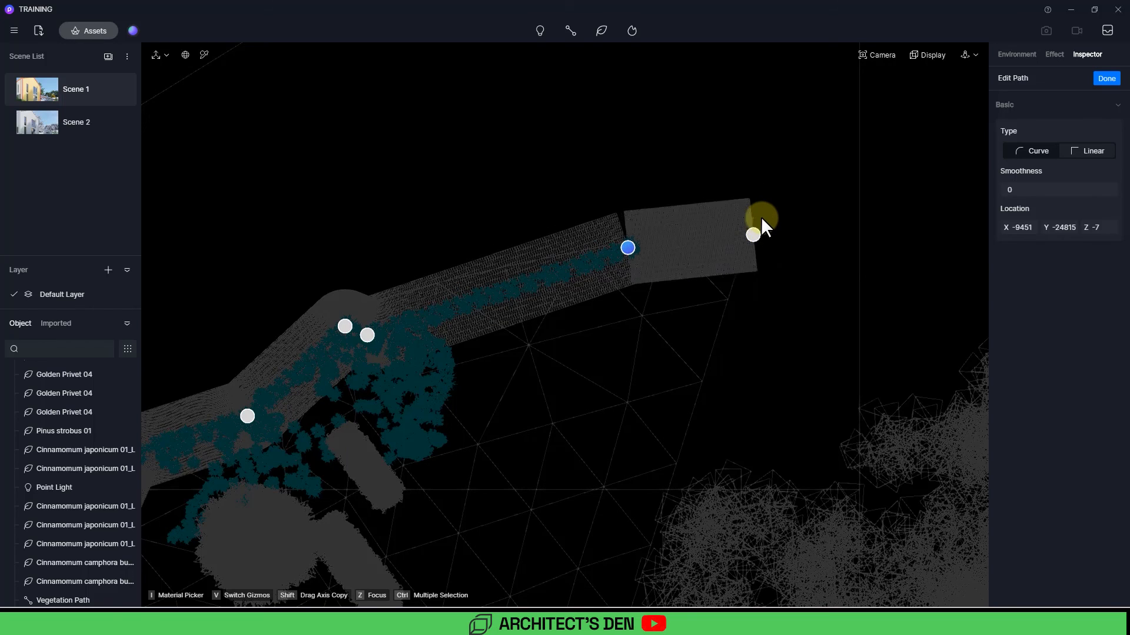
key(ctrl+z)
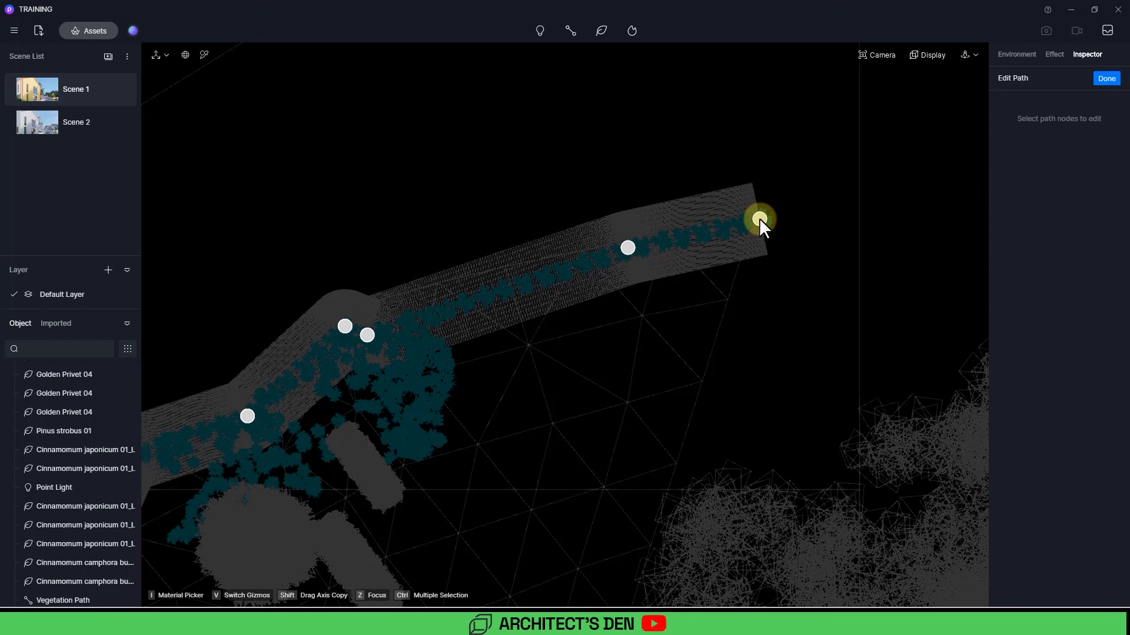
click(1102, 78)
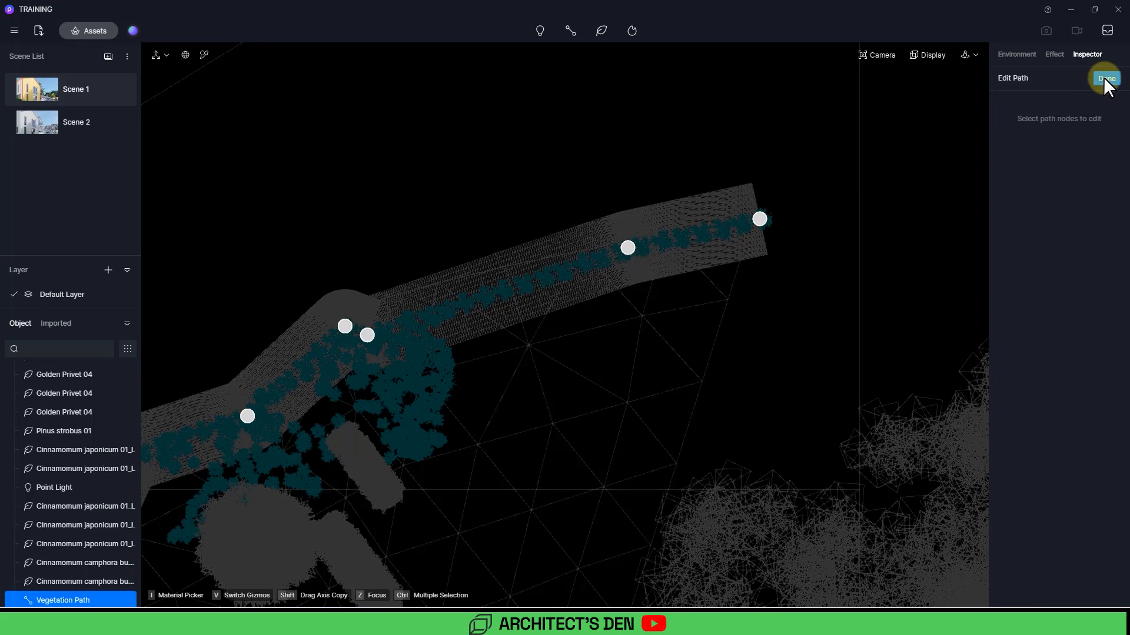
Step: Raise the path's number to 67 and add Grass01 Cluster as a second model on the path
drag(1049, 448, 1065, 445)
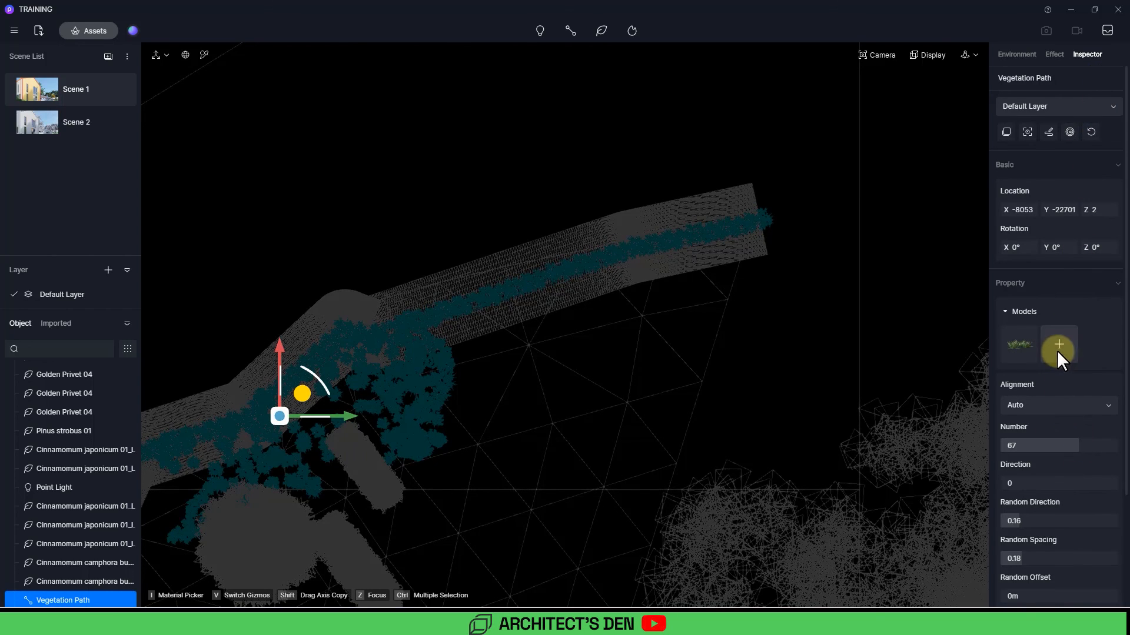
click(1058, 347)
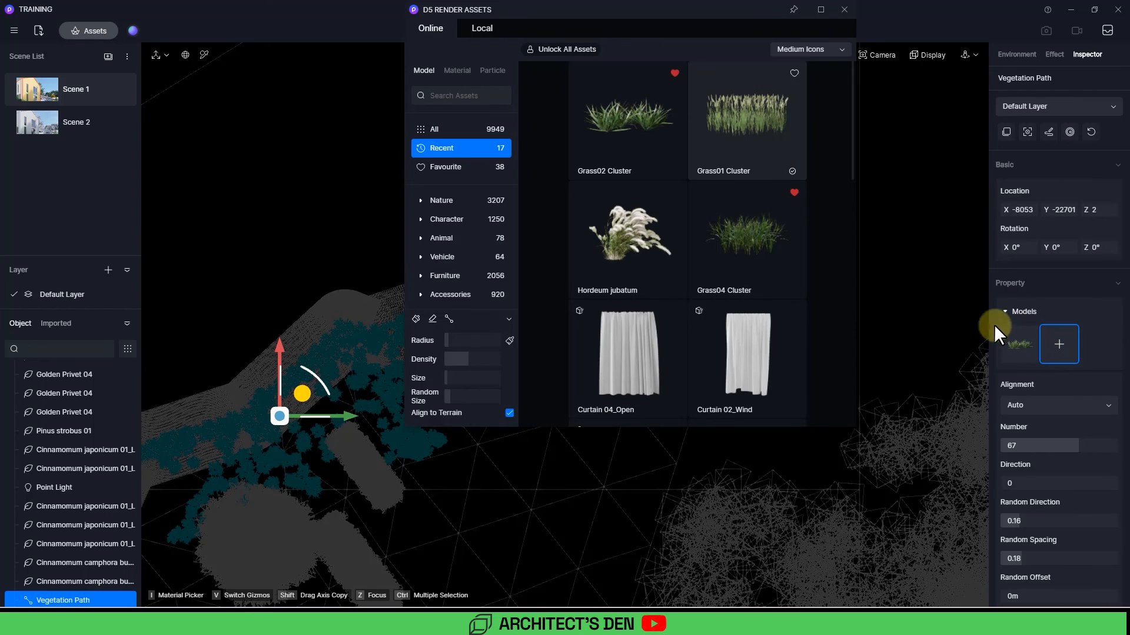
drag(772, 234, 1062, 344)
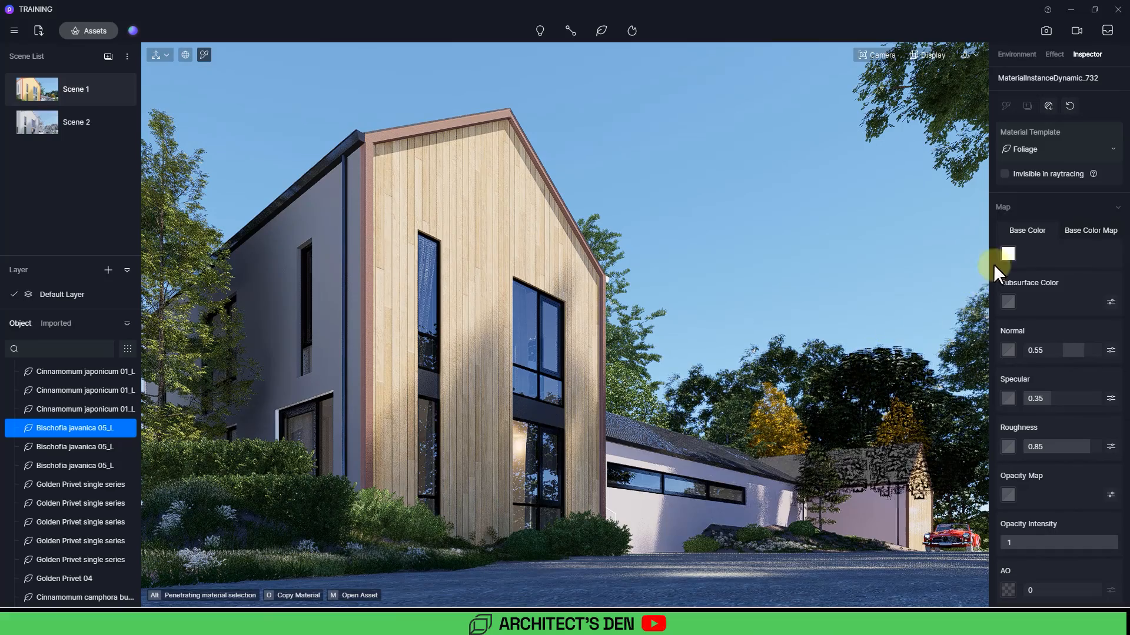
Step: Pick the Cinnamomum japonicum foliage material and brighten its base color map to brightness 100 and B 36
click(1008, 253)
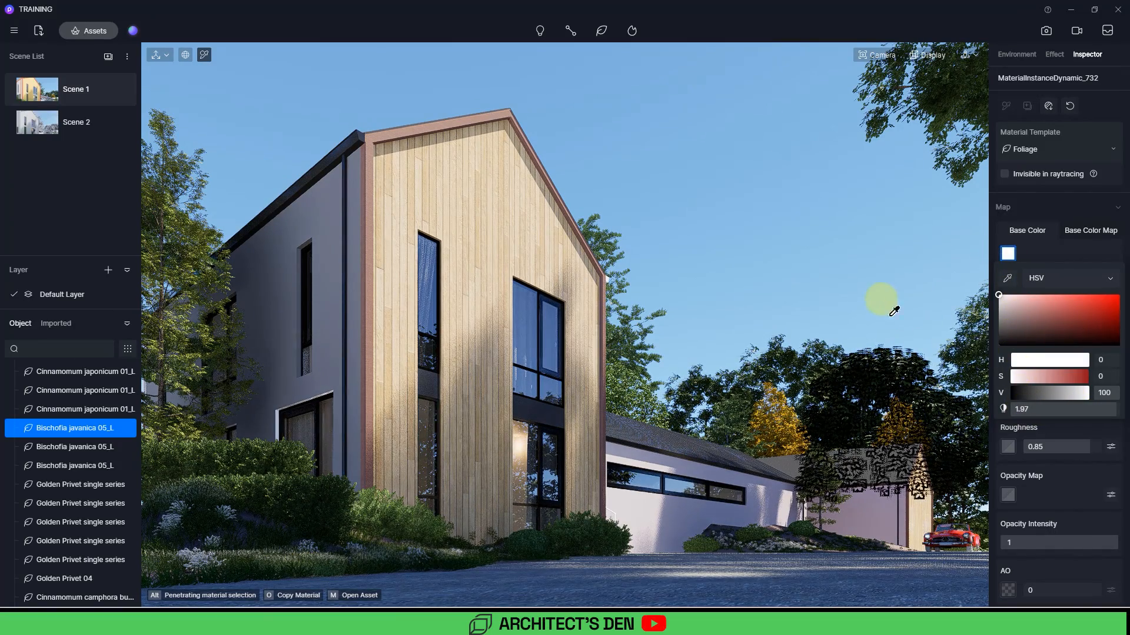
click(881, 298)
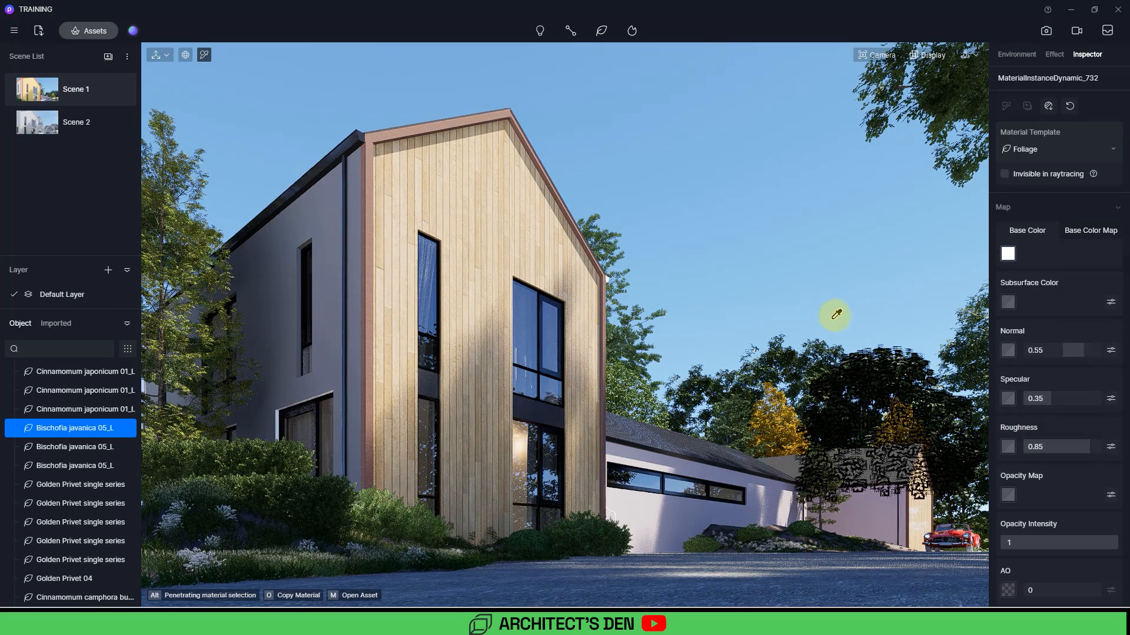
click(811, 350)
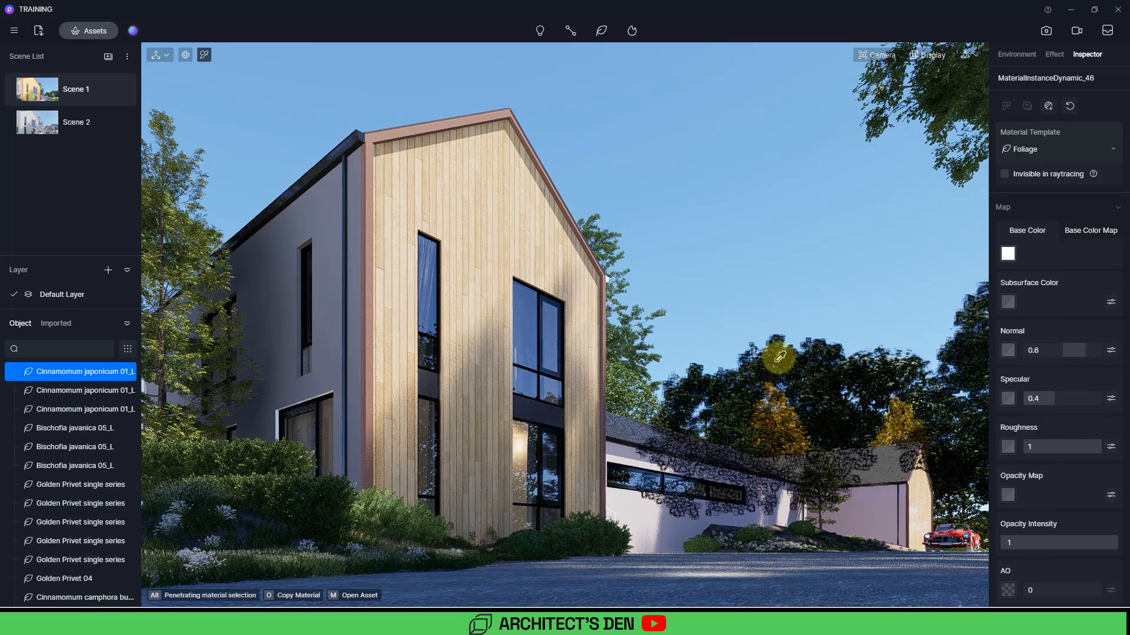
click(1087, 230)
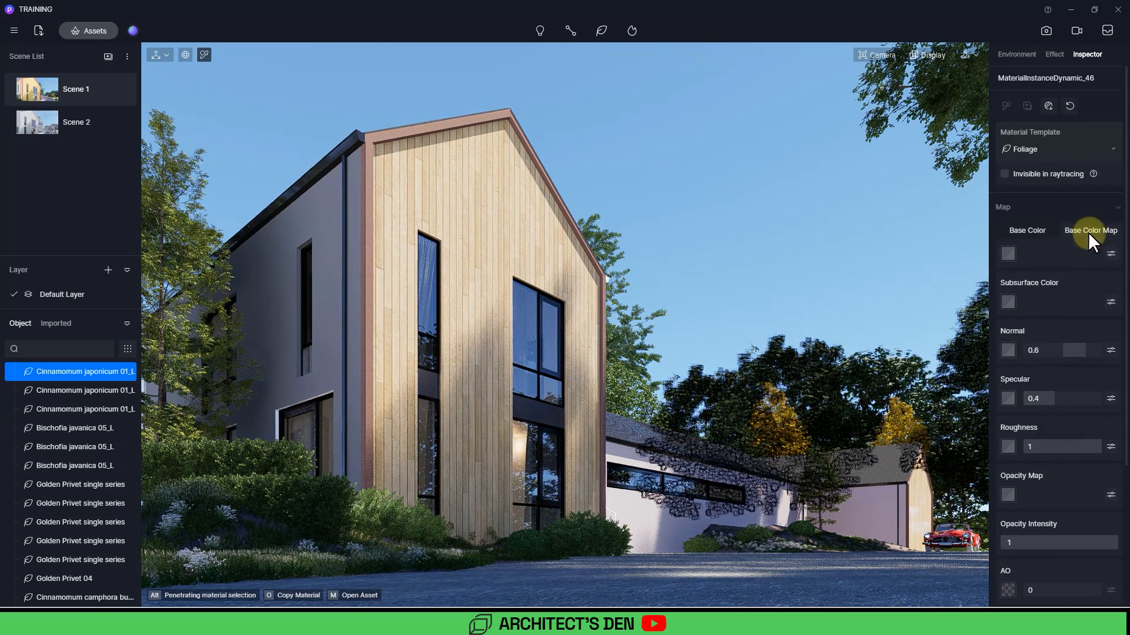
click(1109, 253)
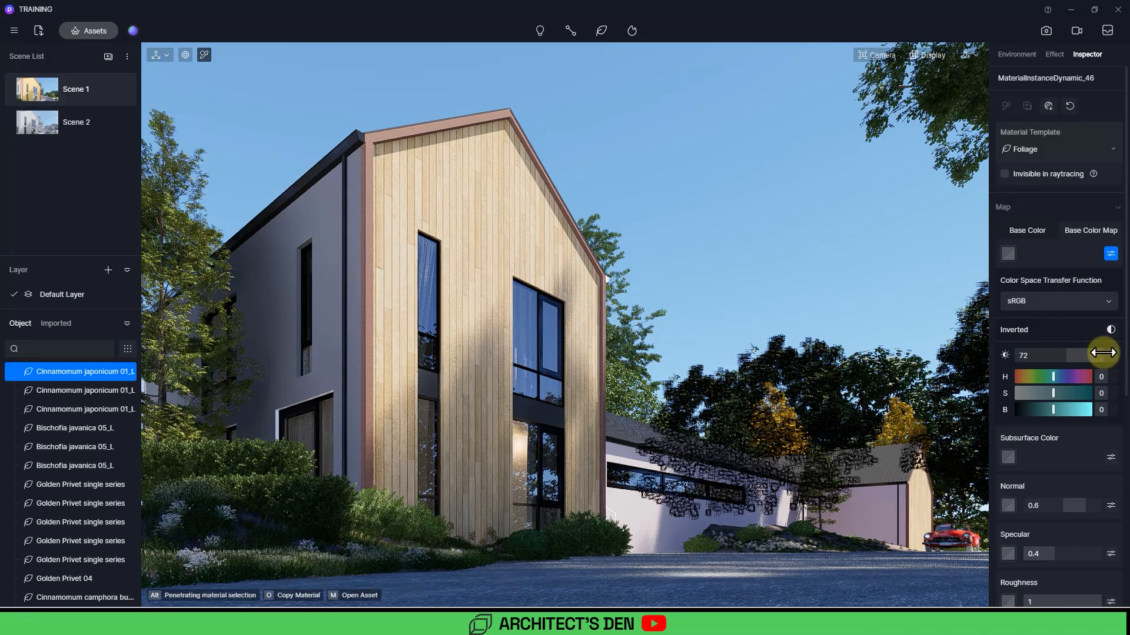
mouse_move(1053, 410)
mouse_down()
mouse_move(1099, 406)
mouse_move(1066, 404)
mouse_up()
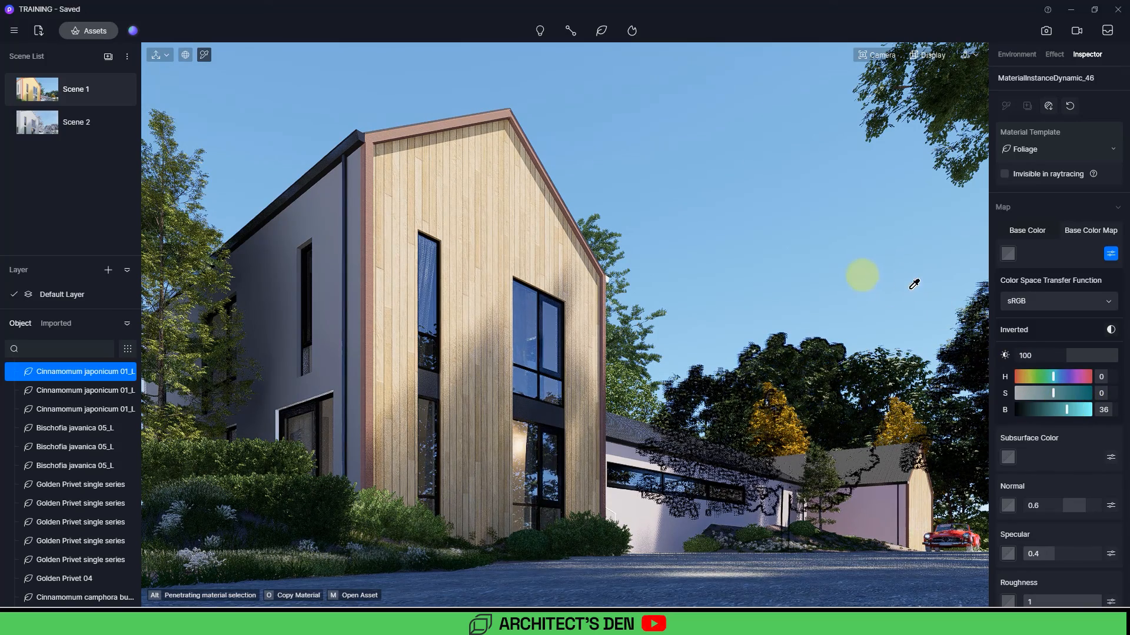
key(Escape)
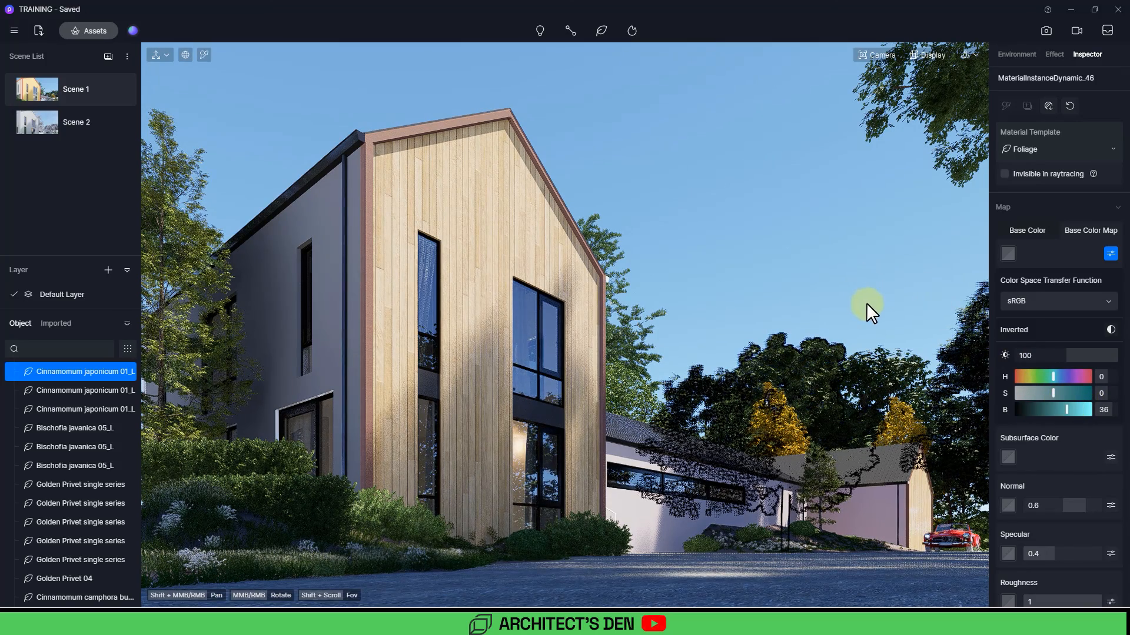
click(873, 298)
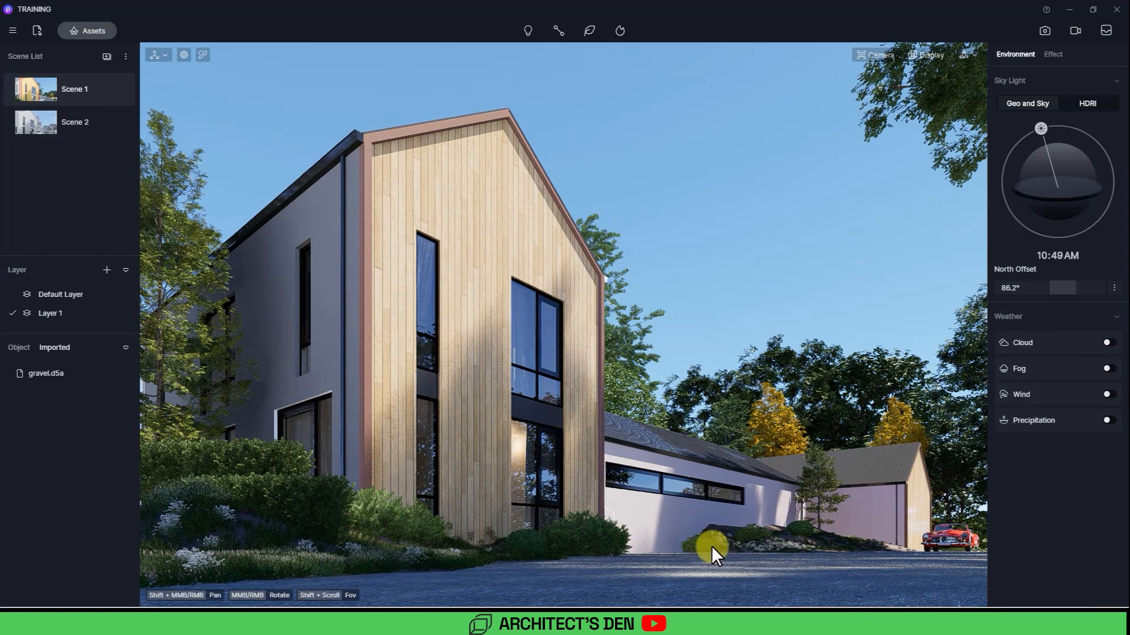
Step: Switch to 3ds Max to inspect the gravel mesh, then return to D5 Render
mouse_move(913, 624)
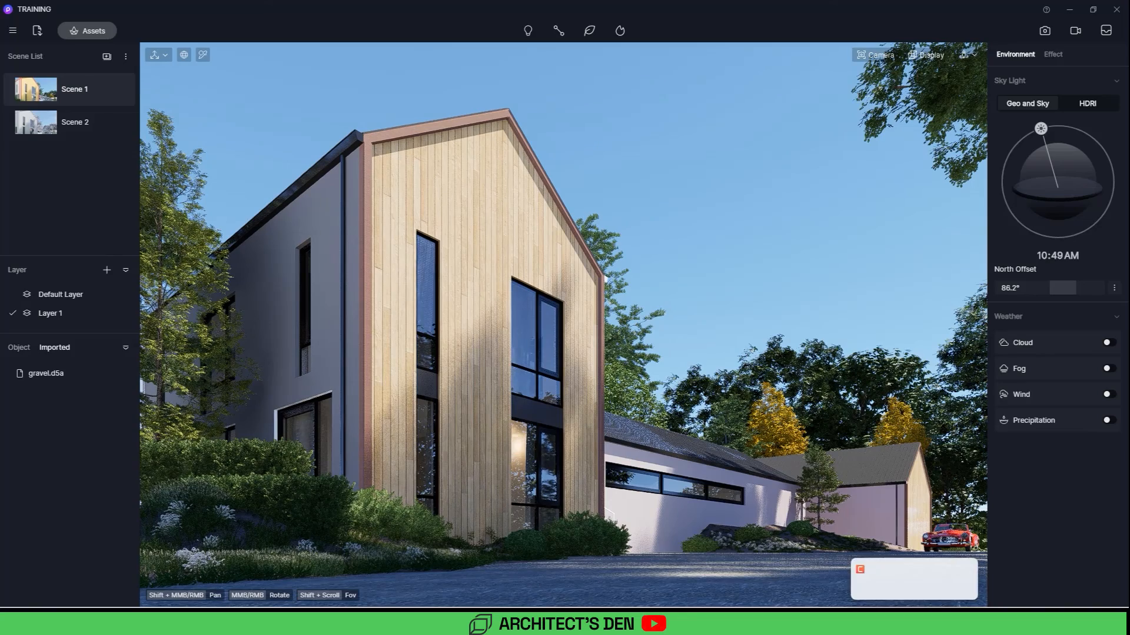
click(865, 622)
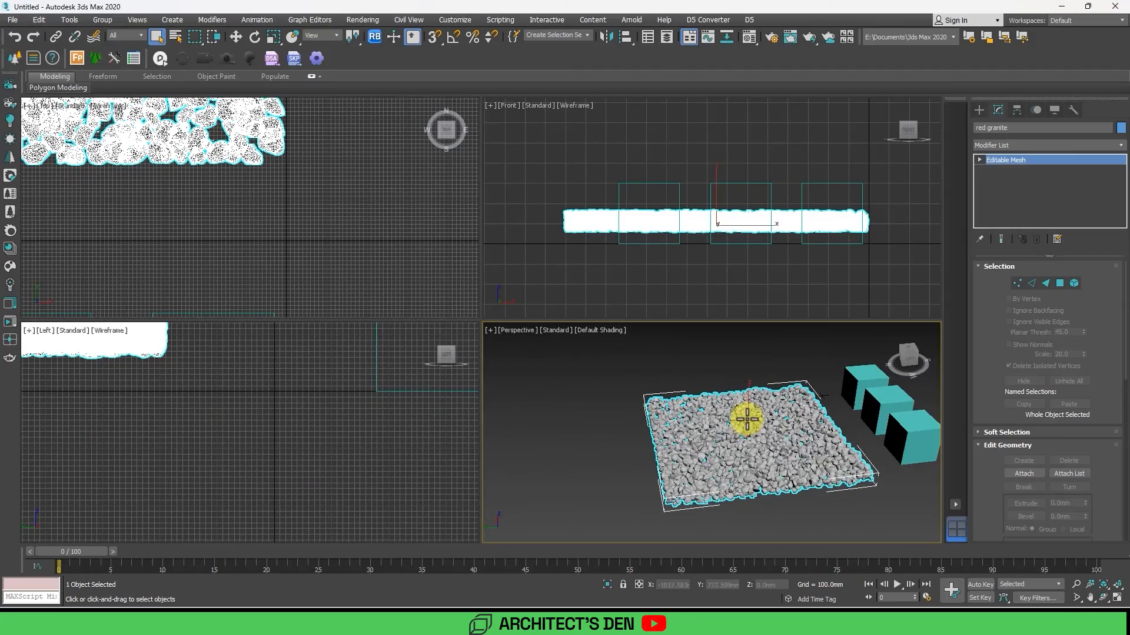
scroll(736, 459, up, 4)
scroll(727, 451, down, 4)
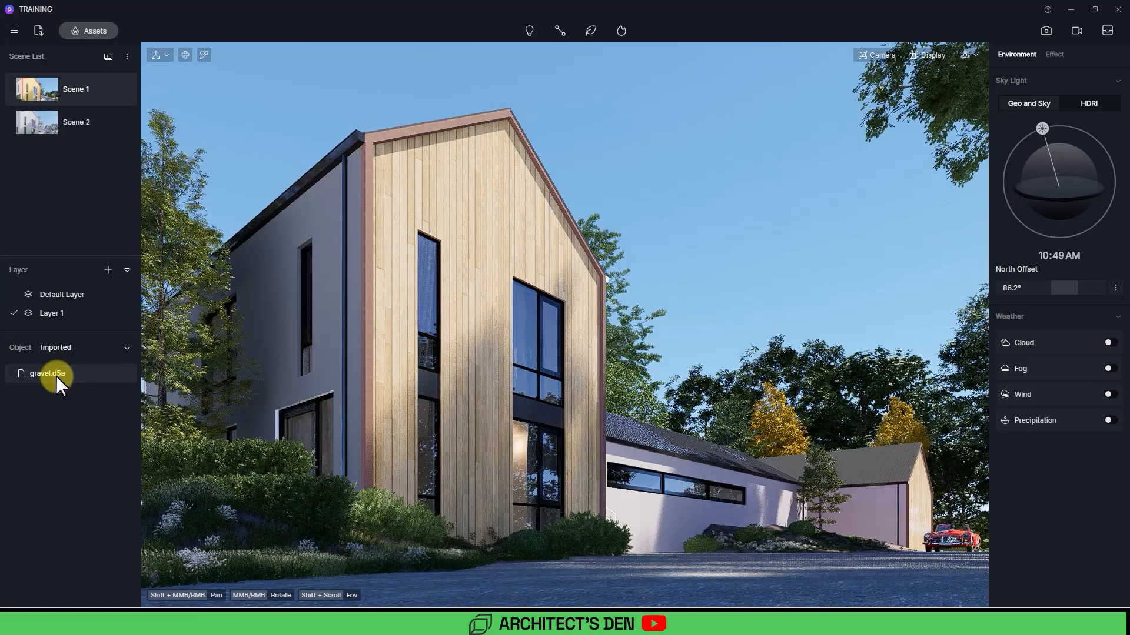
click(1062, 6)
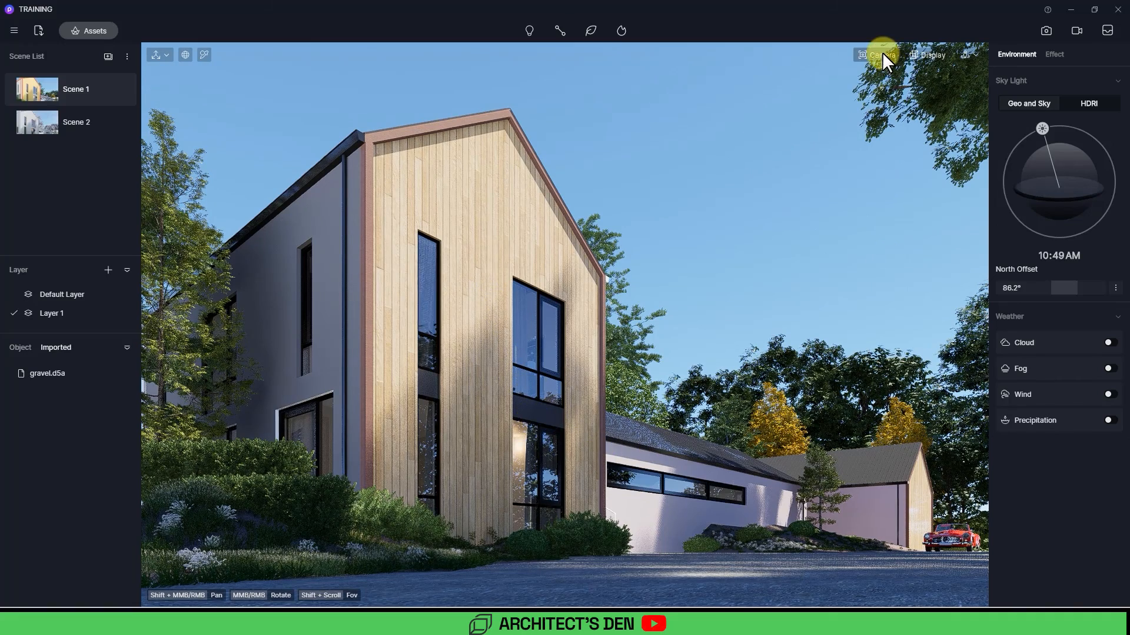
Step: Switch the realtime display quality to Smooth
click(923, 52)
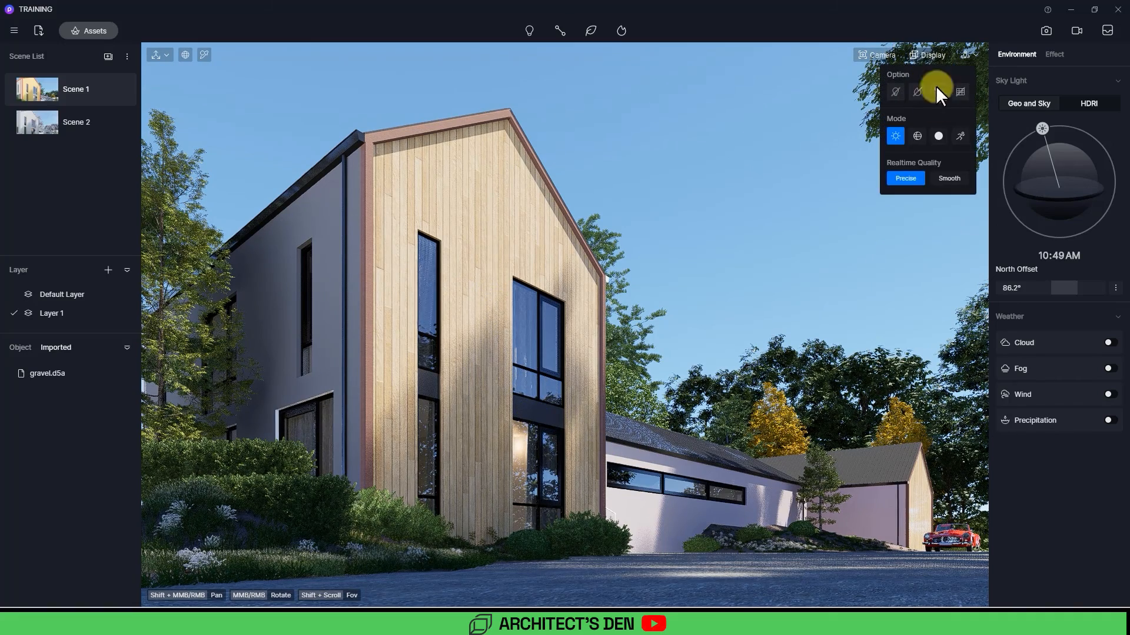
click(948, 179)
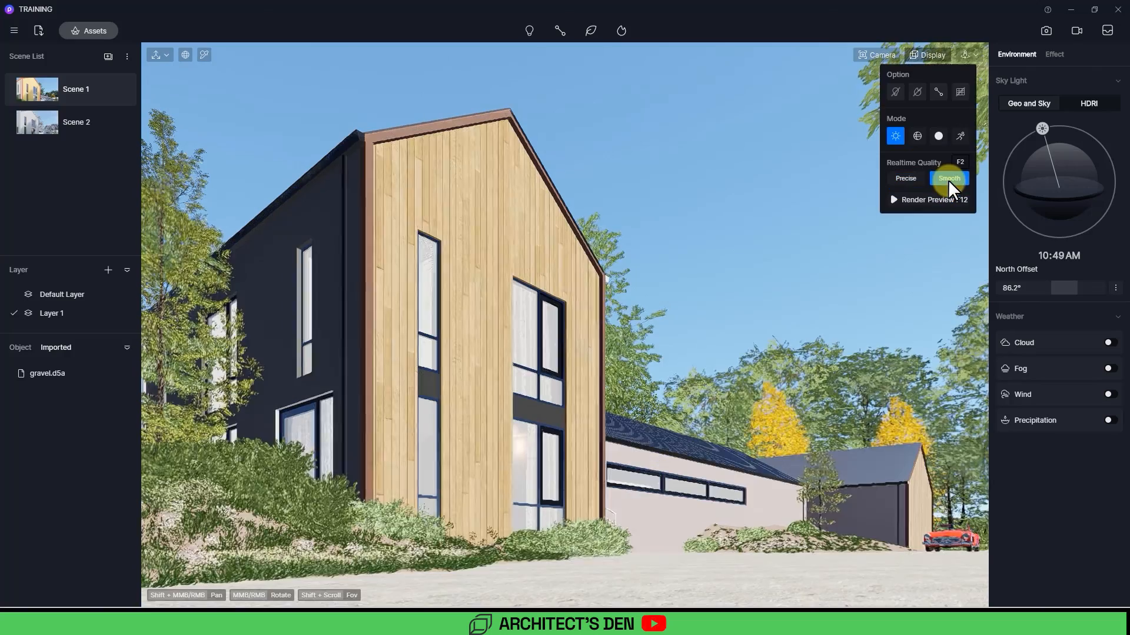
click(721, 302)
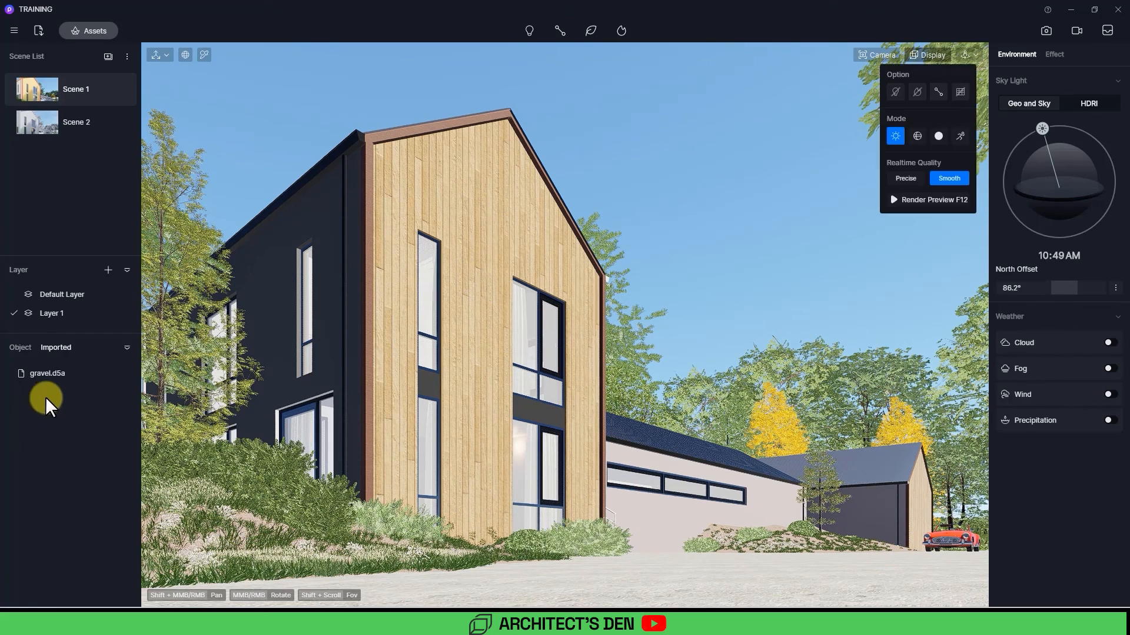
Step: Place the imported gravel.d5a asset in front of the house and lower it to about Z -6
click(48, 374)
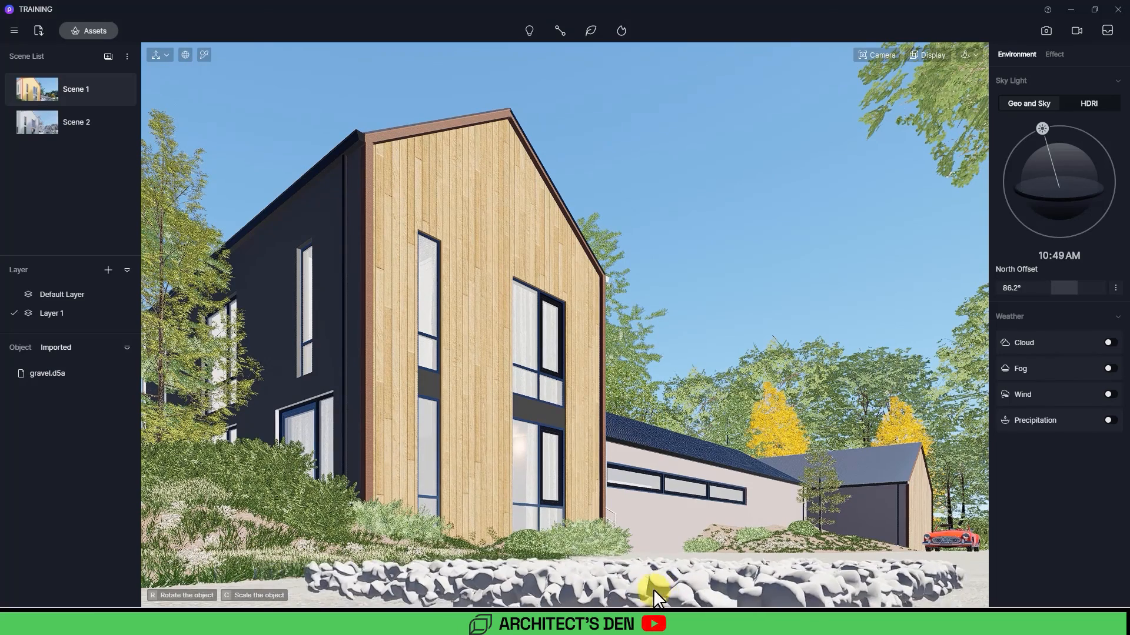
click(648, 587)
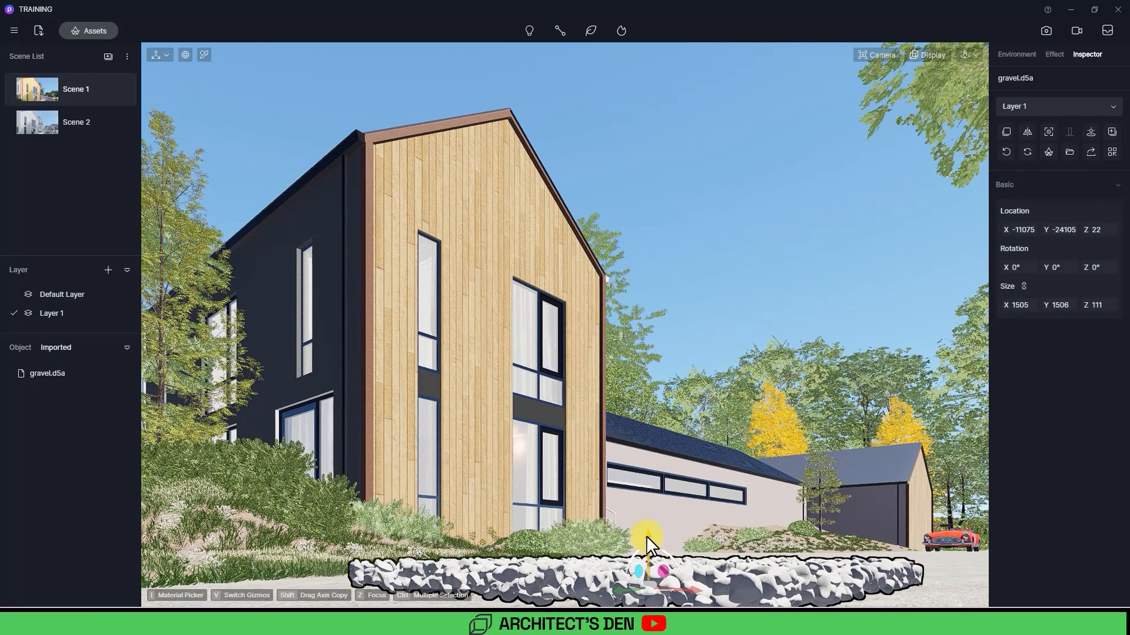
drag(647, 536, 648, 549)
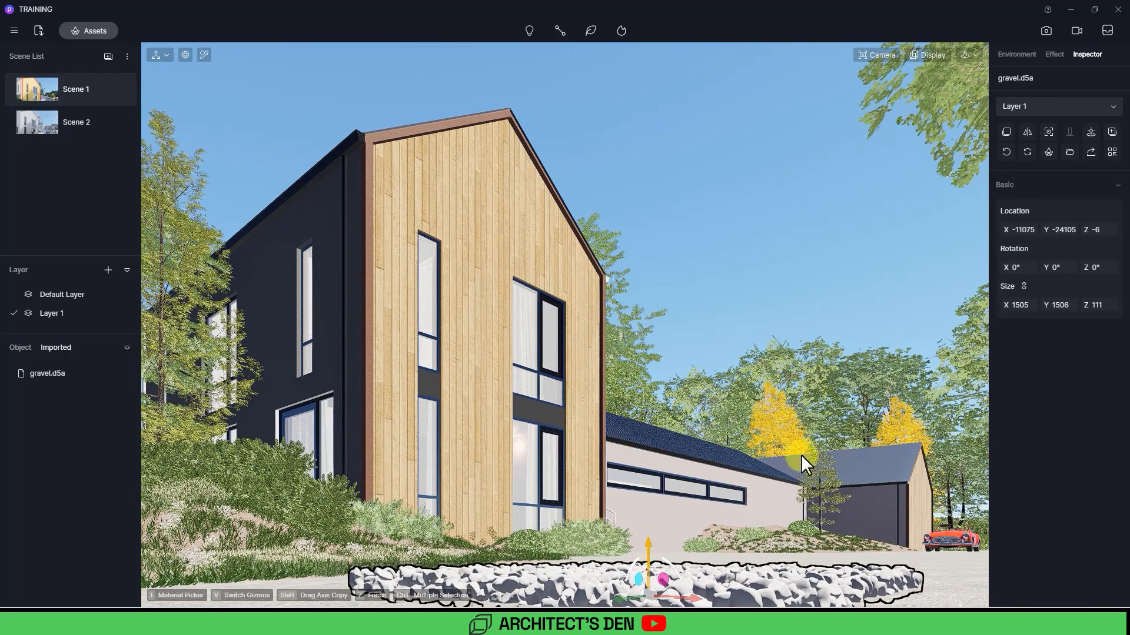
Step: Set the gravel patch's linked size to 600 by 600
click(1025, 304)
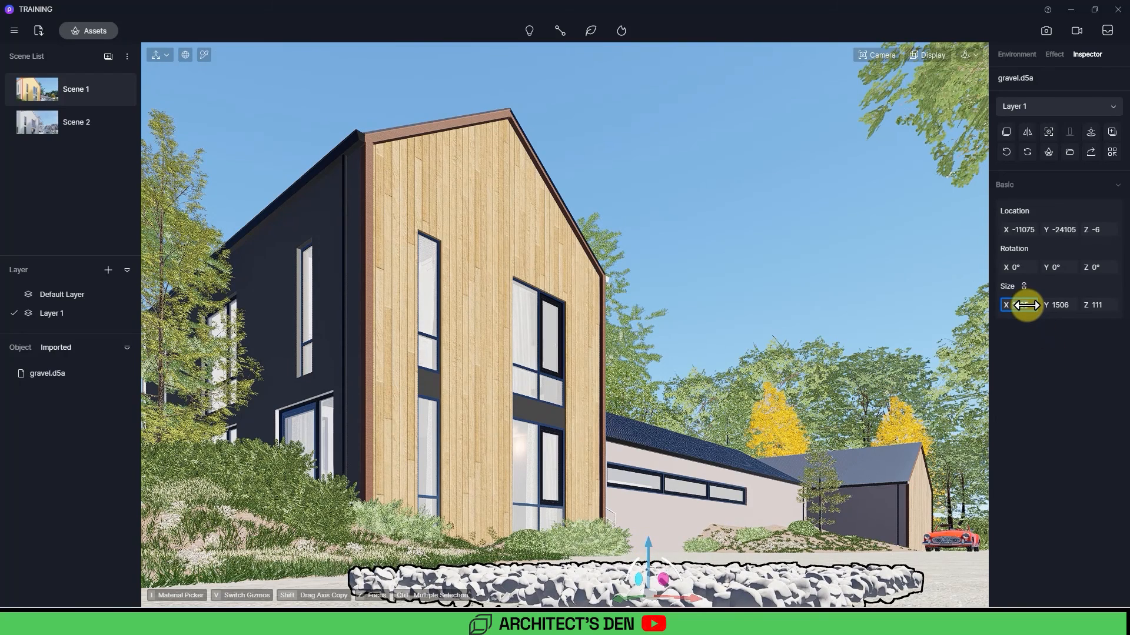
text(600)
key(Return)
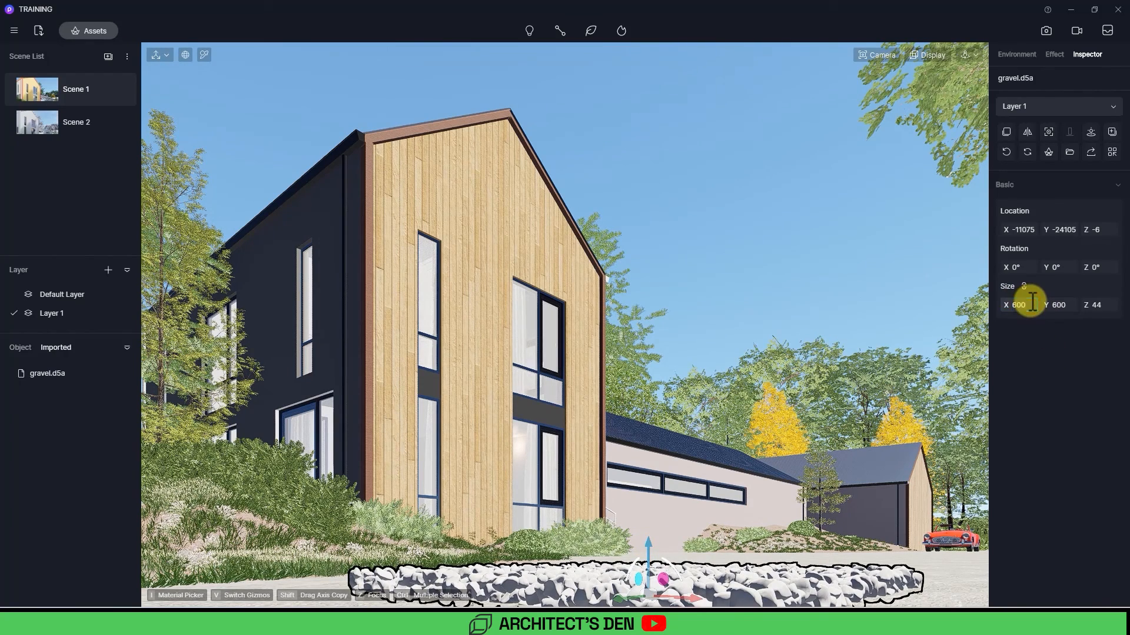
Step: Select the gravel patch and slide it sideways along Y, briefly browsing the local asset library
click(731, 555)
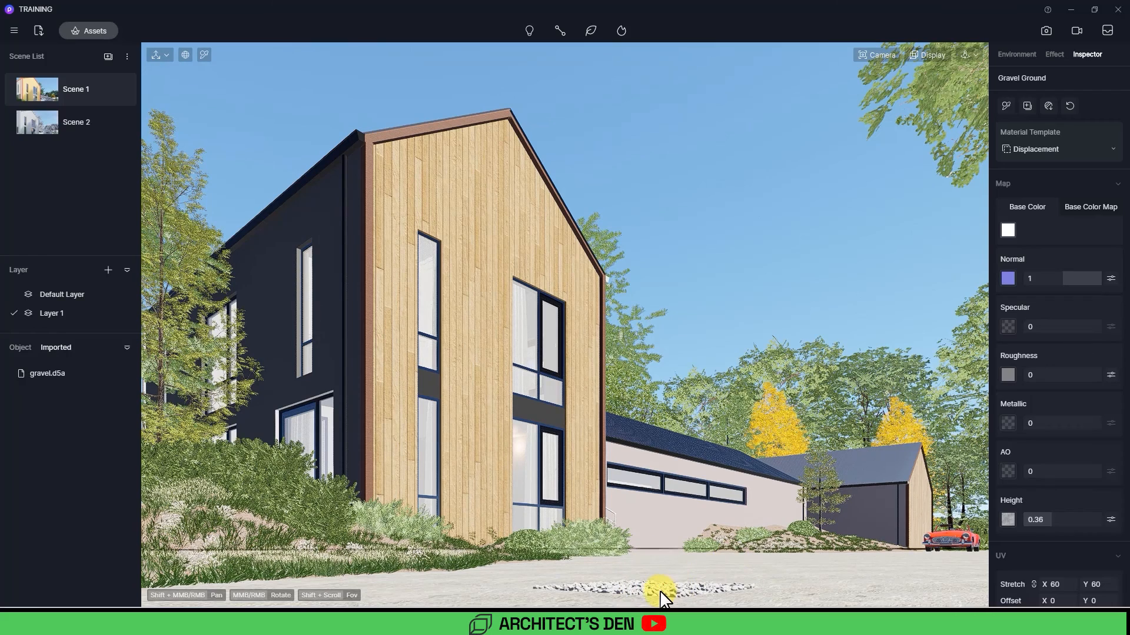
click(631, 584)
click(622, 598)
drag(623, 601, 493, 598)
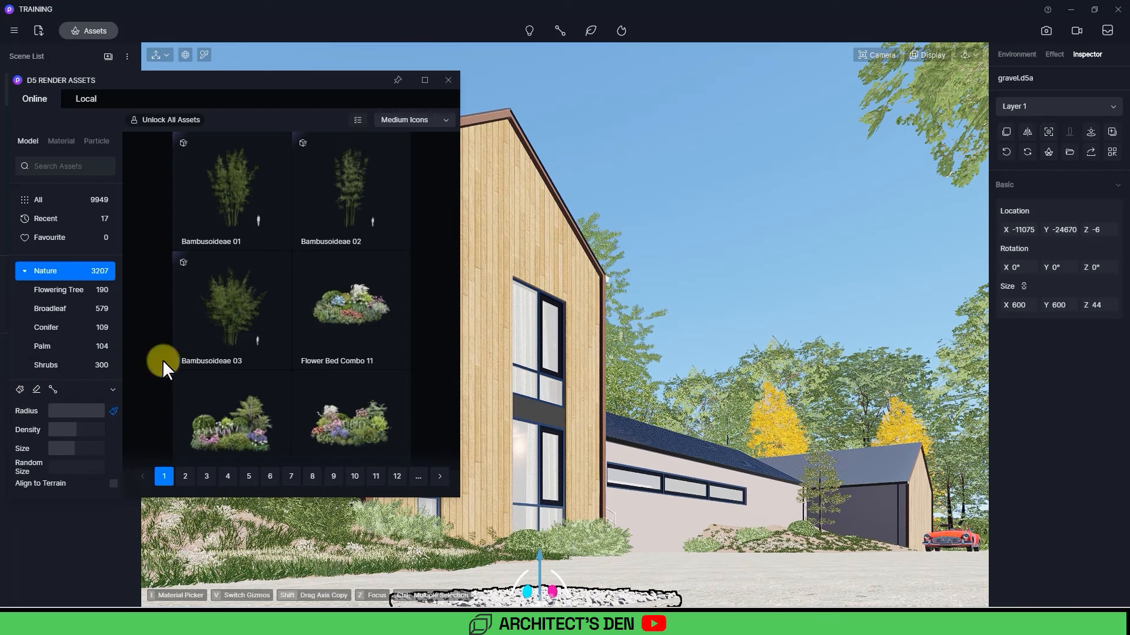
click(87, 100)
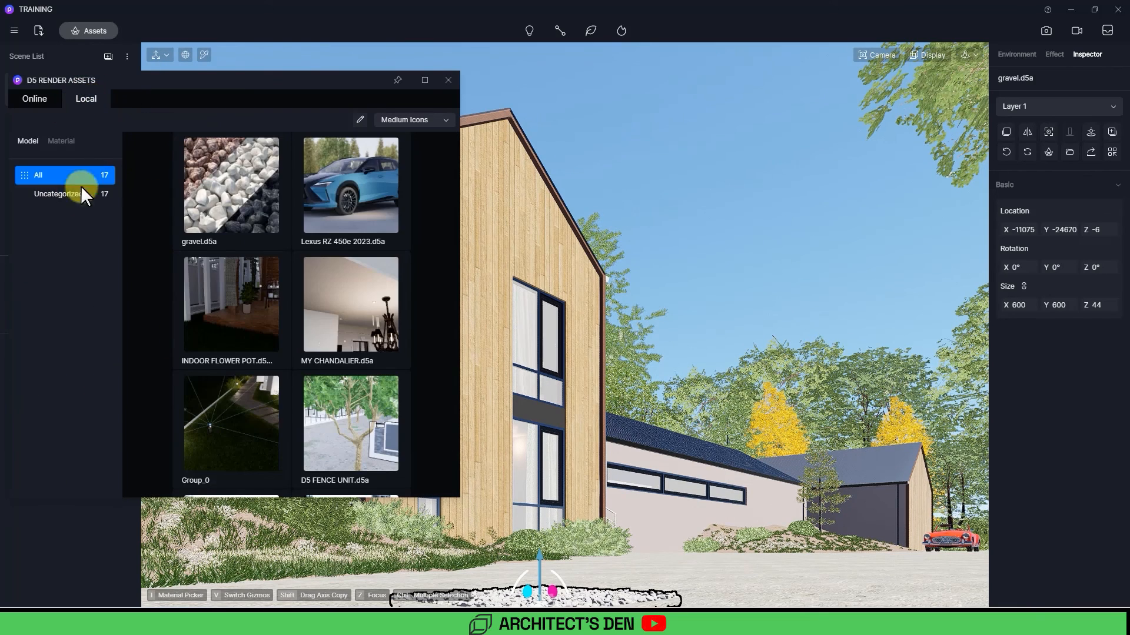
click(449, 81)
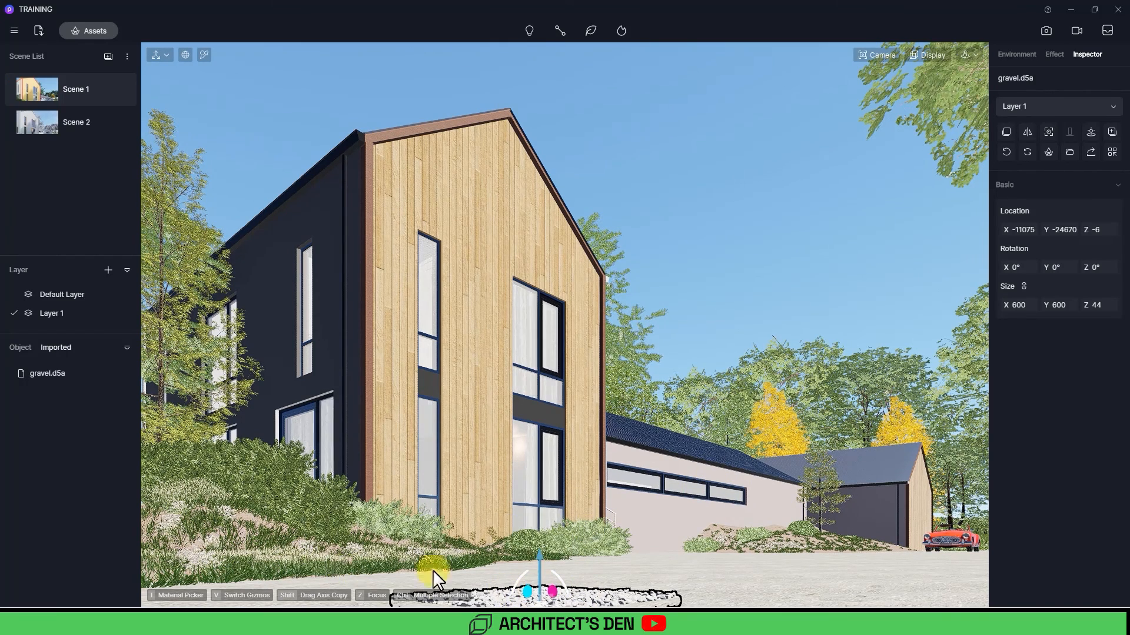
Step: Switch to top view over the gravel patch and set the display mode to wireframe
key(t)
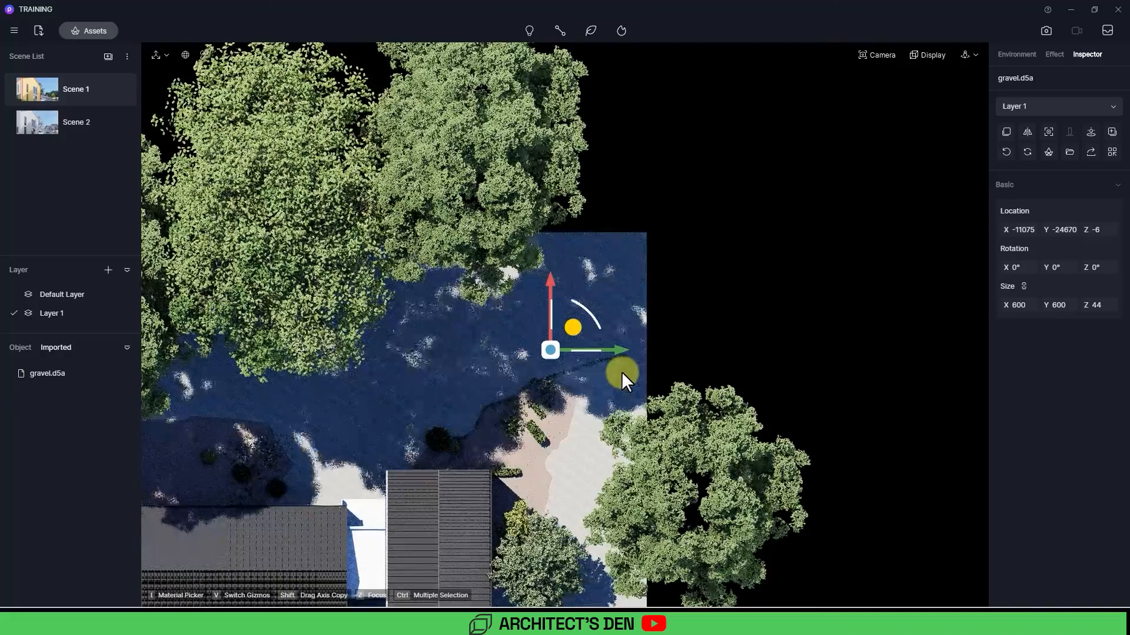
scroll(531, 342, up, 1)
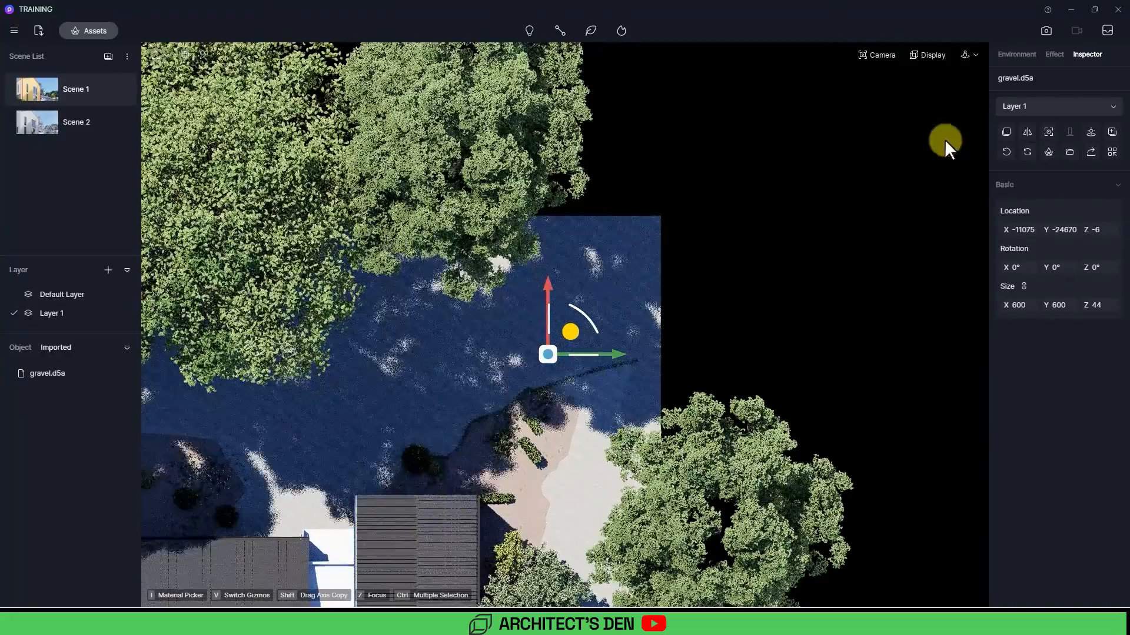
click(936, 55)
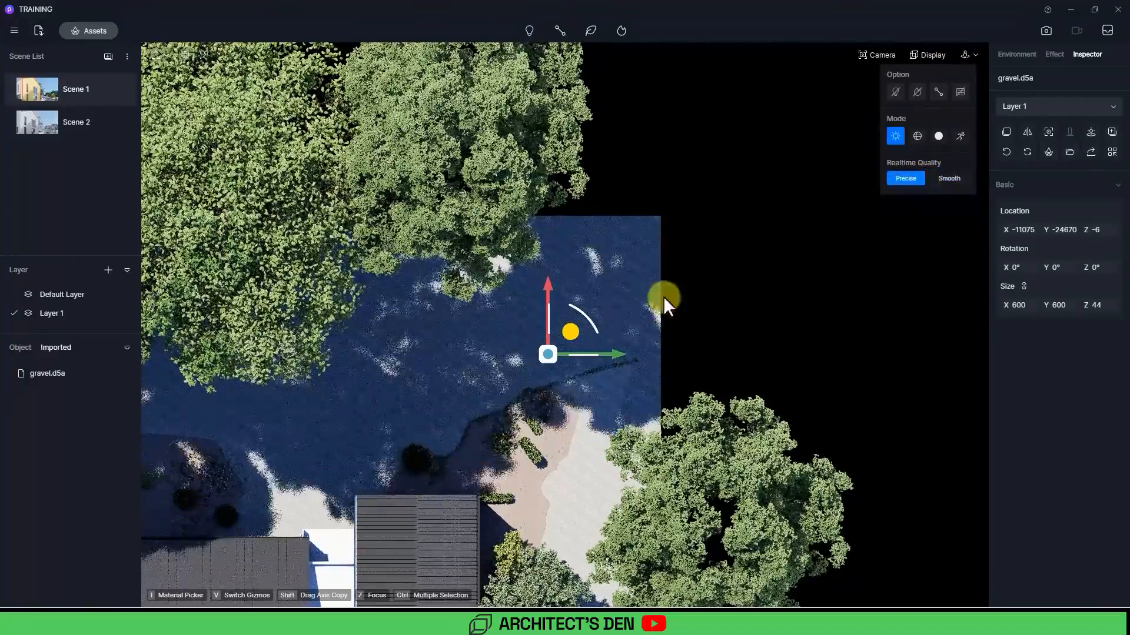
scroll(518, 356, up, 5)
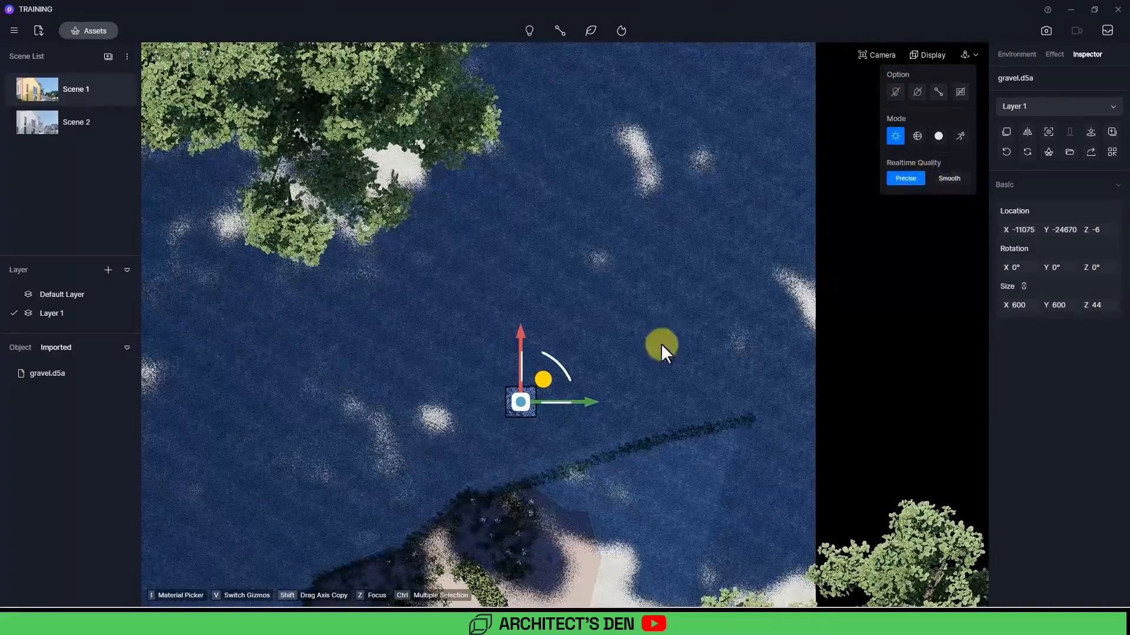
middle_drag(793, 304, 916, 272)
mouse_move(920, 52)
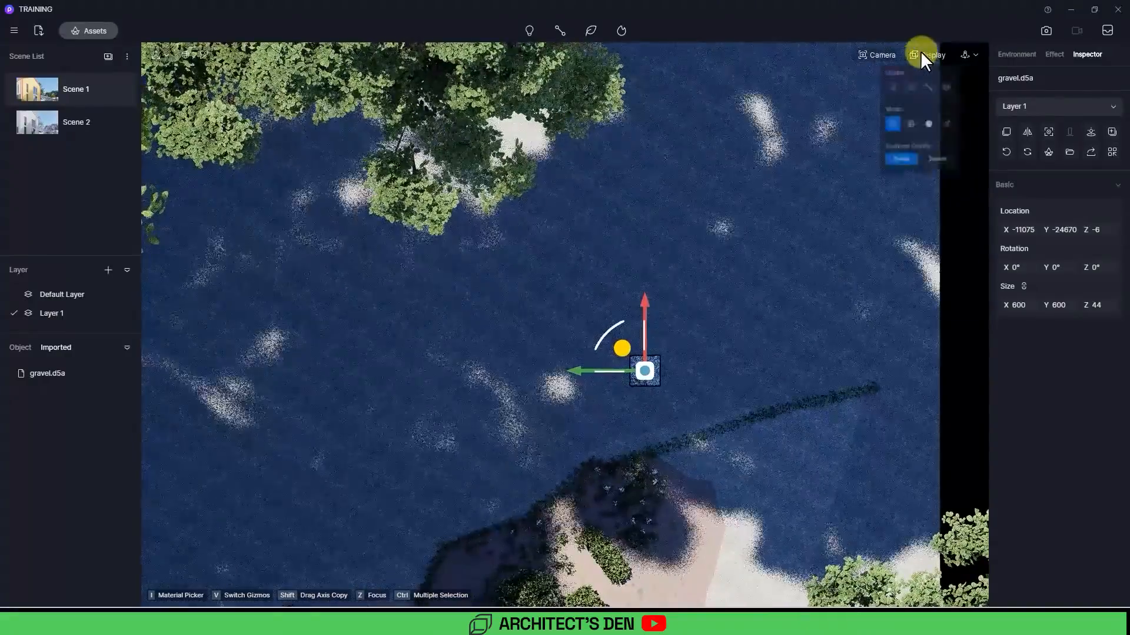
click(920, 136)
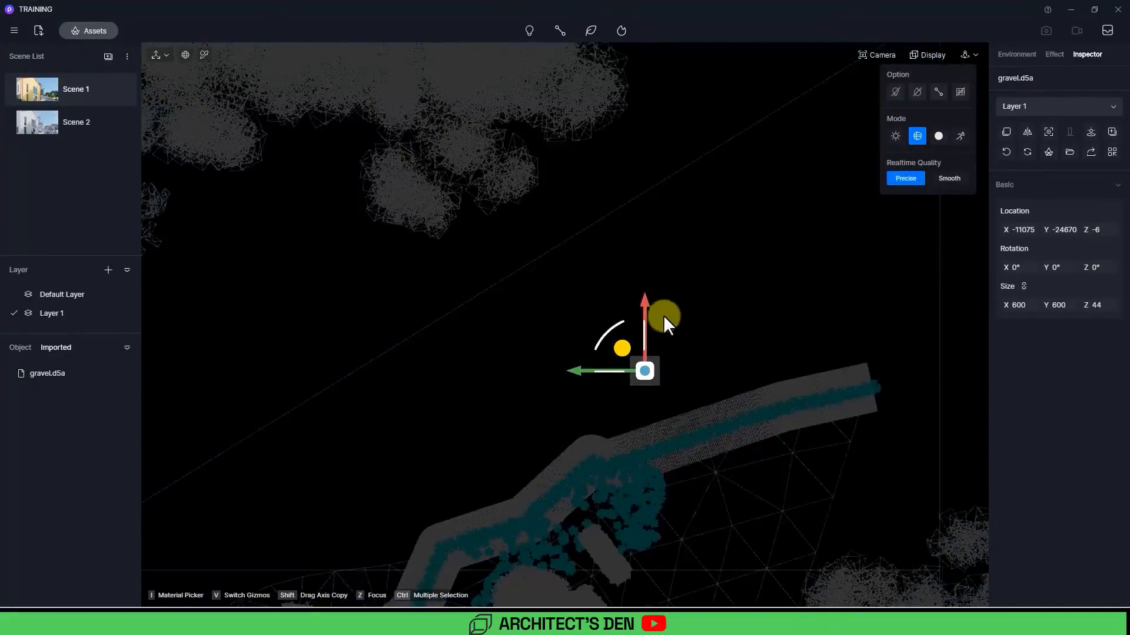
Step: Copy the gravel patch along its axes to start a gravel strip beside the driveway
middle_drag(674, 358, 535, 320)
scroll(641, 307, up, 3)
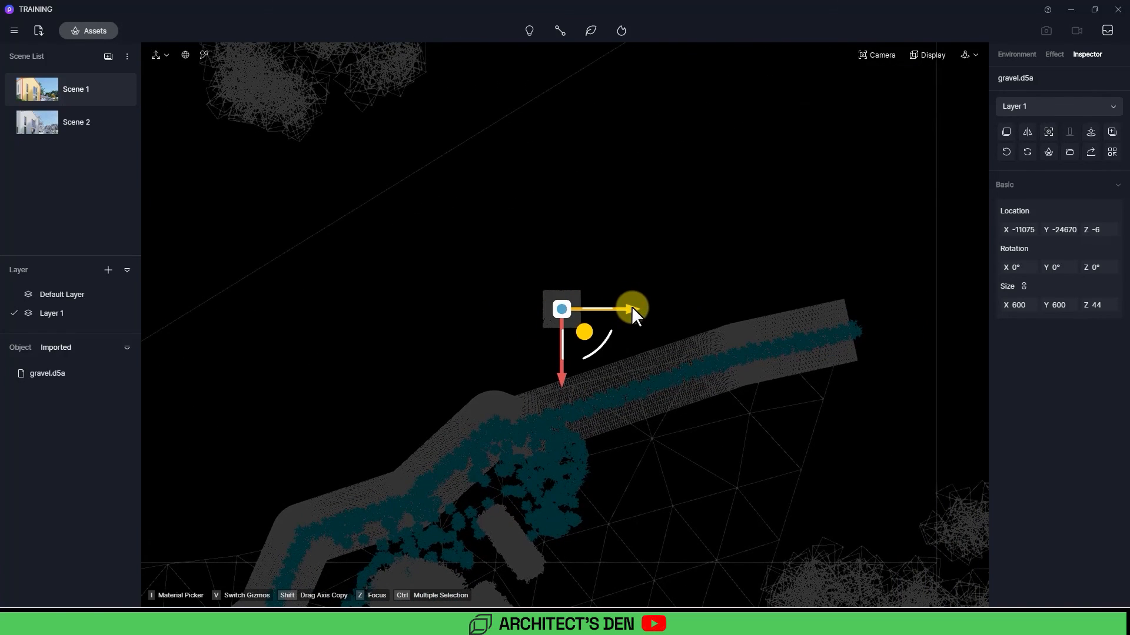
shift+drag(631, 306, 593, 306)
shift+drag(591, 307, 515, 306)
ctrl+drag(620, 343, 415, 282)
shift+drag(518, 307, 373, 299)
scroll(373, 299, down, 1)
middle_drag(373, 298, 618, 235)
shift+drag(662, 244, 545, 244)
middle_drag(381, 268, 348, 260)
ctrl+drag(406, 206, 794, 270)
shift+drag(587, 294, 587, 323)
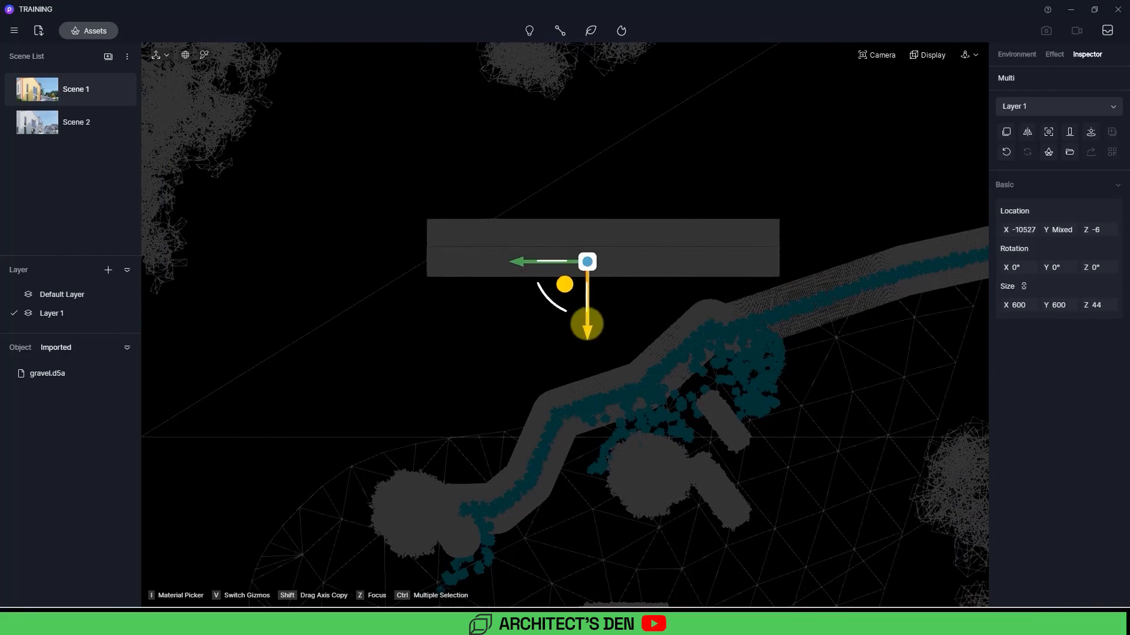
Step: Extend the gravel strip with more axis copies toward the front of the house
click(587, 348)
ctrl+drag(731, 325, 400, 203)
shift+drag(472, 301, 473, 360)
middle_drag(473, 360, 490, 324)
shift+drag(490, 325, 490, 383)
scroll(489, 382, down, 1)
middle_drag(489, 382, 654, 295)
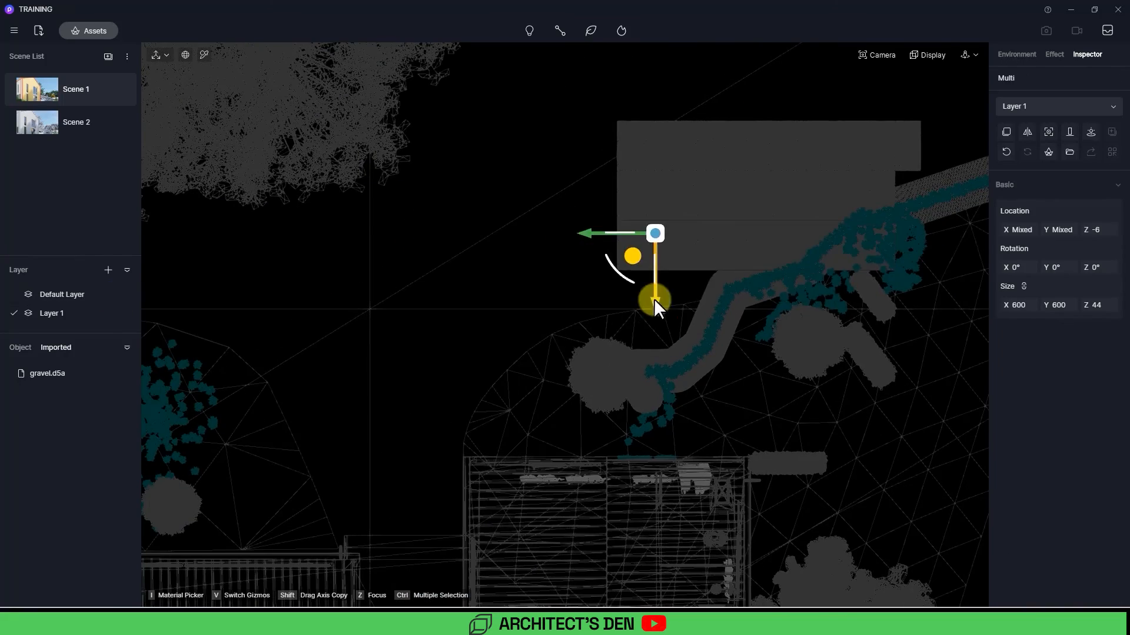
shift+drag(655, 298, 655, 347)
drag(587, 282, 417, 281)
middle_drag(328, 302, 617, 294)
scroll(616, 294, down, 2)
shift+drag(658, 279, 466, 280)
scroll(415, 309, down, 2)
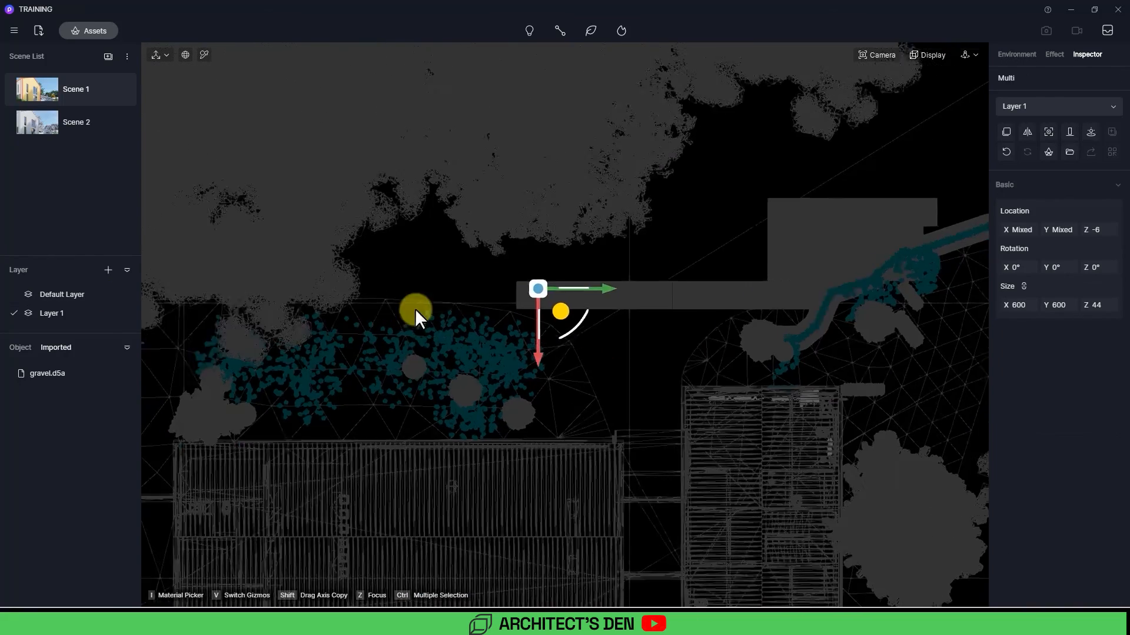
Step: With the default layer hidden, slide the last gravel copies into place, then return to Scene 1's view
click(113, 294)
ctrl+drag(737, 196, 925, 266)
shift+drag(755, 228, 605, 226)
key(Escape)
click(113, 294)
click(37, 90)
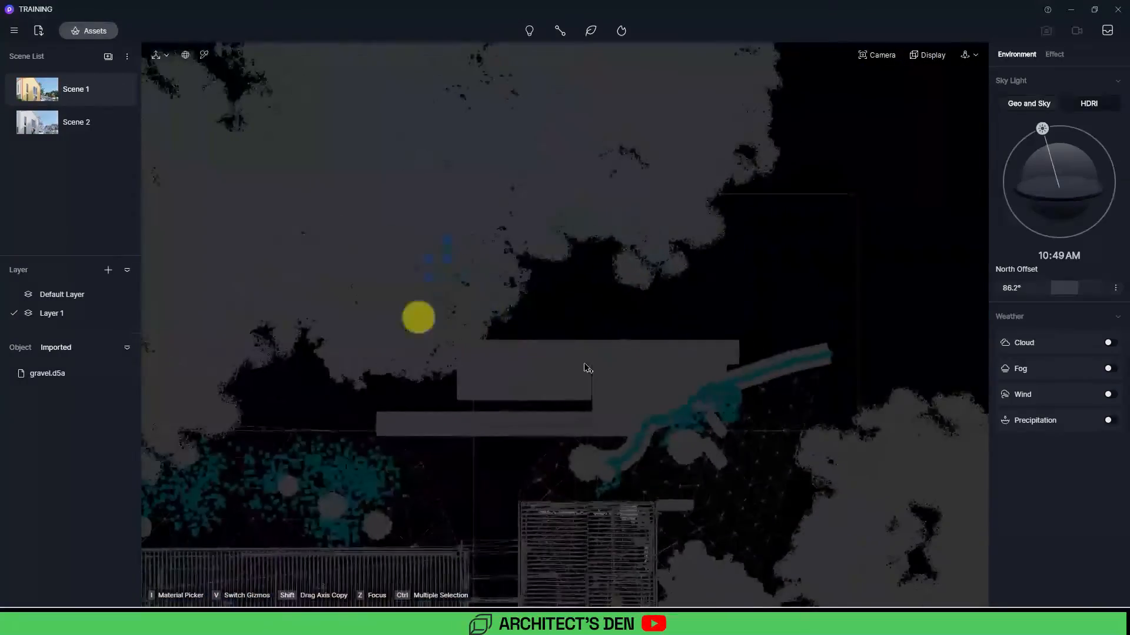
Step: Adjust the last gravel copies beside the driveway in top view, then return to the camera view
click(202, 307)
ctrl+click(451, 321)
drag(521, 291, 561, 399)
click(53, 119)
click(927, 55)
scroll(548, 365, up, 10)
middle_drag(561, 399, 556, 197)
shift+drag(554, 197, 551, 386)
shift+drag(626, 448, 837, 438)
click(100, 124)
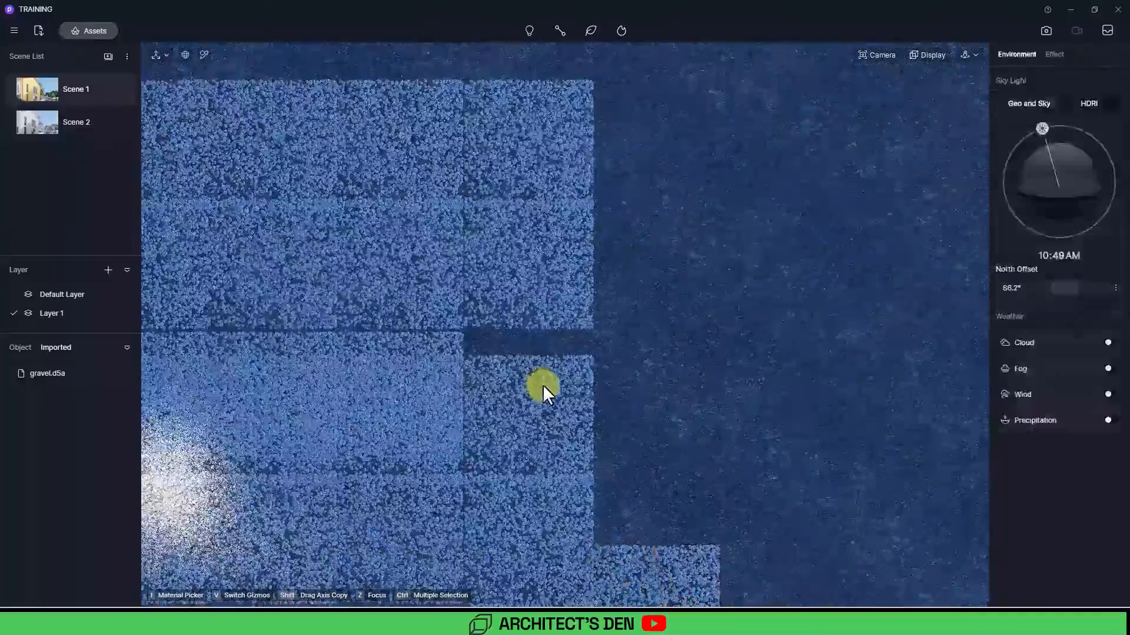
click(637, 408)
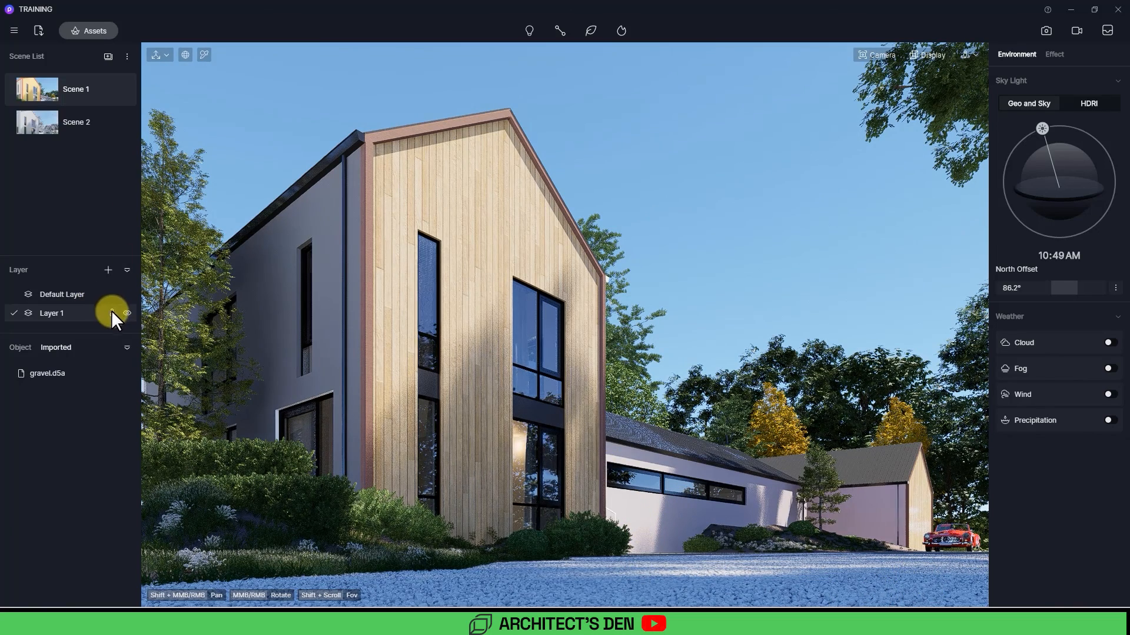
Step: Hide Layer 1 and switch the realtime display quality to Smooth to preview the scene without the gravel
right_click(66, 312)
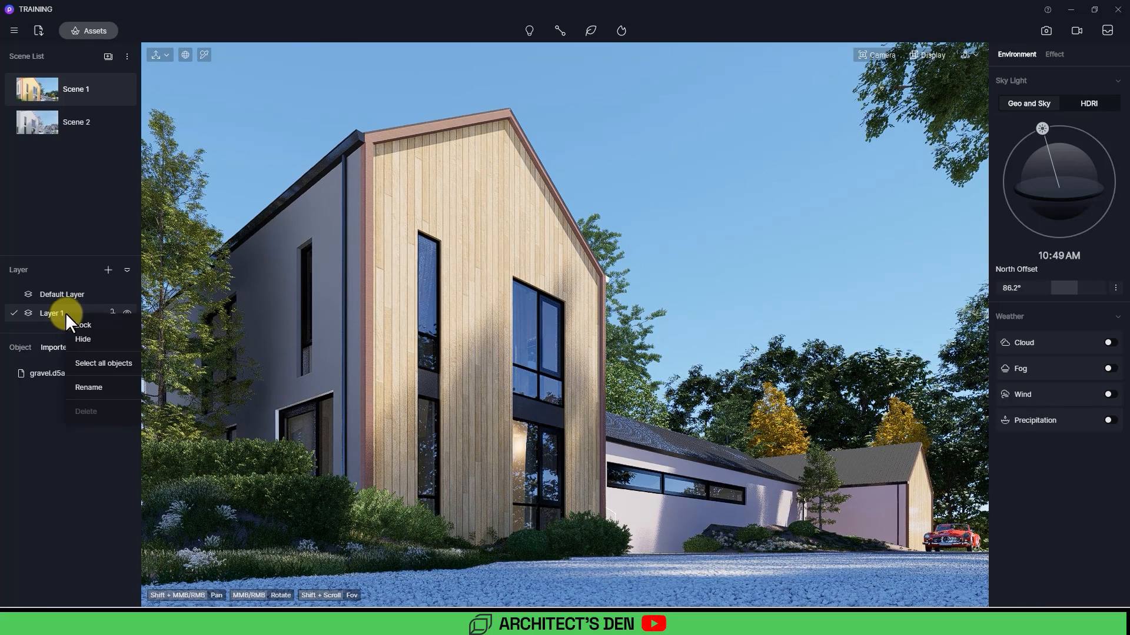
click(126, 310)
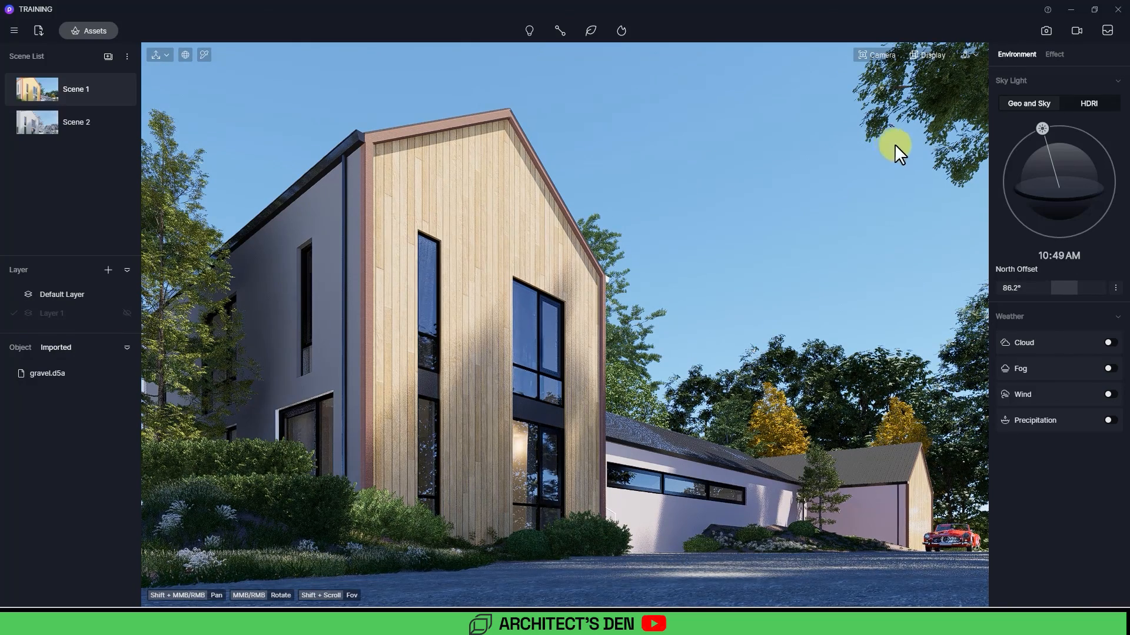
click(933, 56)
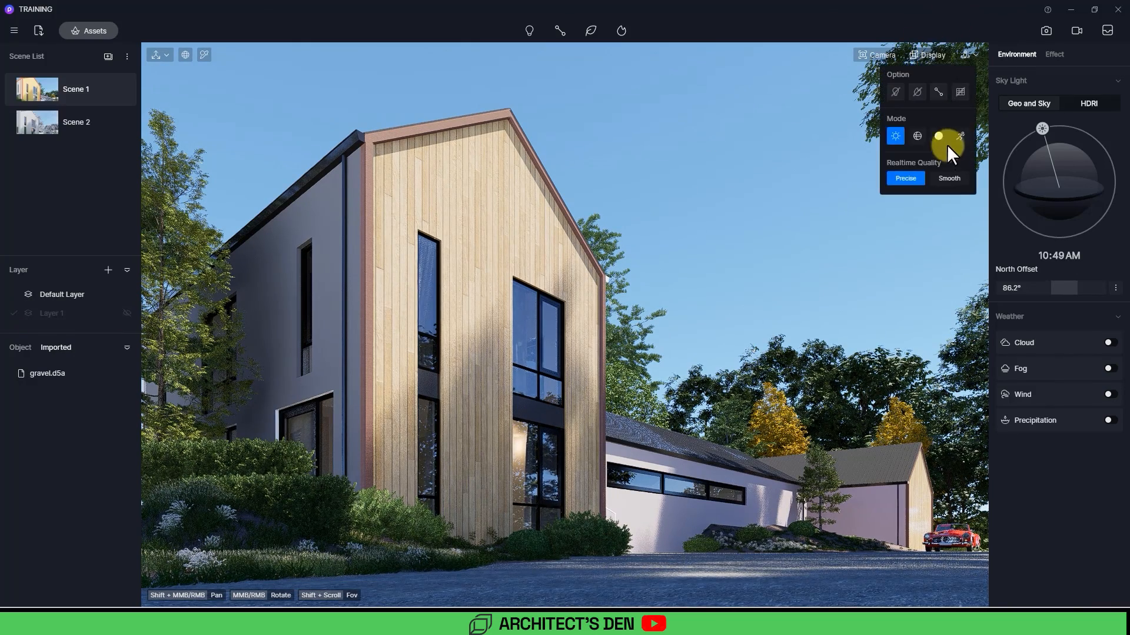
click(952, 178)
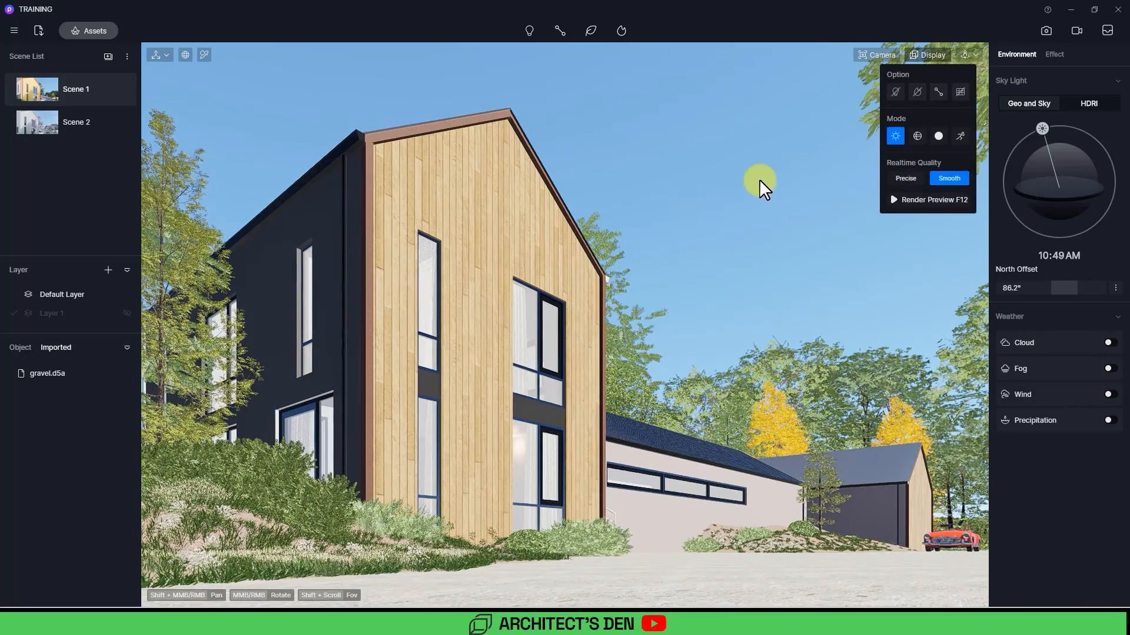
click(759, 179)
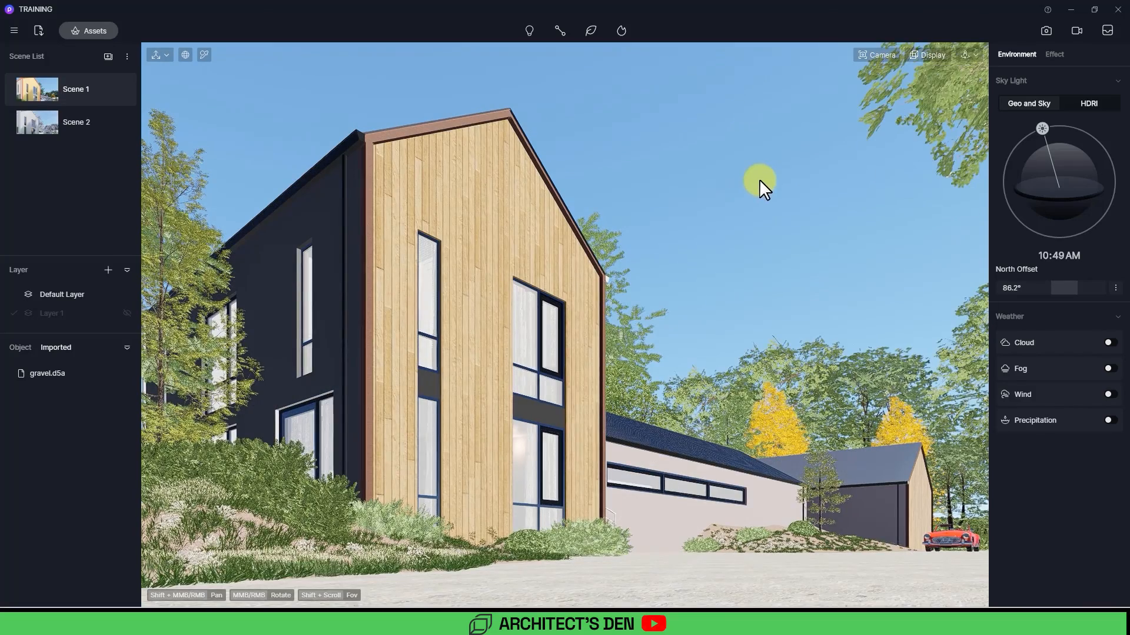
Step: Update Scene 1, show Layer 1 again and select a gravel patch
click(116, 87)
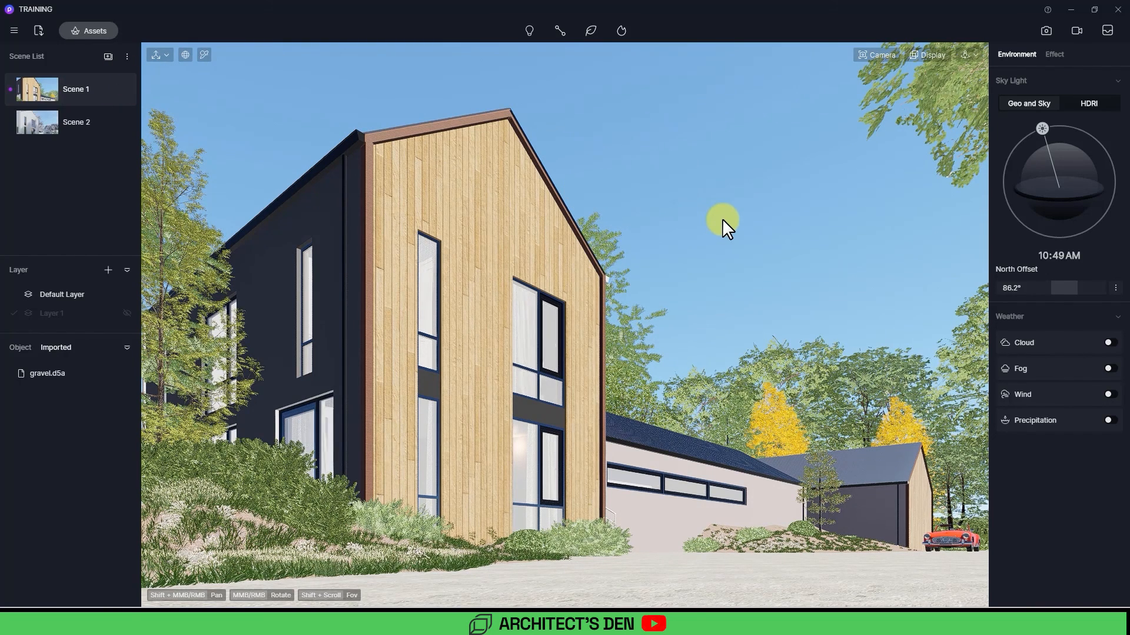
click(125, 313)
click(604, 552)
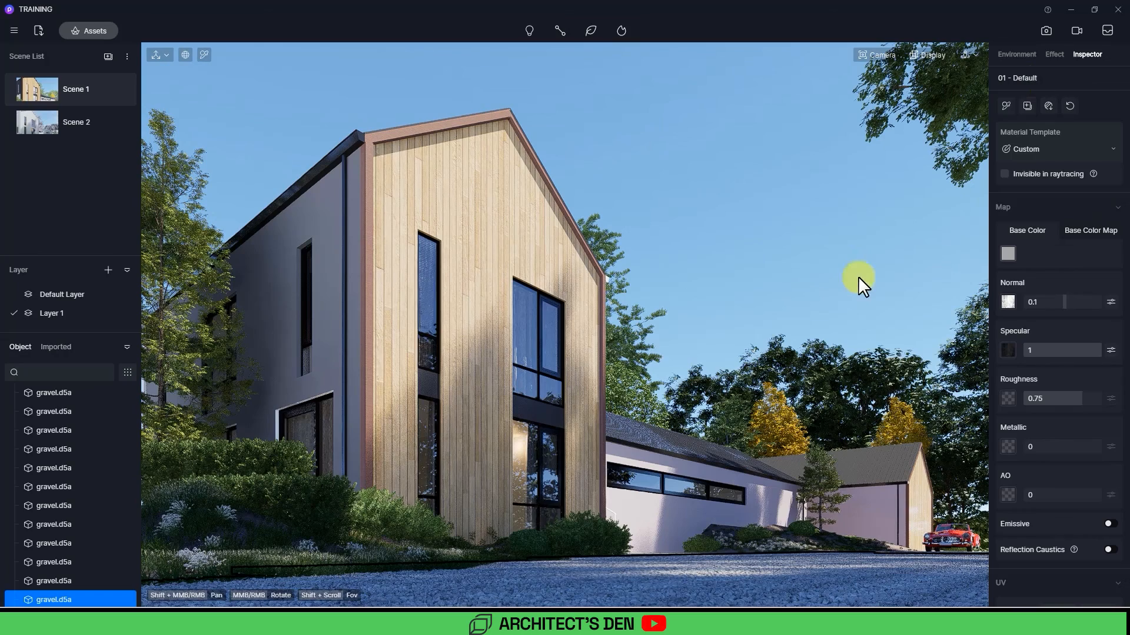
Step: Open image render mode with the 2k preset size and Channels output enabled
click(1048, 32)
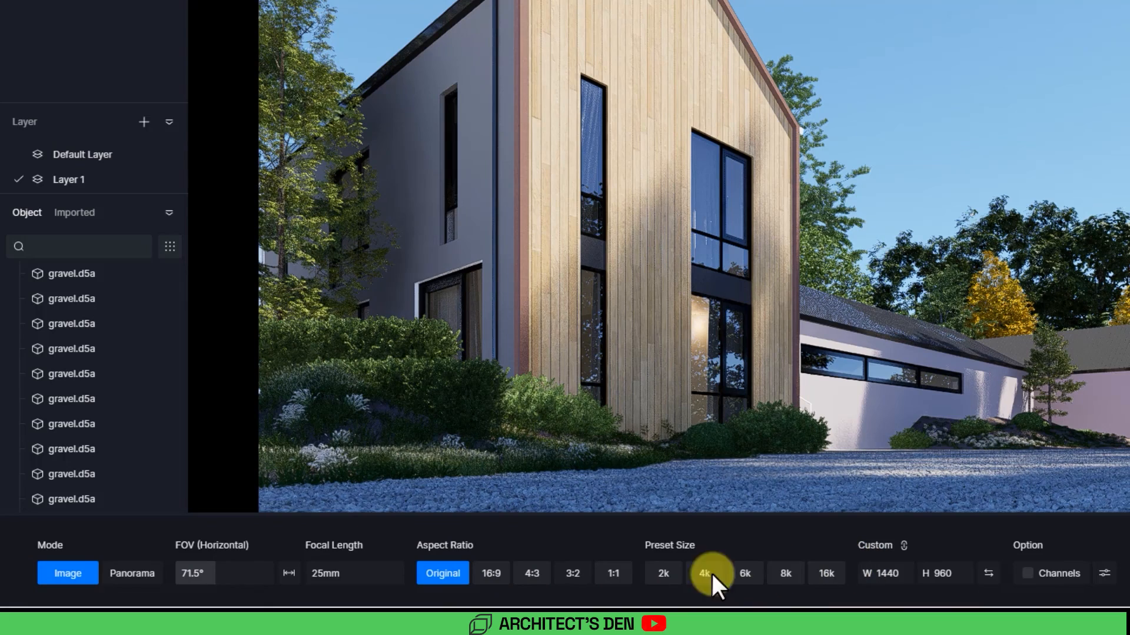
click(656, 574)
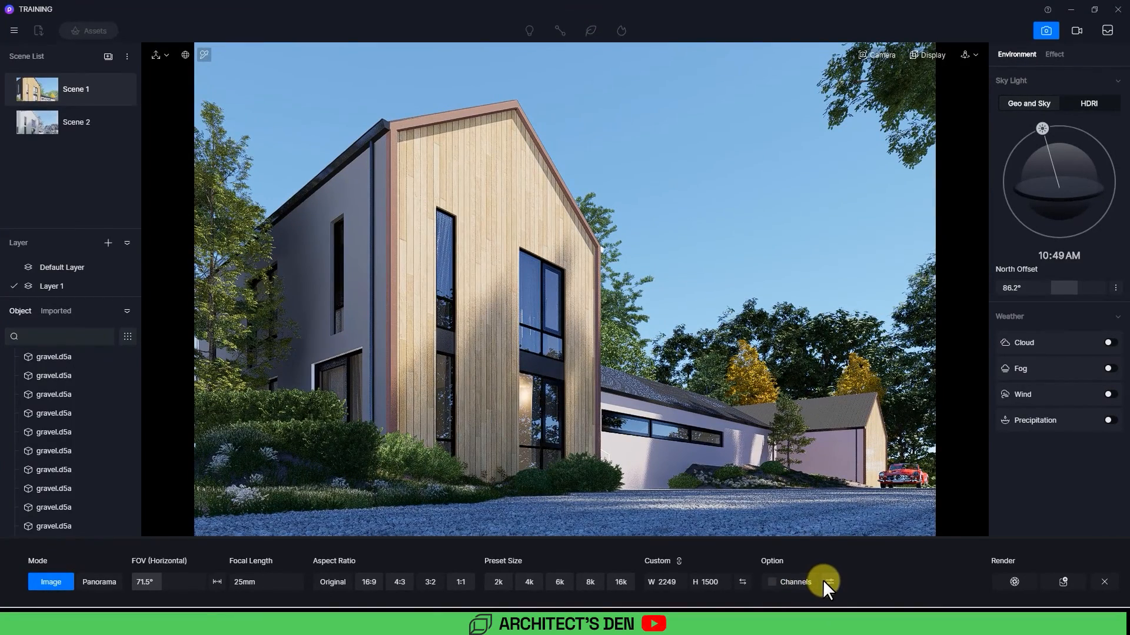
click(796, 583)
click(829, 581)
Step: Adjust Scene 1's post-processing effects, setting contrast to 0.1 and slightly lowering the shadow
click(1054, 54)
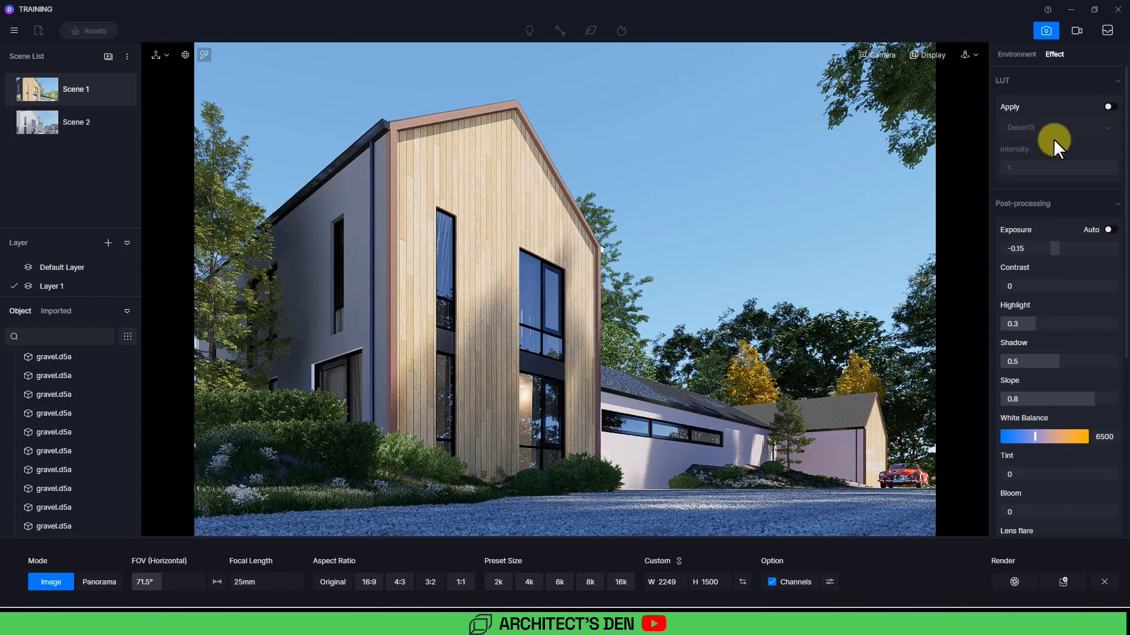
click(1106, 230)
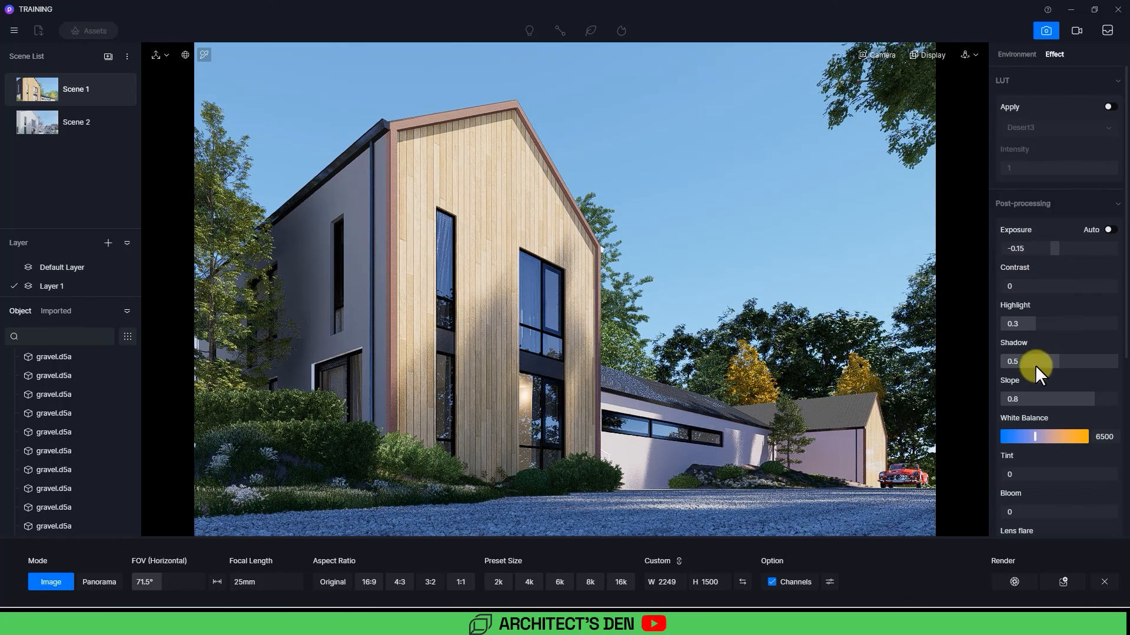
click(1022, 287)
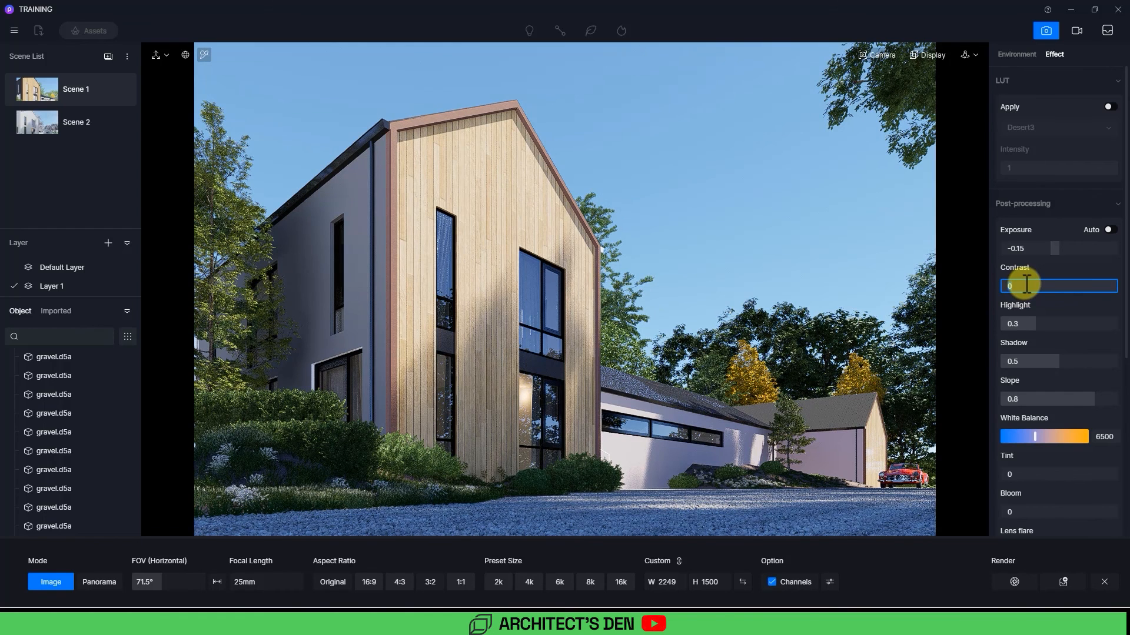
key(Return)
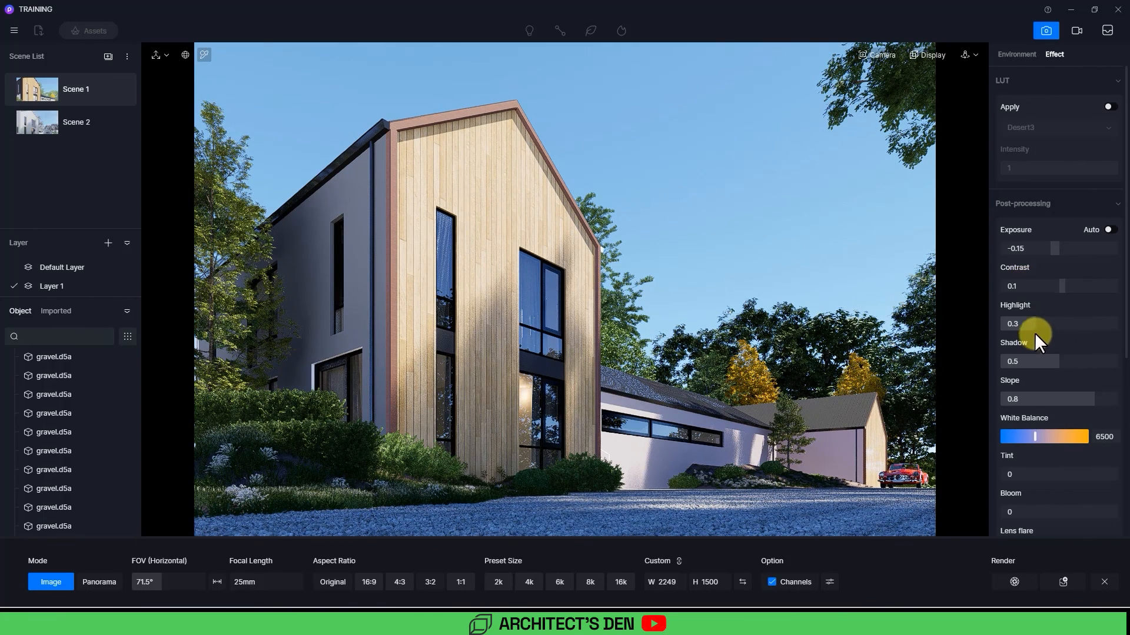
drag(1060, 367, 1050, 367)
scroll(1088, 403, down, 5)
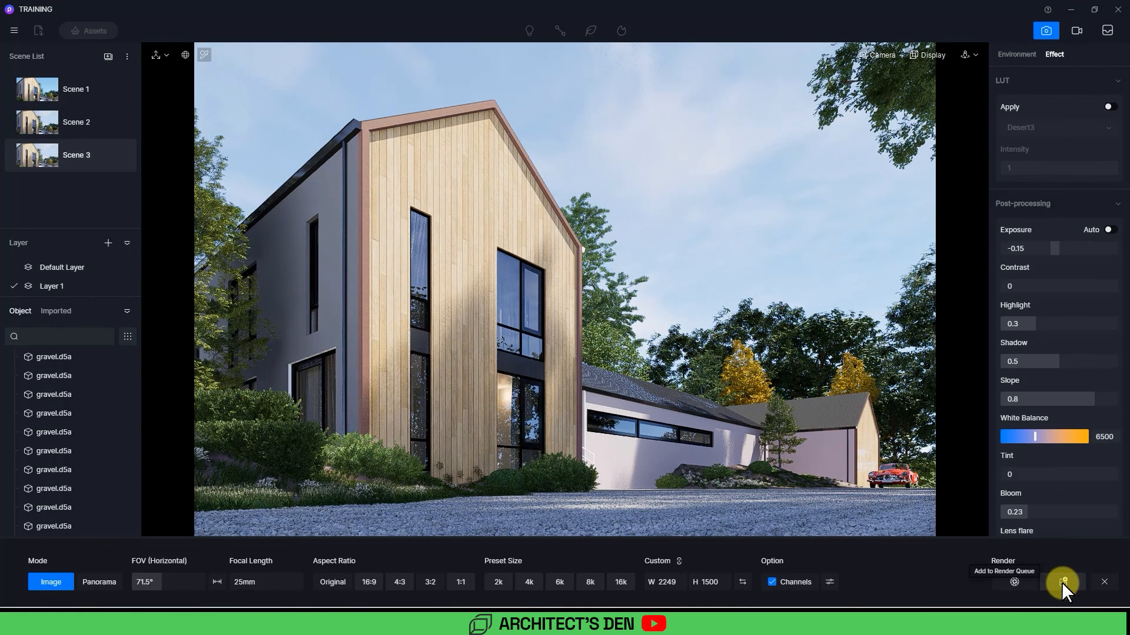
Step: Add Scene 1 and Scene 2 to the render queue
click(72, 91)
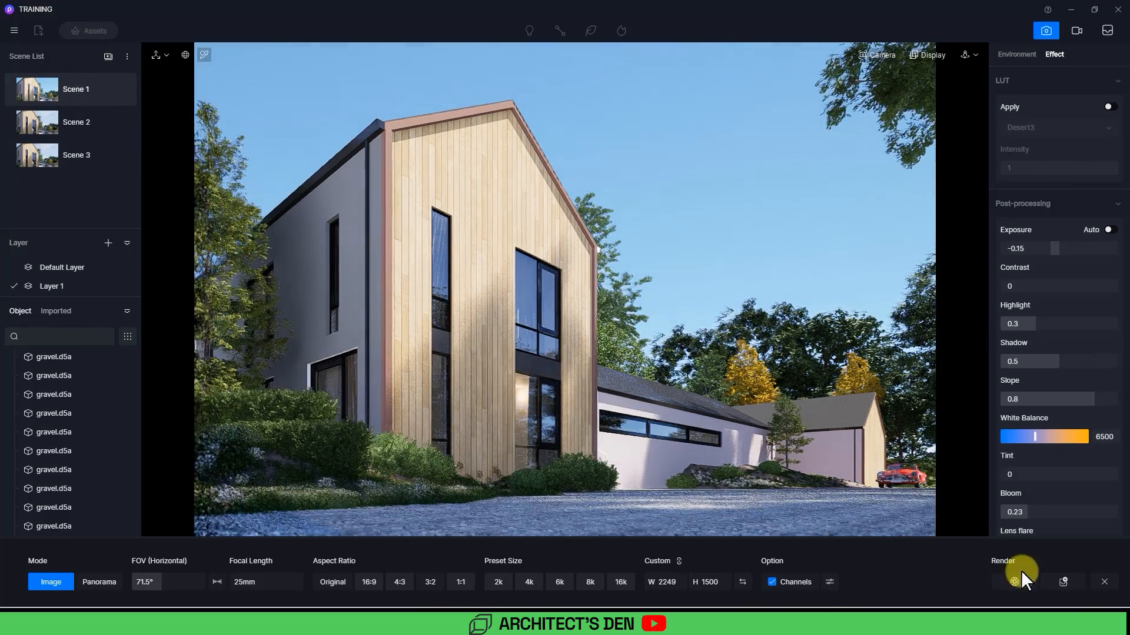
click(1064, 584)
click(61, 122)
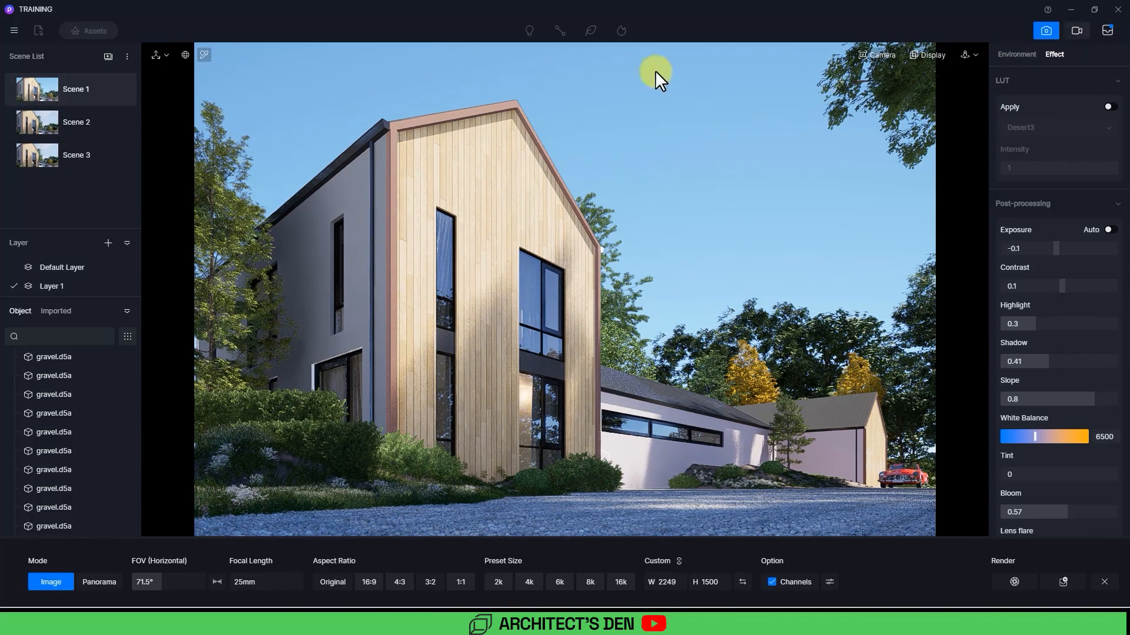
click(58, 122)
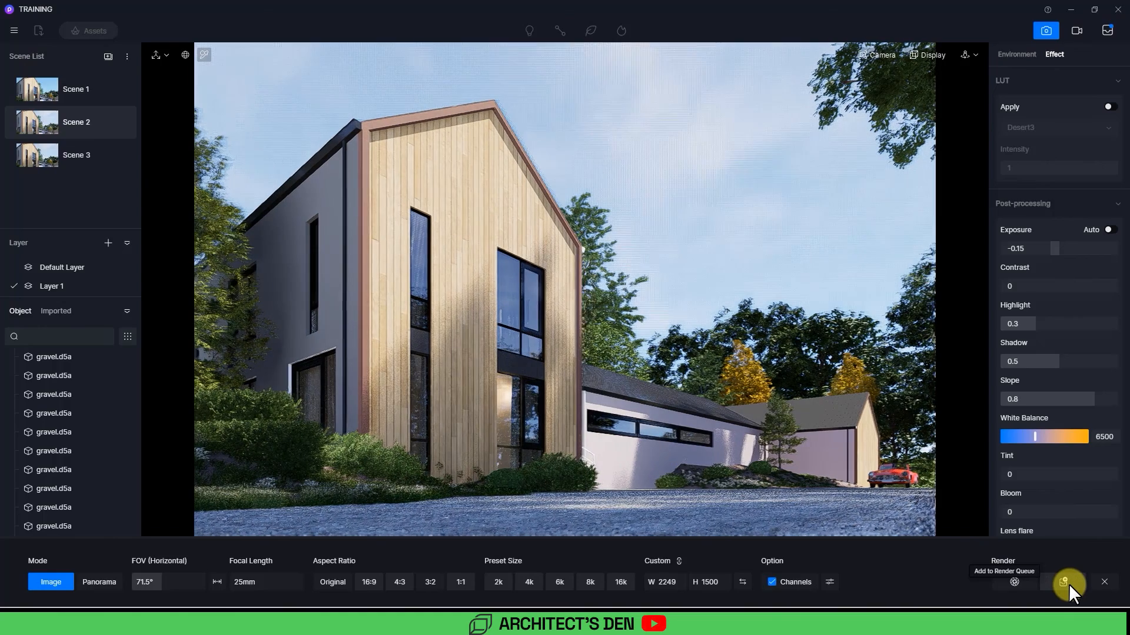
click(1068, 584)
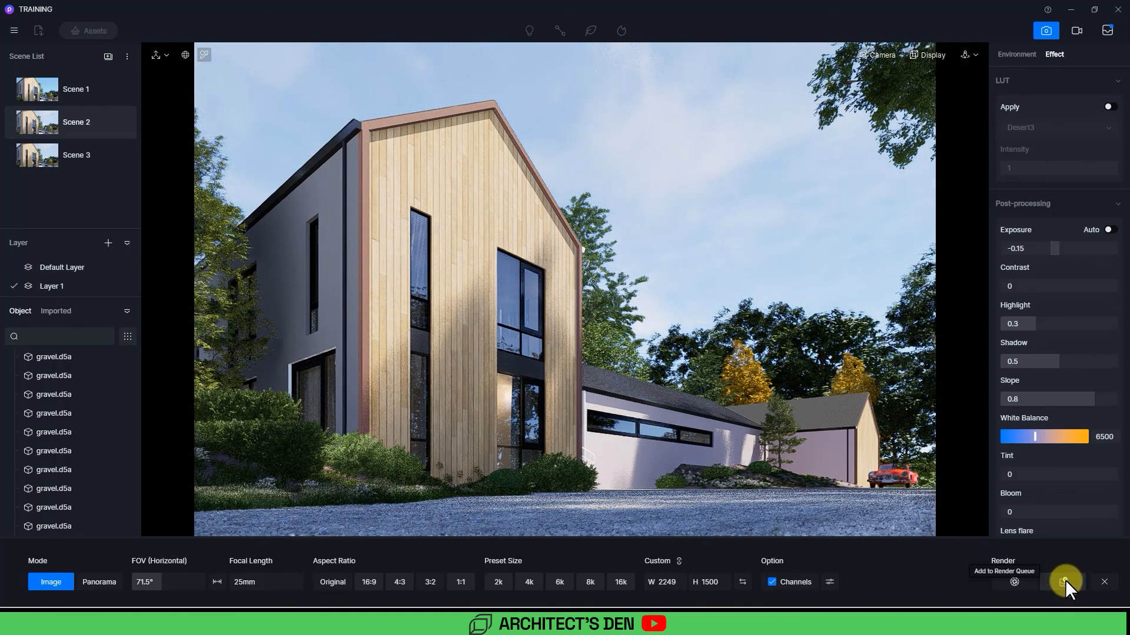
Step: Select all queued images, set the output location to the Desktop's New folder and start rendering
click(1107, 29)
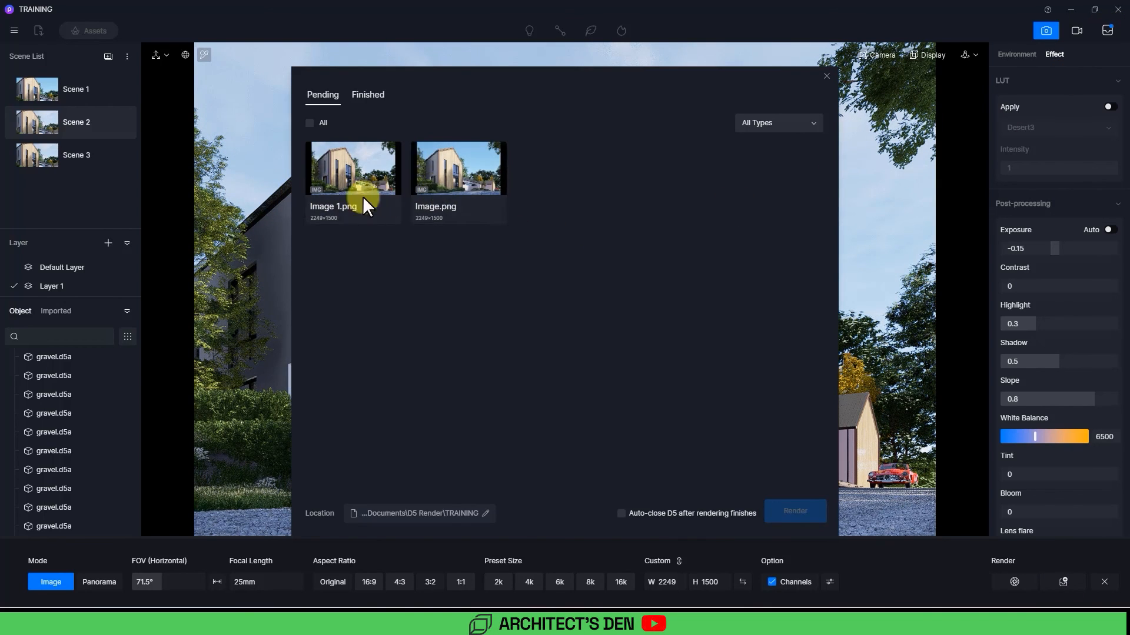
click(308, 122)
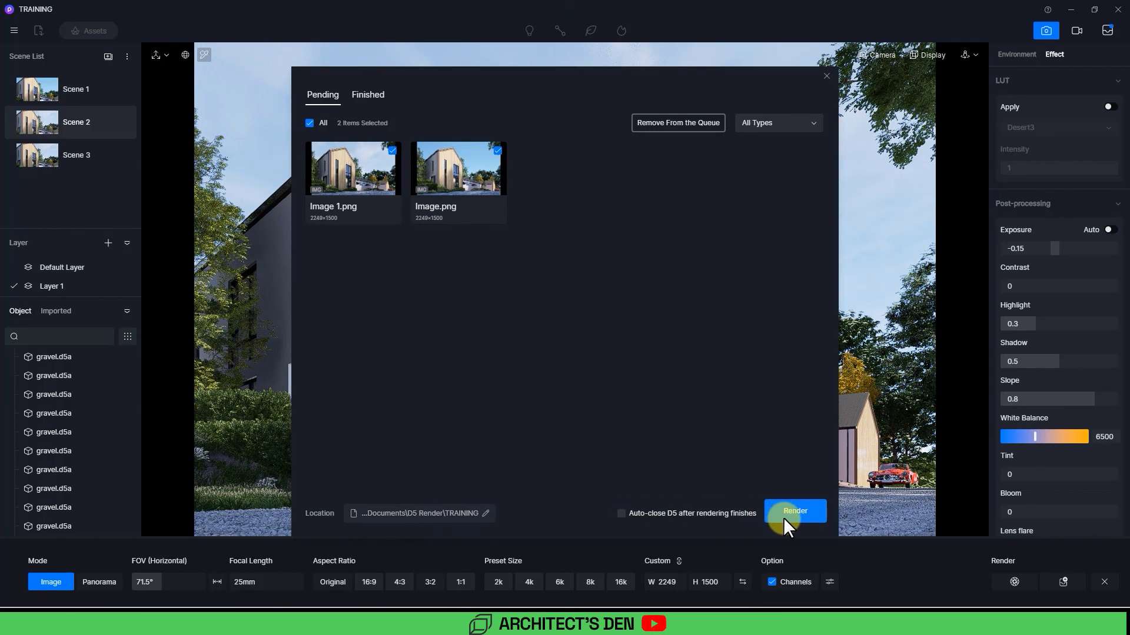
click(459, 515)
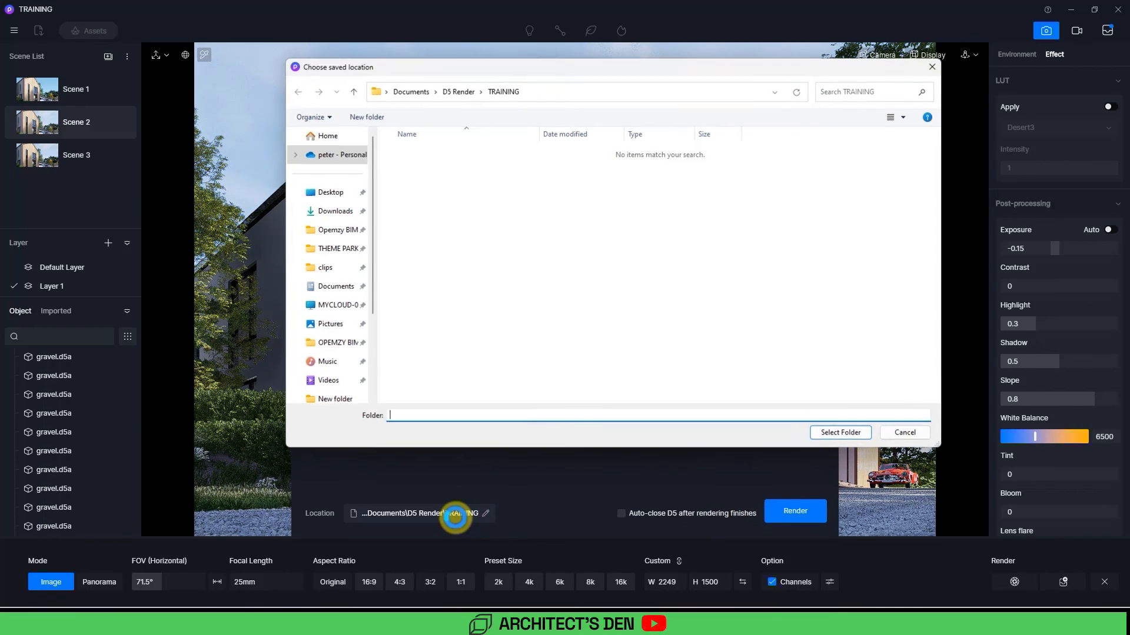
click(330, 173)
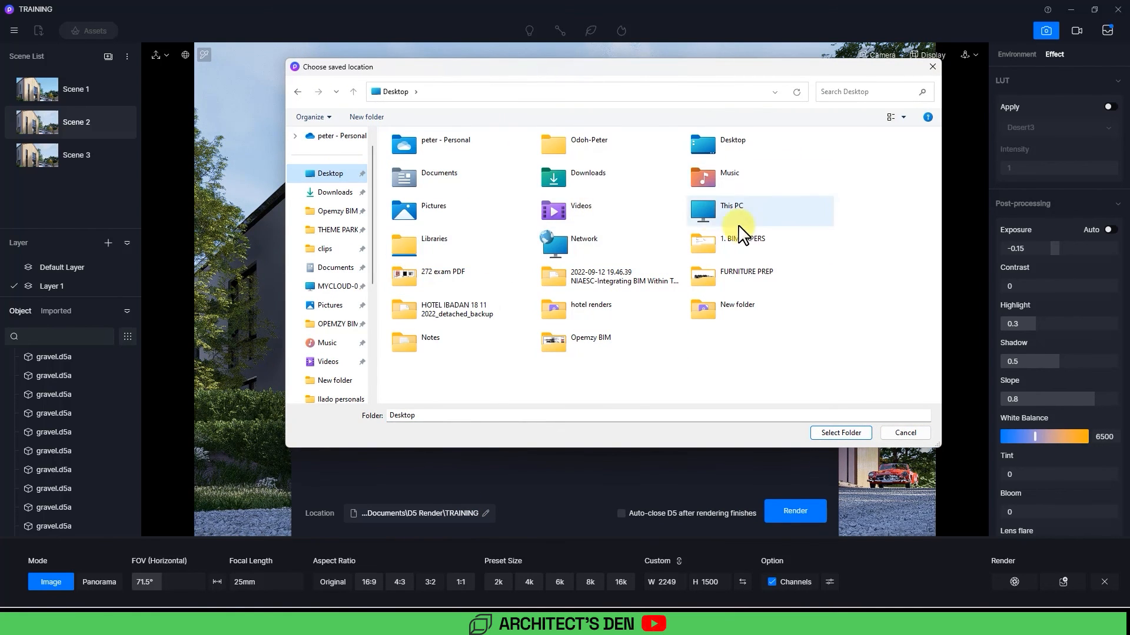
double_click(736, 307)
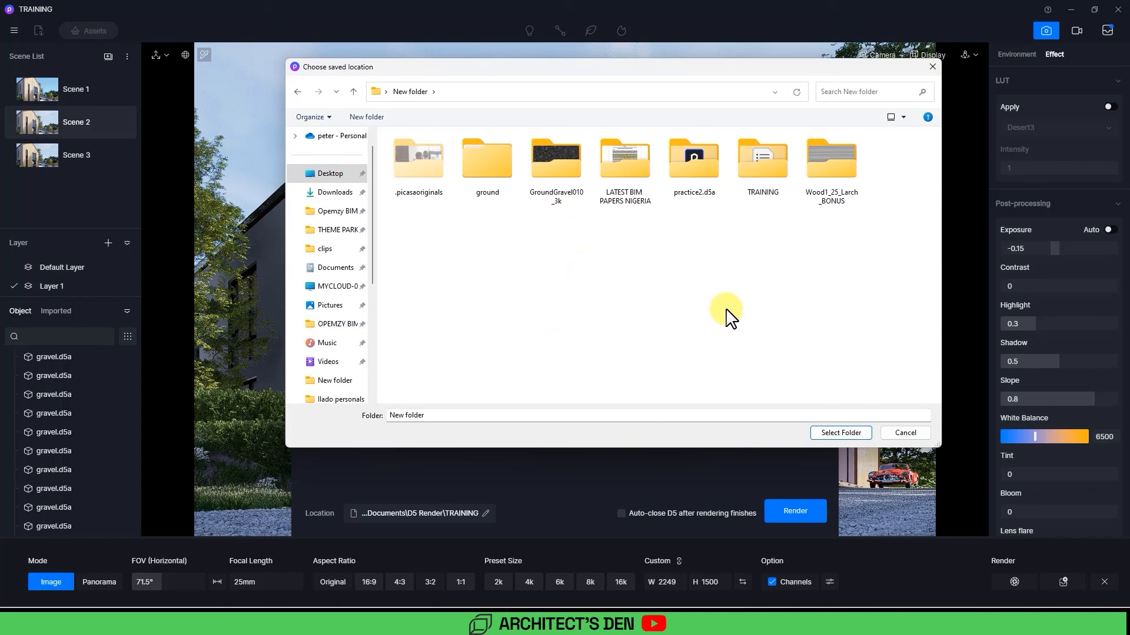
click(839, 434)
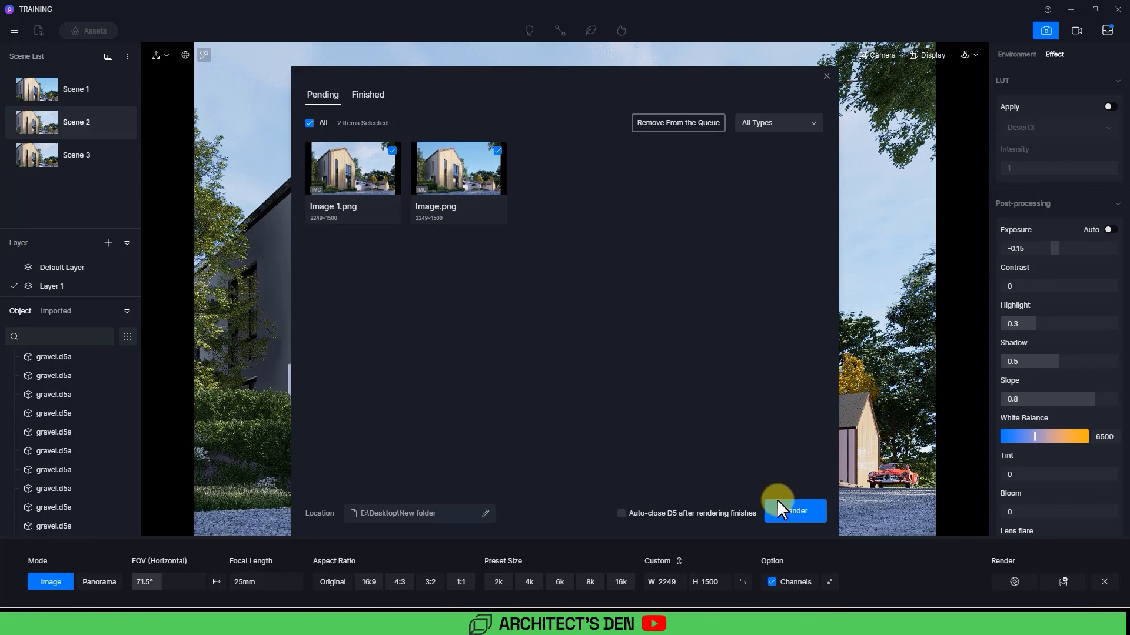
click(798, 511)
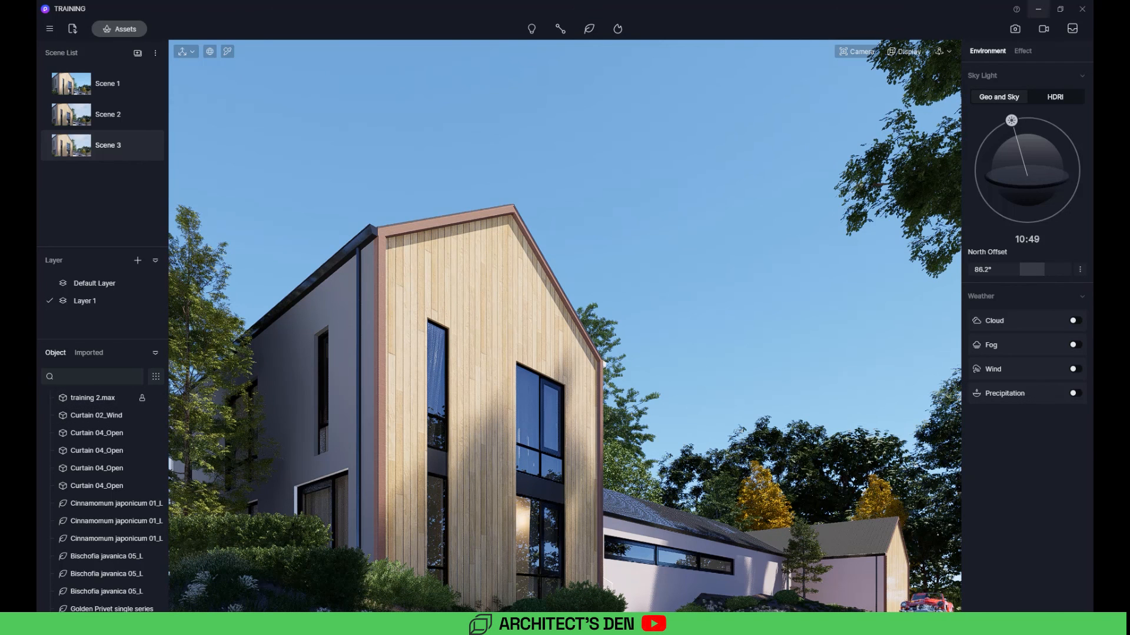
Step: Switch to video mode with Smooth realtime quality and play back Clip 1's animation preview
click(1042, 30)
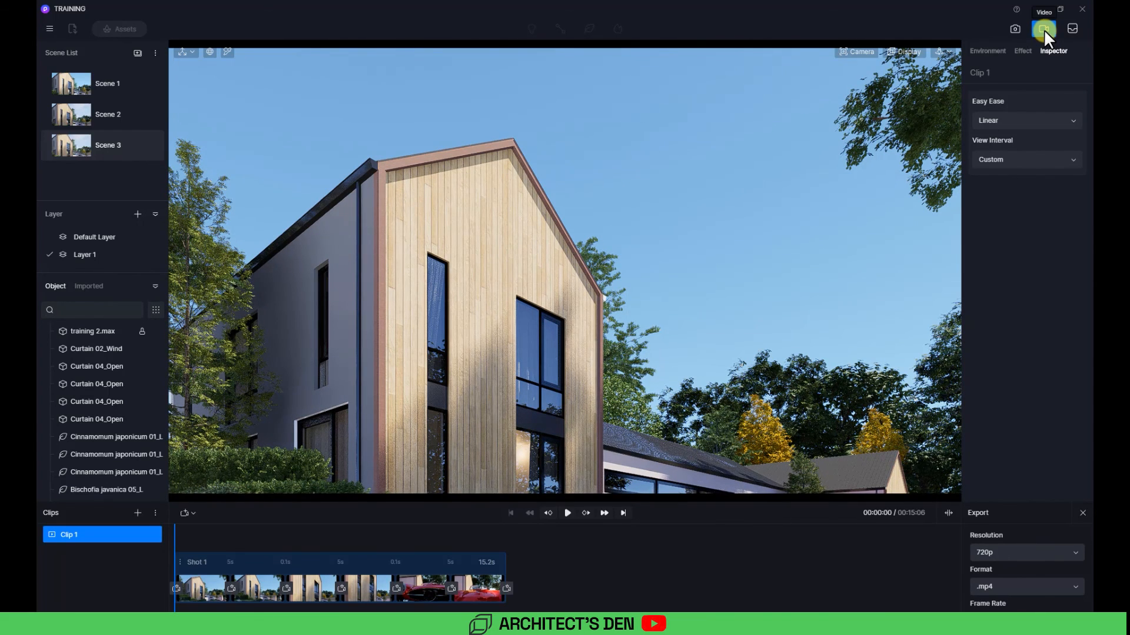
click(911, 52)
click(924, 167)
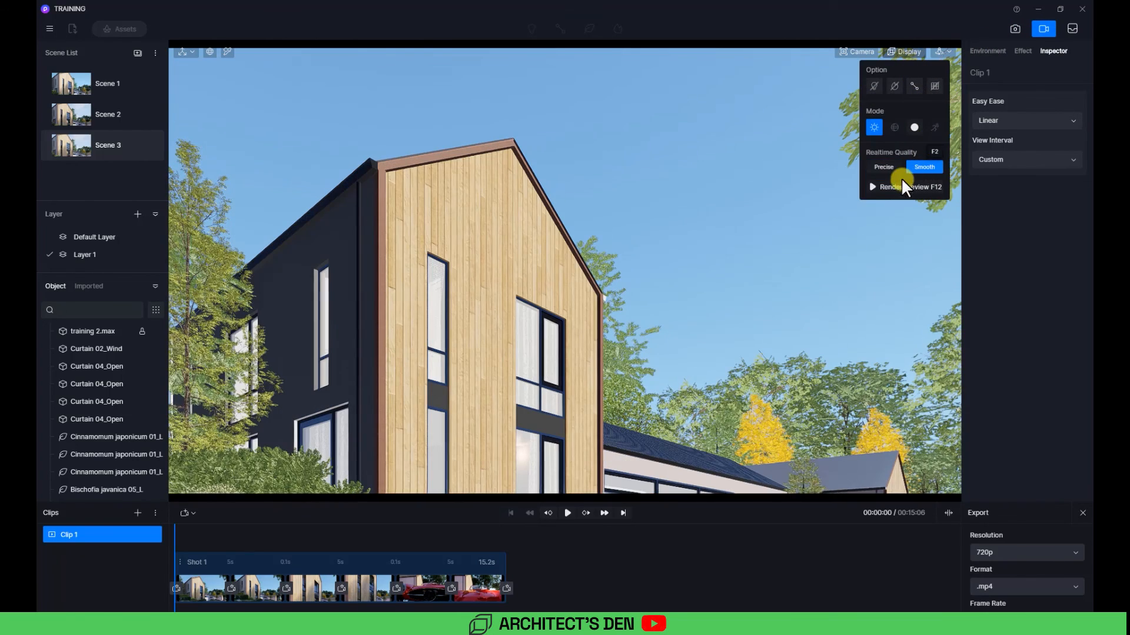
click(595, 352)
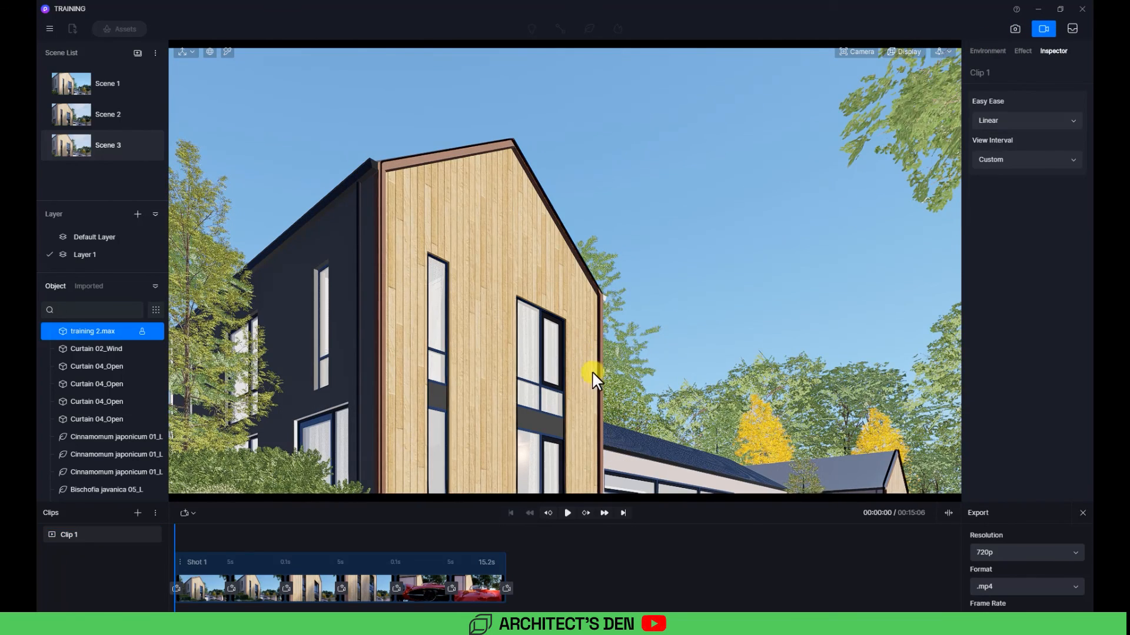
click(567, 509)
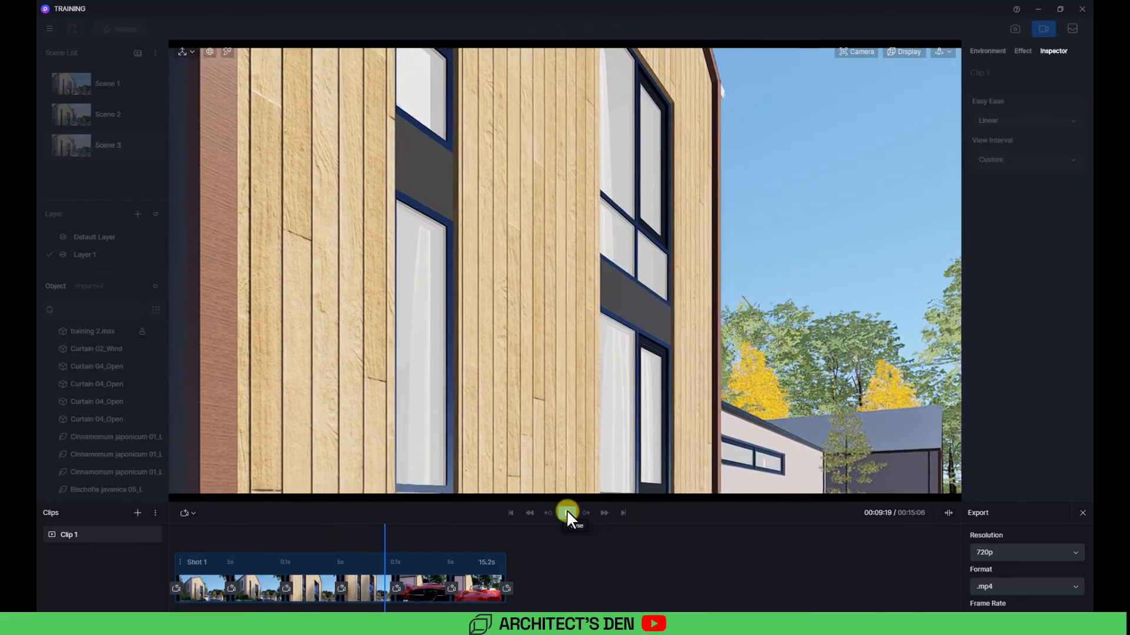
click(566, 512)
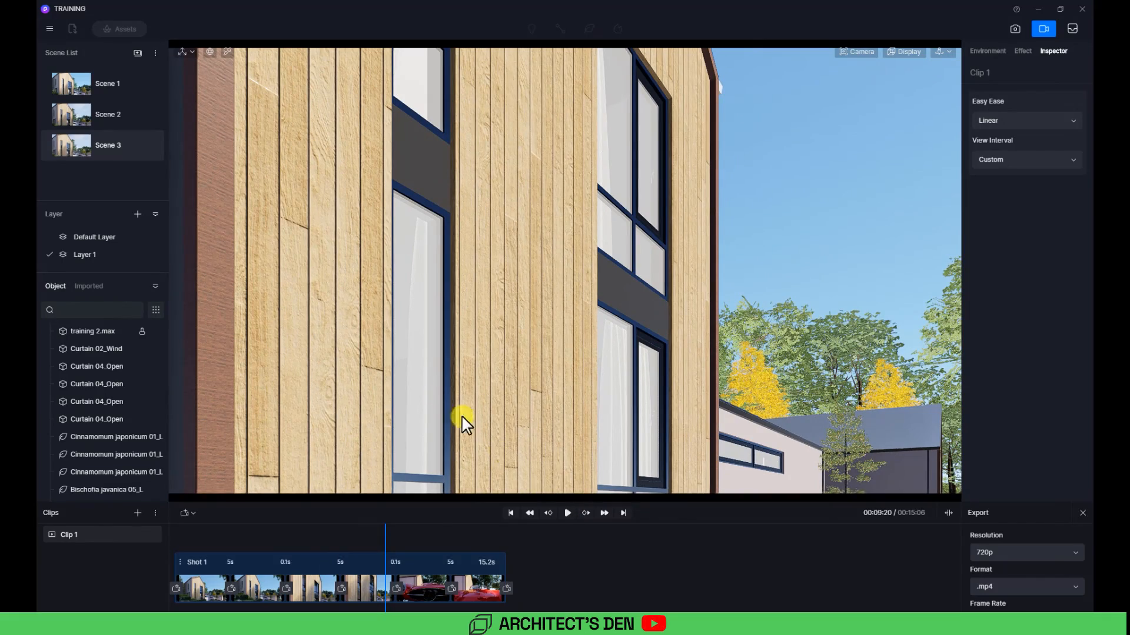
Step: Add a new video clip and rename it intro
click(95, 85)
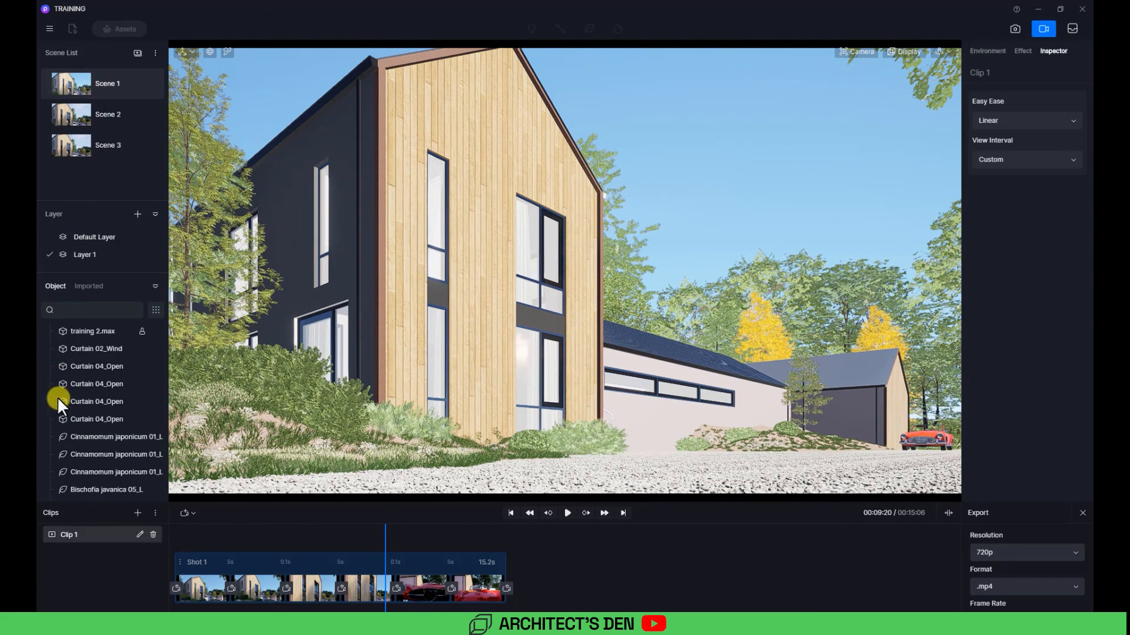
click(138, 513)
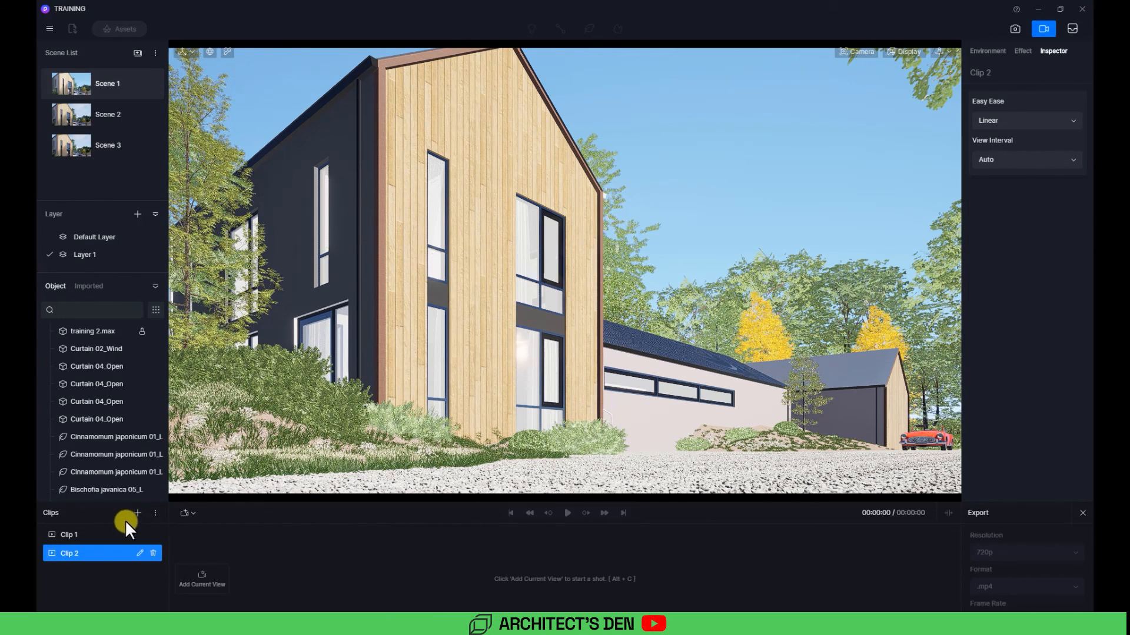
double_click(68, 552)
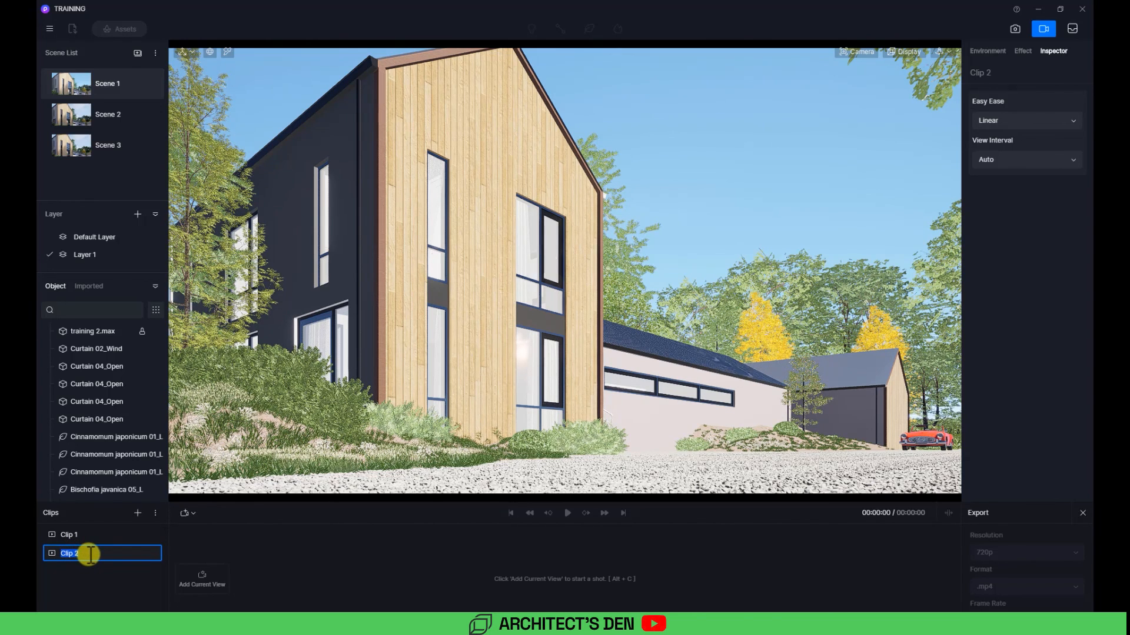
text(intro)
key(Return)
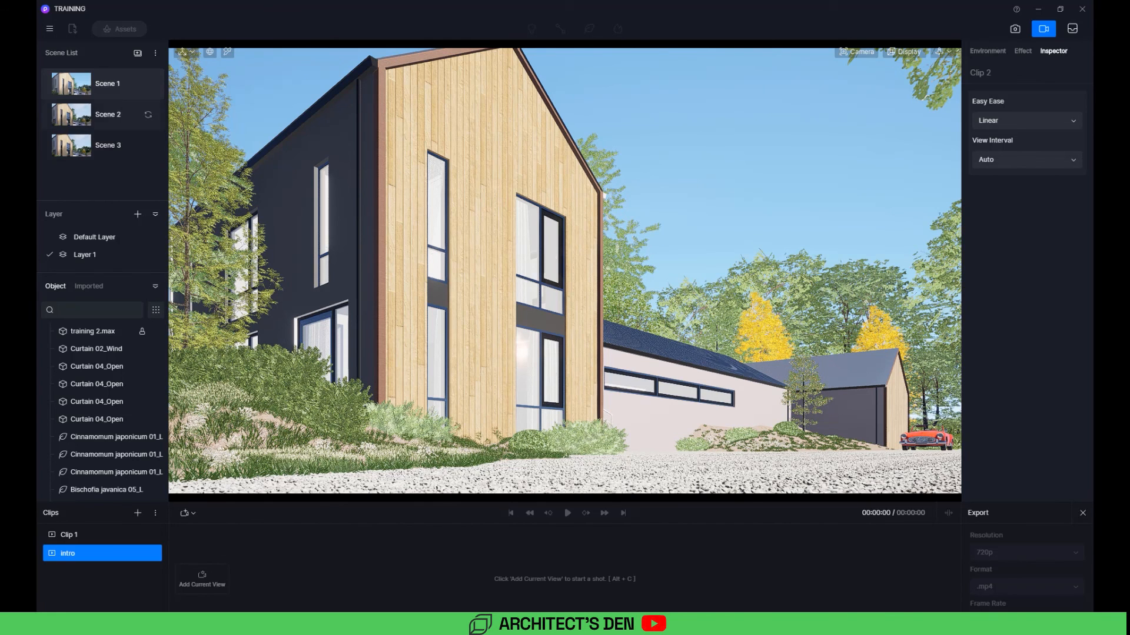
Step: Add Scene 3's view as the intro clip's first shot and switch camera navigation to Fly mode
click(88, 142)
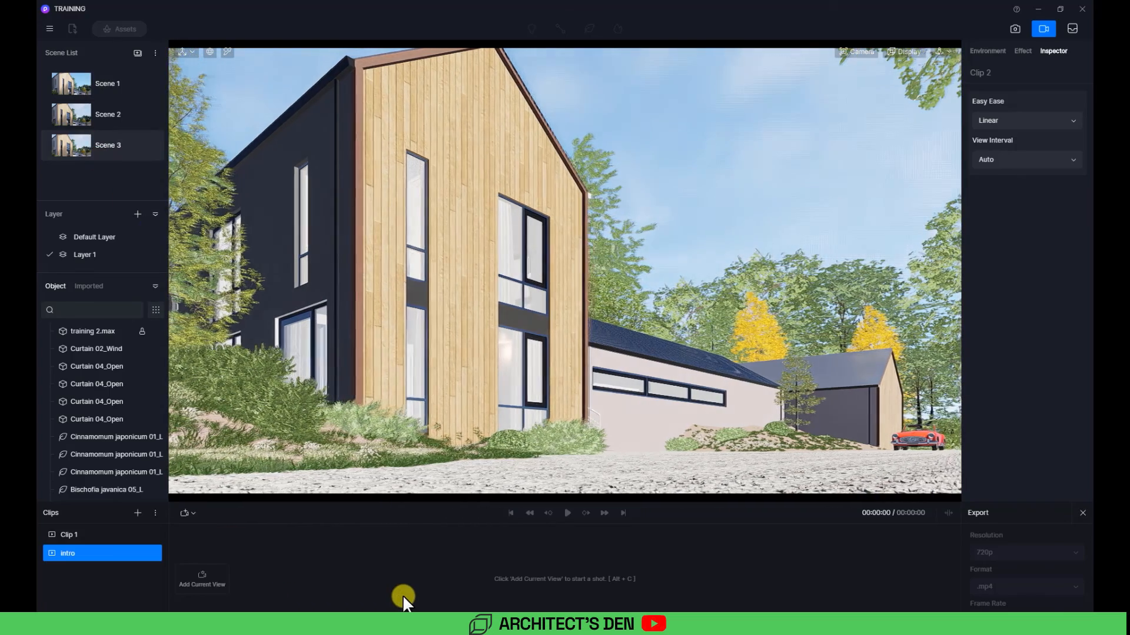
click(202, 584)
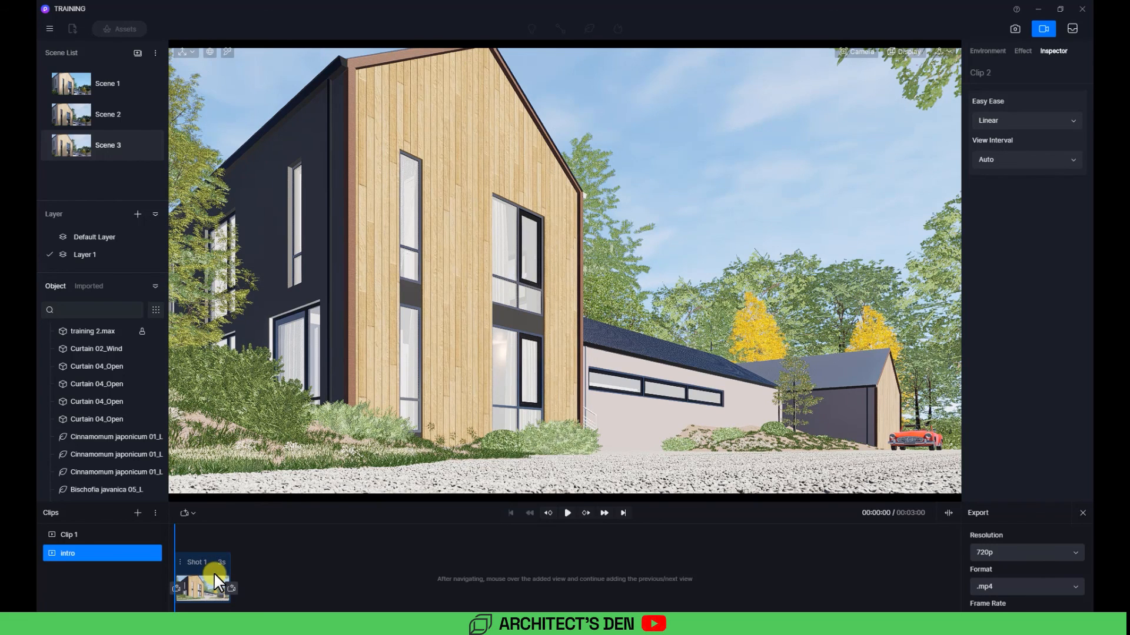
click(948, 51)
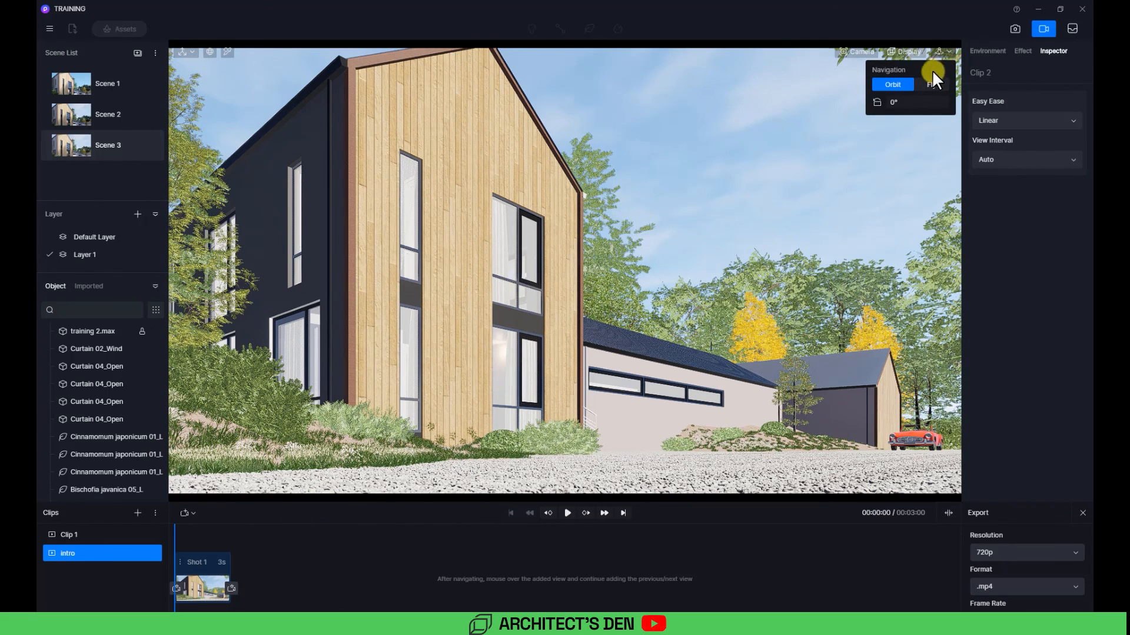
click(924, 84)
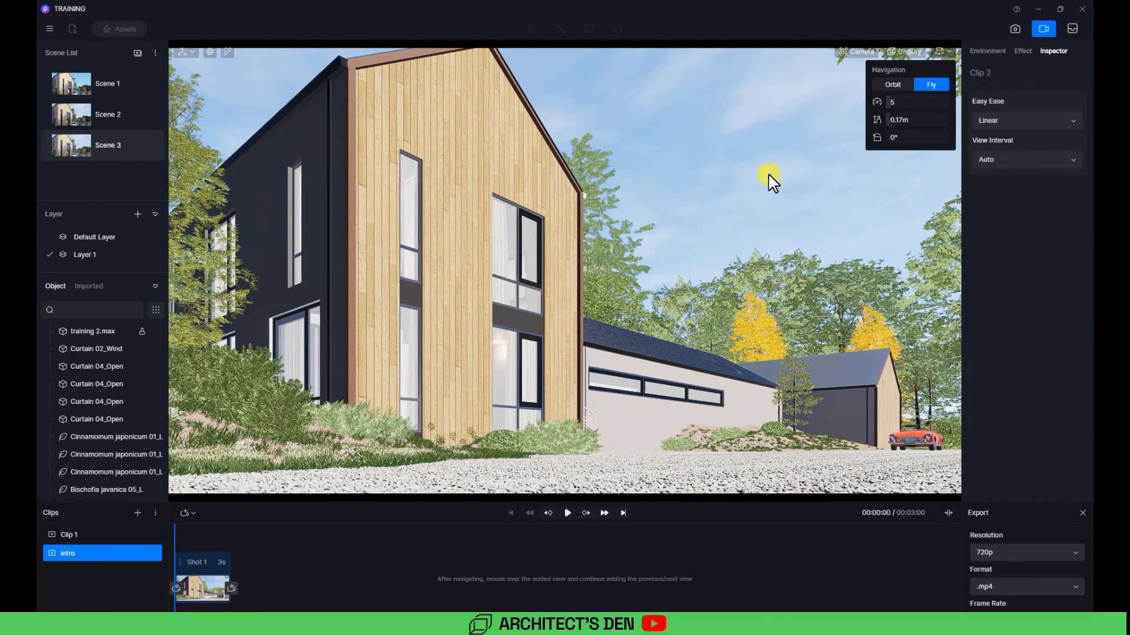
Step: Try moving the camera sideways from the first shot's view, then return to that shot's view
click(676, 228)
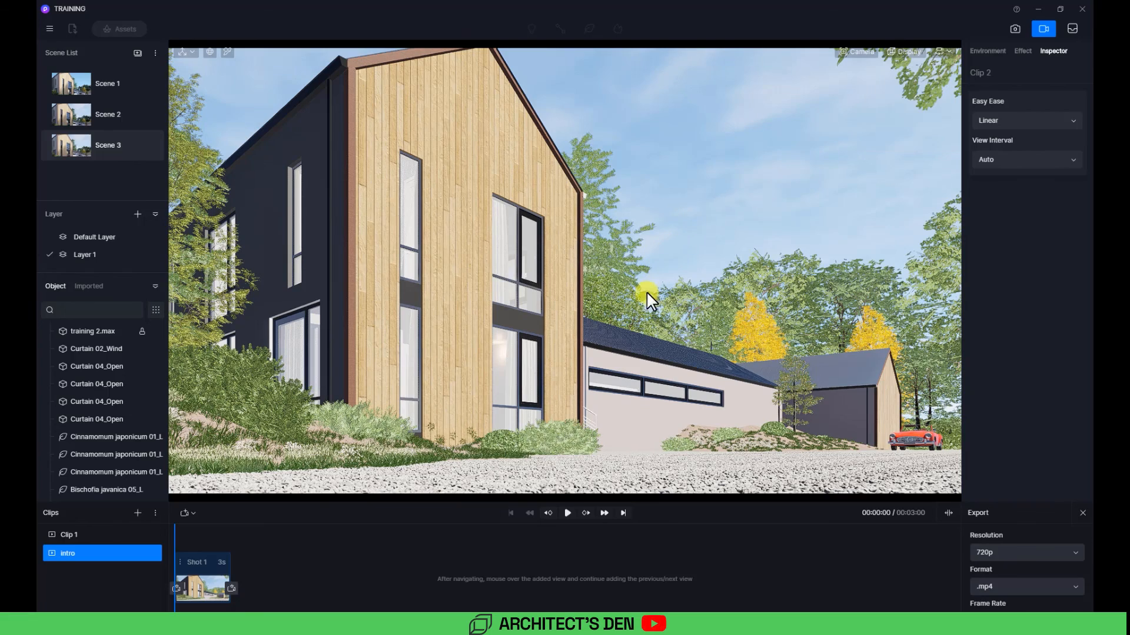
key(d)
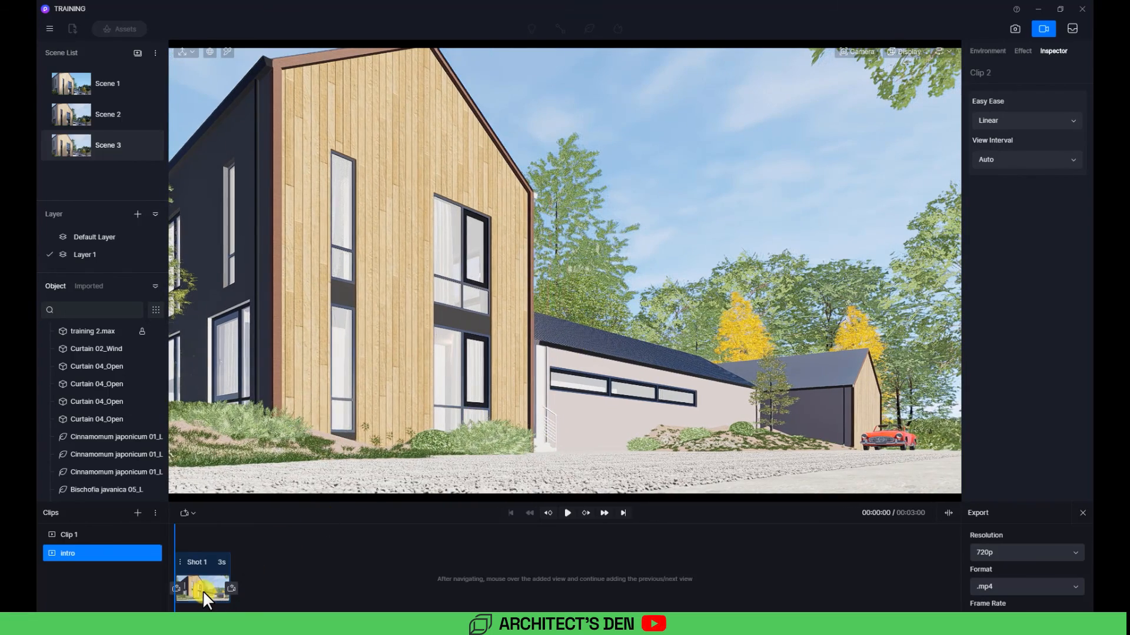
click(203, 591)
click(790, 471)
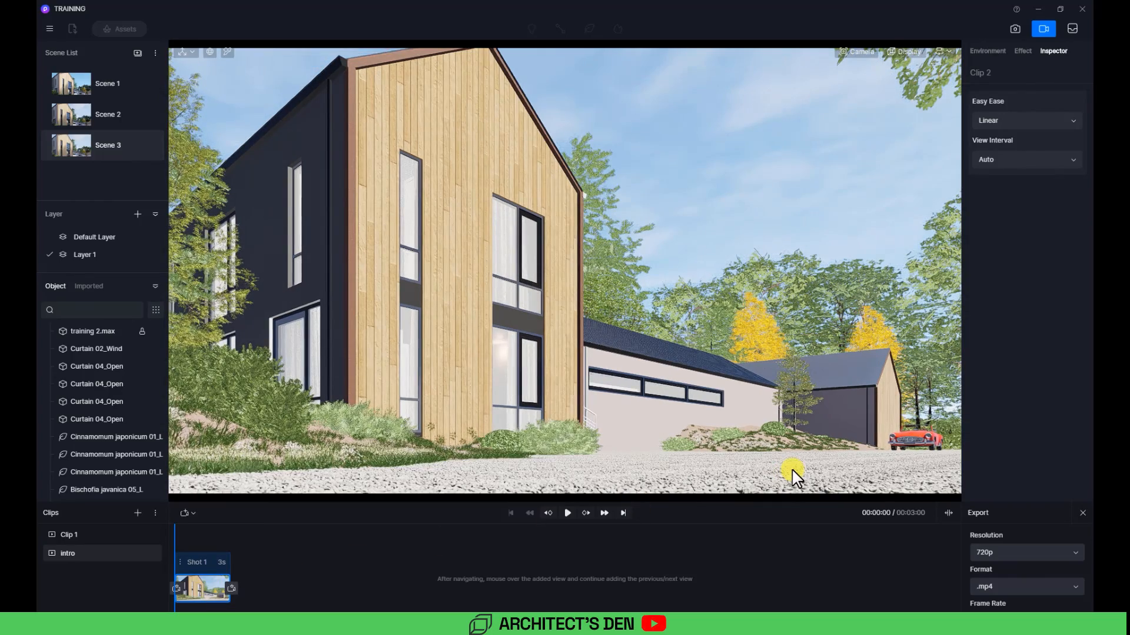
key(a)
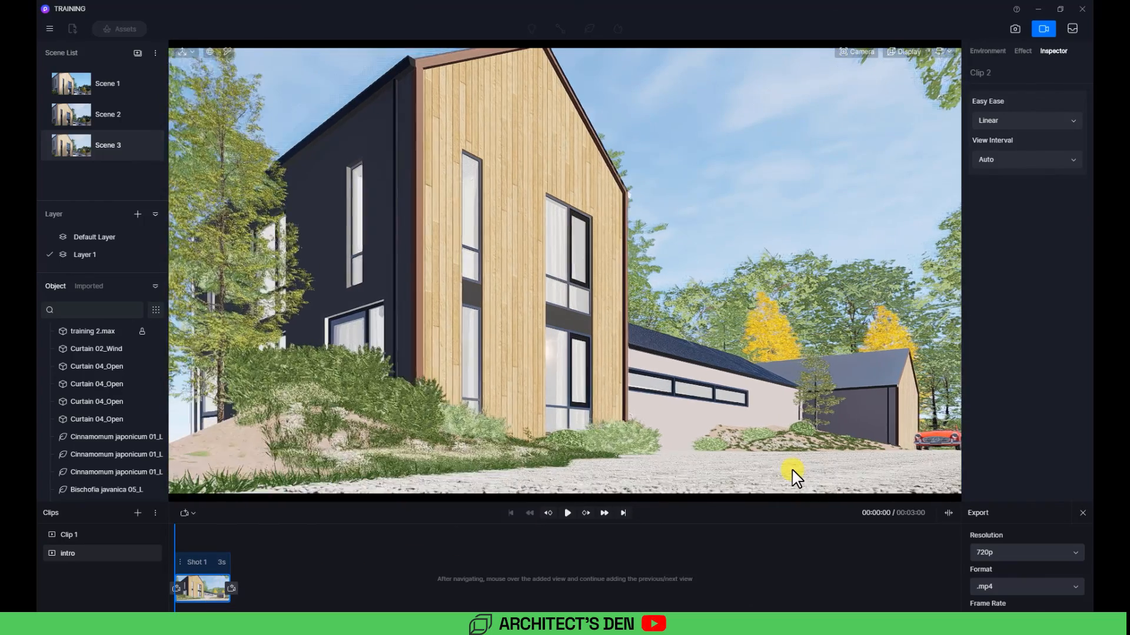
key(d)
click(199, 589)
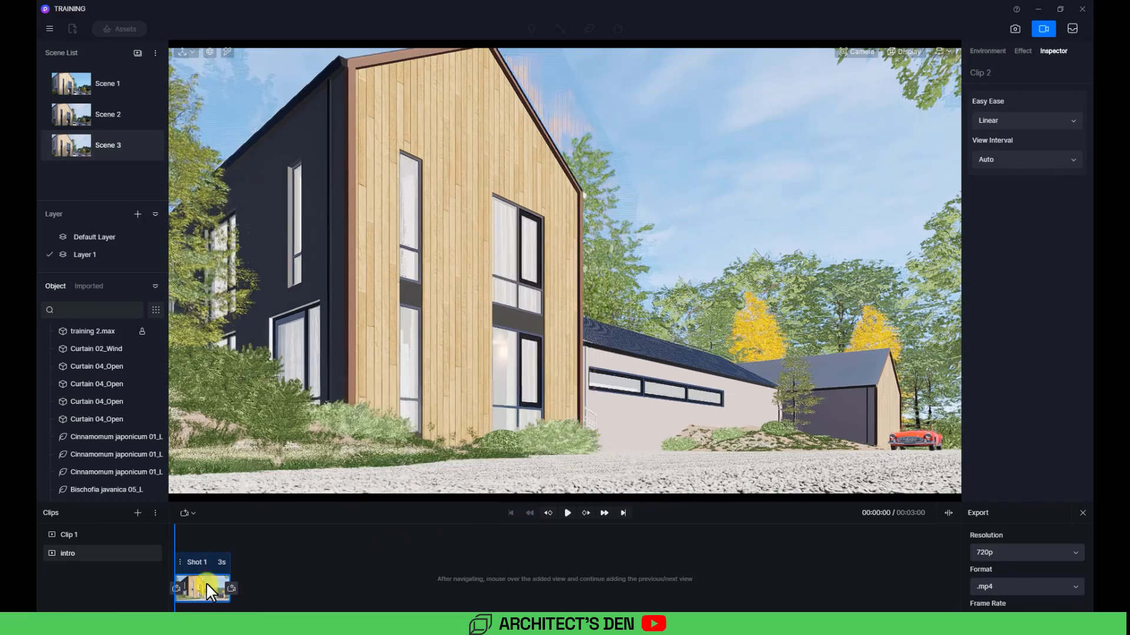
Step: Fly the camera forward toward the facade and add that view as the clip's second shot
click(697, 438)
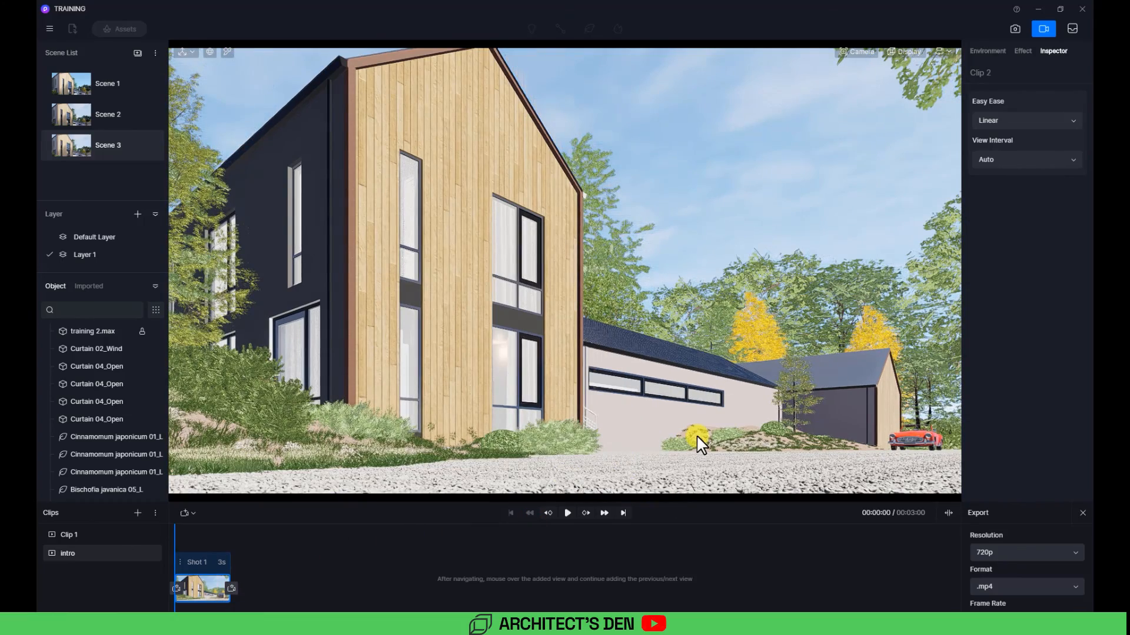
key(w)
key(w)
key(w)
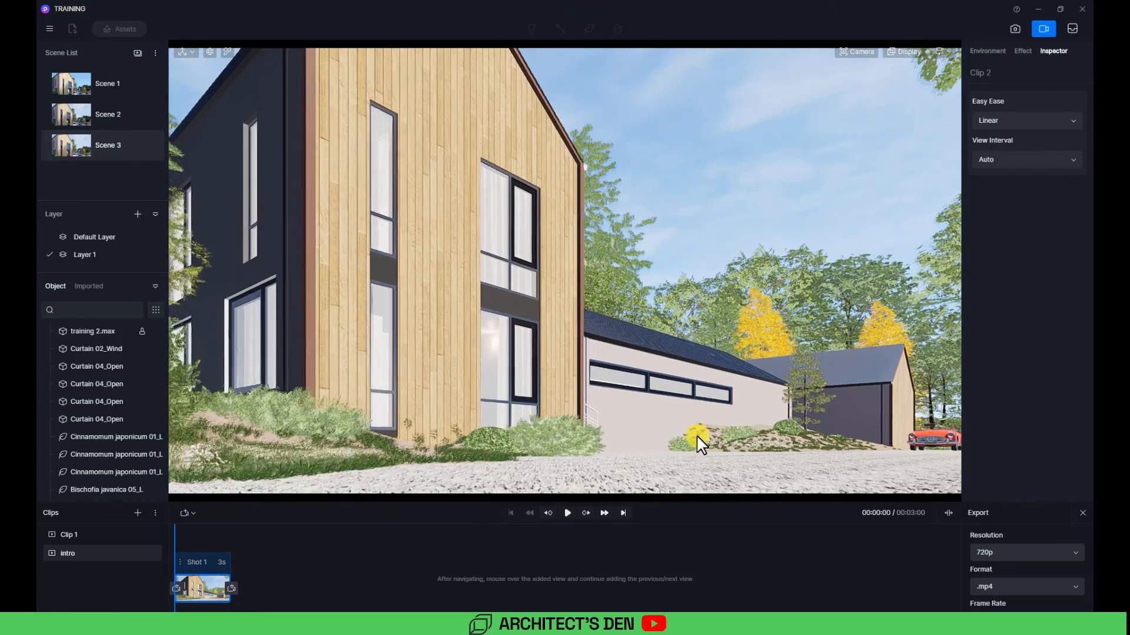
key(w)
key(w)
key(w)
key(w)
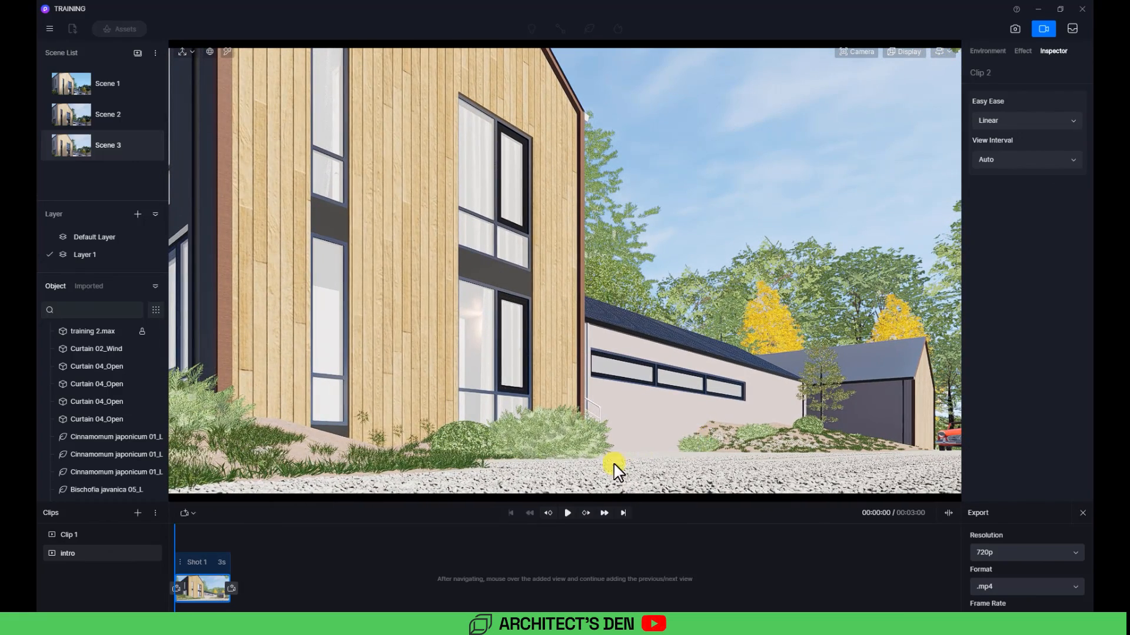
click(234, 587)
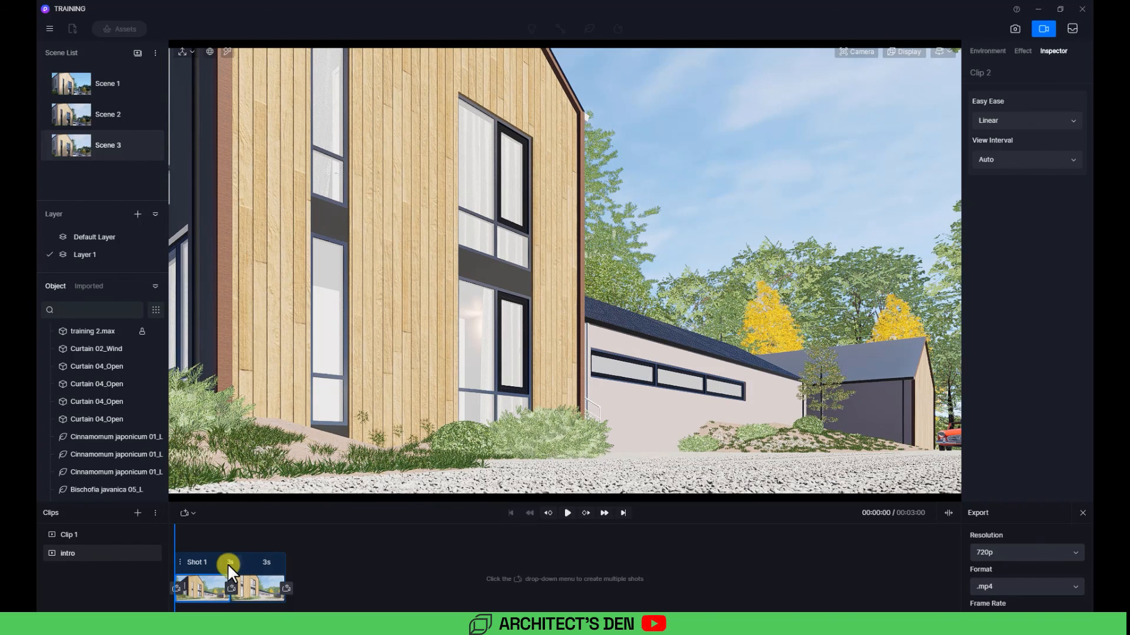
Step: Set the clip's view interval to Custom and play the preview
click(999, 163)
click(999, 193)
click(569, 512)
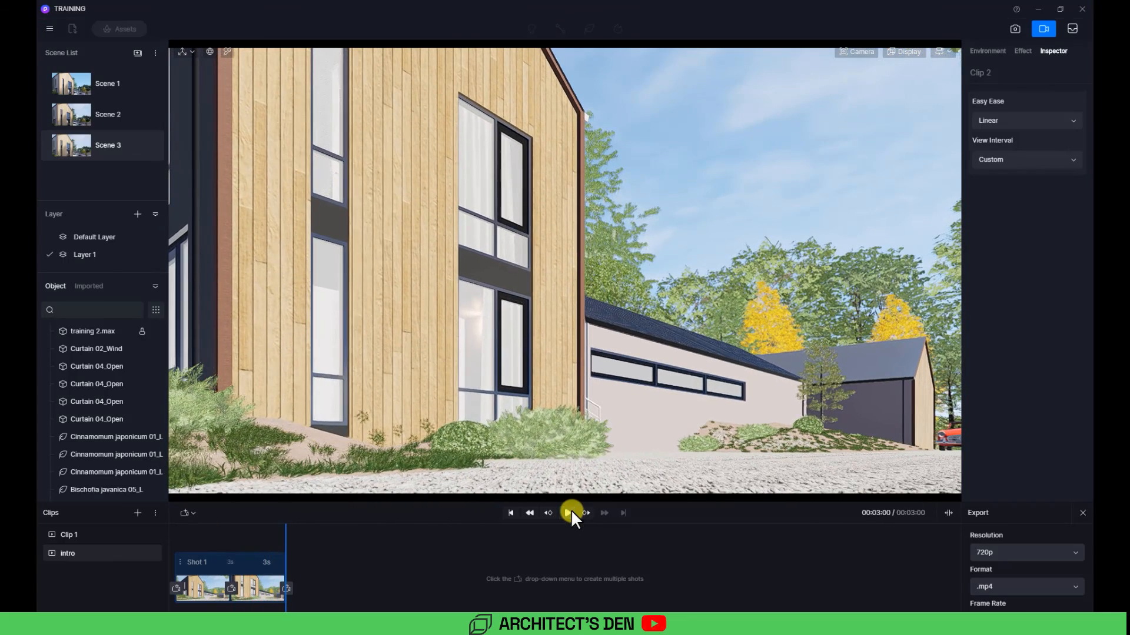
Step: Set the duration between the first and second shots to 7 seconds
click(223, 564)
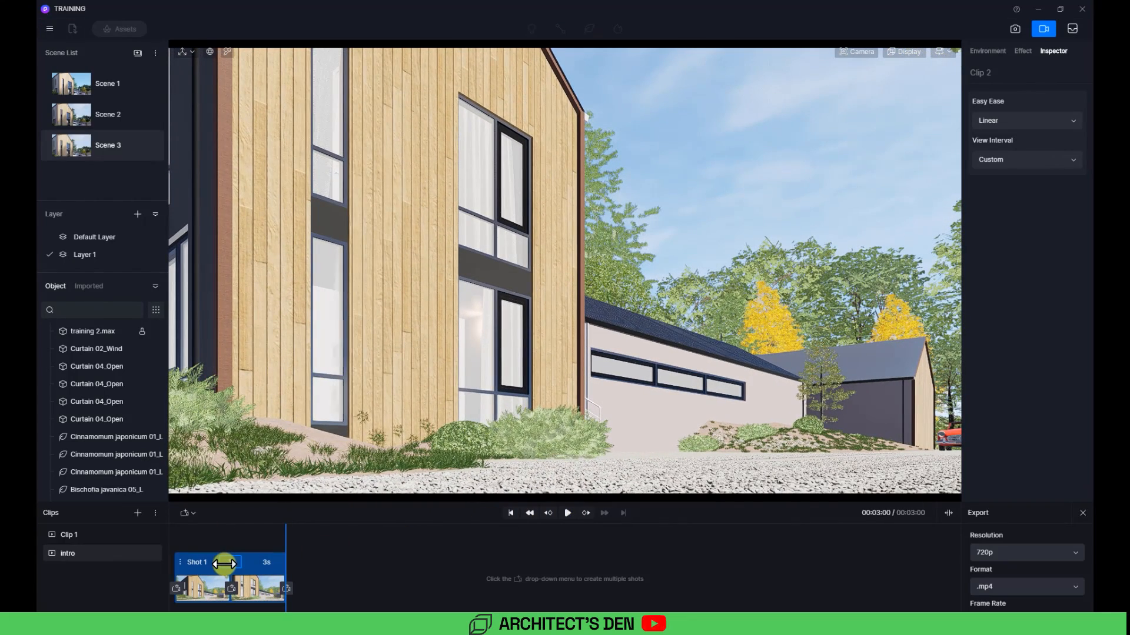
text(7)
key(Return)
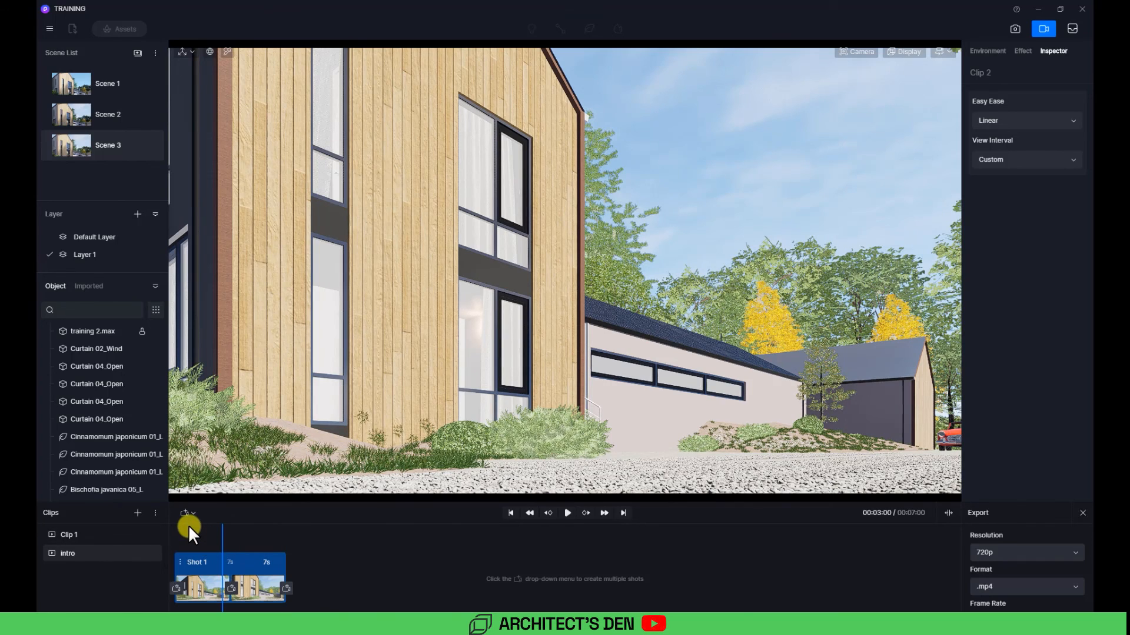
Step: Rewind and play back the intro clip preview from the start
click(529, 514)
click(572, 513)
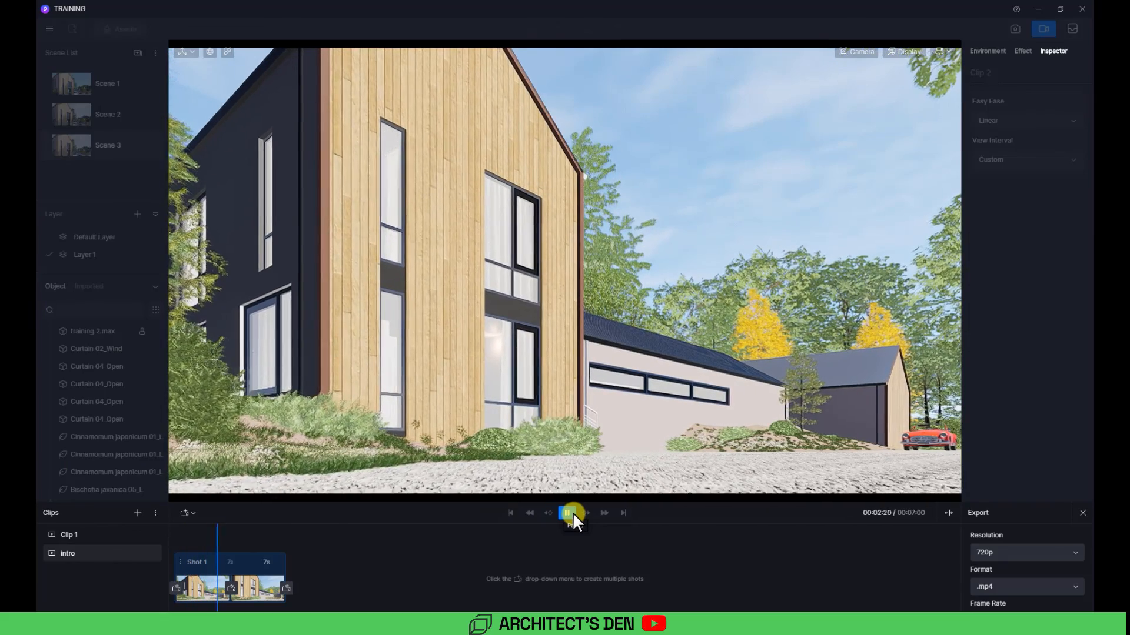
click(572, 513)
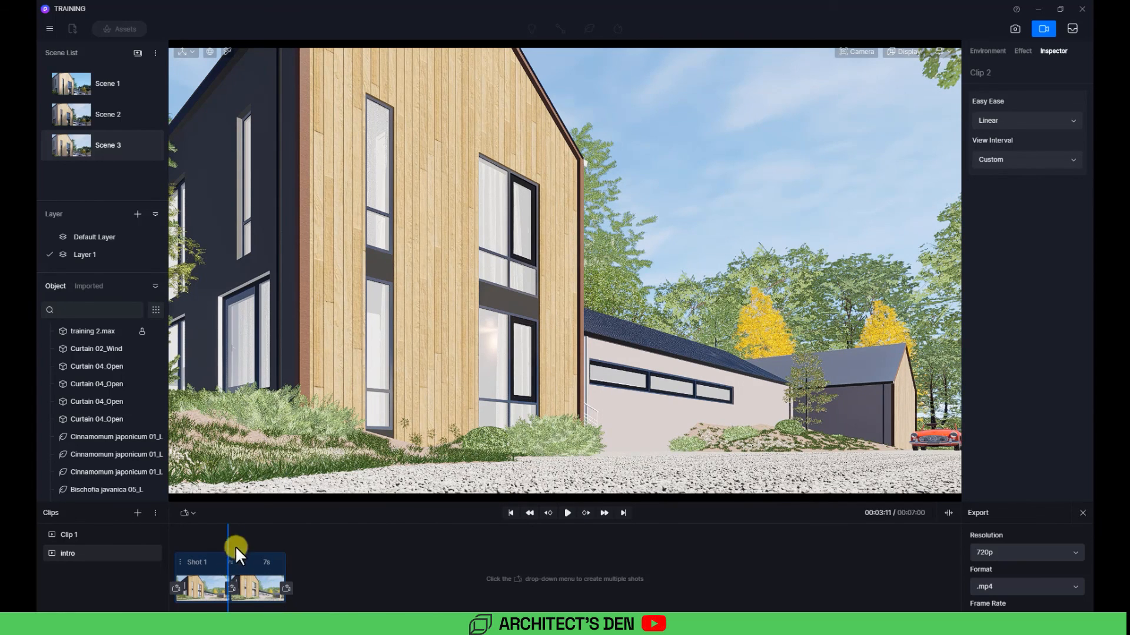
drag(229, 536, 158, 538)
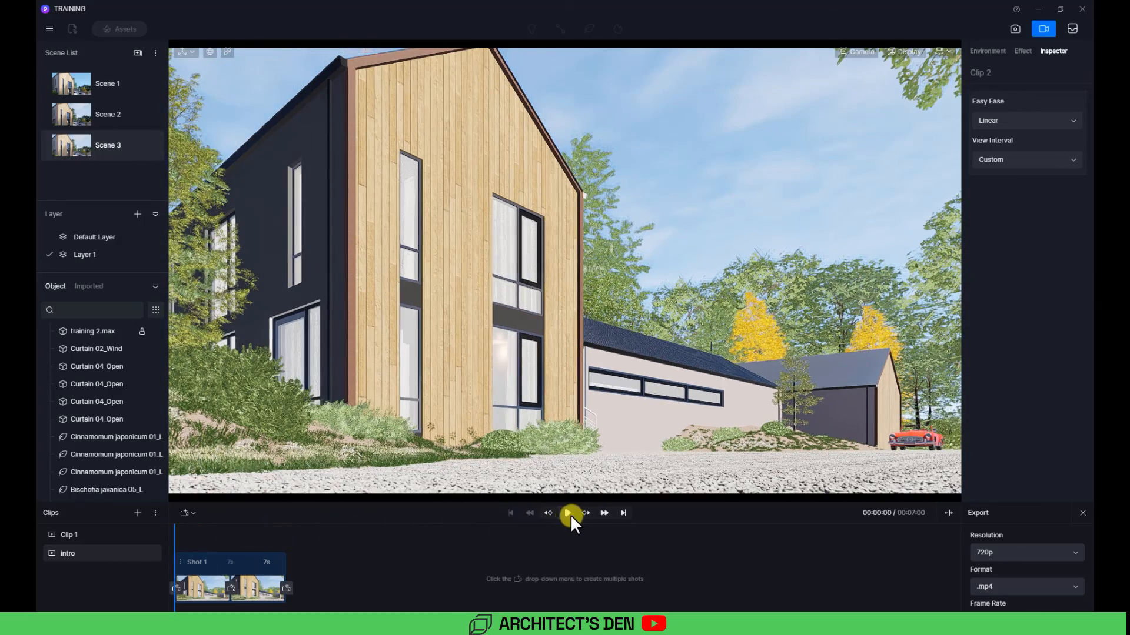
click(568, 513)
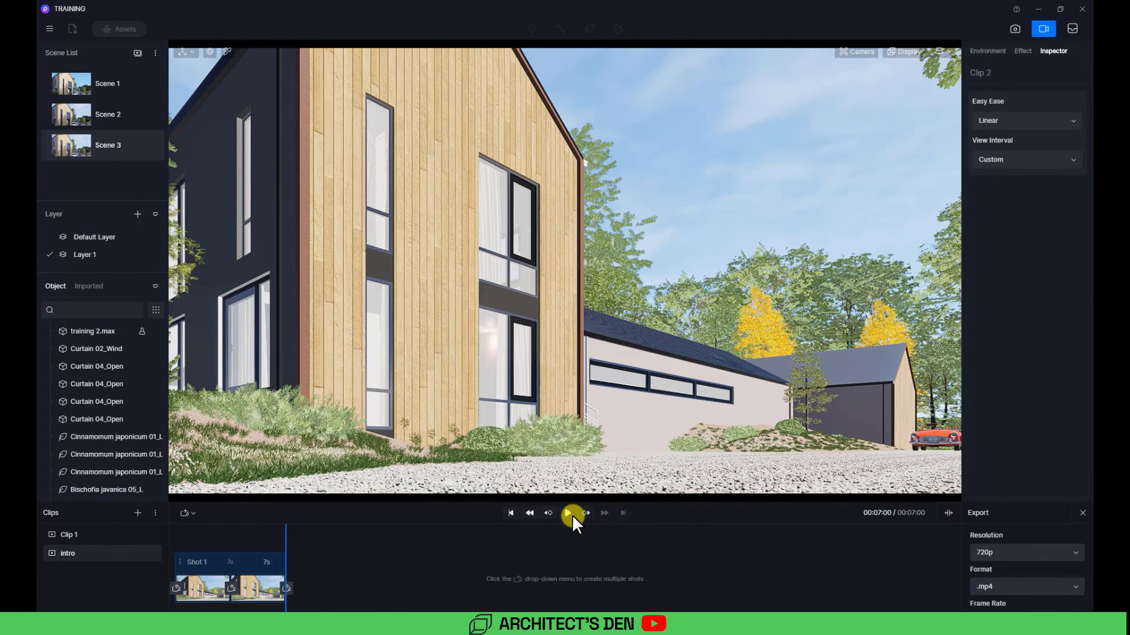
Step: Move the camera in close to the upper windows and add that view as a third shot
right_drag(737, 340, 701, 325)
scroll(559, 245, up, 3)
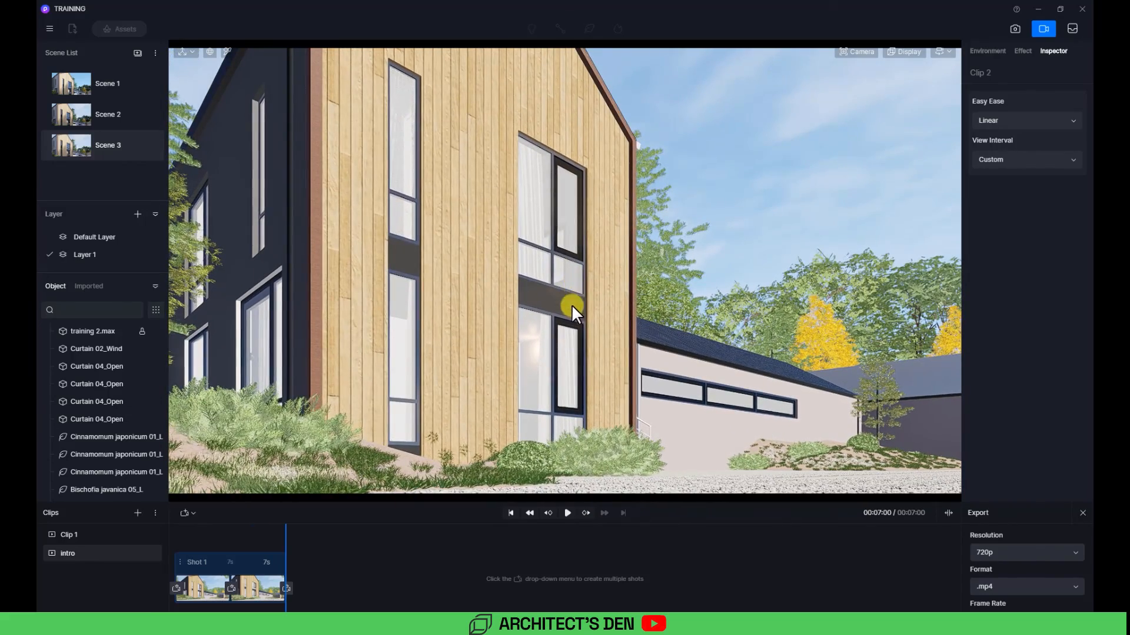
scroll(570, 305, up, 4)
scroll(560, 256, up, 5)
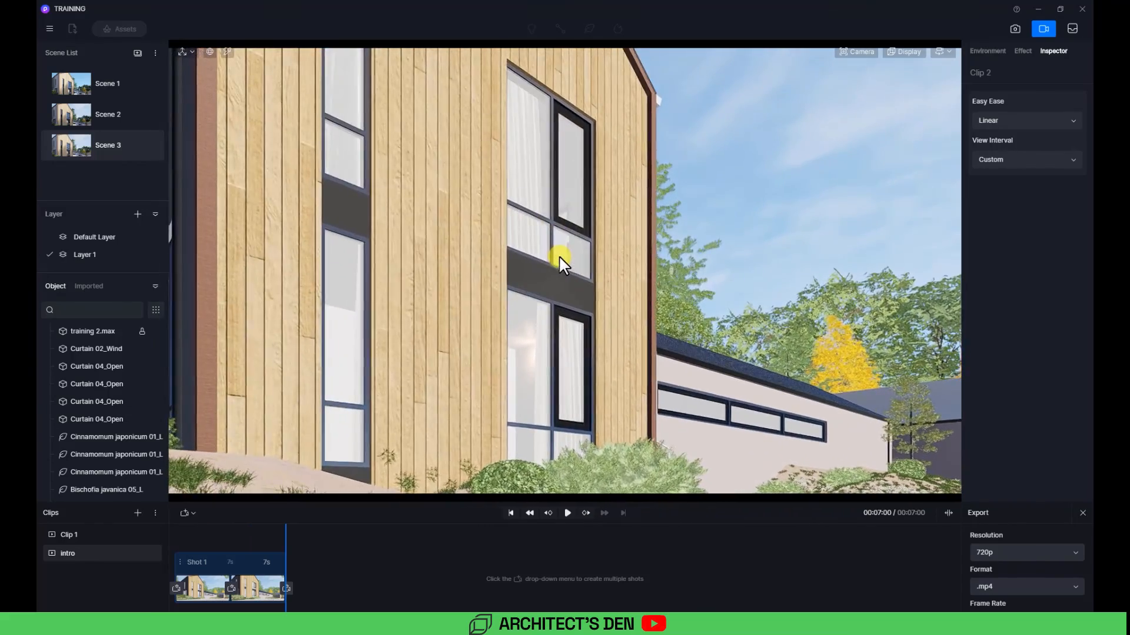
scroll(568, 196, up, 5)
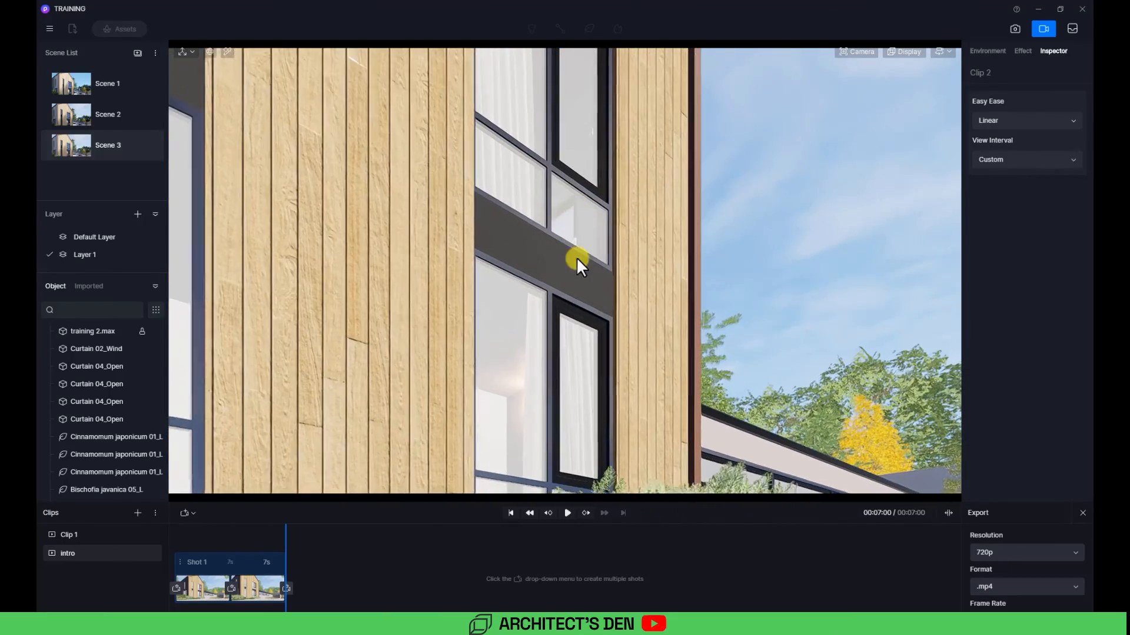
scroll(584, 291, up, 2)
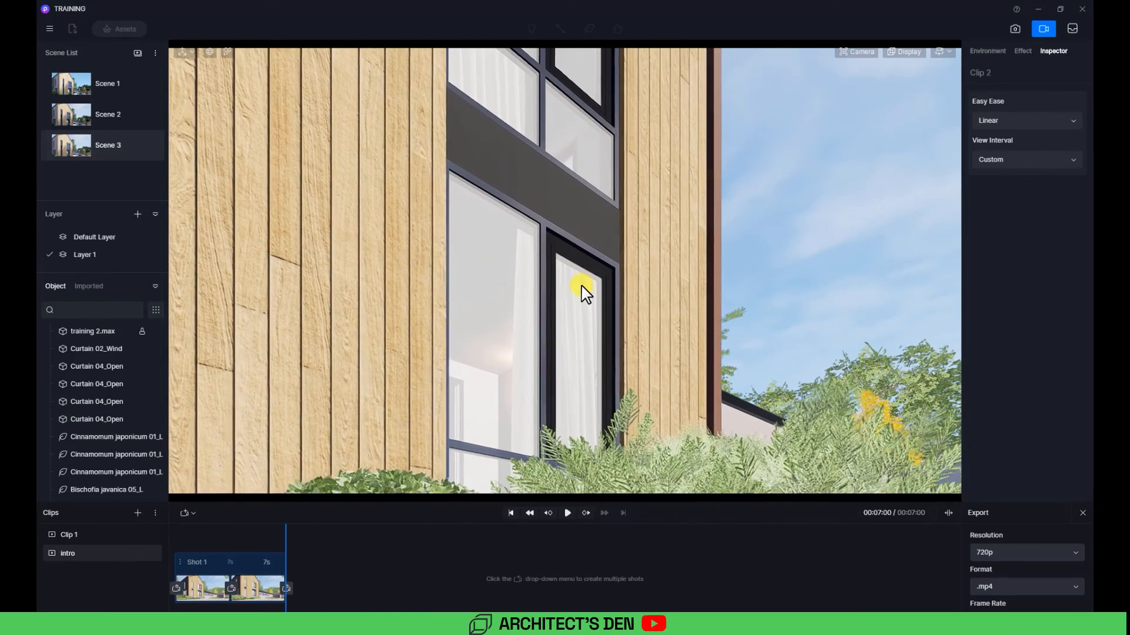
scroll(541, 348, up, 3)
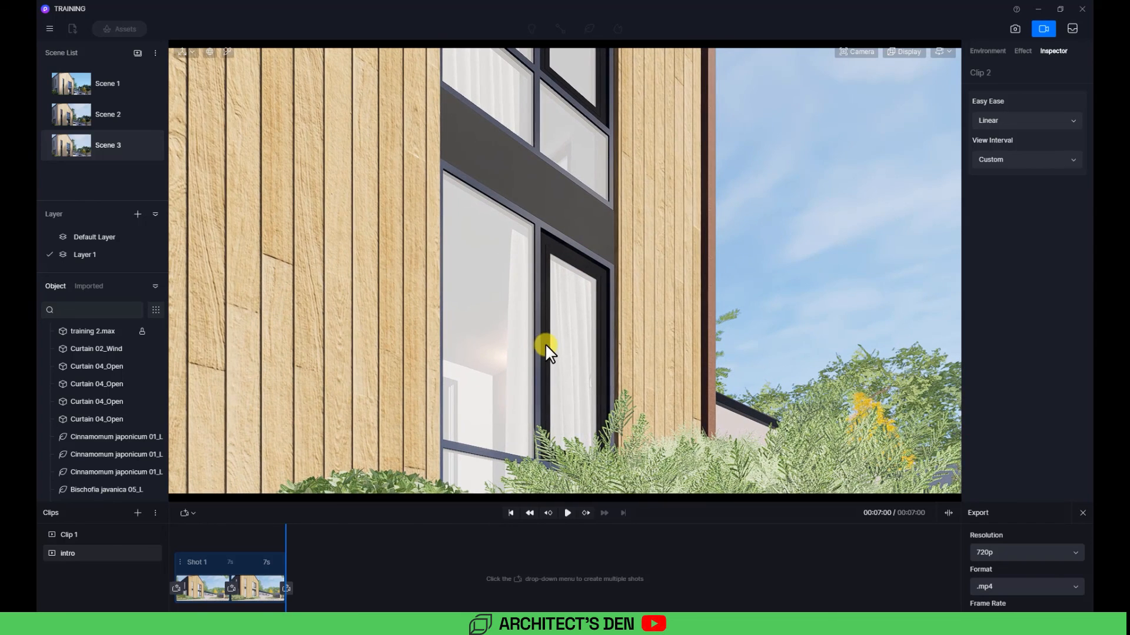
click(281, 589)
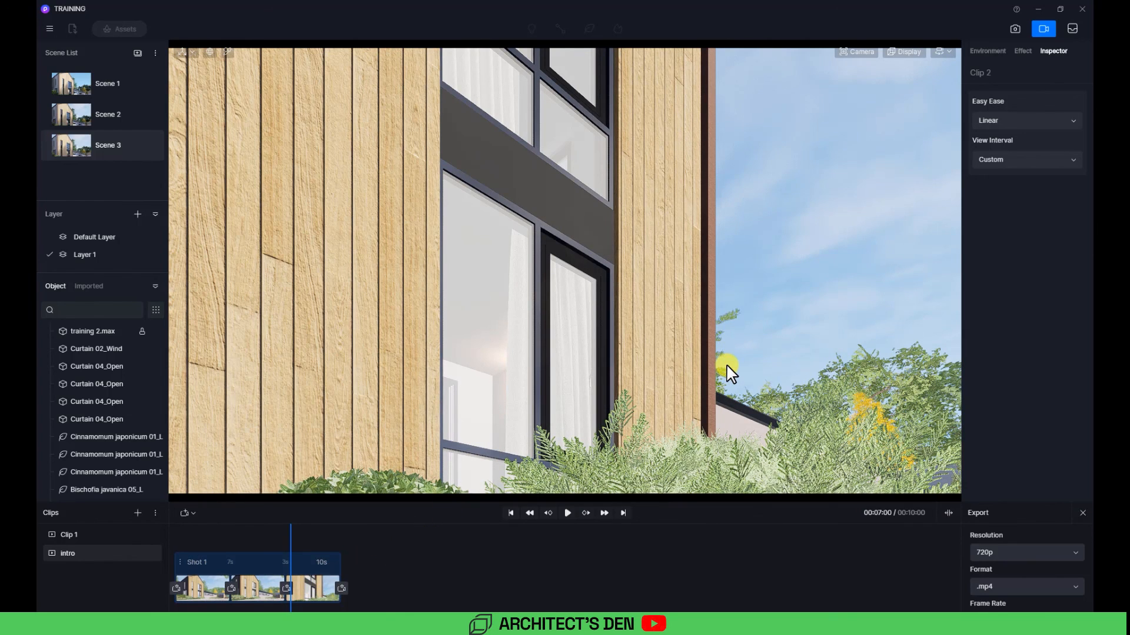
Step: Switch navigation to Orbit, rotate the view slightly toward the annex and add it as a fourth shot
click(945, 51)
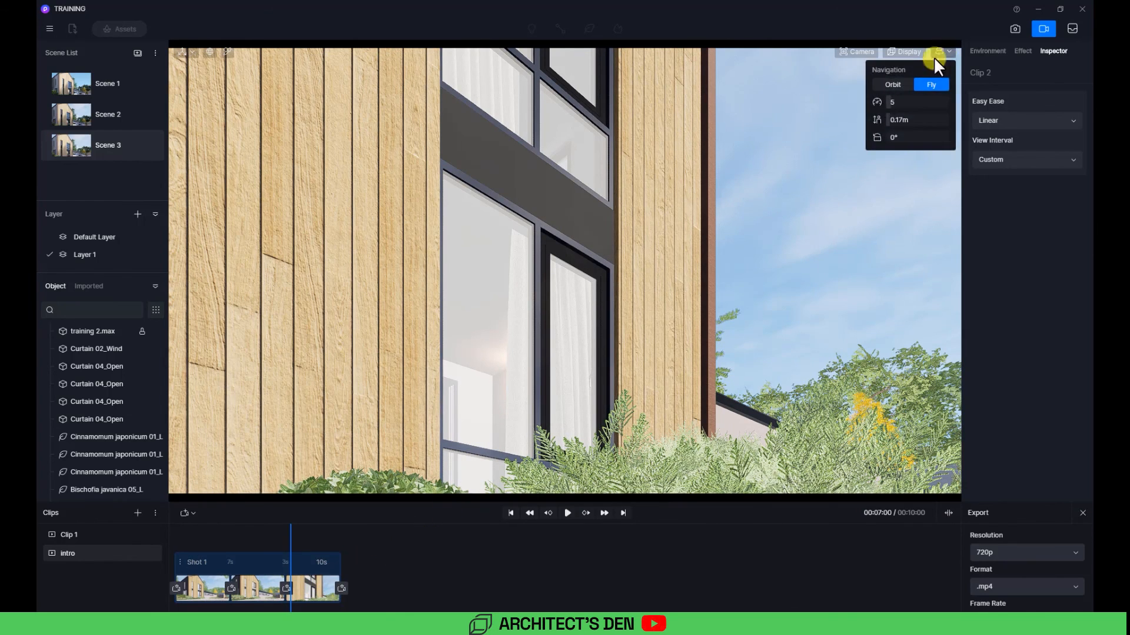
click(894, 83)
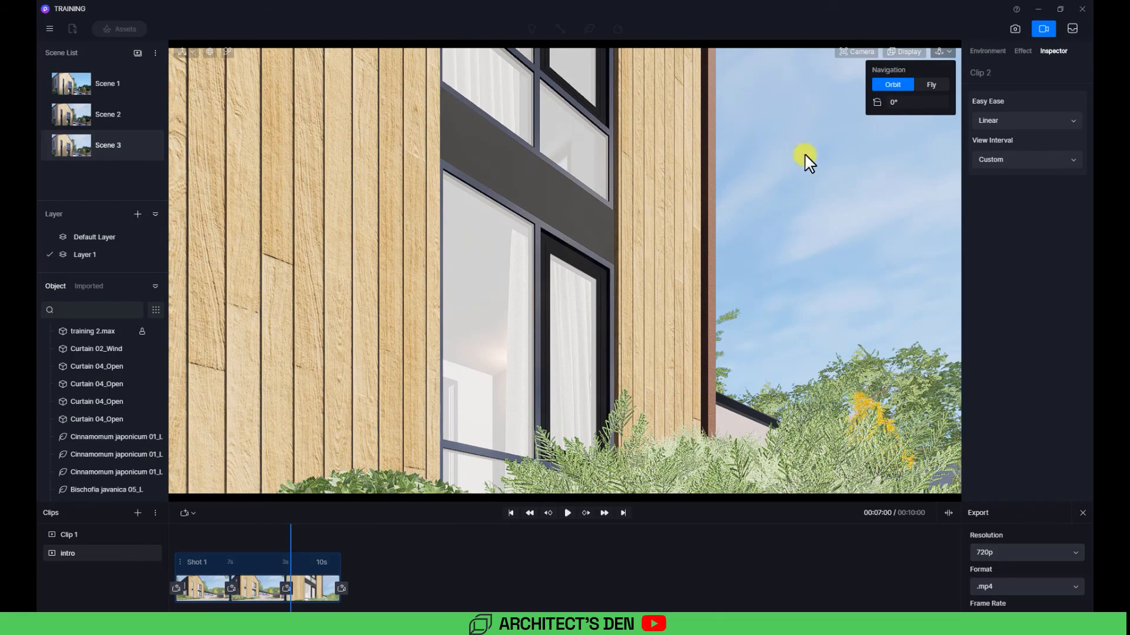
right_drag(552, 348, 405, 344)
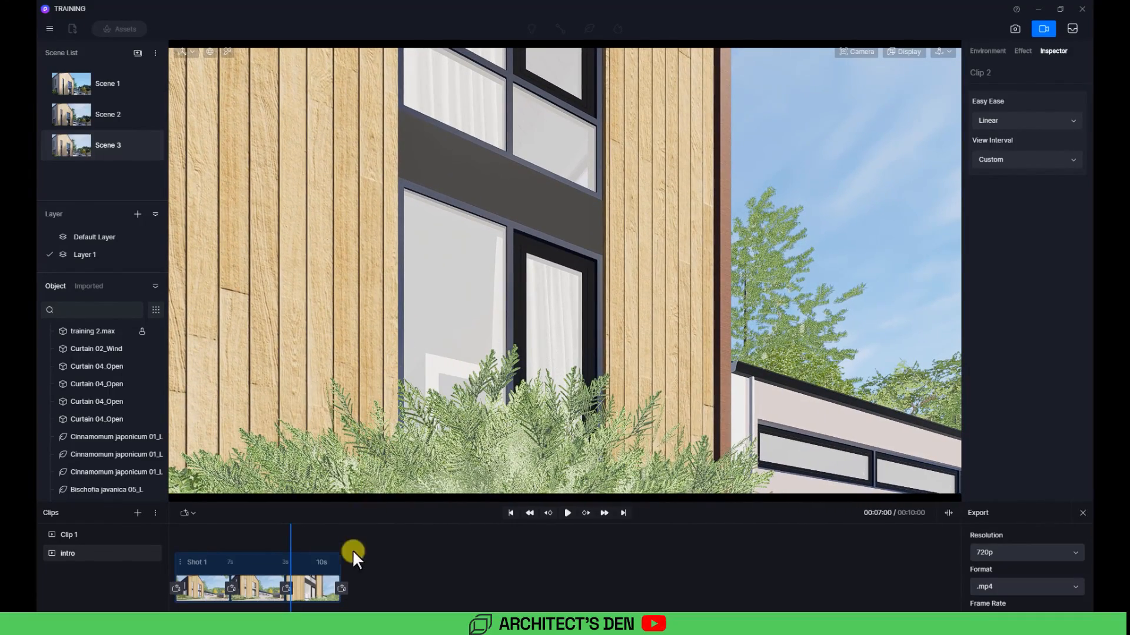
click(342, 588)
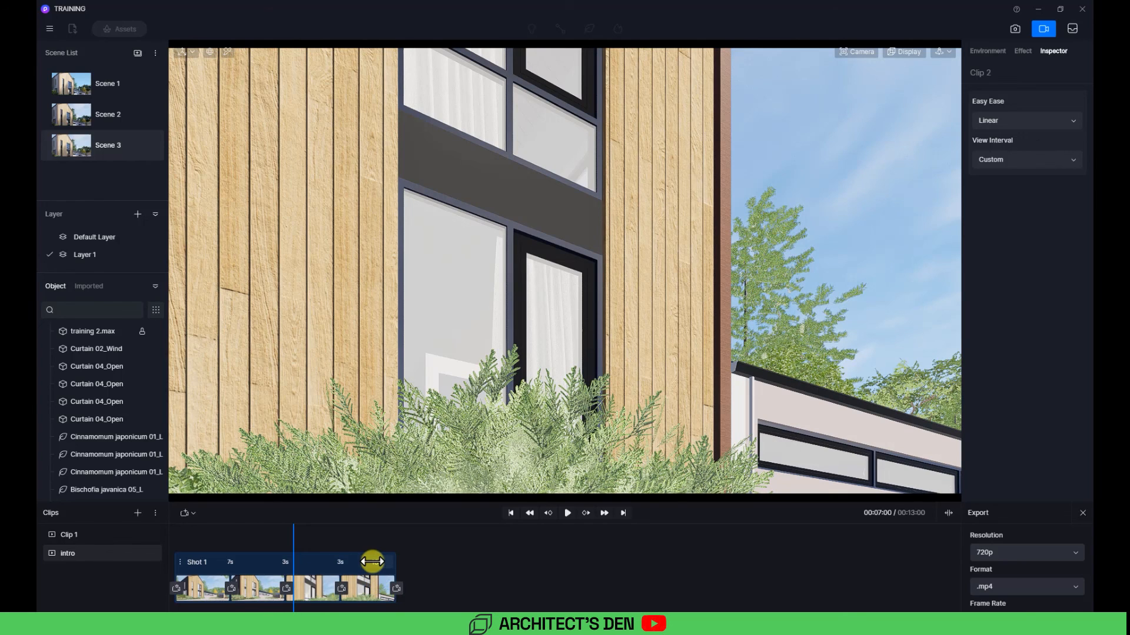
Step: Set the duration between the second and third shots to 0.5 seconds and between the third and fourth shots to 6 seconds
click(284, 565)
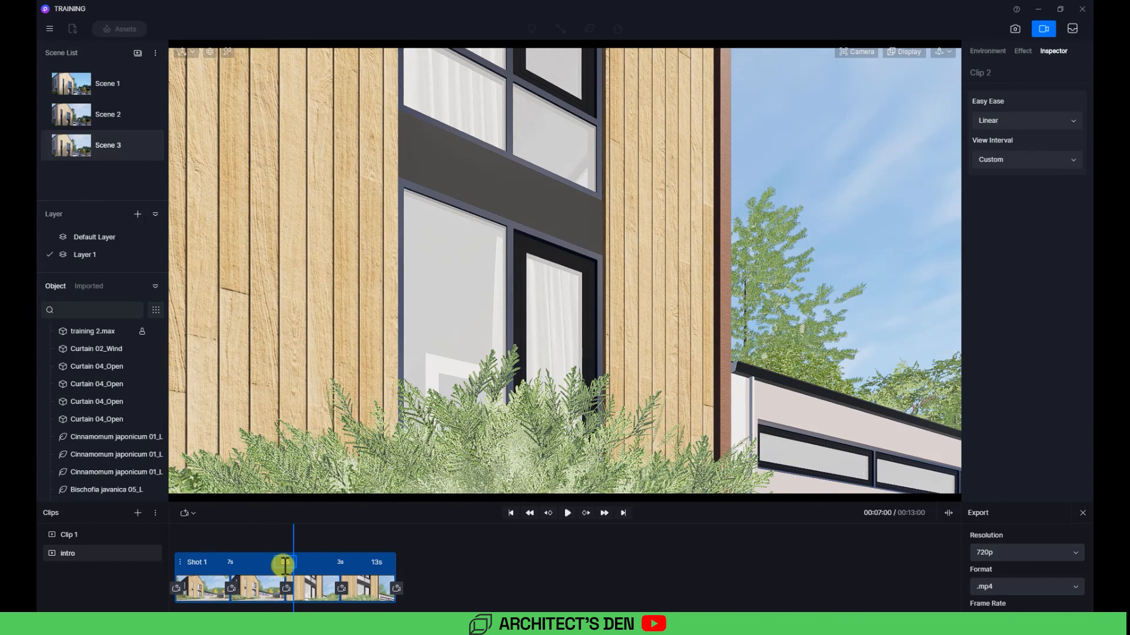
click(336, 565)
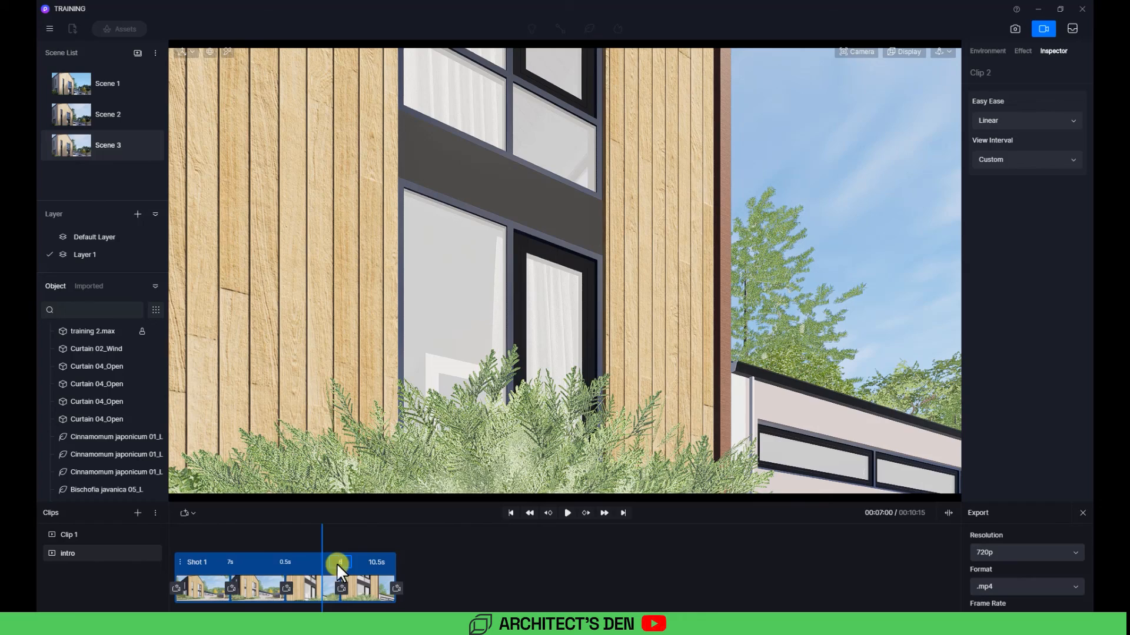
text(6)
key(Return)
Step: Rewind the intro clip to the start and play the preview, then pause it
click(177, 530)
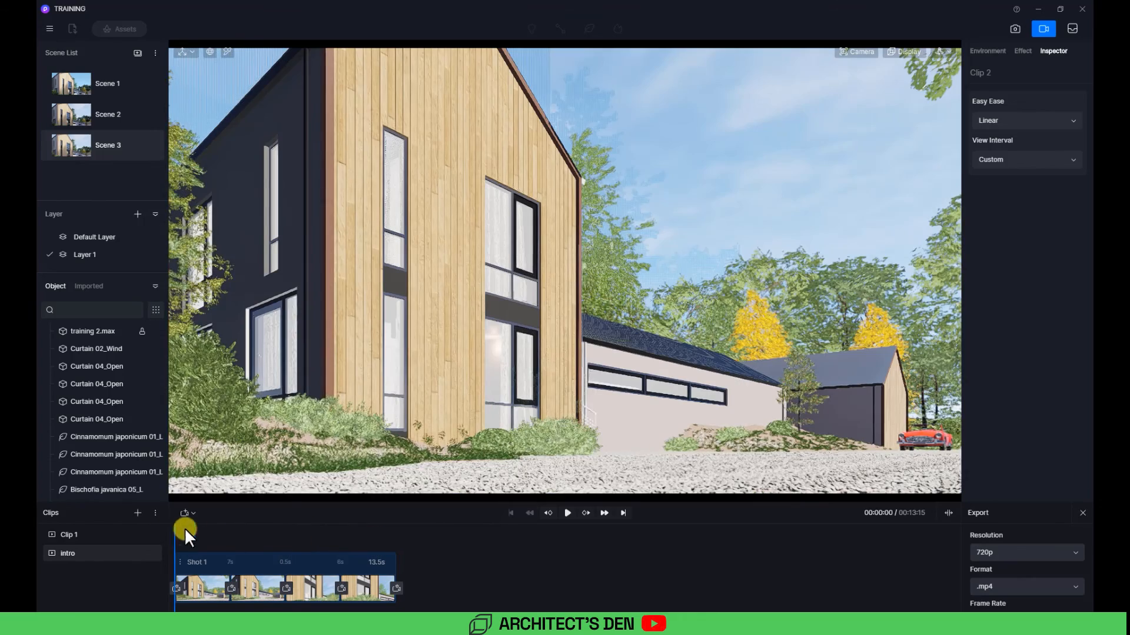
click(568, 513)
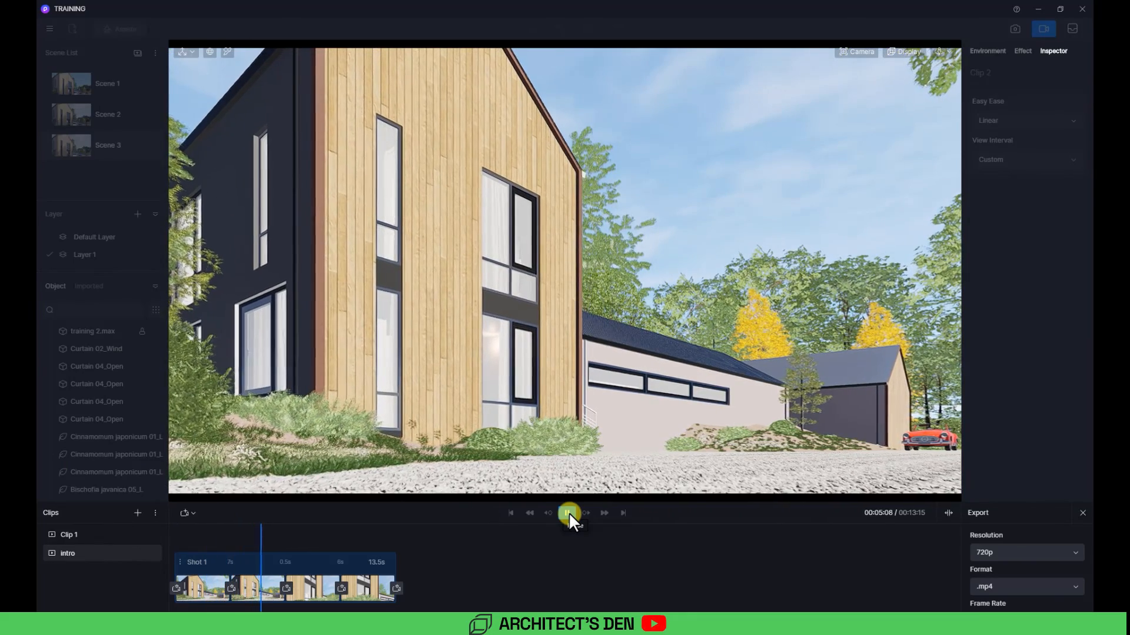
click(569, 512)
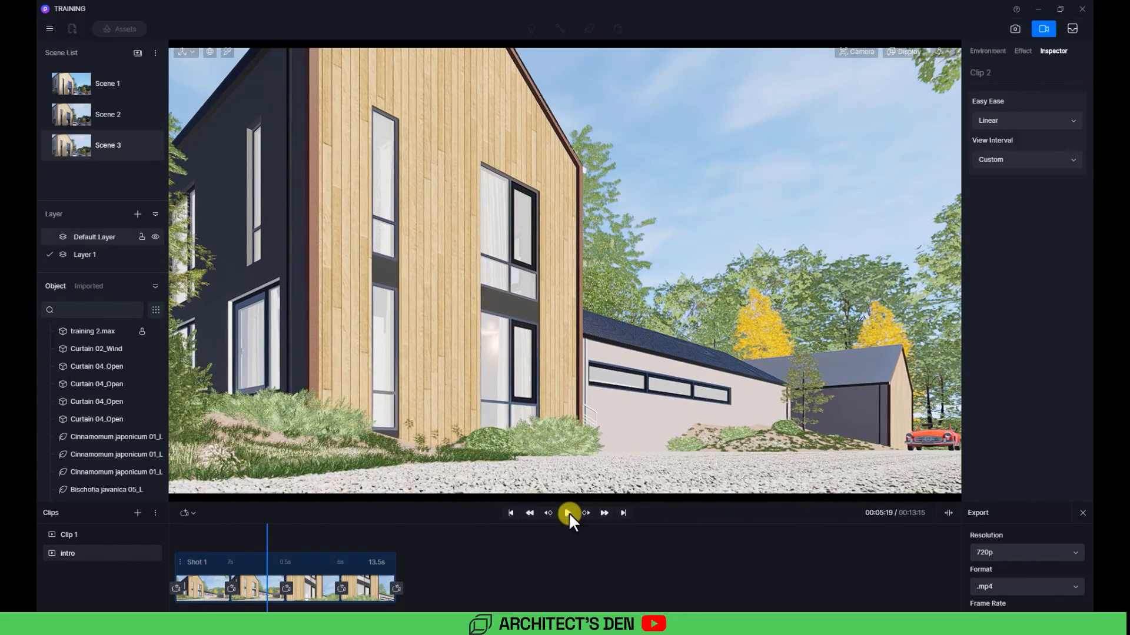
Step: Hide Layer 1 in the first and second shots of the intro clip
click(155, 255)
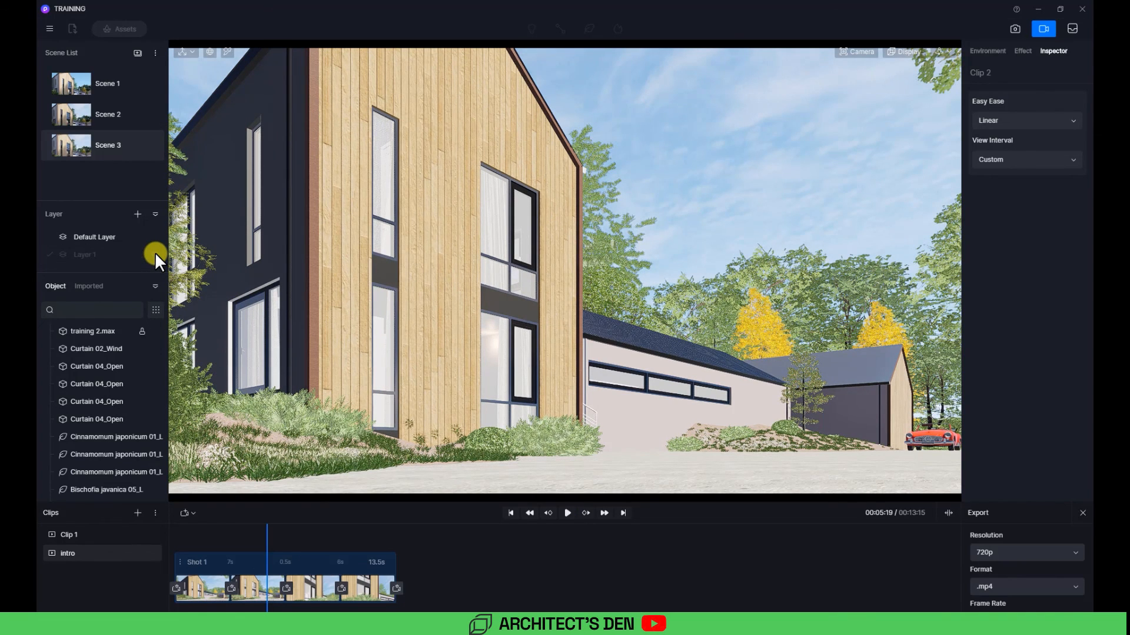
drag(266, 538, 154, 537)
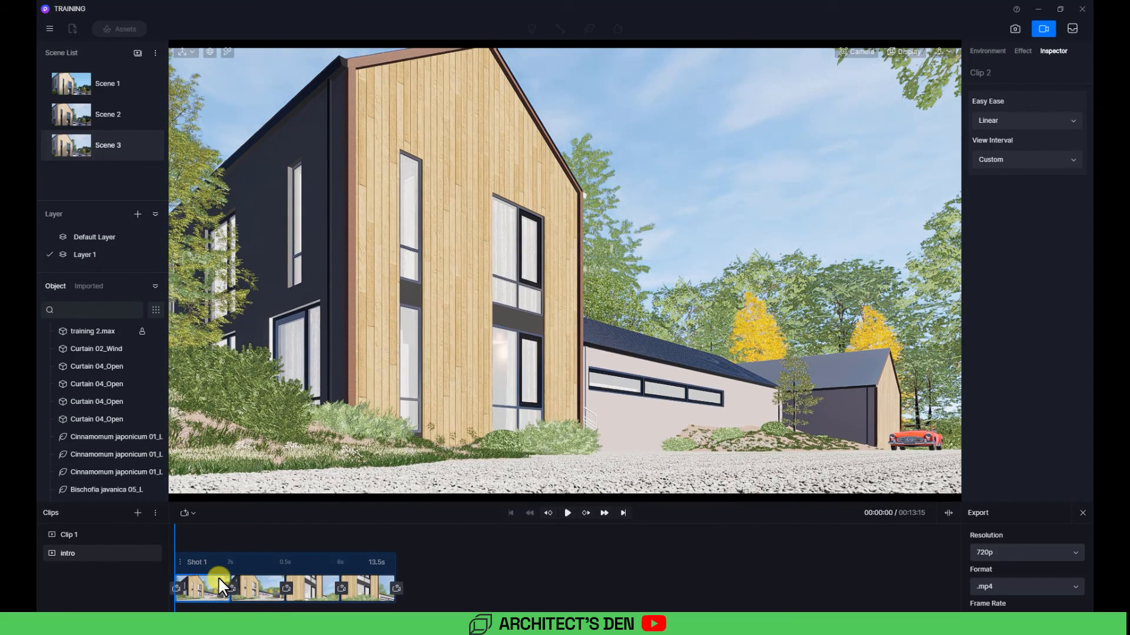
click(155, 253)
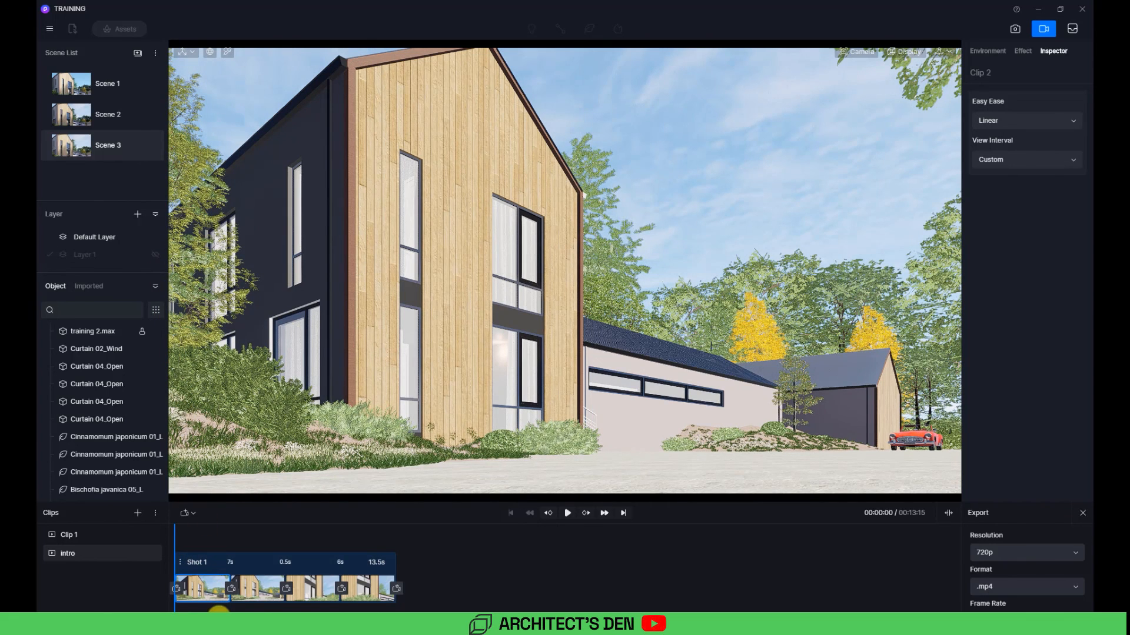
click(252, 587)
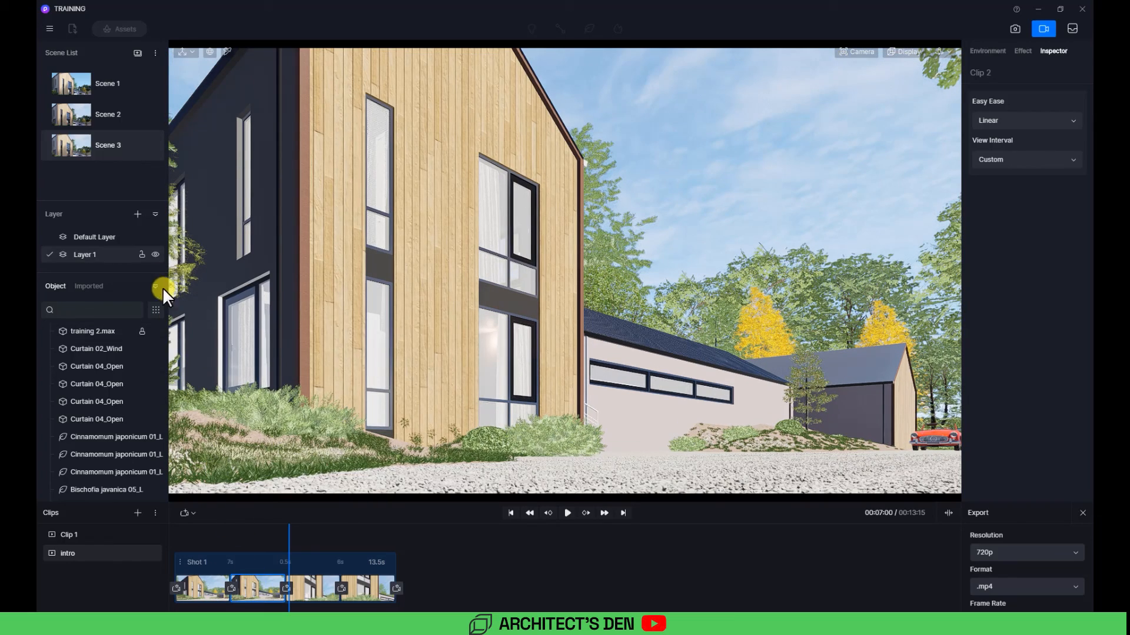
click(154, 254)
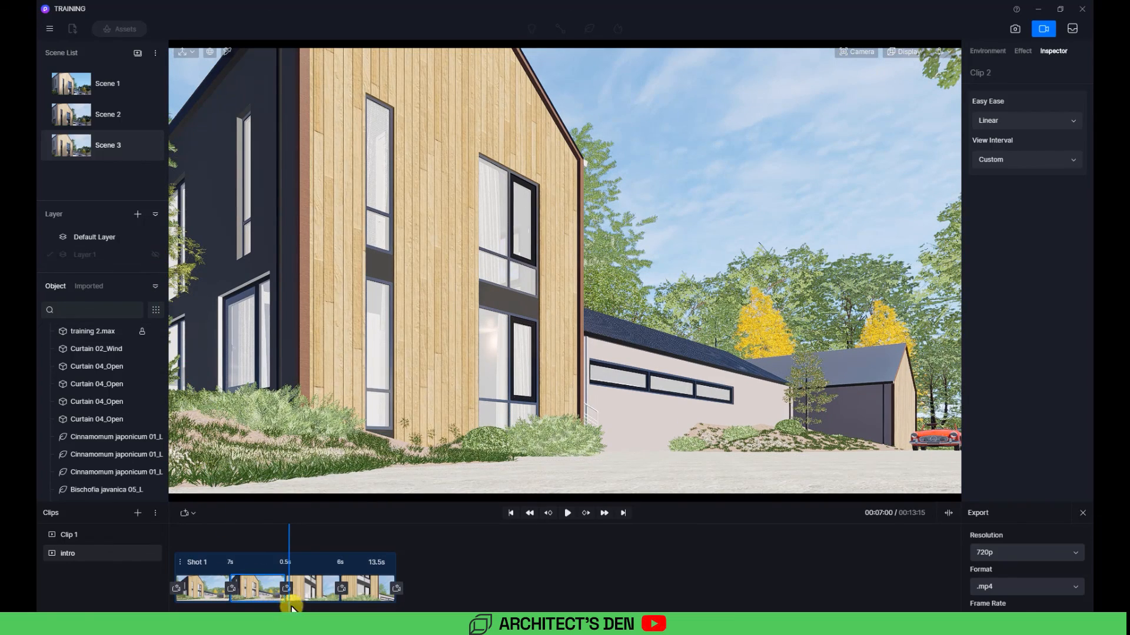
Step: Check the fourth shot and hide Layer 1 in the third shot of the intro clip as well
click(316, 585)
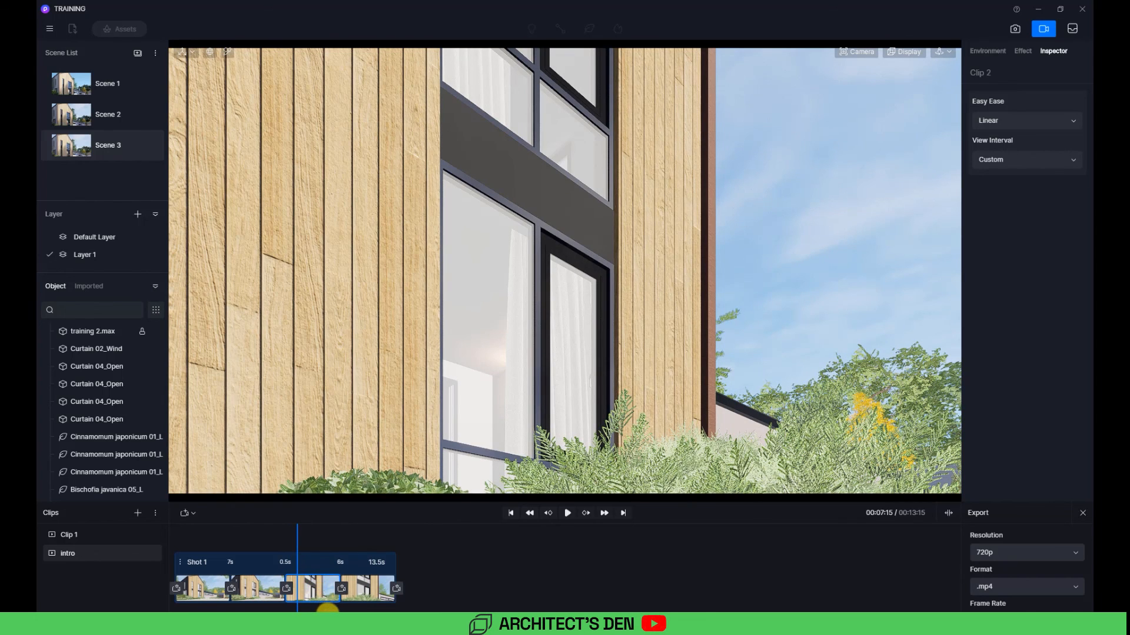
click(368, 584)
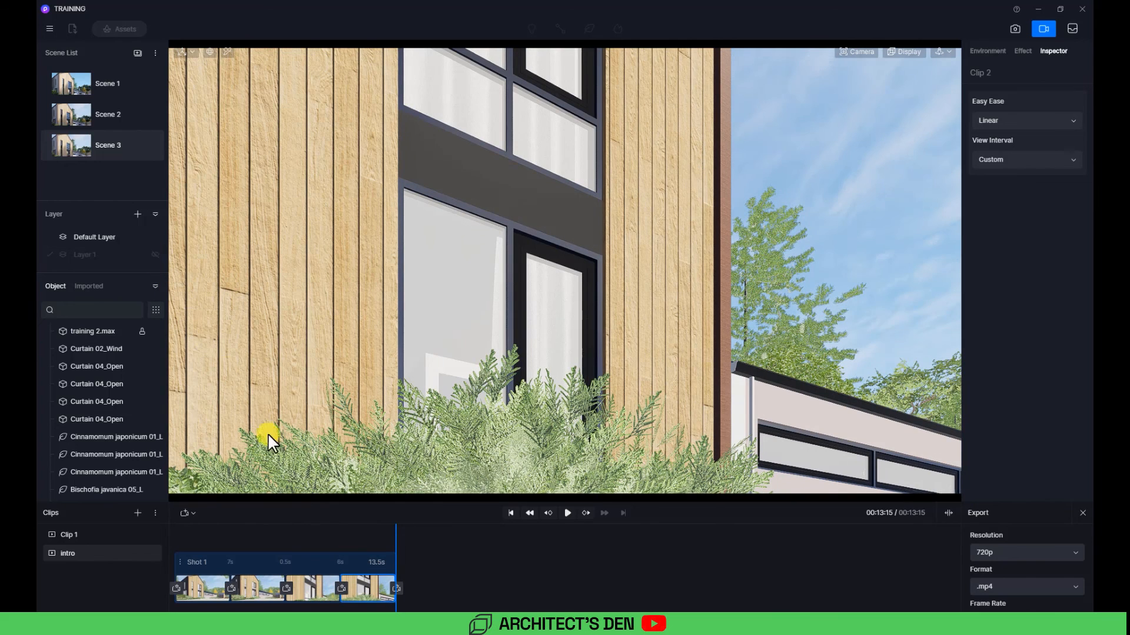
click(313, 587)
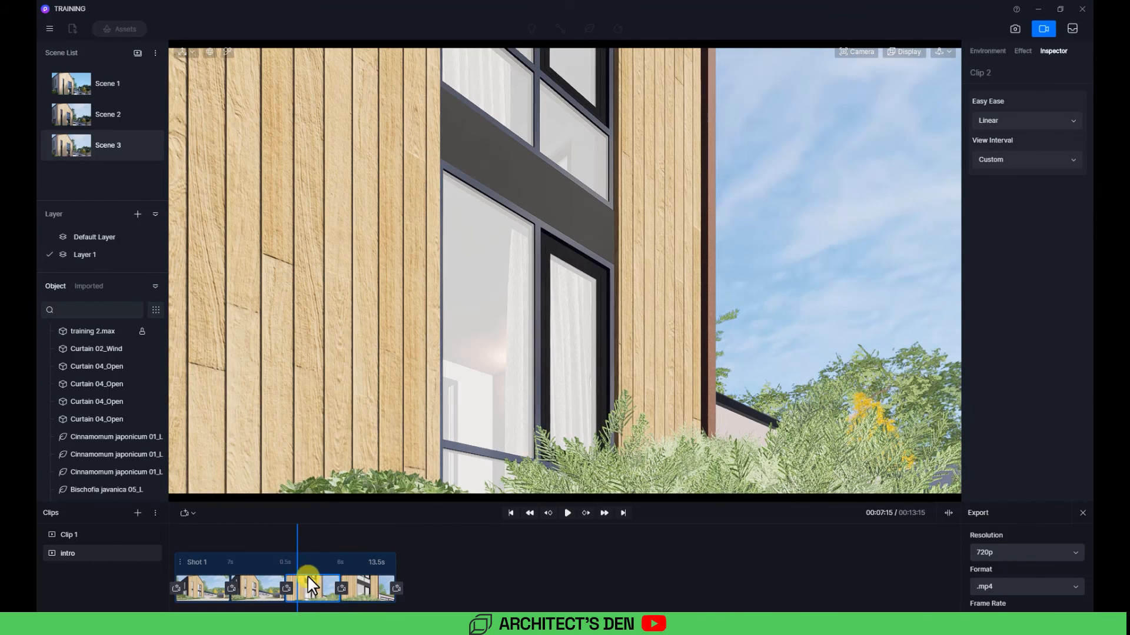
click(154, 255)
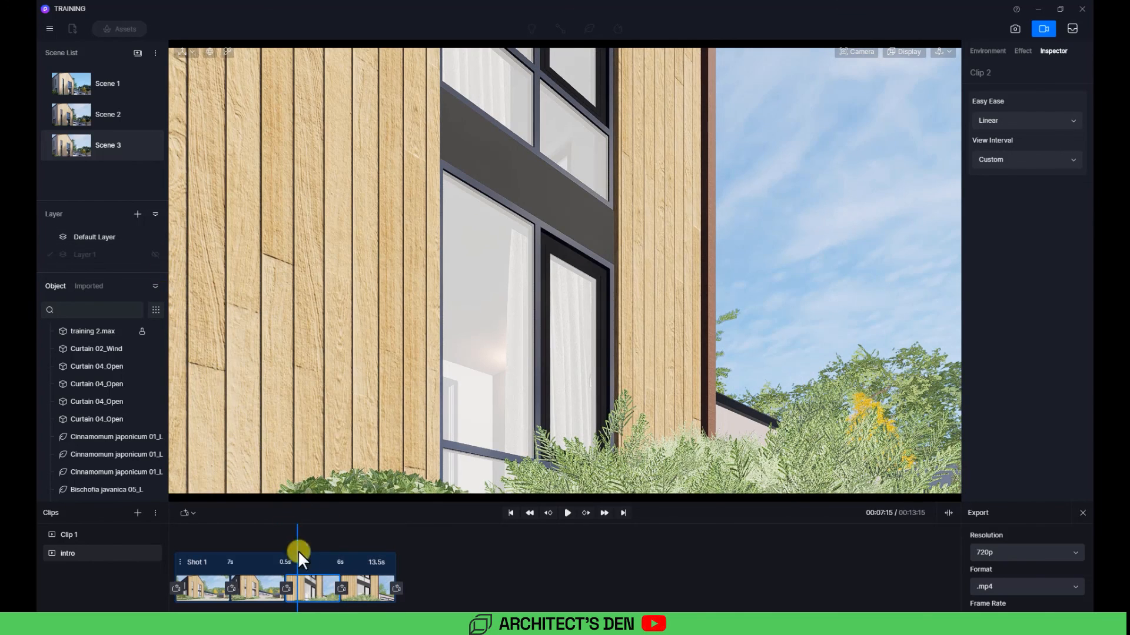
Step: Rewind the intro clip and play the preview again from the beginning
click(176, 532)
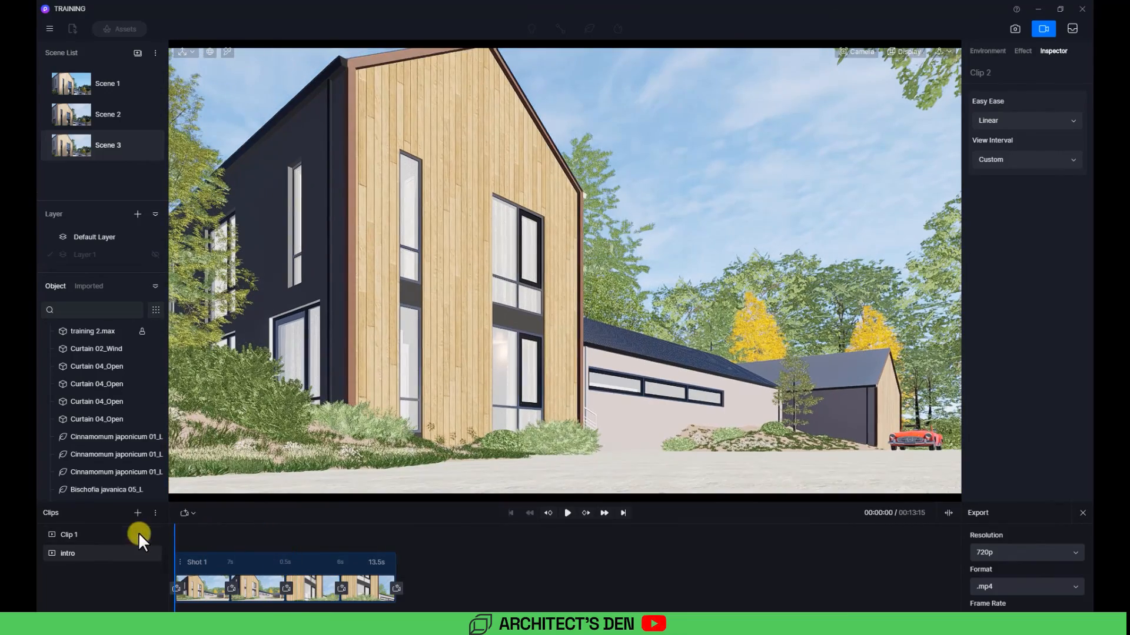
click(568, 513)
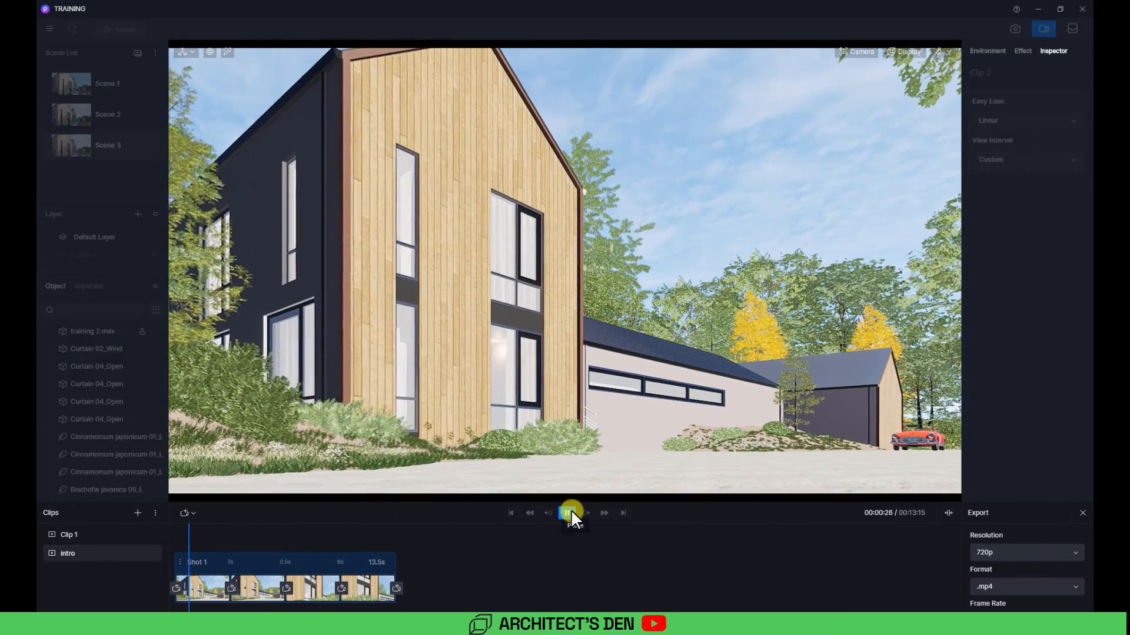
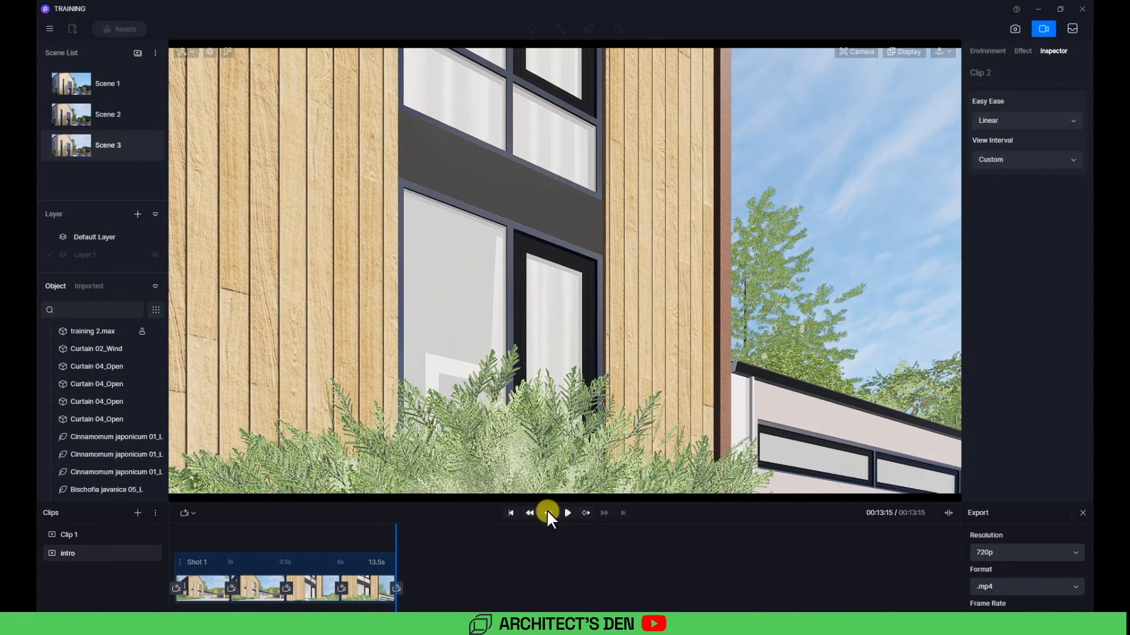
Step: Create a new video clip and name it car
click(137, 513)
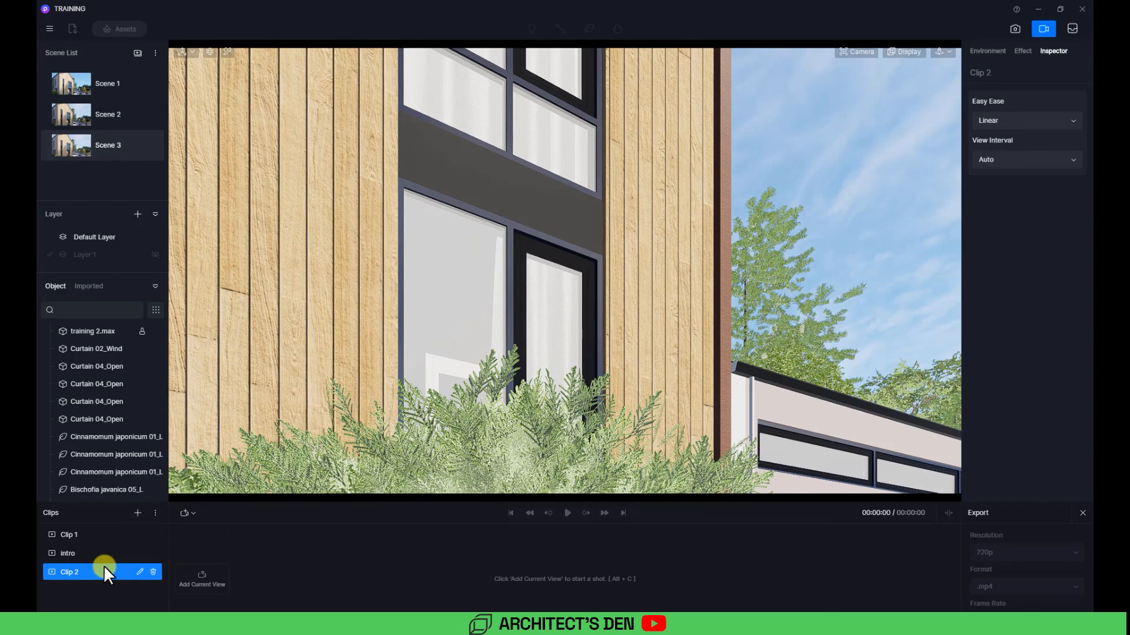
double_click(78, 573)
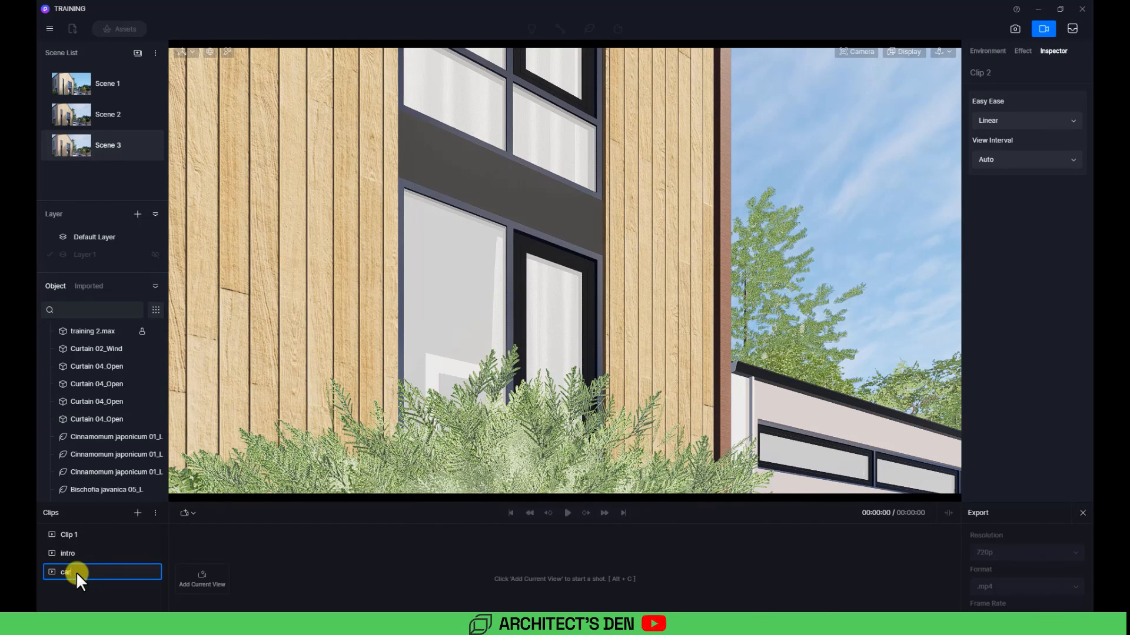
key(Return)
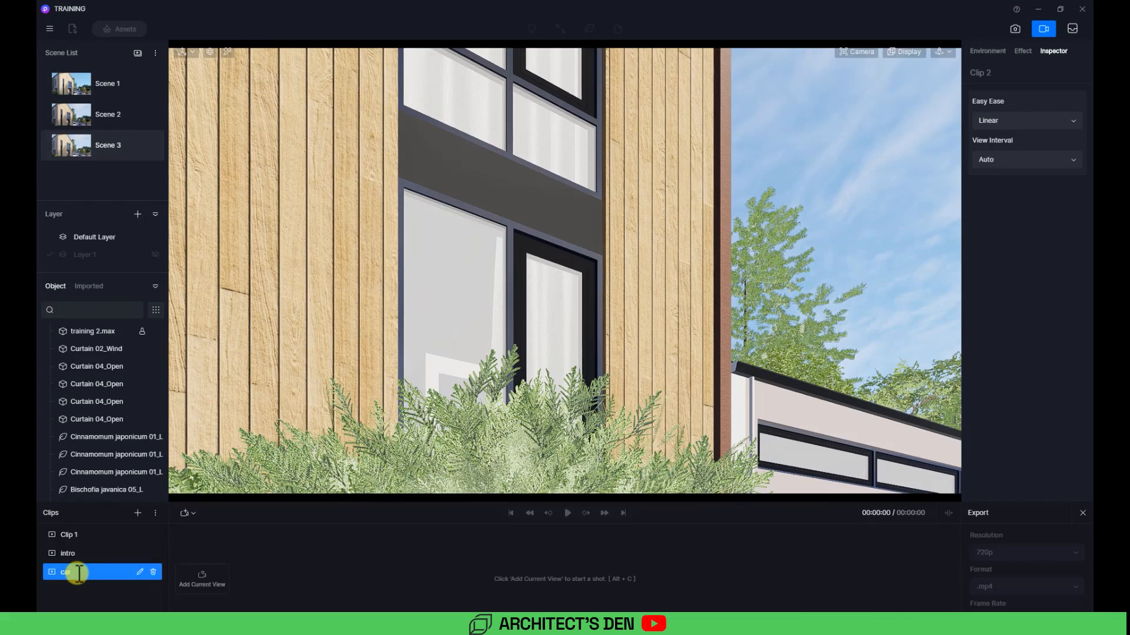
Step: Switch the viewport to Scene 3 and hide Layer 1
right_drag(607, 327, 572, 376)
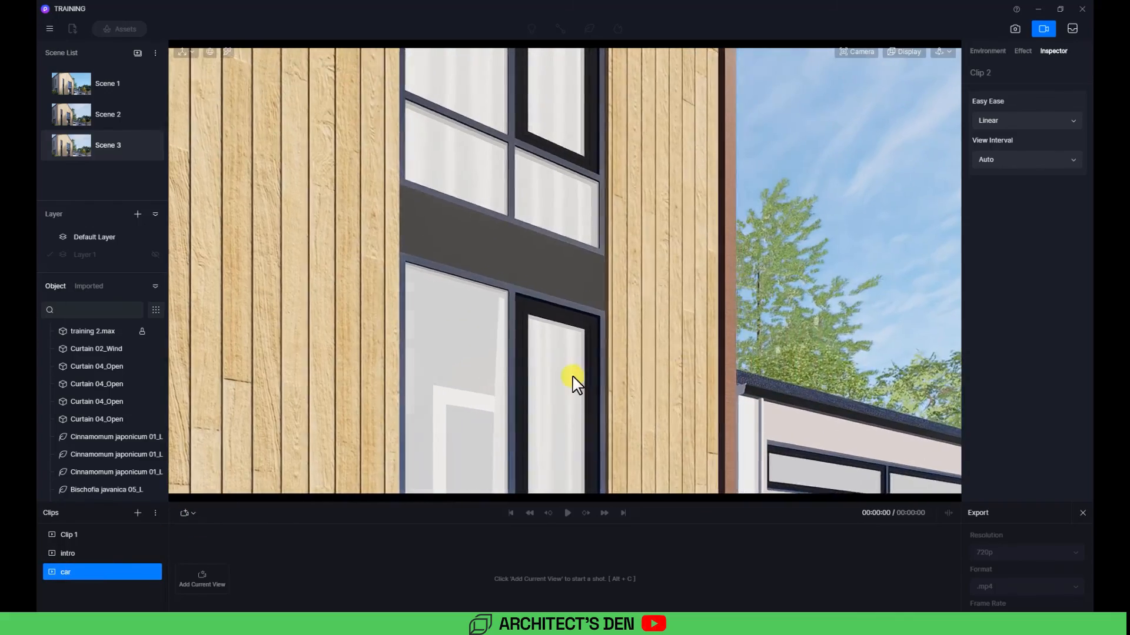
scroll(572, 375, down, 6)
scroll(572, 376, up, 5)
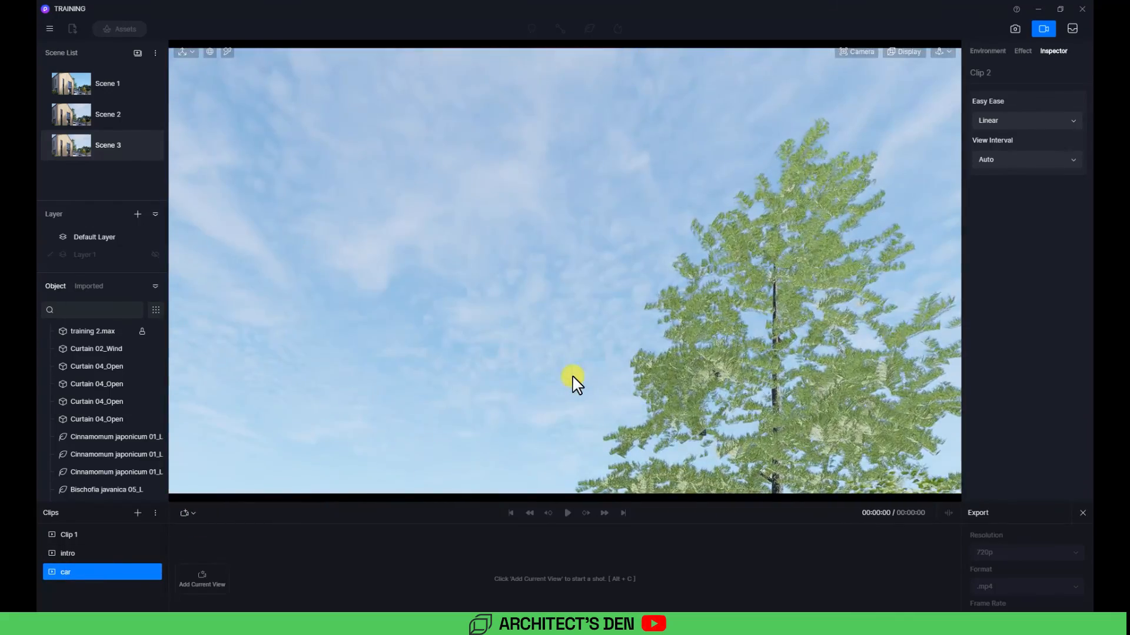
right_drag(739, 361, 850, 541)
key(s)
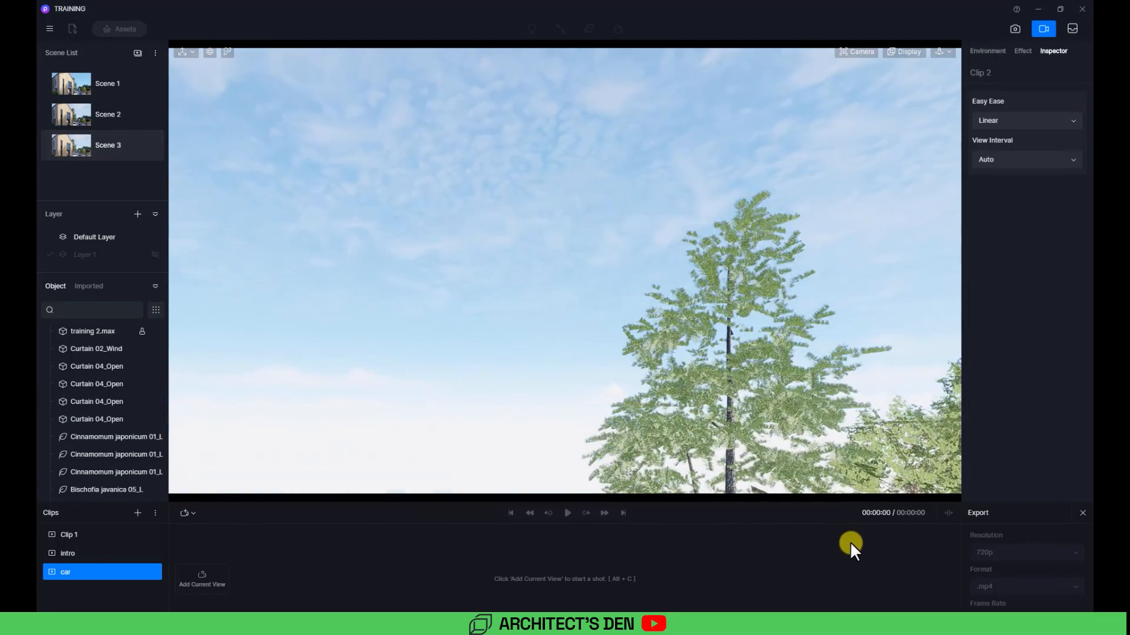
click(72, 147)
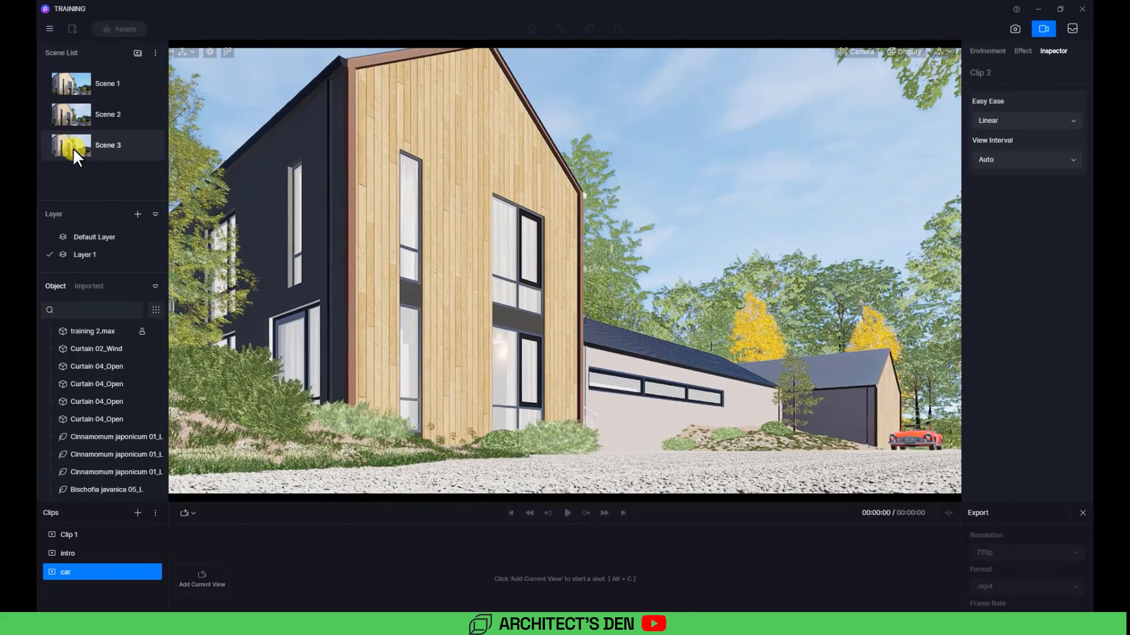
click(155, 254)
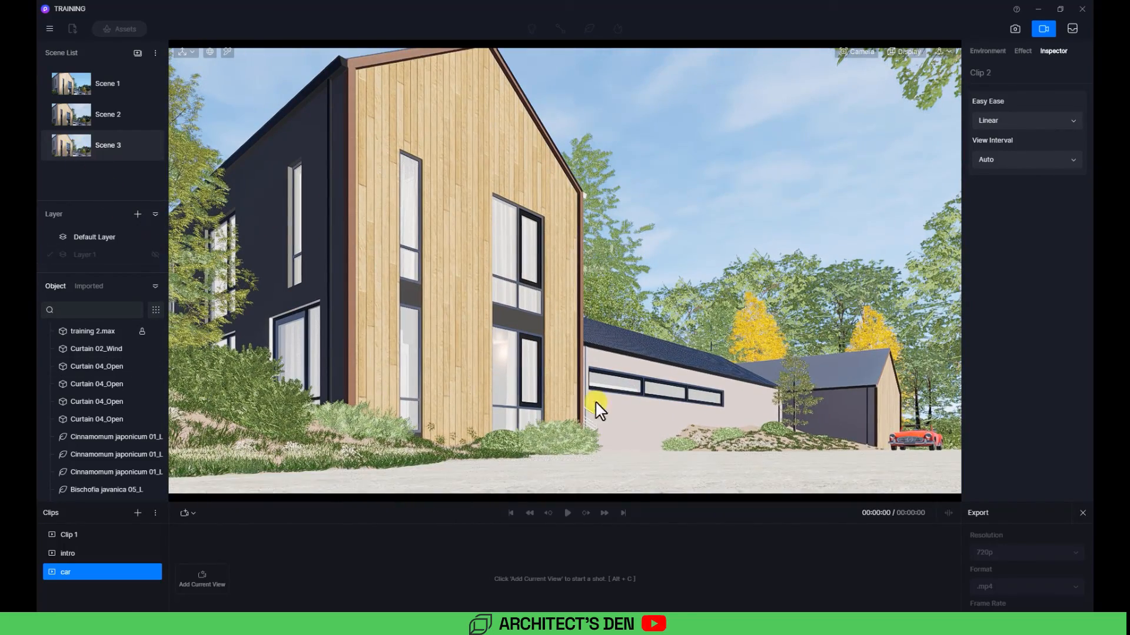
Step: Move the camera close to the red car's side and set the focal length to 35mm
scroll(687, 413, down, 3)
middle_drag(687, 414, 746, 565)
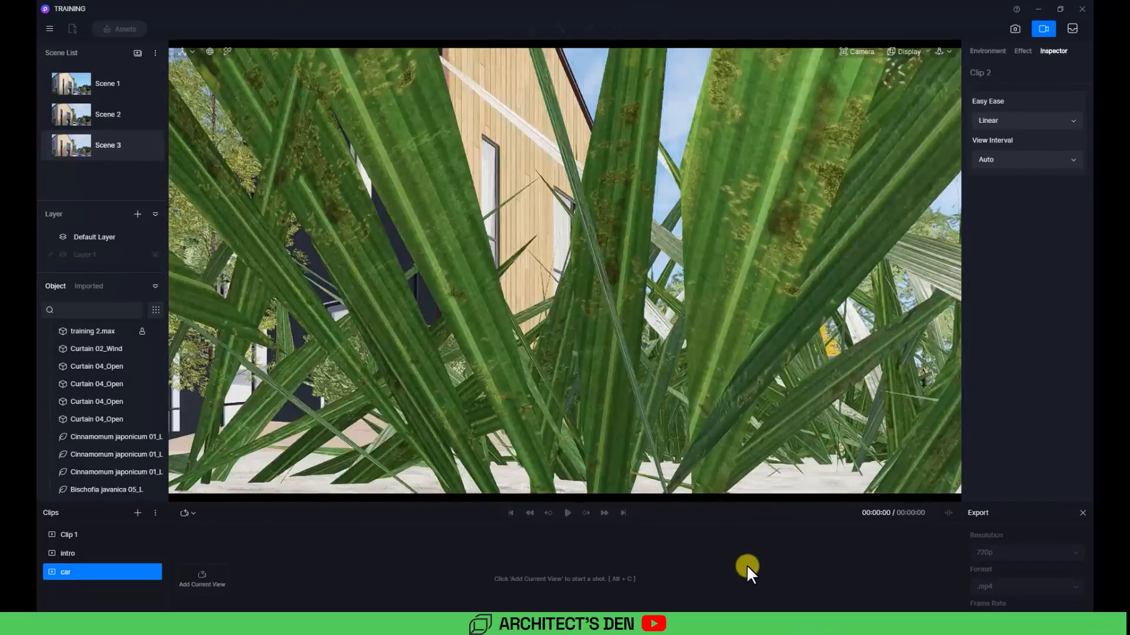
scroll(746, 563, down, 3)
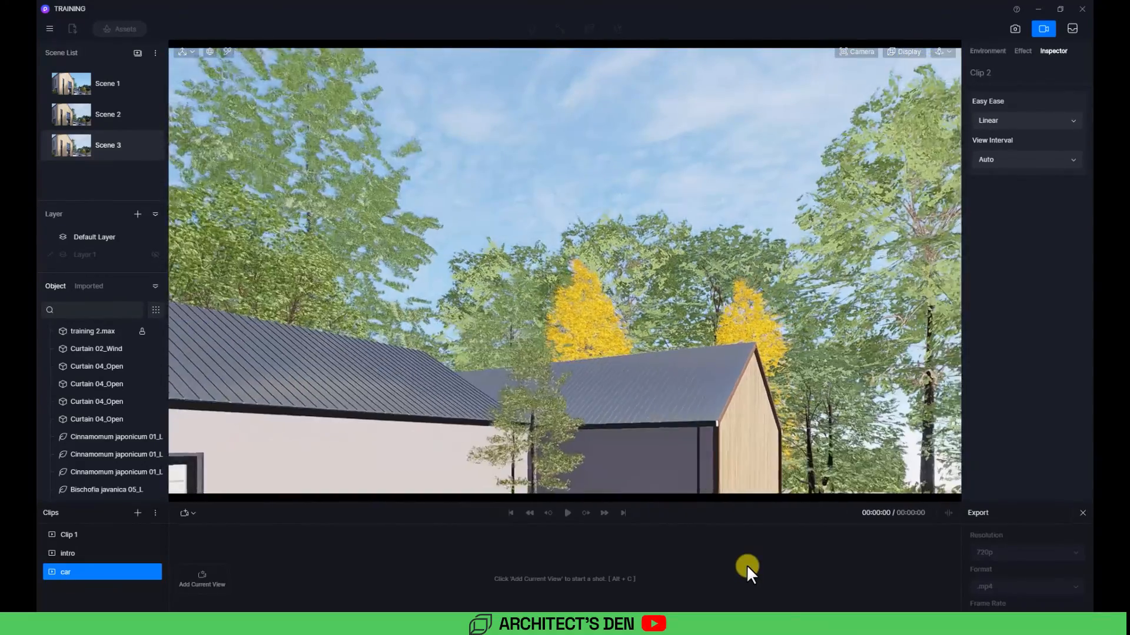
scroll(746, 563, down, 2)
click(912, 54)
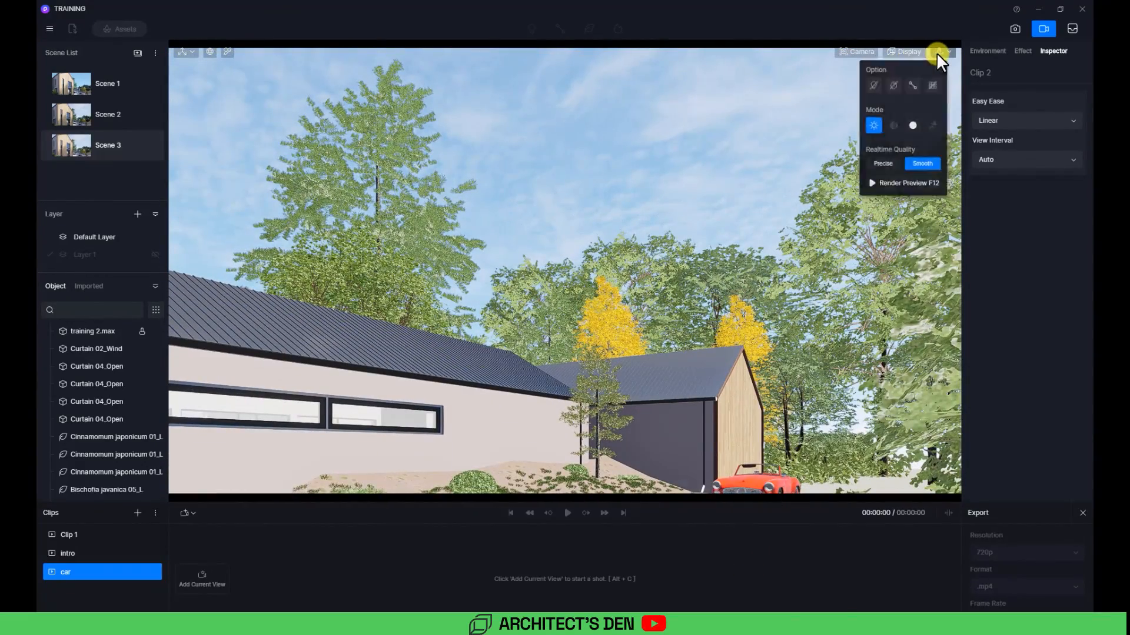
click(938, 52)
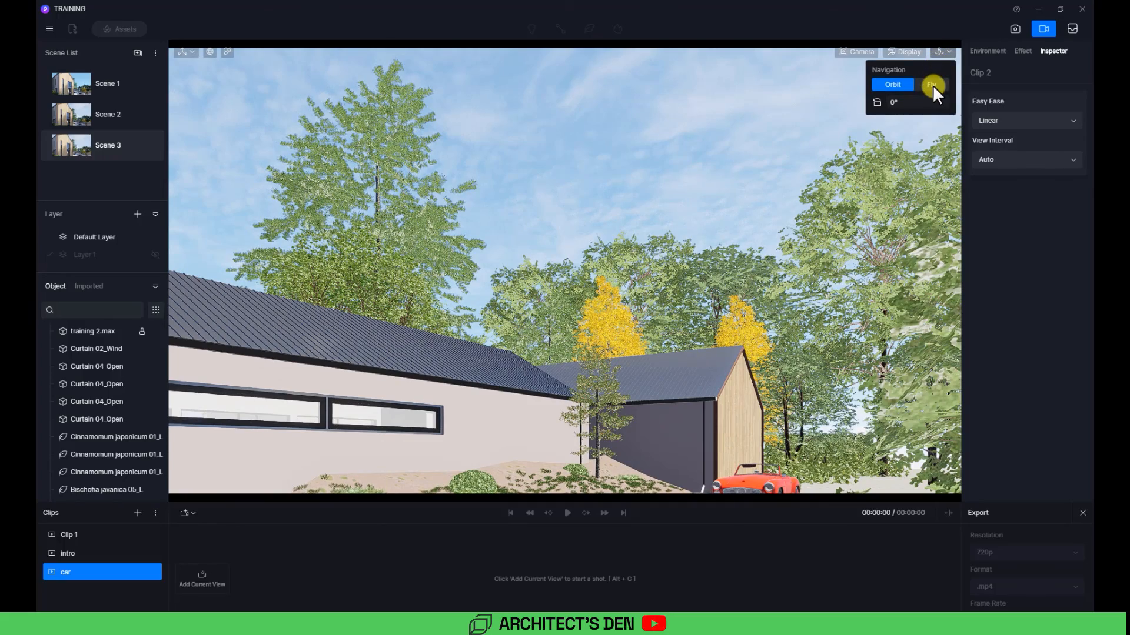
click(932, 84)
key(w)
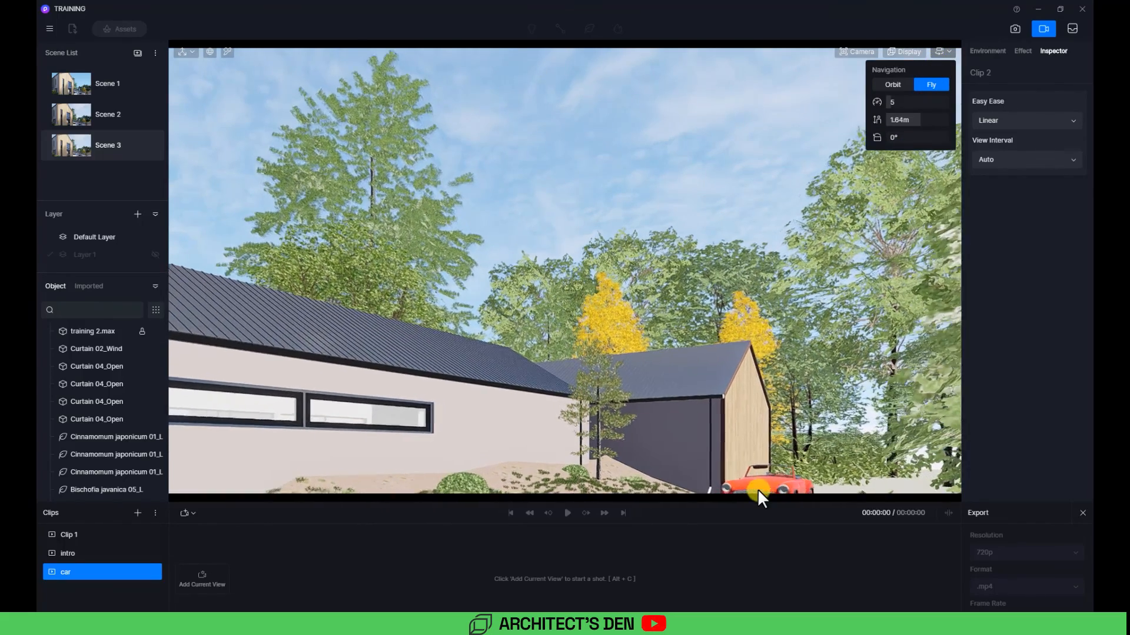
right_drag(627, 365, 747, 424)
key(w)
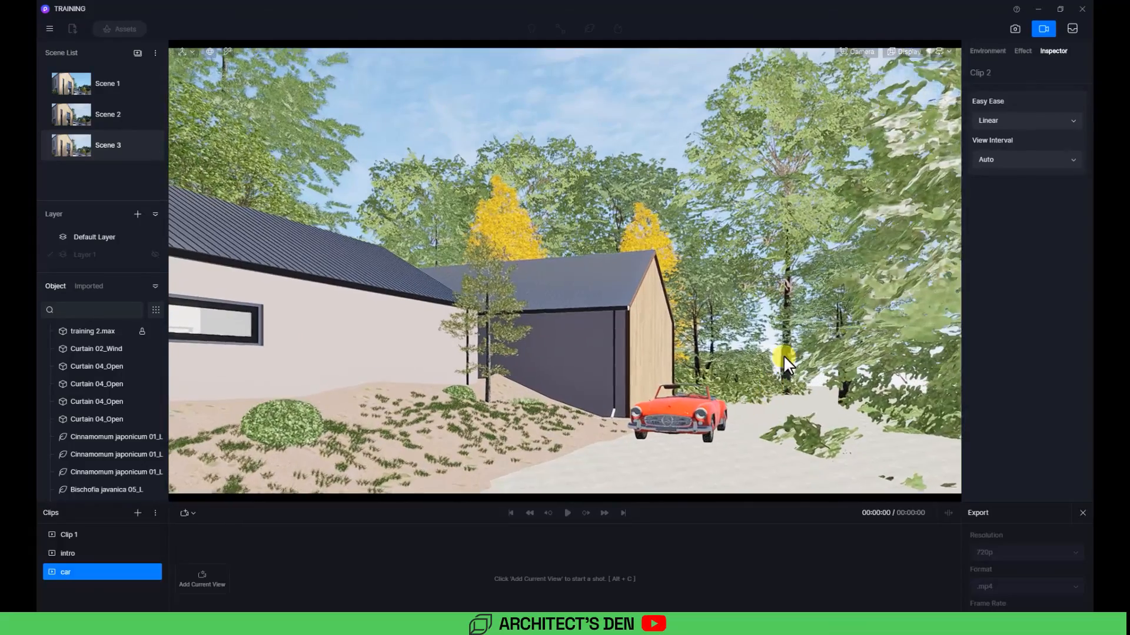
click(950, 53)
click(892, 84)
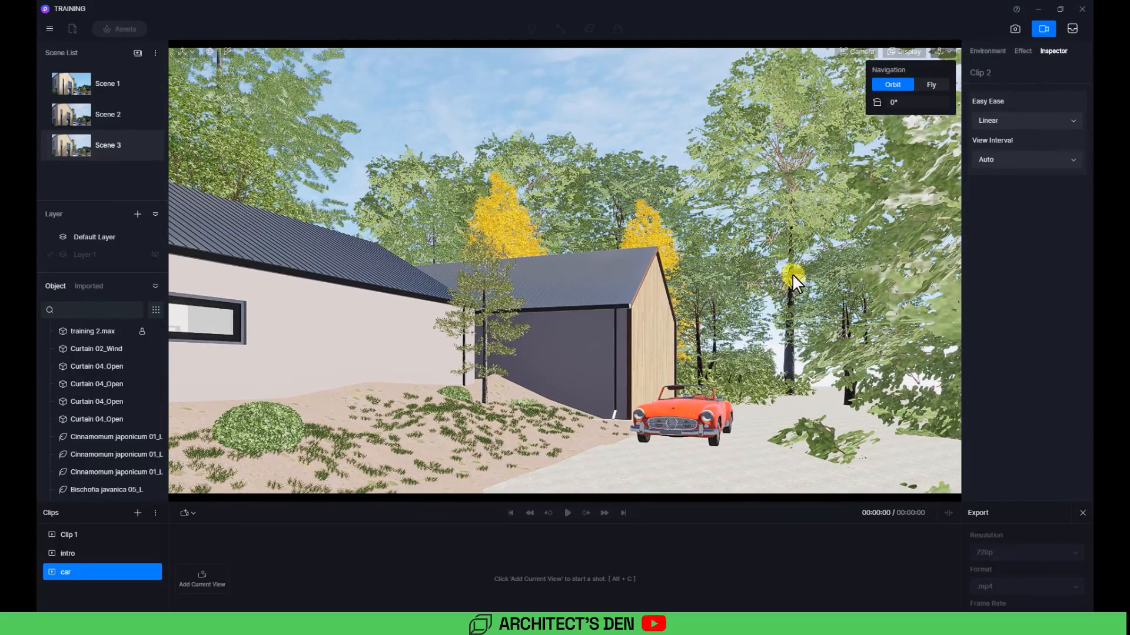
scroll(712, 433, up, 5)
right_drag(708, 423, 411, 415)
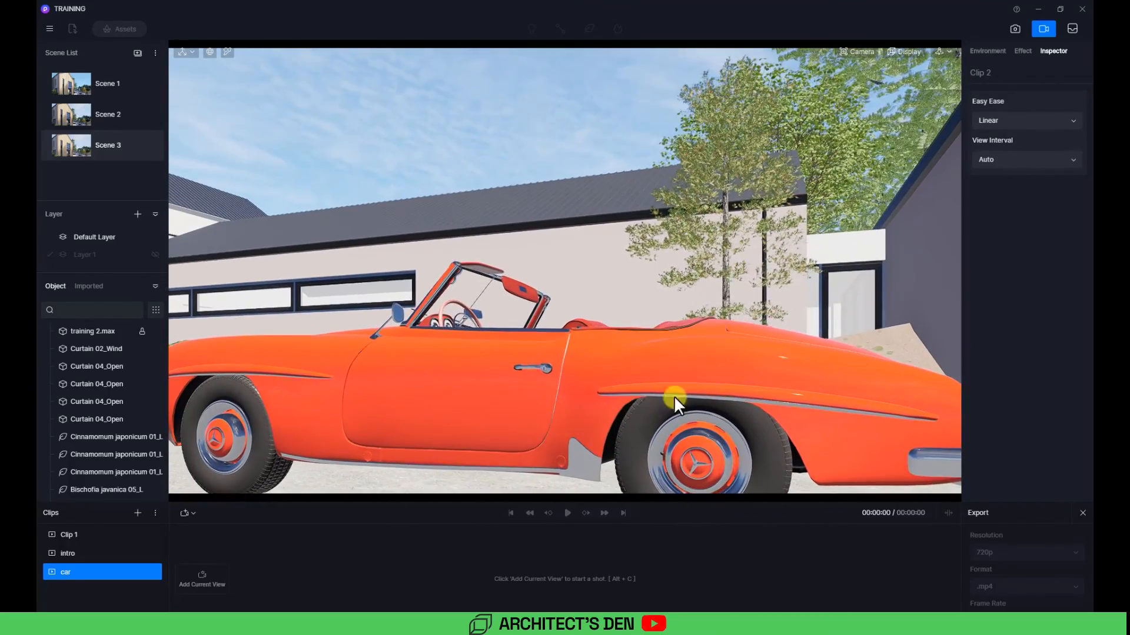
right_drag(674, 399, 365, 331)
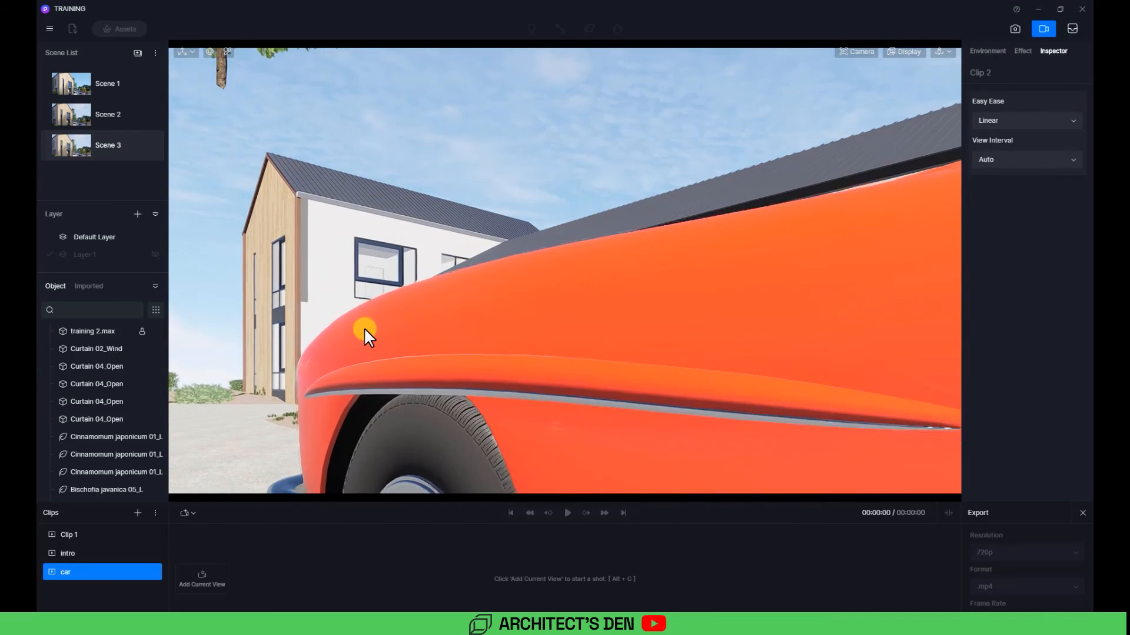
scroll(364, 327, down, 7)
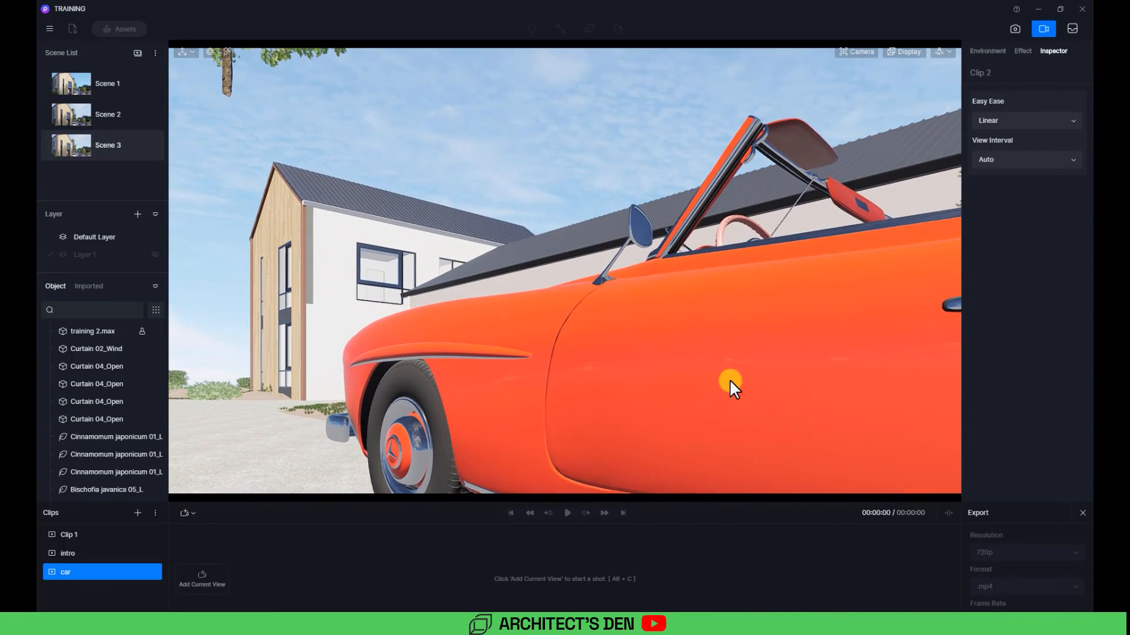
right_drag(729, 379, 831, 357)
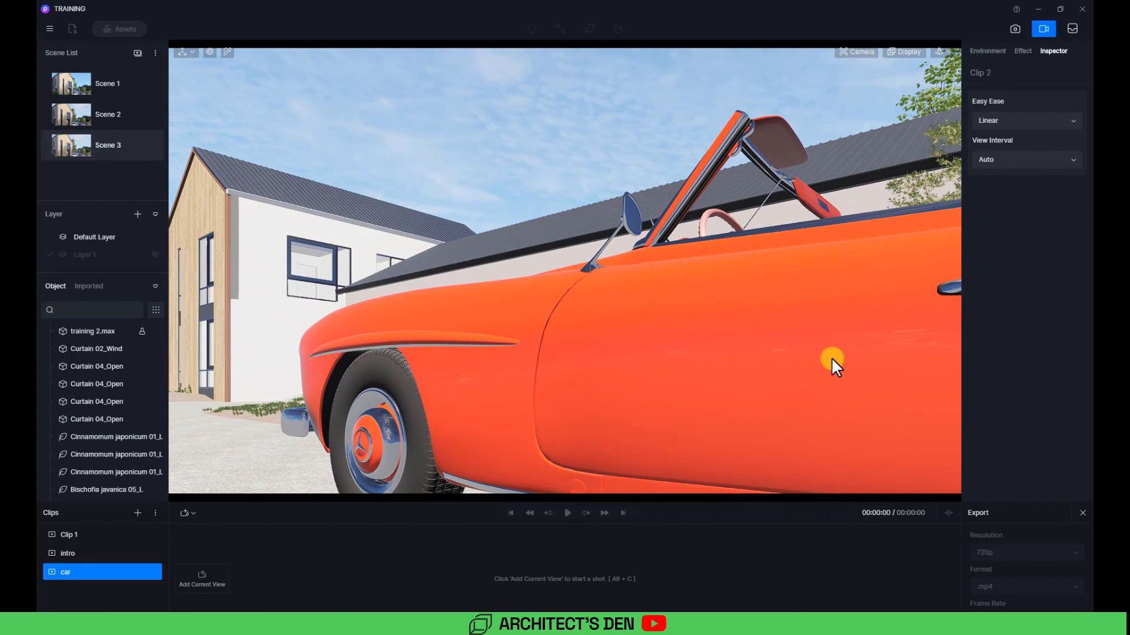
click(868, 51)
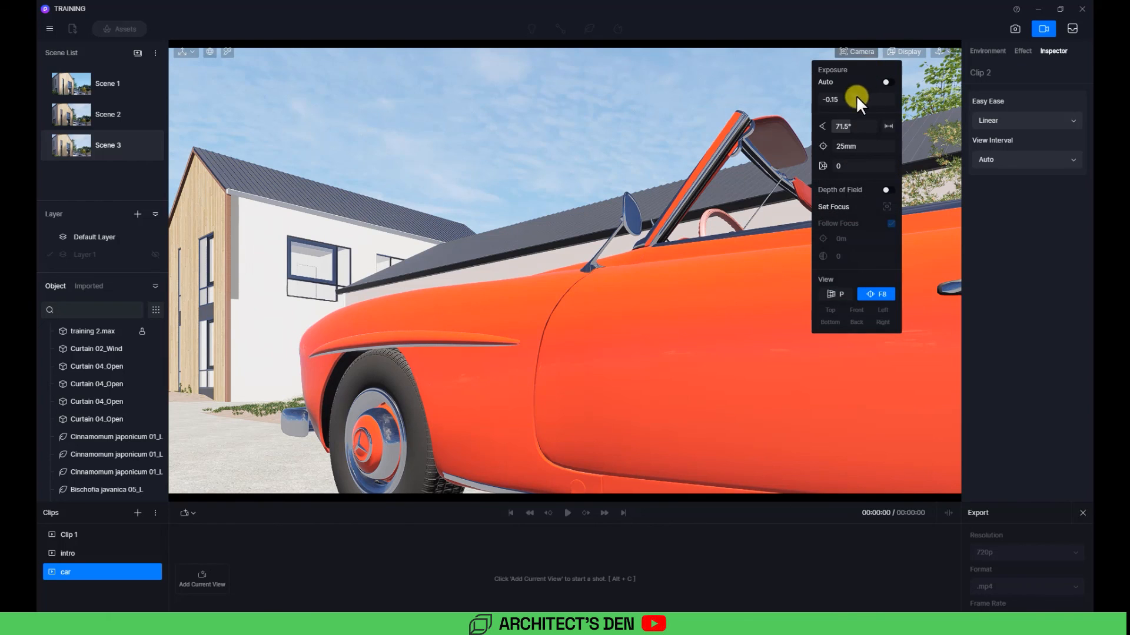
drag(846, 127, 848, 127)
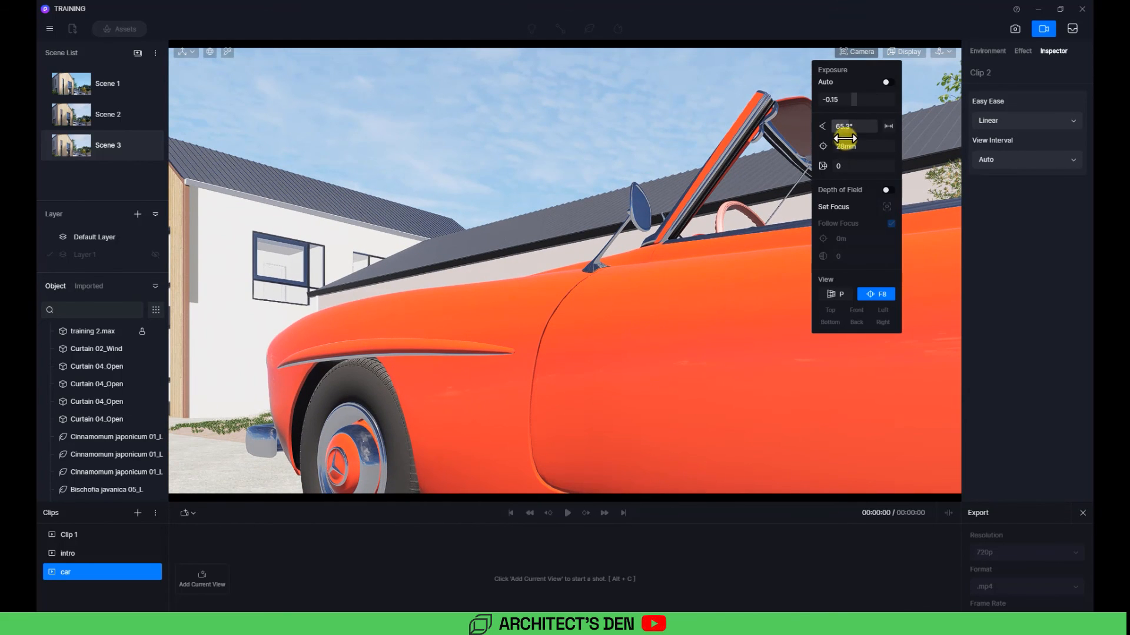
drag(845, 127, 847, 130)
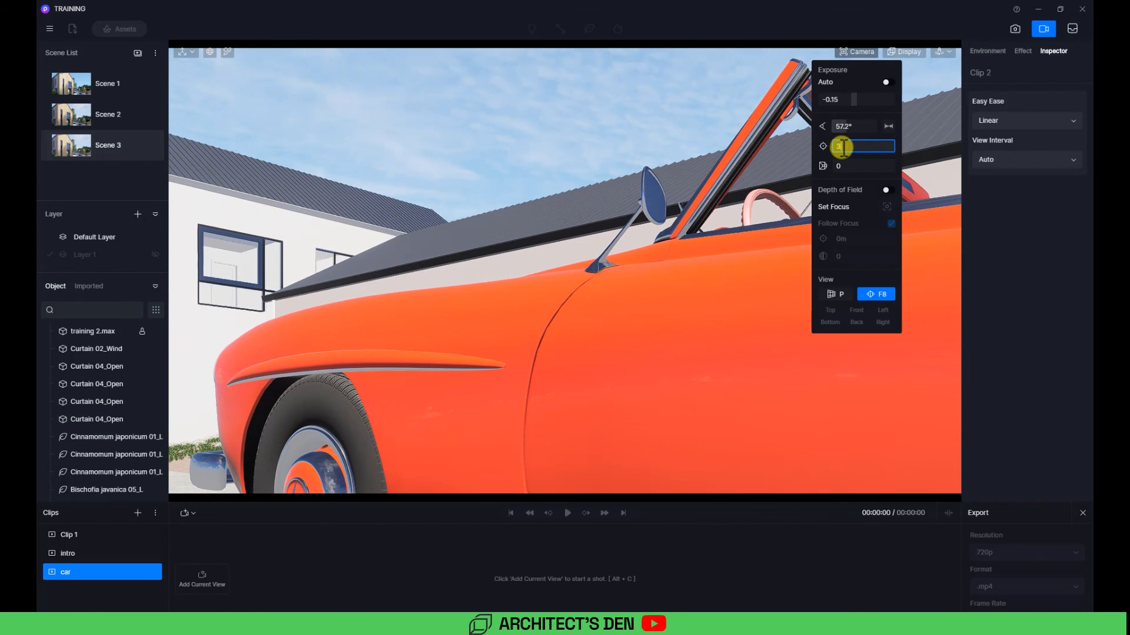
key(Return)
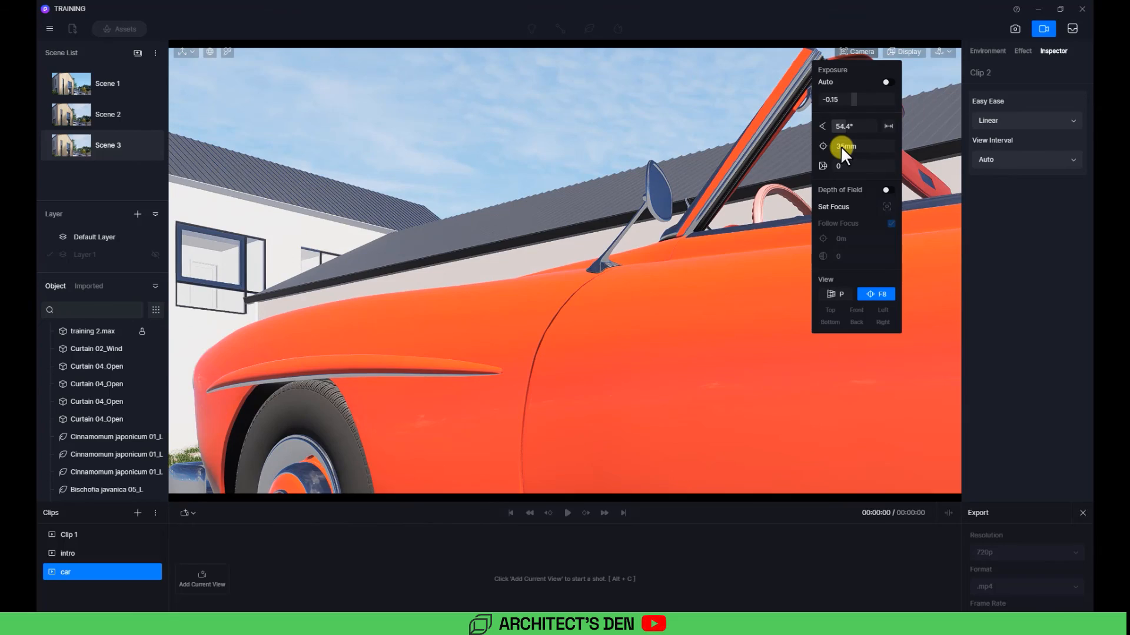
Step: Frame the side of the red car and add it as the first shot of the car clip
key(s)
key(d)
key(w)
key(w)
key(a)
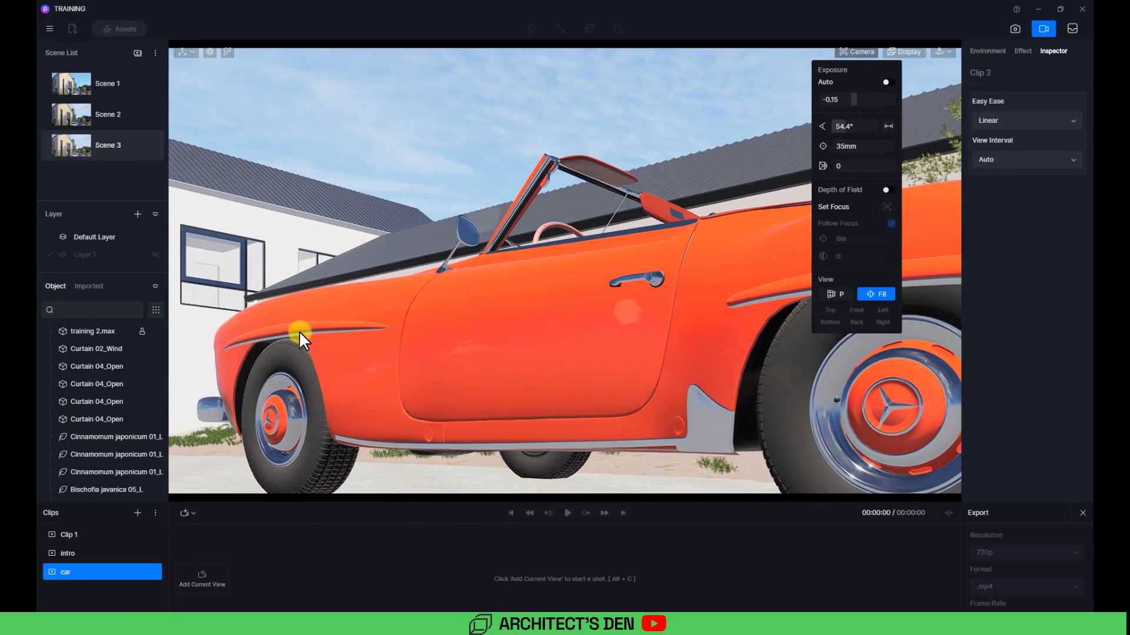
right_drag(299, 330, 477, 347)
middle_drag(477, 343, 480, 363)
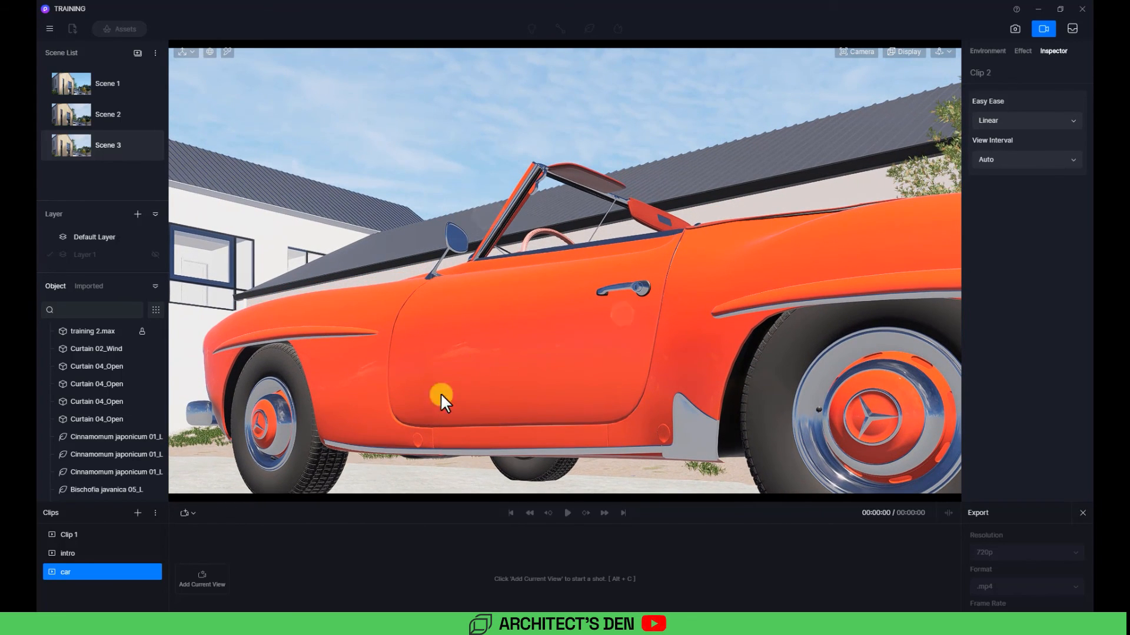
click(206, 585)
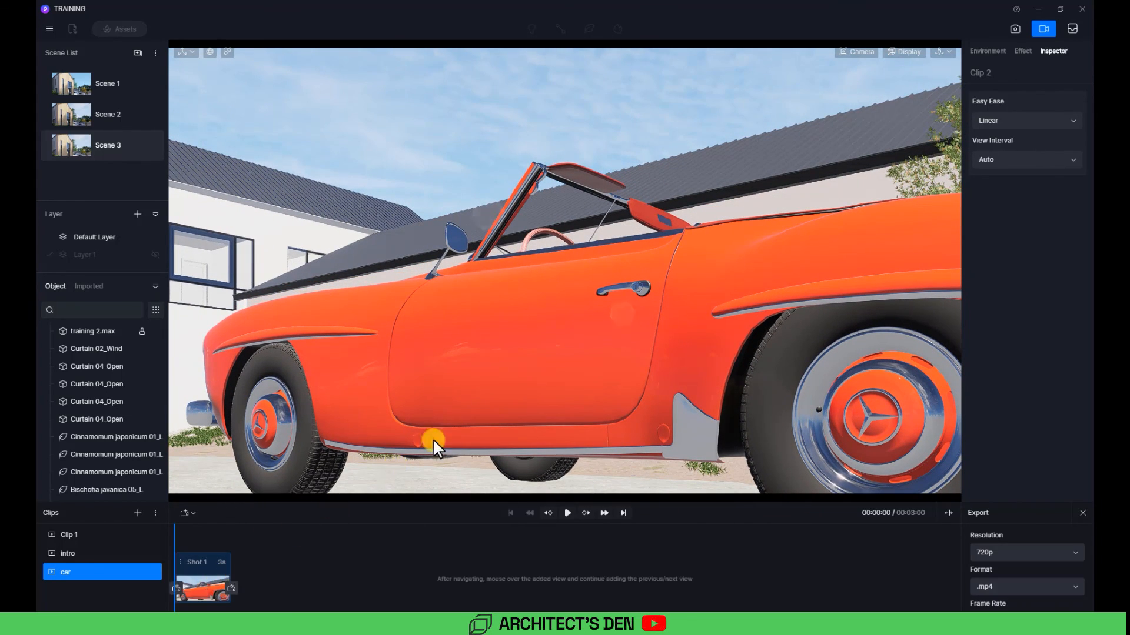
Step: Move further along the car, add a second shot, and play the clip preview
right_drag(539, 369, 288, 419)
scroll(203, 415, down, 1)
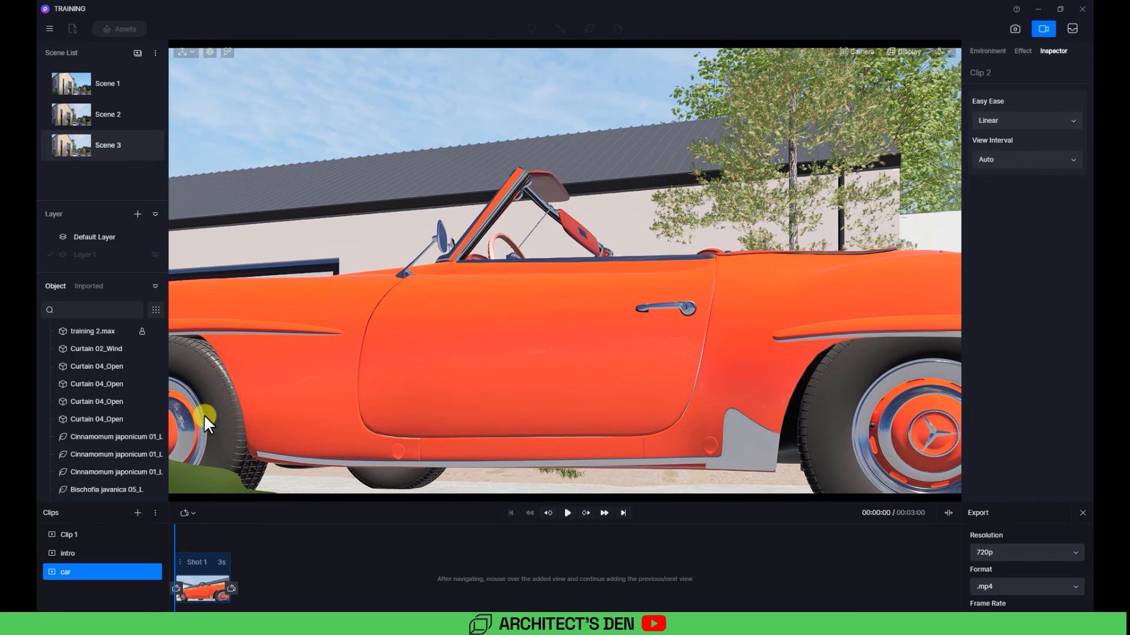
click(233, 589)
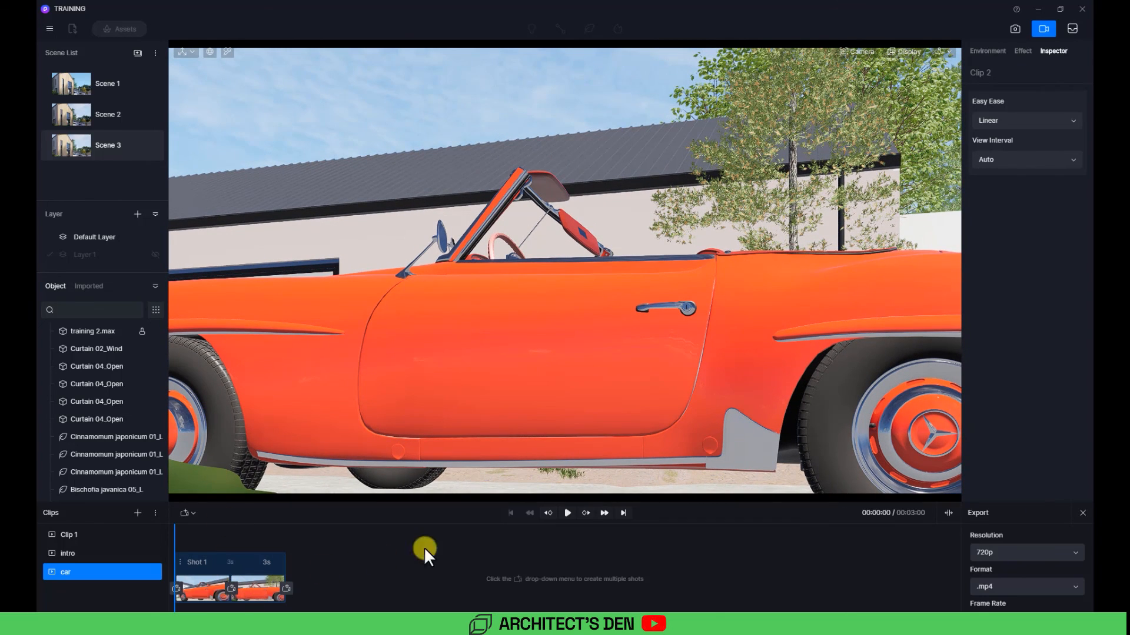
click(567, 513)
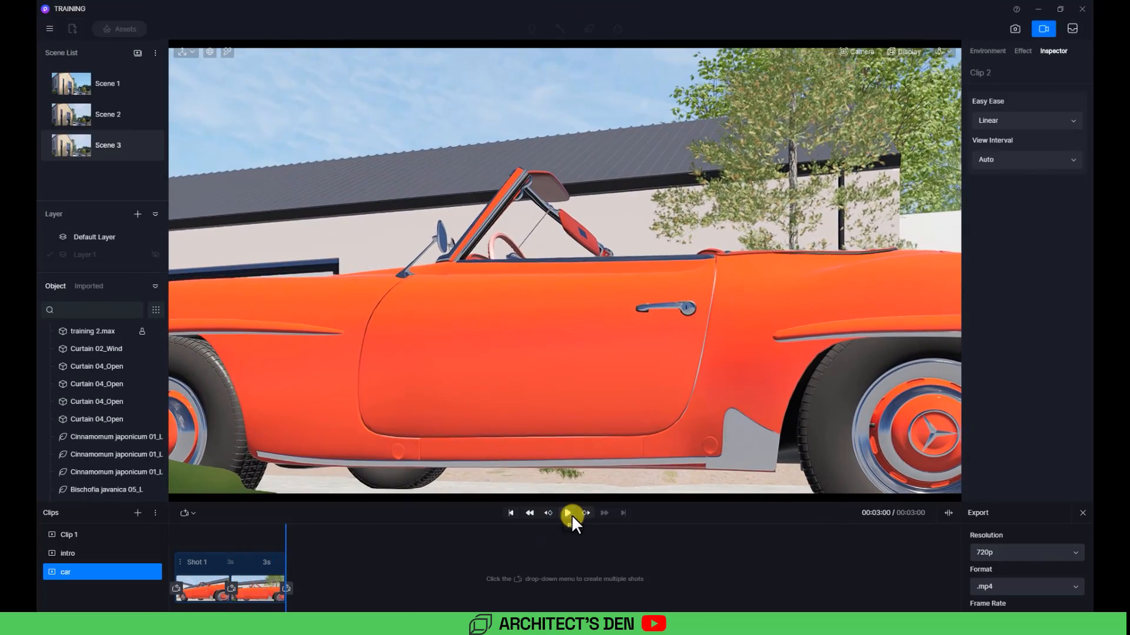
Step: Add a third and a fourth shot looking at the front of the red car
middle_drag(281, 347, 414, 442)
scroll(352, 456, up, 8)
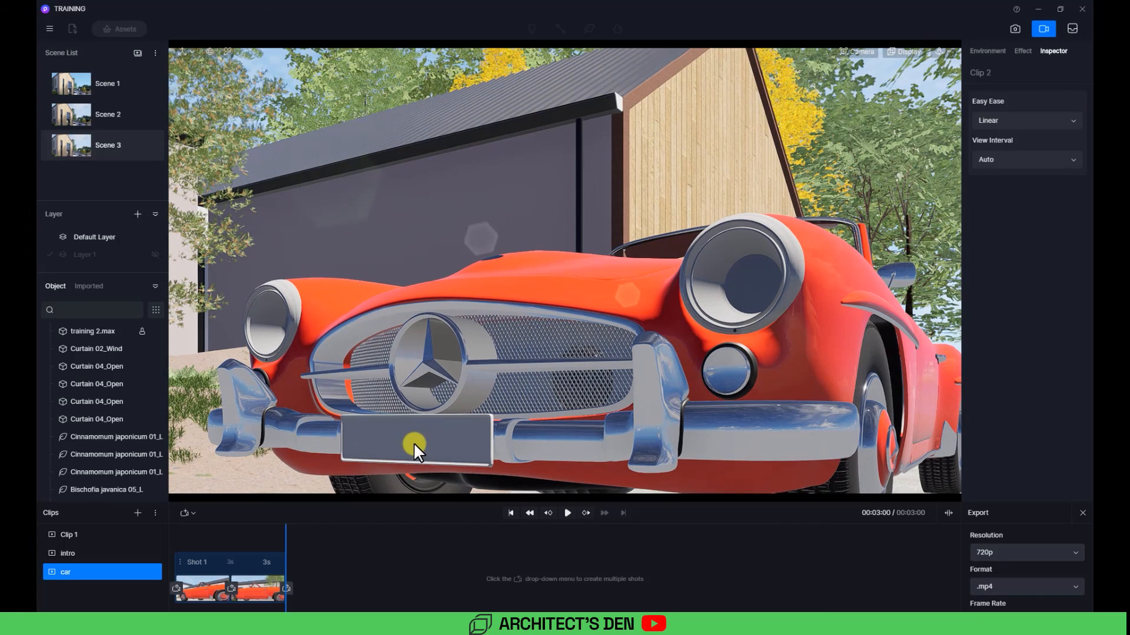
click(288, 587)
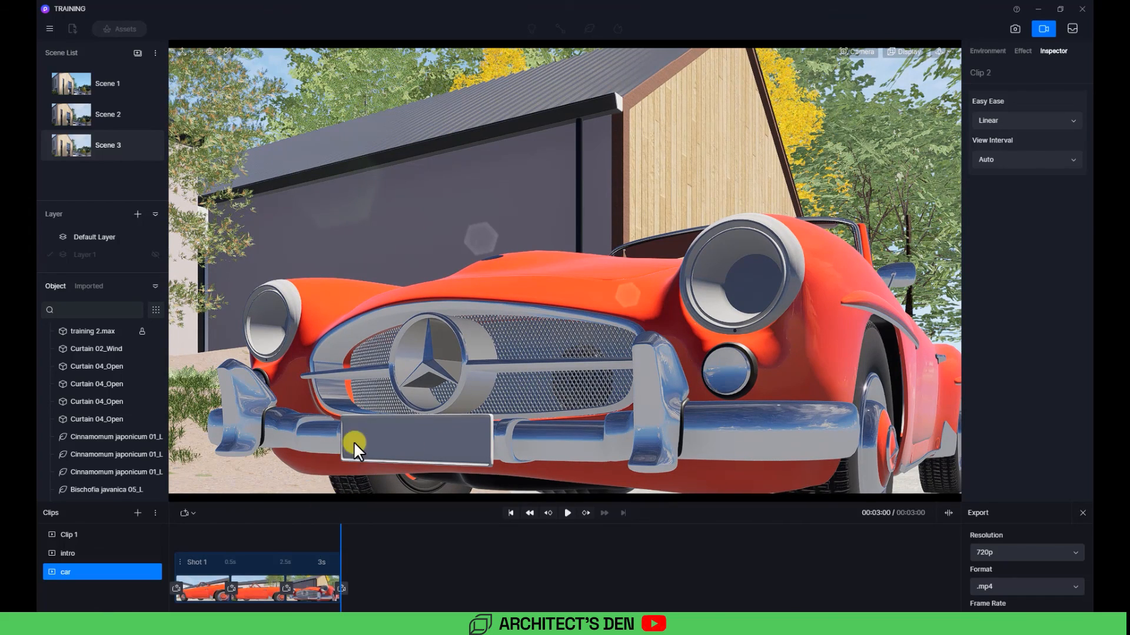
middle_drag(361, 434, 497, 393)
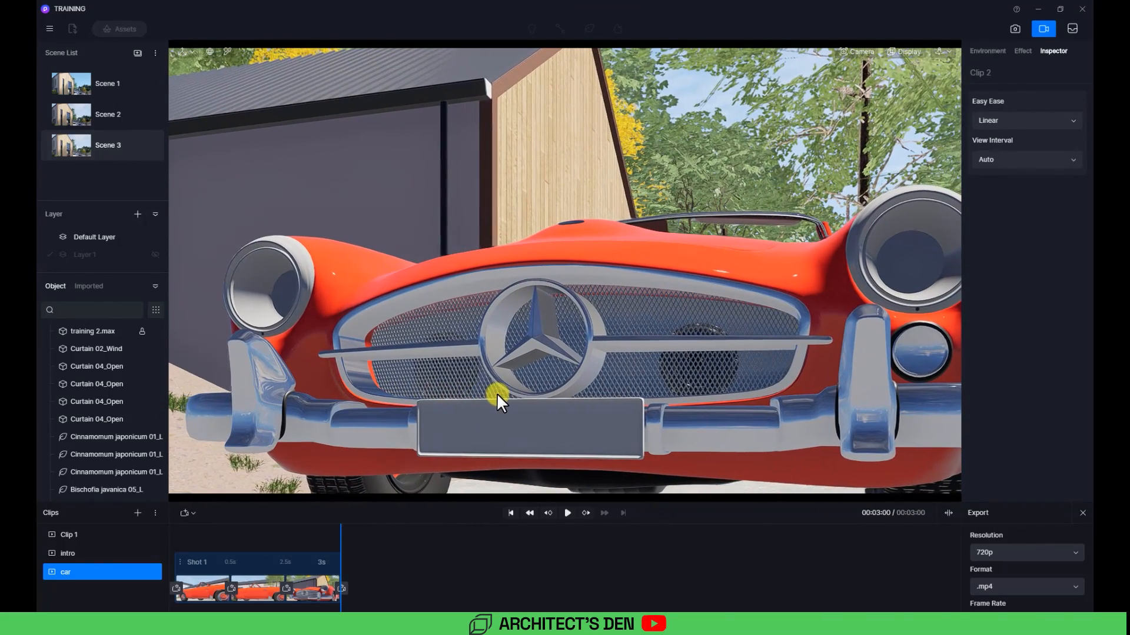
click(346, 590)
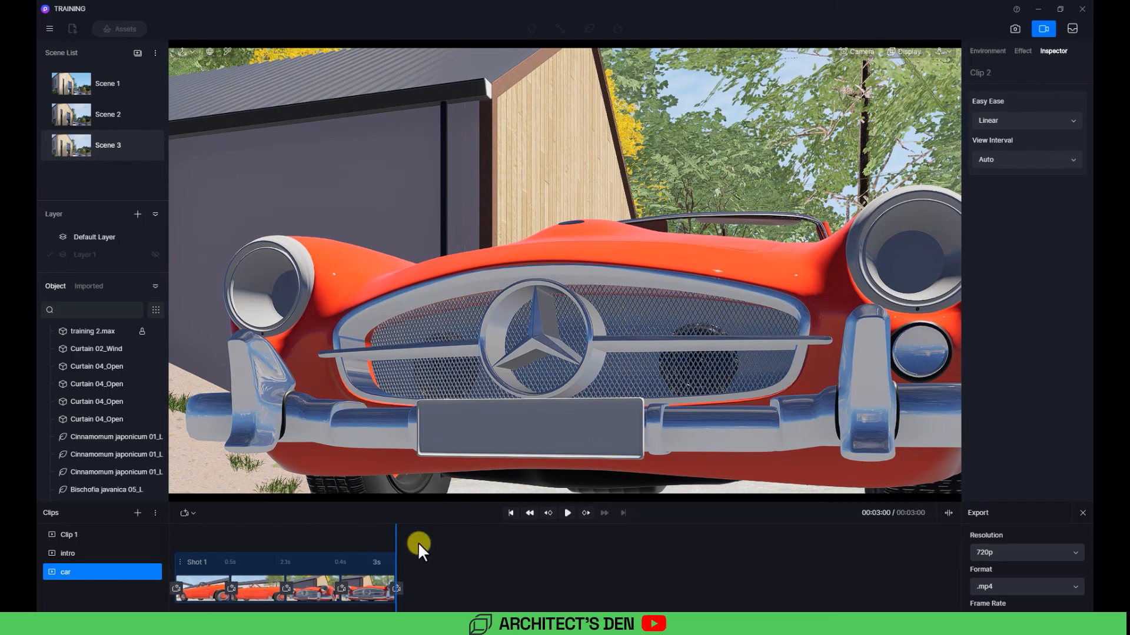
Step: Set the clip's view interval to Custom and change two shot intervals to 4 s
click(1009, 157)
click(1005, 187)
click(235, 565)
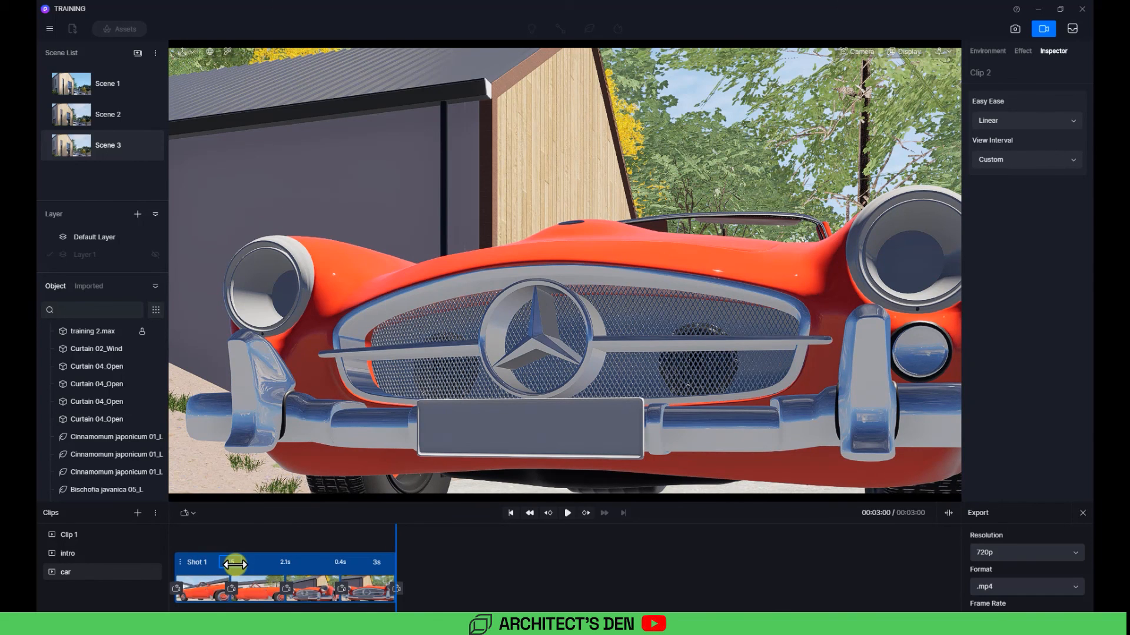
click(342, 564)
text(4s)
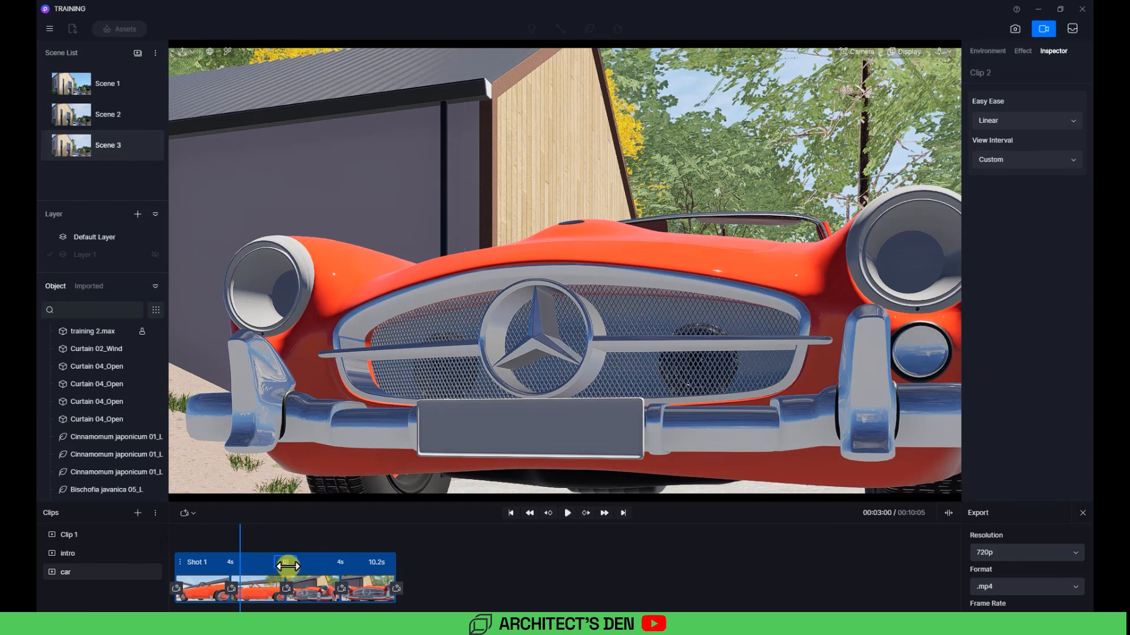
Step: Shorten the middle shot interval of the car clip and play the clip preview from the start
click(281, 527)
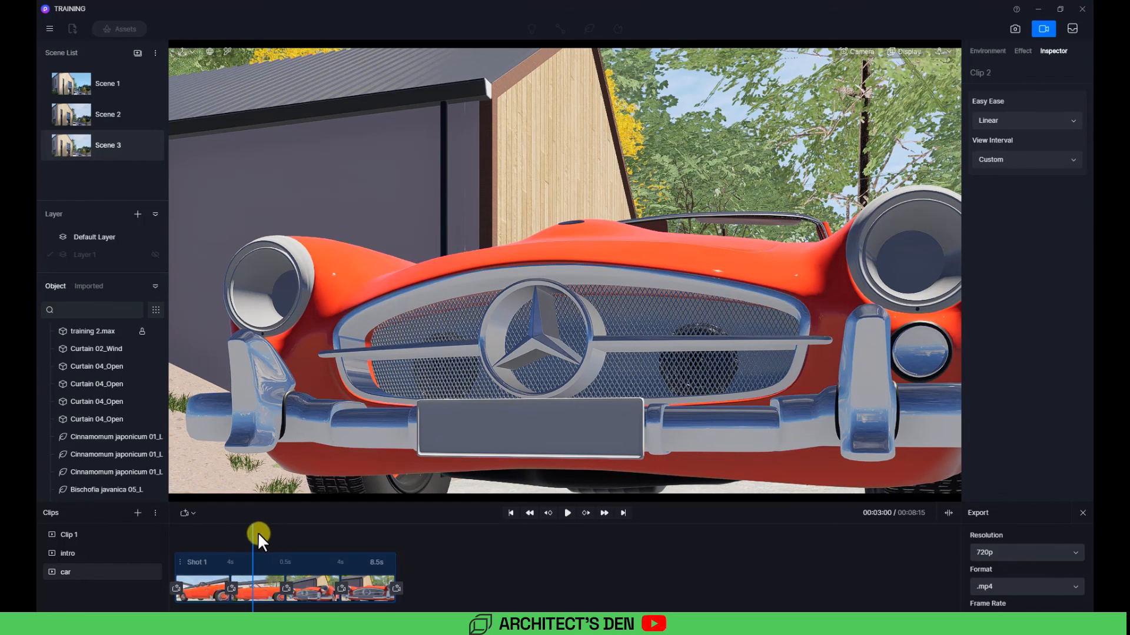
drag(258, 532, 134, 541)
click(568, 513)
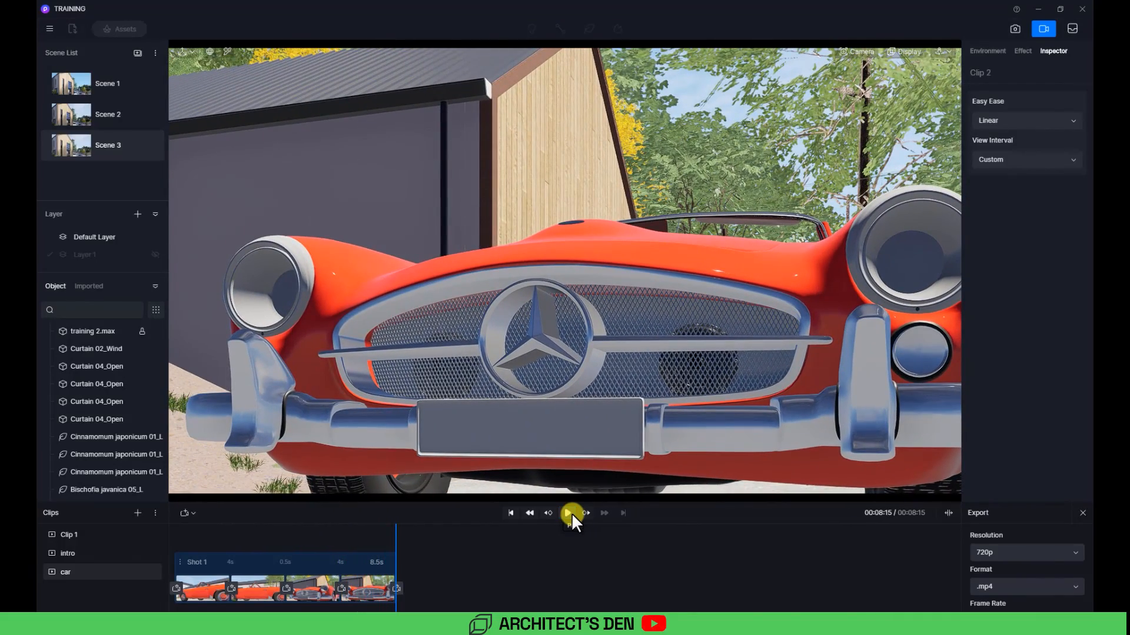
scroll(473, 457, down, 3)
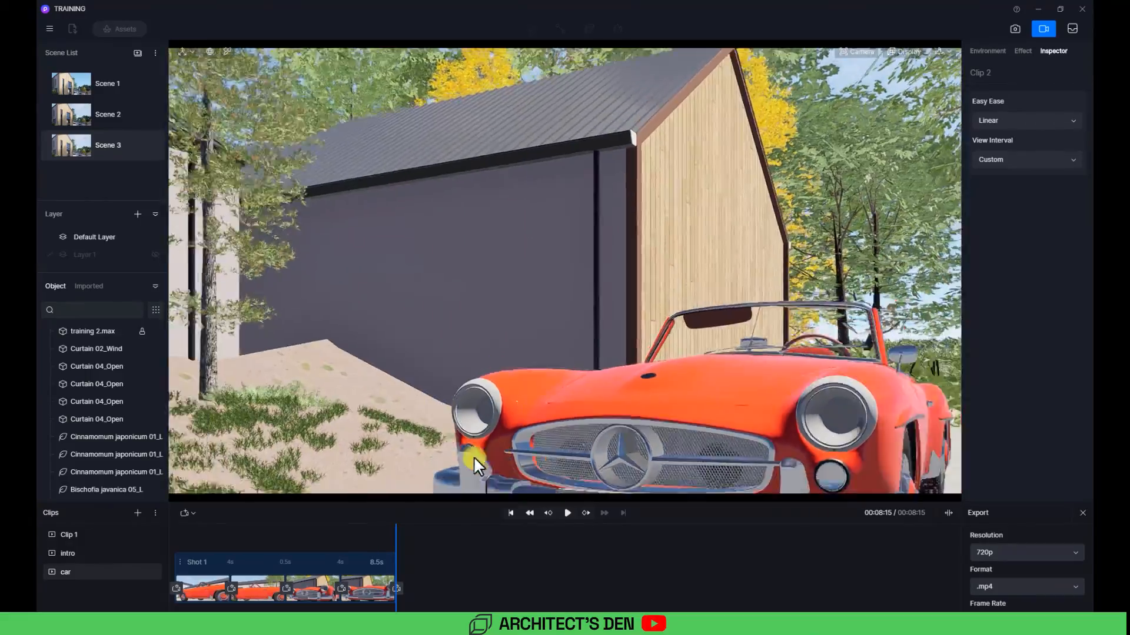
scroll(637, 395, down, 5)
scroll(737, 361, down, 5)
scroll(737, 362, down, 4)
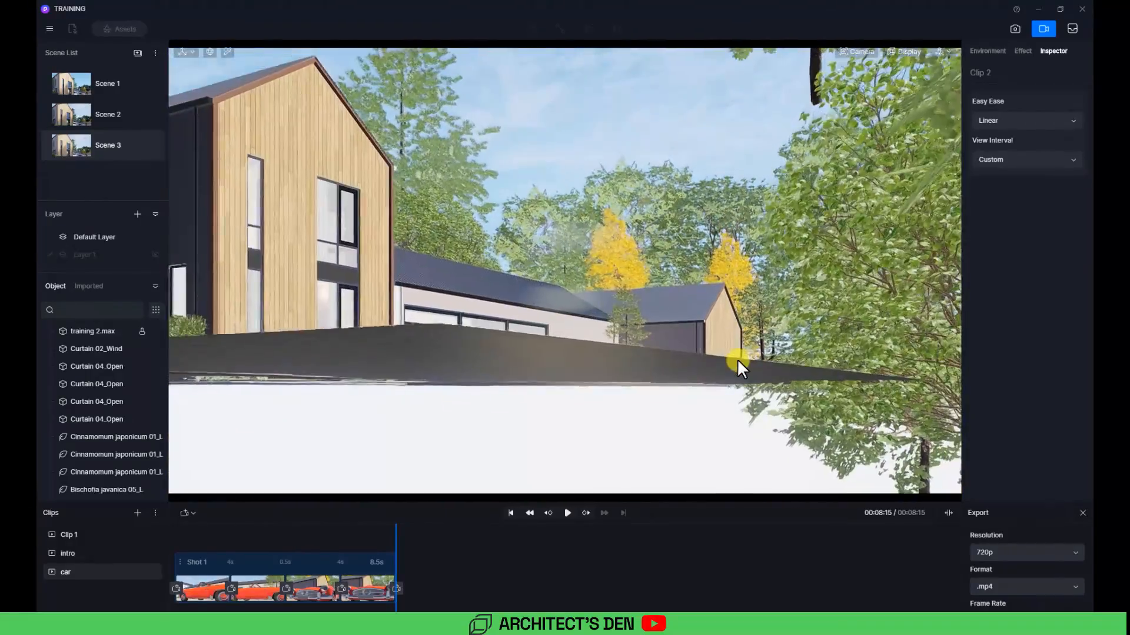
middle_drag(469, 292, 500, 395)
scroll(517, 391, down, 5)
scroll(521, 397, up, 10)
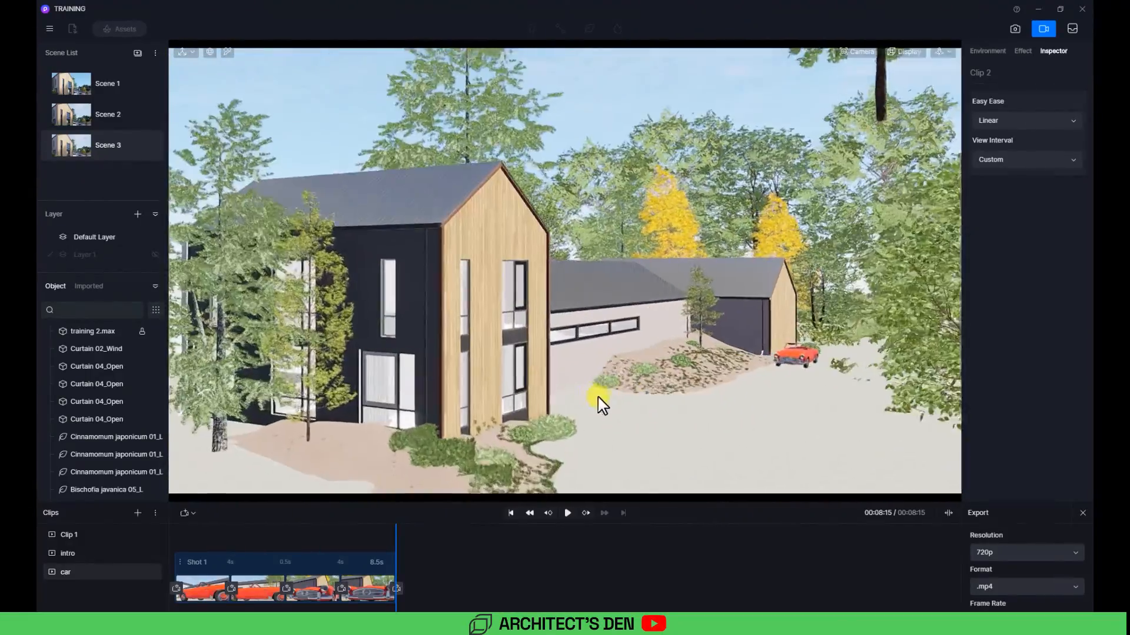
scroll(329, 424, up, 10)
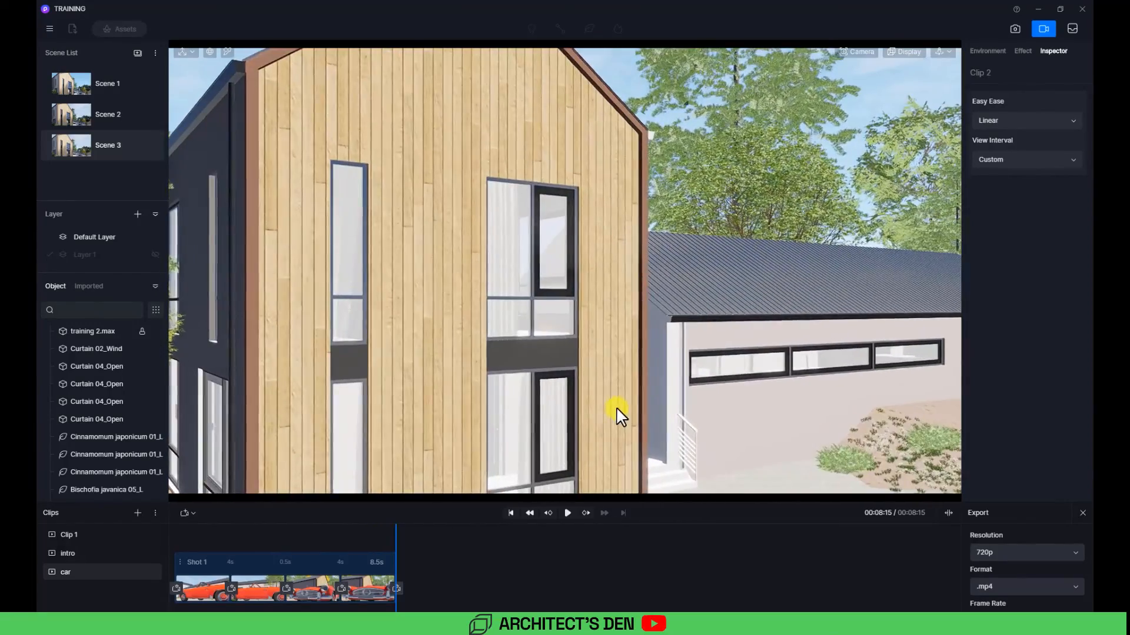
middle_drag(617, 408, 488, 452)
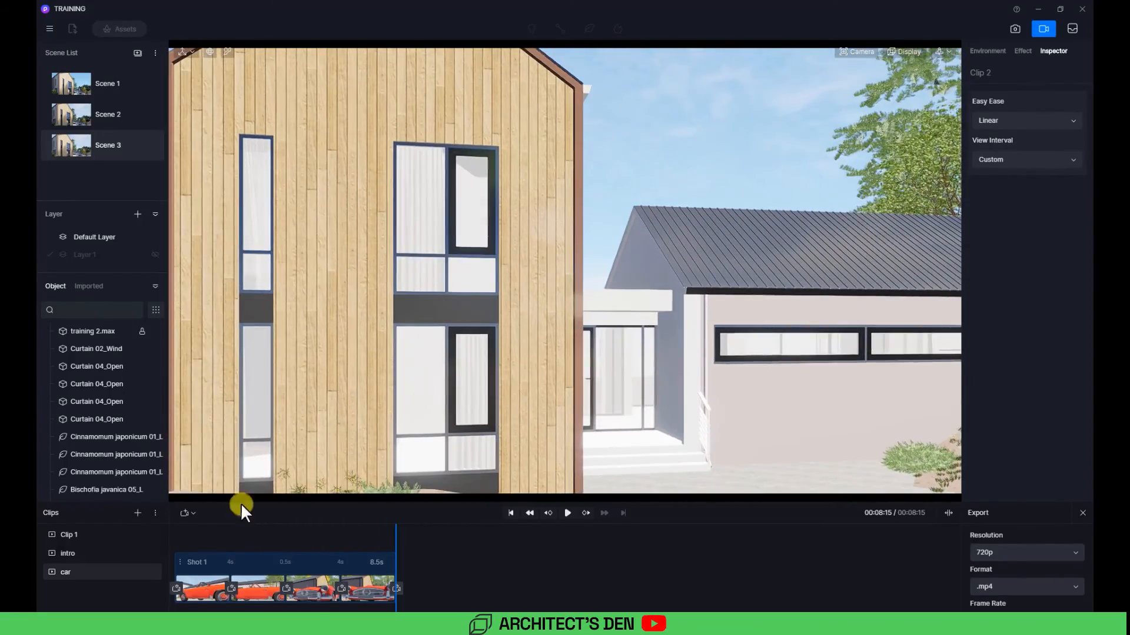
Step: Select the intro clip and set its export resolution to 1080p
click(88, 535)
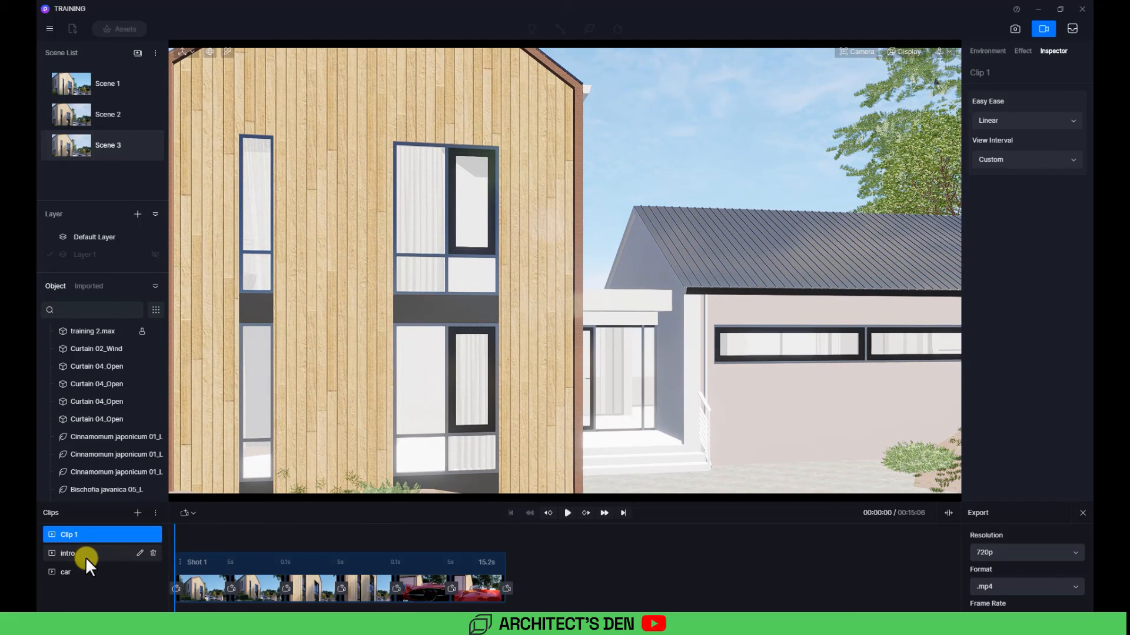
click(86, 557)
click(91, 571)
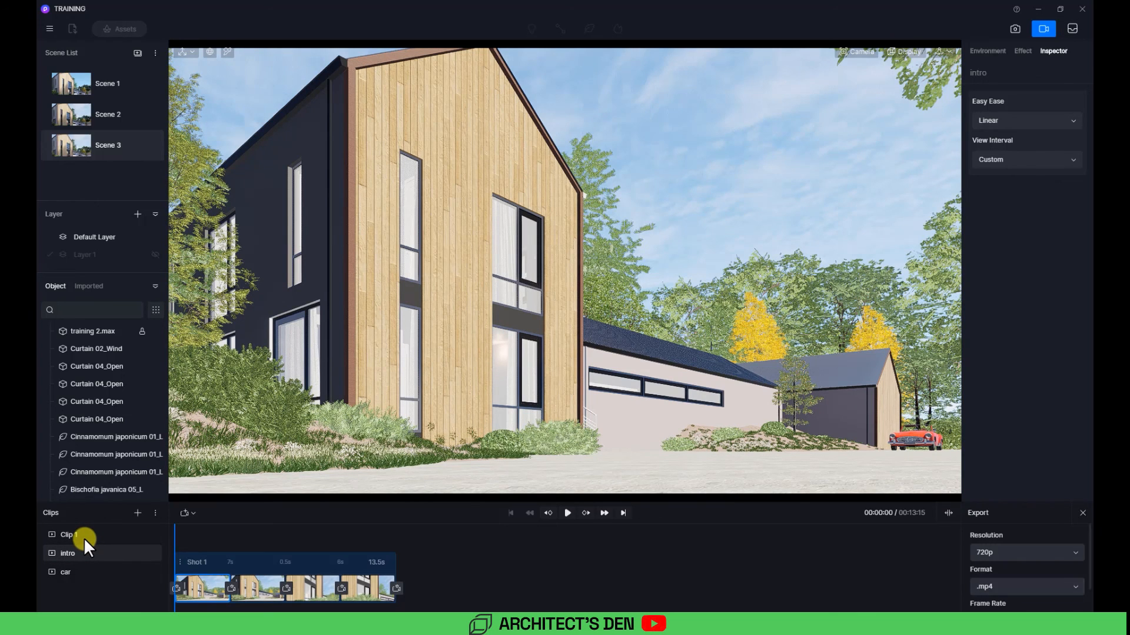
click(1001, 552)
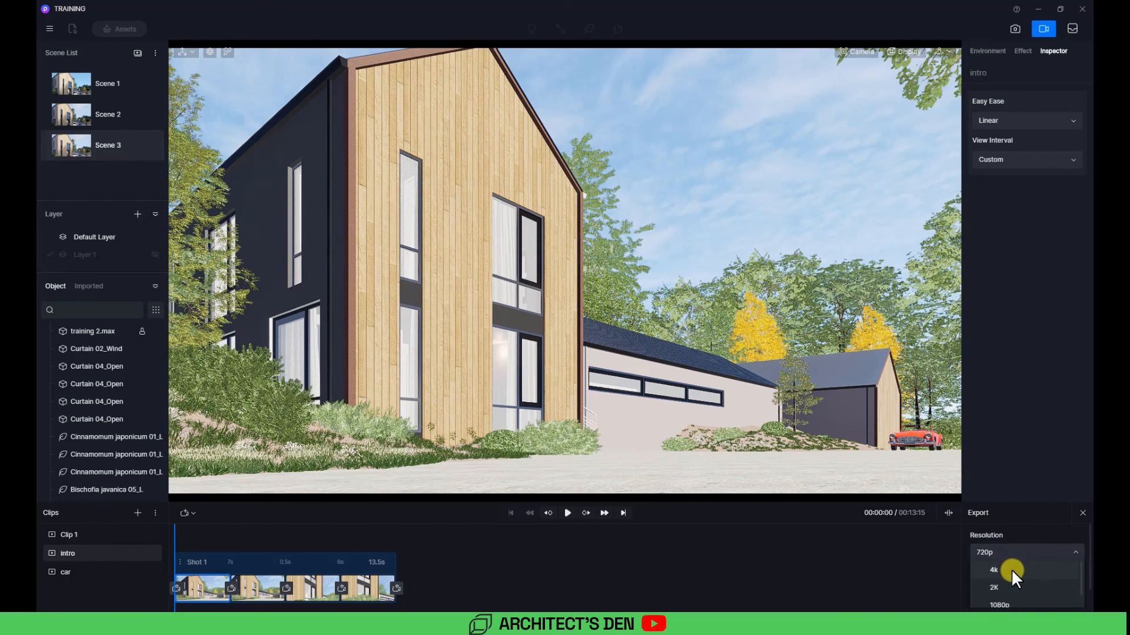
scroll(1011, 569, down, 2)
scroll(1011, 570, down, 1)
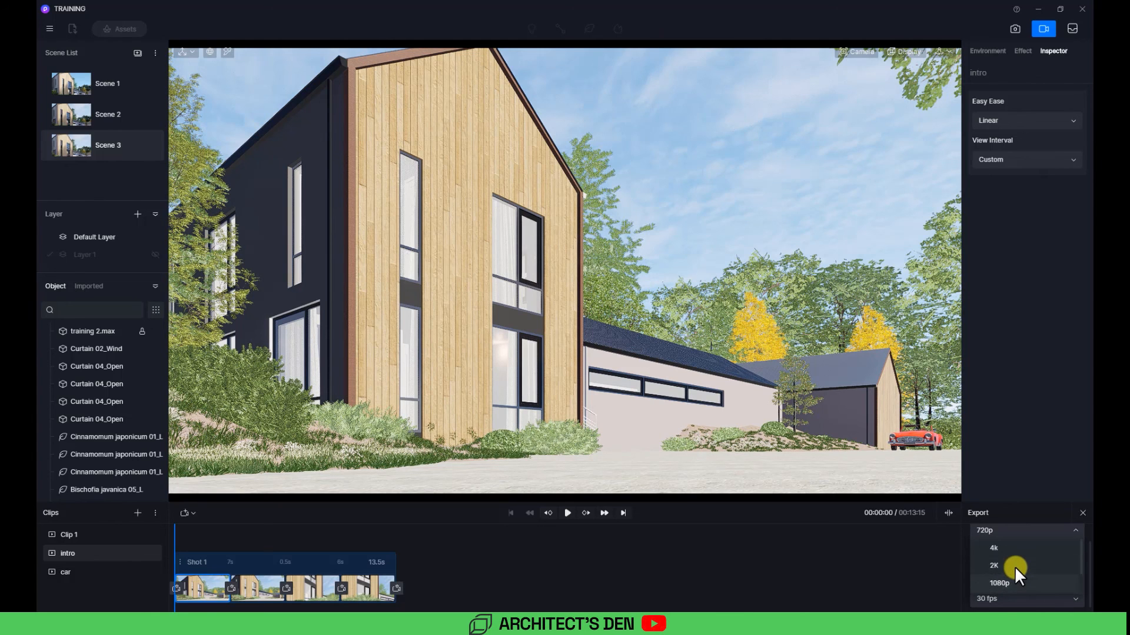
click(1013, 579)
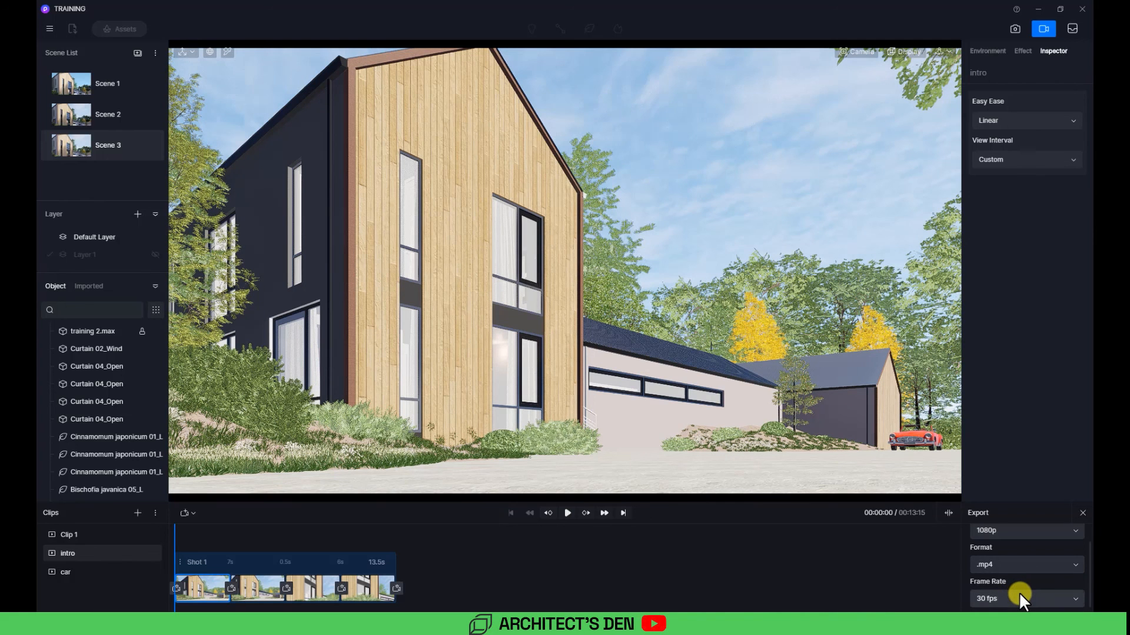
Step: Add Clip 1, the intro clip and the car clip to the render queue
click(69, 534)
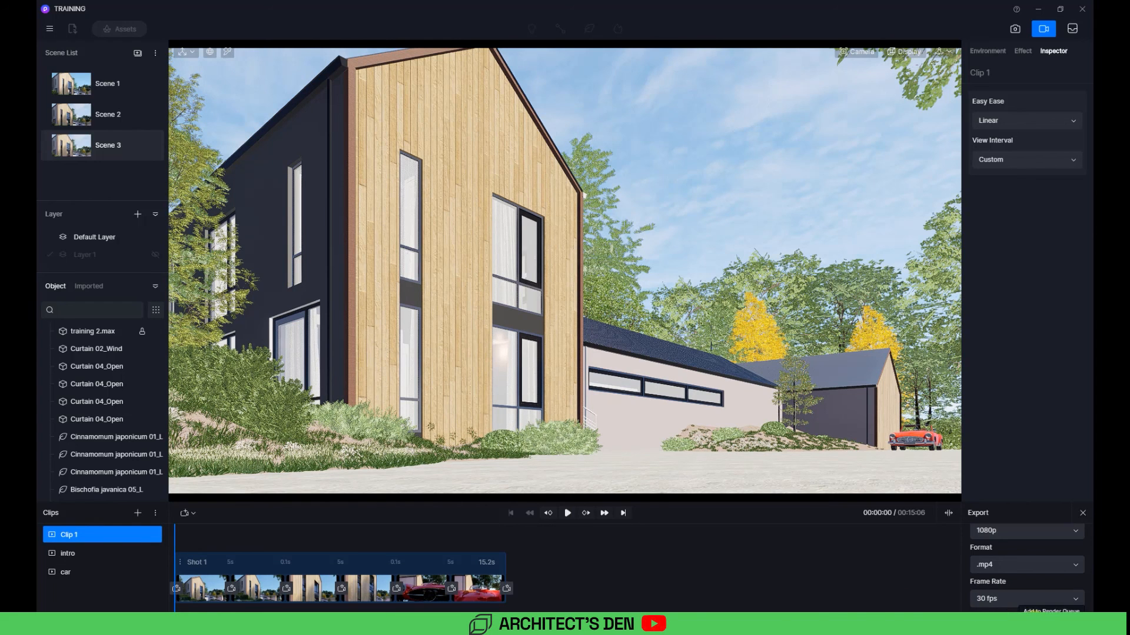
click(133, 546)
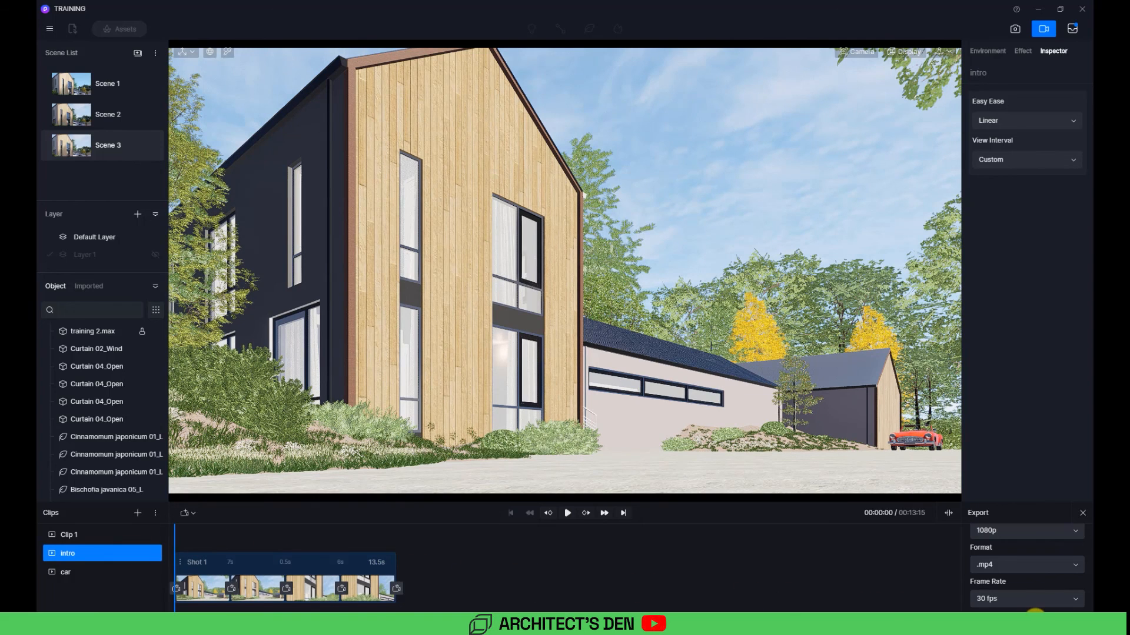
click(1071, 622)
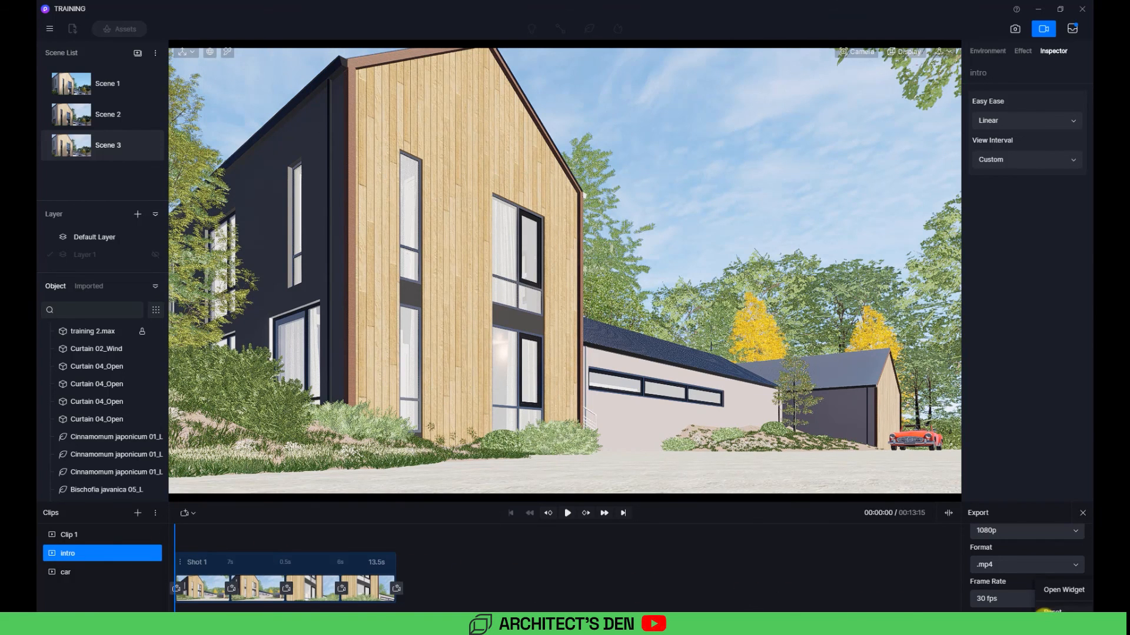
click(876, 609)
click(65, 572)
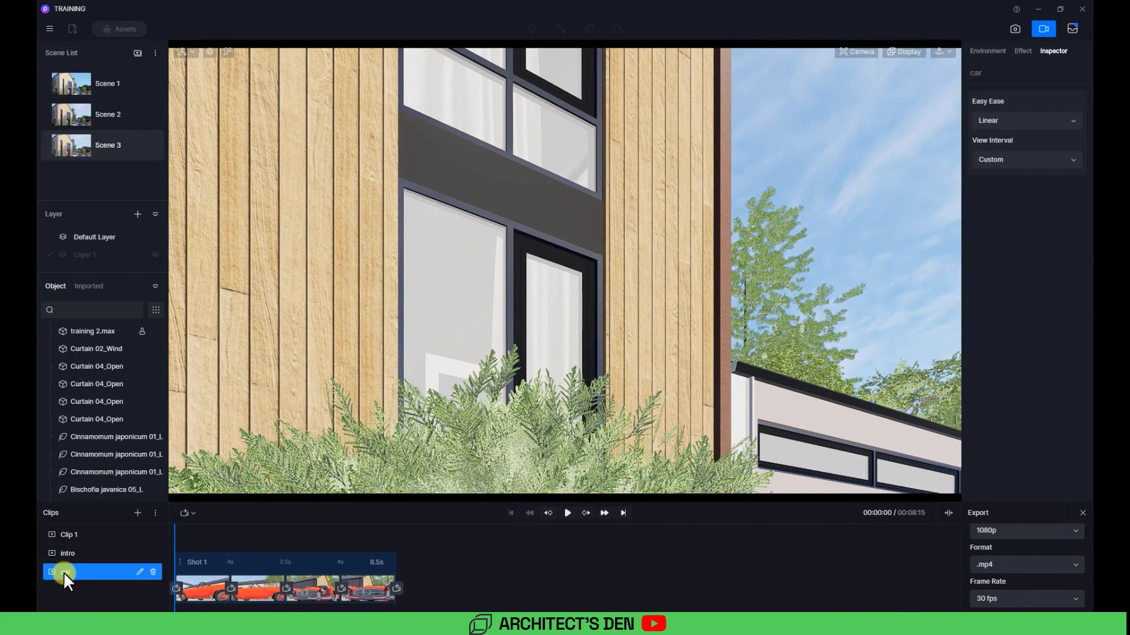
click(1028, 623)
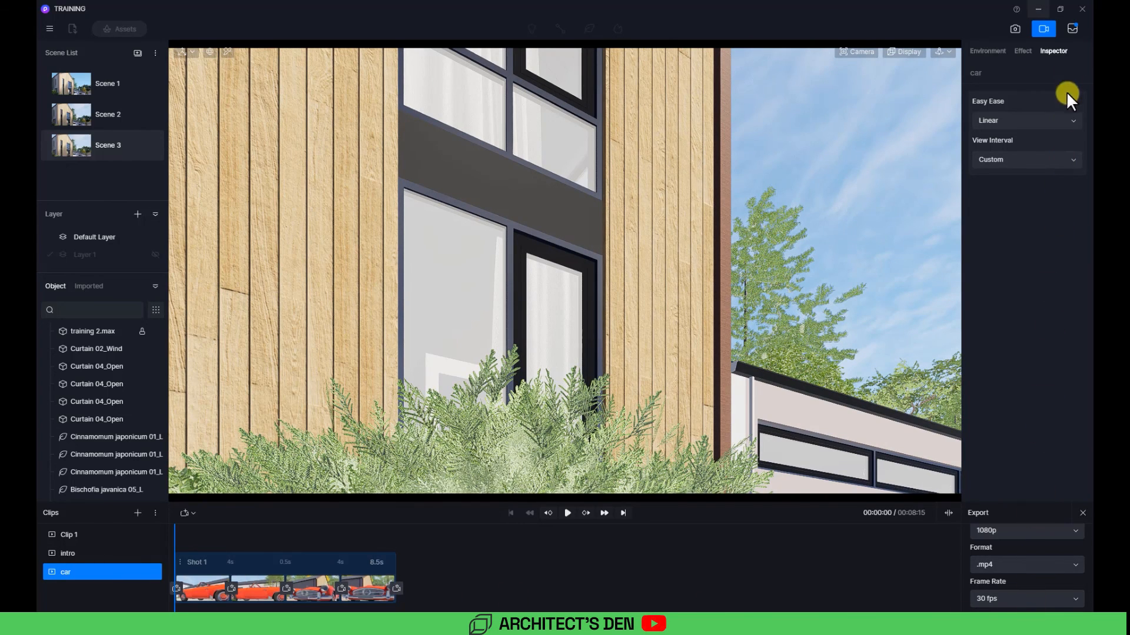
Step: Open the render queue and select all three pending videos
click(1071, 28)
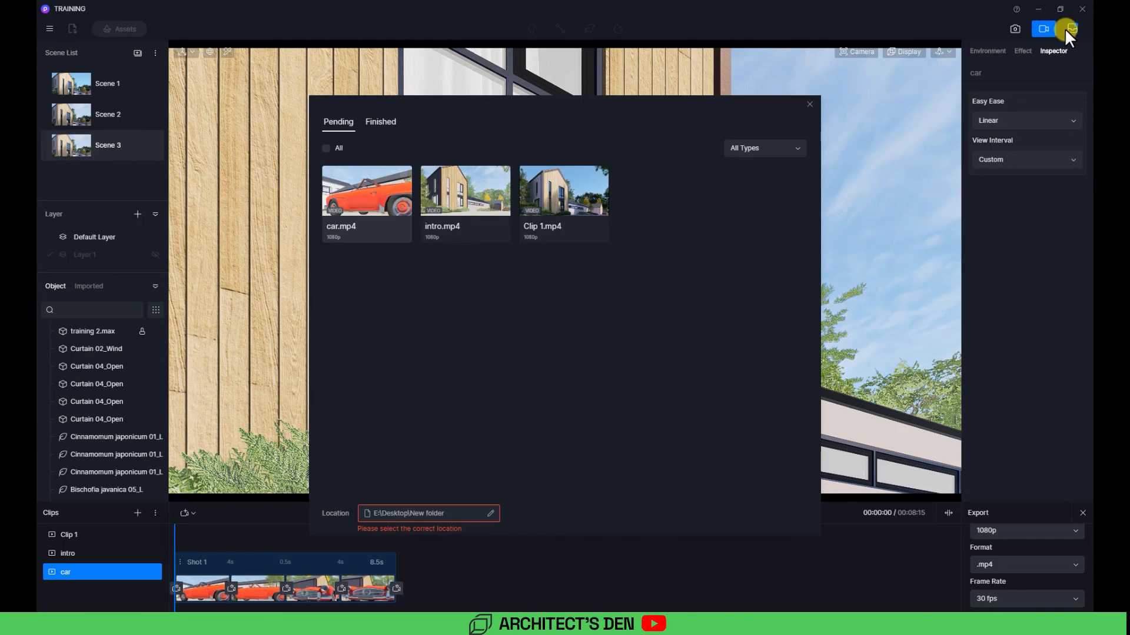
click(326, 148)
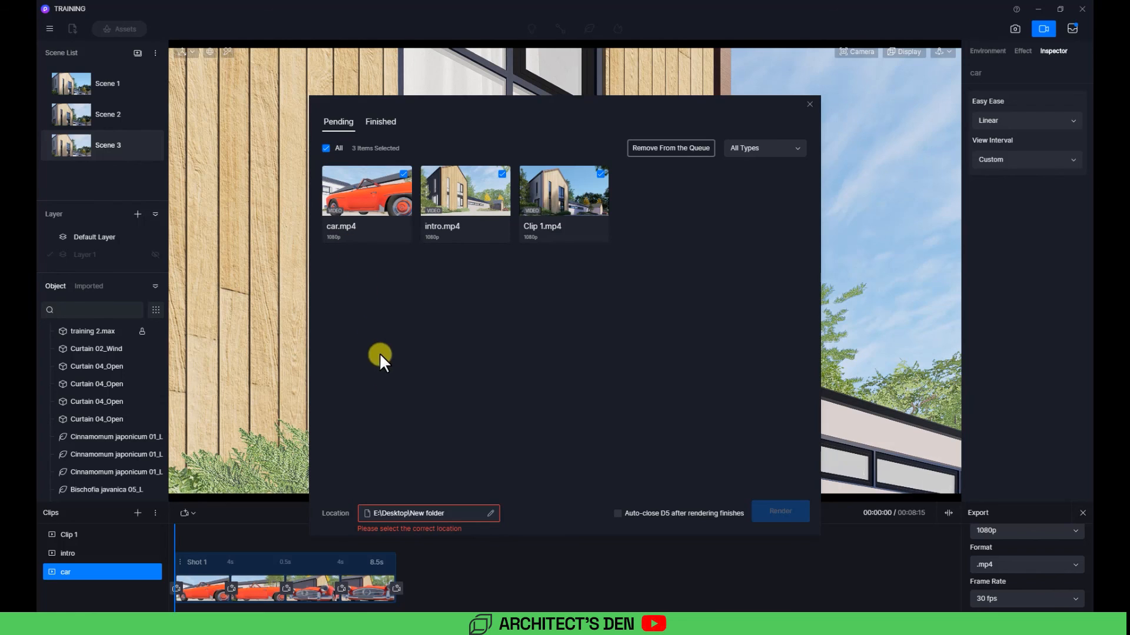
Step: Set the render output location to the TRAINING folder under Videos and start rendering the queue
click(422, 513)
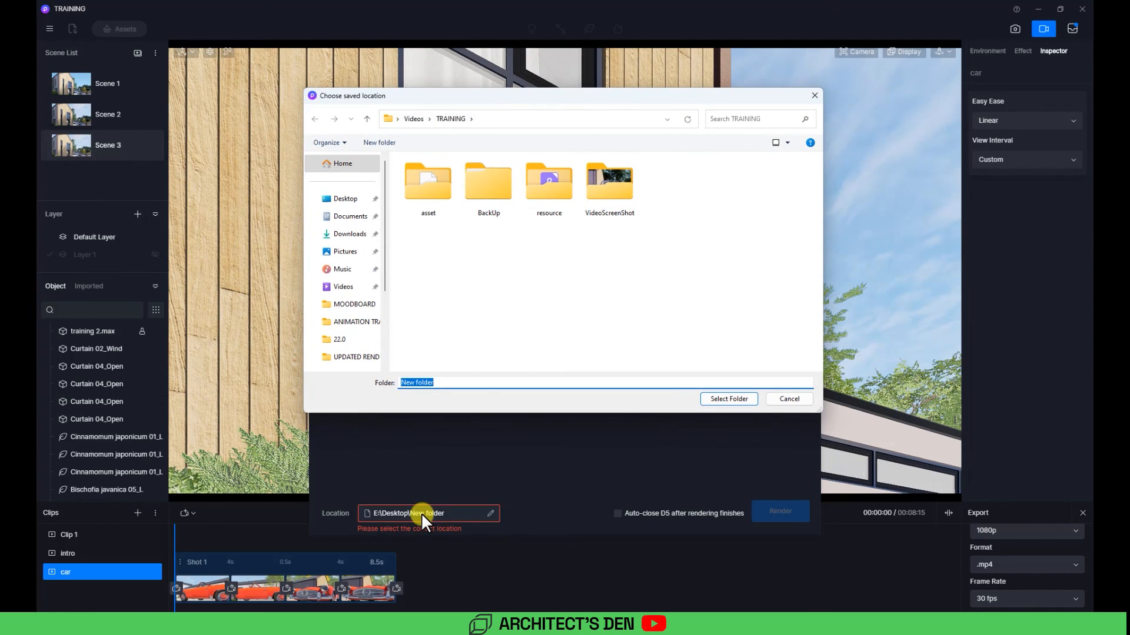
click(732, 399)
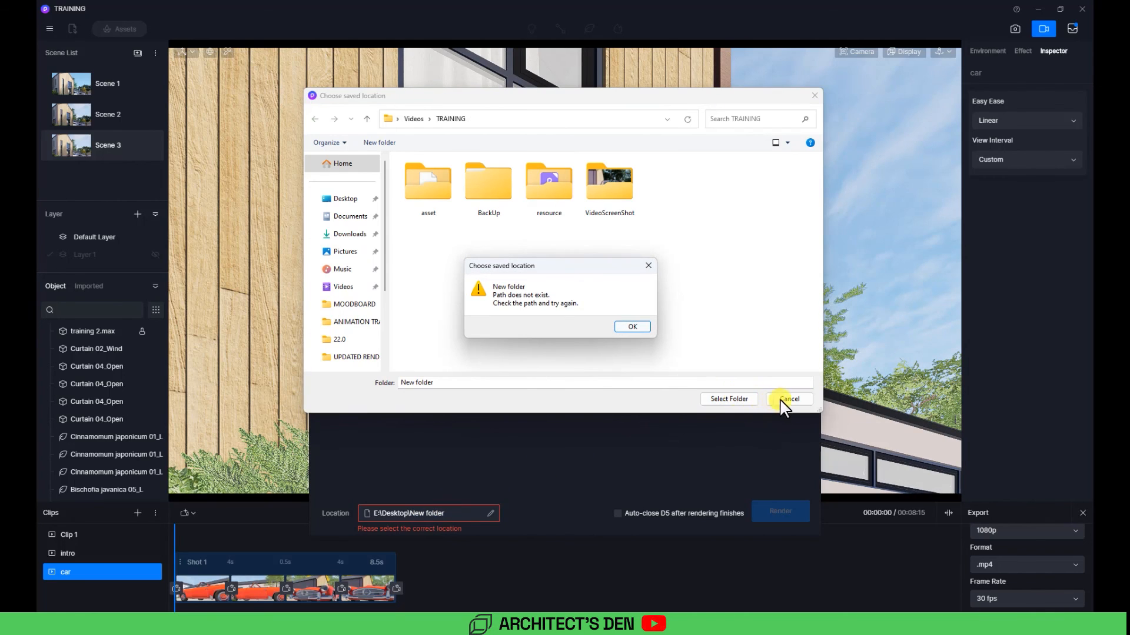
click(632, 328)
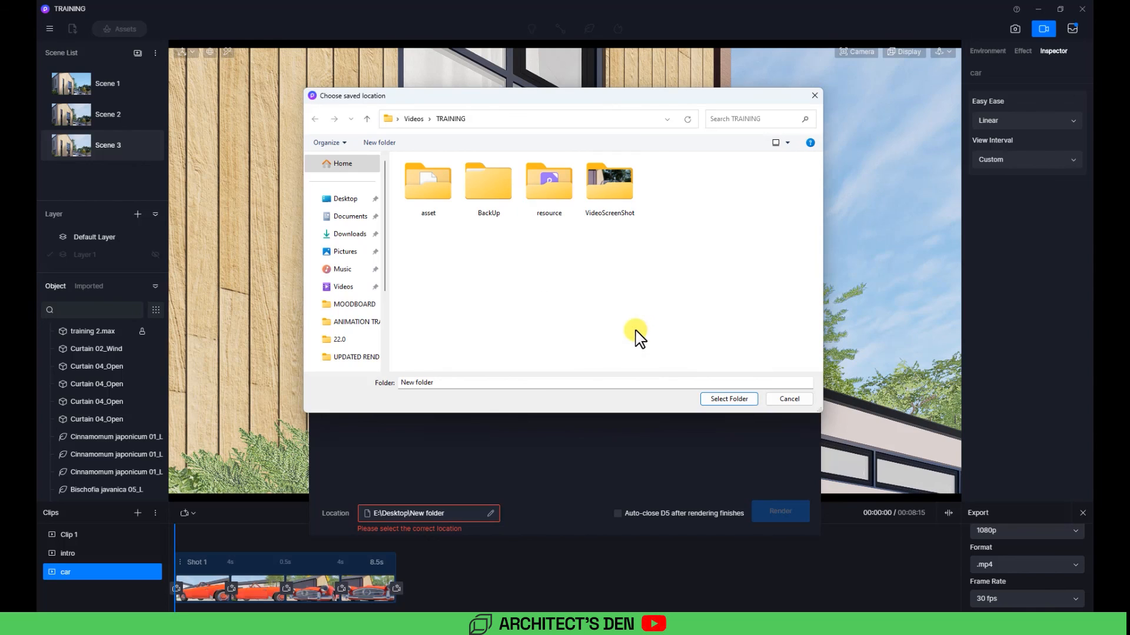
click(733, 399)
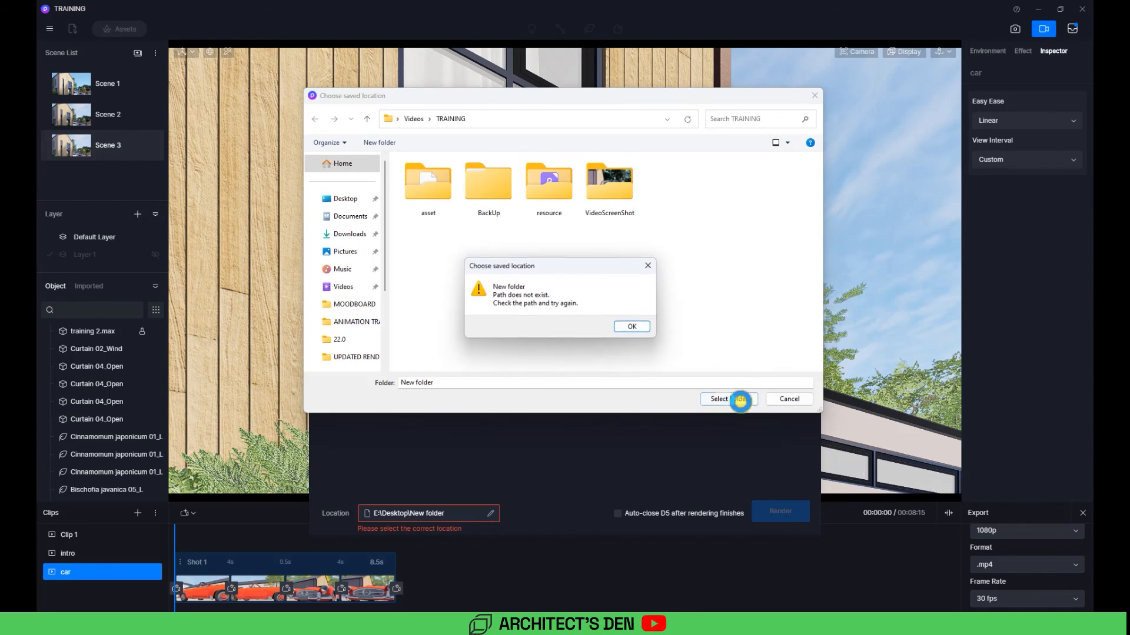
click(638, 331)
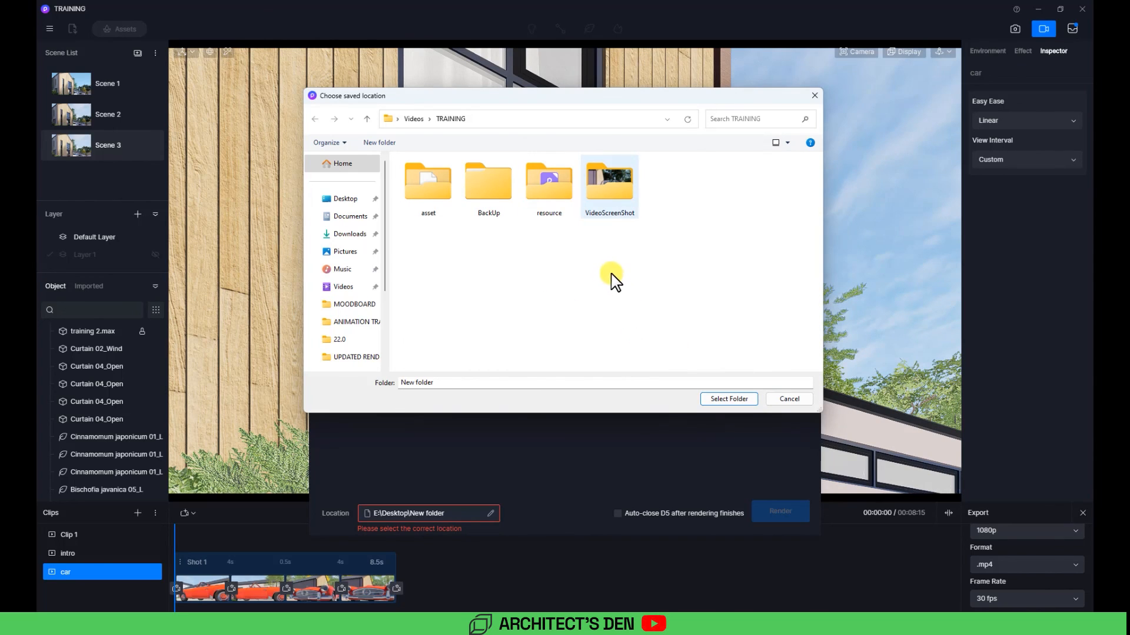
click(447, 118)
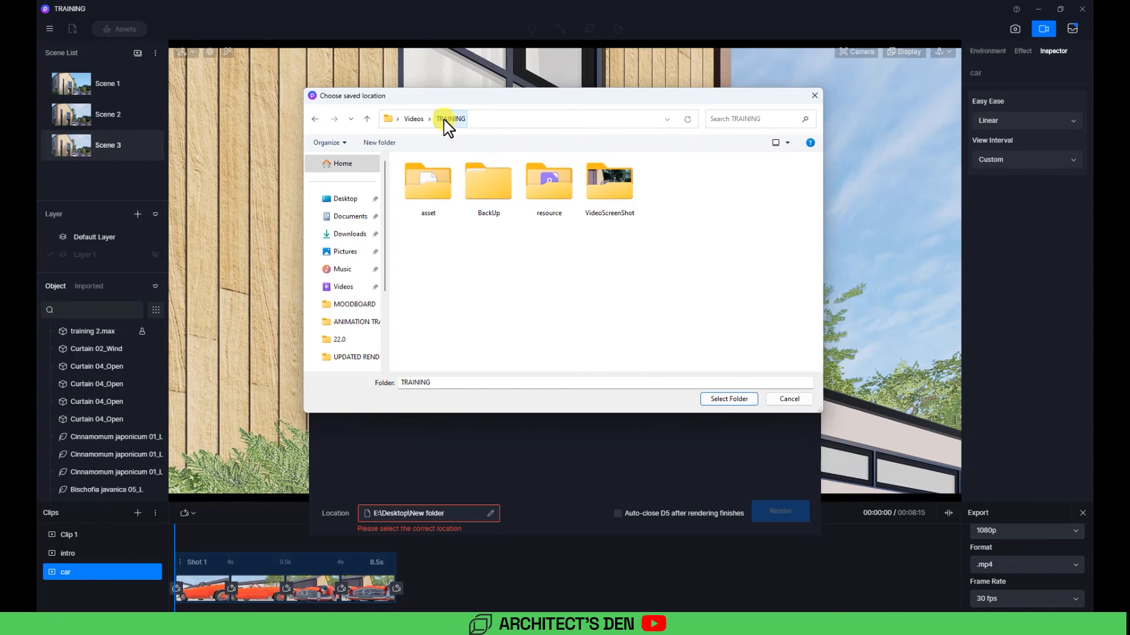
click(727, 401)
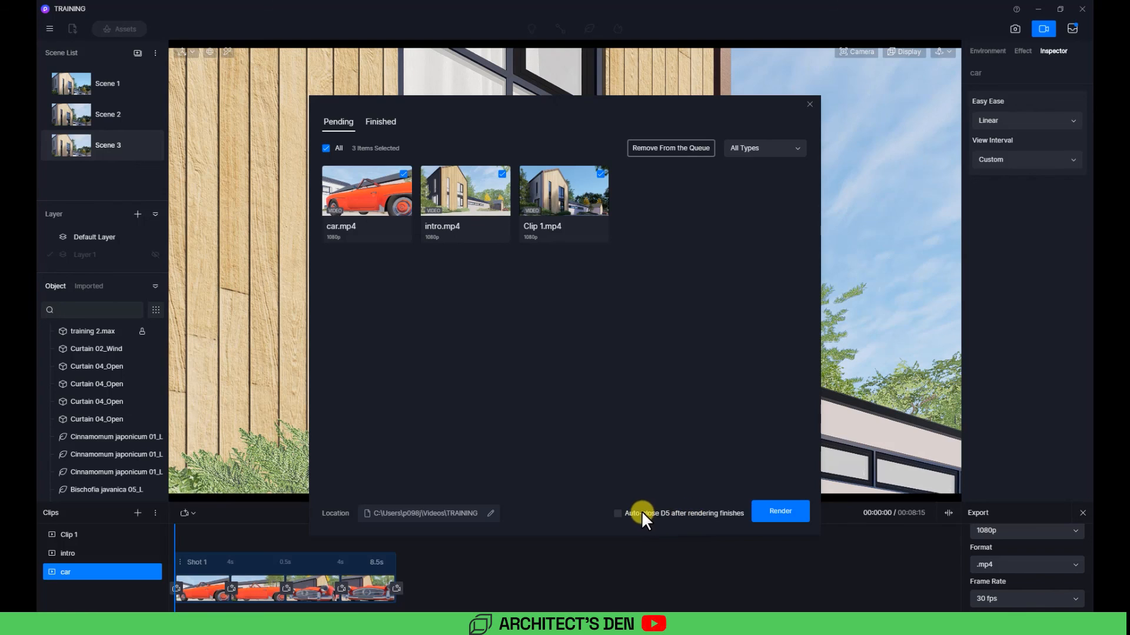
click(766, 513)
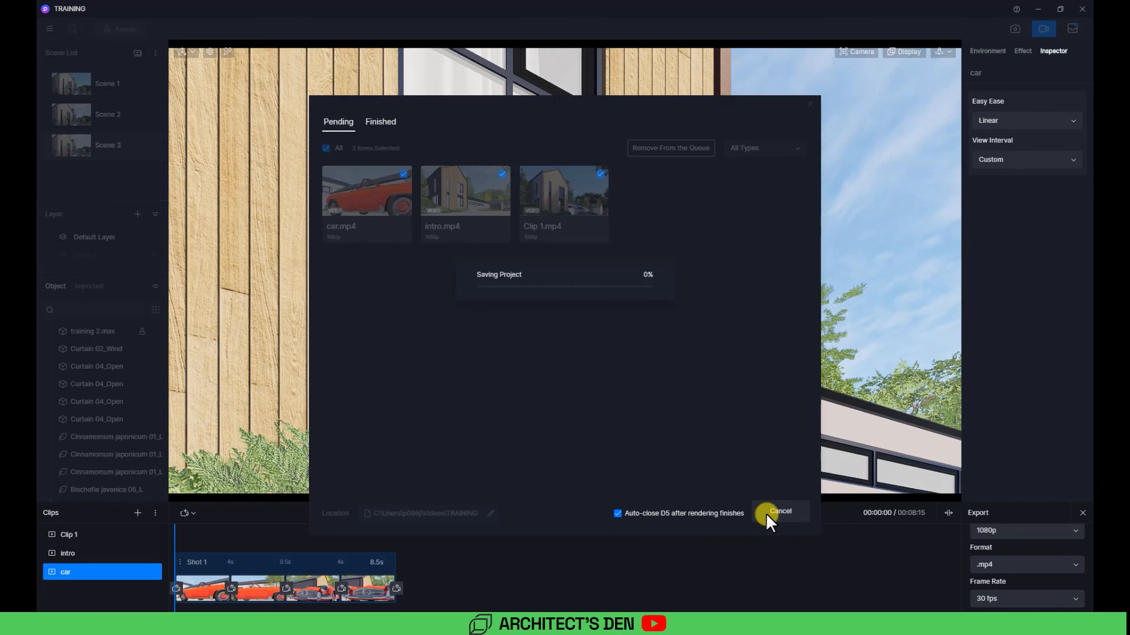